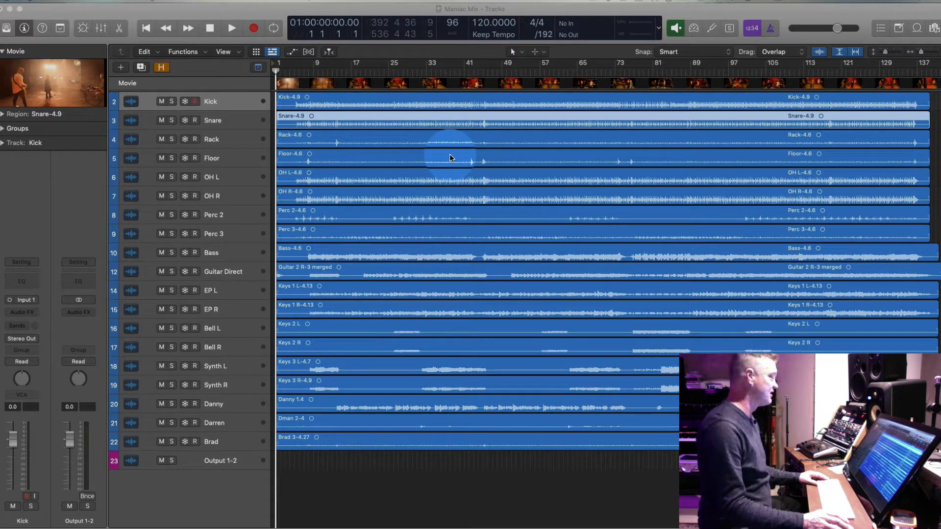
Move the playhead forward from the start of the song to bar 5.
click(256, 14)
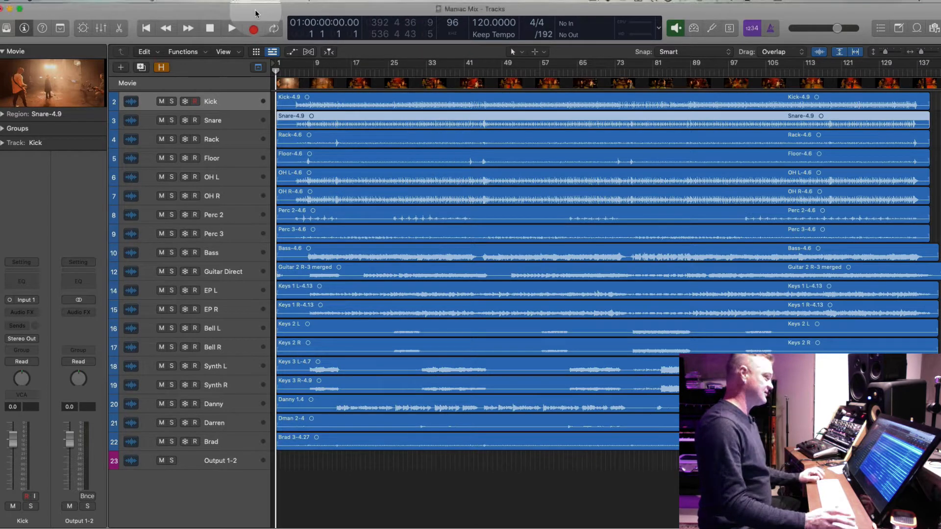
key(space)
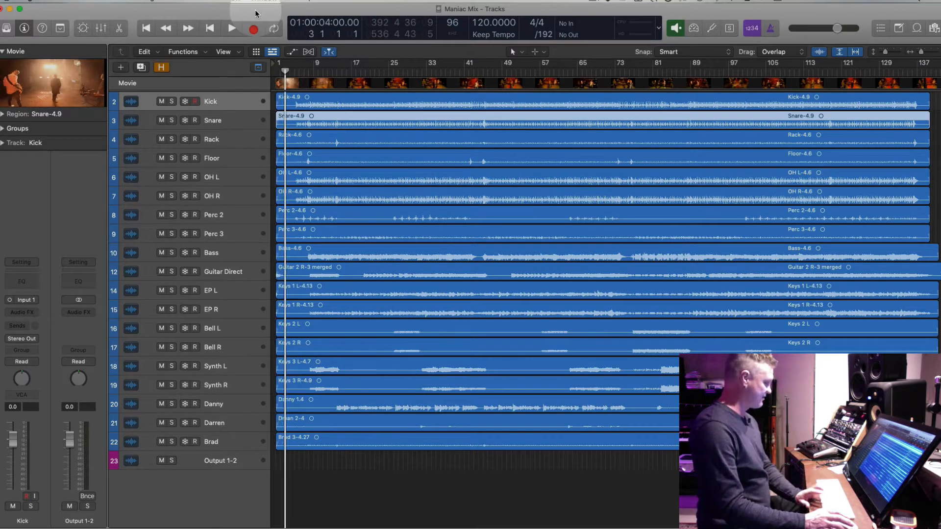
key(period)
key(period)
key(period)
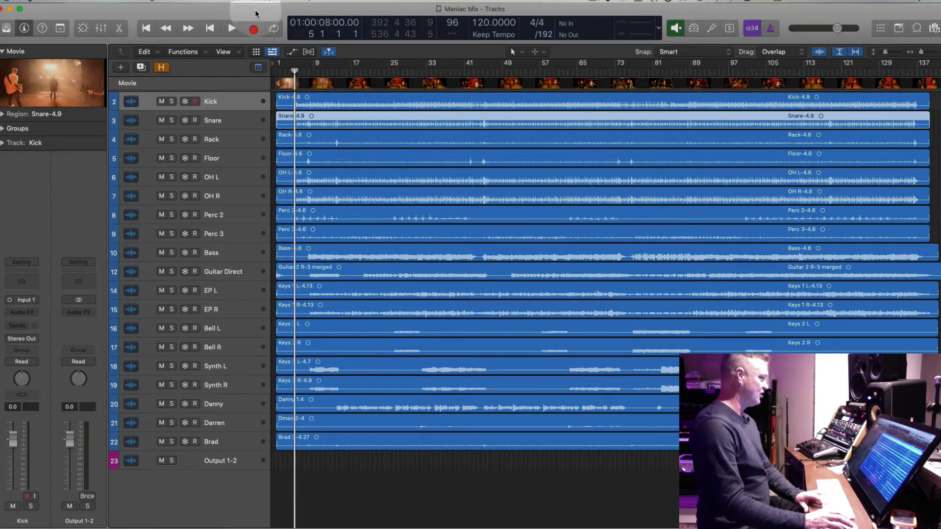
Enlarge the track heights and zoom the timeline in horizontally around bar 5.
key(super+Down)
key(super+Down)
key(super+Down)
key(super+Up)
key(super+Up)
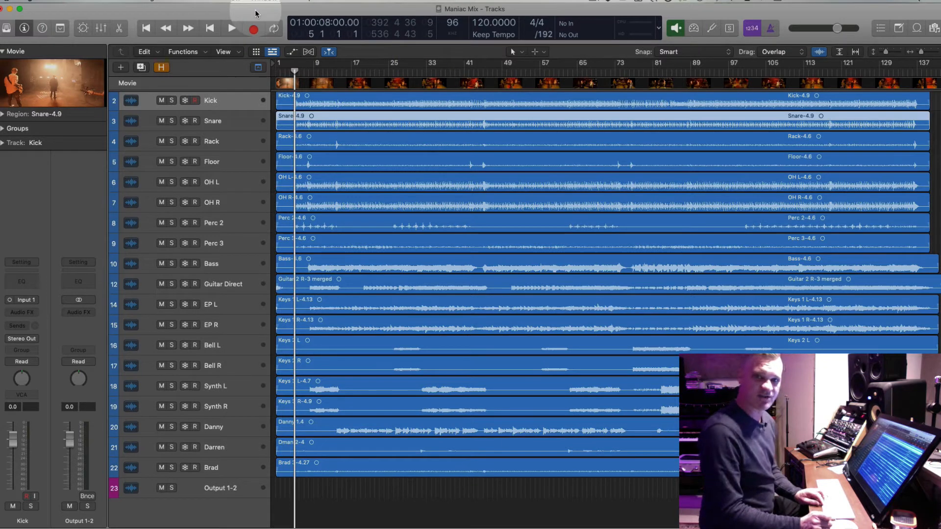
key(period)
key(super+Right)
key(super+Right)
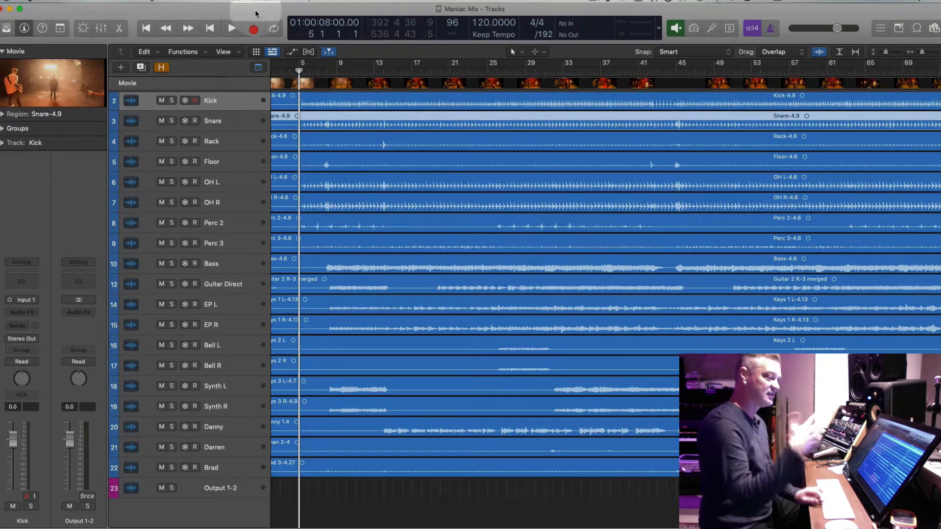
key(super+Down)
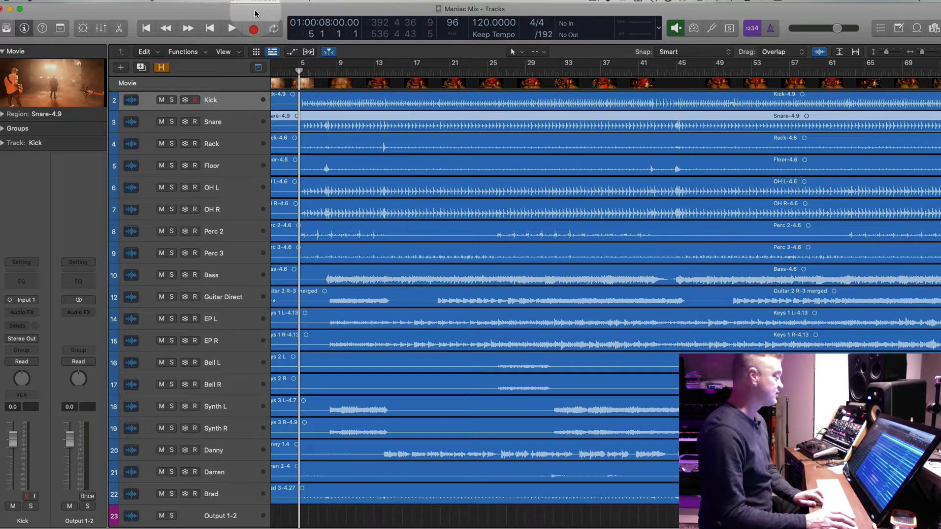
Open the project movie in an enlarged floating window and watch it play with the song's intro.
key(space)
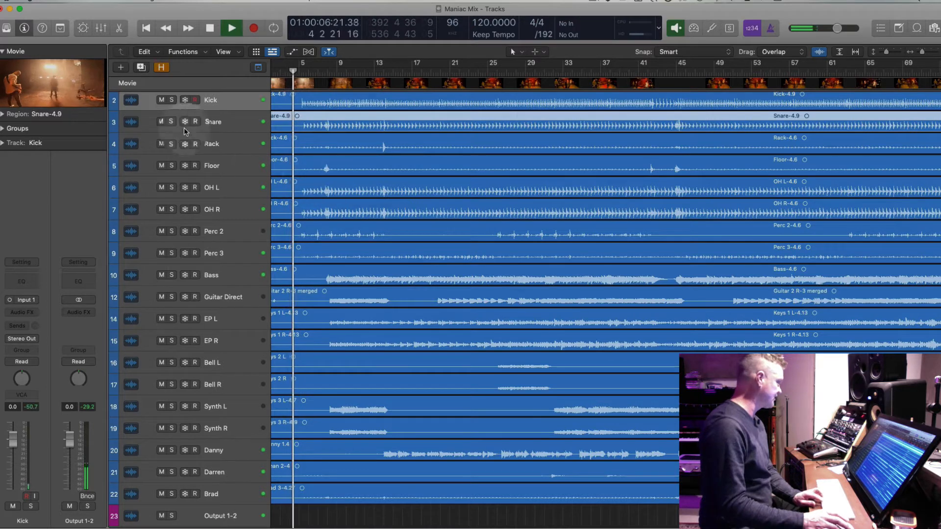
key(space)
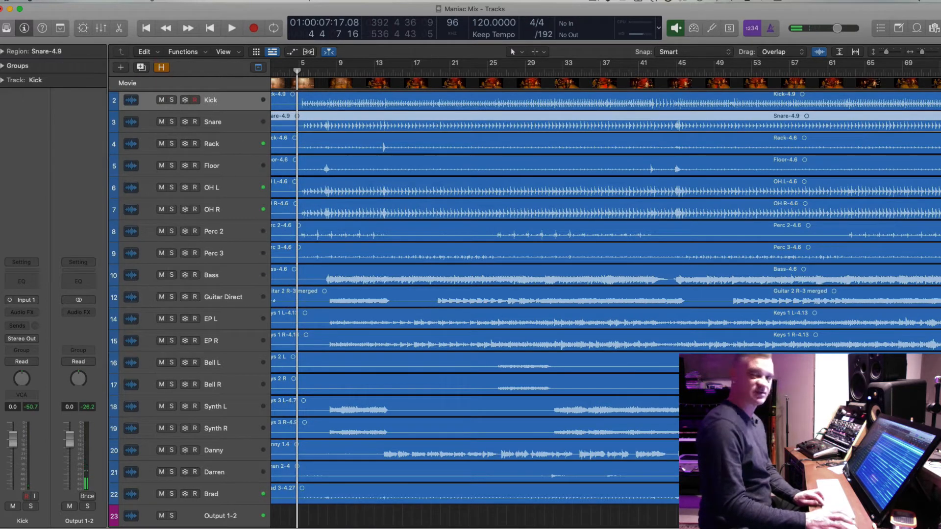
key(alt+super+v)
drag(226, 53, 304, 25)
drag(18, 20, 443, 113)
drag(535, 190, 111, 1)
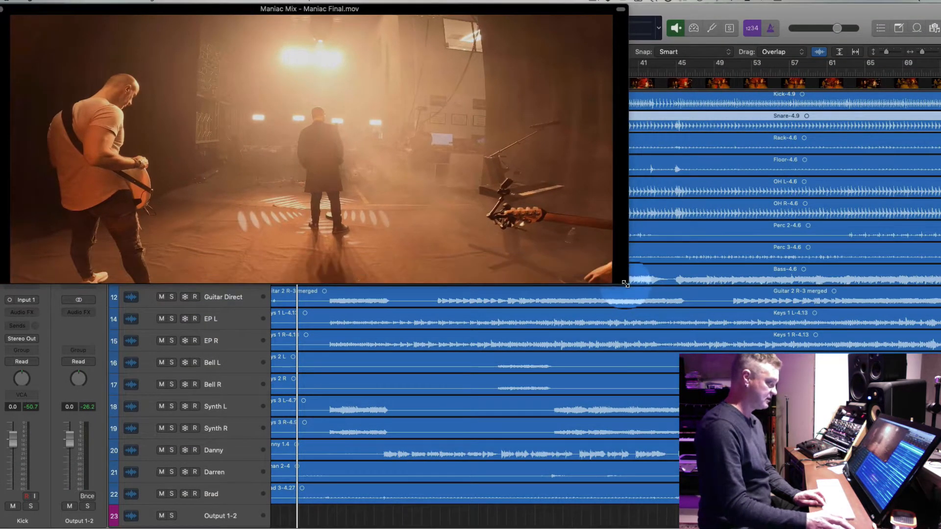
drag(625, 284, 819, 365)
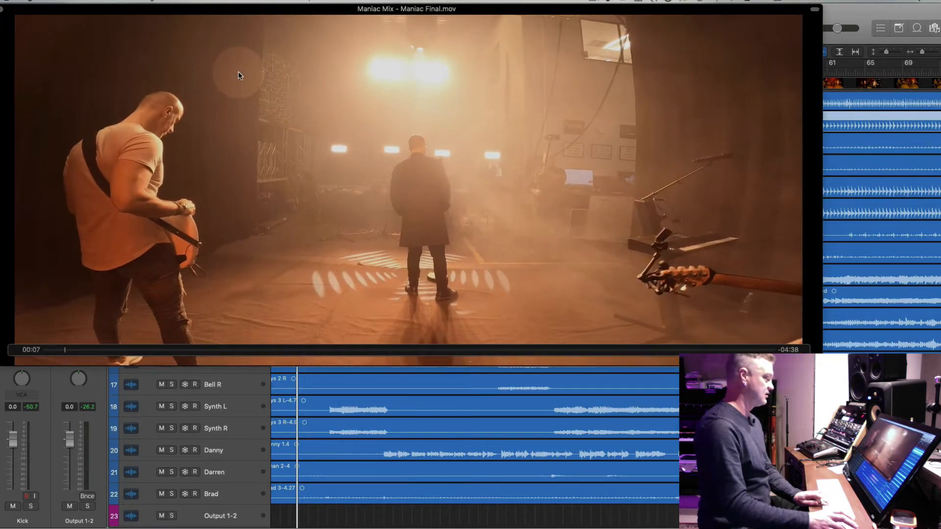
key(space)
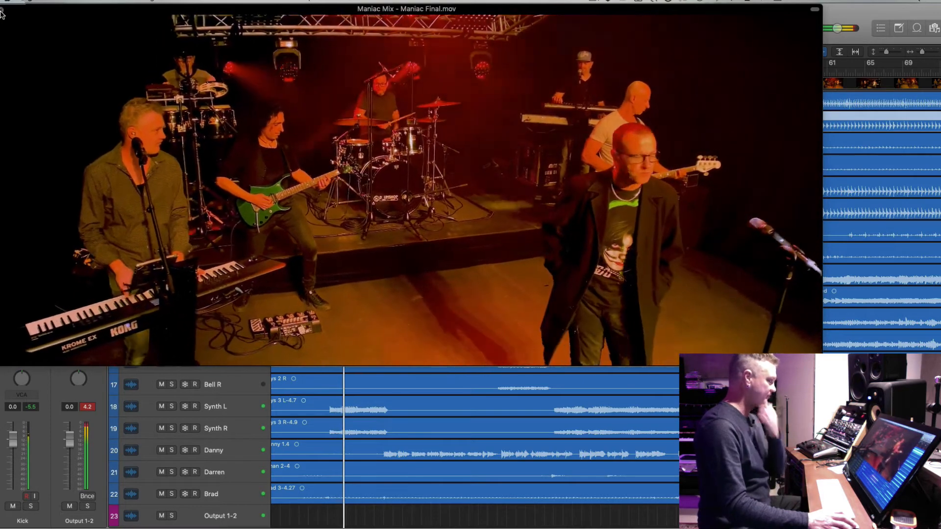
click(1, 10)
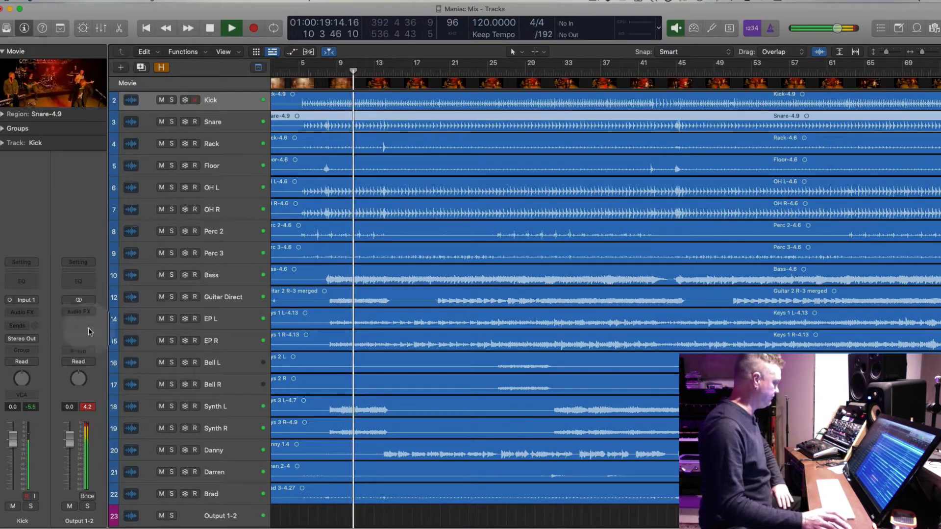
Insert a stereo L2 limiter on the Output 1-2 channel and clear that channel's peak level indicator.
click(90, 312)
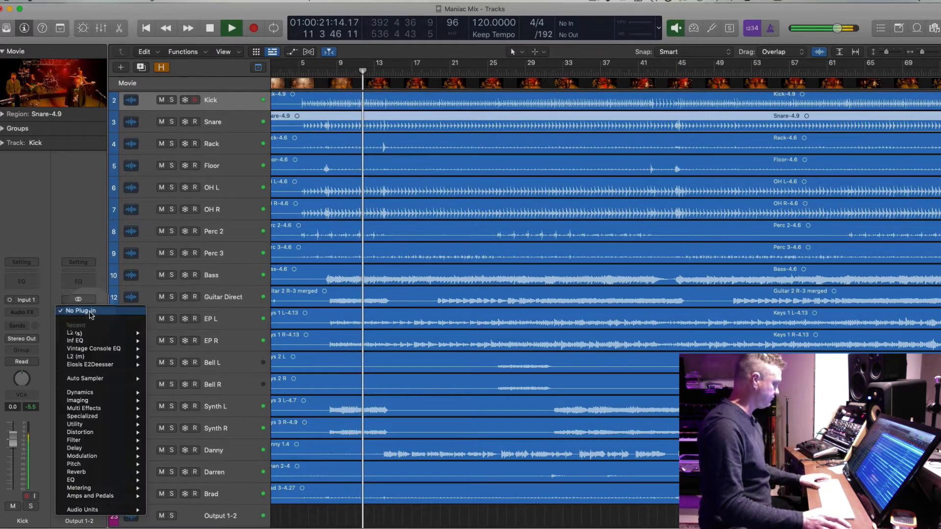
click(185, 335)
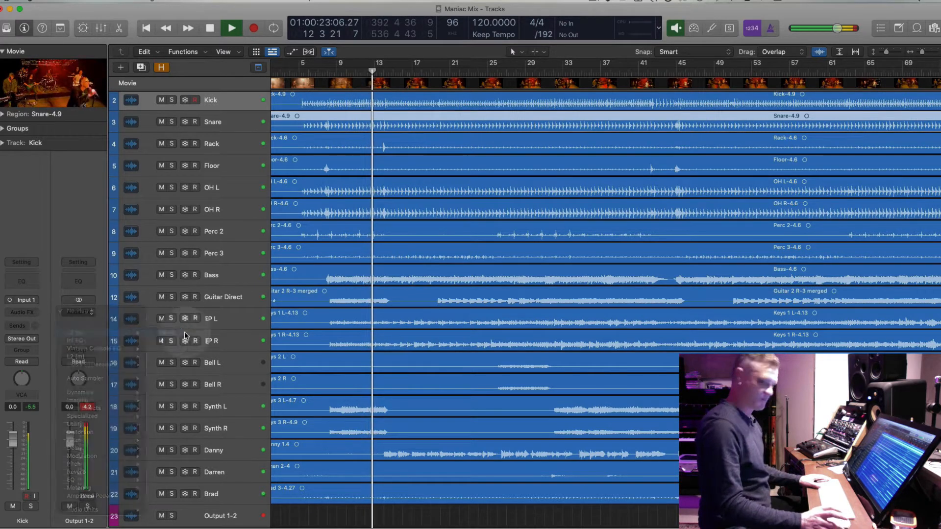
key(space)
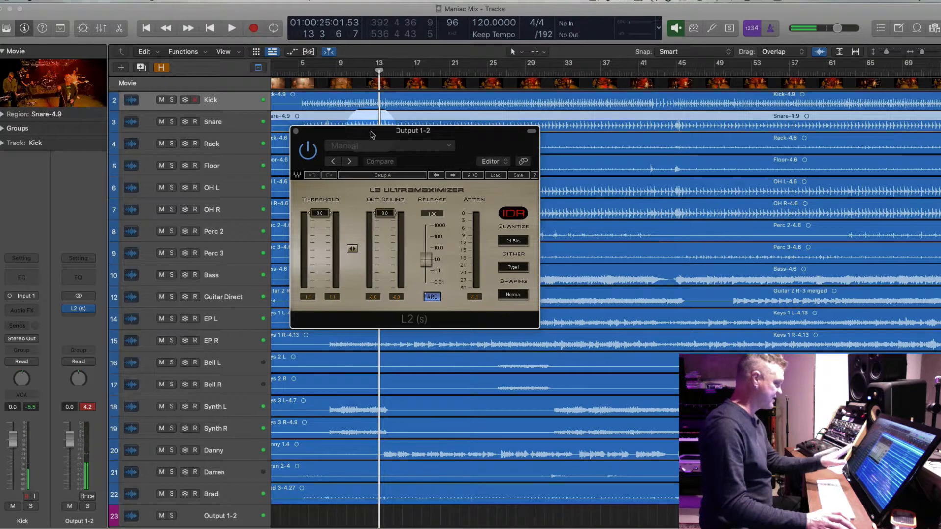
click(87, 408)
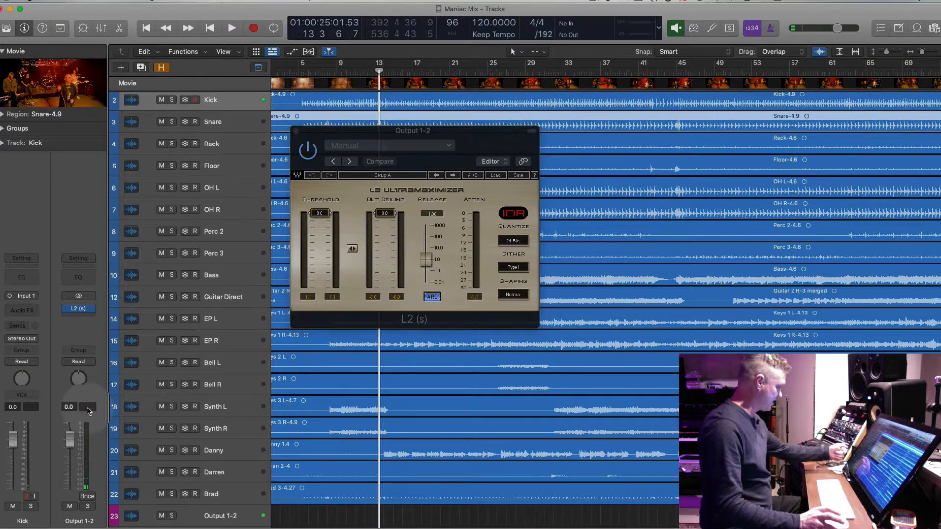
click(78, 310)
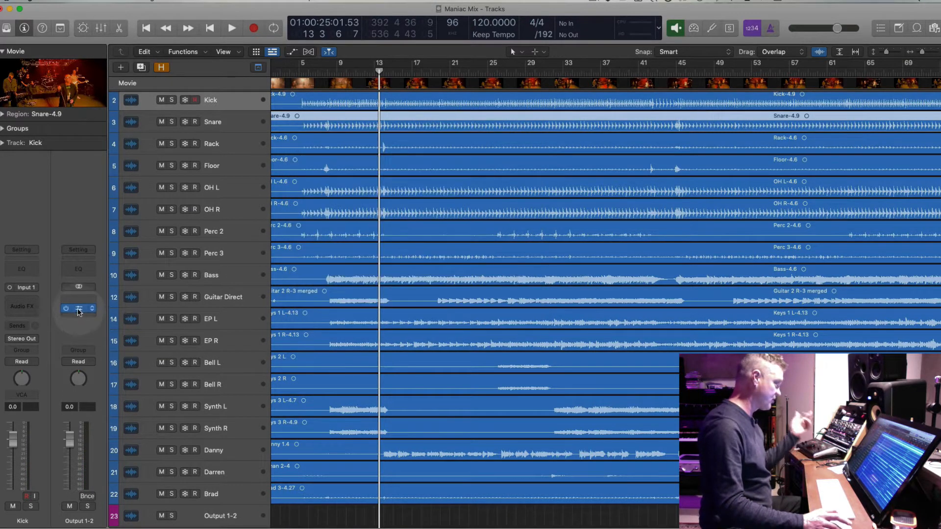
Insert a stereo Inf EQ above the L2 limiter on the Output 1-2 channel.
click(92, 300)
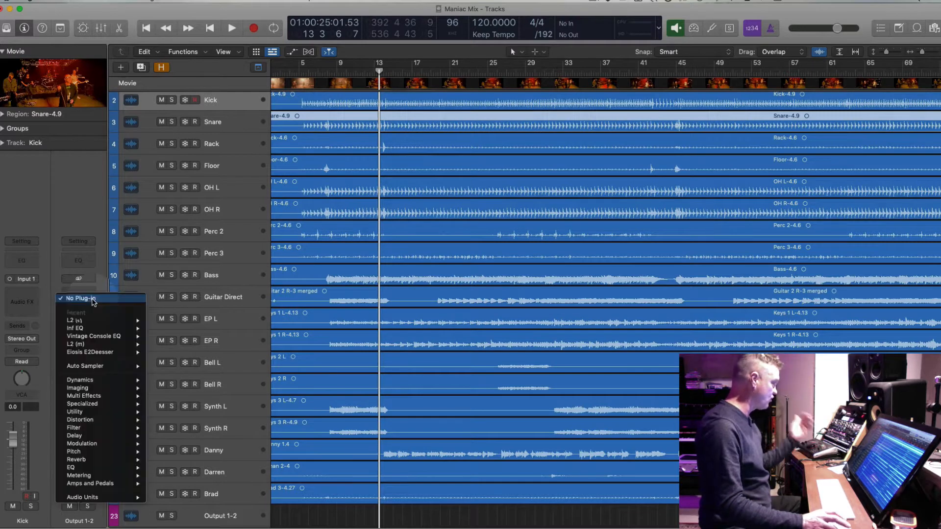
mouse_move(122, 327)
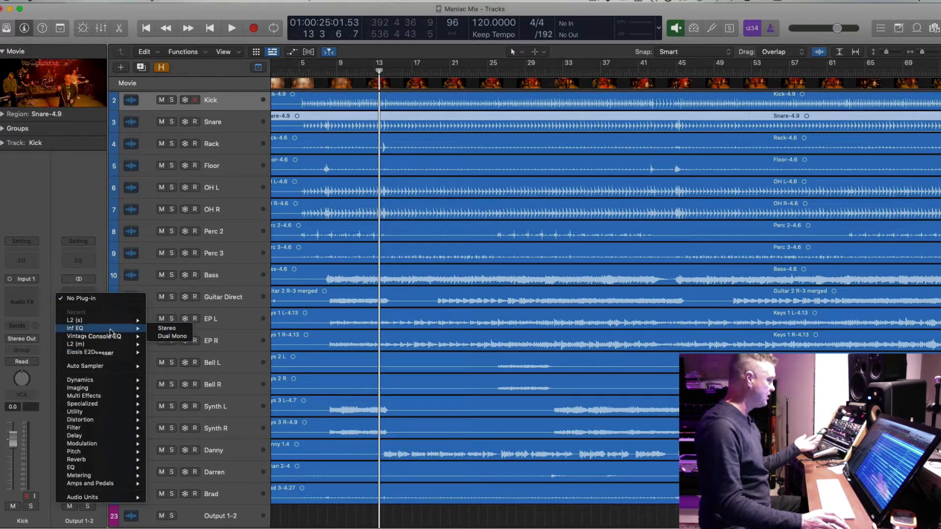
click(169, 329)
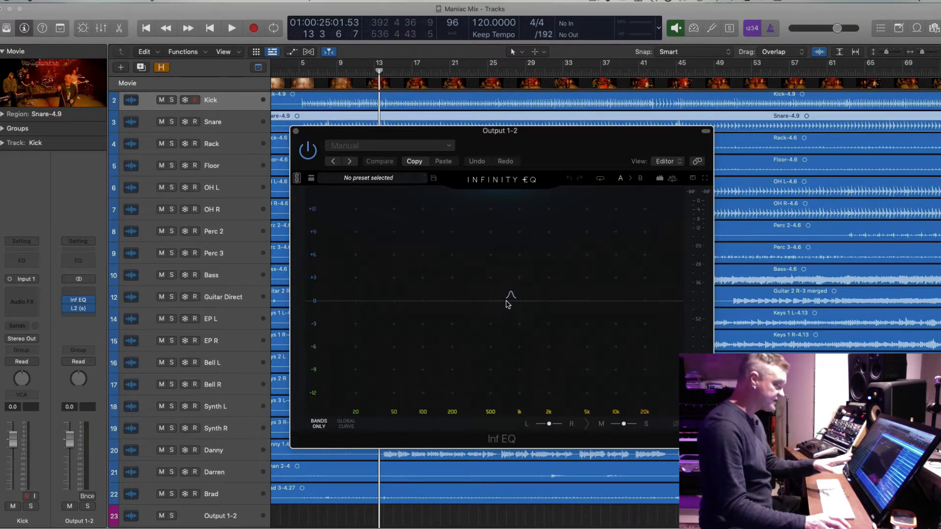
Try a 0.52 dB cut at 4.48 kHz in the Infinity EQ and delete the band.
double_click(582, 298)
mouse_move(583, 298)
mouse_down()
mouse_move(580, 238)
mouse_move(580, 313)
mouse_move(576, 284)
mouse_move(583, 305)
mouse_up()
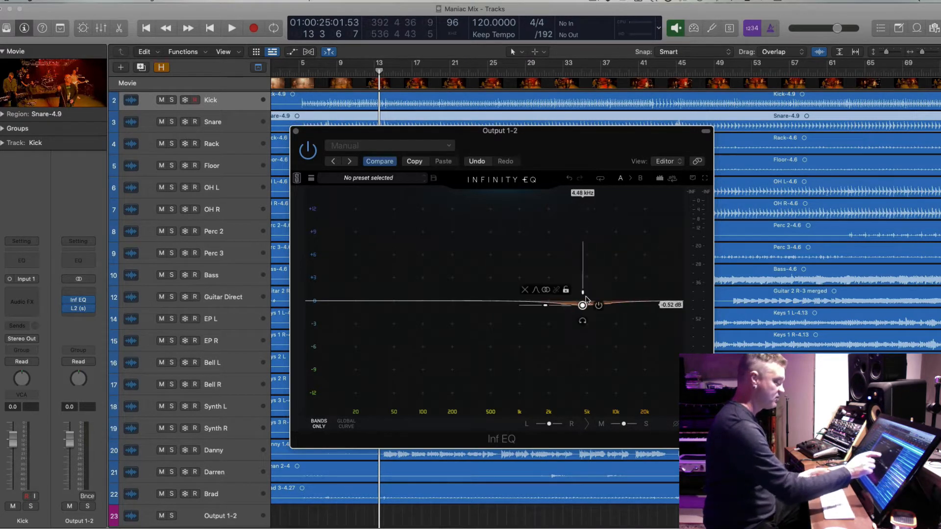
click(525, 290)
Insert a stereo Slate Digital Virtual Mix Rack above the Inf EQ on Output 1-2 and bring its window fully into view.
click(88, 292)
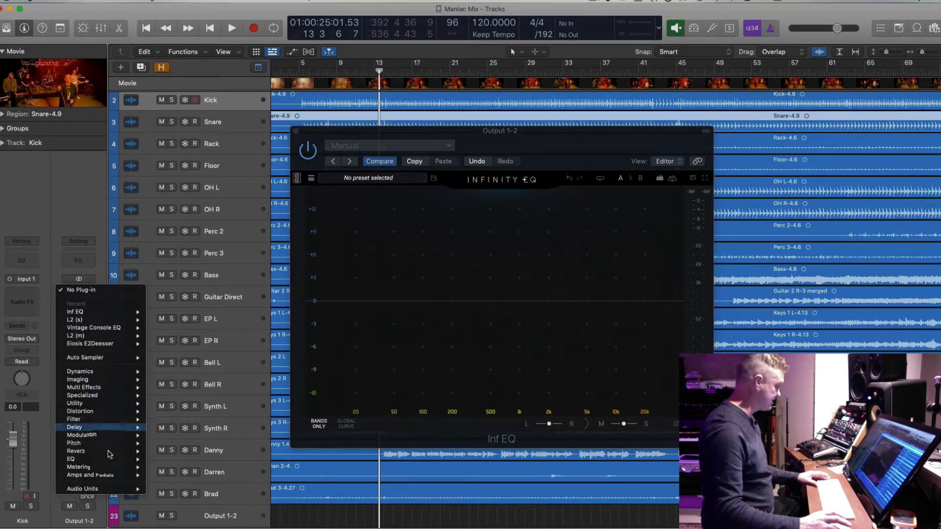
mouse_move(121, 490)
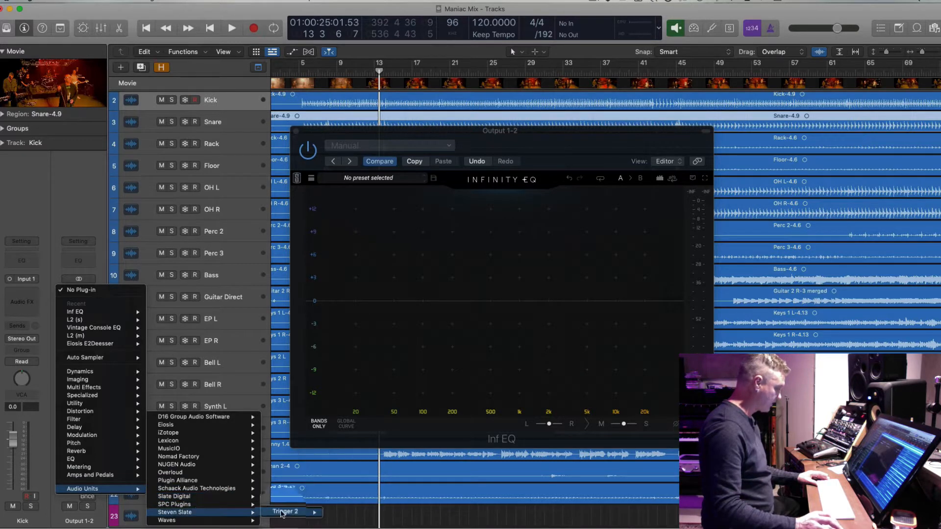
mouse_move(212, 523)
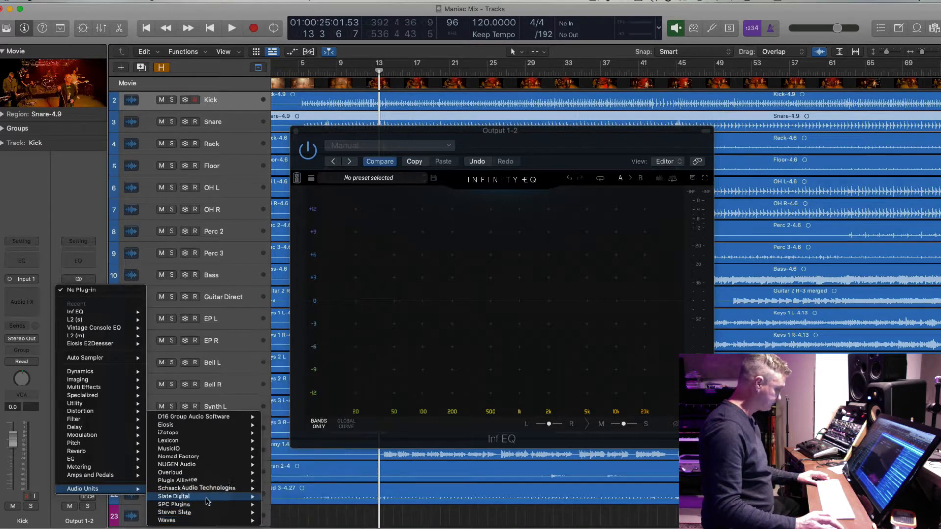
mouse_move(208, 497)
mouse_move(304, 513)
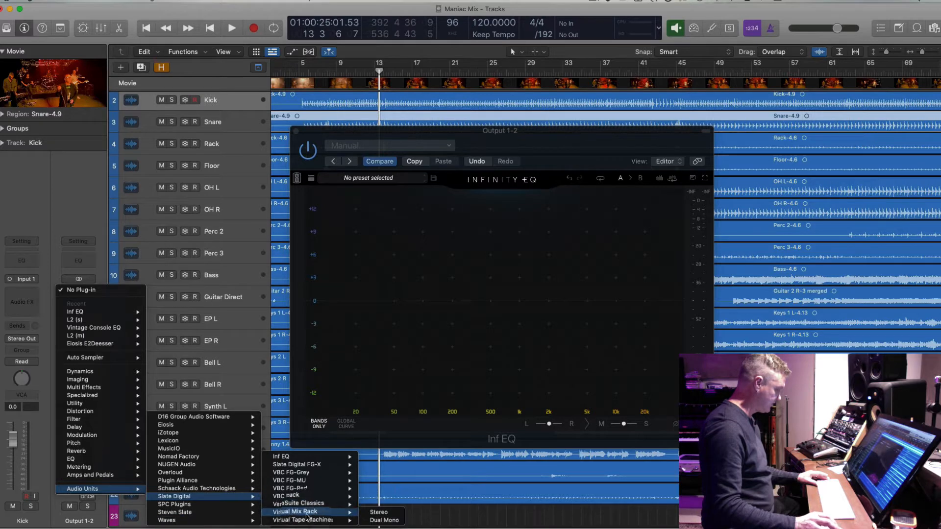
click(380, 513)
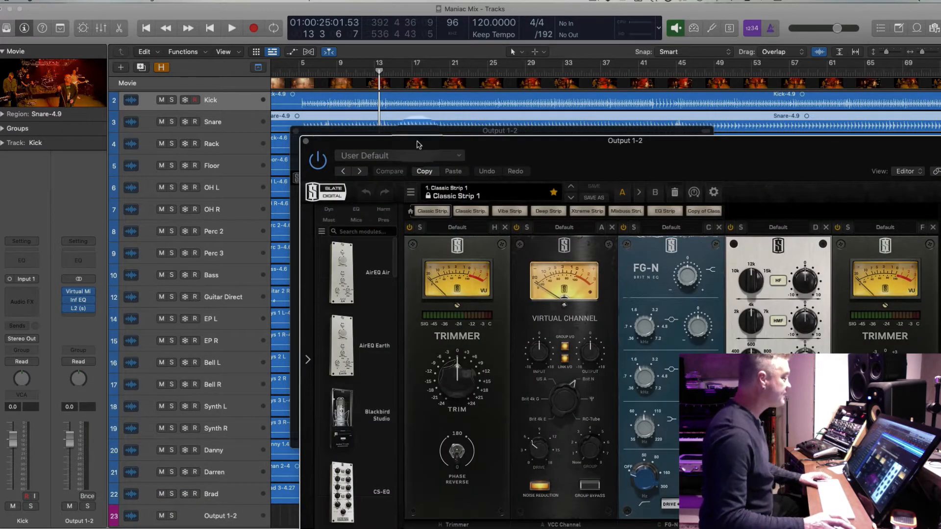
drag(418, 145, 225, 13)
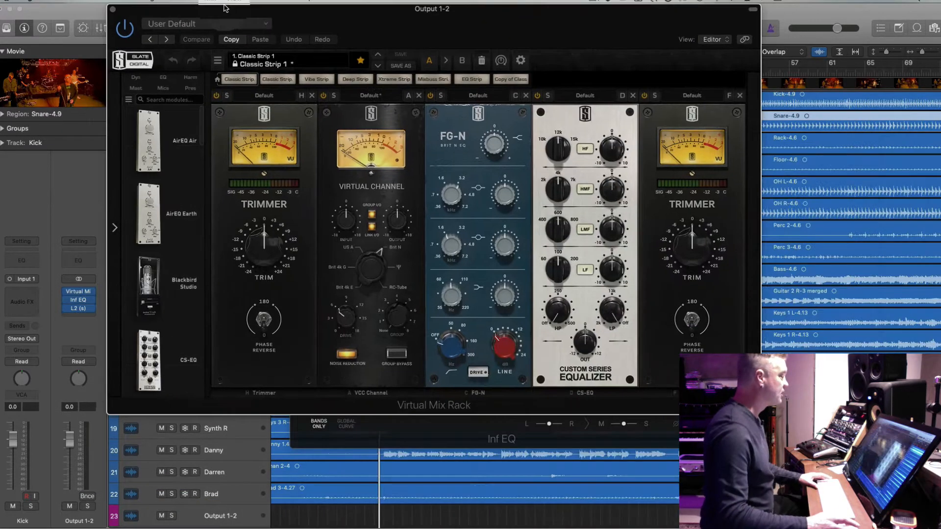
Try the Master Basic setting in the Virtual Mix Rack, and load the D Master channel setting instead.
click(177, 23)
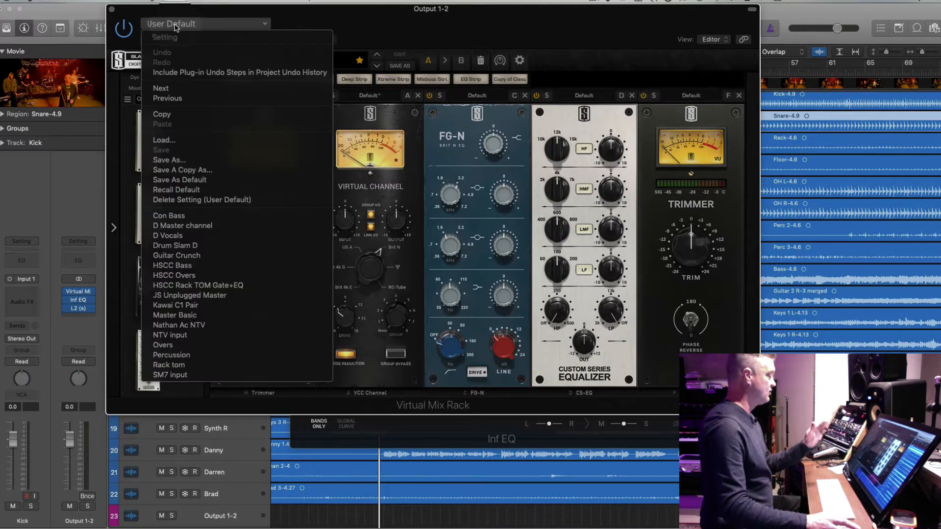
click(228, 319)
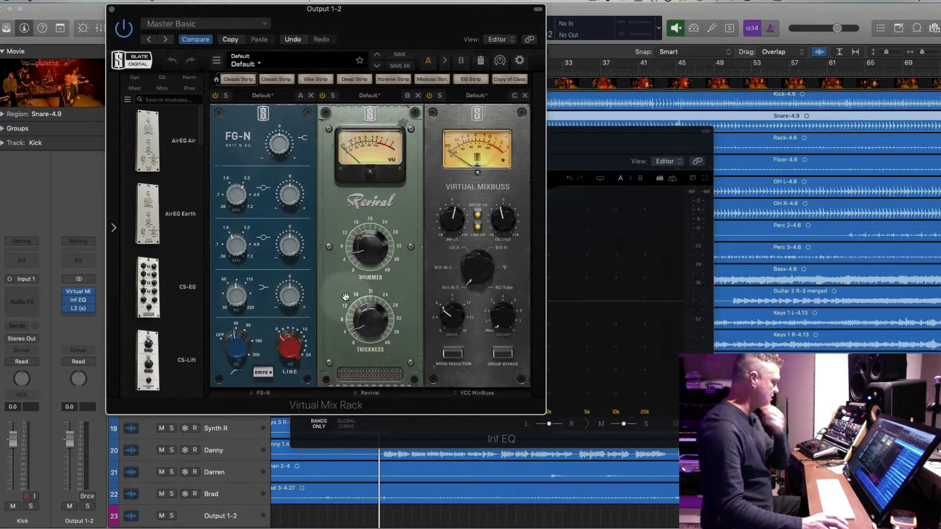
click(199, 25)
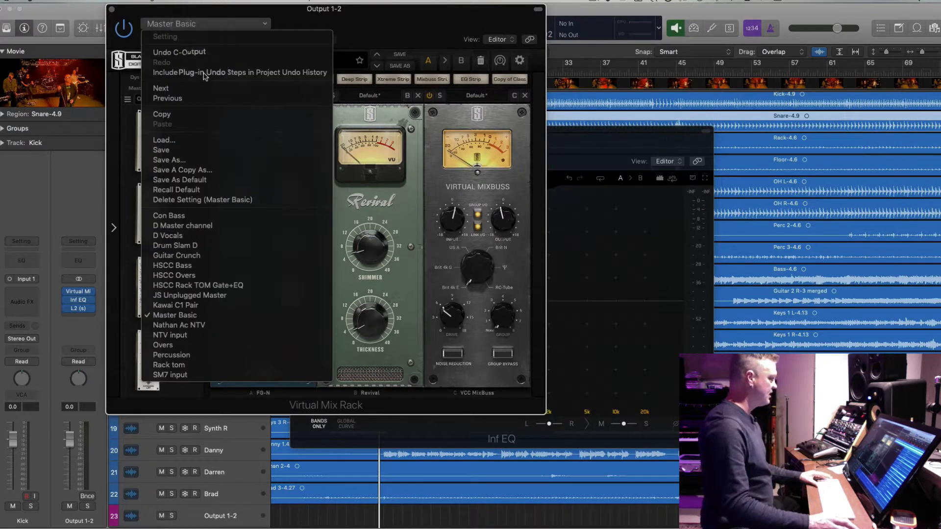
click(234, 226)
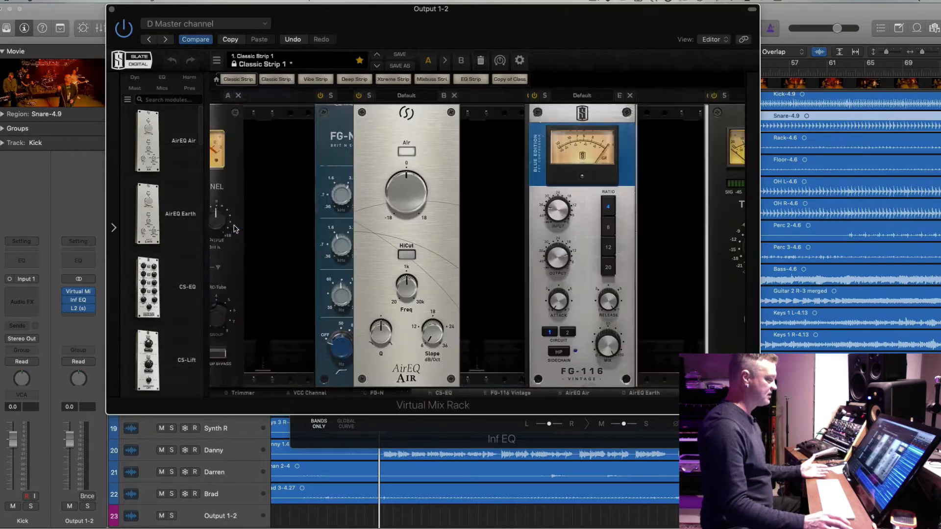
Set the trim of the rack's first Trimmer module to -6.31 dB.
click(243, 393)
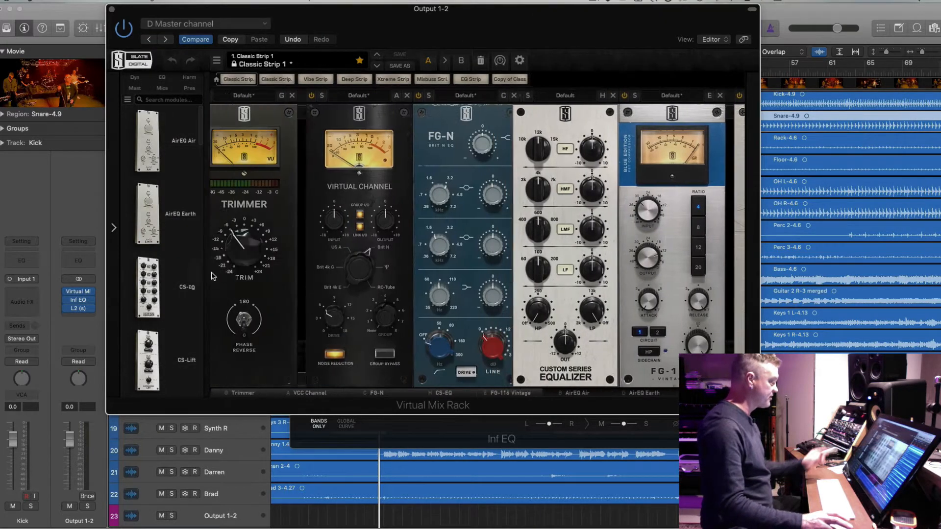
drag(262, 235, 260, 239)
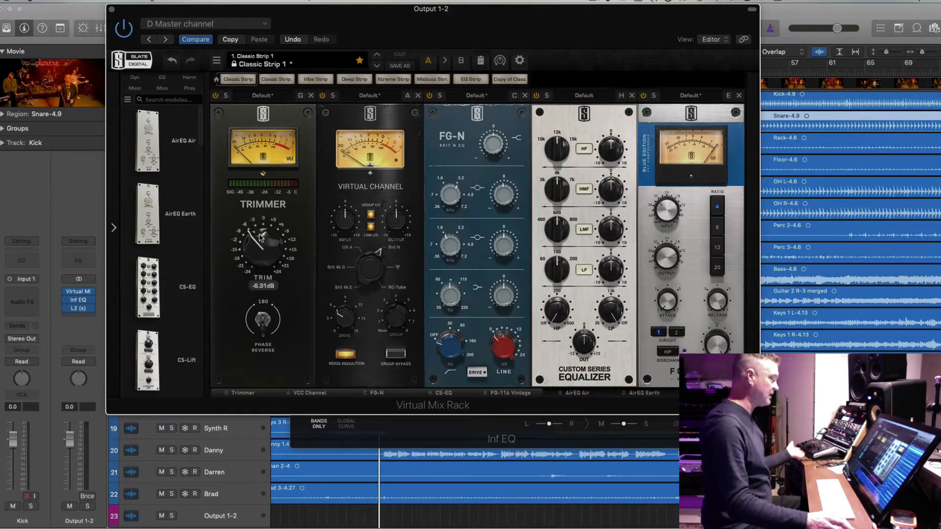
drag(259, 239, 259, 239)
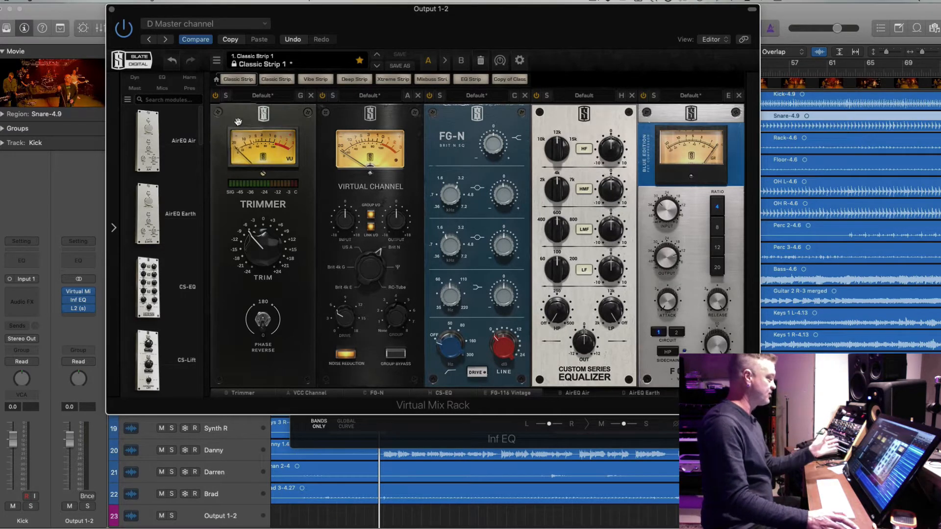
Replace the rack's Virtual Channel module with VCC MixBuss in the second slot and set its console model to Brit N.
click(417, 97)
scroll(165, 280, down, 5)
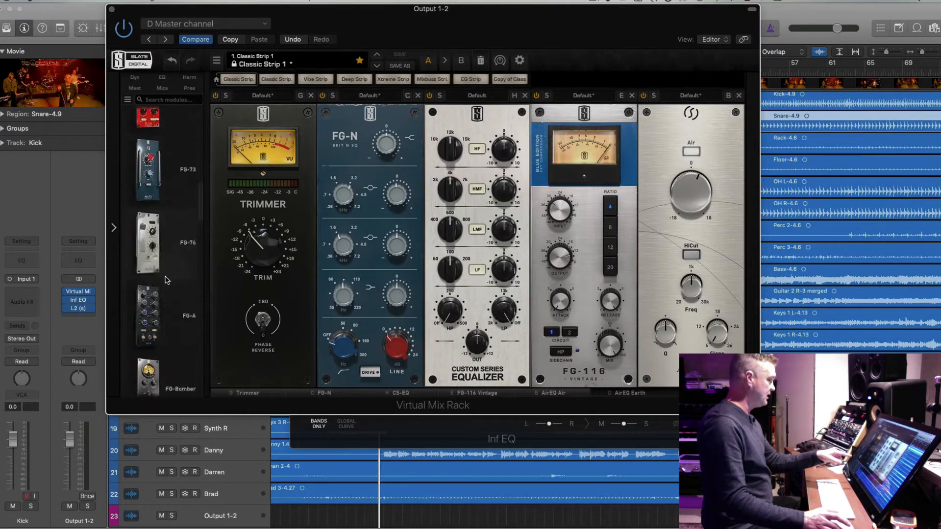
scroll(166, 280, down, 8)
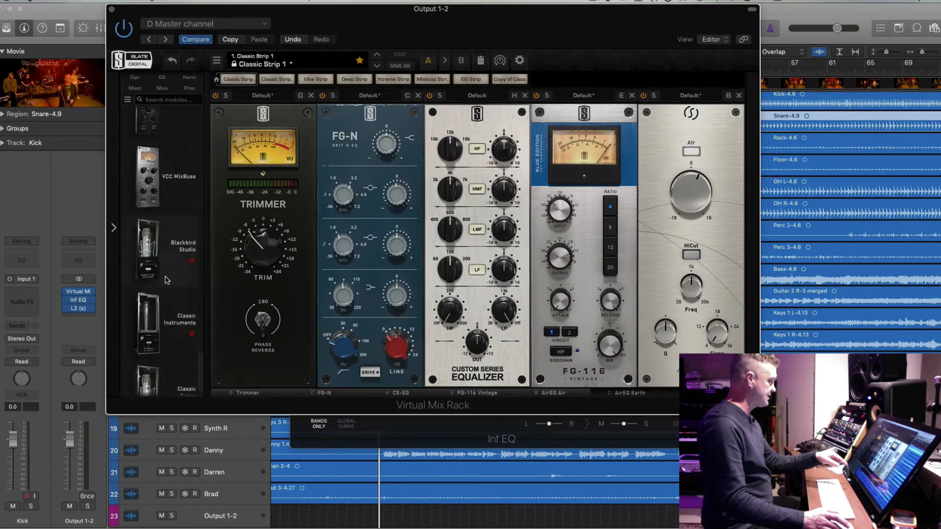
scroll(166, 280, up, 1)
drag(147, 189, 388, 205)
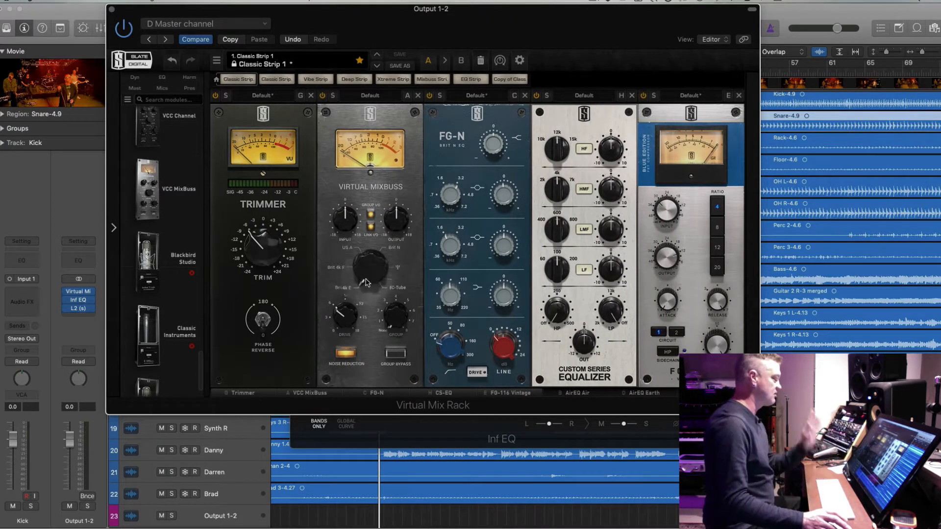
drag(365, 288, 364, 219)
click(371, 216)
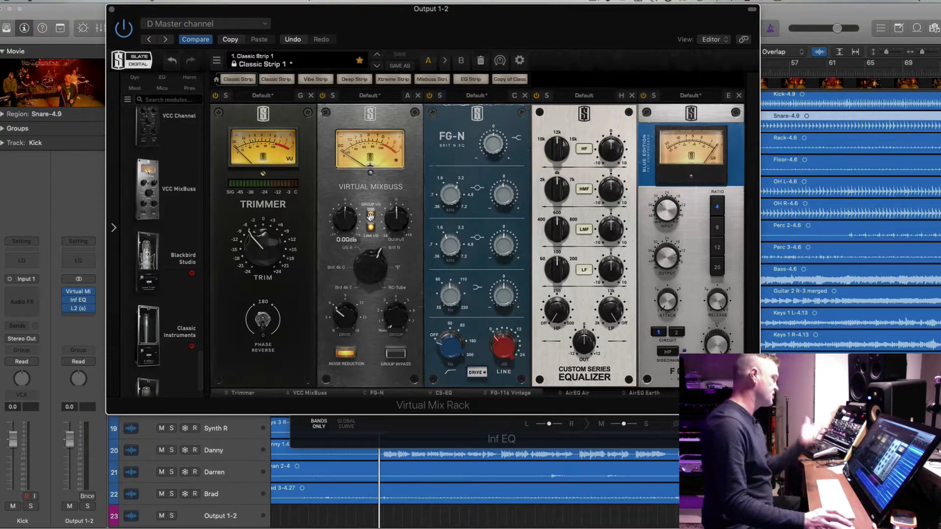
Replace the FG-N module with an FG-S equalizer in the third slot of the Virtual Mix Rack.
click(524, 95)
scroll(167, 254, down, 5)
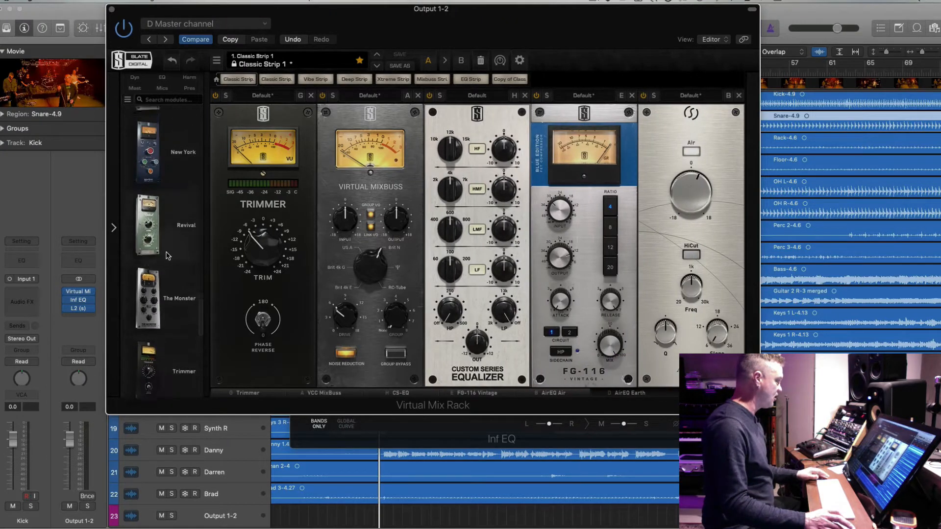
scroll(167, 255, up, 5)
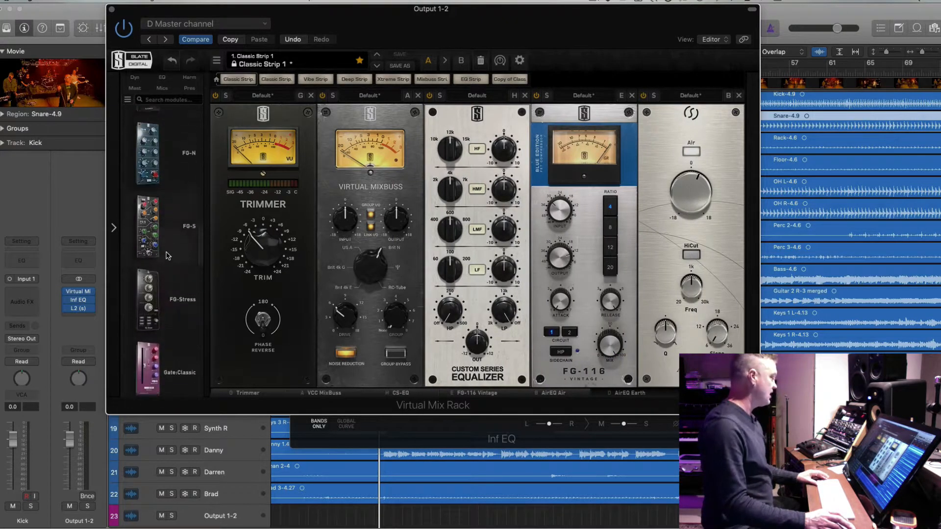
scroll(166, 256, up, 2)
drag(164, 264, 468, 250)
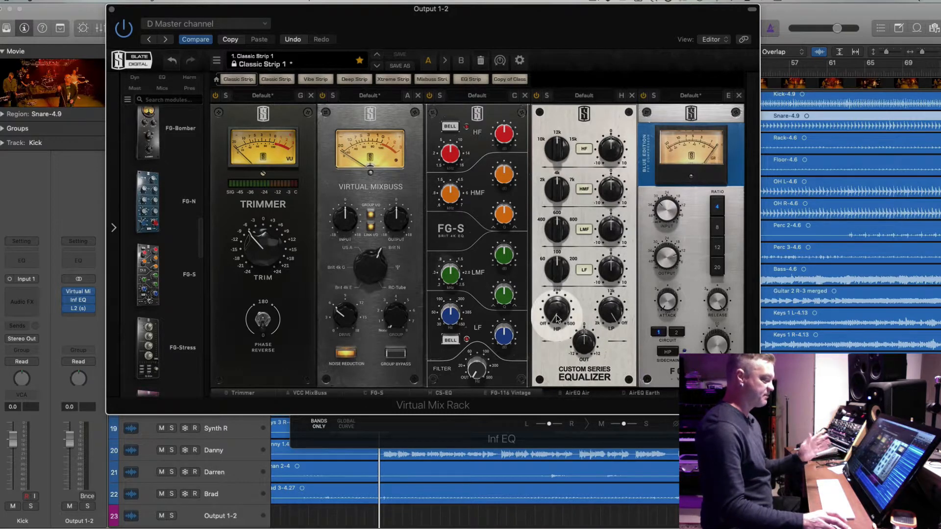
drag(612, 150, 610, 146)
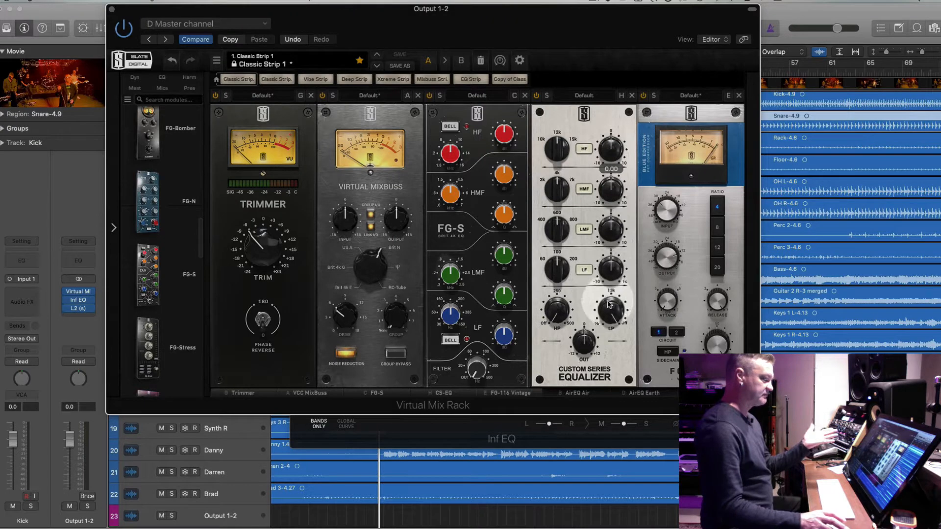
mouse_move(558, 318)
mouse_down()
mouse_move(558, 296)
mouse_move(558, 320)
mouse_up()
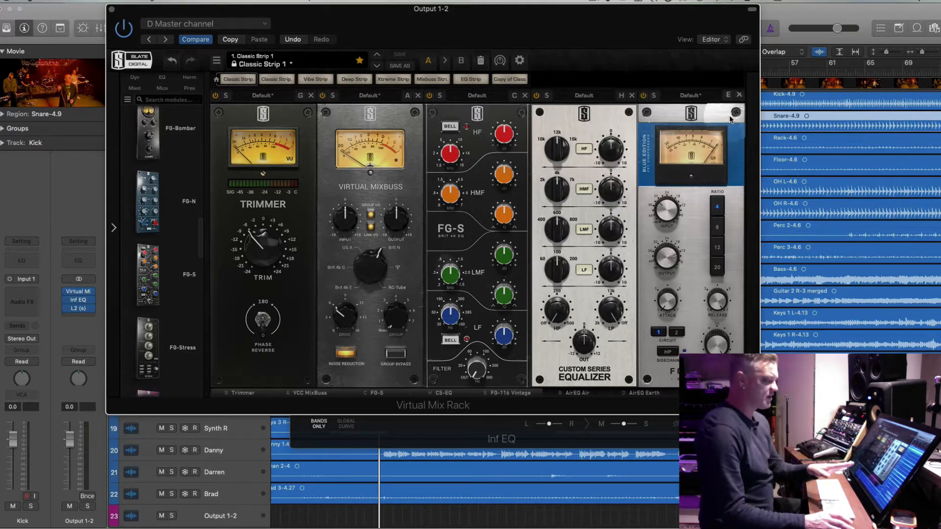
Reset the gain of the AirEQ Air and AirEQ Earth modules to 0 and check the modules at both ends of the rack.
click(583, 393)
click(644, 393)
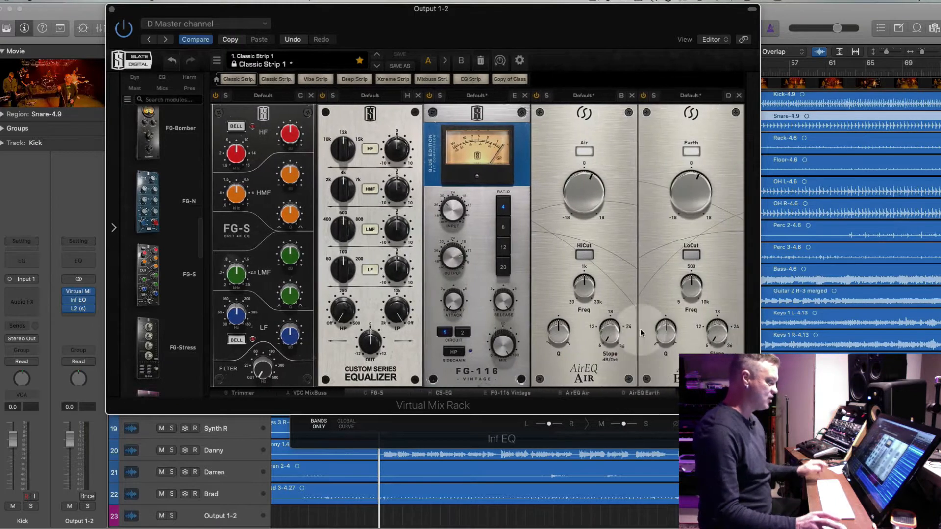
alt+click(581, 192)
alt+click(689, 197)
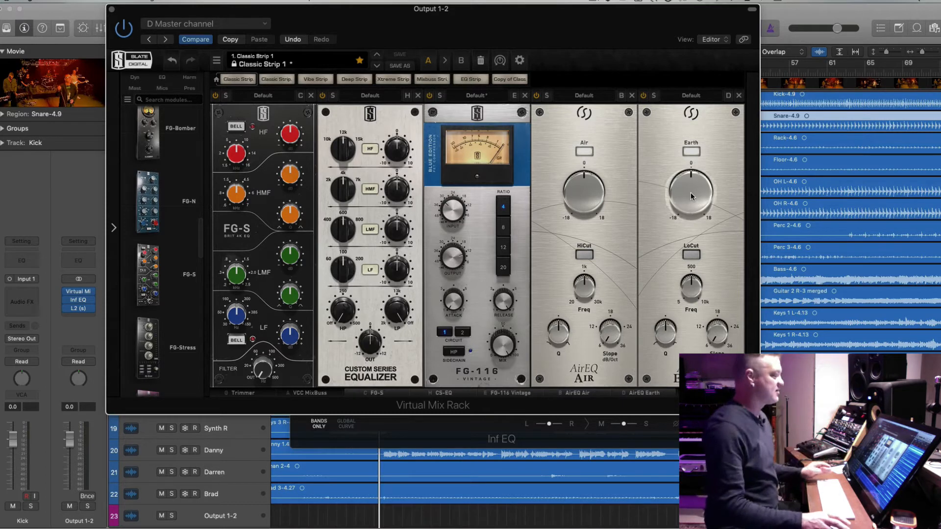
click(711, 393)
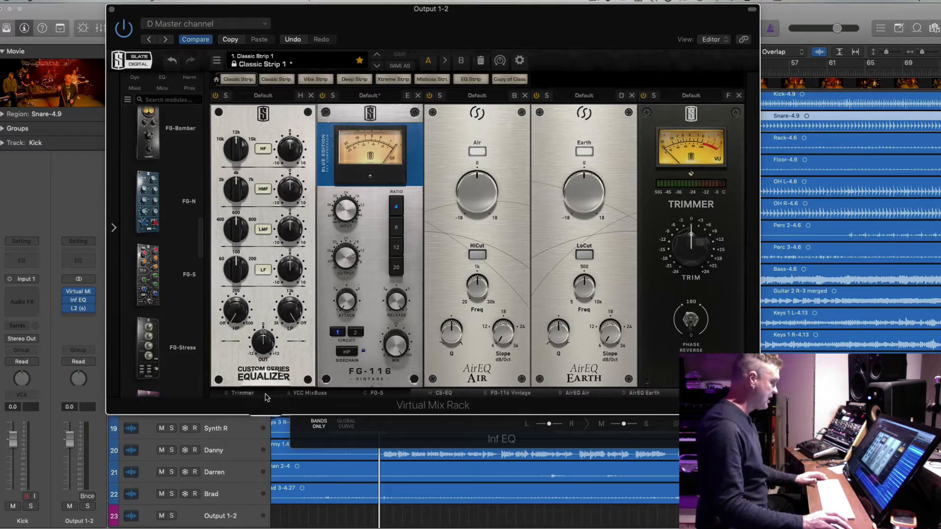
click(245, 394)
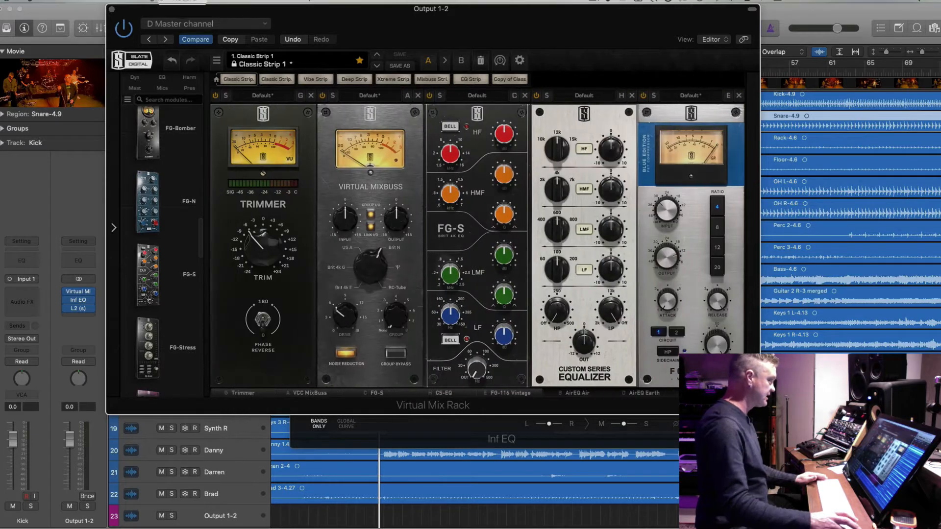
Close the Virtual Mix Rack and Infinity EQ windows and play the song from bar 5.
click(112, 9)
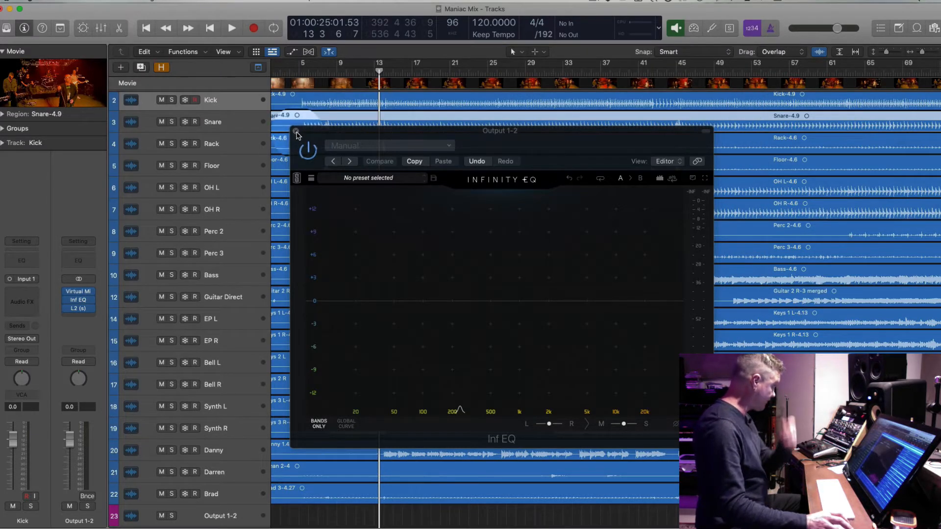
click(297, 133)
drag(379, 71, 298, 72)
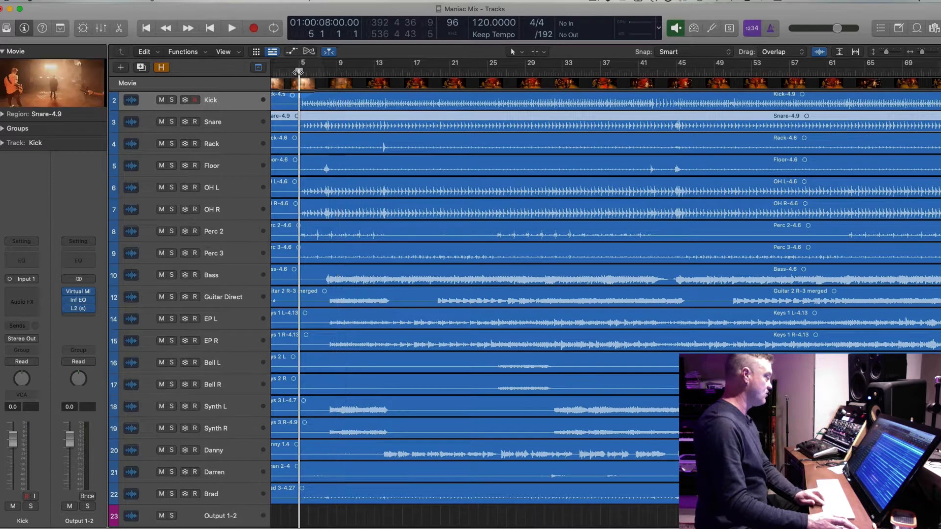
key(space)
Show the mixer and pan the overheads, OH L to -64 and OH R to +63.
click(230, 190)
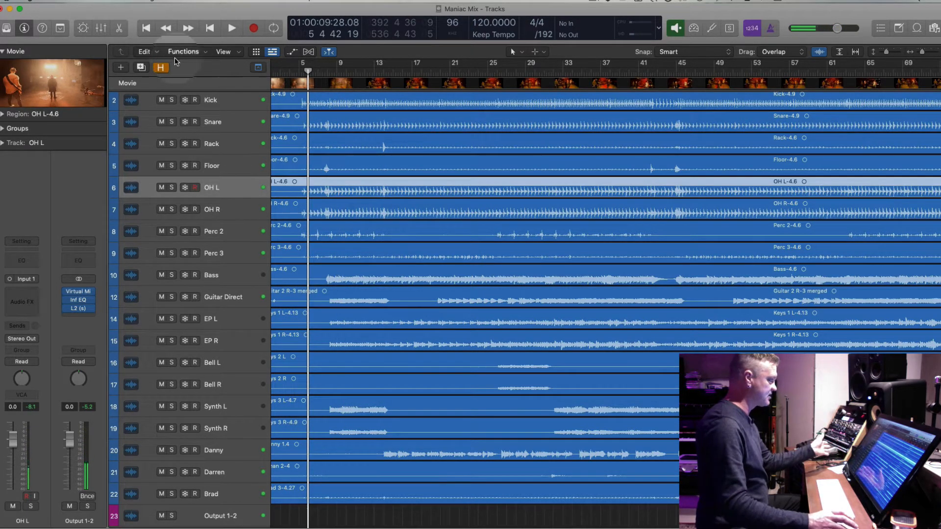
click(100, 28)
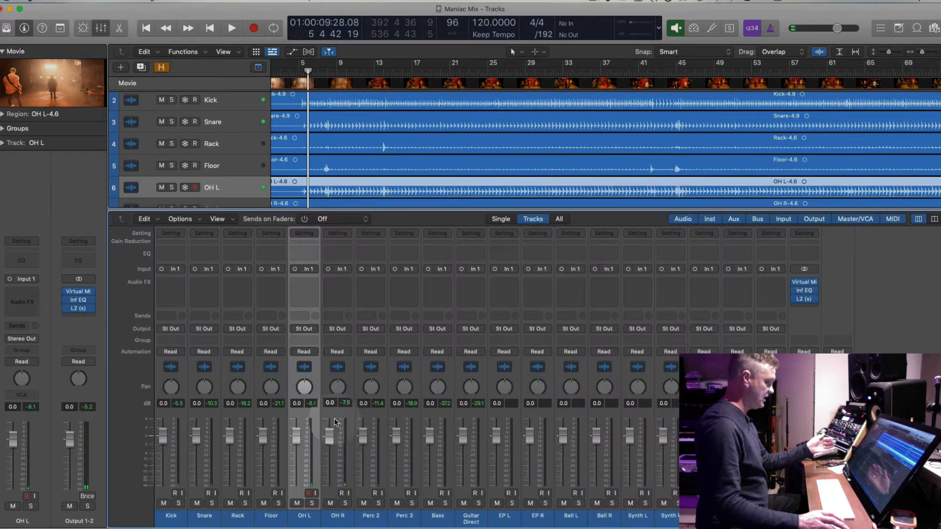
drag(304, 387, 307, 472)
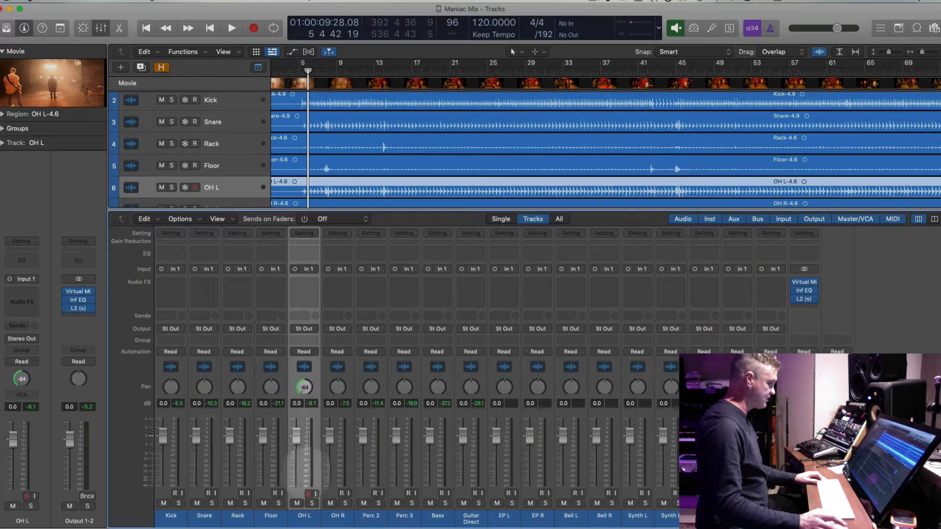
drag(337, 387, 338, 365)
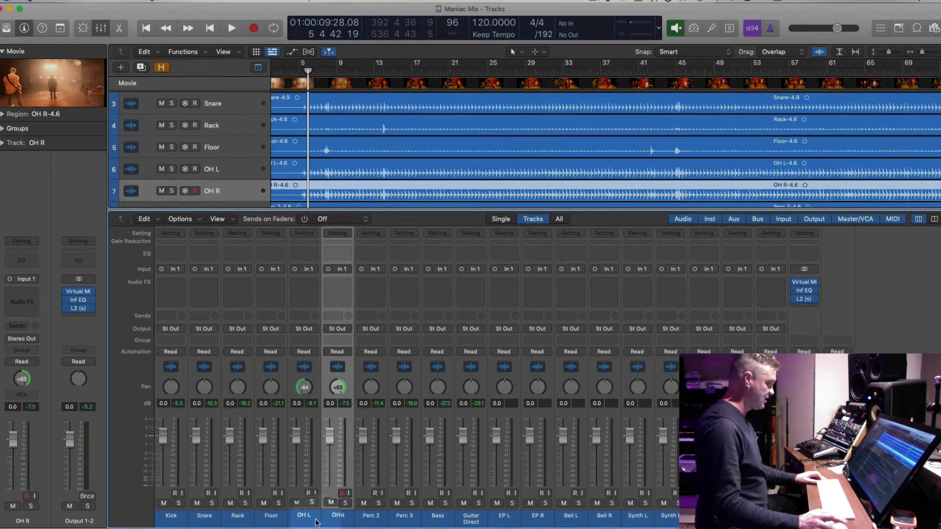
Assign the OH L and OH R channels together to Group 4: Overs, expanding the Groups list to check the group names.
shift+click(316, 522)
click(304, 340)
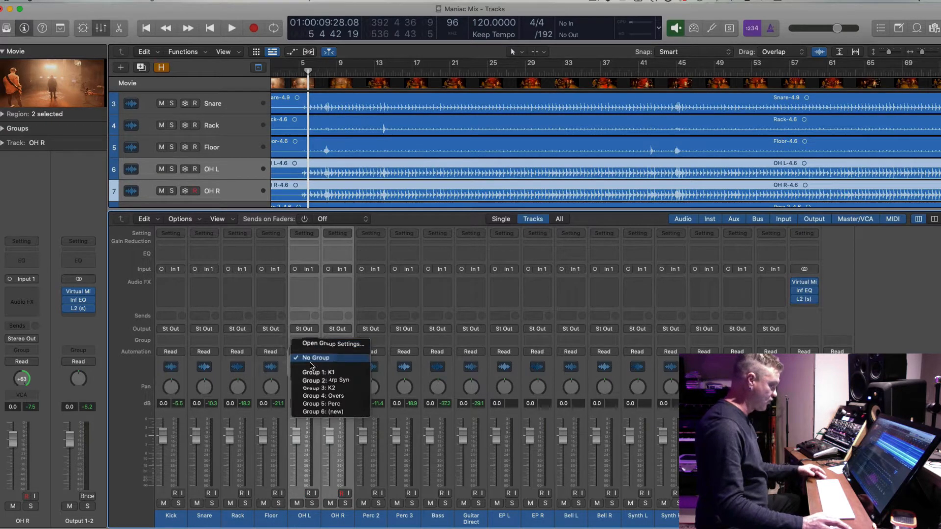
click(318, 372)
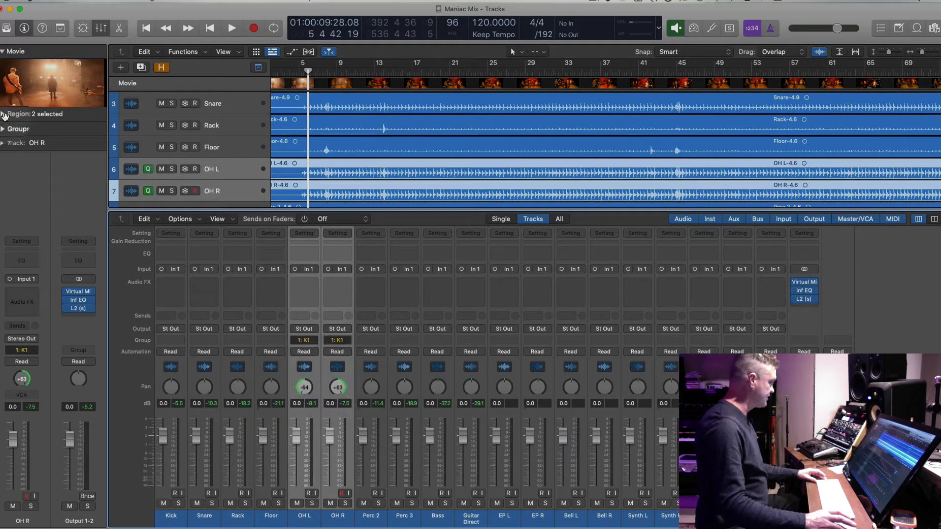
click(4, 129)
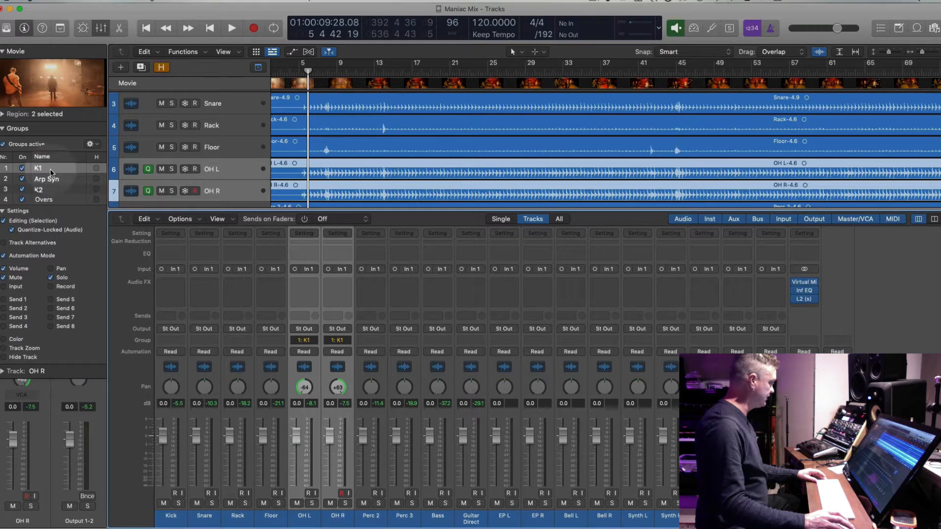
click(337, 340)
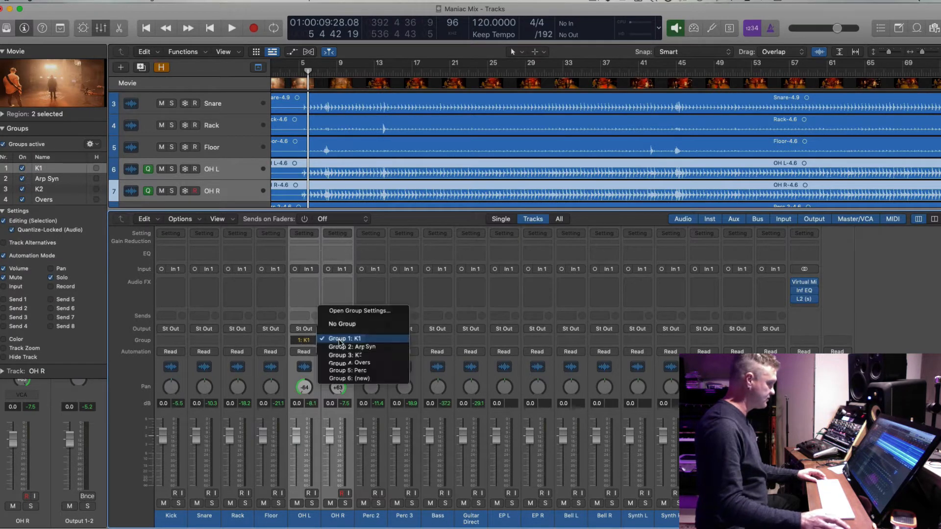
click(378, 365)
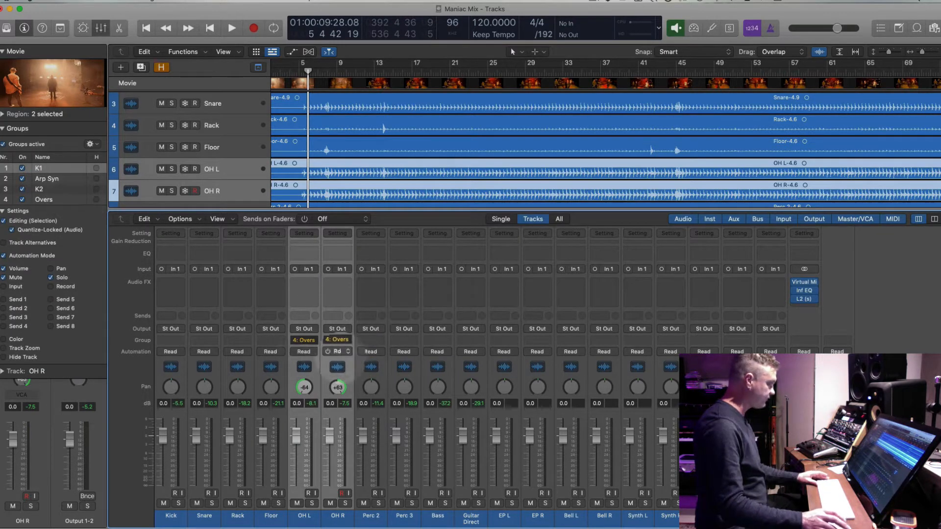
Pan the Perc 2 channel to -28 and the Perc 3 channel to +24.
click(375, 523)
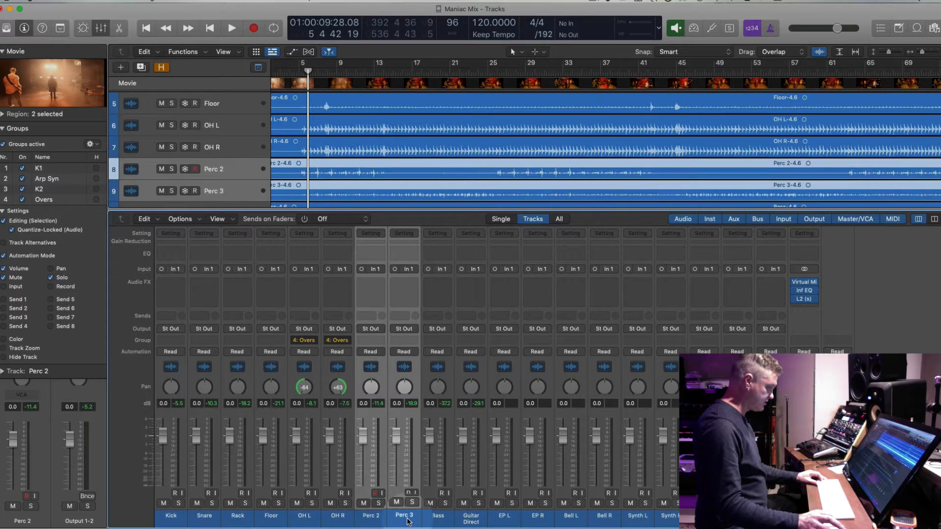
click(375, 522)
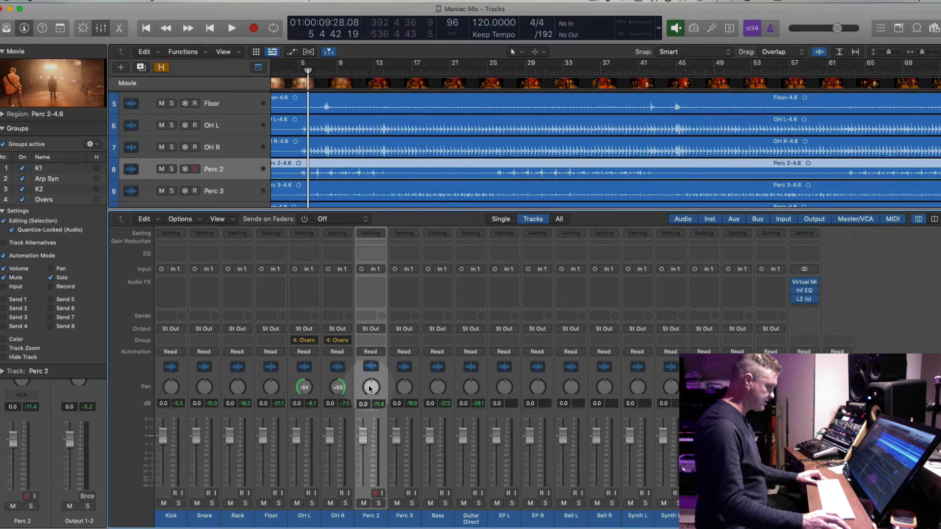
drag(371, 387, 404, 382)
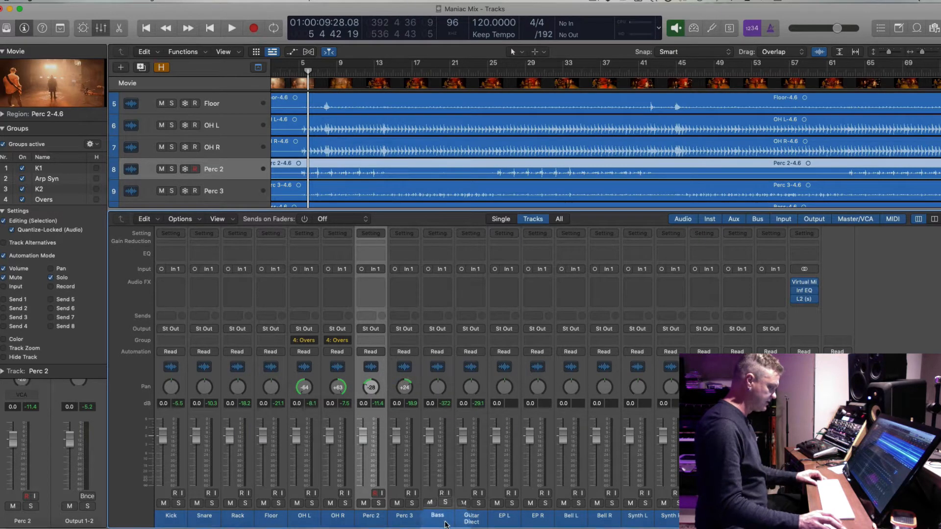
Leave the Bass centred and pan the Guitar Direct channel to -20.
click(438, 516)
click(471, 515)
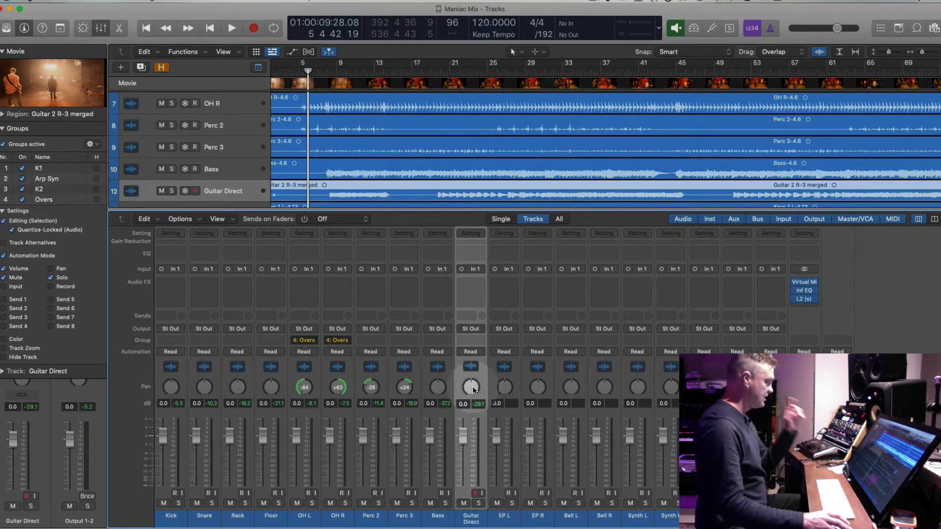
drag(473, 386, 471, 403)
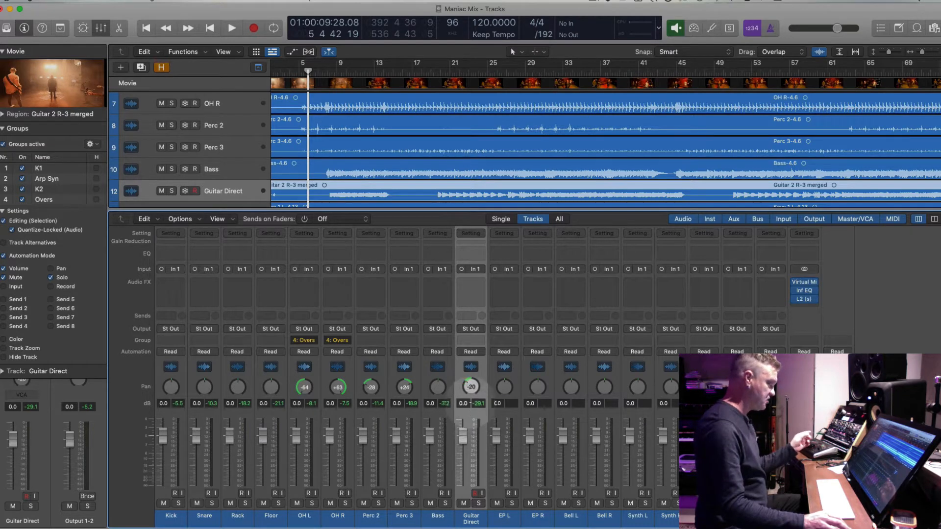
Pan the electric piano channels, EP L to -64 and EP R to +63.
click(504, 515)
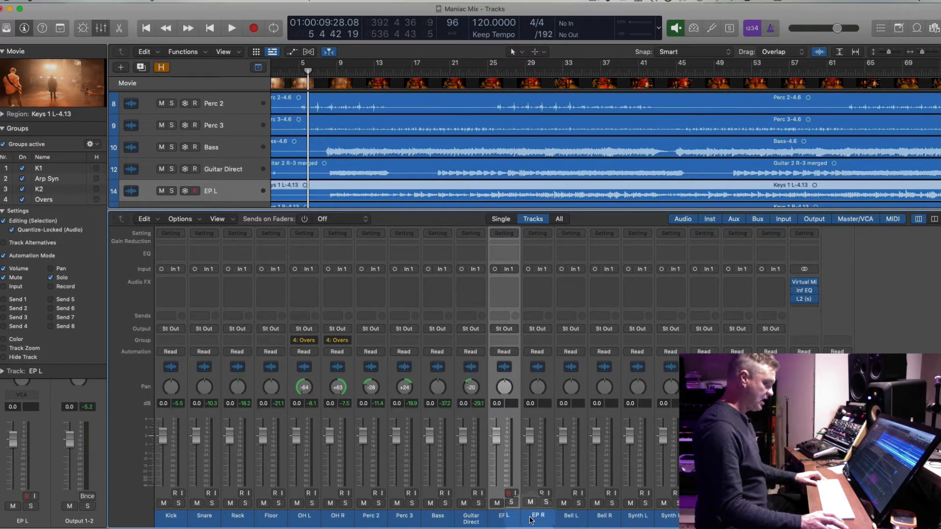
shift+click(538, 516)
click(504, 520)
drag(503, 386, 516, 451)
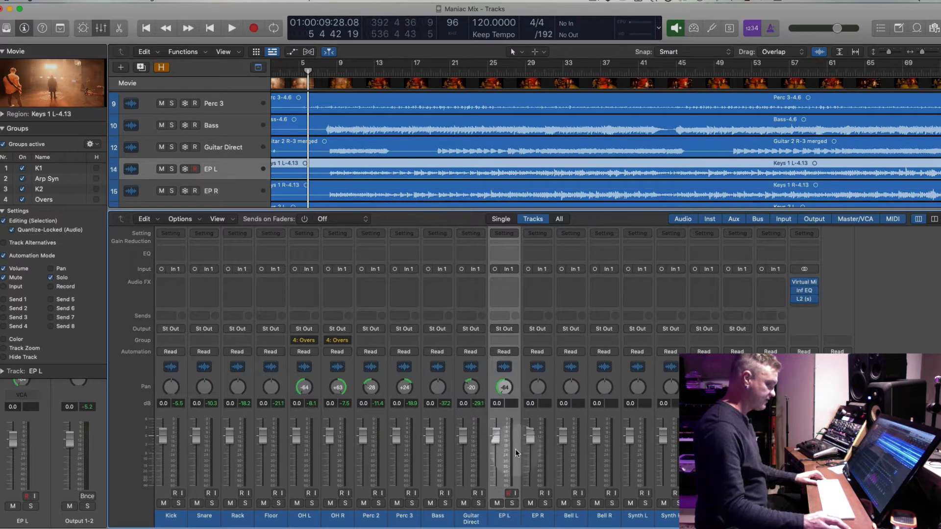
drag(538, 386, 548, 289)
Assign the EP L and EP R channels together to Group 1: K1.
shift+click(538, 515)
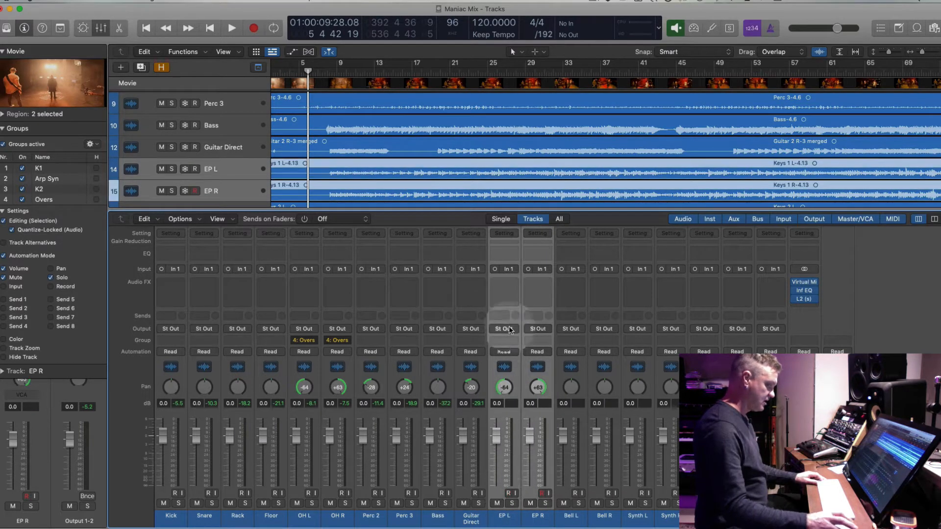
click(510, 341)
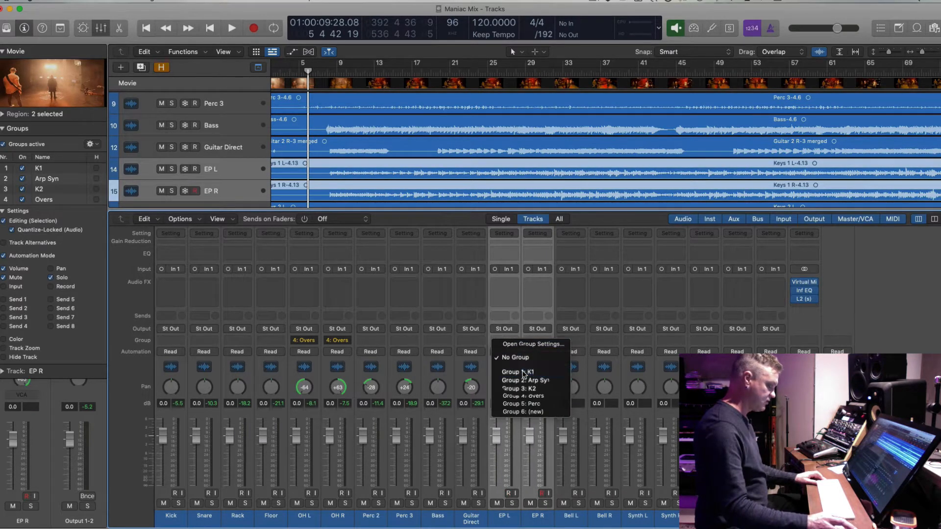
click(515, 372)
Pan the bell channels, Bell L to -64 and Bell R to +63.
click(572, 517)
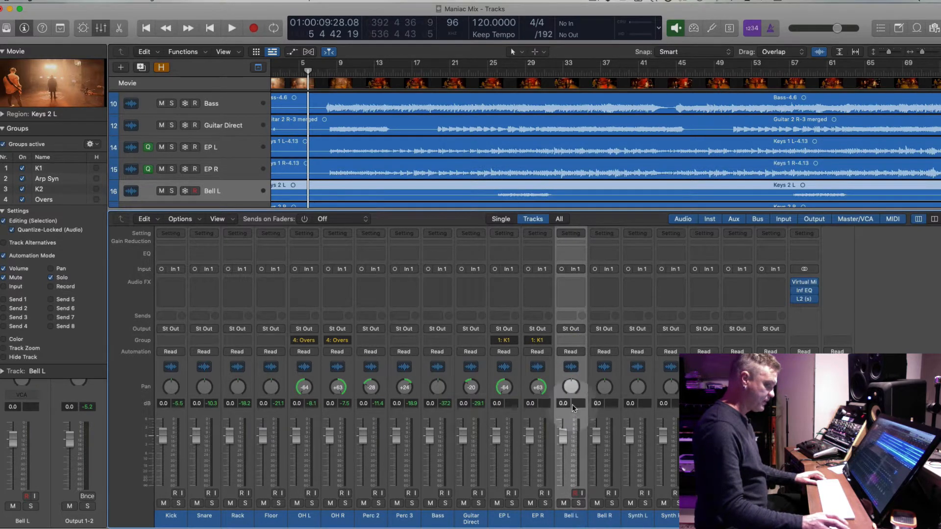
drag(571, 387, 573, 478)
drag(608, 400, 608, 319)
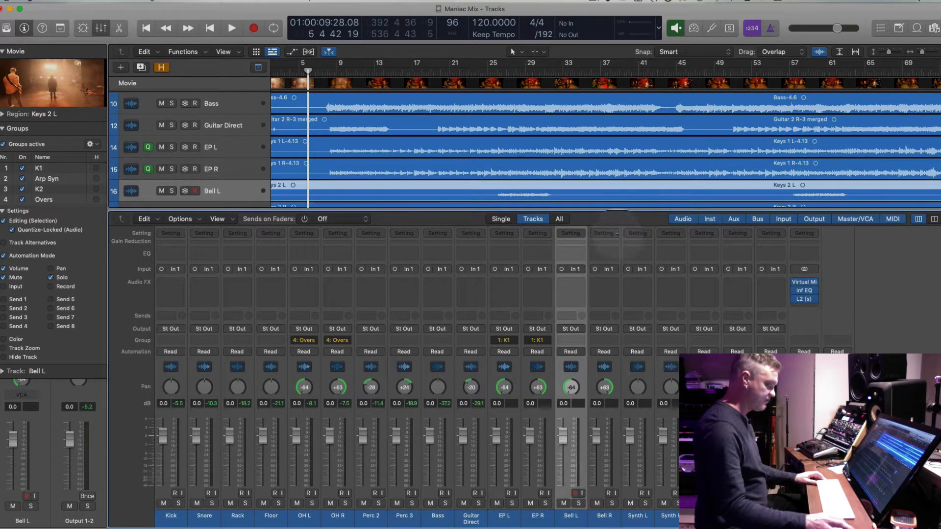
Assign the Bell L and Bell R channels together to Group 3: K2.
shift+click(604, 516)
click(579, 341)
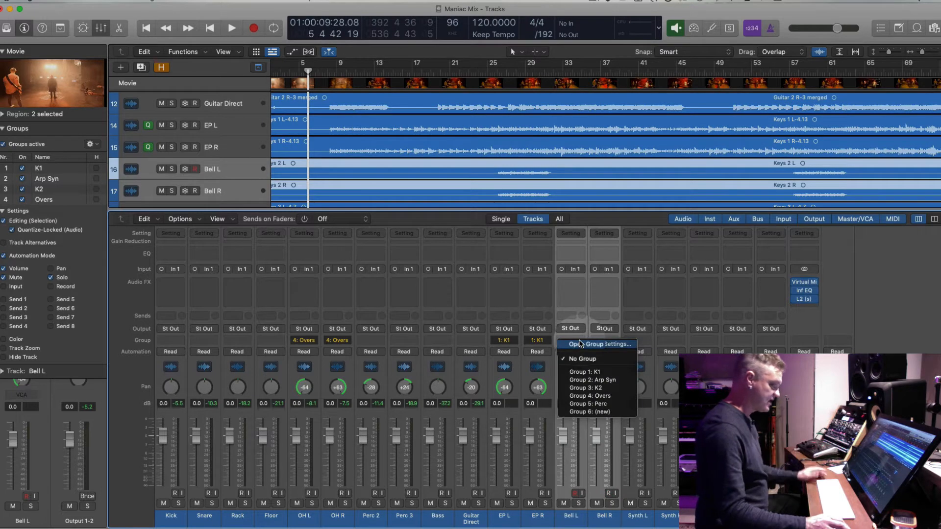
click(585, 387)
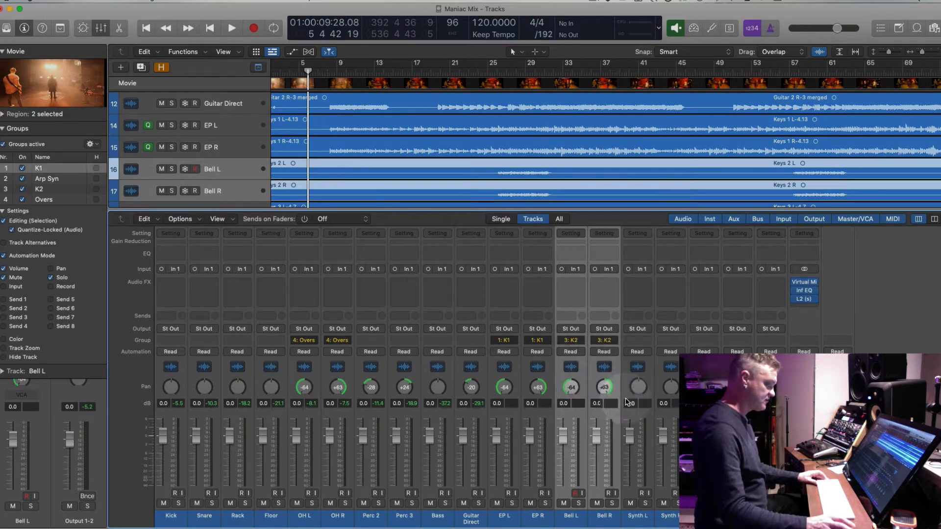
Pan the synth channels, Synth L to -64 and Synth R to +63.
click(637, 516)
drag(638, 387, 644, 470)
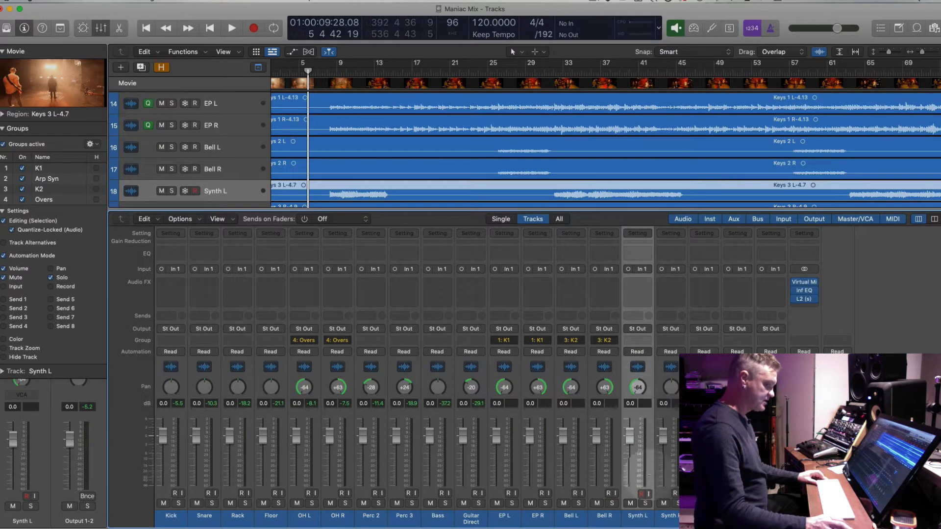
drag(672, 392, 680, 318)
Assign the Synth L and Synth R channels together to Group 2: Arp Syn.
click(669, 517)
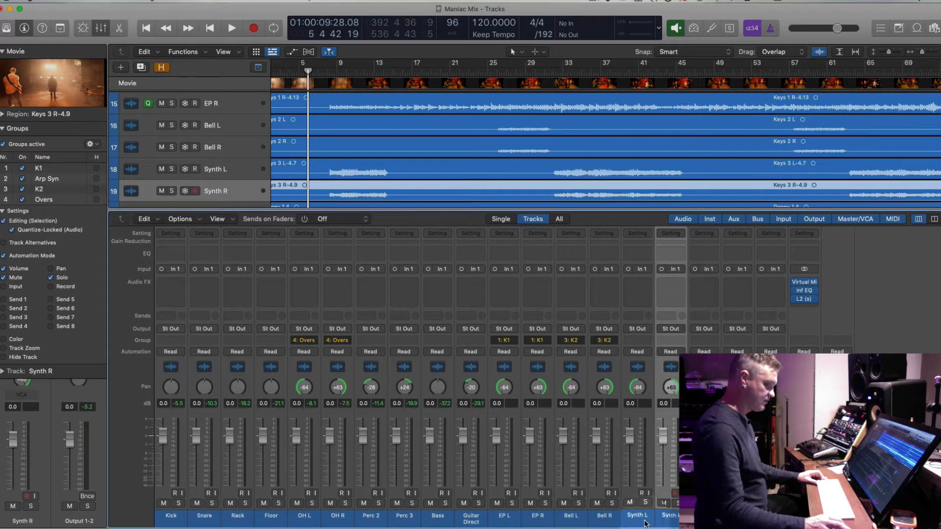
shift+click(634, 516)
click(637, 340)
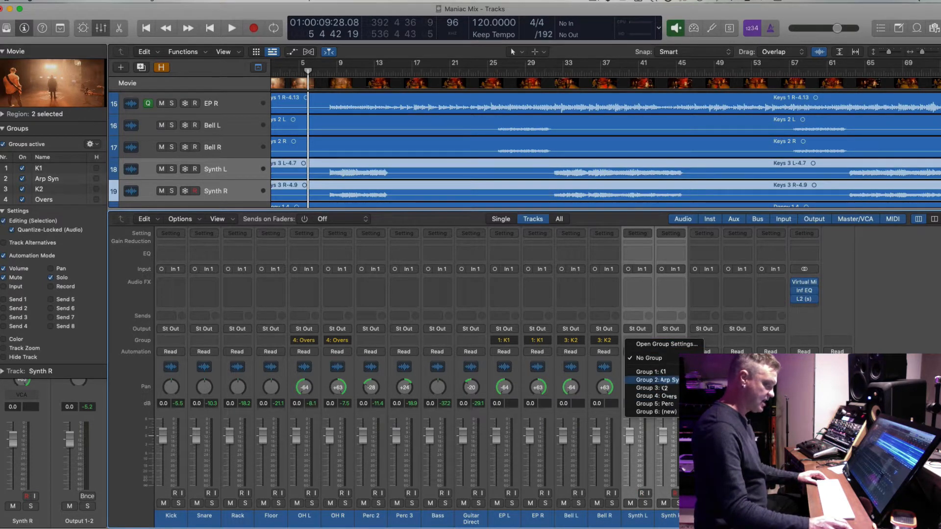
click(652, 380)
Leave the three channels following Synth R centred, and pan Rack to +22 and Floor to -35.
key(Down)
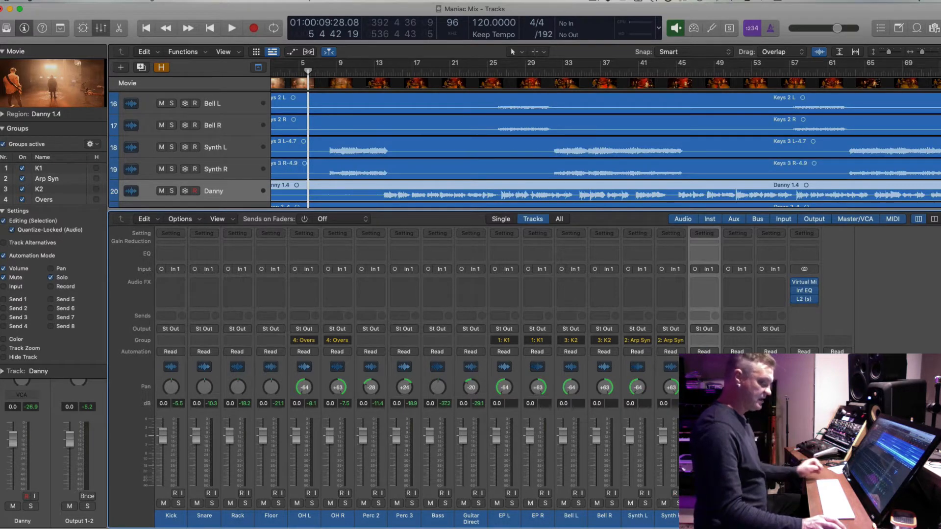
key(Down)
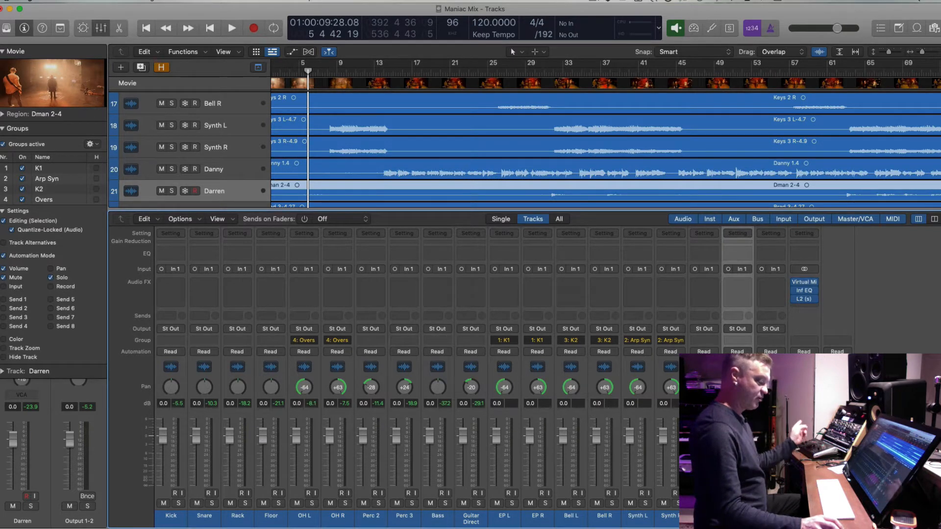
key(Down)
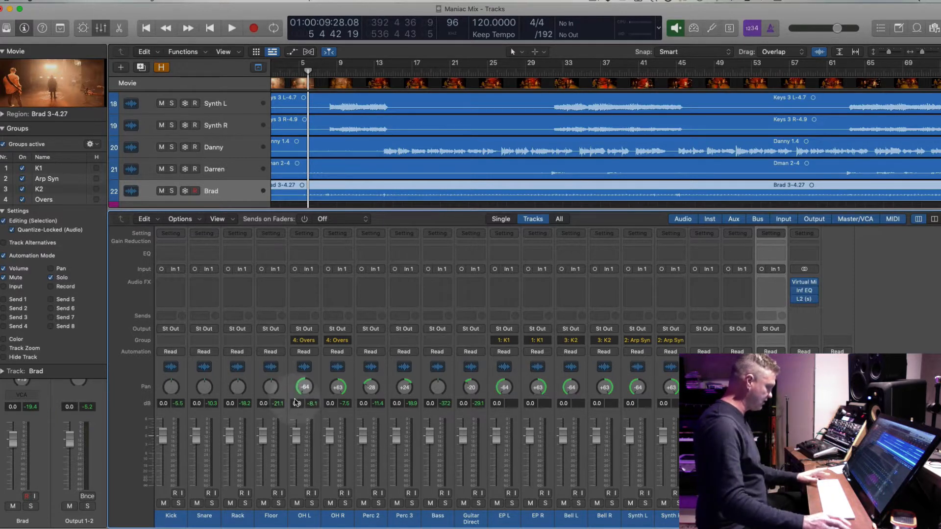
drag(237, 388, 271, 420)
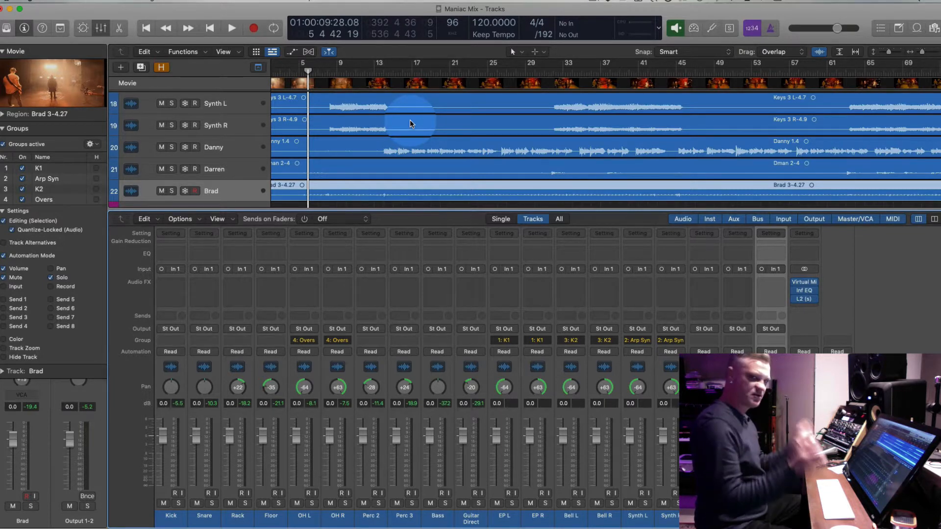
Play the mix from near the start of the song and skip ahead through the intro to audition the balance.
key(Return)
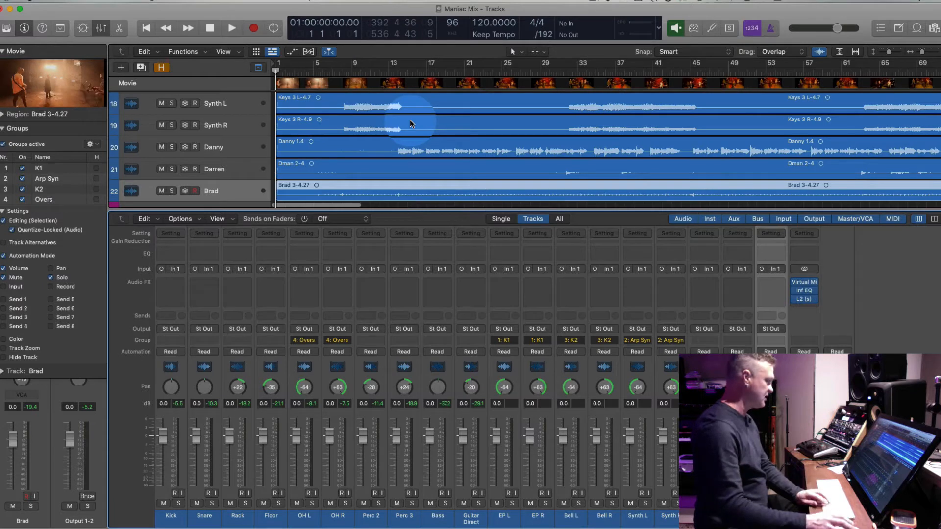
click(297, 72)
key(space)
click(312, 73)
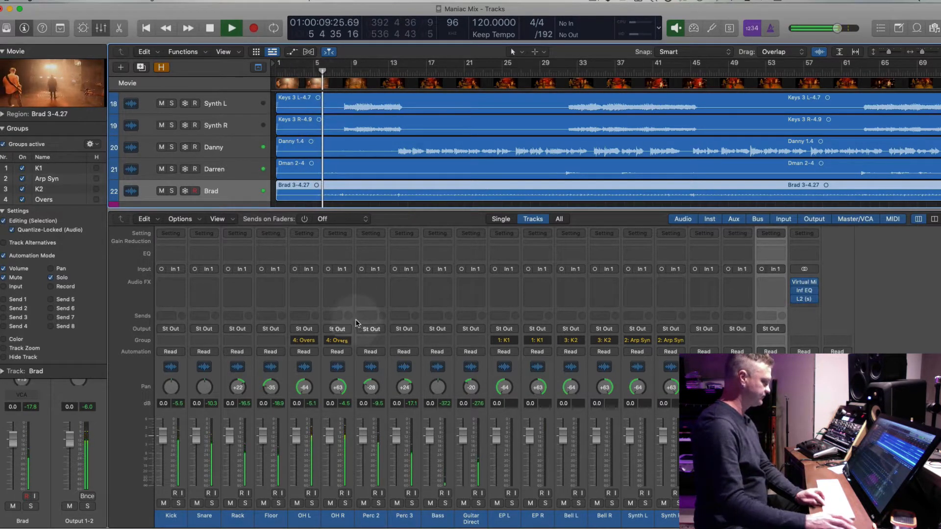
key(period)
key(period)
key(period)
key(comma)
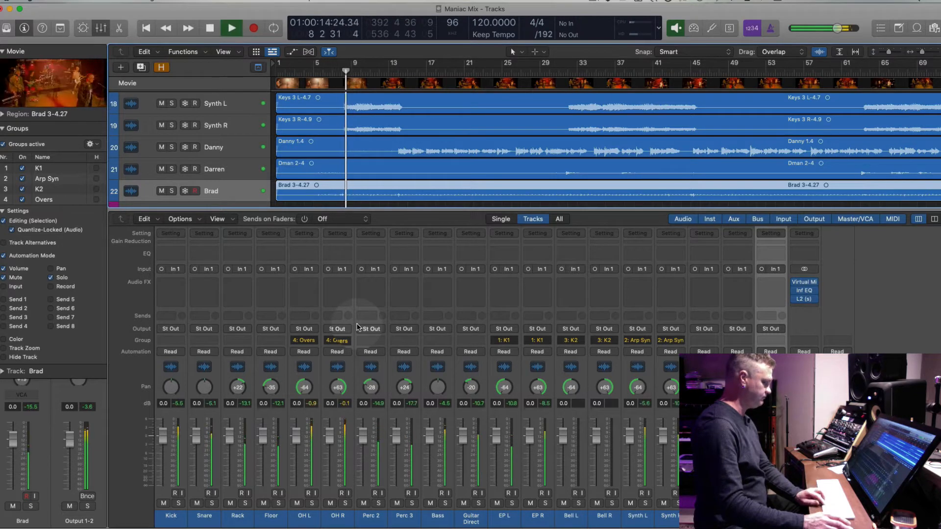
Lower the grouped EP L and EP R faders to -2.2 dB during playback.
click(504, 475)
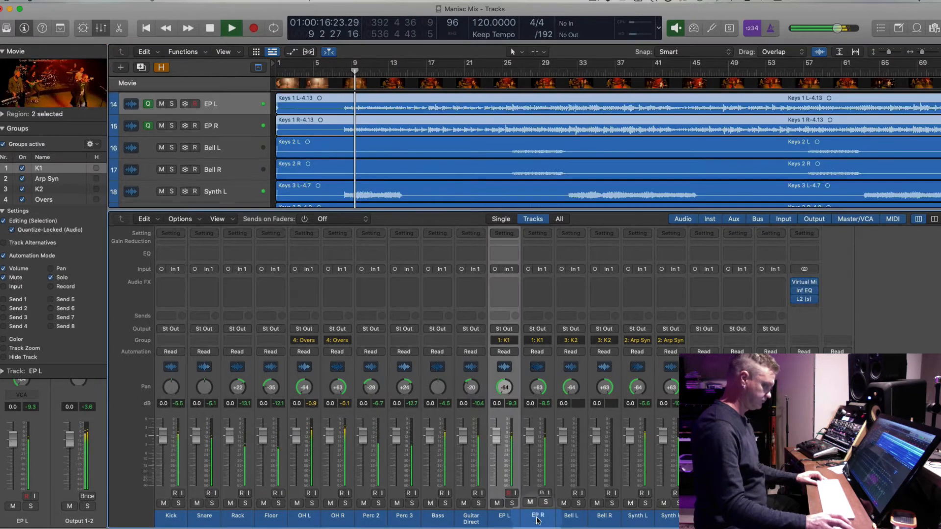
click(545, 503)
click(545, 503)
drag(529, 435, 530, 442)
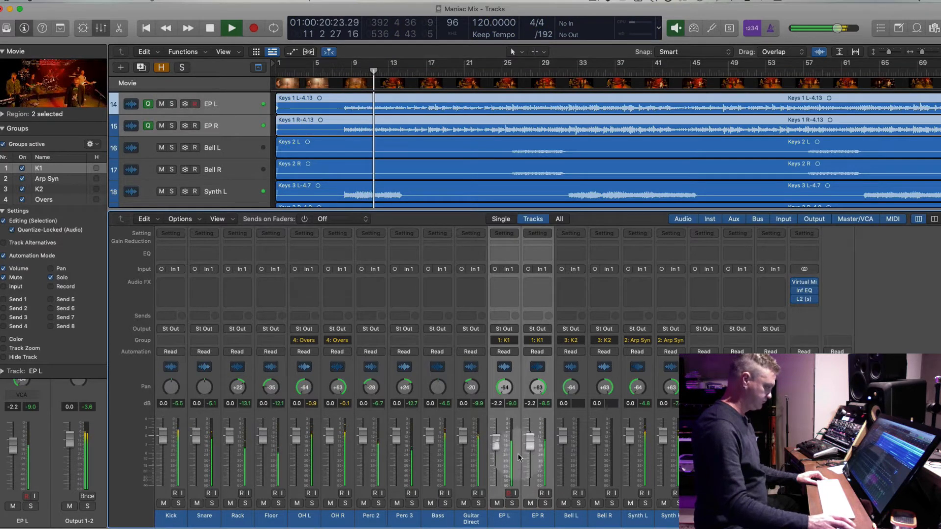
Replay the opening synth passage and lower the grouped Synth L and Synth R faders to -2.7 dB.
click(166, 514)
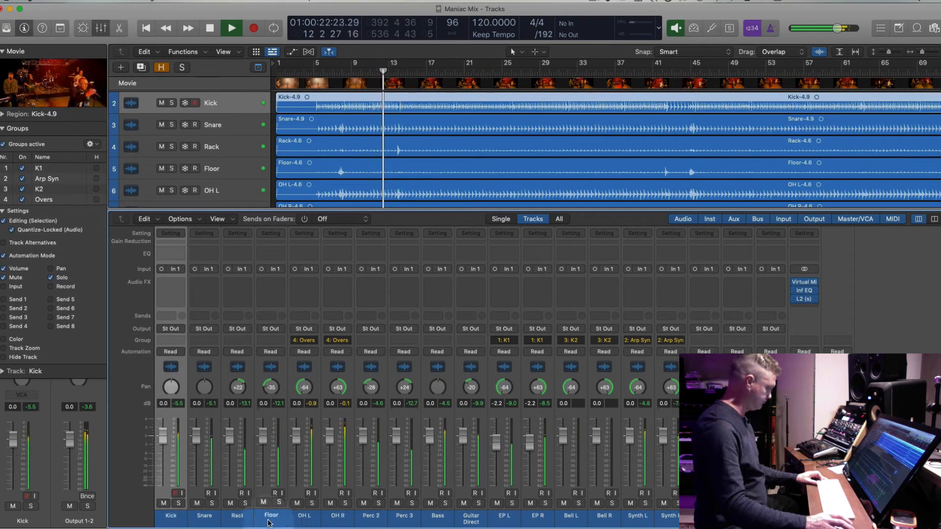
click(205, 518)
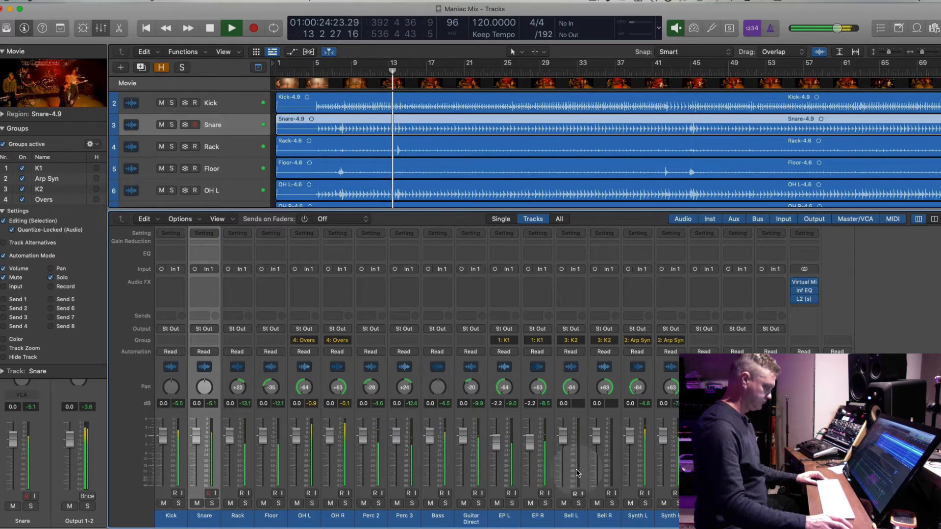
click(637, 516)
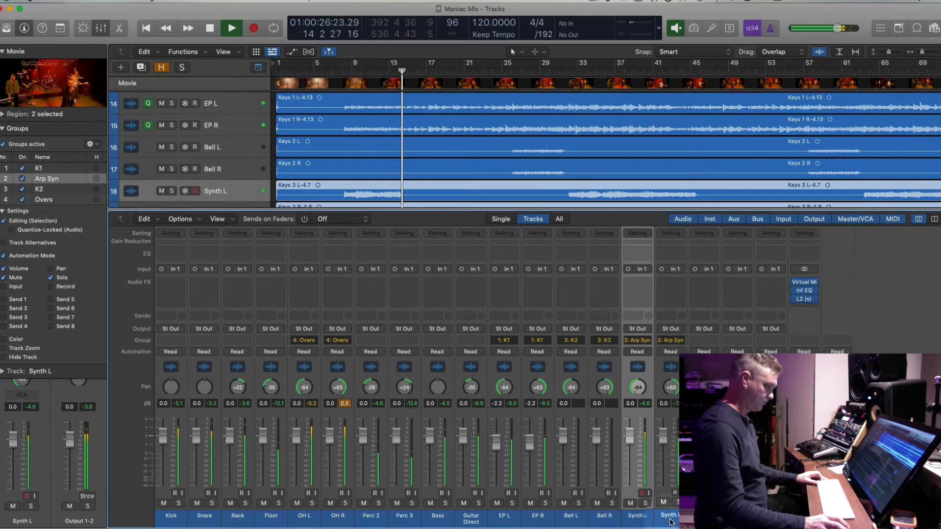
key(comma)
key(comma)
key(comma)
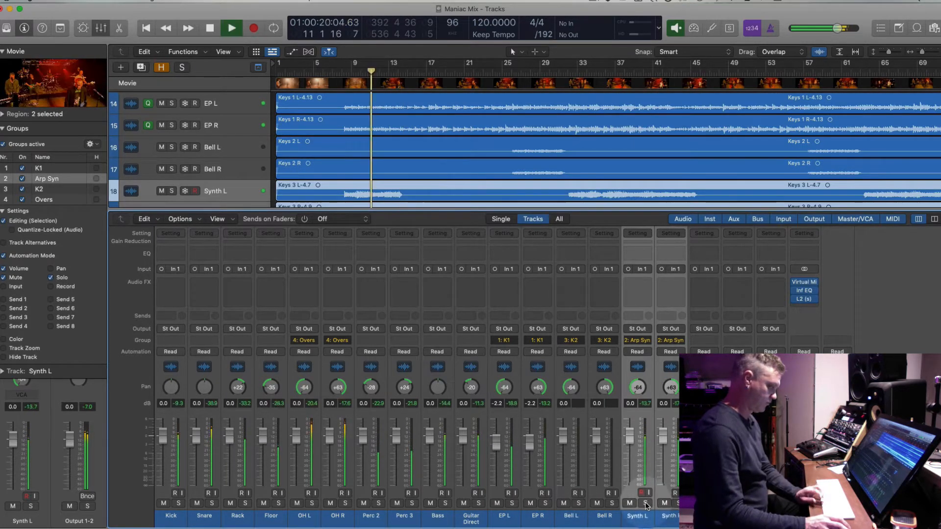
click(645, 503)
click(645, 503)
drag(629, 436, 629, 444)
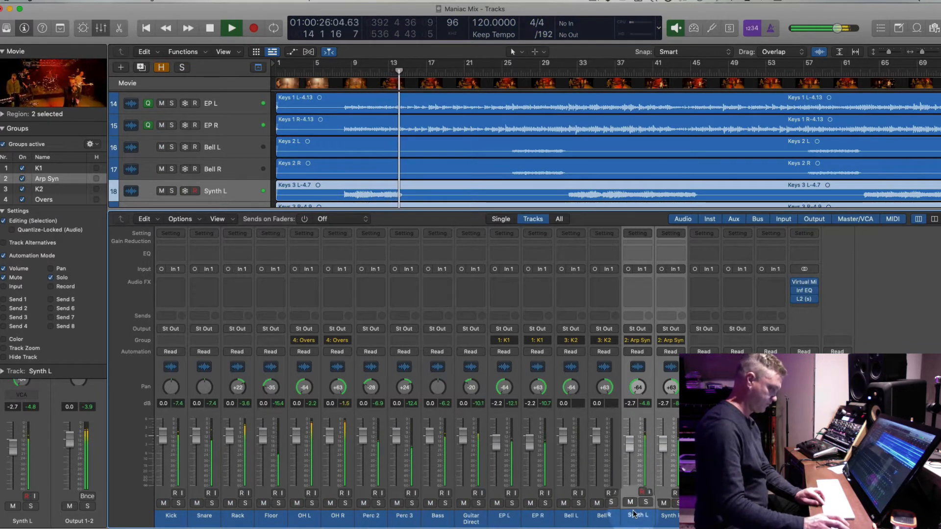
Pan Guitar Direct to -26 and lower all channel faders from Kick to Synth R together by 2.8 dB.
click(471, 517)
drag(474, 393, 474, 392)
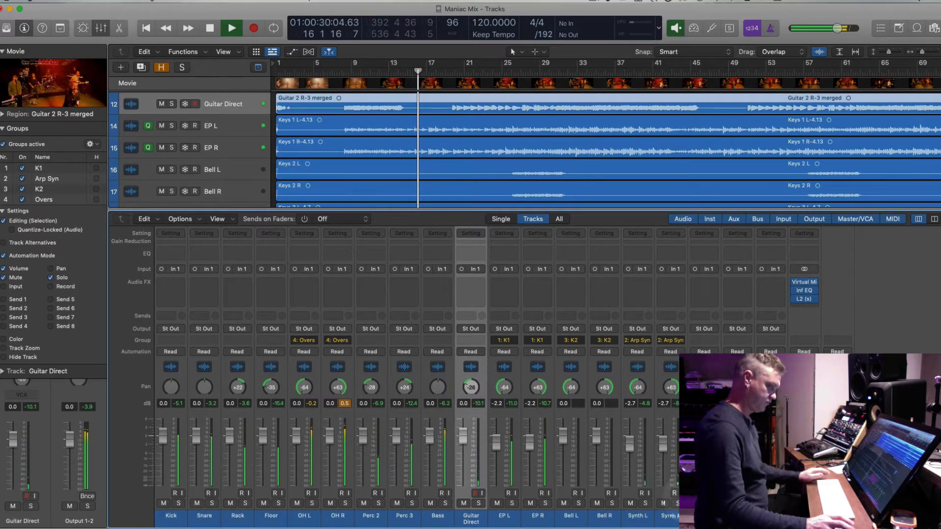
shift+click(176, 520)
drag(162, 438, 160, 449)
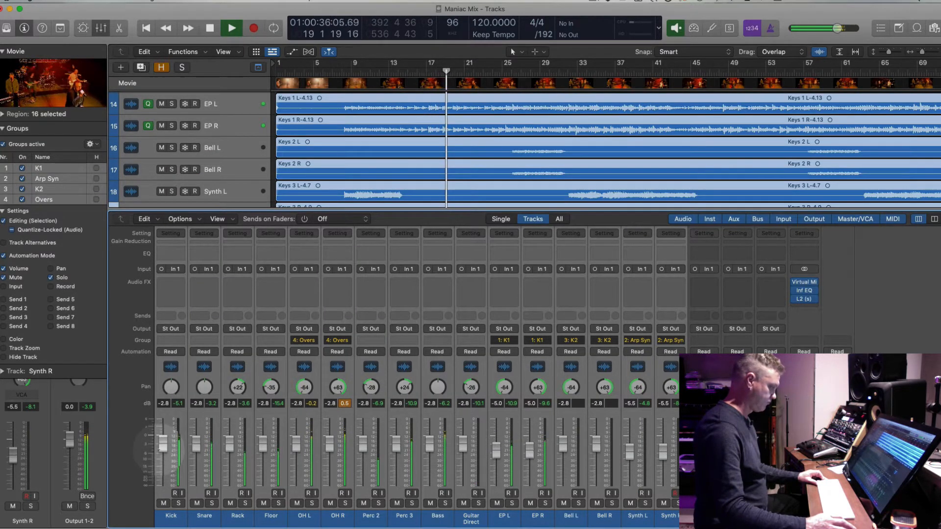
Lower the EP L and EP R faders to -6.6 dB and the Bass fader to -3.8 dB.
click(538, 515)
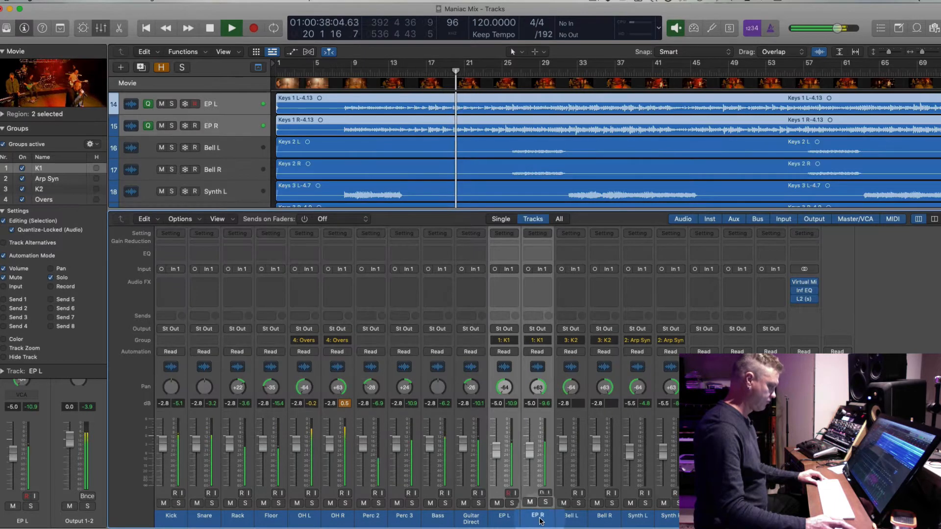
drag(533, 453, 533, 461)
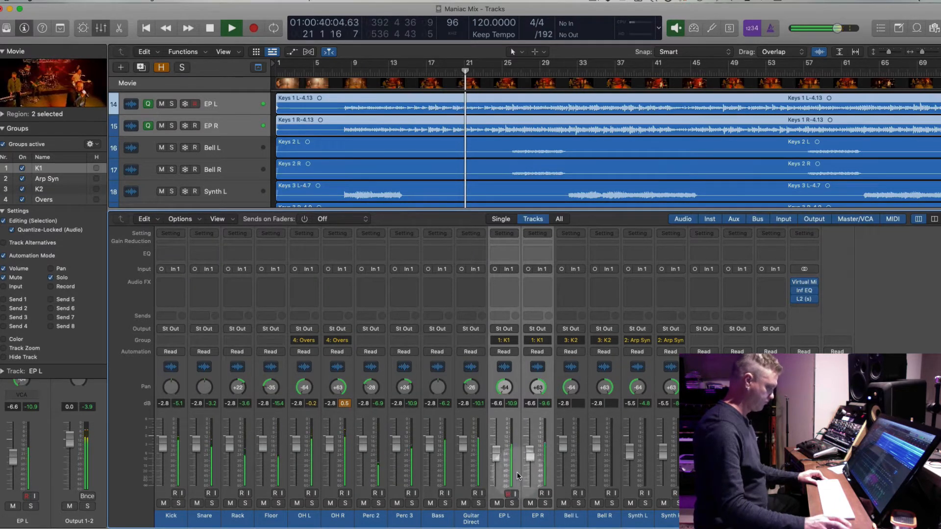
drag(430, 438, 429, 439)
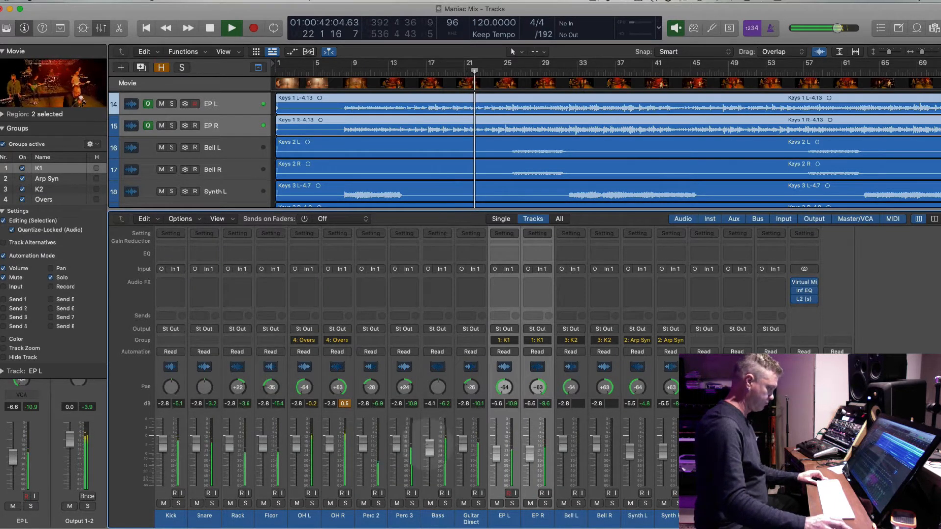
Solo Perc 2 and Perc 3 in turn during playback to check each percussion part and its pan position.
click(371, 514)
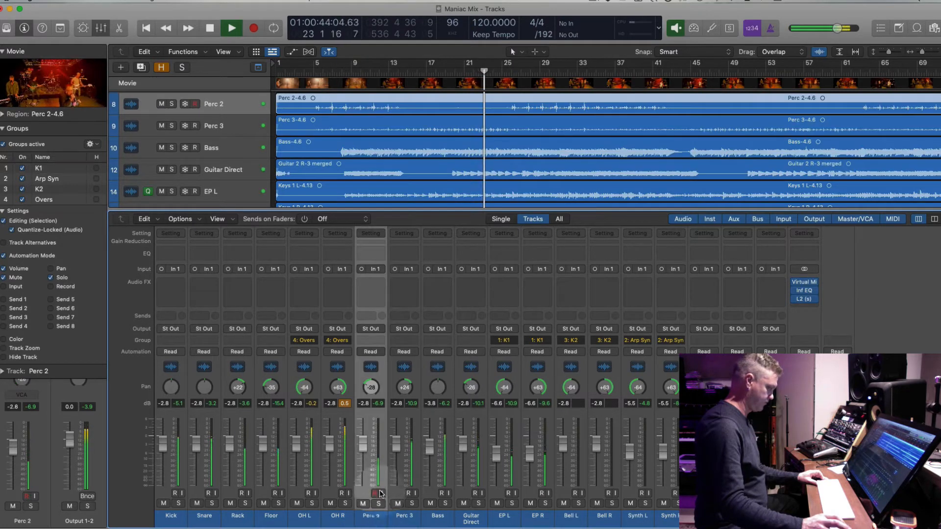
click(378, 503)
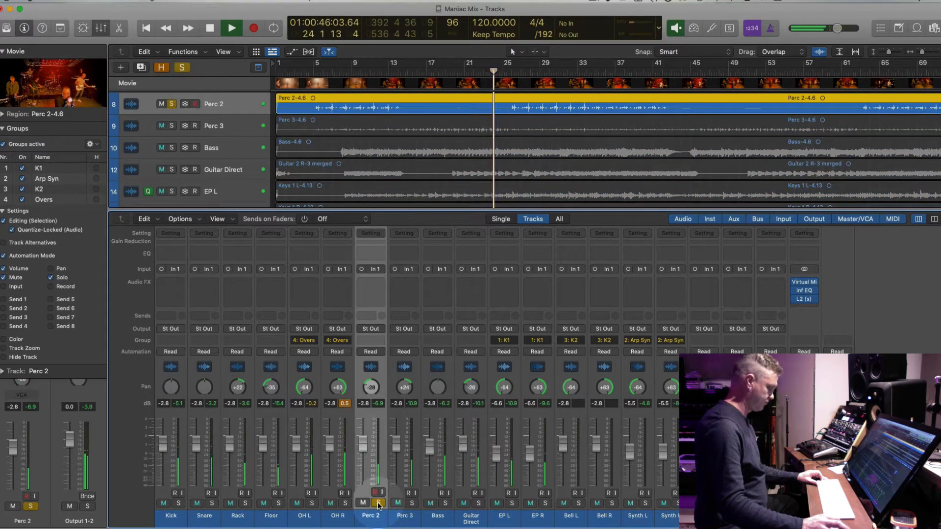
click(378, 503)
click(411, 503)
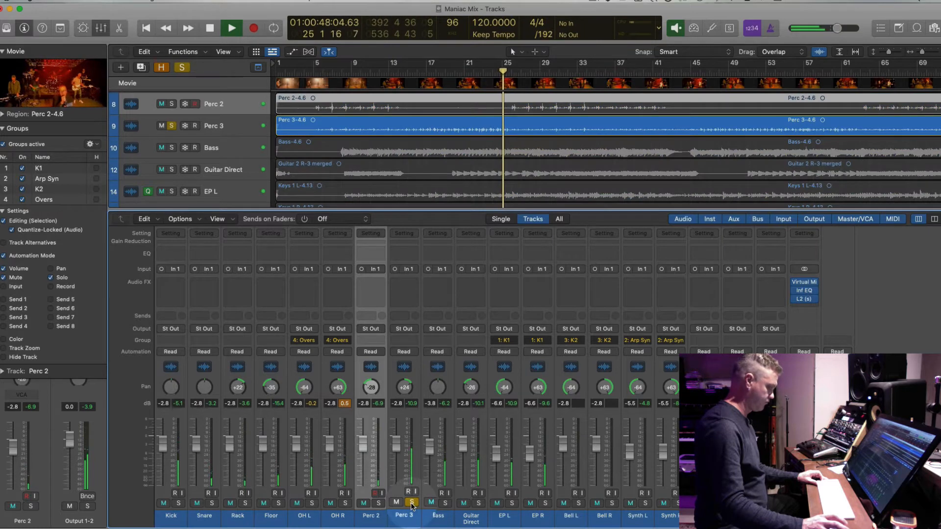
click(412, 503)
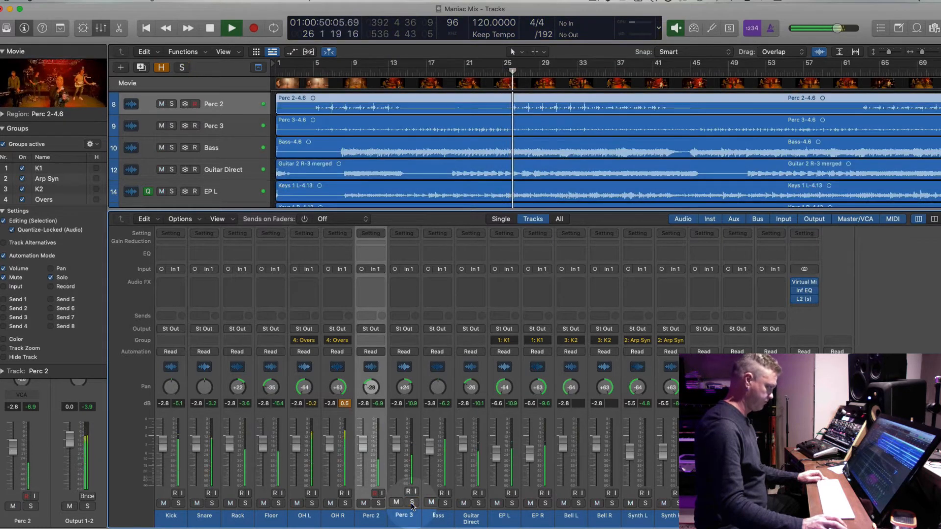
click(379, 503)
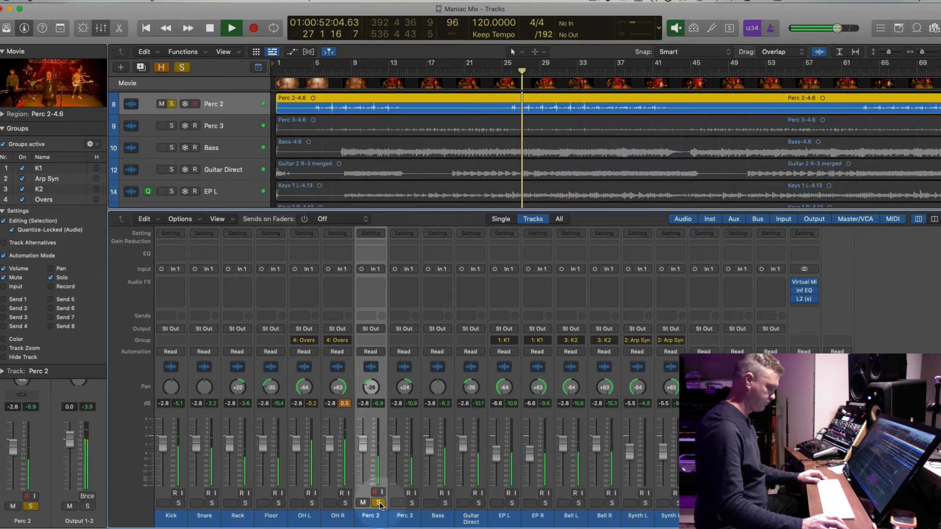
click(379, 503)
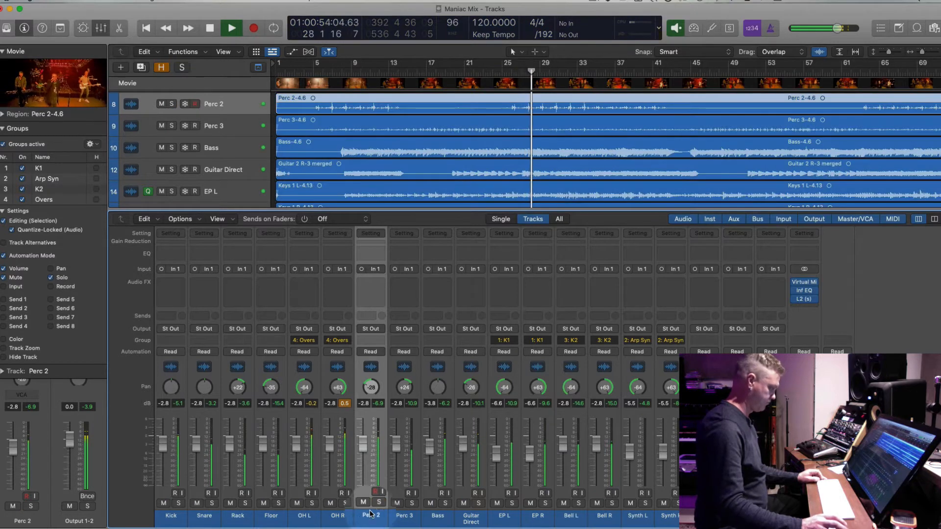
Solo the overheads, swap their panning with OH L at +63 and OH R at -64, and resume playback.
click(324, 515)
click(312, 503)
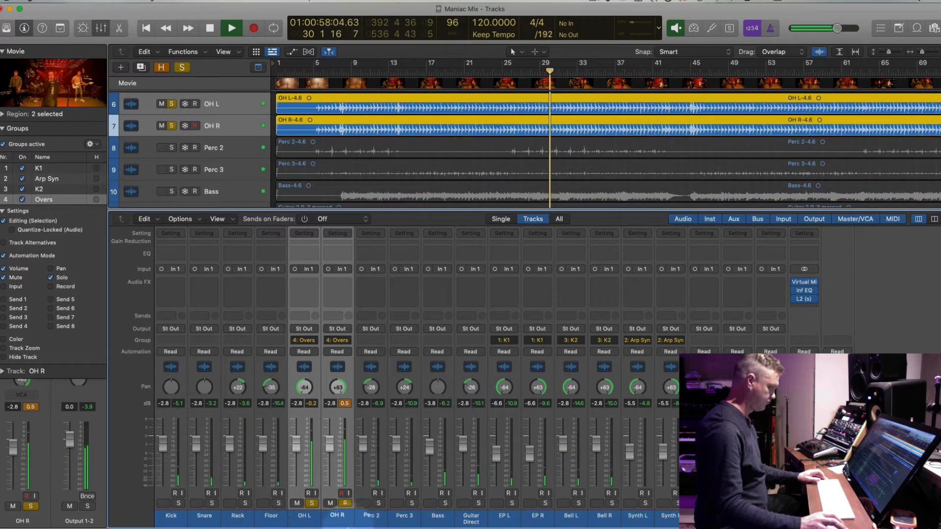
click(342, 524)
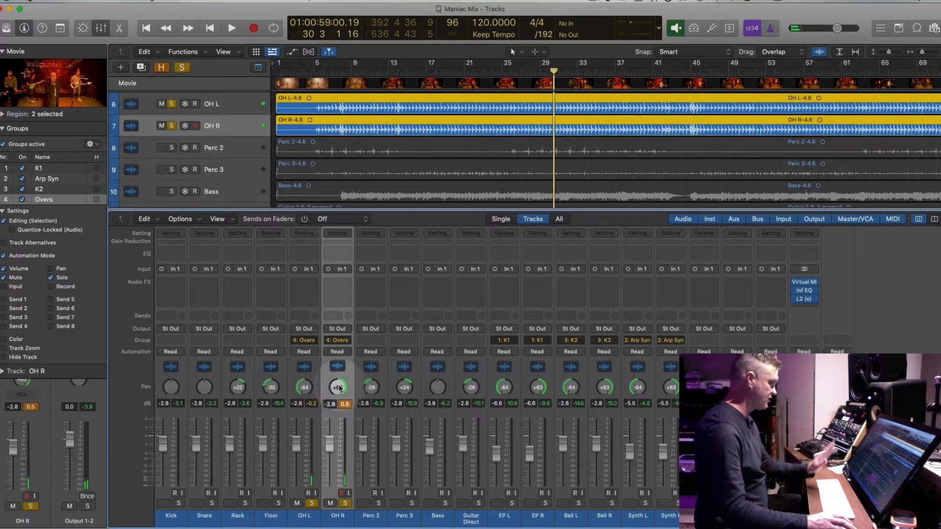
drag(339, 388, 351, 527)
drag(300, 389, 300, 211)
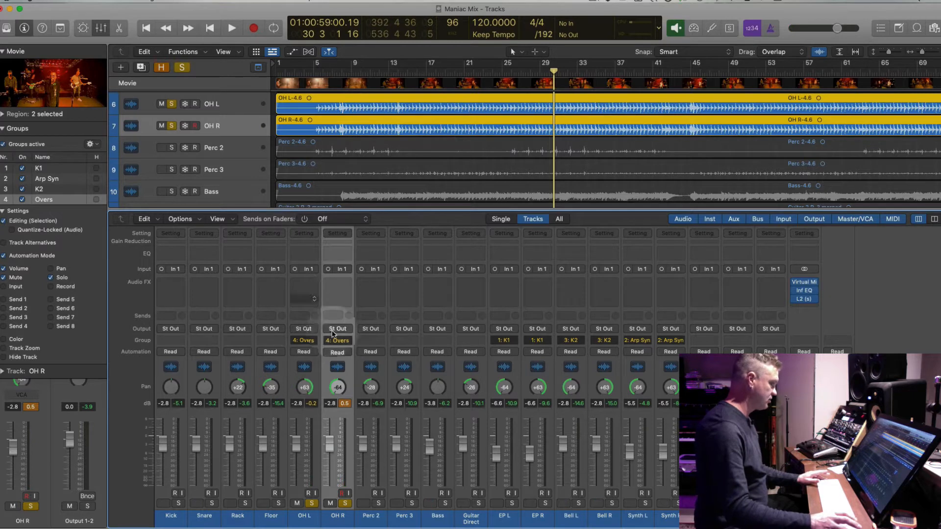
click(309, 519)
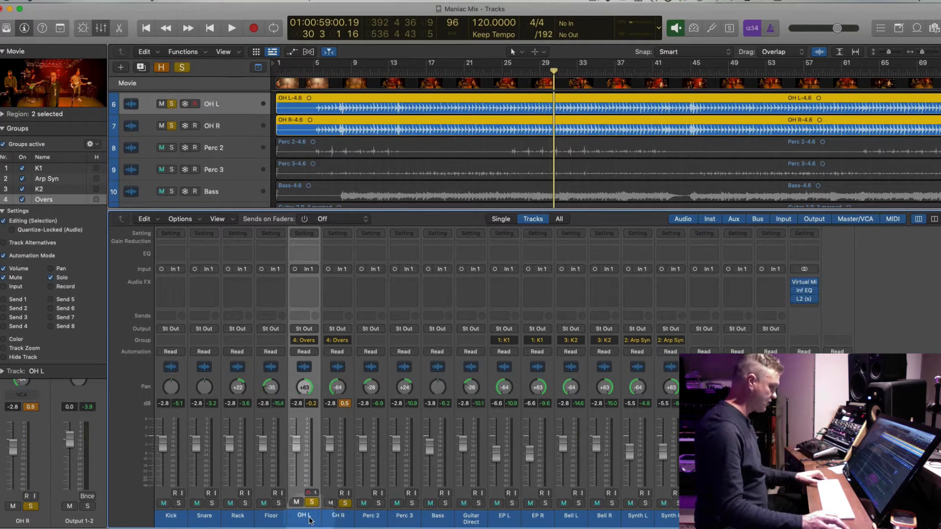
key(space)
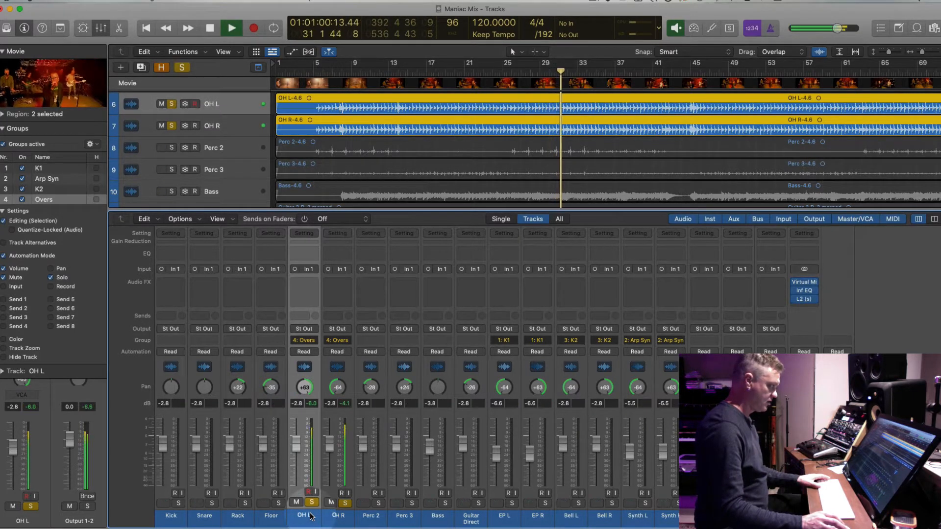
Stop playback and view the band video in a large window to check the drum kit's layout, and close it again.
key(space)
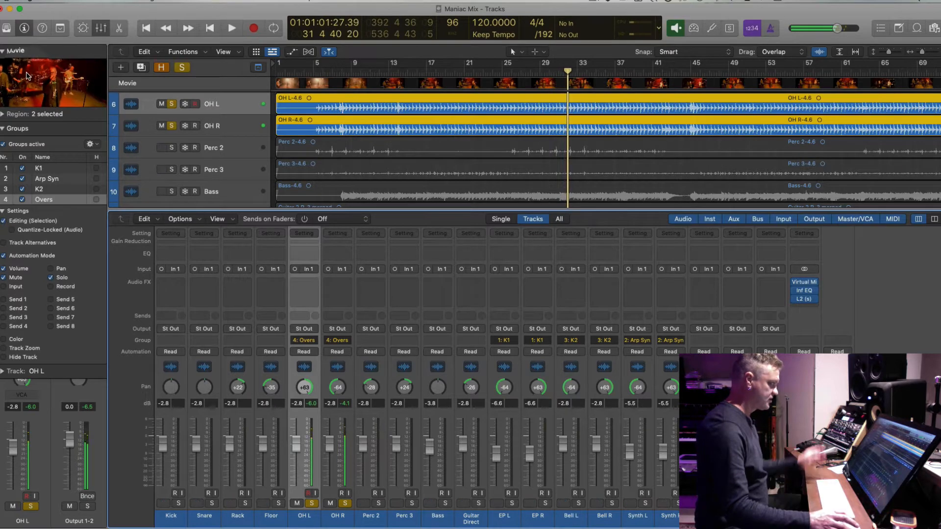
double_click(28, 76)
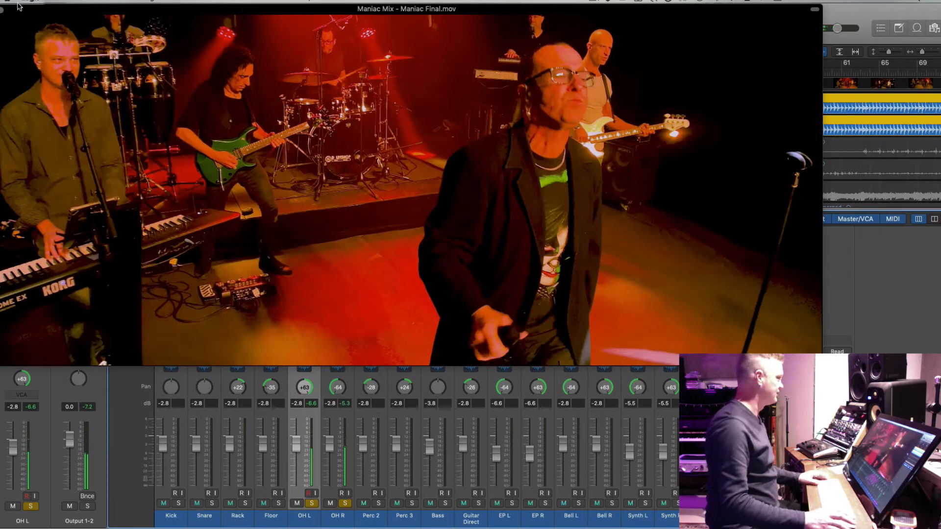
click(2, 12)
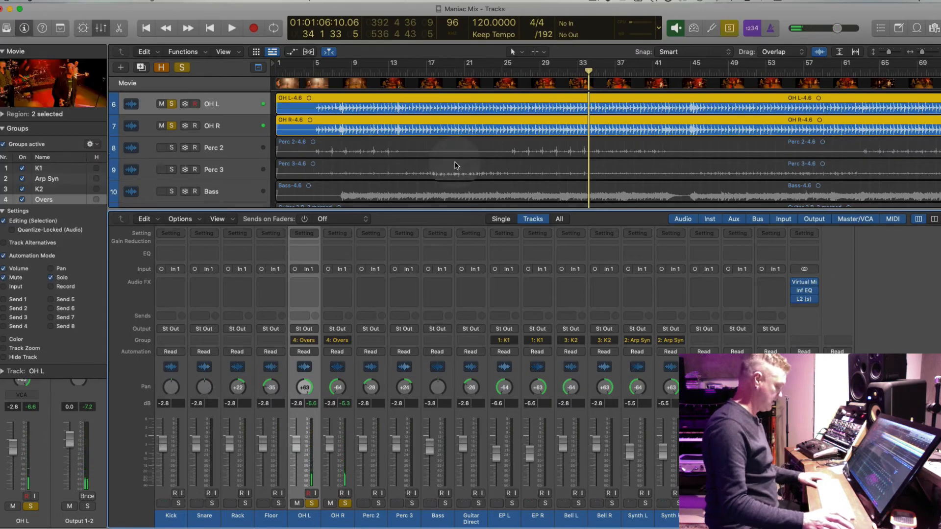
Unsolo the overheads, play the full mix briefly, and hide the mixer with the whole arrangement in view.
click(171, 126)
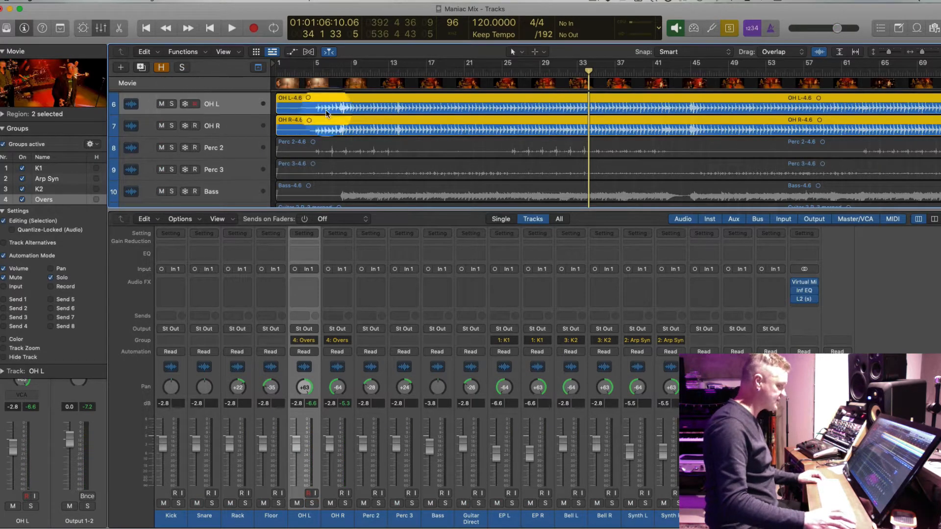
key(space)
key(super+Left)
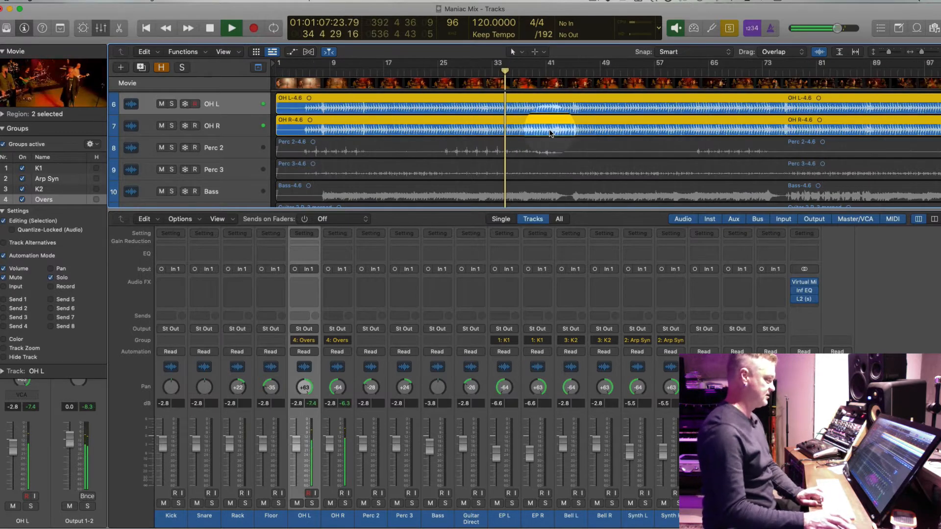
key(ctrl+s)
key(super+Left)
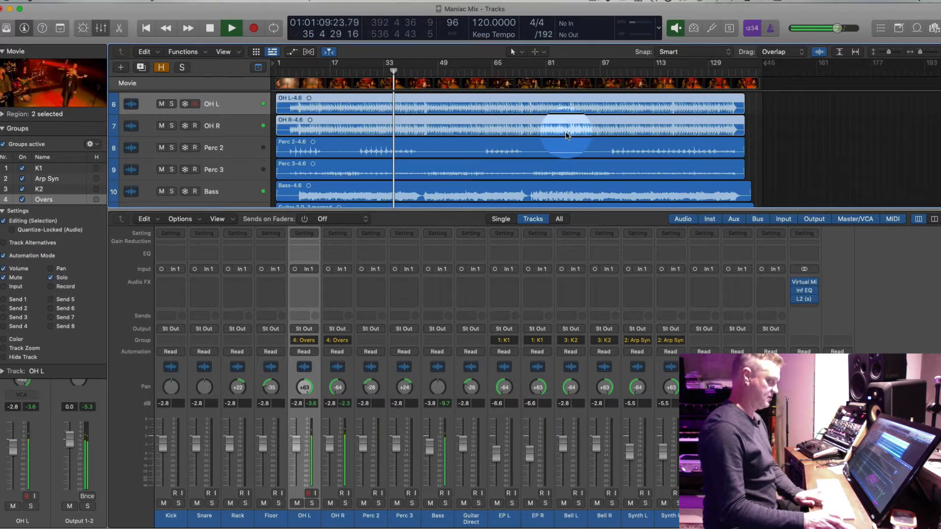
key(super+Up)
key(super+Up)
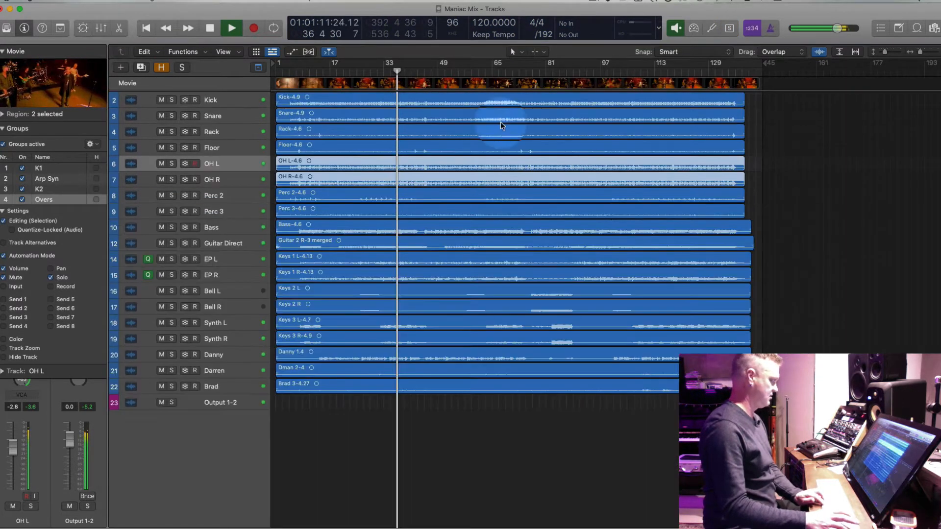
key(x)
key(space)
Select the six drum tracks from Kick to OH R, solo them together and start playback.
drag(763, 98, 265, 174)
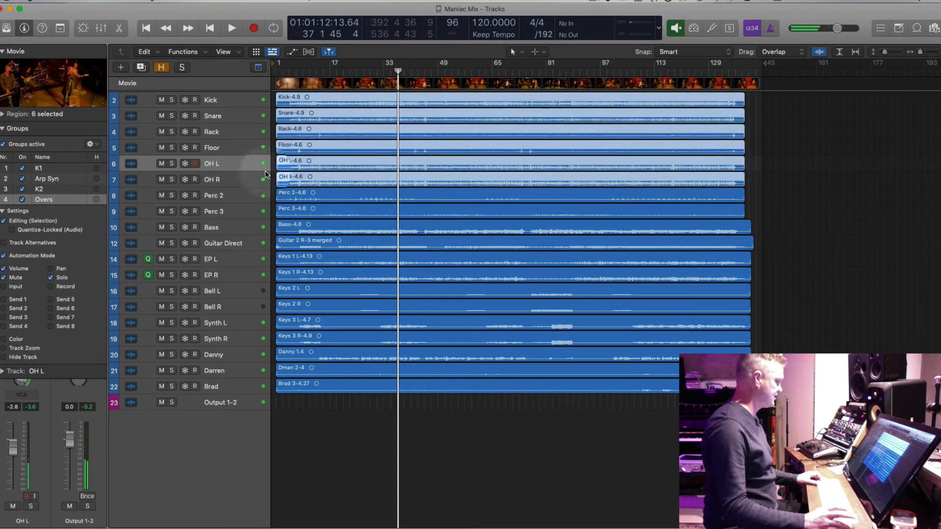
click(234, 104)
shift+click(224, 181)
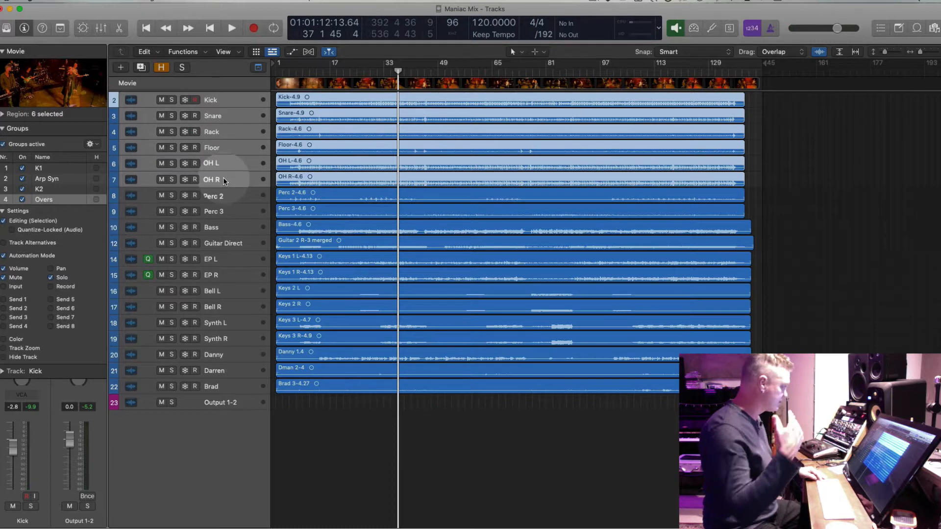
click(172, 180)
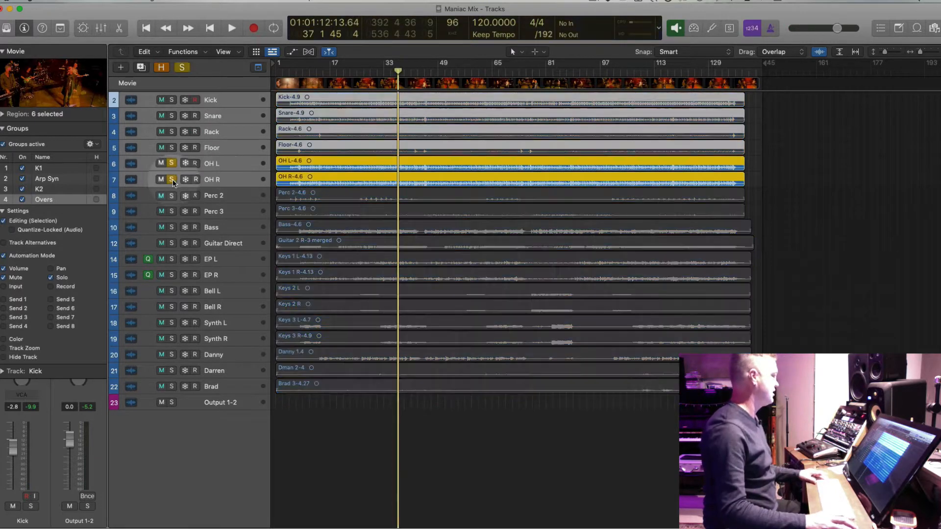
scroll(170, 181, up, 2)
key(space)
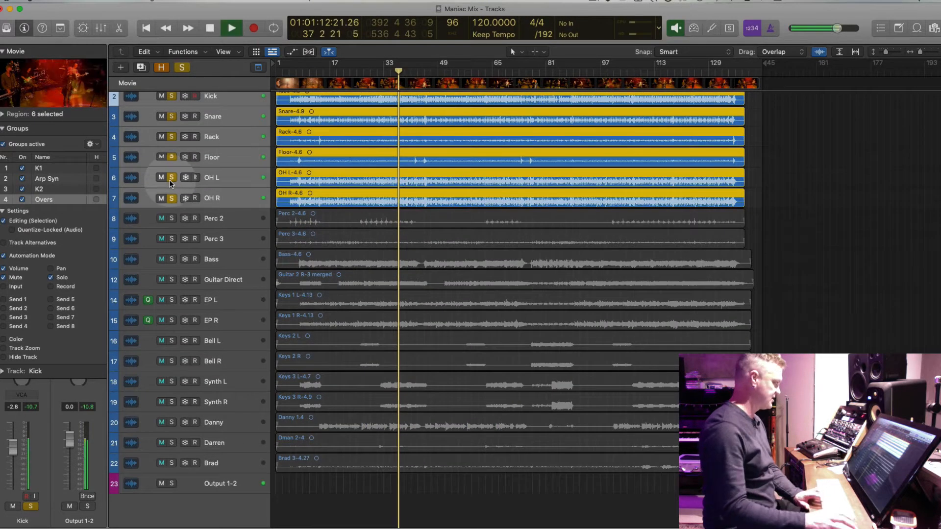
Stop the drum playback and turn off waveform zoom so the regions show their normal waveform height.
scroll(169, 181, up, 1)
scroll(330, 174, up, 4)
scroll(329, 174, up, 6)
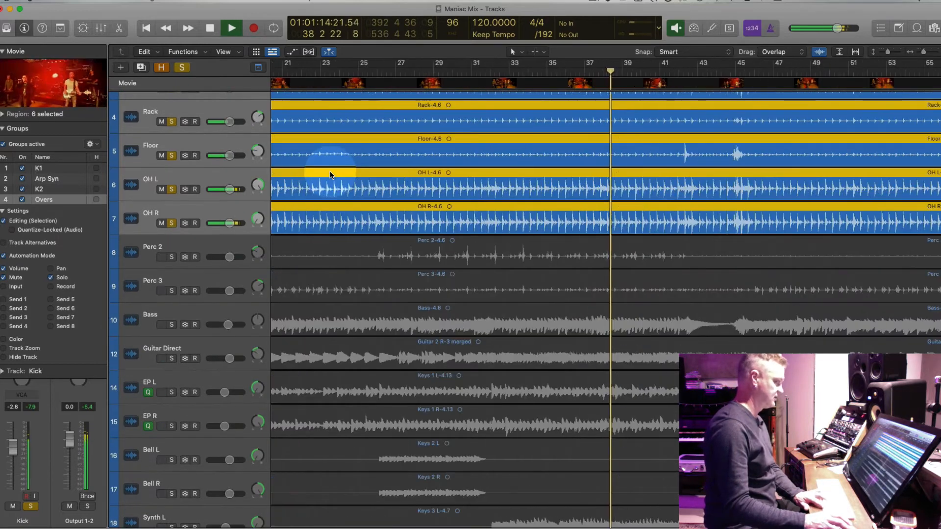
key(super+Up)
key(super+Left)
key(space)
key(super+Left)
key(super+Left)
key(super+Left)
key(super+Left)
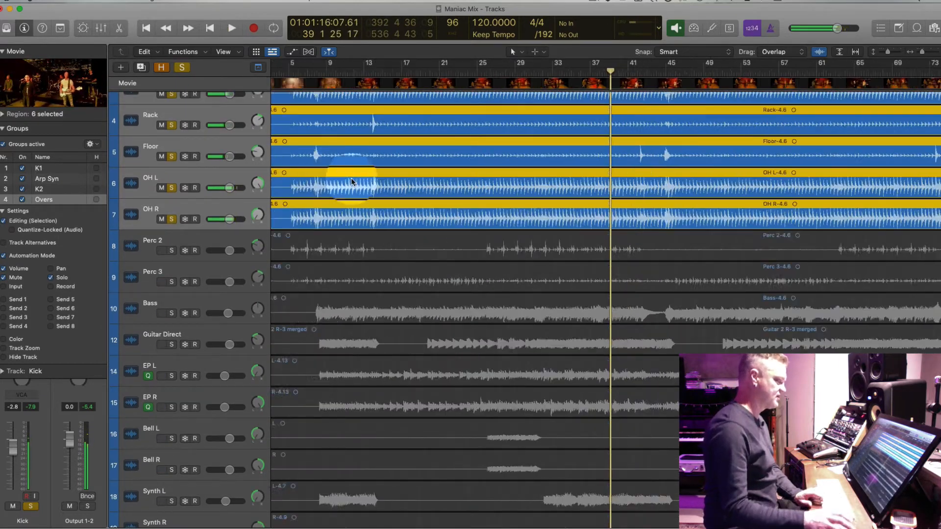
key(super+Up)
key(super+Up)
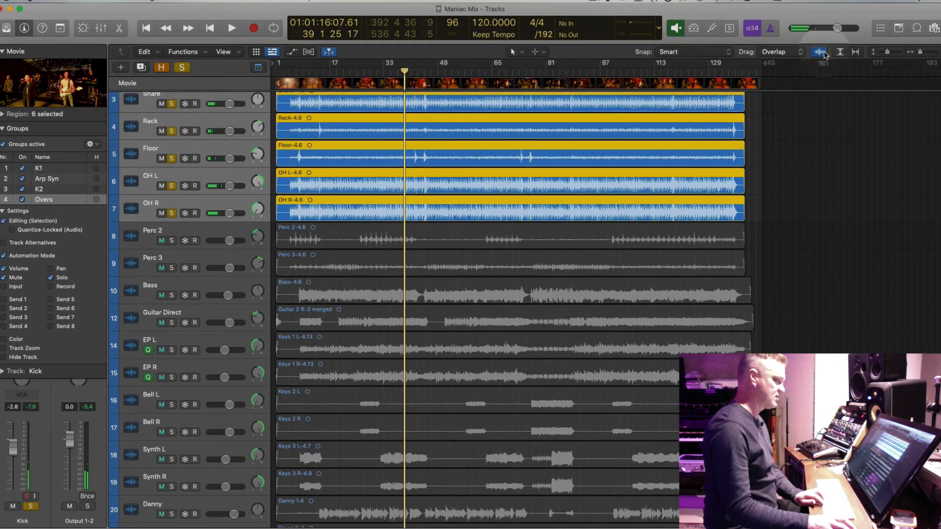
click(822, 193)
Select the OH L and OH R regions and examine their waveforms up close around bar 39 to compare levels.
click(395, 190)
key(super+Down)
key(super+Down)
key(super+Down)
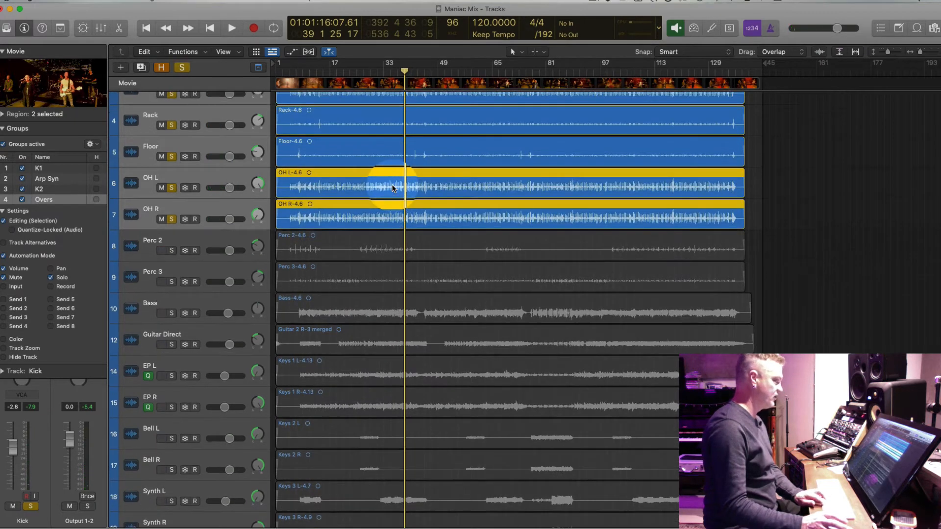
key(super+Right)
key(super+Right)
key(super+Right)
key(super+Right)
key(super+Right)
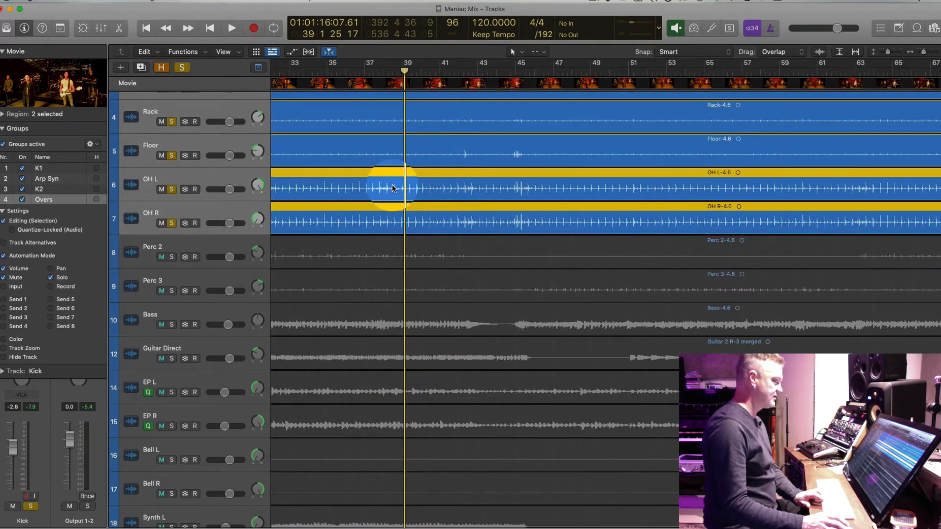
key(super+Right)
key(super+Right)
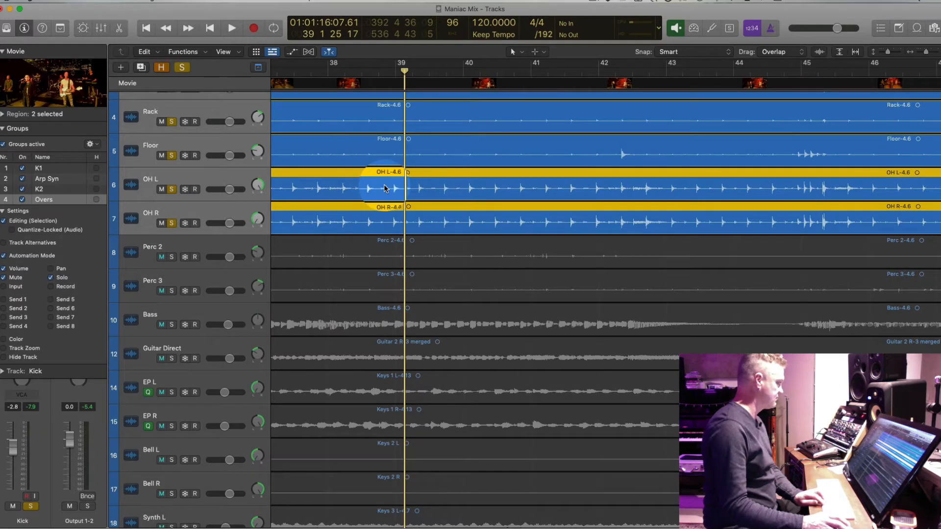
Show the mixer and insert the Gain utility plug-in on the OH L channel.
click(226, 175)
click(99, 27)
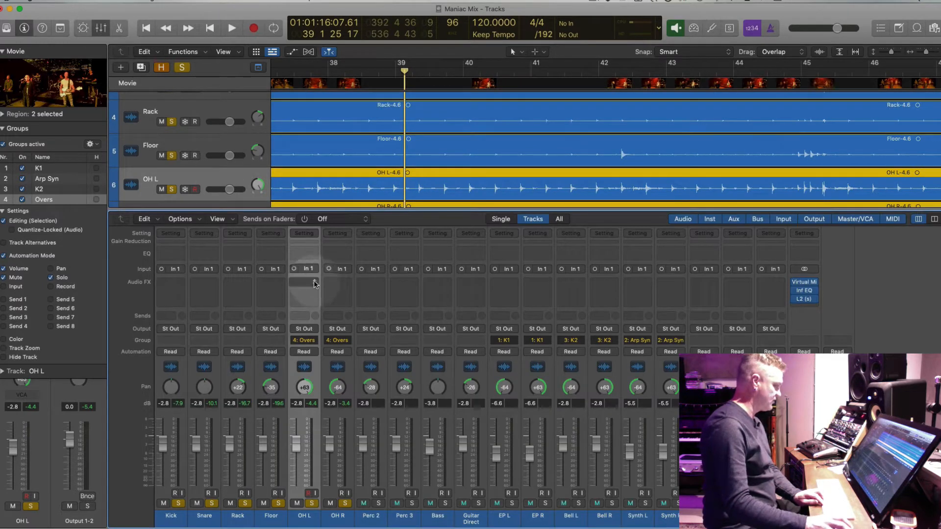
click(314, 284)
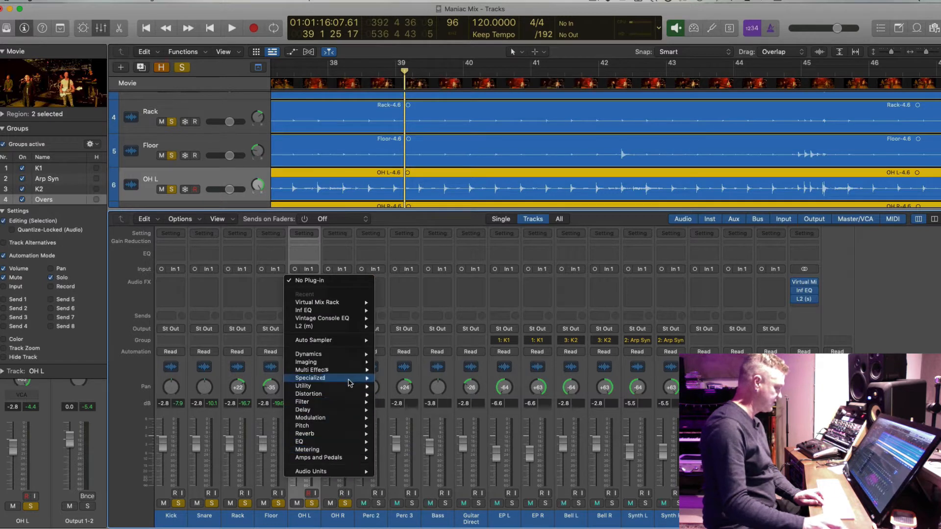
mouse_move(348, 408)
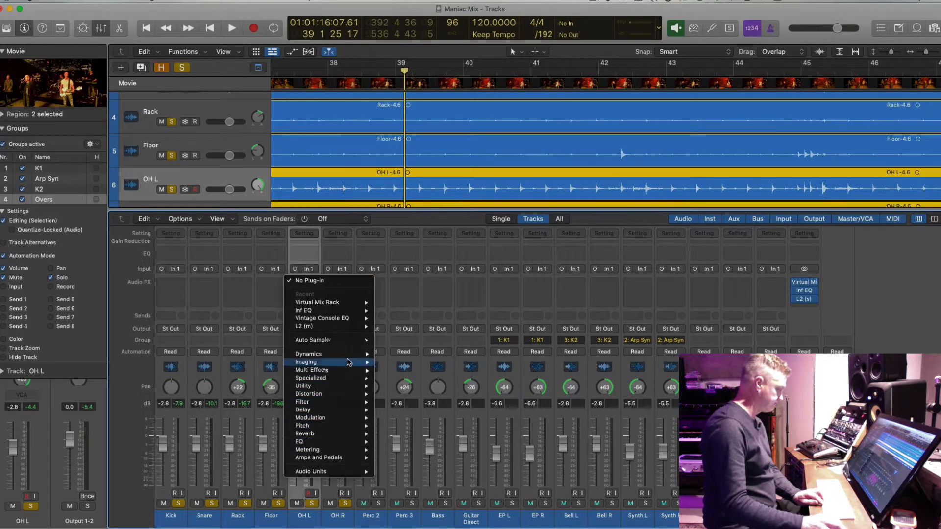
mouse_move(349, 387)
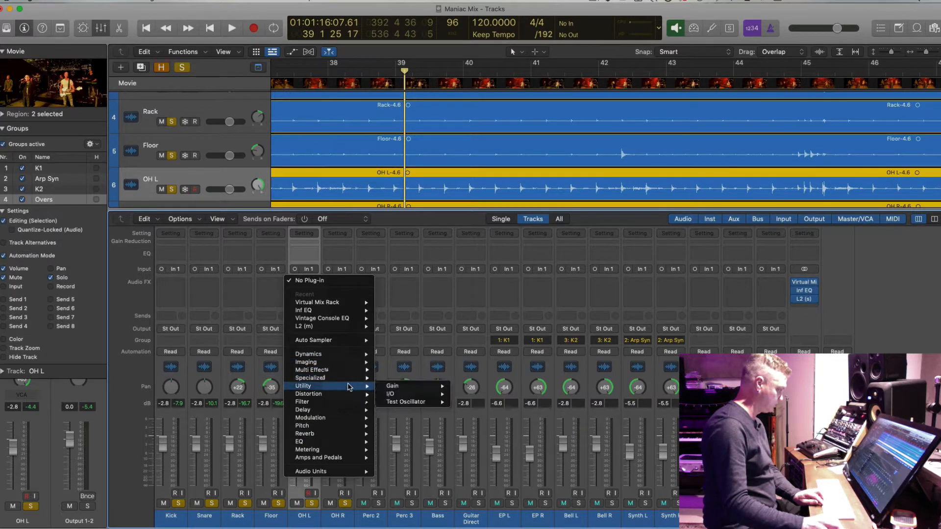
mouse_move(431, 387)
click(468, 386)
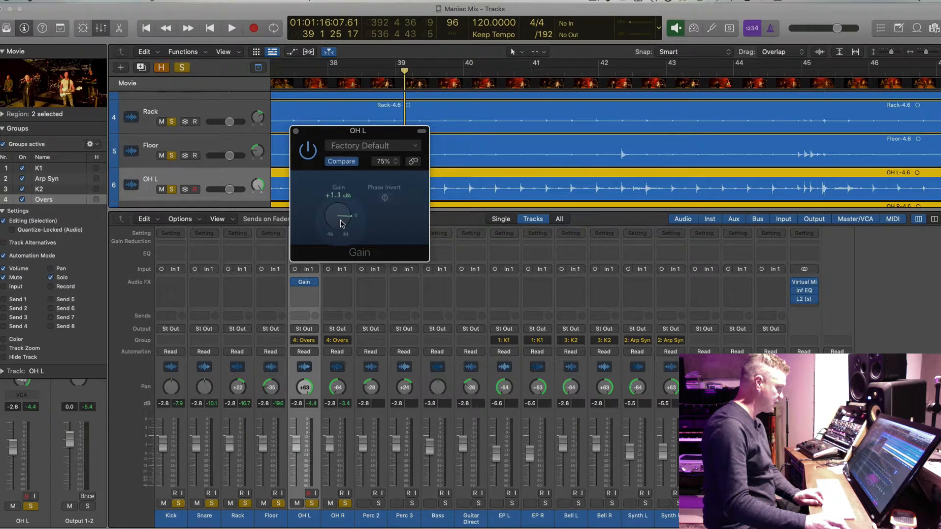
Match OH L to OH R by comparing peak levels during playback, set the Gain plug-in to 0.6 dB and close it.
key(space)
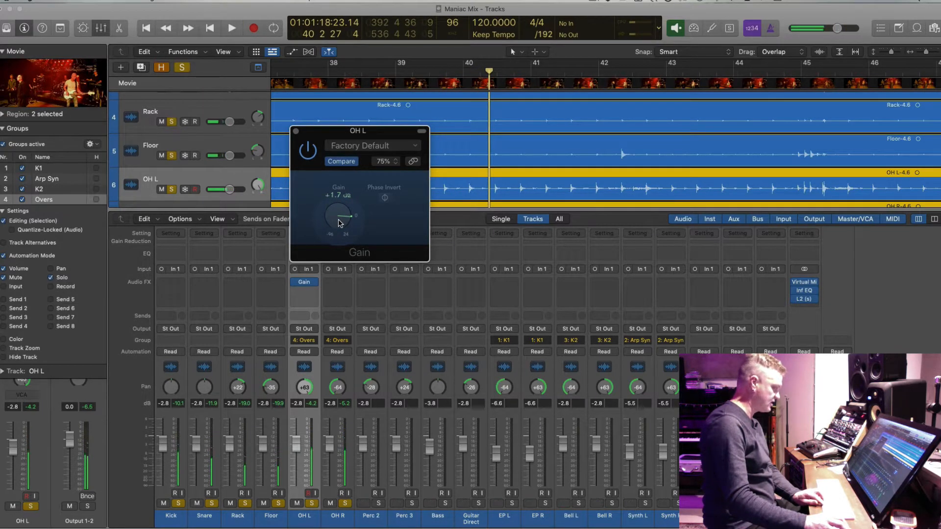
click(311, 406)
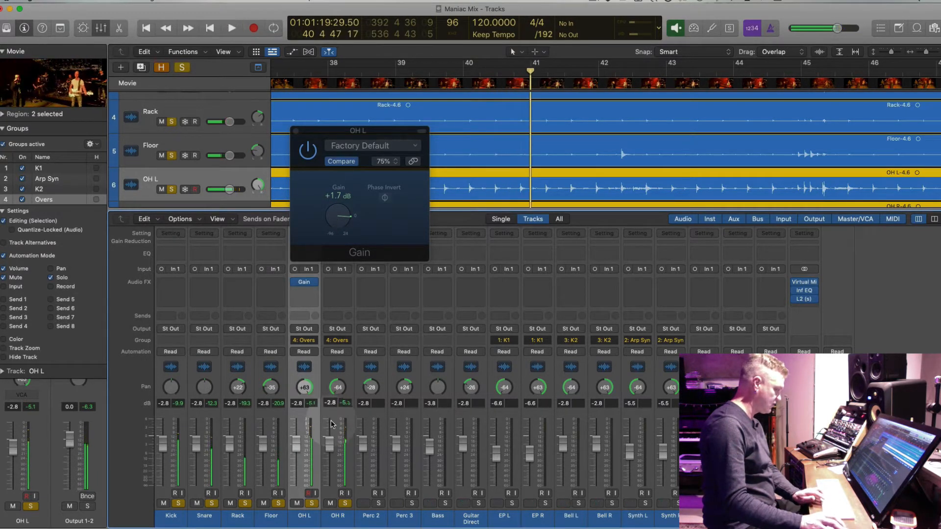
click(340, 225)
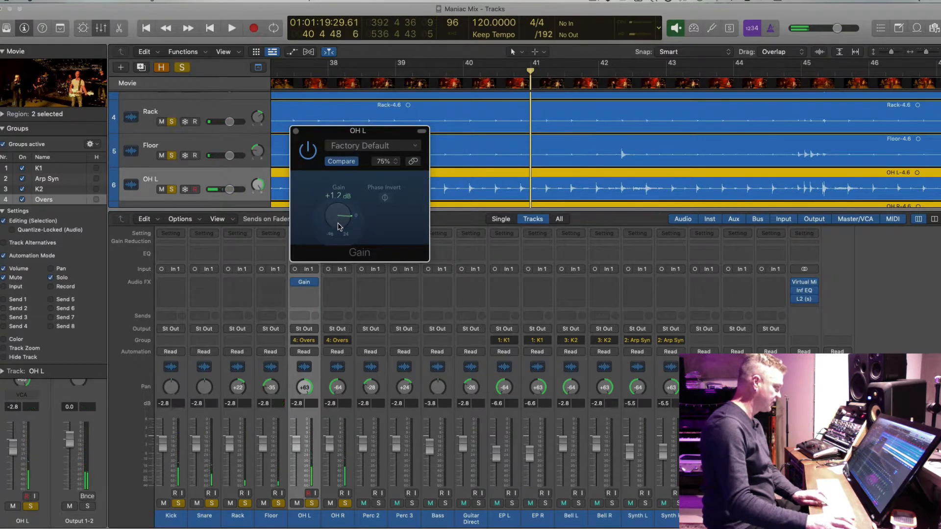
key(space)
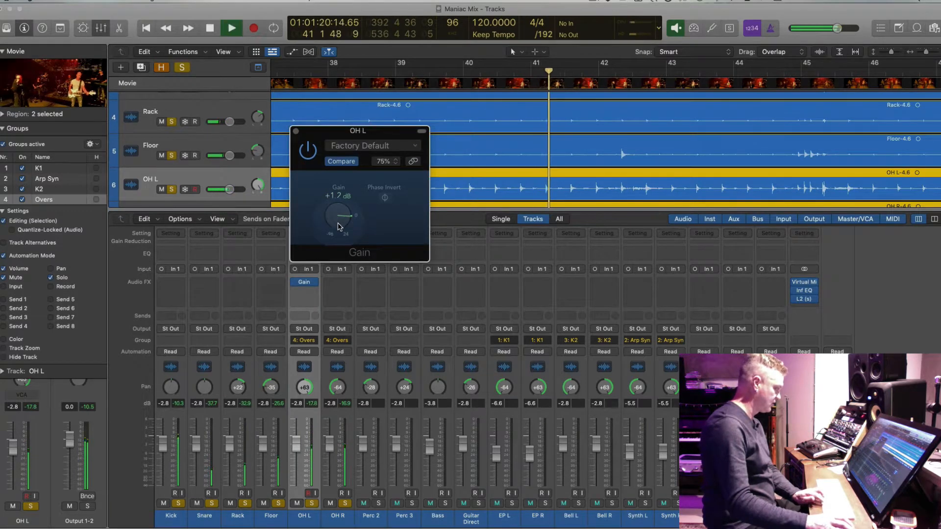
click(347, 404)
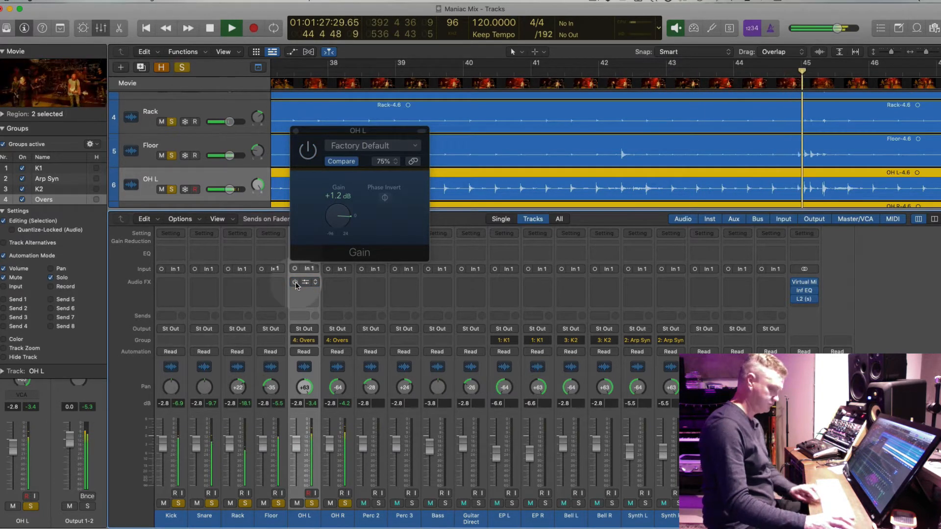
key(space)
key(space)
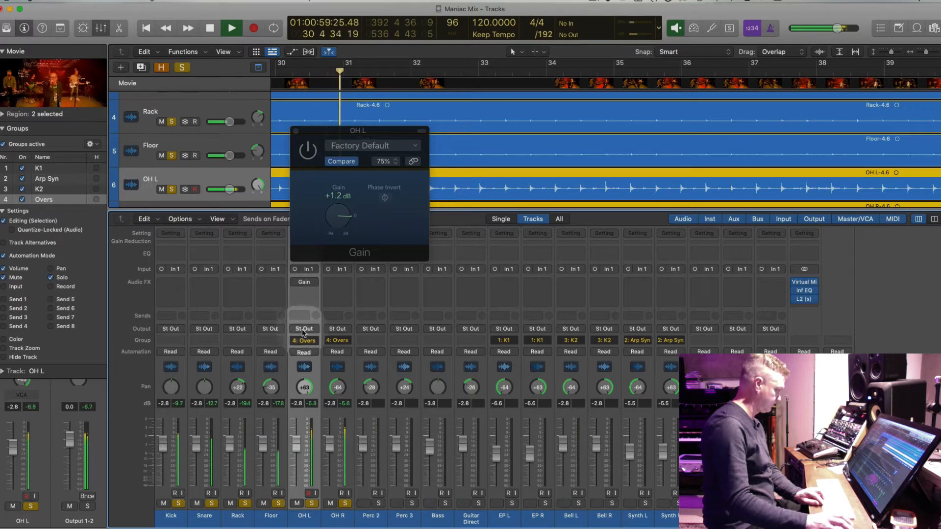
drag(338, 218, 336, 225)
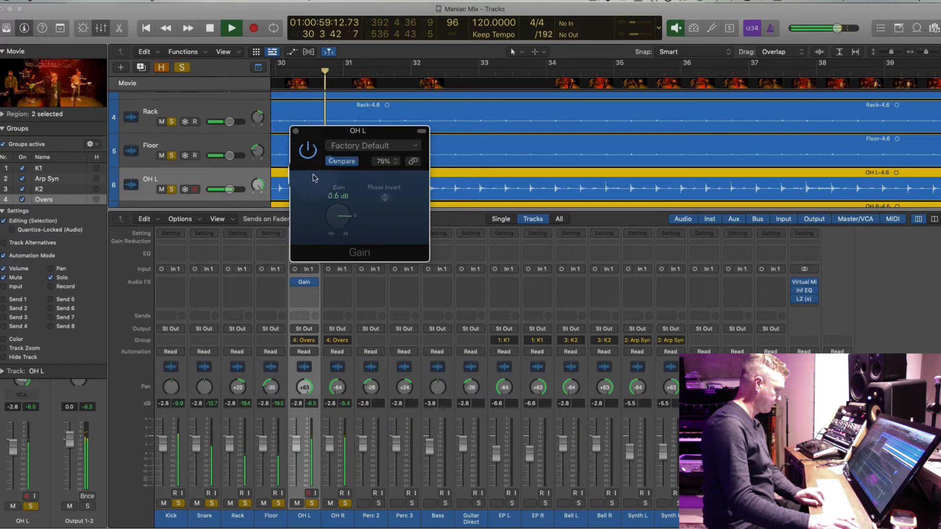
key(space)
click(296, 131)
Replay the soloed drums and examine the drum tracks over a wider stretch of the arrangement.
key(super+Left)
key(super+Left)
key(super+Left)
key(super+Left)
key(super+Left)
key(super+Left)
key(super+Left)
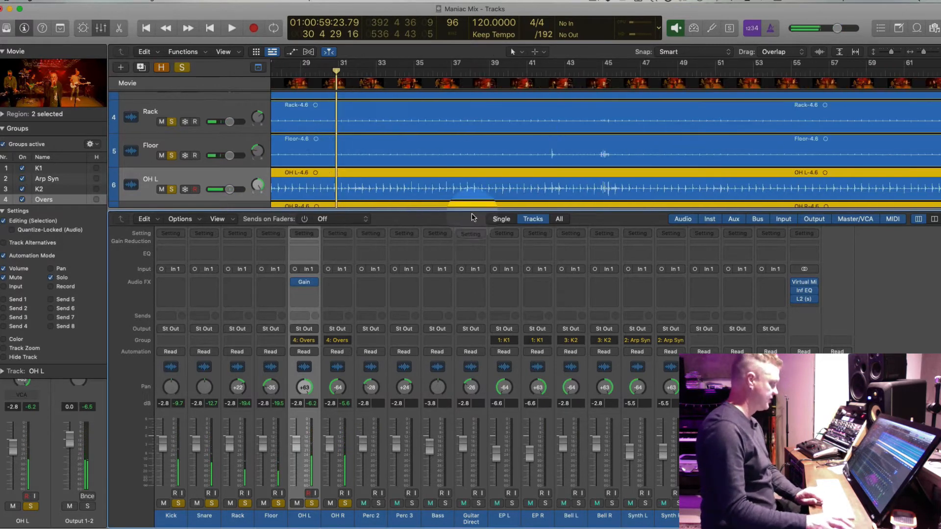
key(super+Left)
key(super+Left)
key(super+Left)
key(super+Up)
key(super+Up)
key(super+Up)
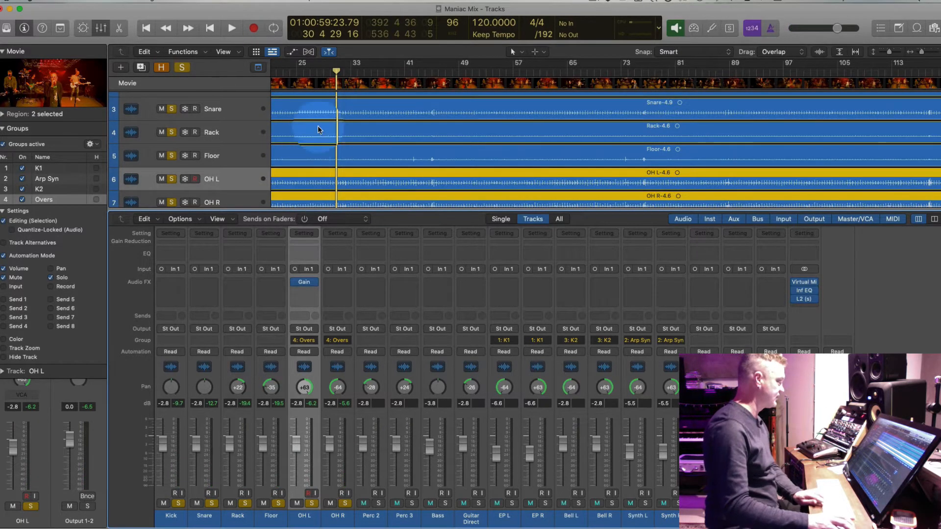
key(space)
key(super+Right)
key(super+Right)
key(super+Right)
scroll(322, 132, up, 2)
key(super+Down)
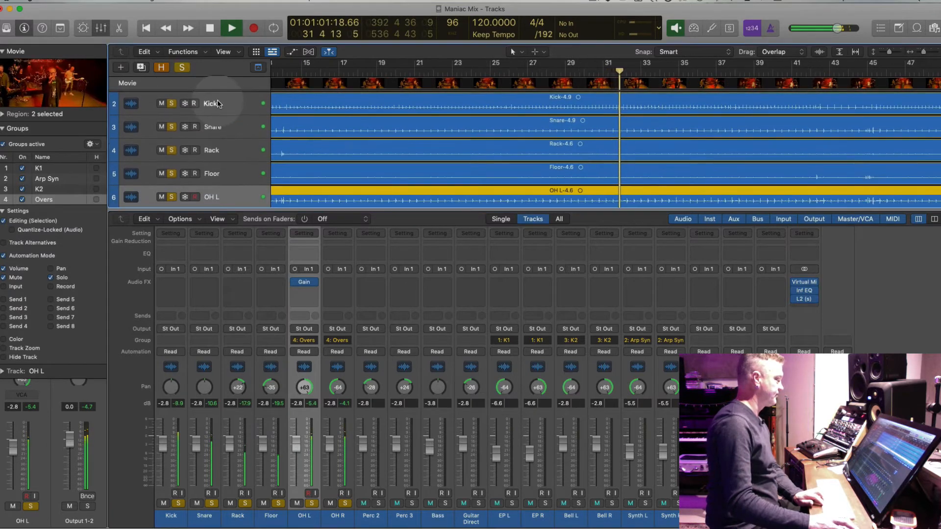
Isolate the Kick track with solo mode, play its part from around bar 32, and stop playback.
click(172, 517)
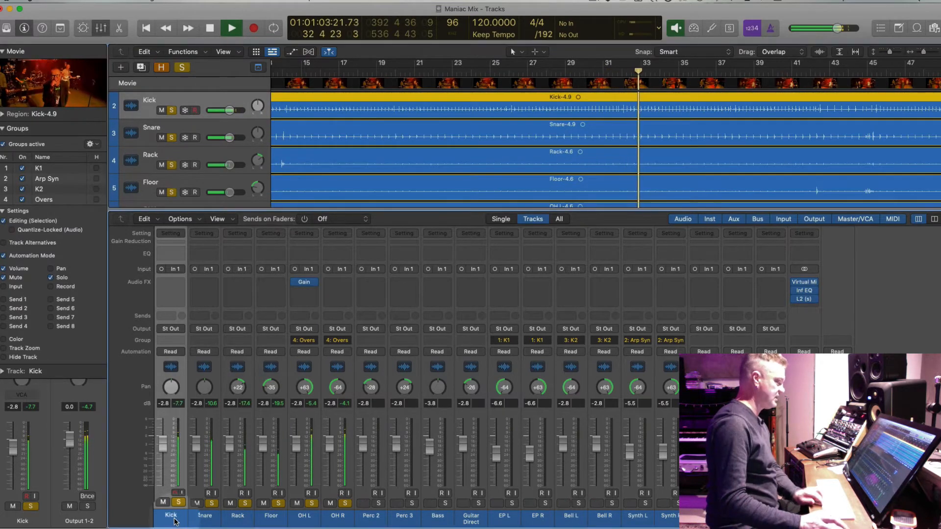
key(ctrl+s)
key(comma)
key(comma)
key(comma)
key(super+Down)
key(super+Down)
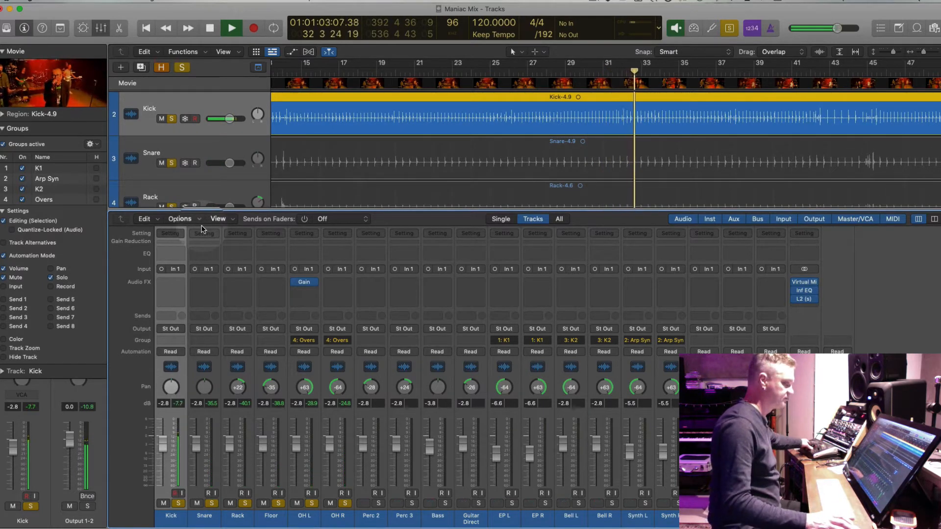
key(space)
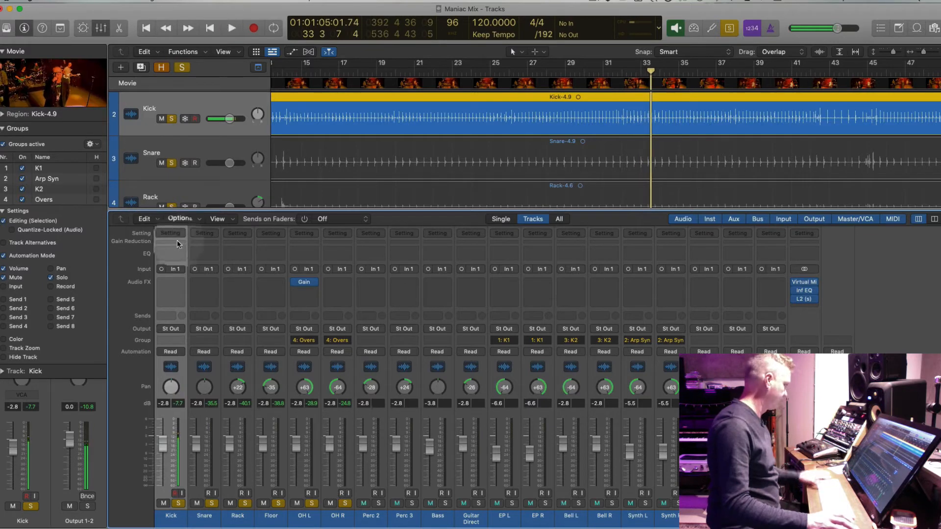
Load the Kick channel strip setting from the HSCC folder onto the Kick channel, collapse the Groups inspector and audition the result.
click(177, 236)
mouse_move(262, 299)
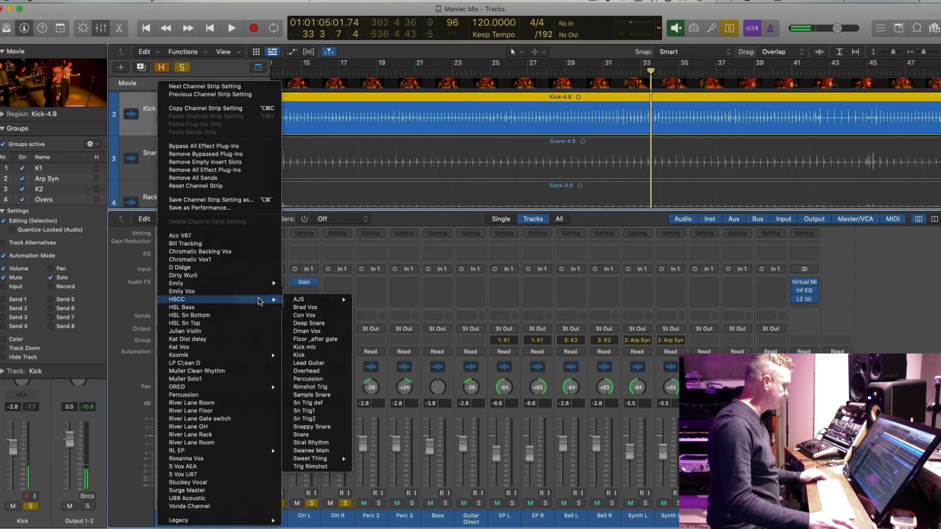
mouse_move(346, 301)
click(300, 355)
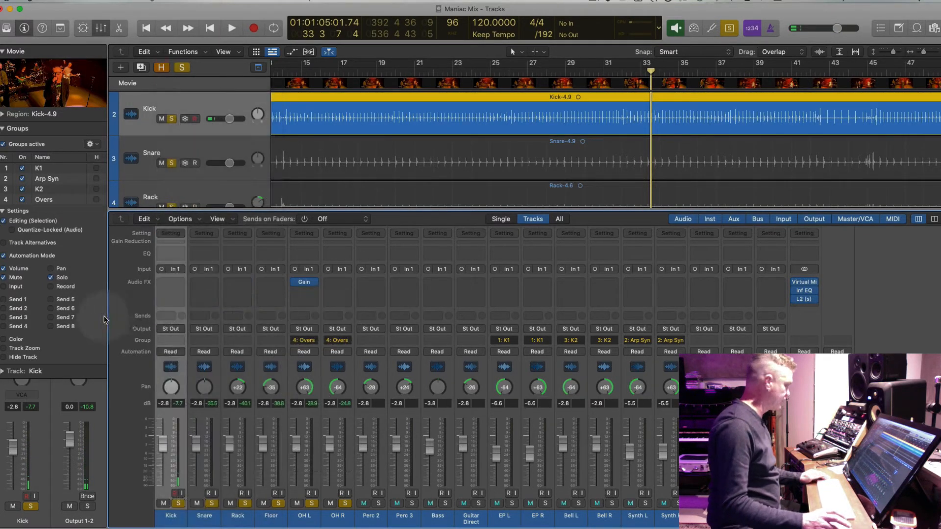
click(4, 129)
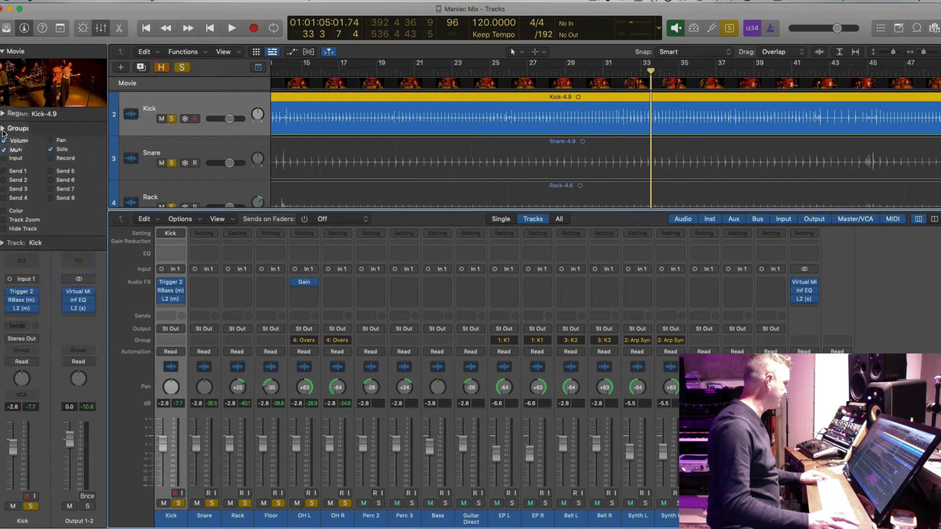
key(space)
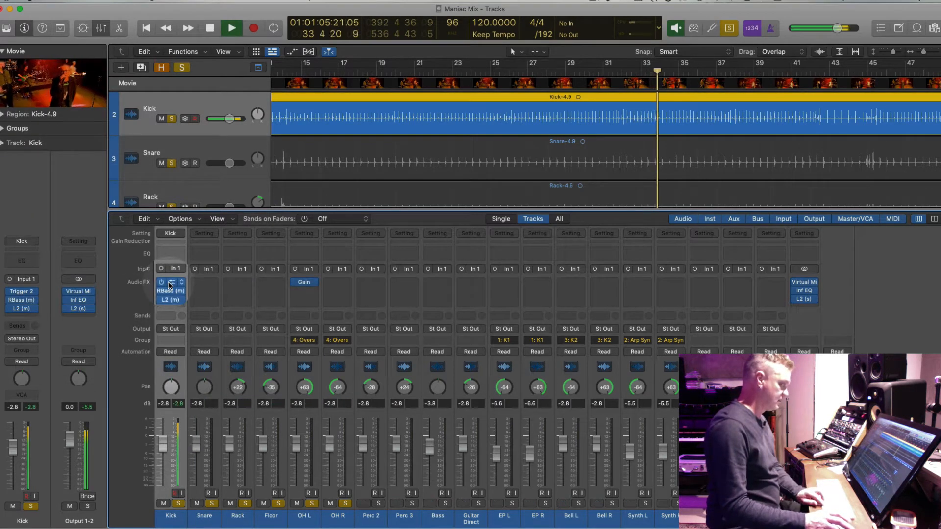
key(space)
Select the Kick region, expand its region parameters and raise its gain to +3.8 dB.
click(334, 161)
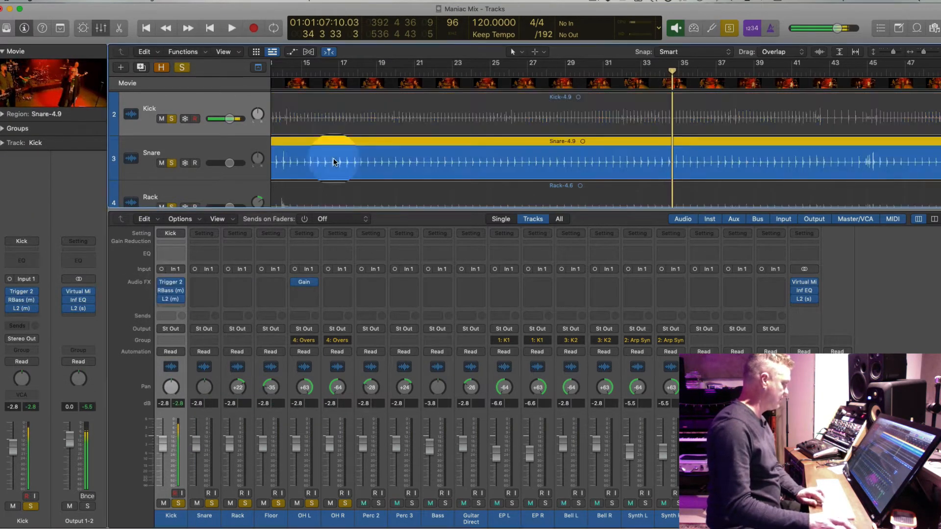
click(344, 117)
click(4, 114)
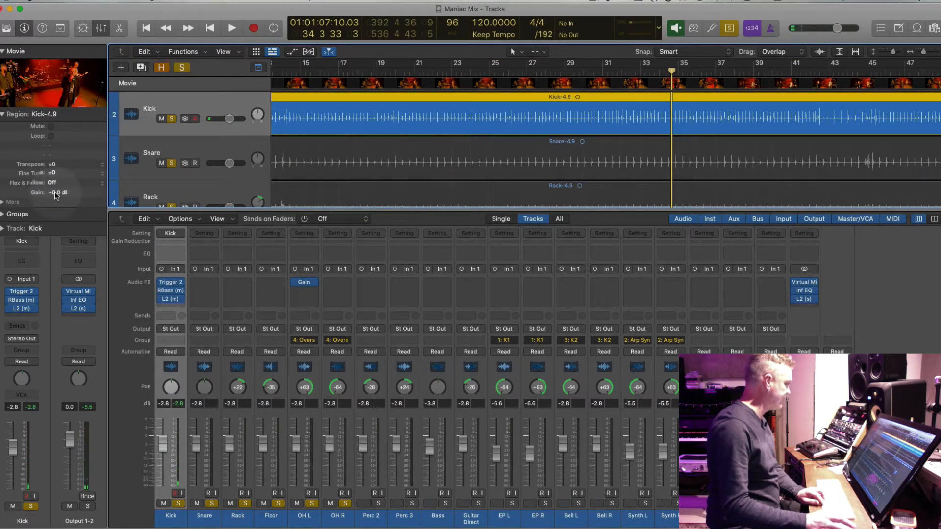
drag(54, 192, 54, 180)
click(441, 147)
click(437, 102)
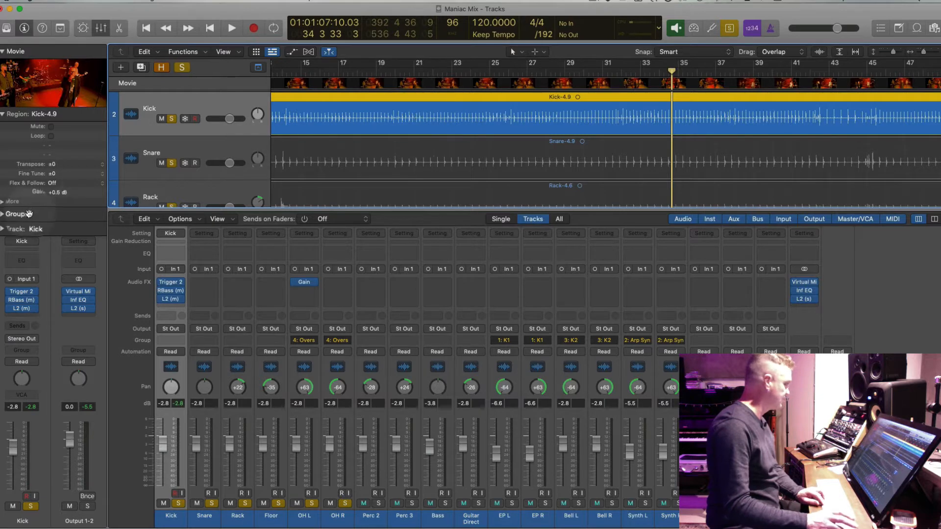
drag(54, 131, 90, 122)
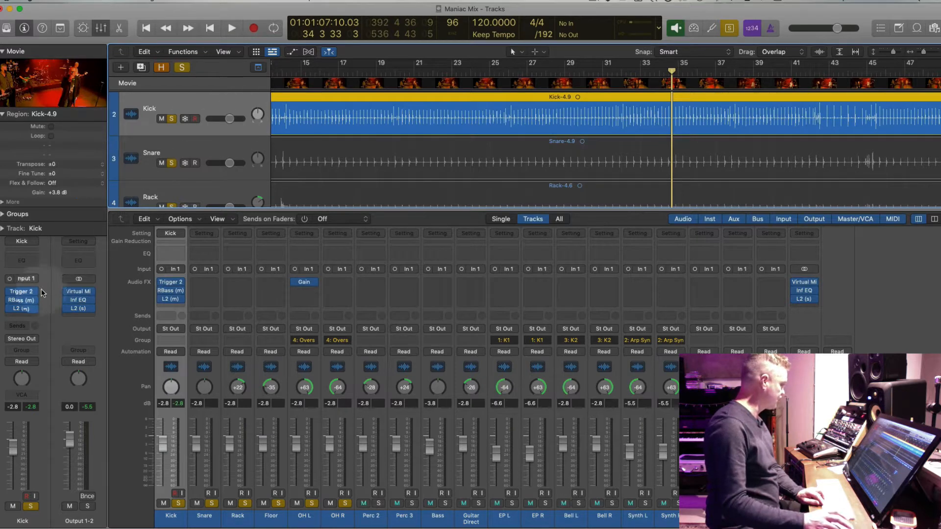
Open Trigger 2 on the Kick channel, lower its Detail value while checking triggering during playback from an earlier bar, and close it.
click(22, 292)
key(comma)
key(comma)
key(comma)
key(comma)
key(comma)
key(comma)
key(comma)
key(comma)
key(comma)
key(comma)
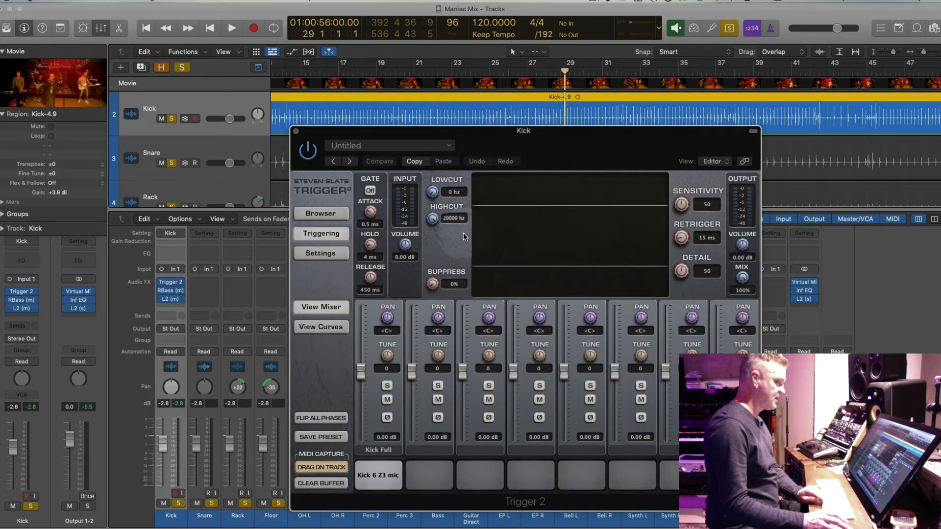
key(space)
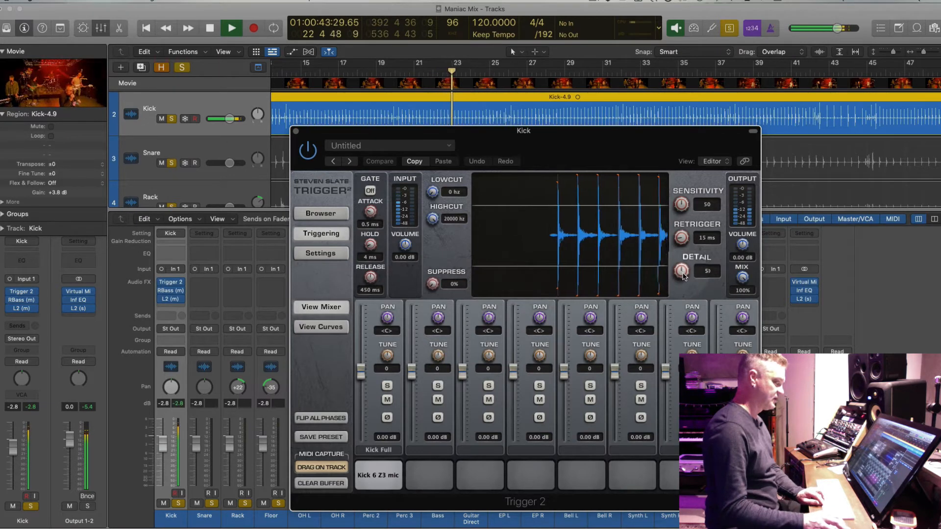
mouse_move(685, 277)
mouse_down()
mouse_move(684, 287)
mouse_move(683, 275)
mouse_up()
key(space)
key(space)
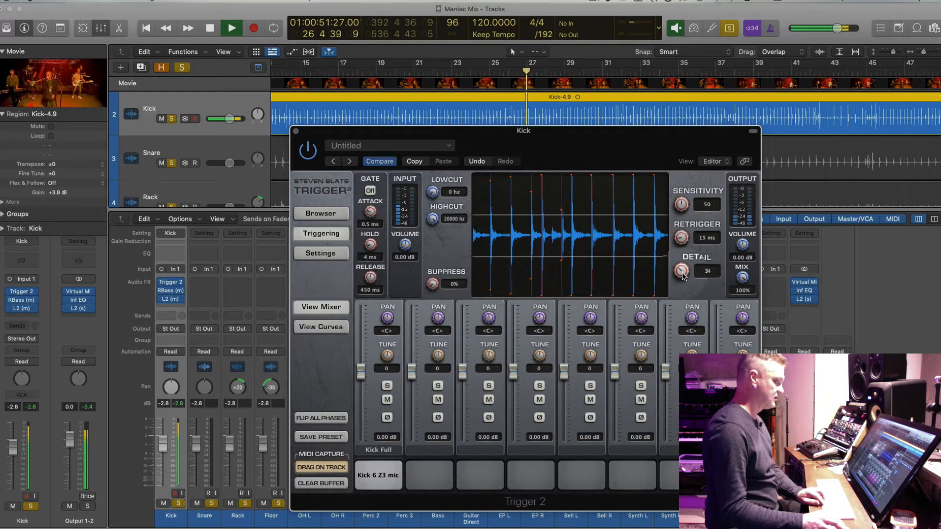
click(296, 132)
key(space)
Open the RBass plug-in on the Kick channel, check its Intensity setting and close it.
click(21, 300)
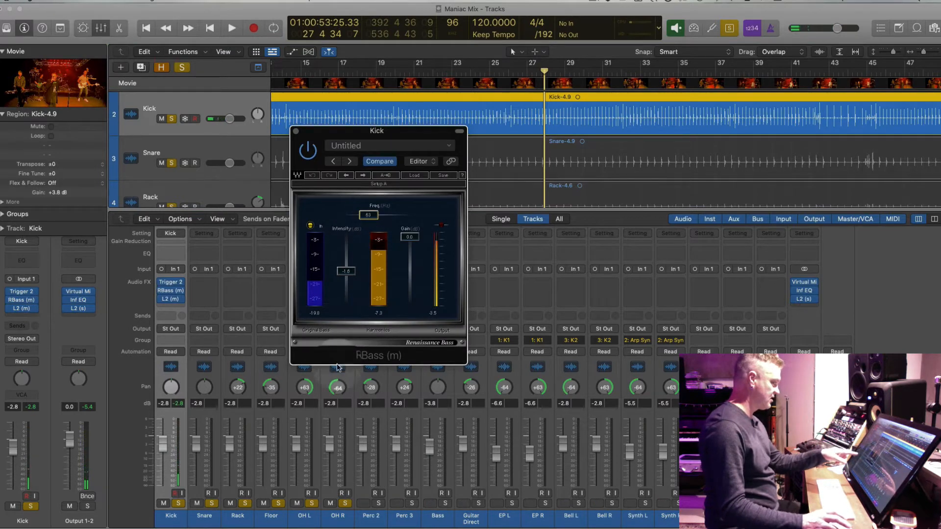
click(347, 269)
drag(347, 273, 347, 274)
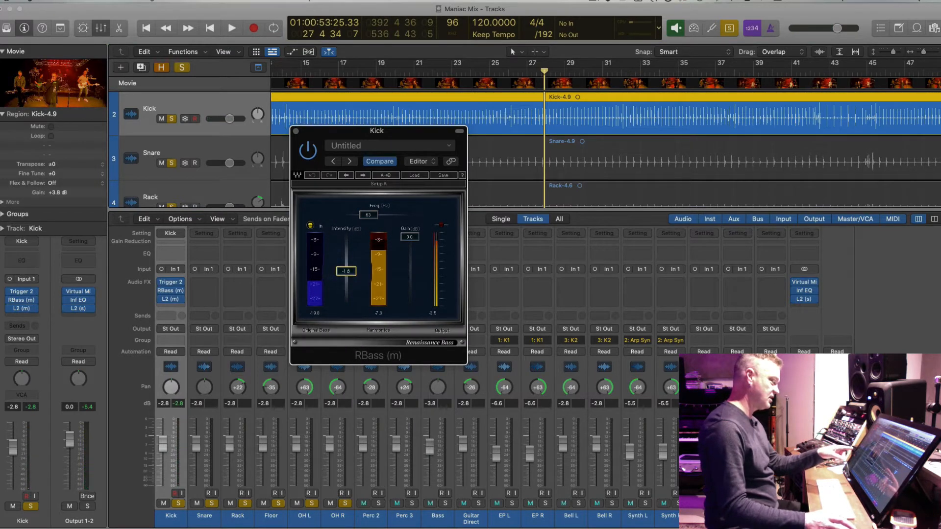
click(296, 132)
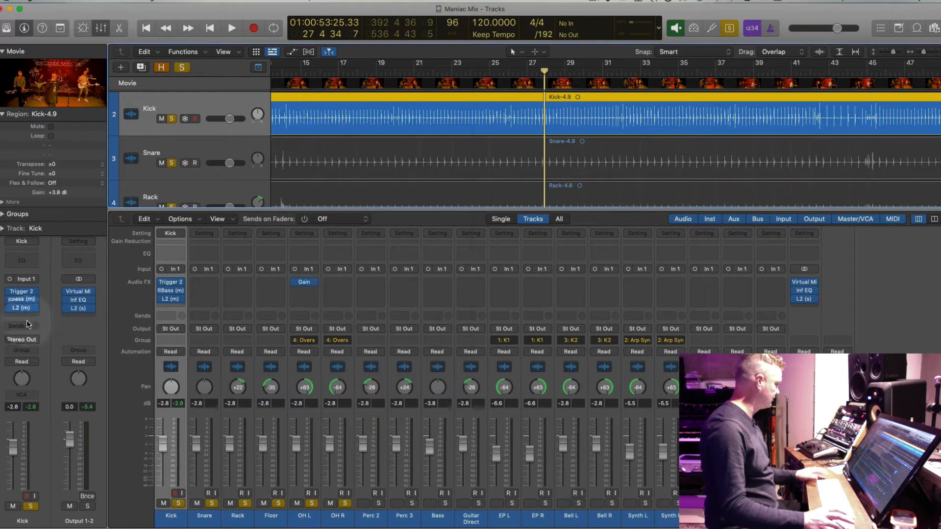
Set the threshold of the Kick channel's L2 limiter to -6.0 dB, checking it during playback, and close the plug-in.
click(21, 310)
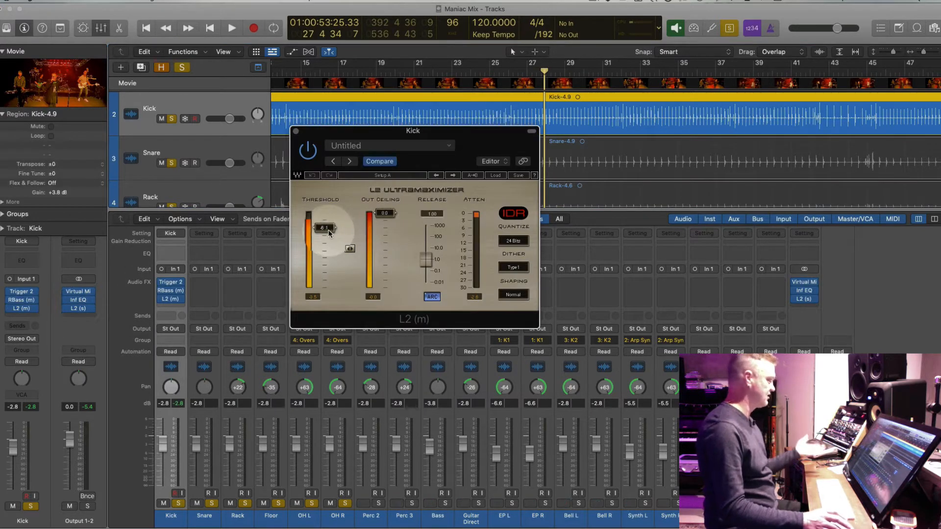
drag(329, 230, 328, 229)
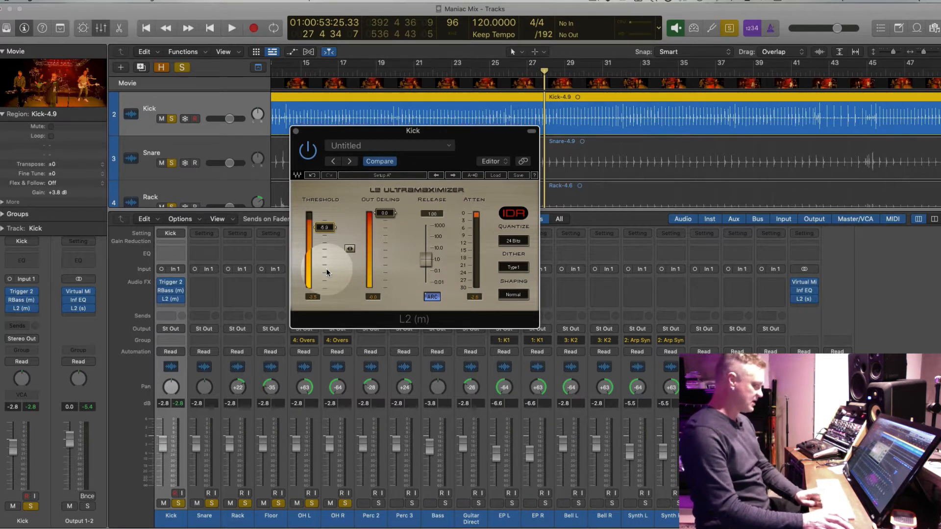
key(space)
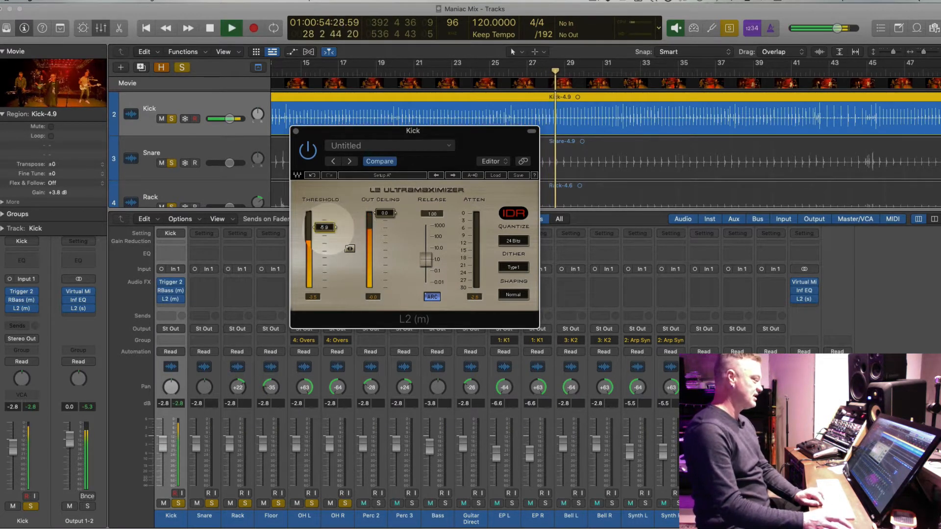
drag(324, 228, 325, 228)
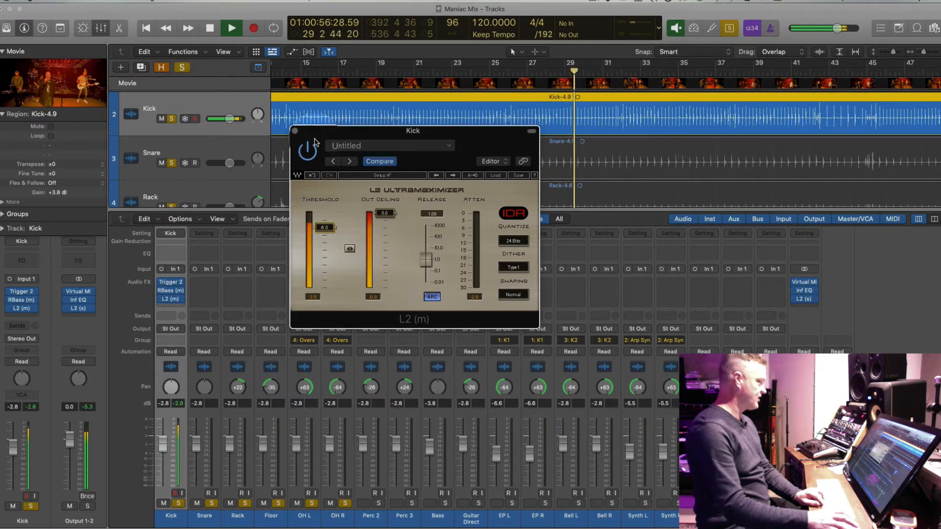
click(295, 131)
key(space)
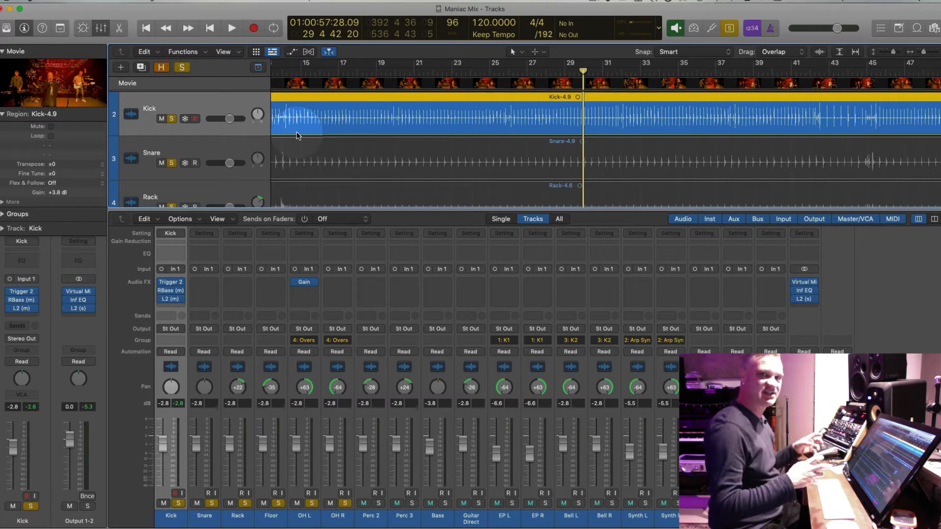
Select the Snare track, hide the mixer and raise the Snare region's gain to +2.5 dB.
click(217, 147)
key(z)
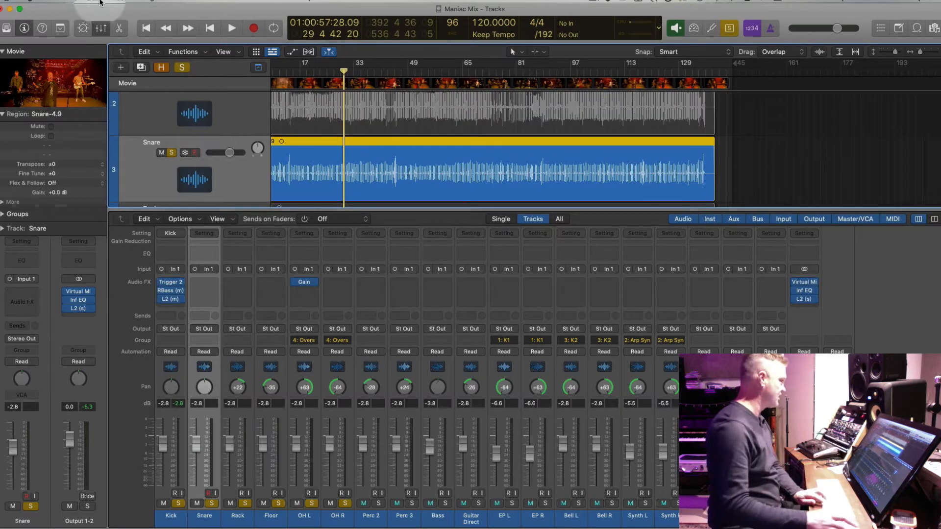
click(101, 29)
key(super+Right)
key(super+Right)
key(super+Right)
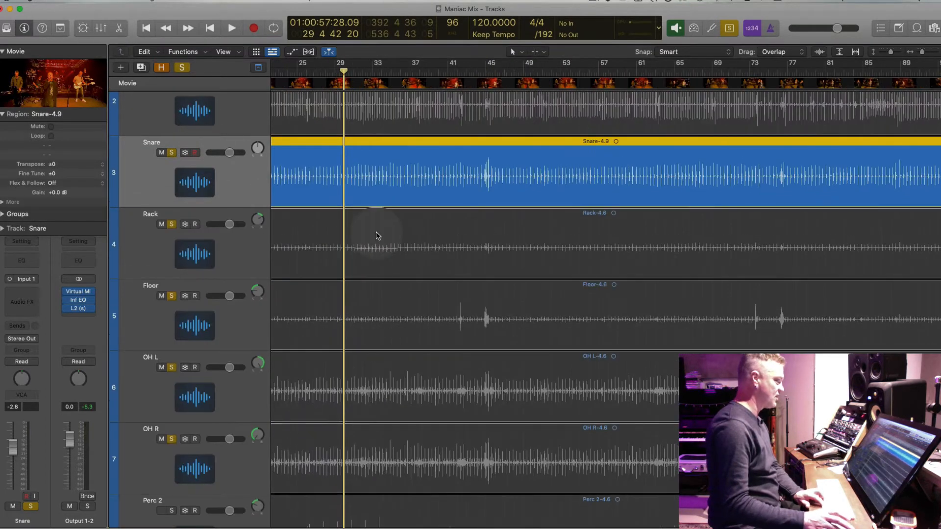
key(z)
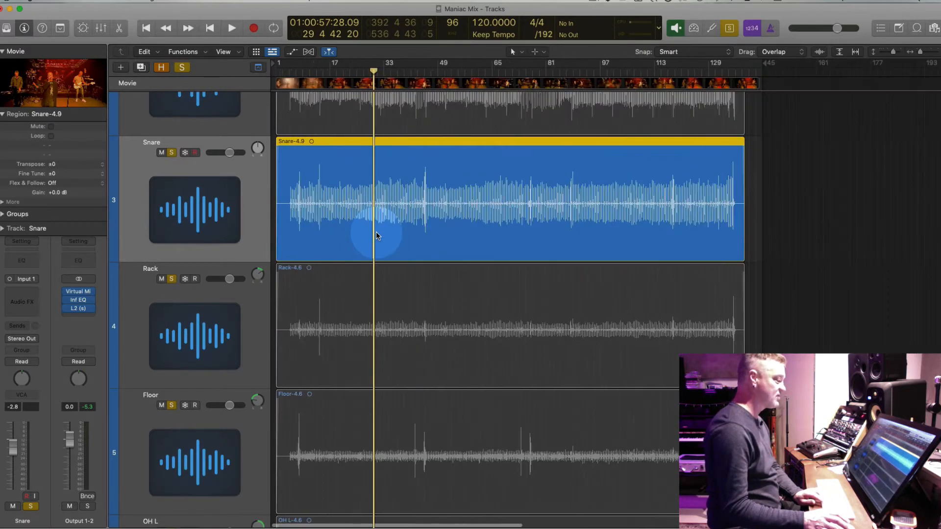
scroll(377, 236, left, 3)
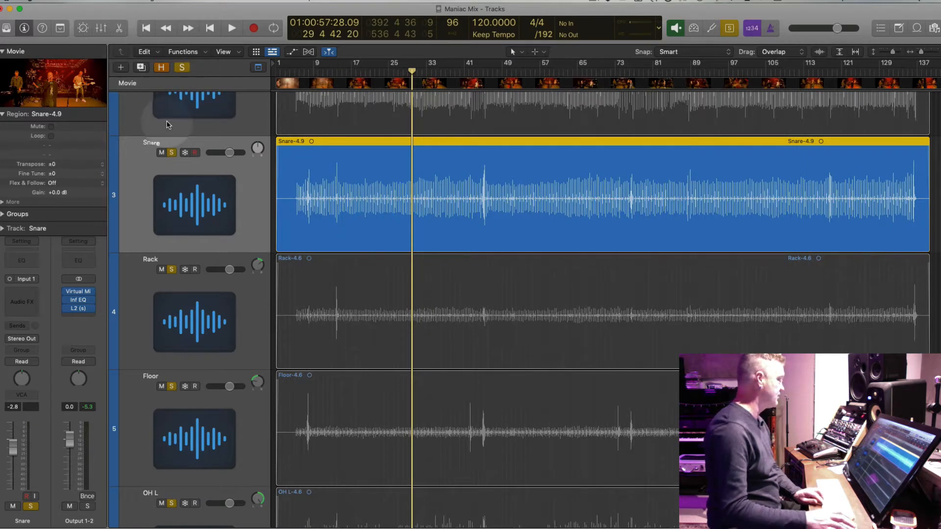
drag(52, 192, 51, 139)
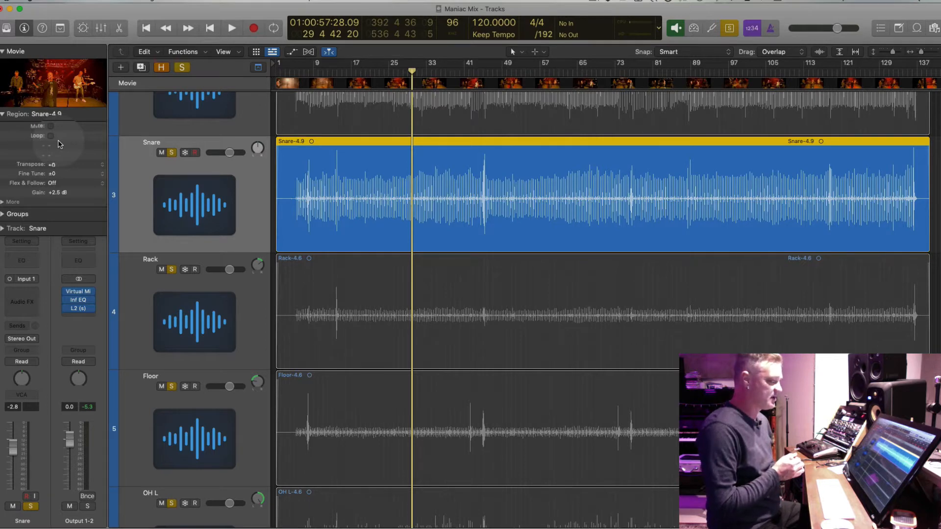
Play the soloed Snare track from bar 3 and examine its opening hits at a closer zoom.
key(Return)
key(period)
key(period)
key(period)
key(period)
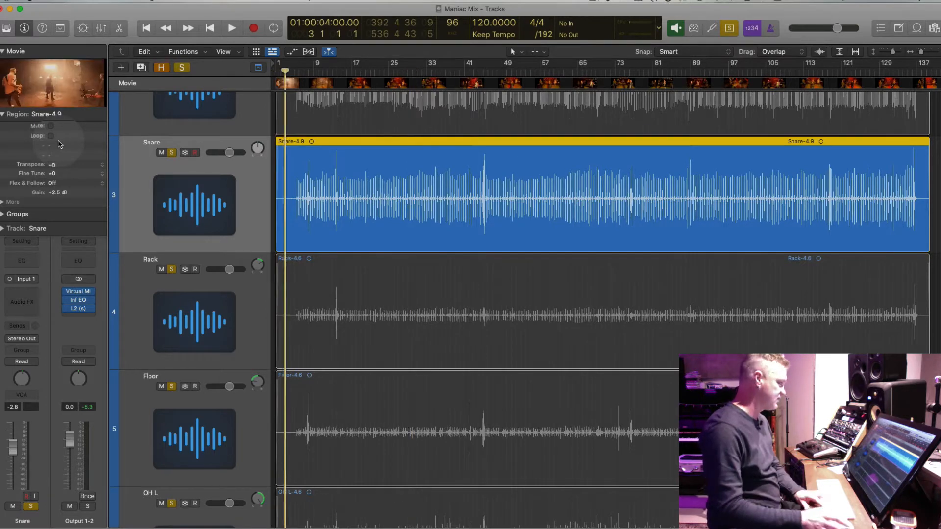
key(space)
key(super+Right)
key(super+Right)
key(super+Right)
key(super+Right)
key(super+Right)
key(super+Right)
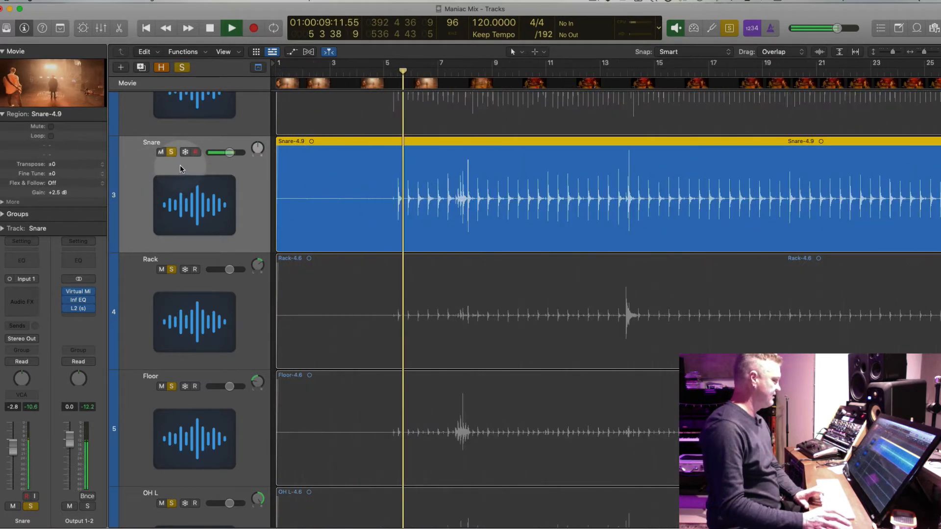
key(space)
Skip ahead in the song, view the movie in its own enlarged window up to about bar 12, and close that window.
key(period)
key(period)
double_click(56, 87)
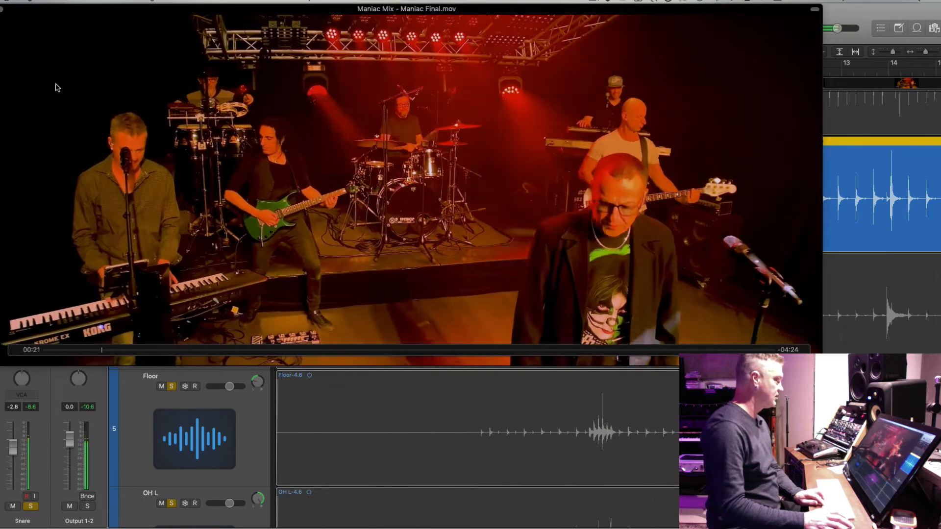
key(space)
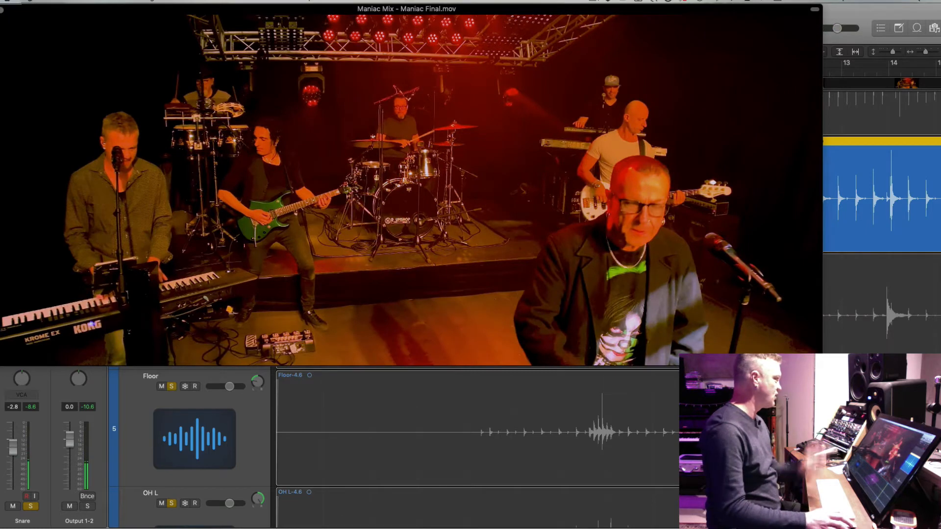
click(1, 12)
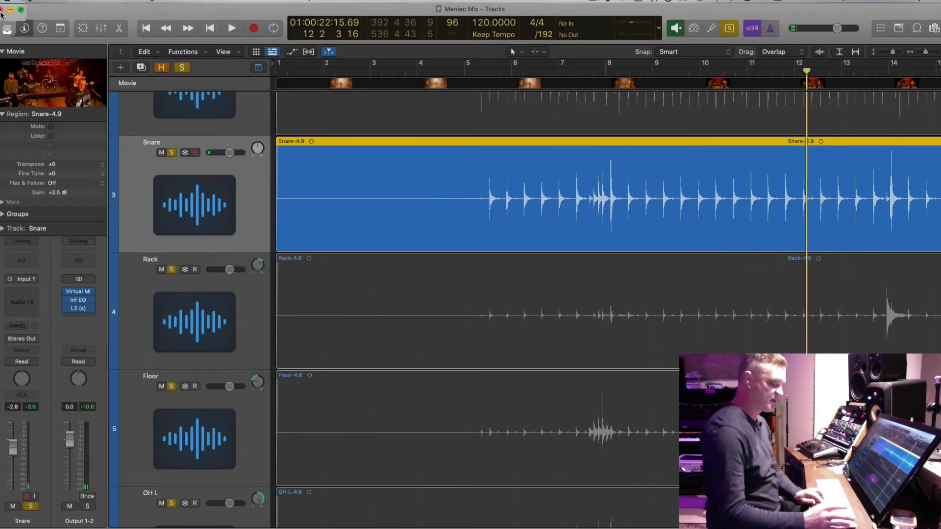
Play the soloed Snare track on to about bar 15, comparing its hits with the Rack, Floor and OH L waveforms.
key(space)
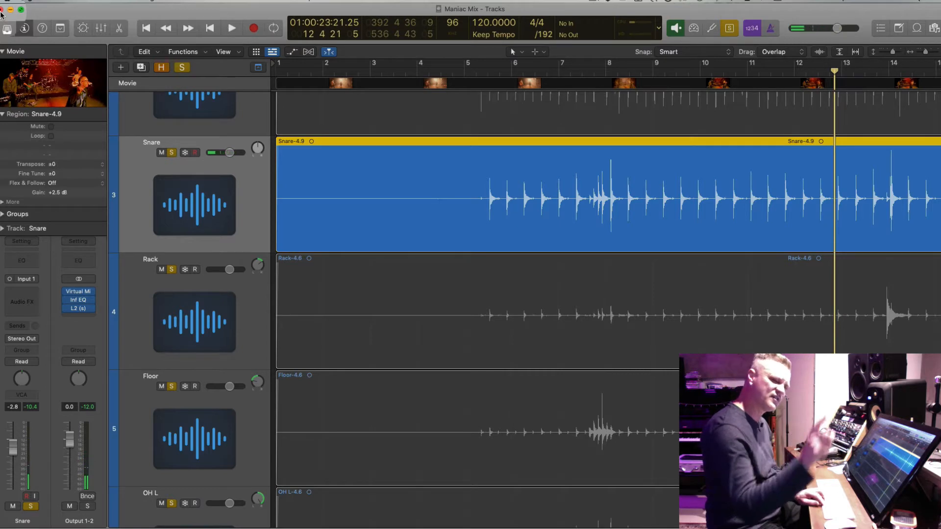
key(space)
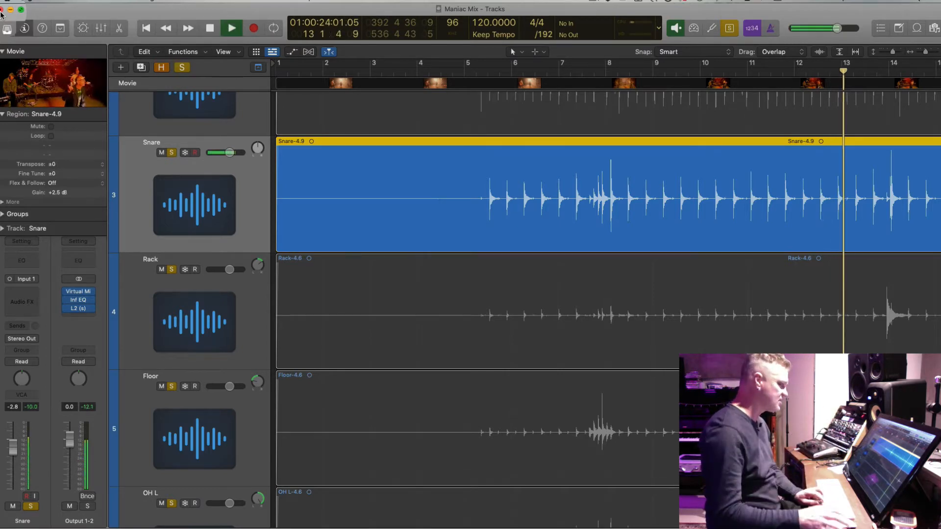
scroll(441, 201, right, 6)
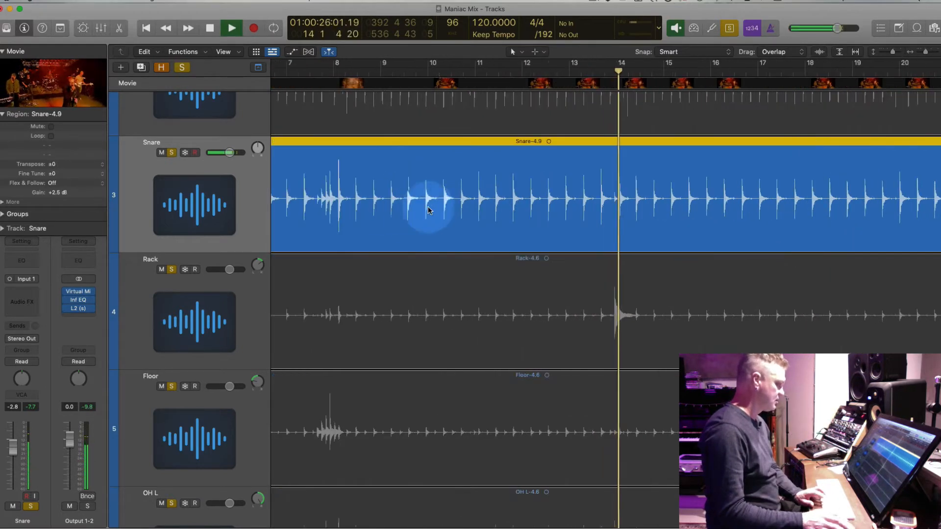
key(super+Up)
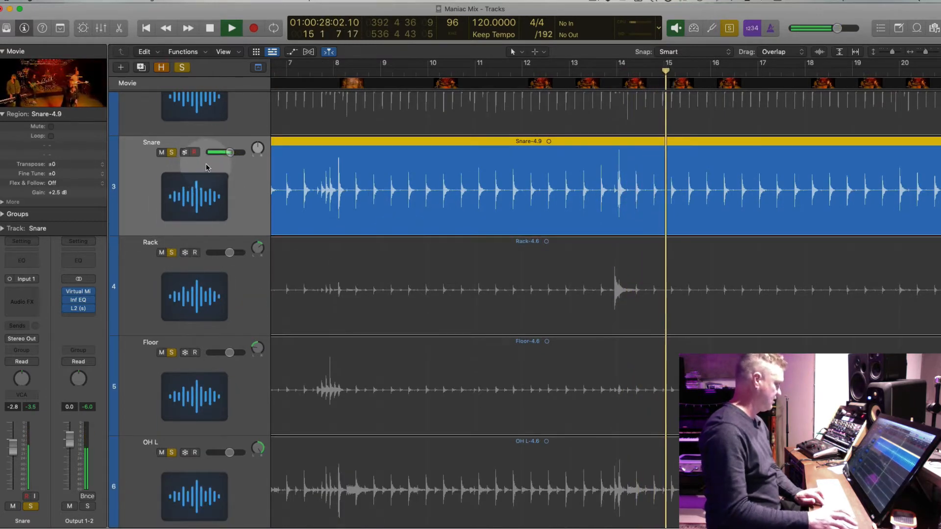
key(space)
click(30, 296)
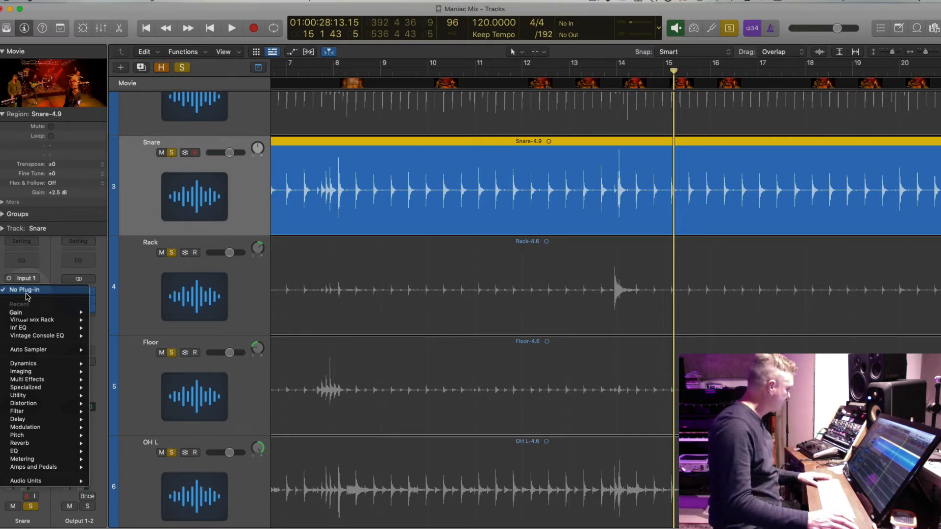
click(510, 200)
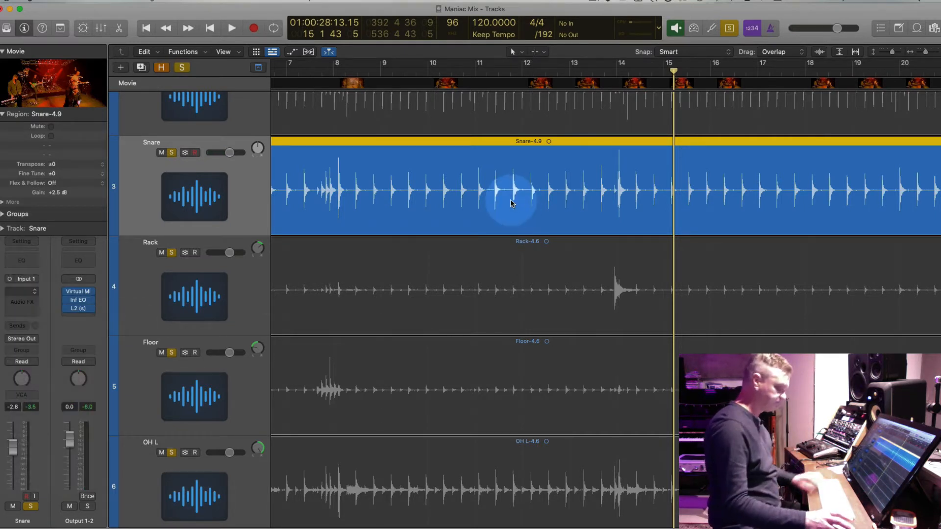
Rewind, insert Infinity EQ on the Snare track, and play the soloed snare up to bar 16 while examining its frequency spectrum.
key(comma)
key(comma)
key(comma)
key(comma)
key(comma)
key(space)
key(super+Right)
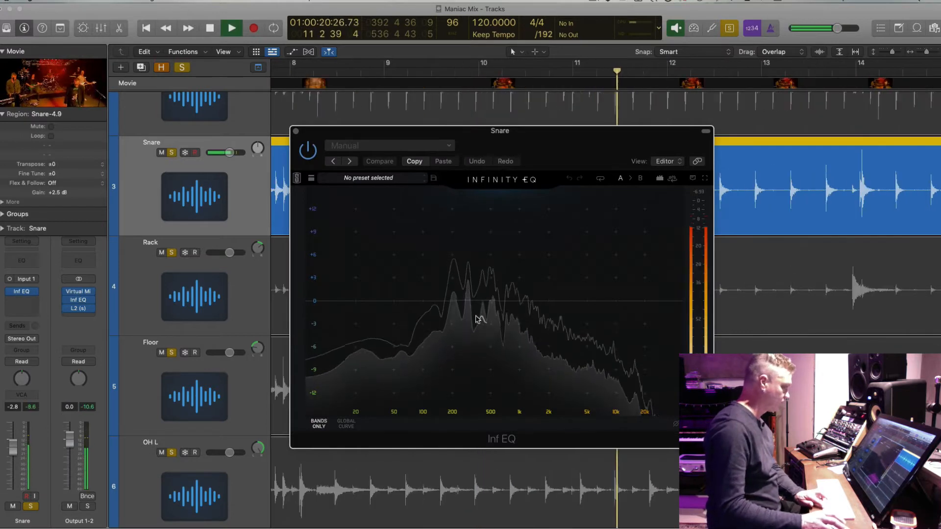
key(super+Right)
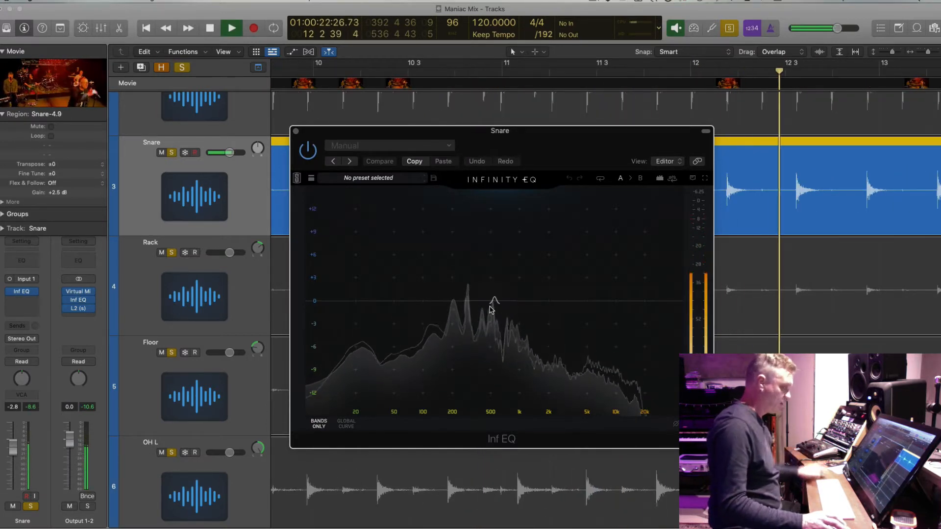
key(space)
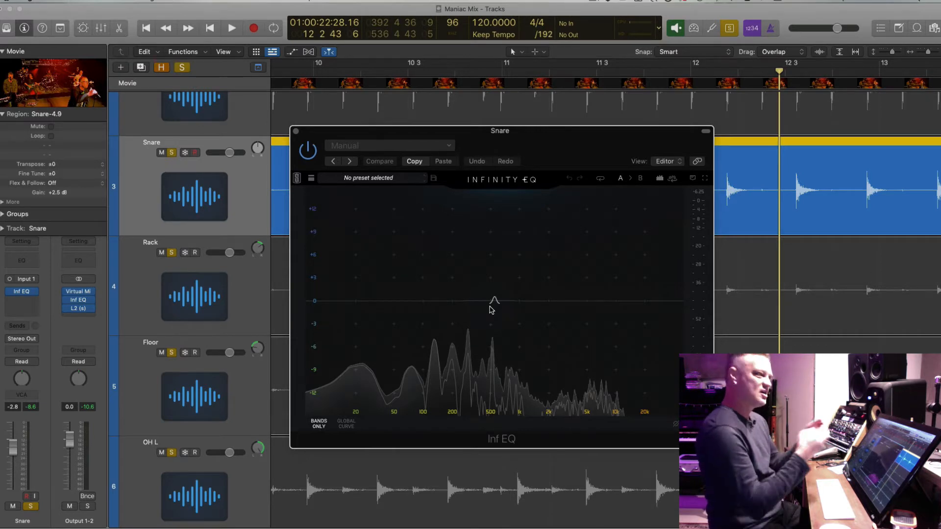
key(space)
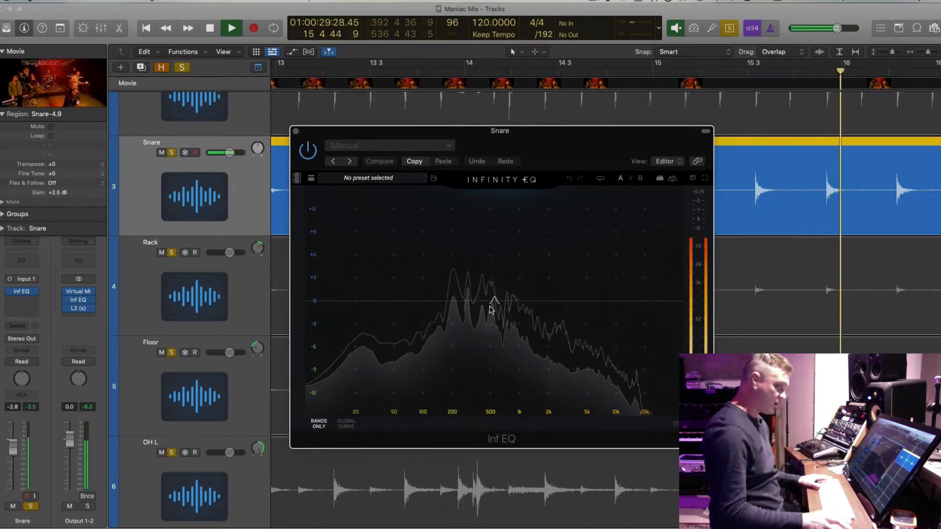
key(space)
Add a narrow EQ cut of -12.3 dB at 522 Hz on the Snare and audition it during playback.
click(506, 307)
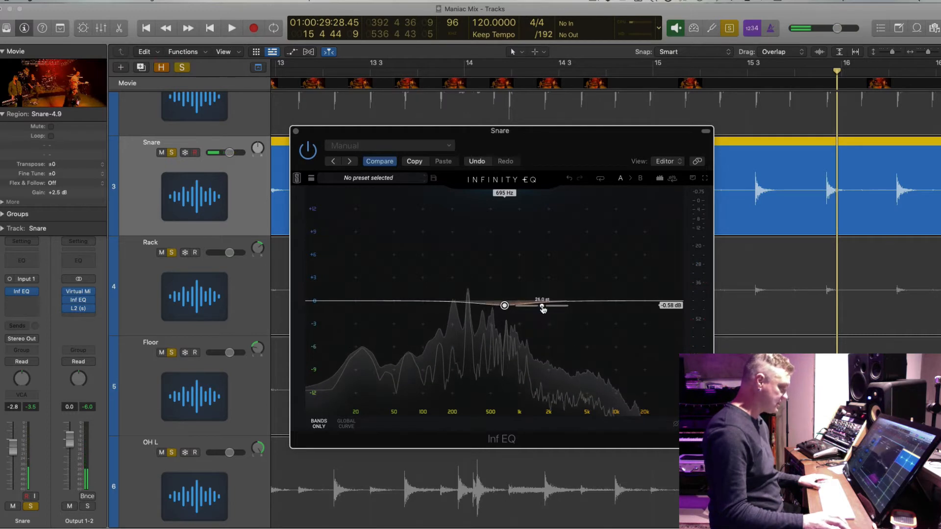
key(space)
drag(504, 305, 493, 349)
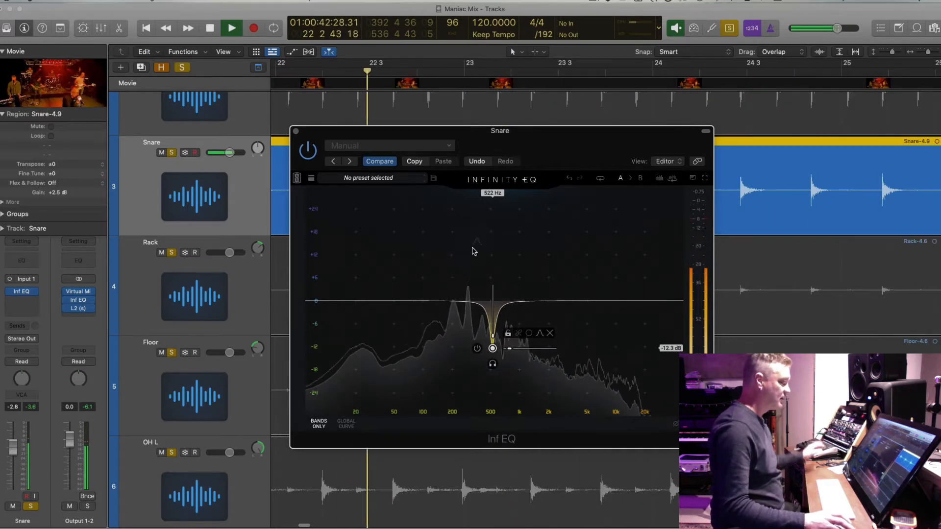
key(space)
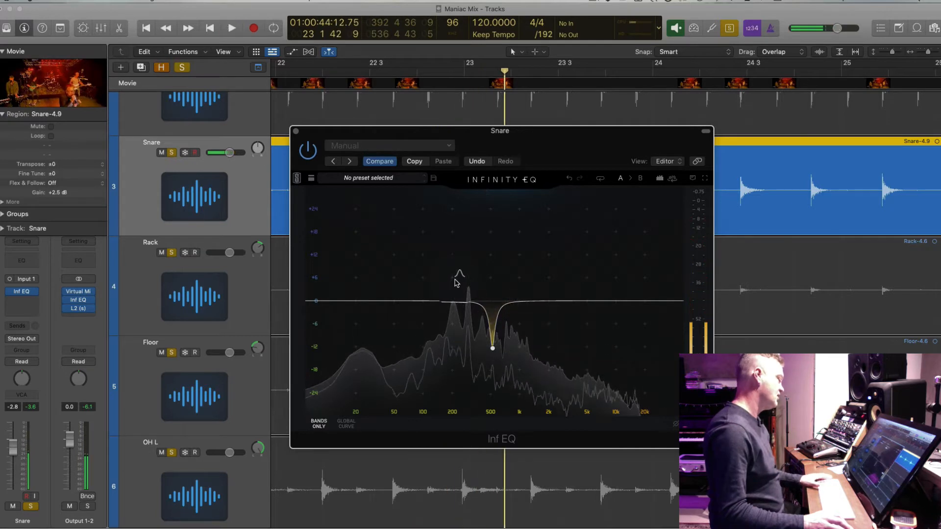
Add a second narrow EQ cut on the Snare at 292 Hz, about -5.84 dB, while listening to the playback.
double_click(453, 280)
drag(493, 280, 468, 324)
key(space)
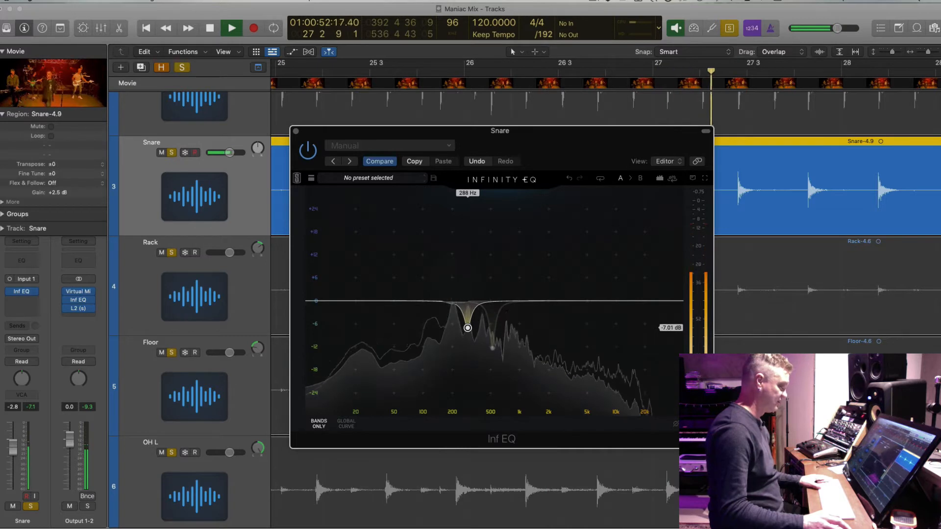
drag(468, 327, 467, 306)
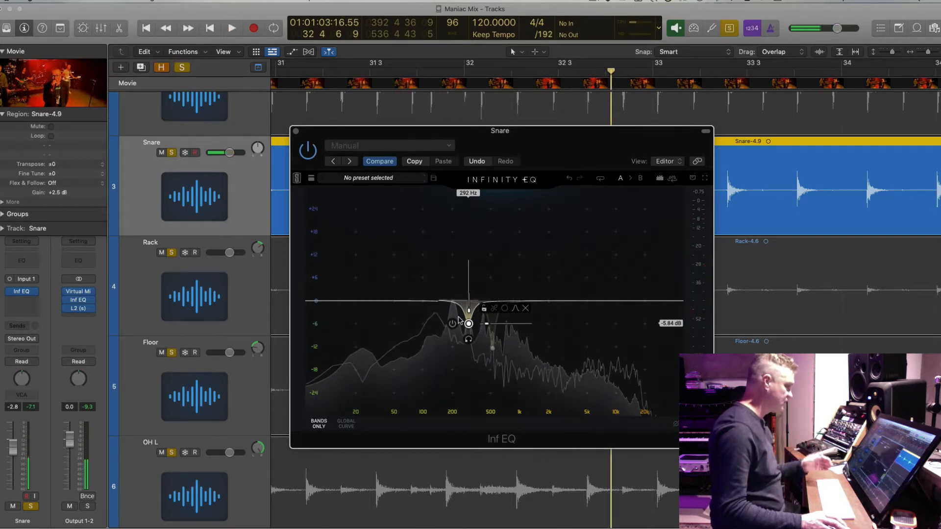
Add a low EQ band on the Snare, audition a boost around 75 Hz, and leave it nearly flat at 79.9 Hz and +0.13 dB.
key(space)
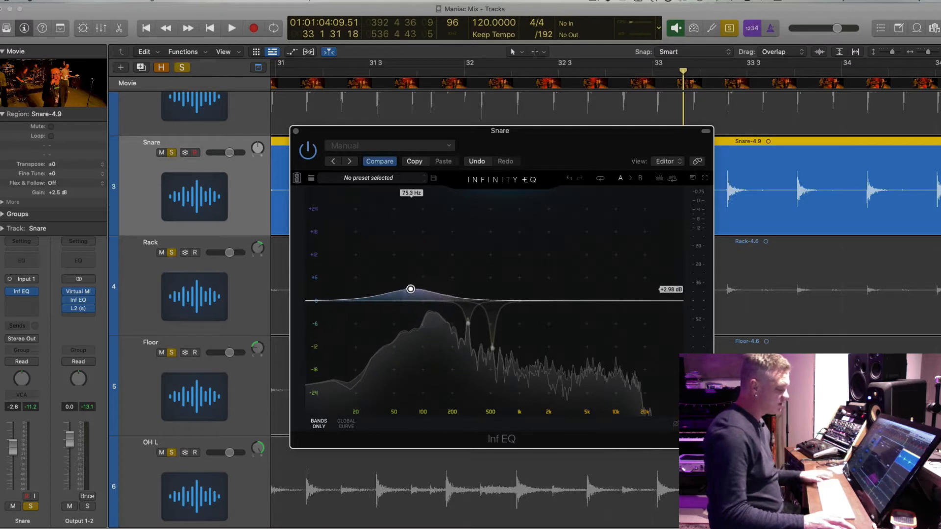
key(space)
mouse_move(410, 284)
mouse_down()
mouse_move(411, 242)
mouse_move(460, 261)
mouse_move(446, 246)
mouse_move(449, 296)
mouse_move(447, 276)
mouse_move(450, 286)
mouse_move(410, 273)
mouse_move(414, 258)
mouse_move(414, 301)
mouse_up()
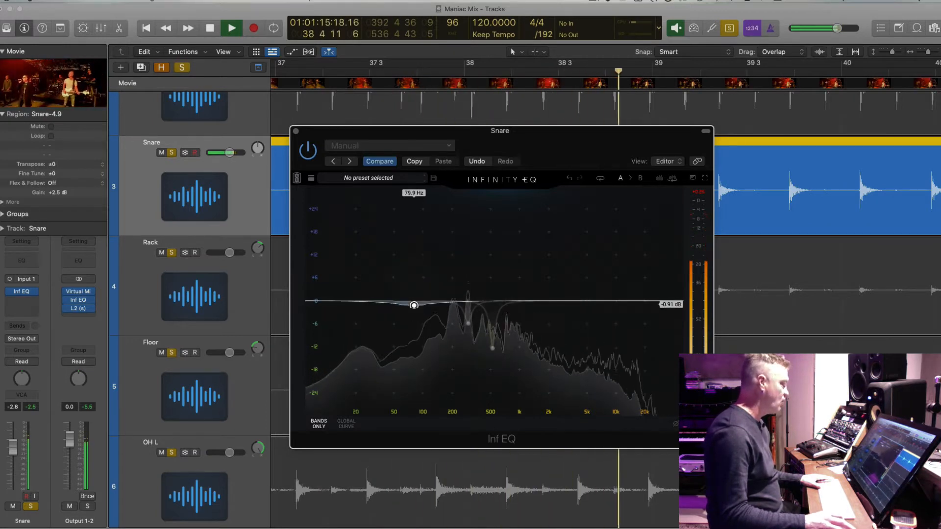
Insert the SubBass plug-in after the Snare's EQ, move its window clear of the EQ, and set its high center to 100 Hz.
click(27, 293)
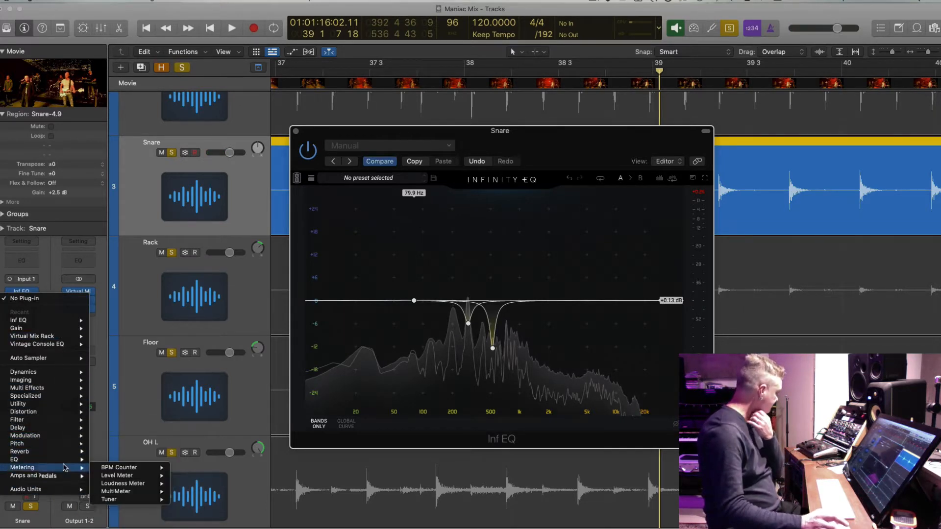
mouse_move(68, 402)
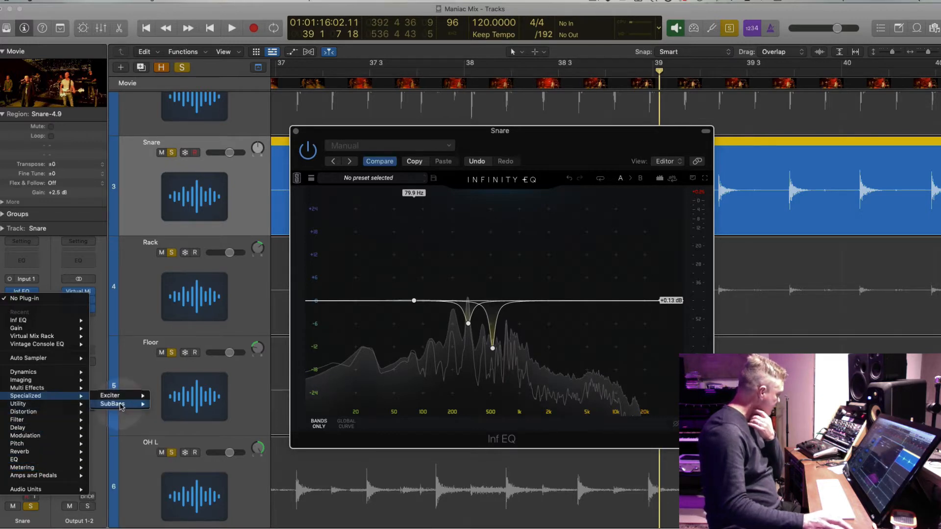
click(167, 405)
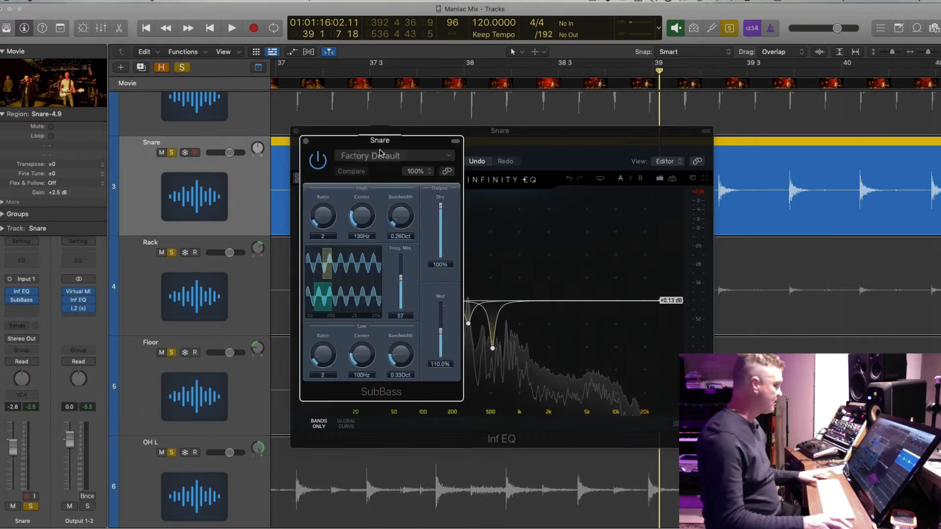
drag(340, 132, 151, 42)
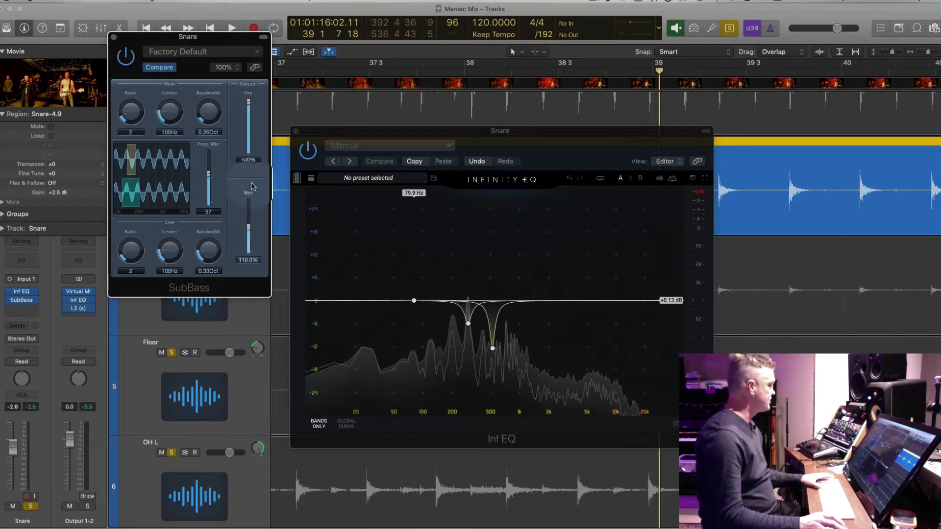
During playback, isolate the SubBass effect by setting Wet to 500%, Freq. Mix to 50 and Dry to 0%.
key(space)
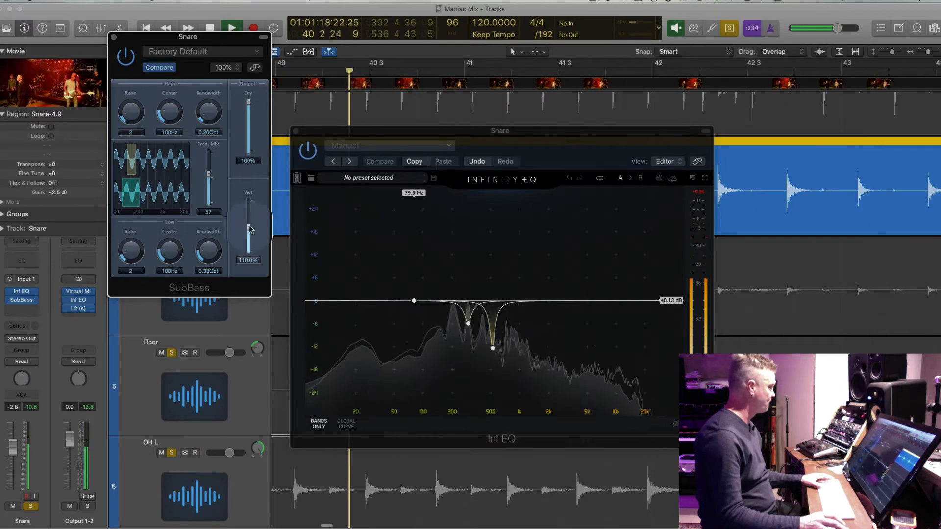
drag(248, 230, 249, 198)
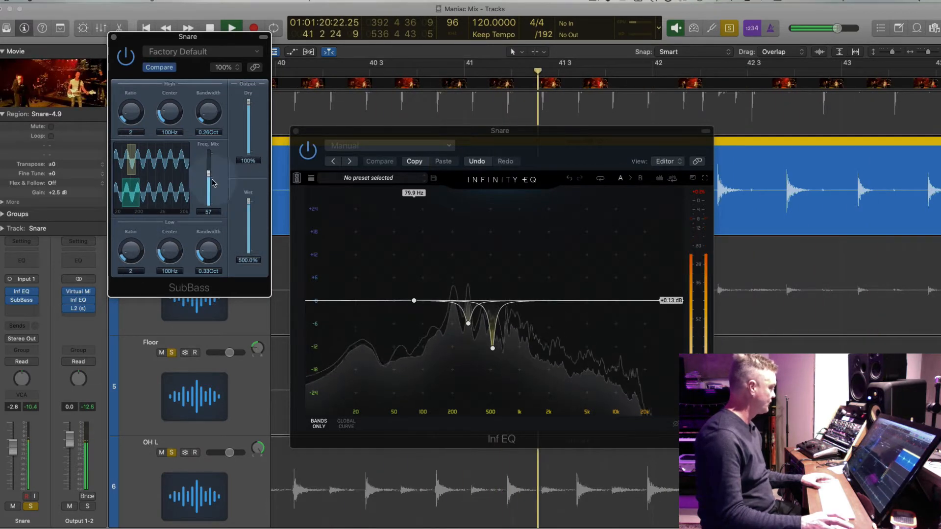
mouse_move(209, 175)
mouse_down()
mouse_move(209, 212)
mouse_move(209, 179)
mouse_up()
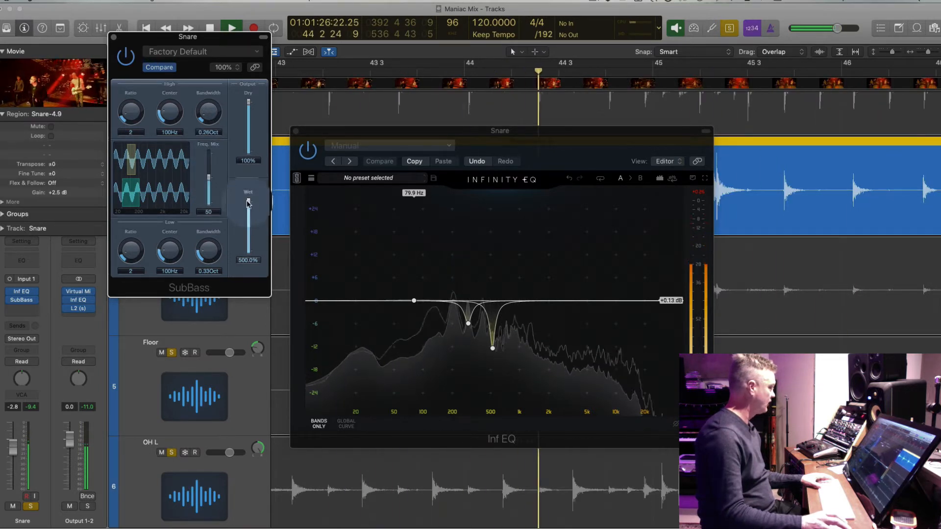
drag(248, 203, 249, 153)
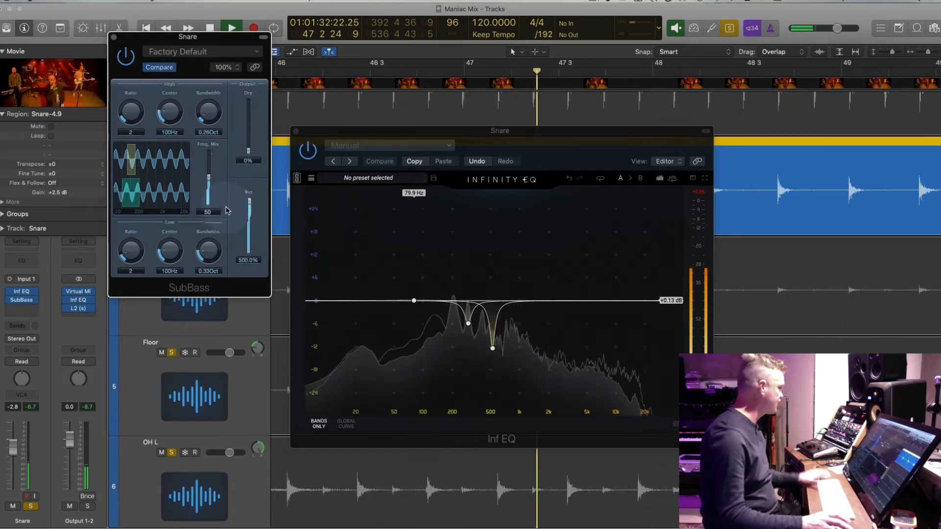
Tune the SubBass to a Freq. Mix of 61, a 97 Hz low center with 0.43 Oct bandwidth, and a 140 Hz high center.
mouse_move(208, 176)
mouse_down()
mouse_move(210, 155)
mouse_move(203, 173)
mouse_up()
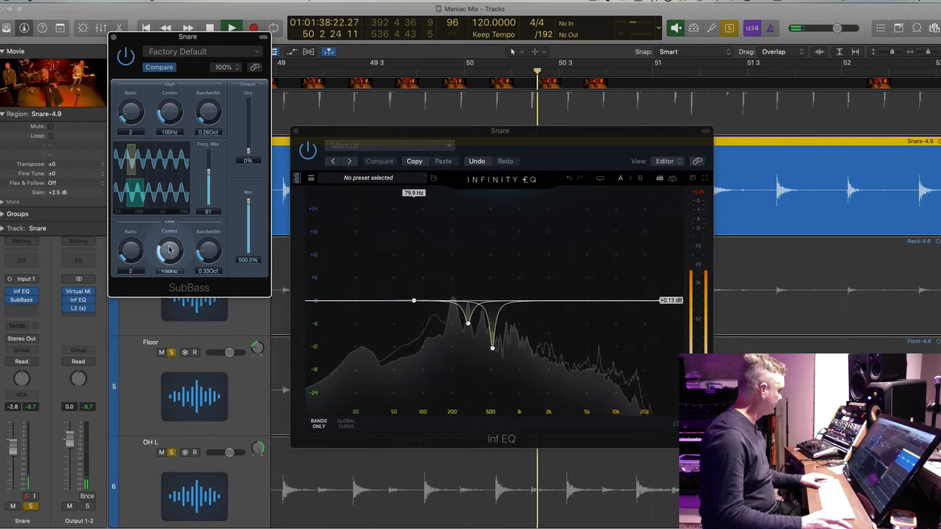
drag(169, 250, 209, 248)
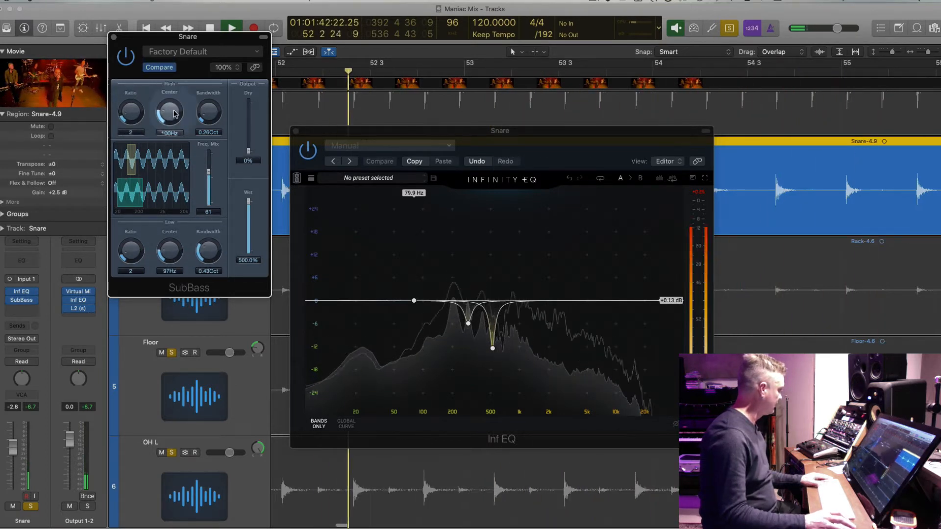
mouse_move(174, 114)
mouse_down()
mouse_move(173, 85)
mouse_move(169, 110)
mouse_up()
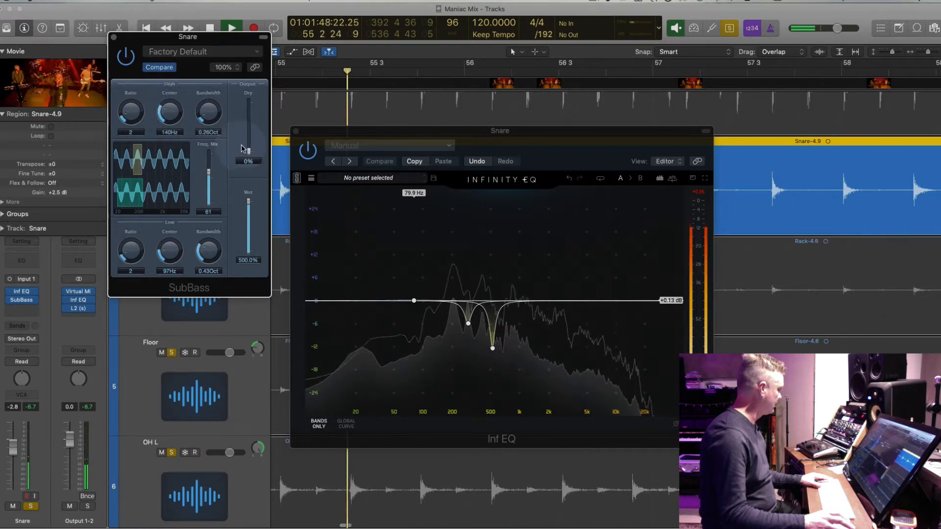
Bring the SubBass Dry output back to 100% and reset the Snare's volume fader to 0.0 dB.
drag(248, 150, 249, 100)
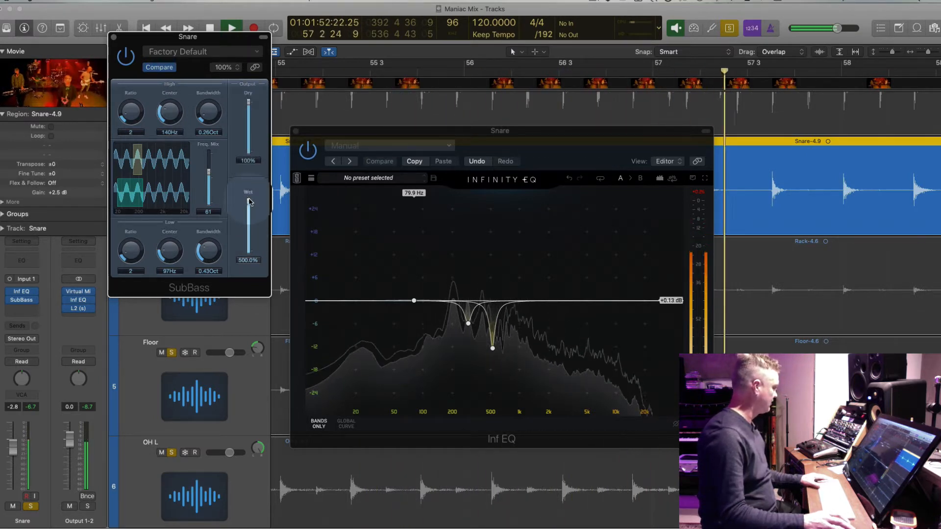
alt+click(13, 447)
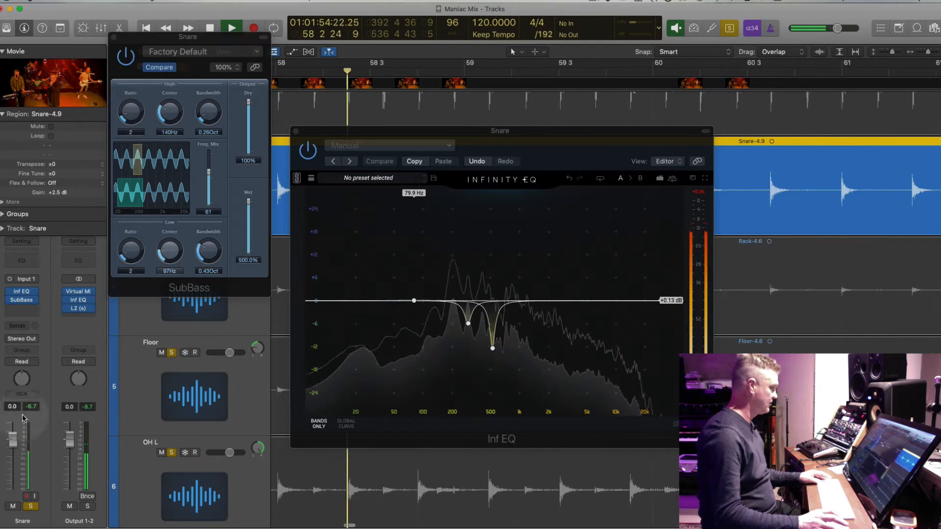
key(space)
Move SubBass ahead of Infinity EQ in the Snare's insert chain, audition the result, and place both plug-in windows side by side.
drag(22, 301, 21, 293)
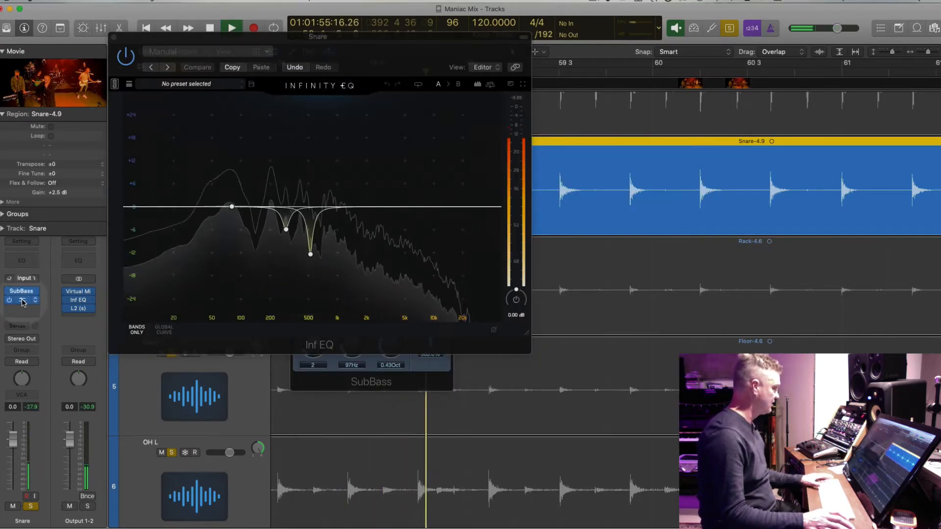
key(space)
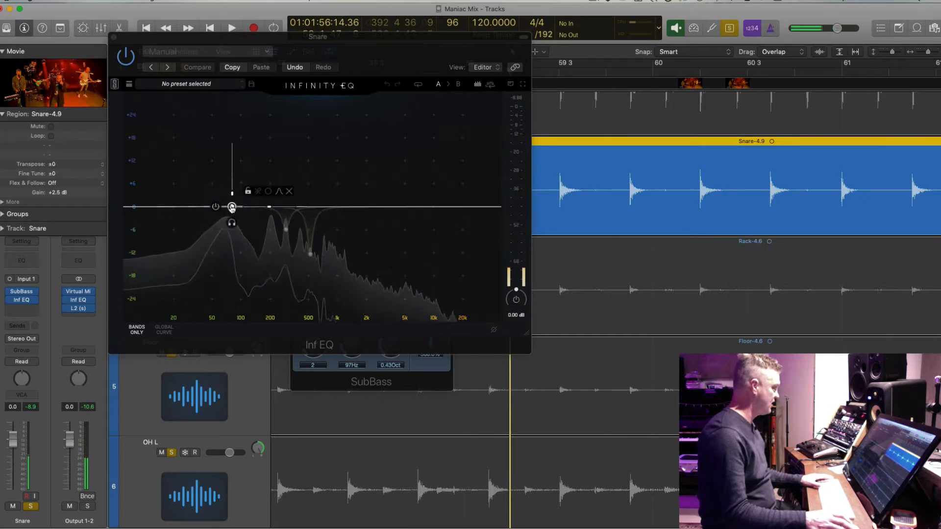
key(space)
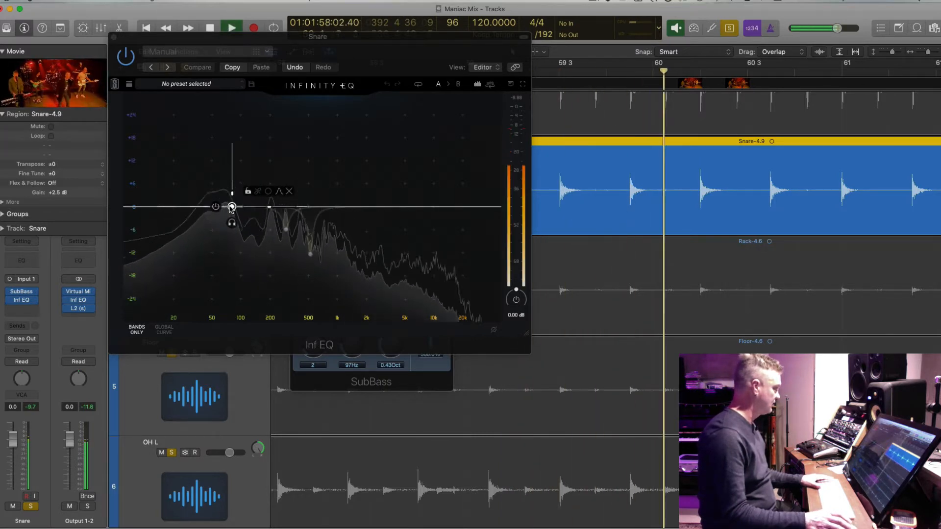
key(space)
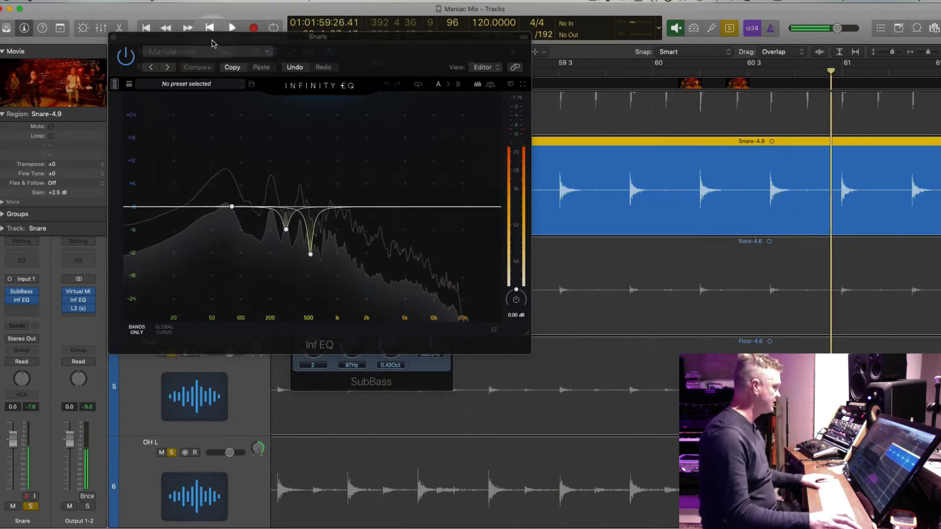
drag(248, 32, 490, 42)
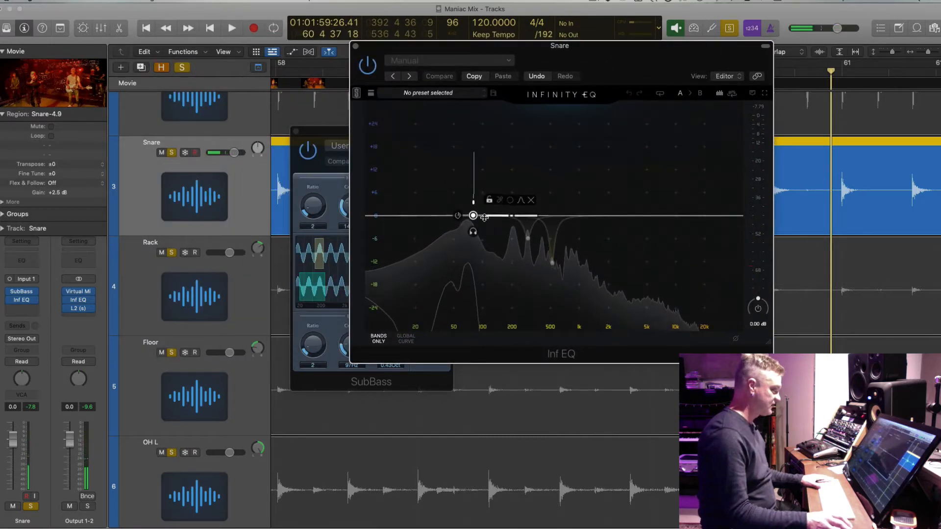
drag(328, 137, 176, 97)
Play the snare and set the SubBass high center to 180 Hz while watching the EQ spectrum.
key(space)
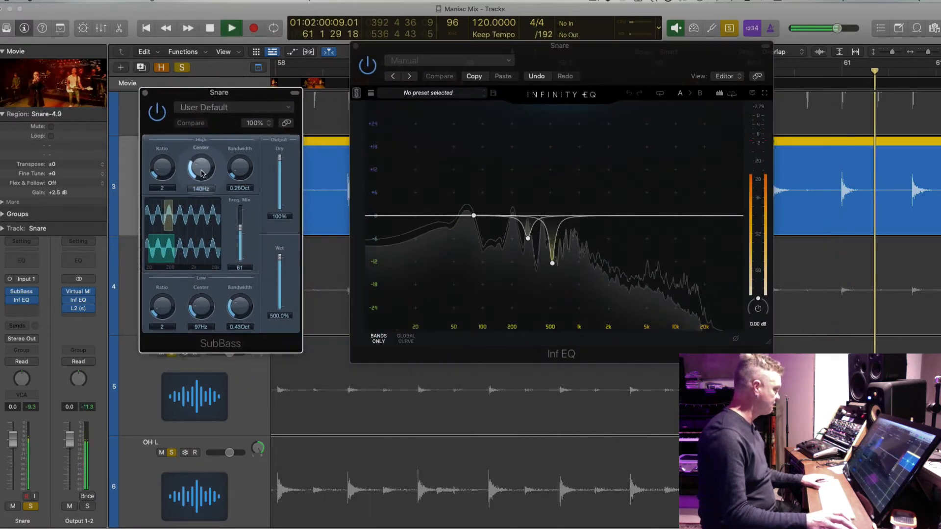
drag(202, 173, 203, 165)
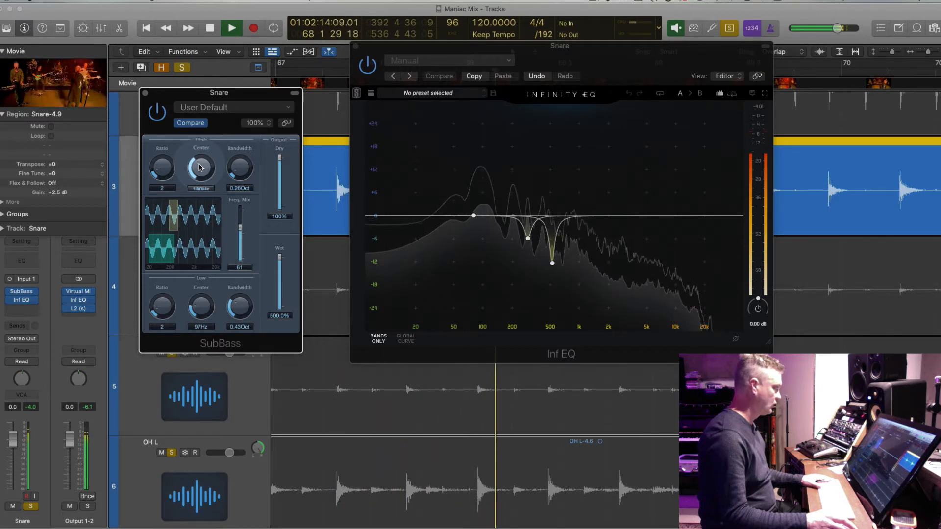
key(space)
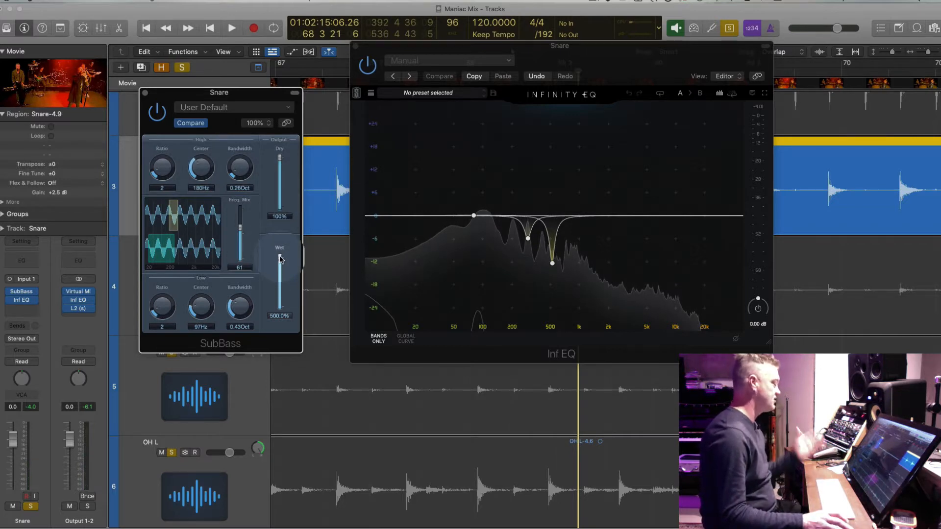
Pull the SubBass Wet level down and bring it back up during playback to 231%.
drag(281, 259, 280, 308)
key(space)
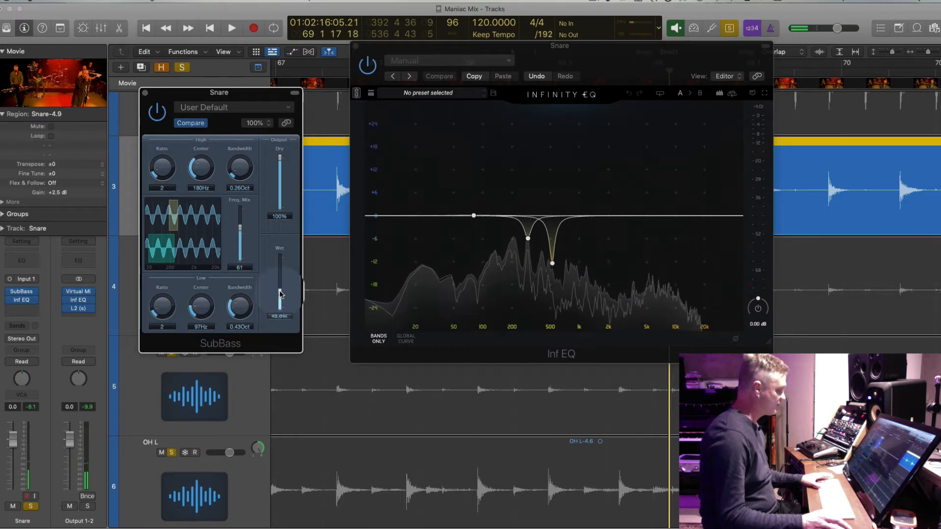
key(space)
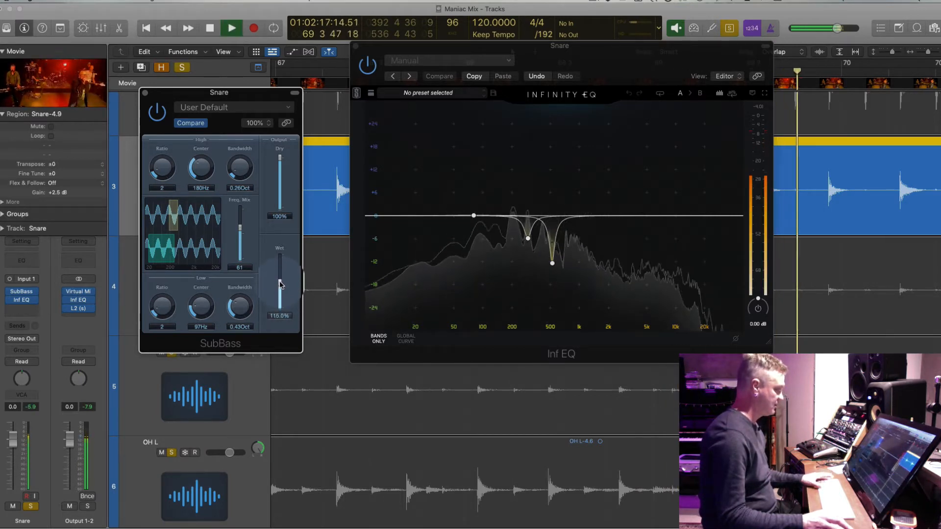
drag(281, 284, 281, 274)
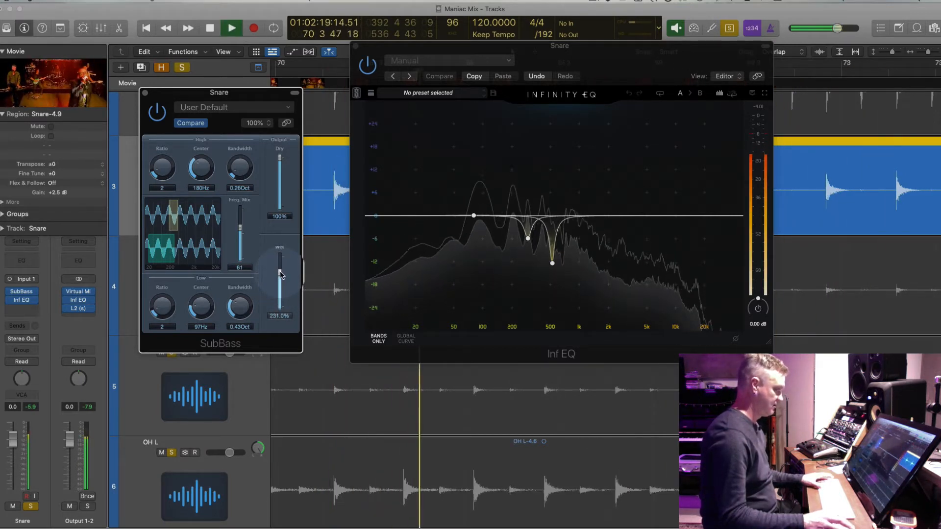
Close SubBass, add a high-shelf boost of about 3 dB at 2.10 kHz in the Snare's Infinity EQ, and audition it.
click(145, 92)
key(space)
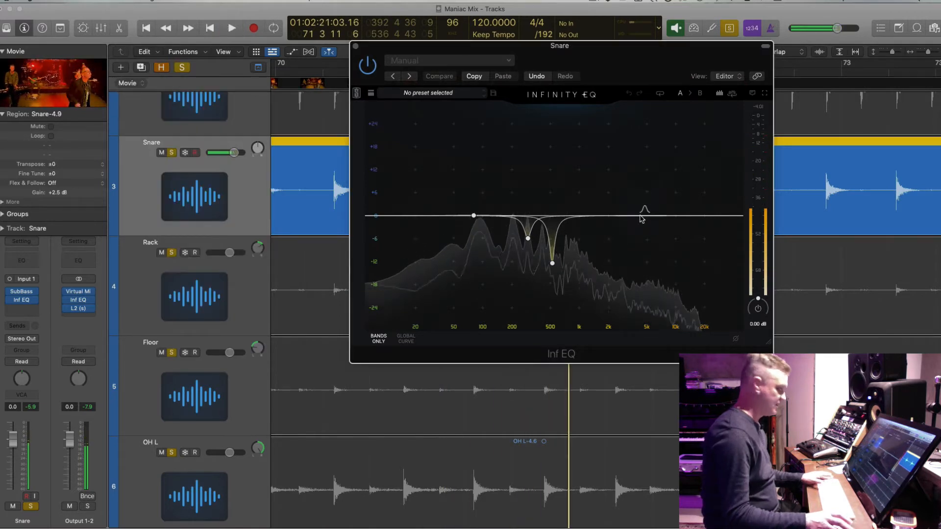
drag(688, 215, 631, 200)
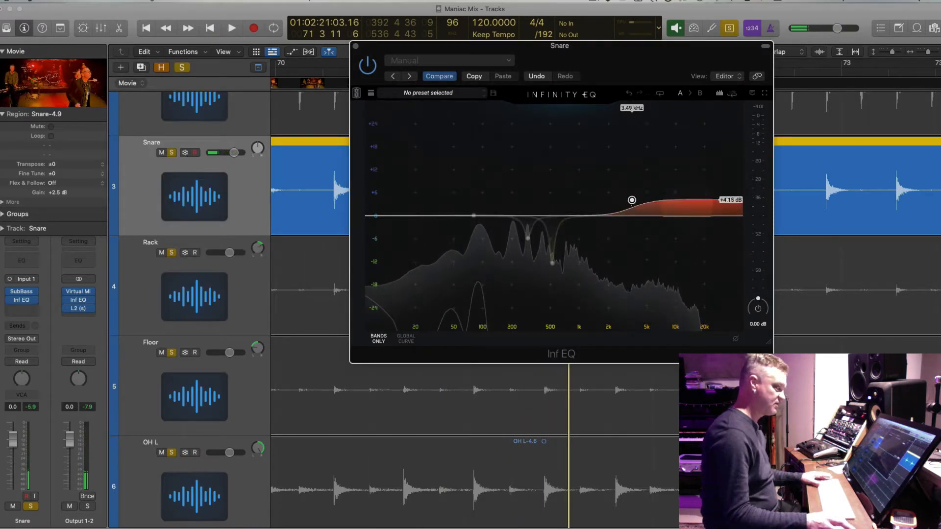
key(space)
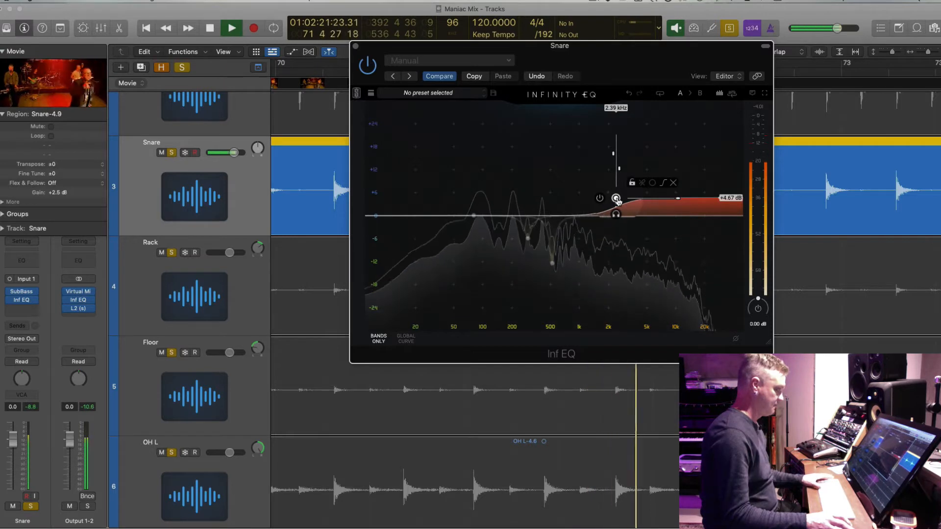
drag(615, 198, 610, 205)
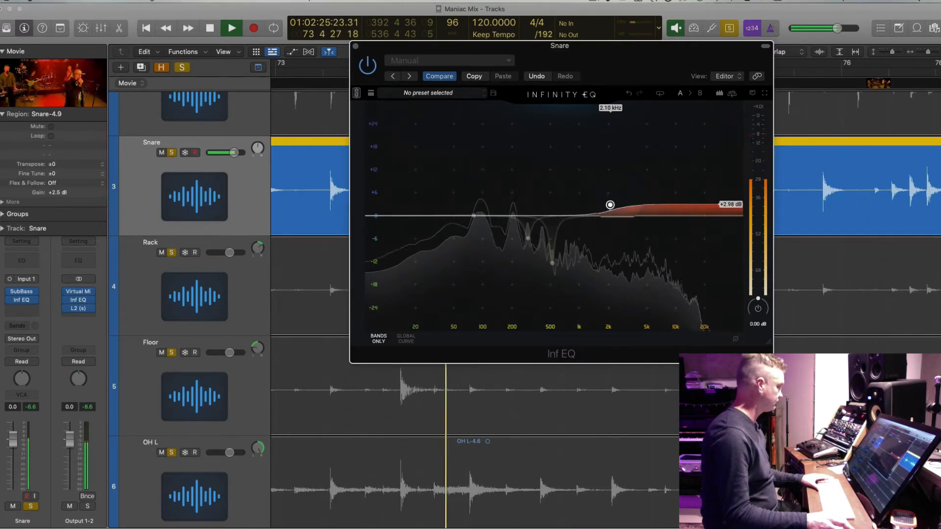
key(space)
Insert a mono Waves L2 limiter after Infinity EQ on the Snare and lower its threshold during playback.
click(34, 308)
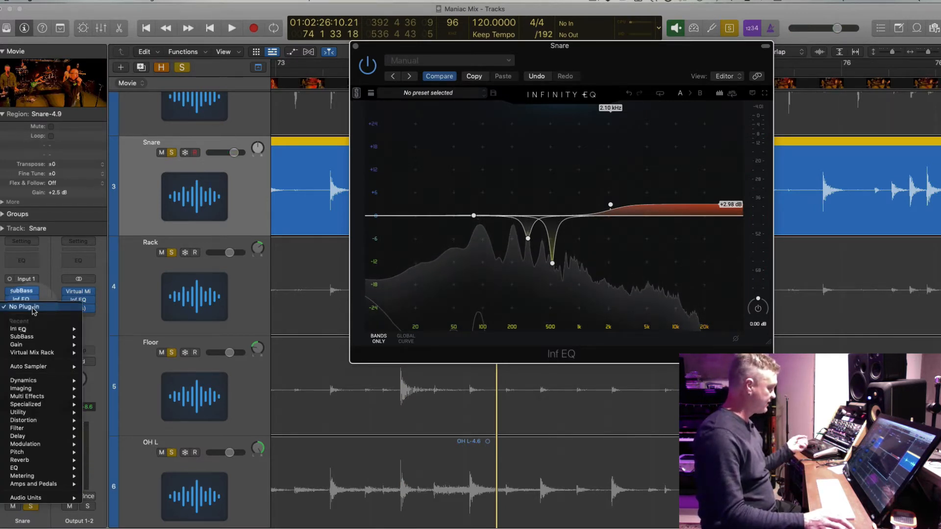
mouse_move(54, 498)
mouse_move(163, 522)
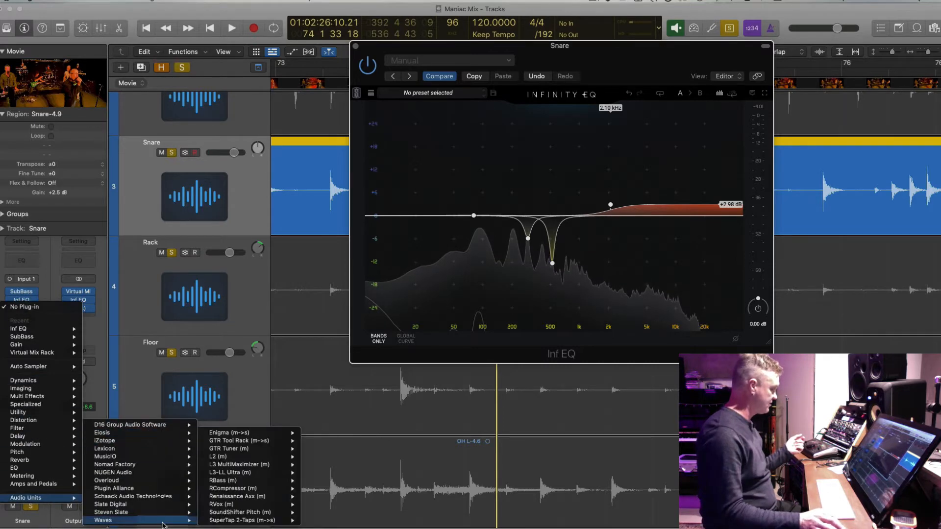
mouse_move(258, 460)
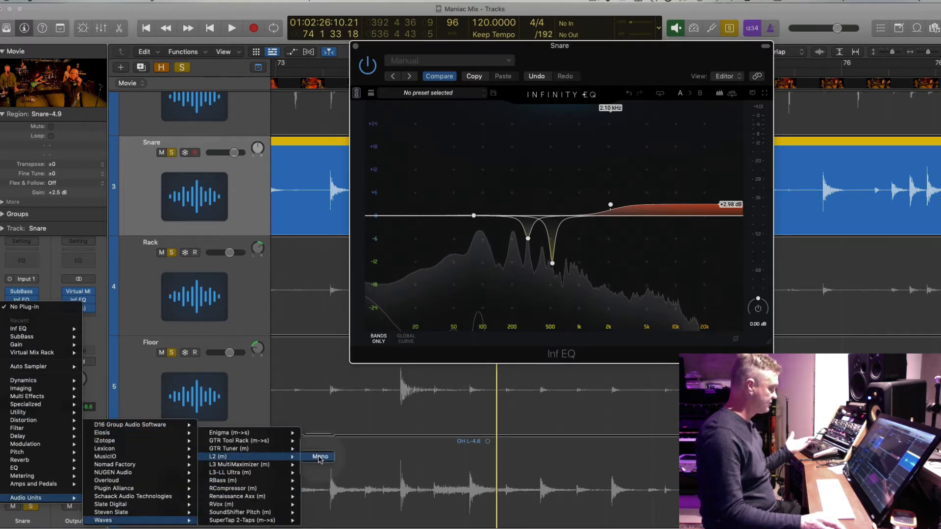
click(319, 457)
key(space)
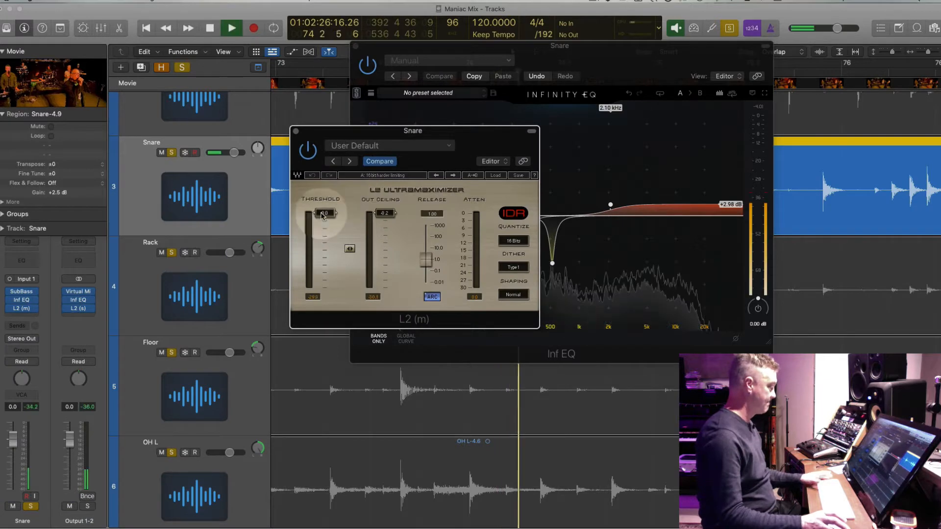
drag(325, 223, 325, 230)
click(295, 130)
key(space)
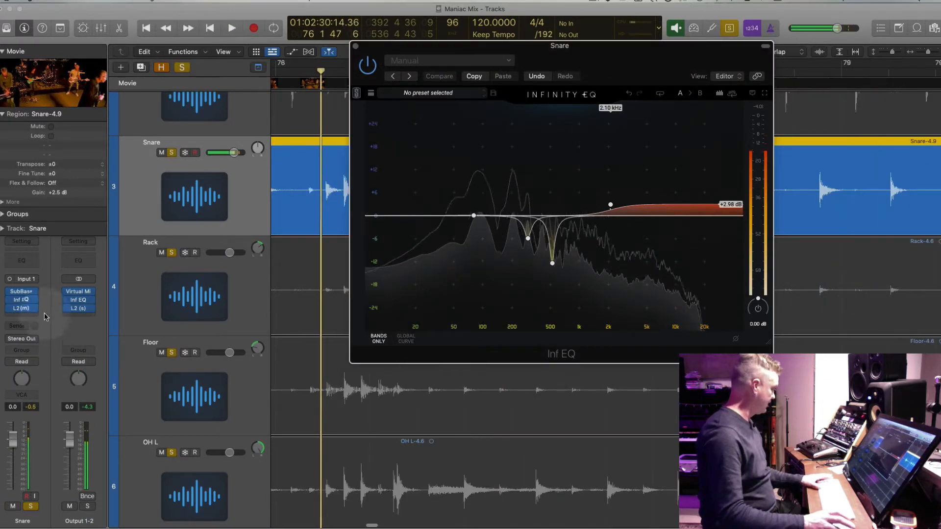
Insert Space Designer after L2 on the Snare and load the Small Spaces room preset 0.2s Small Wet Room.
click(33, 317)
mouse_move(44, 474)
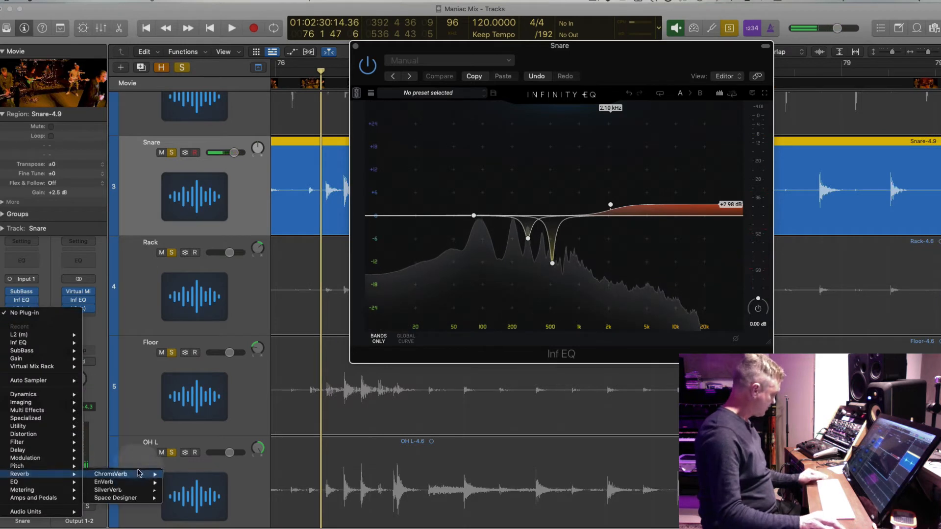
mouse_move(142, 499)
click(187, 505)
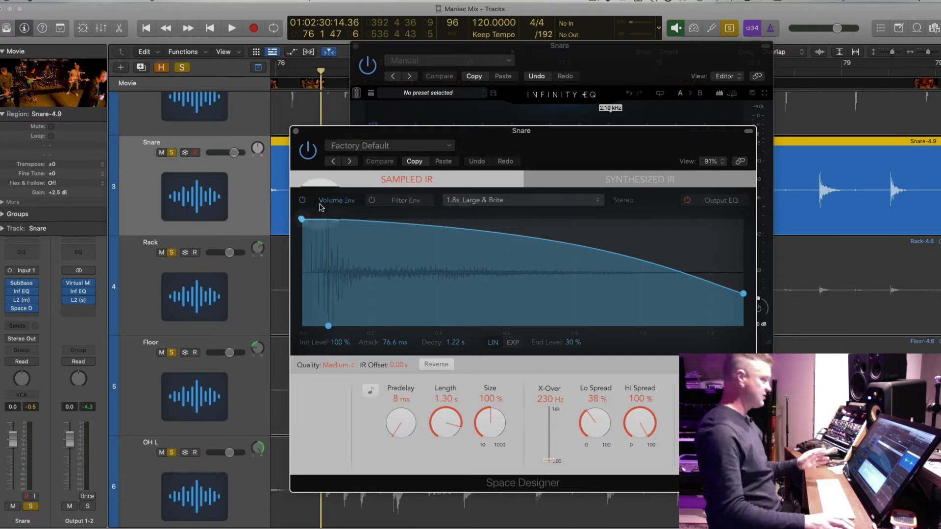
click(391, 146)
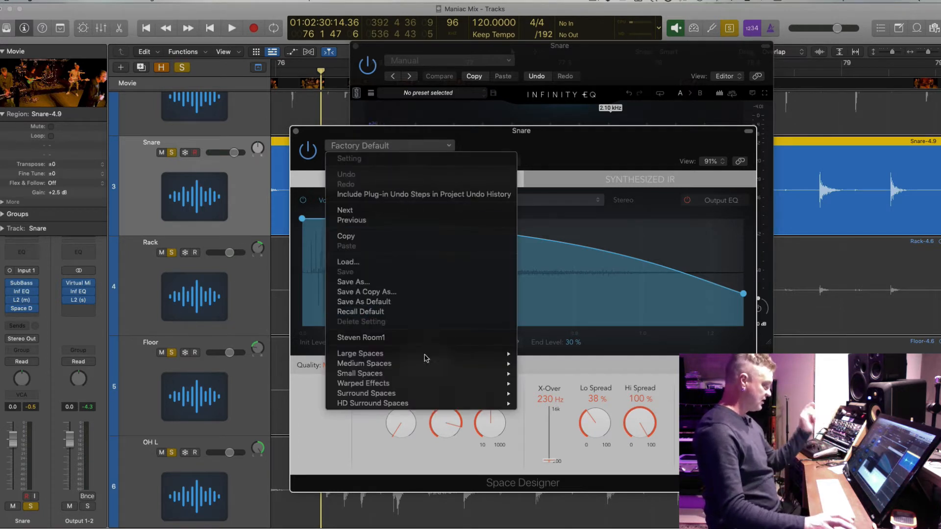
mouse_move(372, 375)
mouse_move(573, 374)
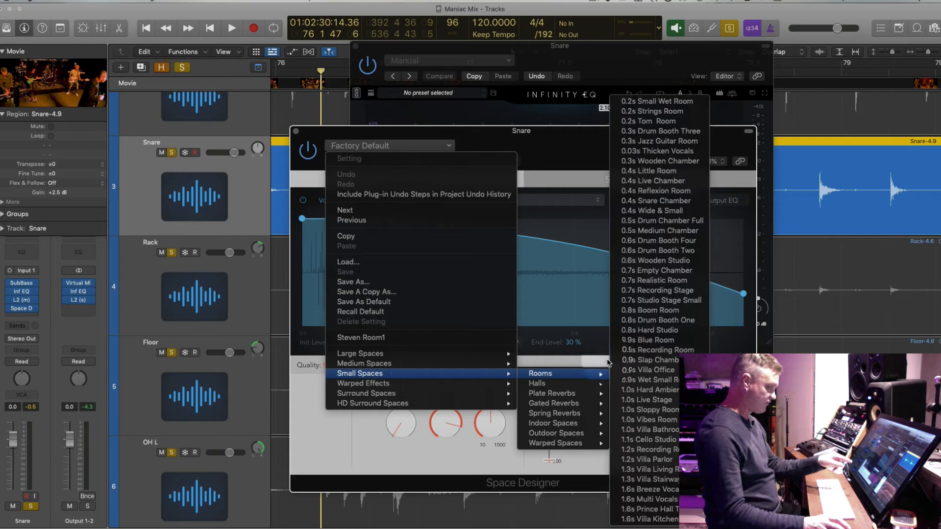
click(669, 102)
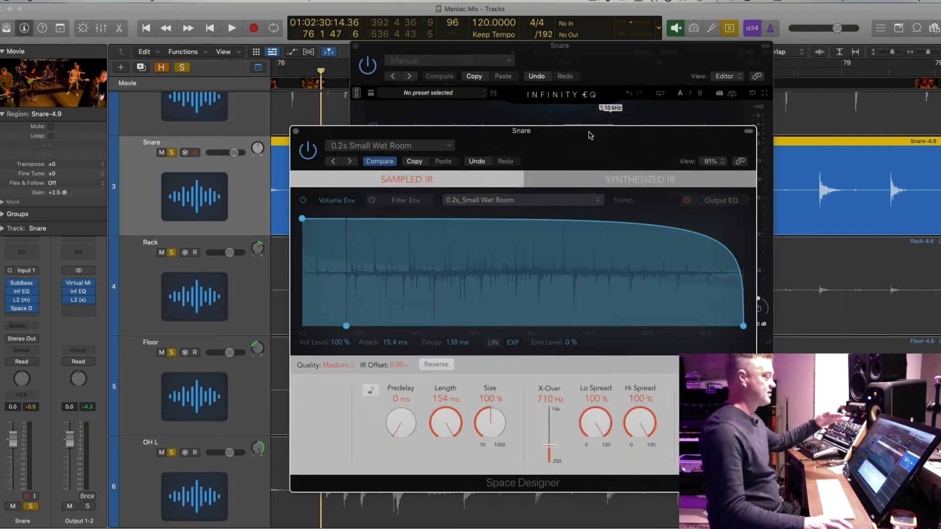
Move the Space Designer window up until its Dry and Wet levels are unobstructed, and close the Infinity EQ window.
drag(483, 135, 336, 14)
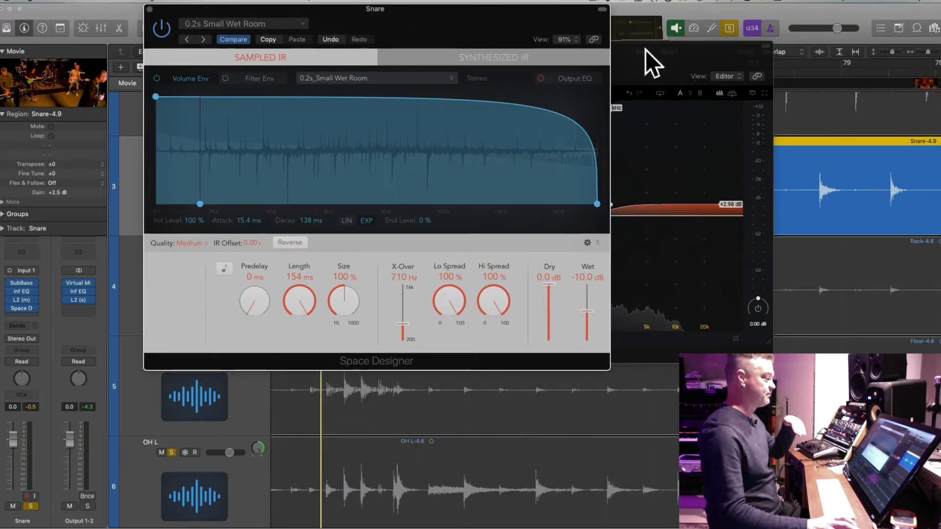
drag(464, 49, 573, 42)
click(466, 39)
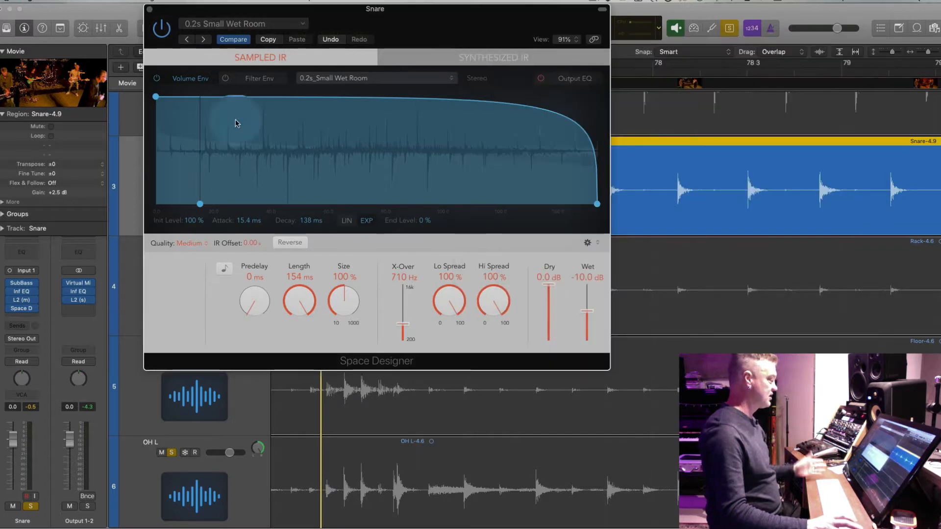
click(590, 314)
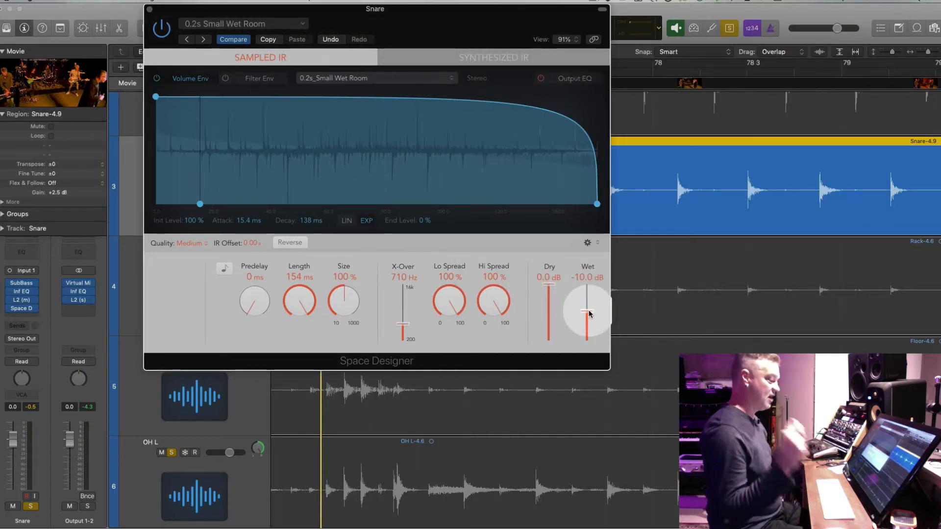
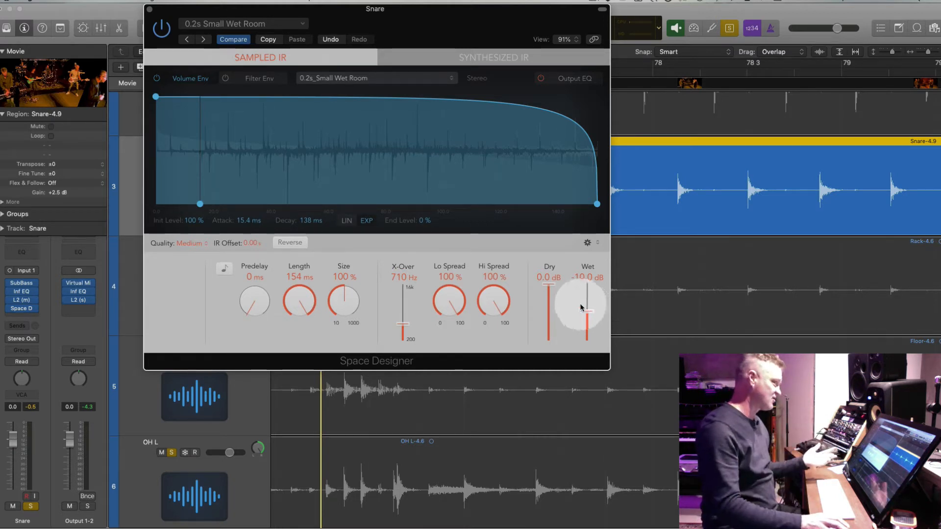
Play the snare from just before bar 78 and audition the room presets one by one through 0.6s Wooden Studio.
click(204, 40)
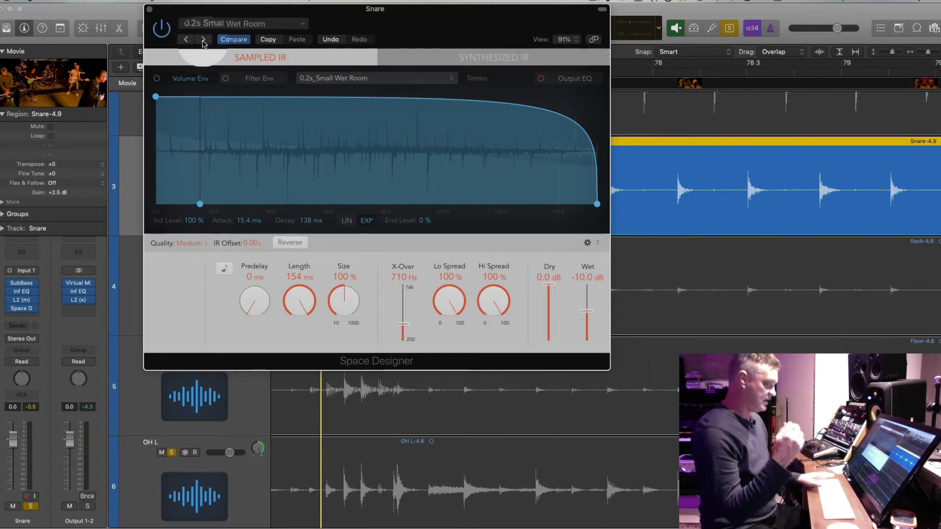
click(268, 39)
click(622, 85)
key(space)
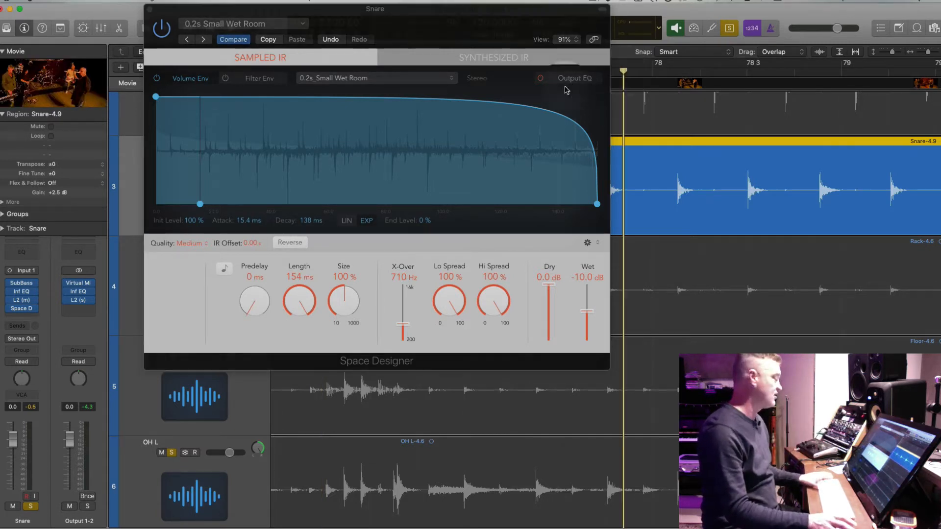
click(203, 39)
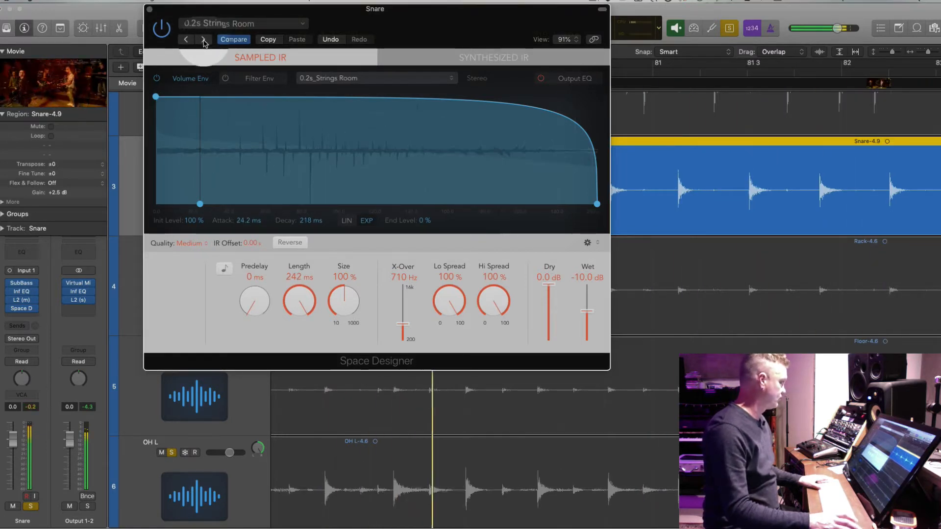
click(203, 39)
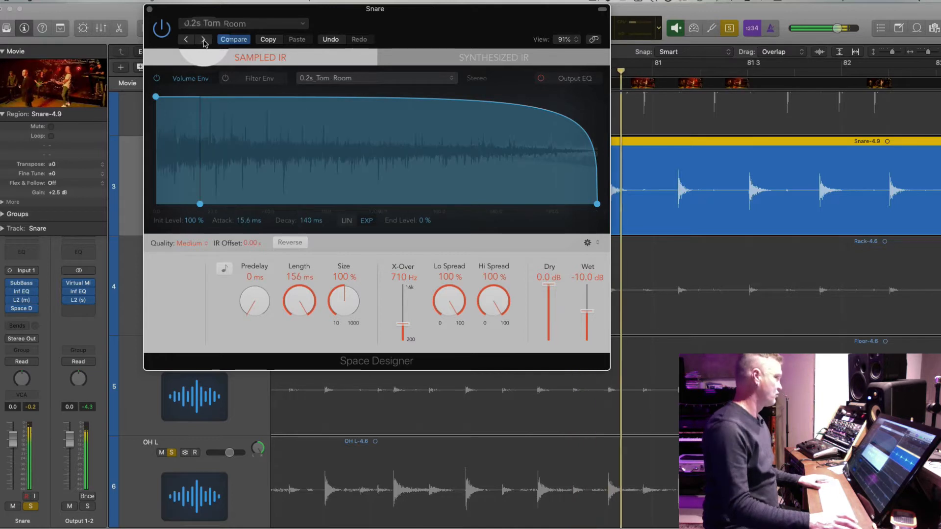
click(204, 39)
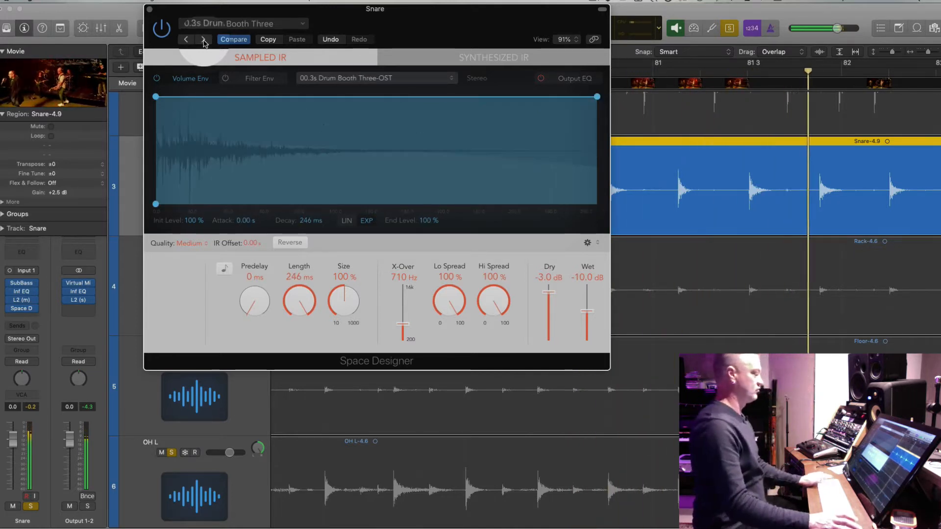
click(203, 40)
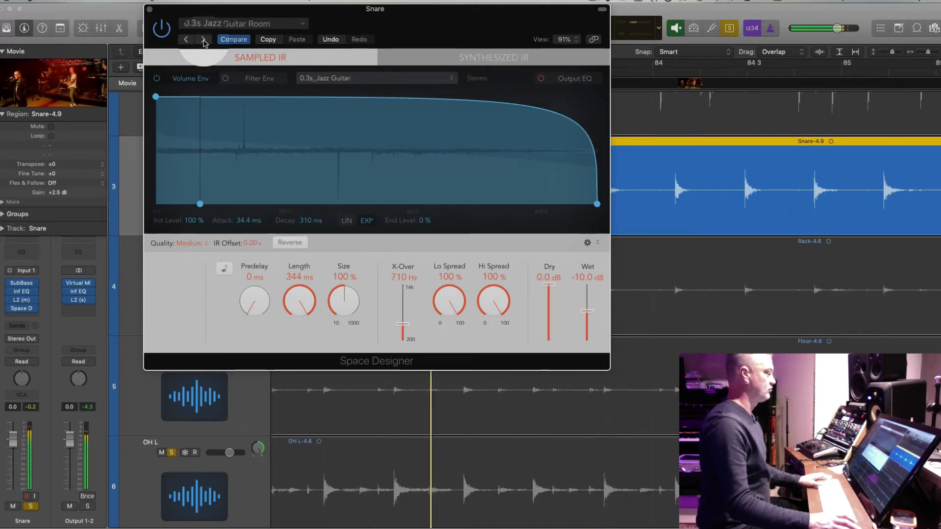
click(204, 39)
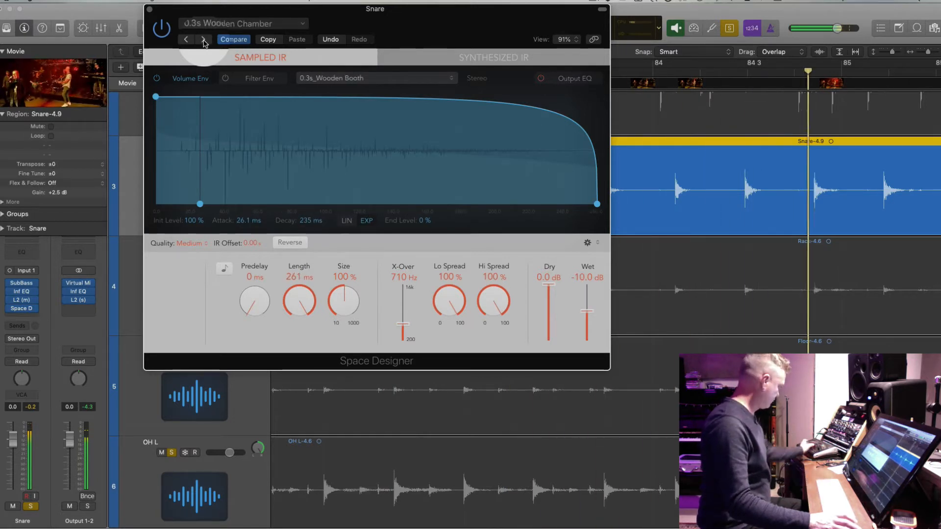
click(203, 39)
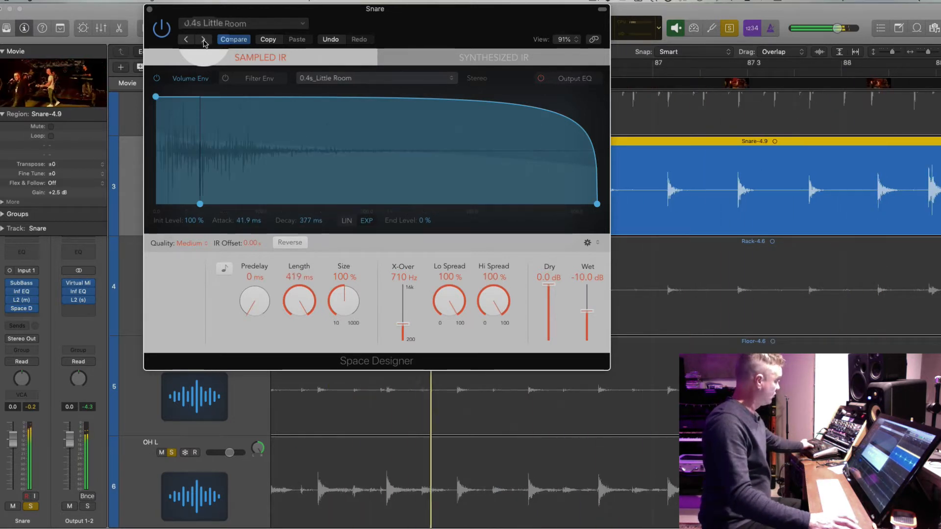
click(204, 39)
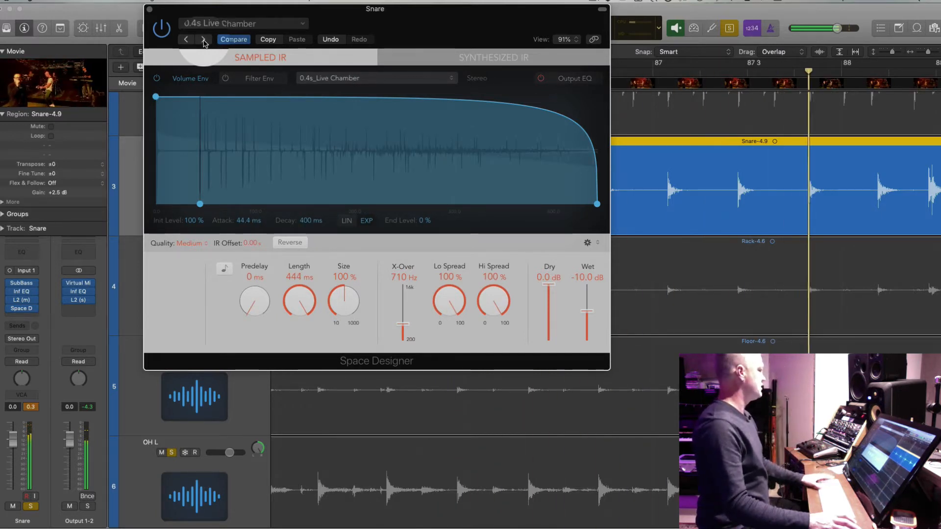
click(203, 39)
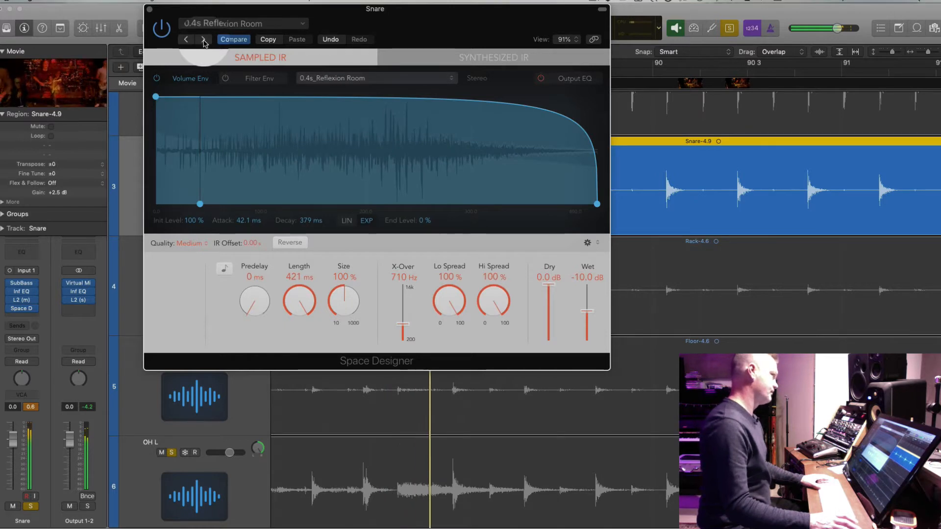
click(203, 39)
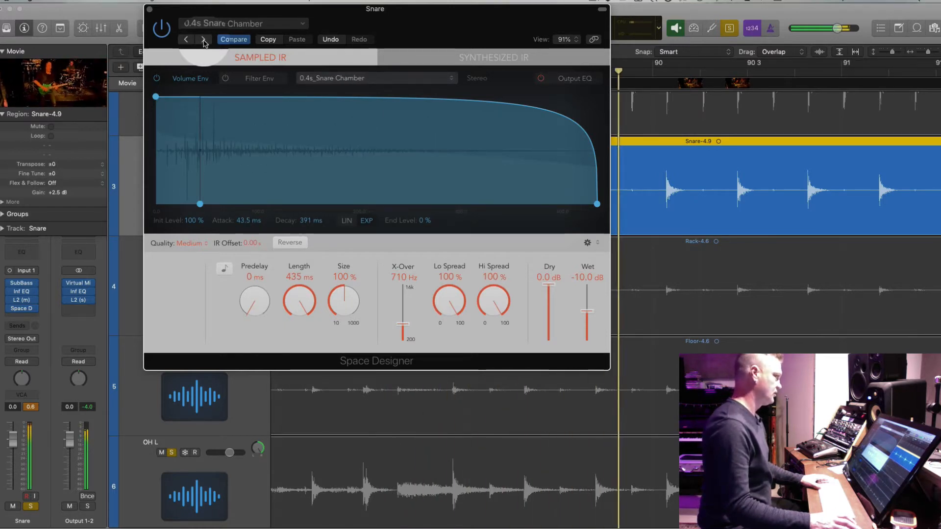
click(204, 39)
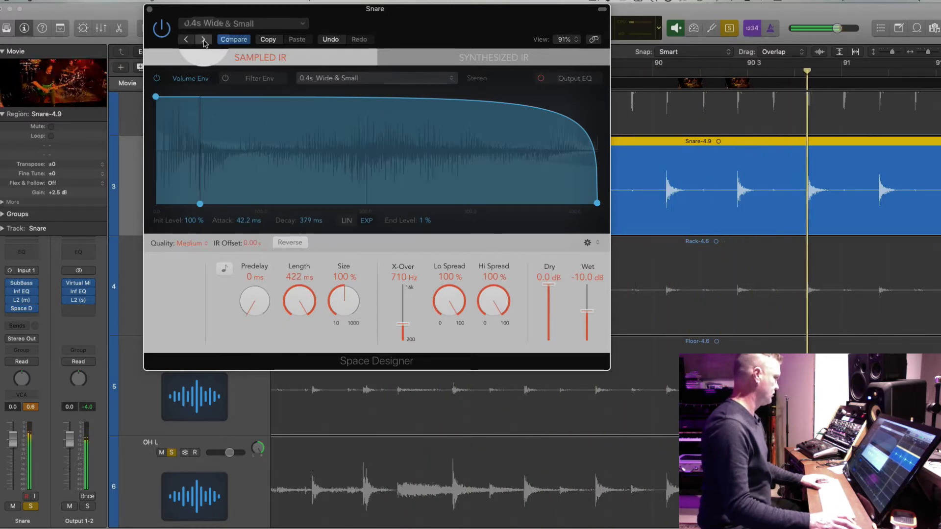
click(203, 39)
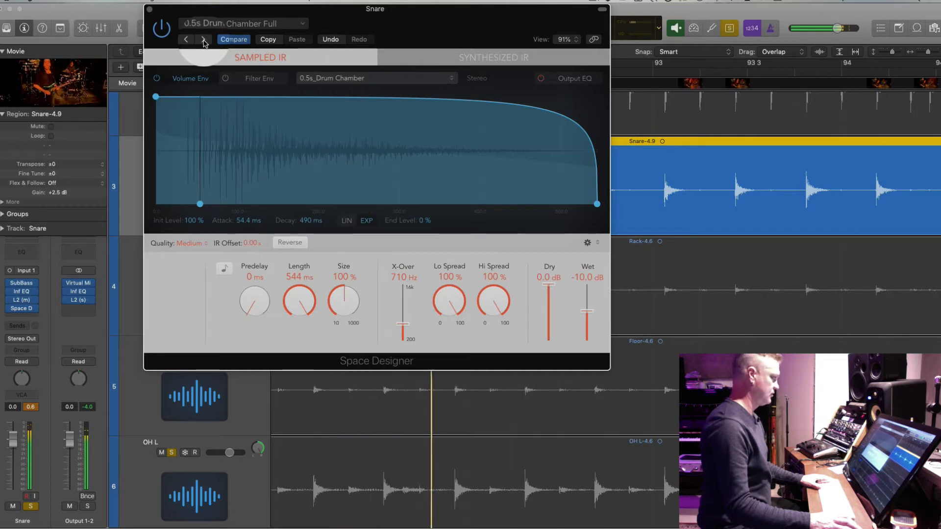
click(204, 39)
click(204, 39)
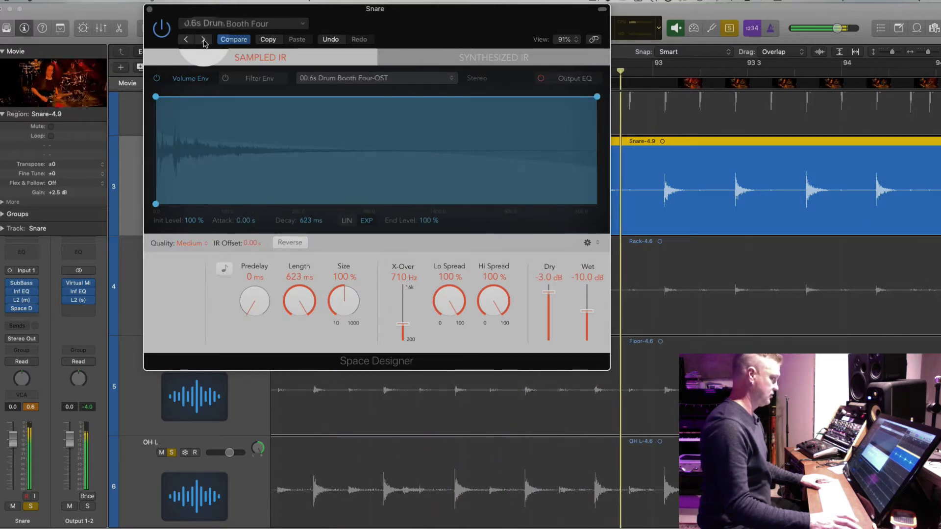
click(204, 39)
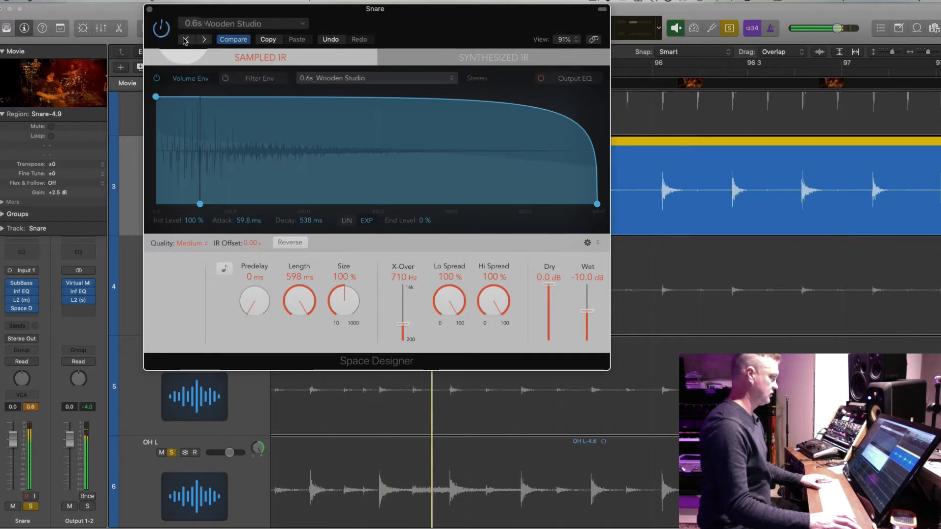
Go back through the room presets during playback to 0.4s Wide & Small.
click(185, 39)
click(186, 39)
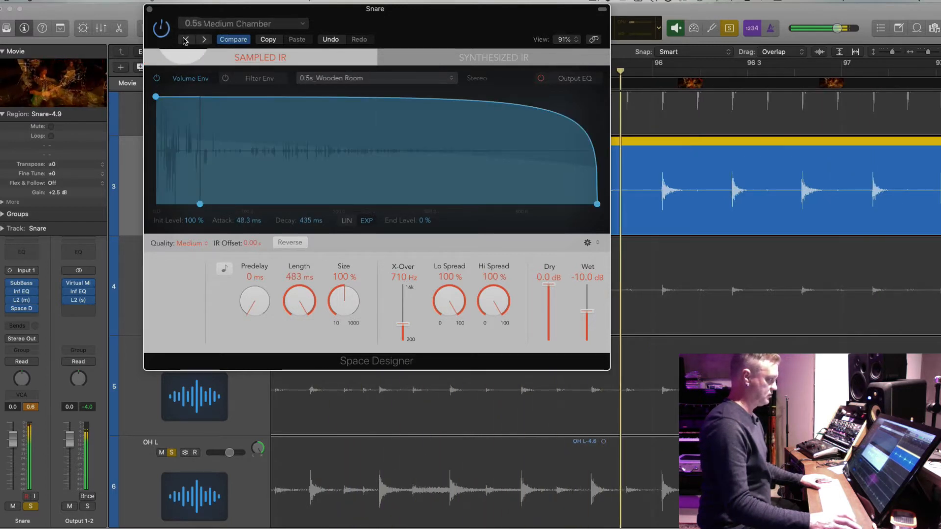
click(186, 39)
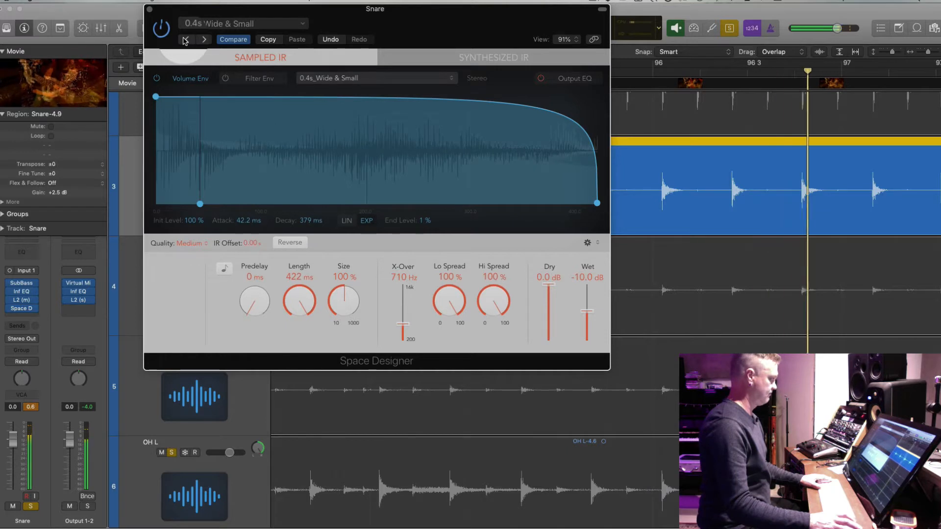
Audition further Space Designer room presets during playback, stepping back from 0.4s Wide & Small to 0.3s Wooden Chamber.
click(186, 39)
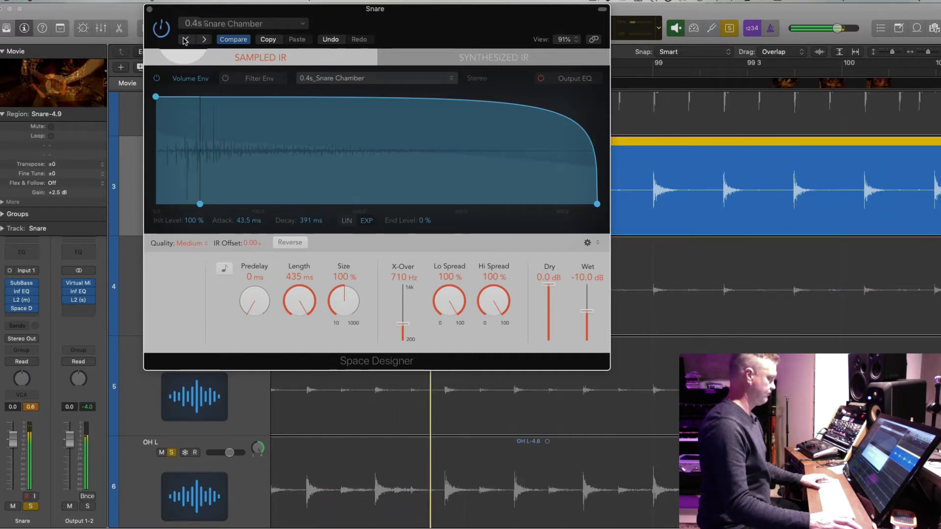
click(186, 40)
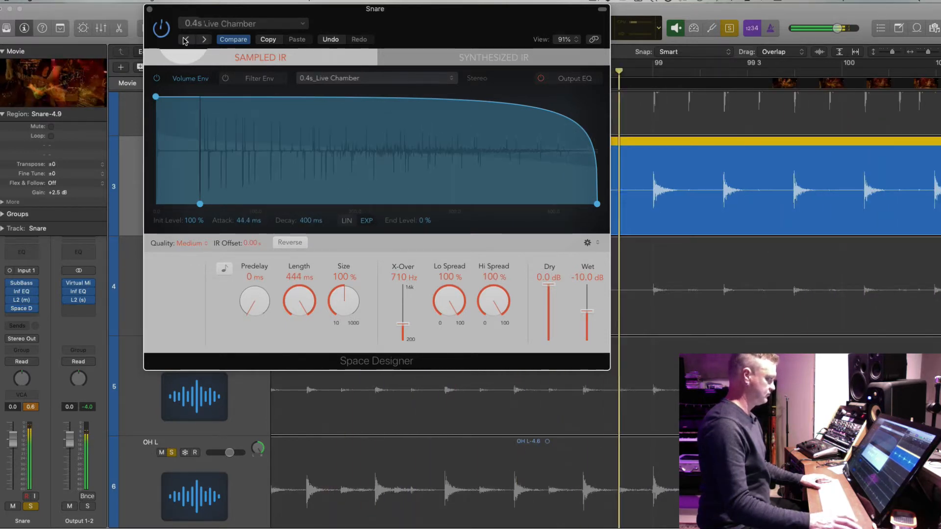
click(185, 39)
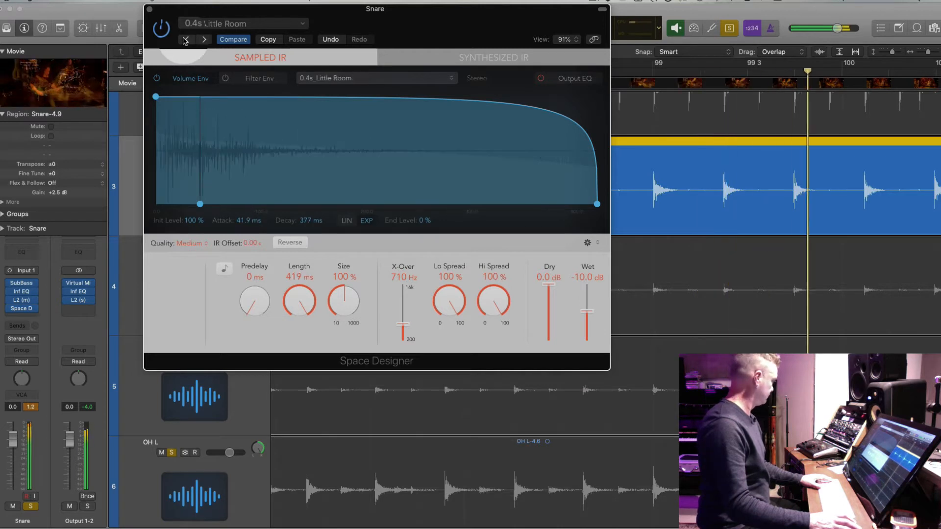
click(186, 40)
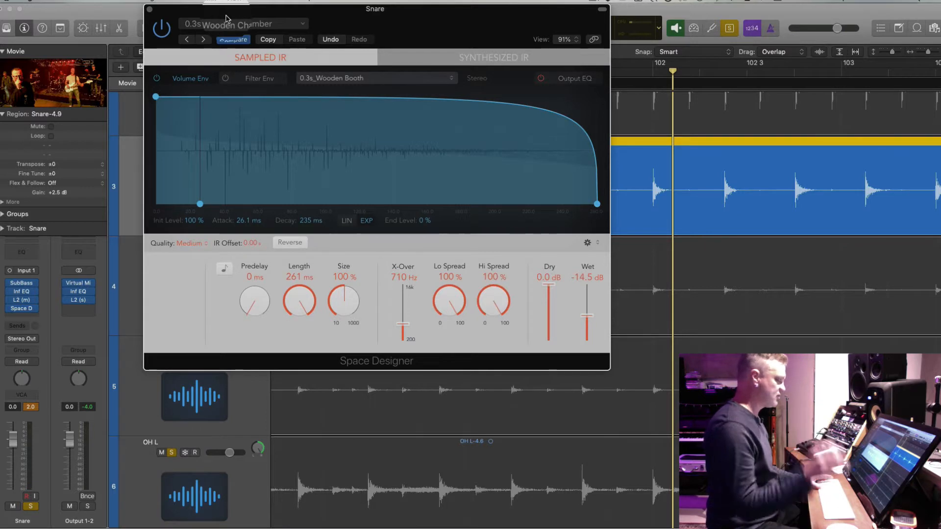
Raise Space Designer's Wet level to -11.5 dB during playback, compare the snare with the reverb bypassed, and close its window.
key(space)
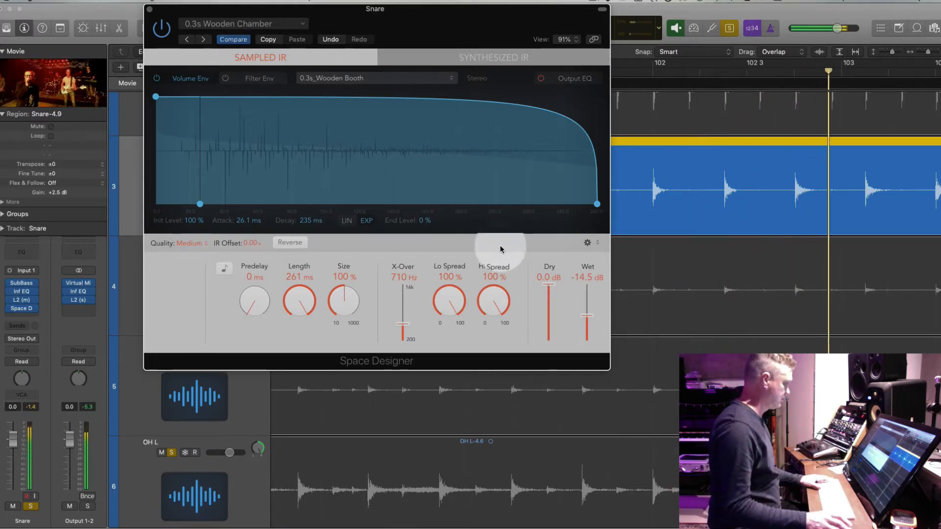
drag(587, 316, 589, 312)
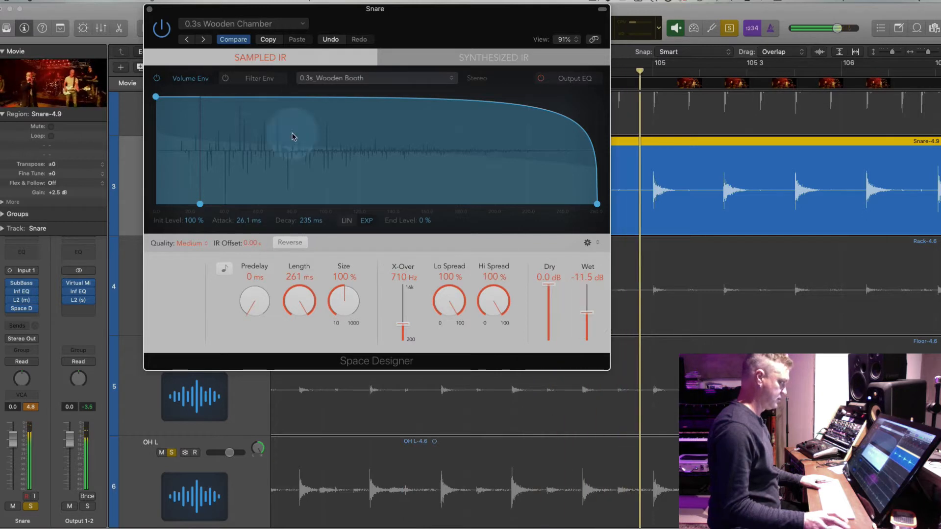
click(161, 29)
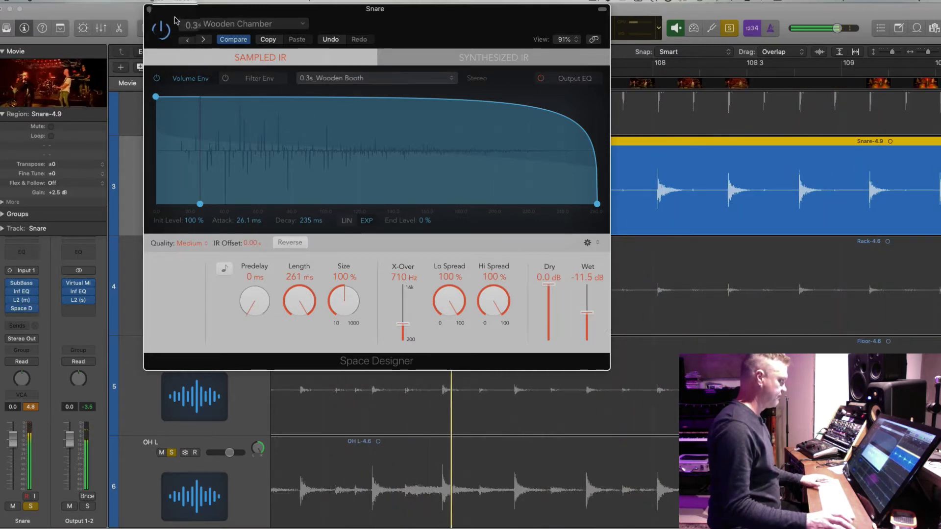
click(150, 11)
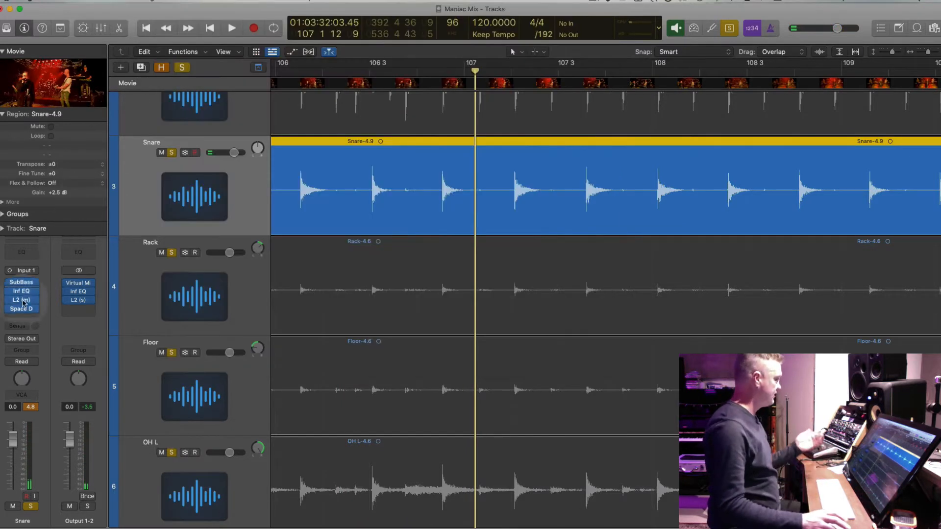
Add a Bus 1 send to the Snare and insert ChromaVerb on the Aux 1 channel.
click(17, 326)
mouse_move(58, 334)
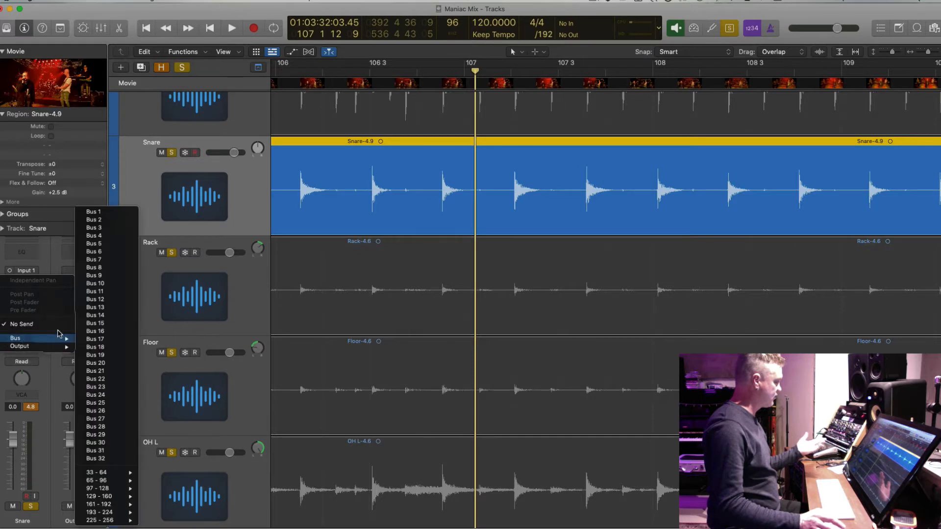
click(107, 210)
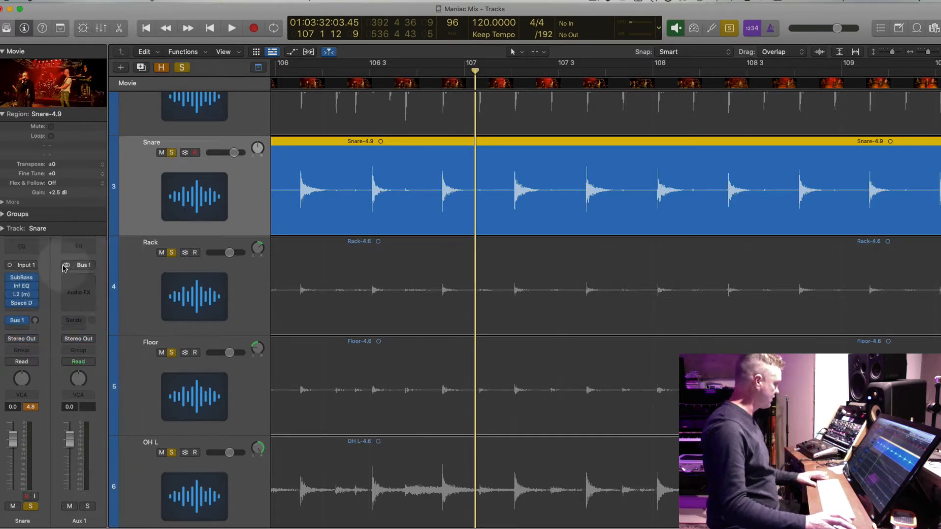
click(92, 281)
mouse_move(98, 437)
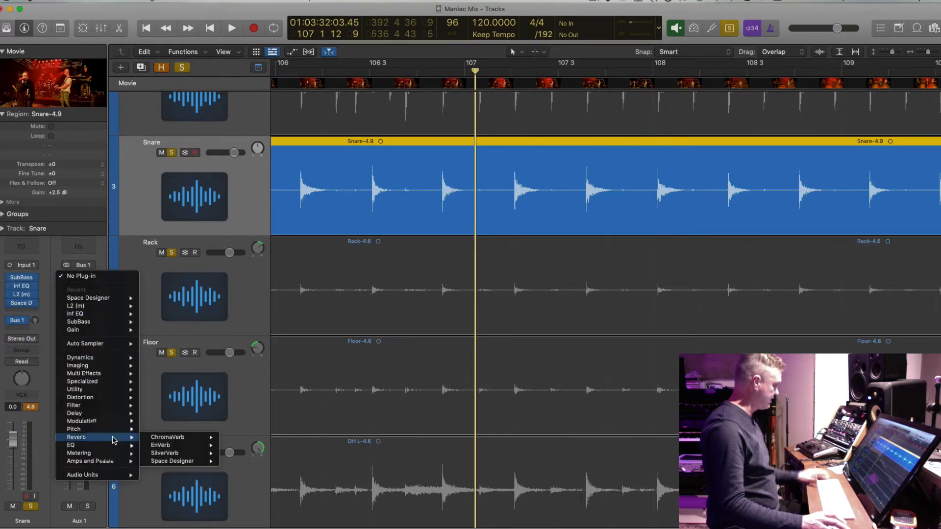
mouse_move(206, 437)
click(240, 437)
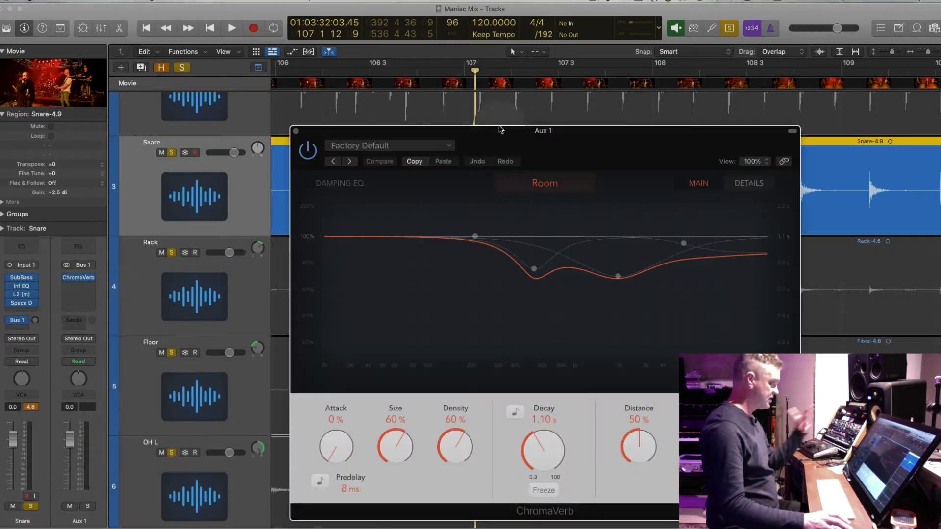
Move the ChromaVerb window up and load the Chambers preset Dirty Chamber.
drag(513, 134, 477, 53)
click(350, 65)
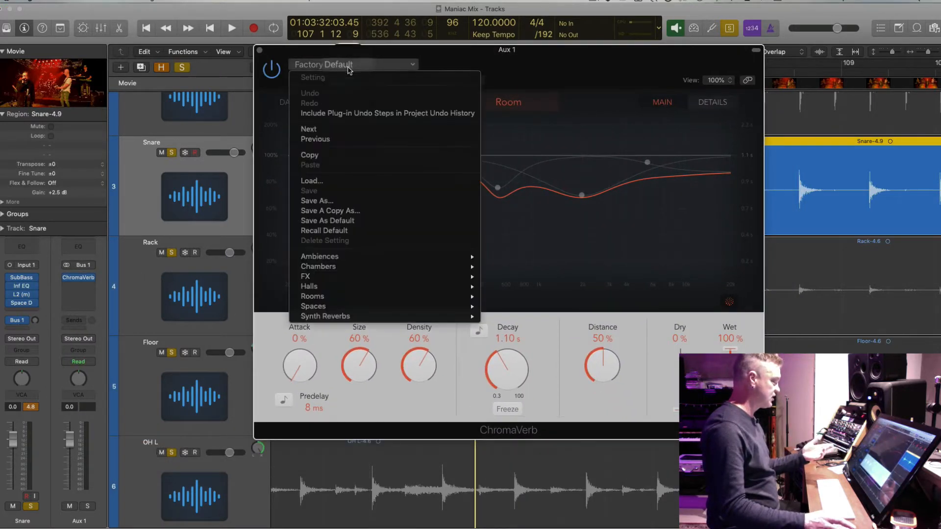
mouse_move(477, 265)
click(529, 267)
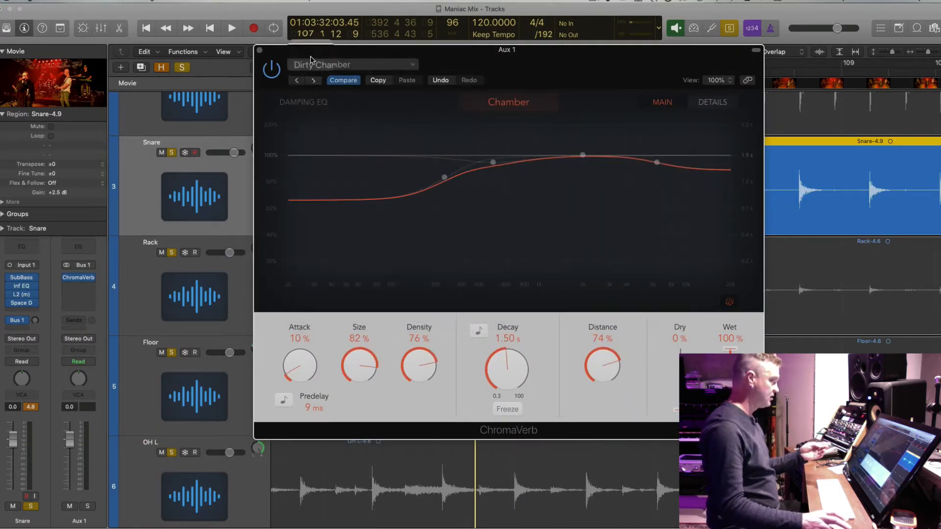
Cut the second bell band of ChromaVerb's output EQ by 3.5 dB at 1060 Hz with a Q of 0.98.
click(713, 102)
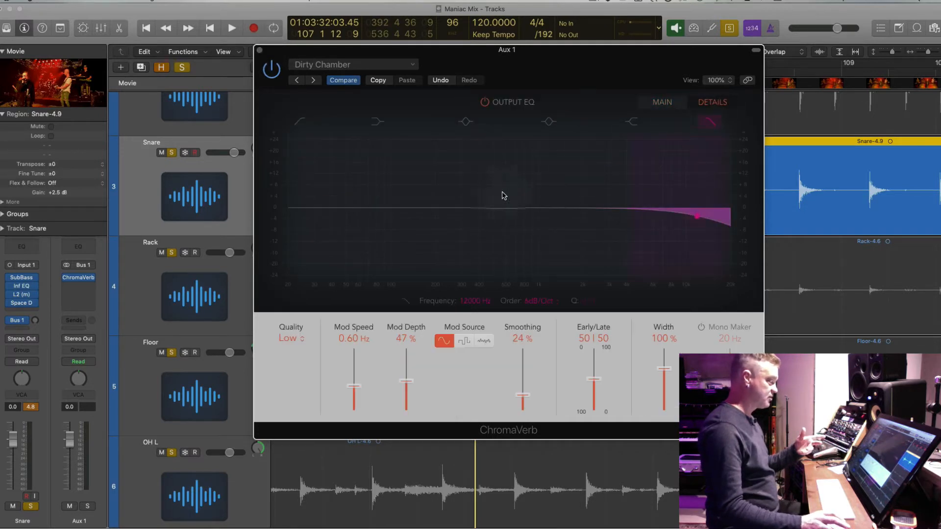
click(548, 122)
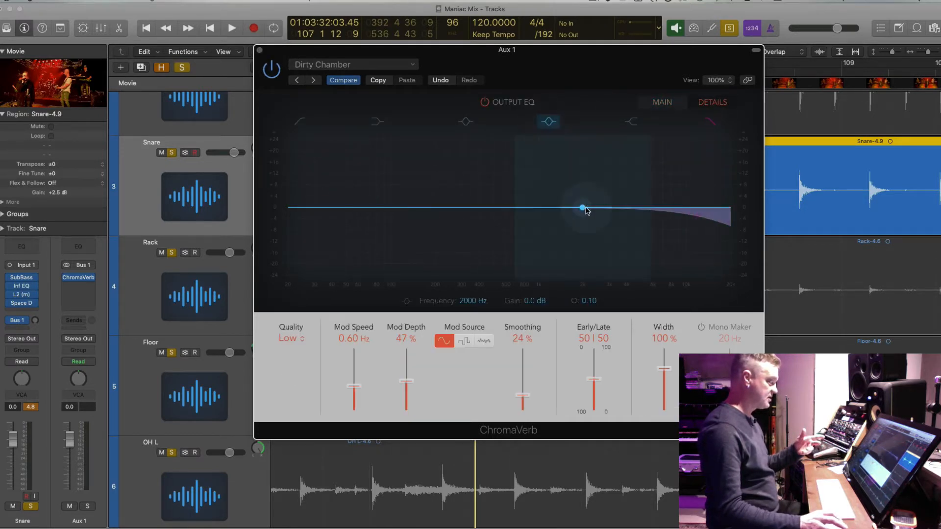
drag(585, 207, 544, 214)
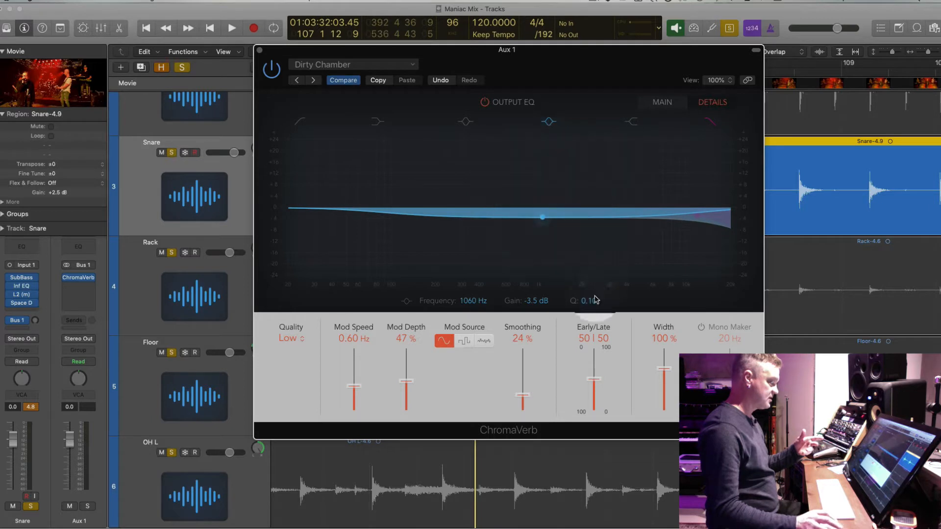
drag(591, 301, 591, 296)
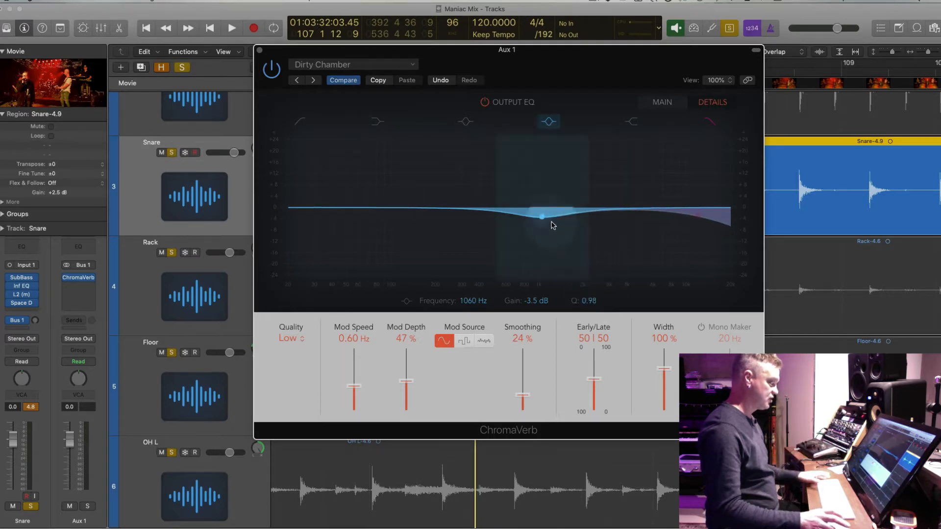
During playback, raise the Snare's Bus 1 send, refine the ChromaVerb EQ cut to -4.0 dB at 970 Hz, and close the plug-in.
key(space)
drag(37, 322, 32, 284)
mouse_move(540, 218)
mouse_down()
mouse_move(540, 161)
mouse_move(535, 220)
mouse_up()
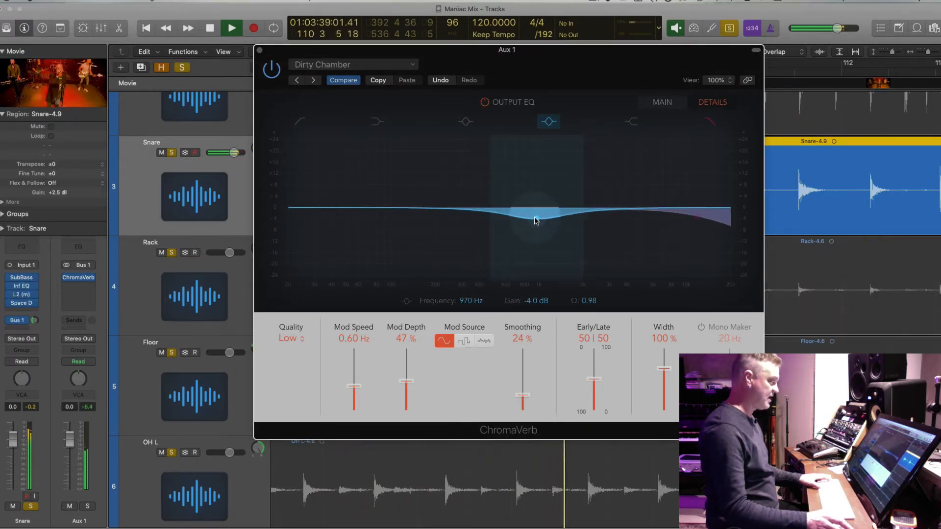
click(259, 50)
key(space)
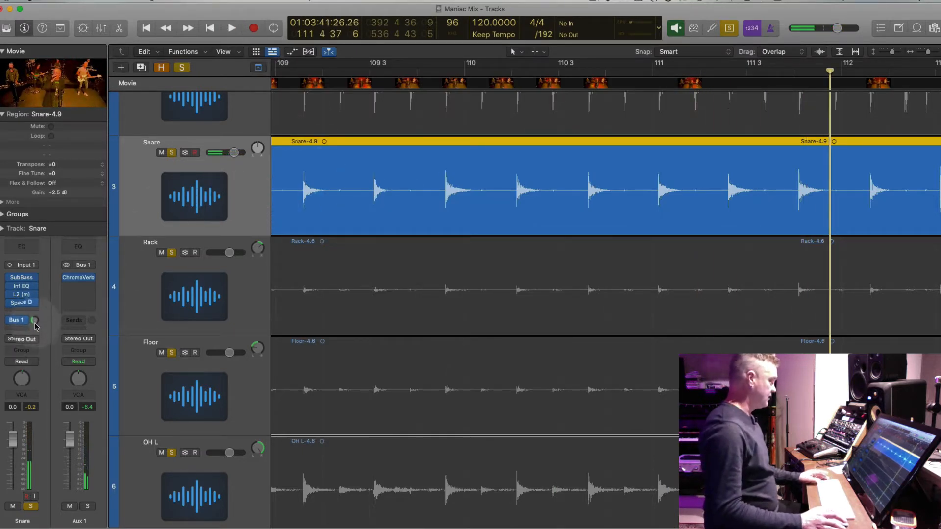
Select the Rack track's region and move the playhead from the project start to bar 13.
click(246, 267)
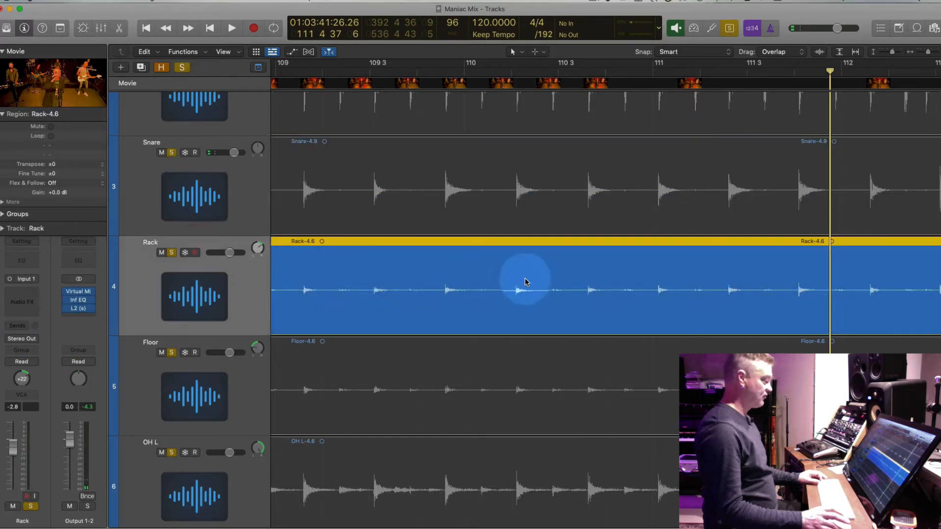
key(comma)
key(comma)
key(super+Left)
key(super+Left)
key(super+Left)
key(super+Left)
key(super+Left)
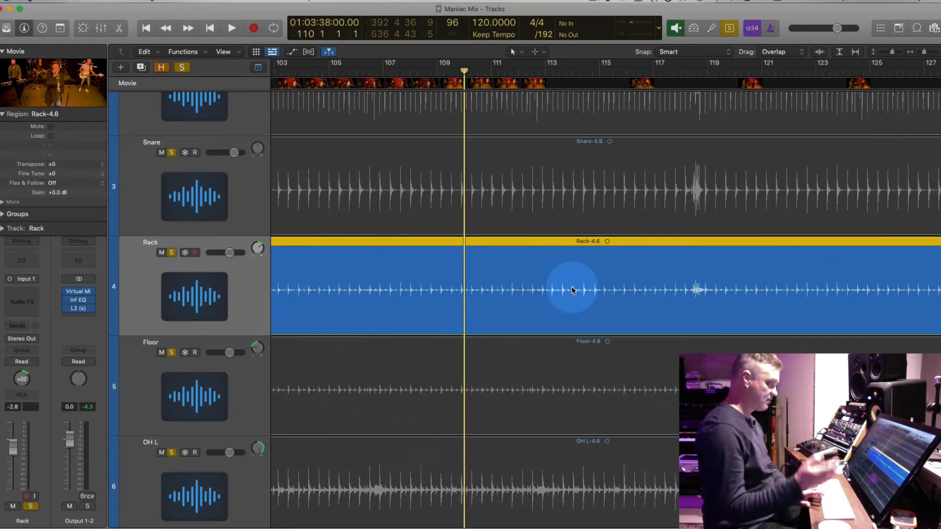
key(Return)
key(period)
key(period)
key(period)
key(period)
key(period)
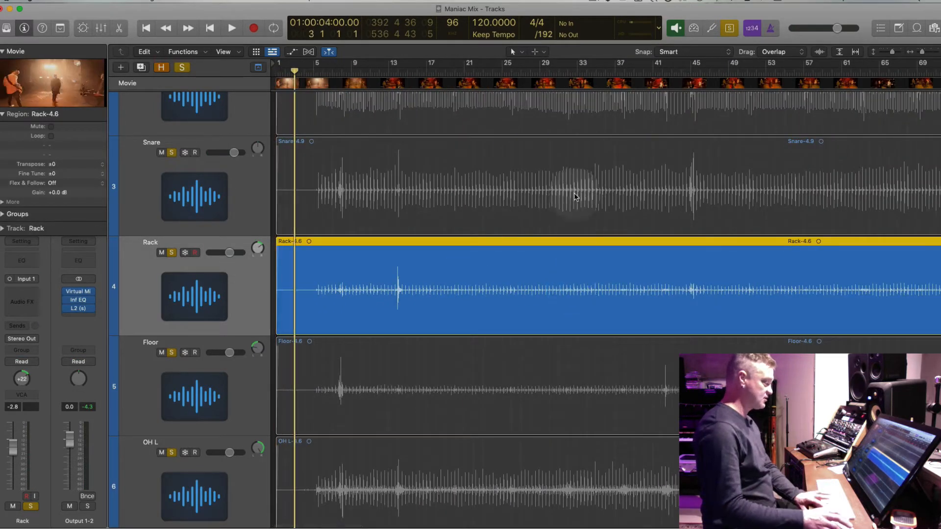
key(period)
key(period)
key(period)
key(period)
key(period)
key(period)
key(period)
key(super+Left)
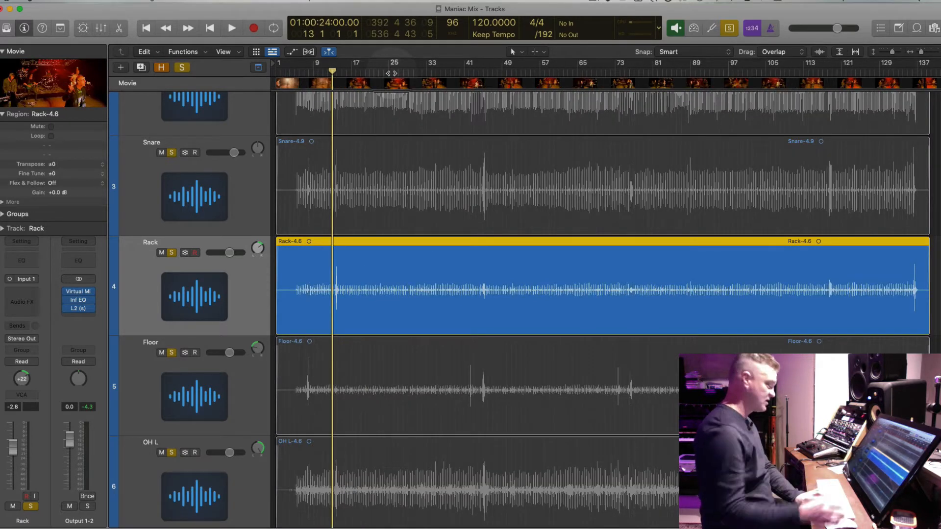
Play the Rack track up close through the tom hit just before bar 14, and stop playback.
key(super+Right)
key(super+Right)
key(super+Right)
key(super+Right)
key(super+Right)
key(super+Right)
key(super+Right)
key(super+Right)
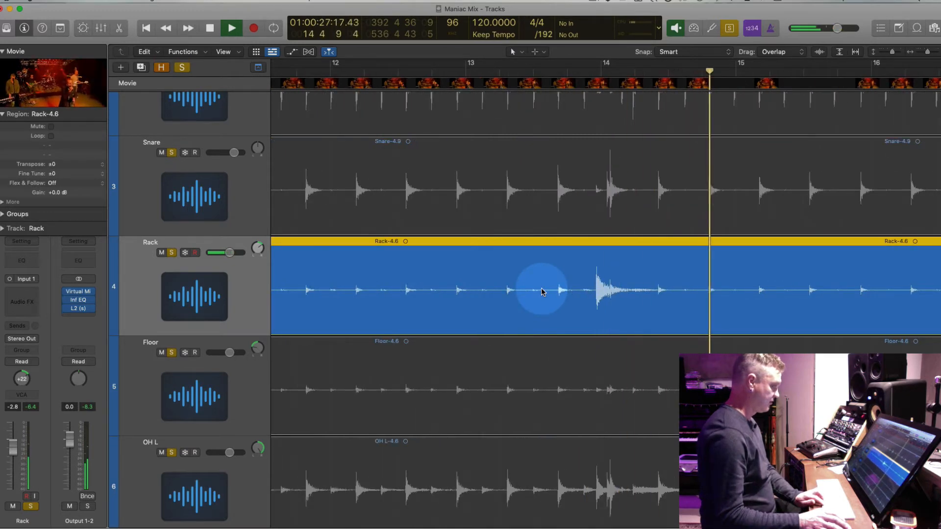
key(super+Left)
key(super+Left)
key(super+Left)
key(super+Left)
key(super+Left)
key(super+Left)
key(space)
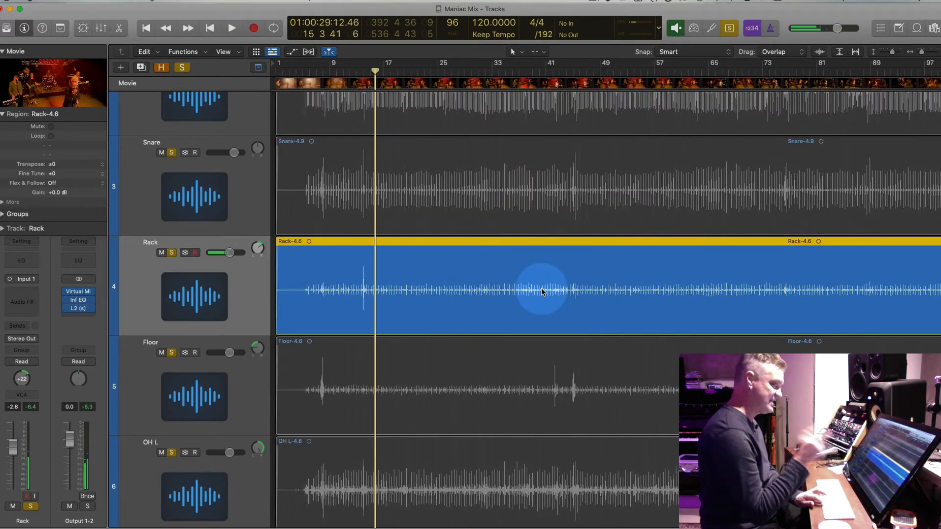
Reduce the track heights, select the Floor region and move the playhead back to bar 7.
key(super+Up)
key(super+Up)
key(super+Left)
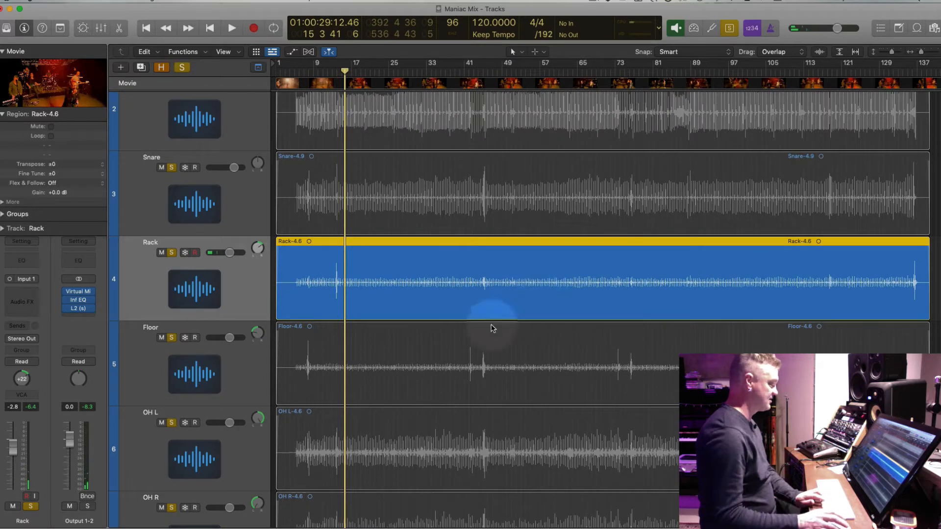
click(417, 365)
key(comma)
key(comma)
key(comma)
key(comma)
key(comma)
key(comma)
key(comma)
key(comma)
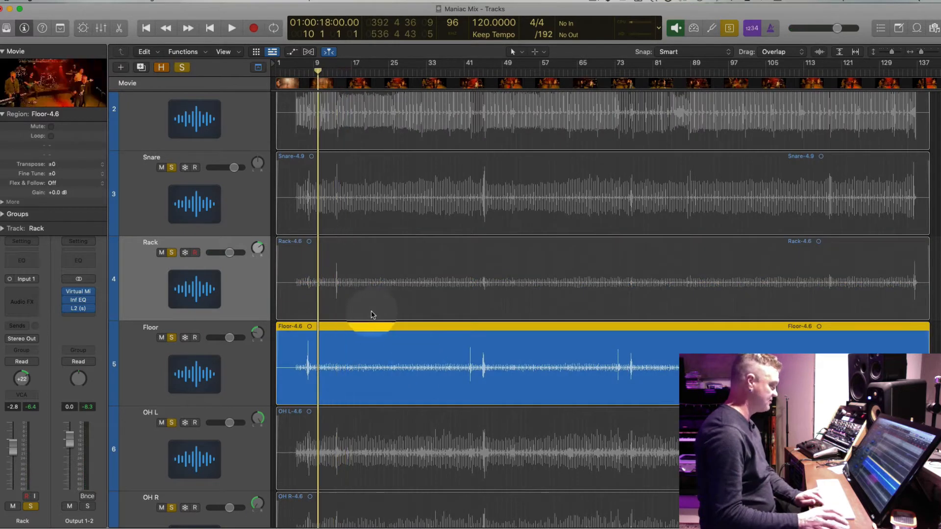
Select the Rack region again and move the playhead to bar 12.
click(347, 279)
key(super+Right)
key(super+Right)
key(super+Right)
key(super+Right)
key(super+Right)
key(super+Right)
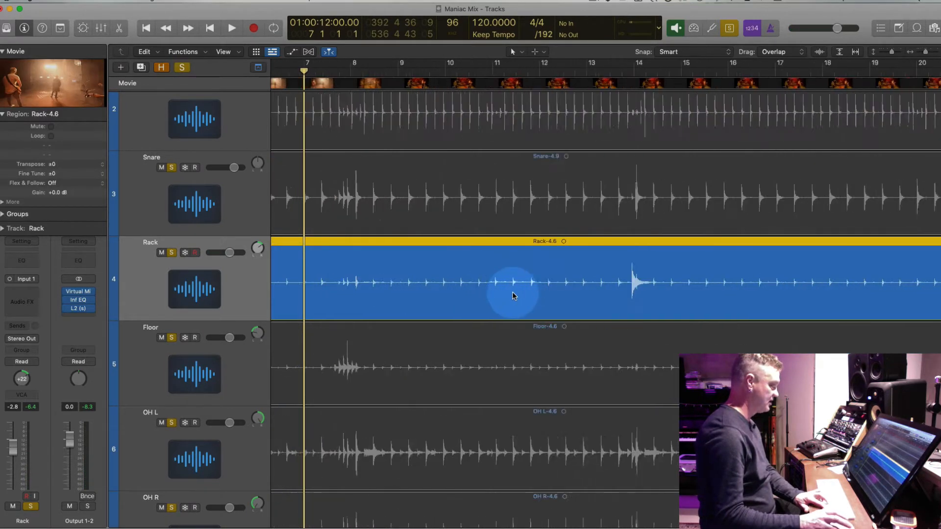
key(period)
key(period)
key(period)
key(period)
key(period)
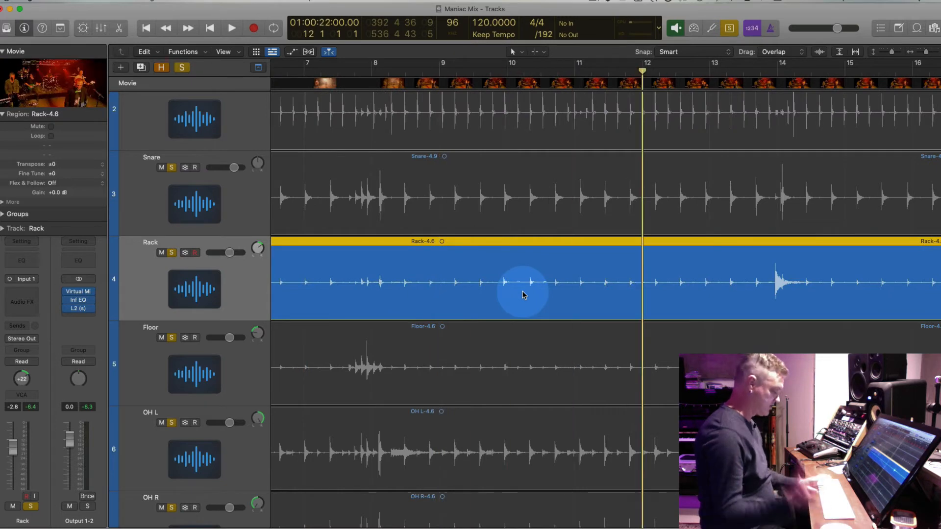
Mute the whole Rack region, keeping the tom hit before bar 14 in close view.
key(super+Right)
key(super+Right)
key(super+Right)
key(super+Down)
key(super+Down)
key(super+Down)
key(super+Down)
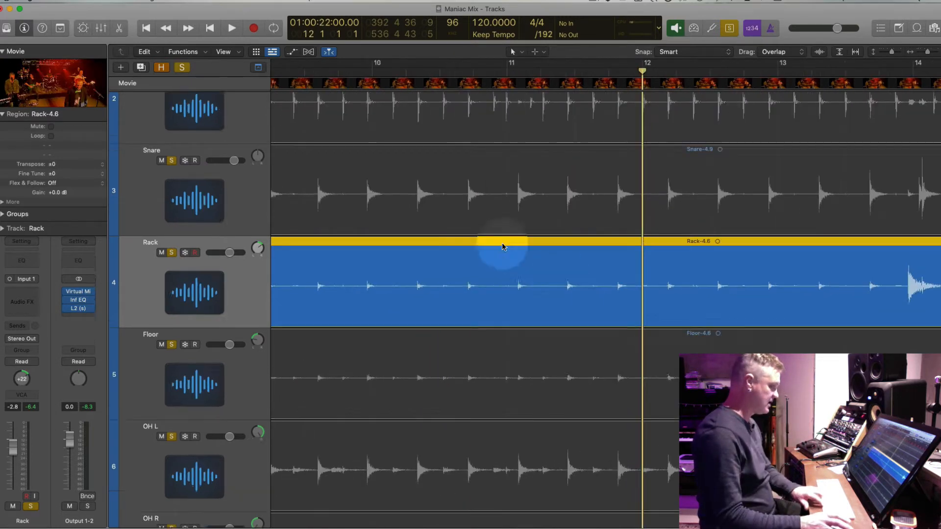
scroll(589, 300, right, 4)
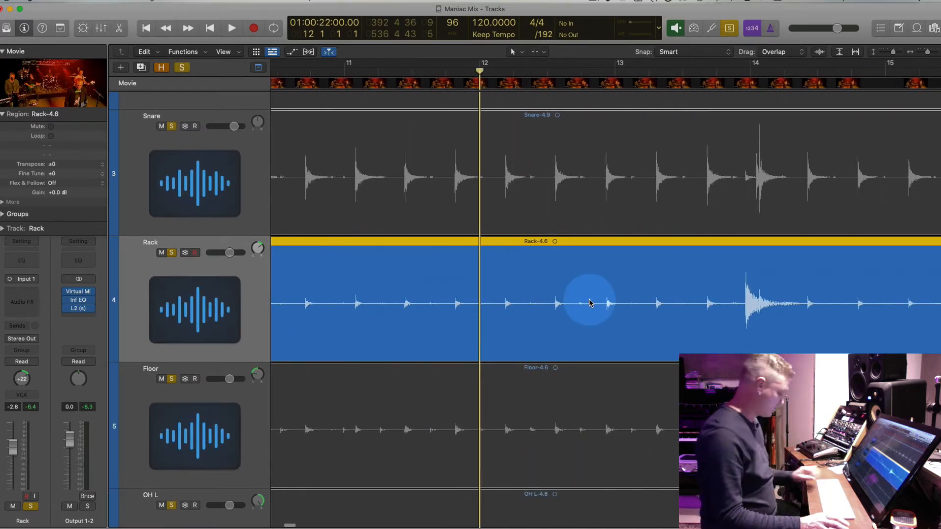
key(ctrl+m)
Split the muted Rack region right before the tom hit ahead of bar 14 and unmute the part from the hit onward.
scroll(589, 302, right, 4)
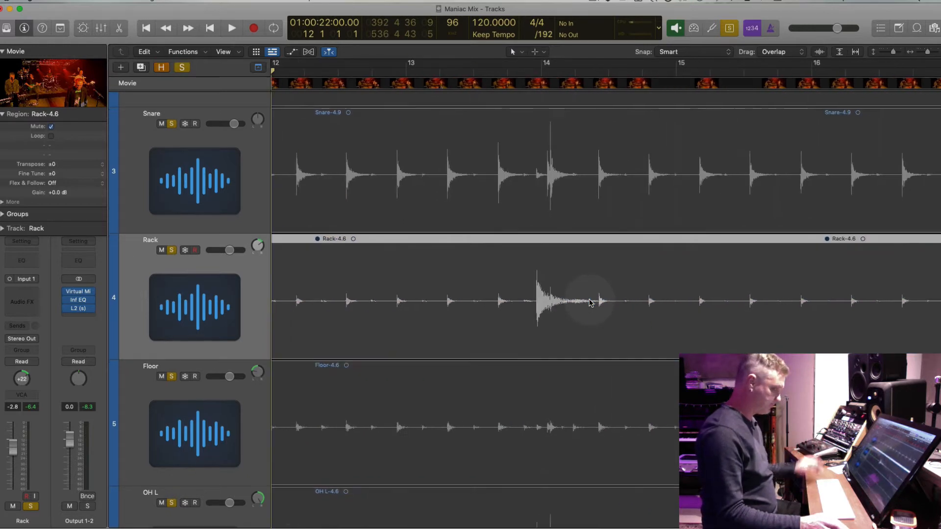
click(535, 310)
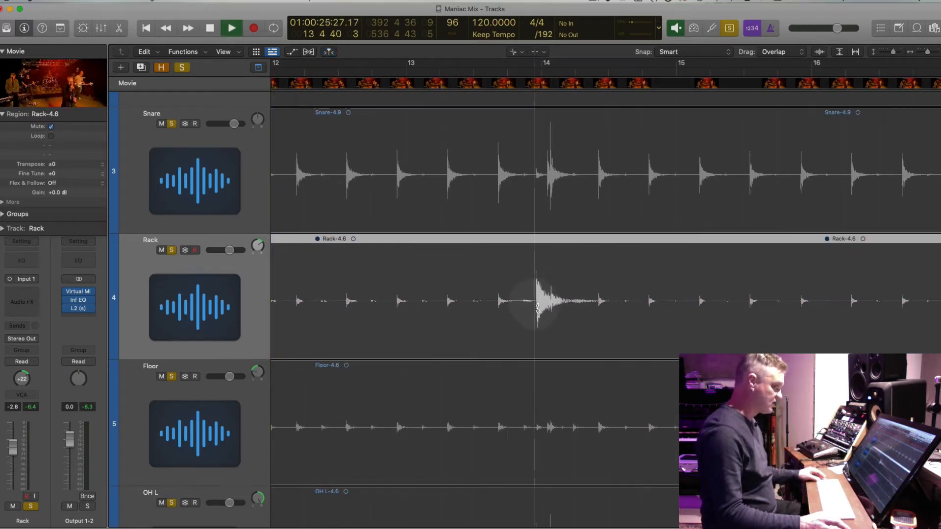
drag(537, 308, 594, 289)
key(ctrl+m)
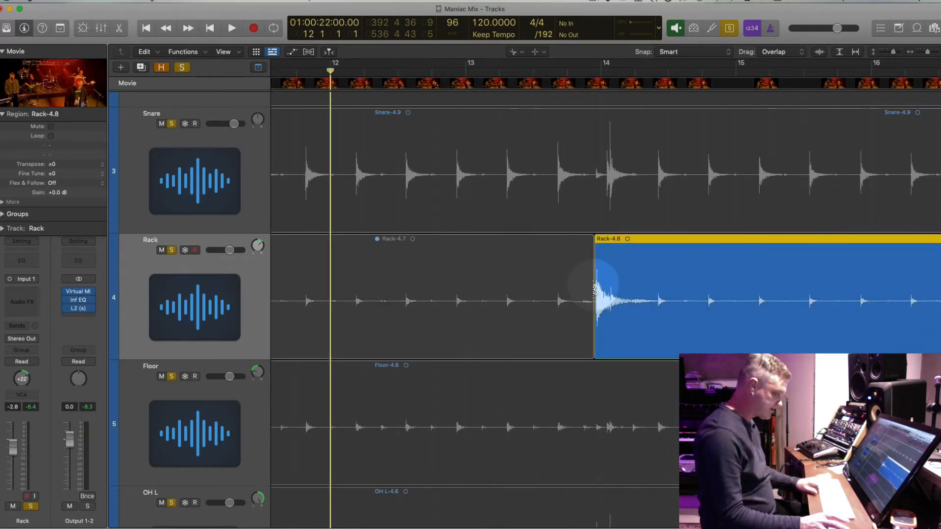
Split the Rack region after the tom hit near bar 14 has decayed and mute the remainder.
drag(607, 308, 658, 312)
key(ctrl+m)
Isolate the final Rack tom hit between bars 136 and 137 by splitting before and after it, keeping only the hit unmuted.
scroll(659, 311, right, 10)
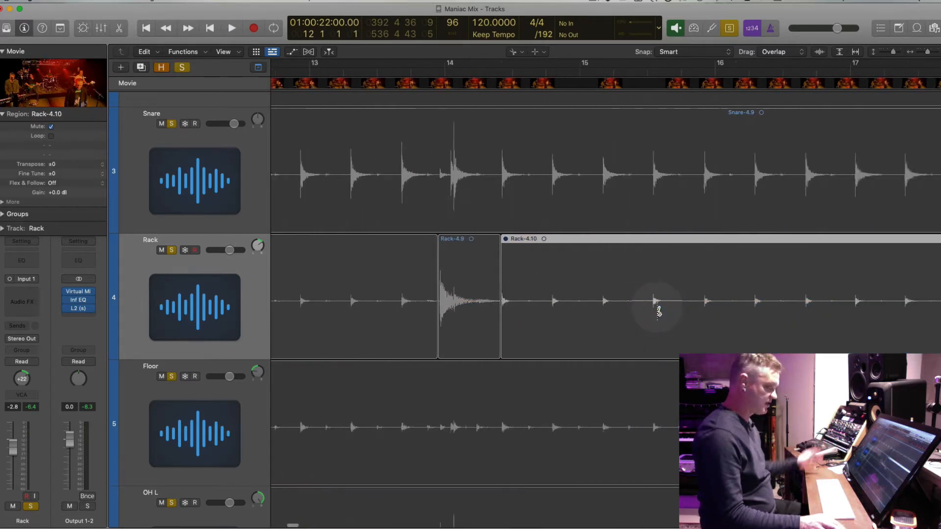
scroll(658, 312, right, 20)
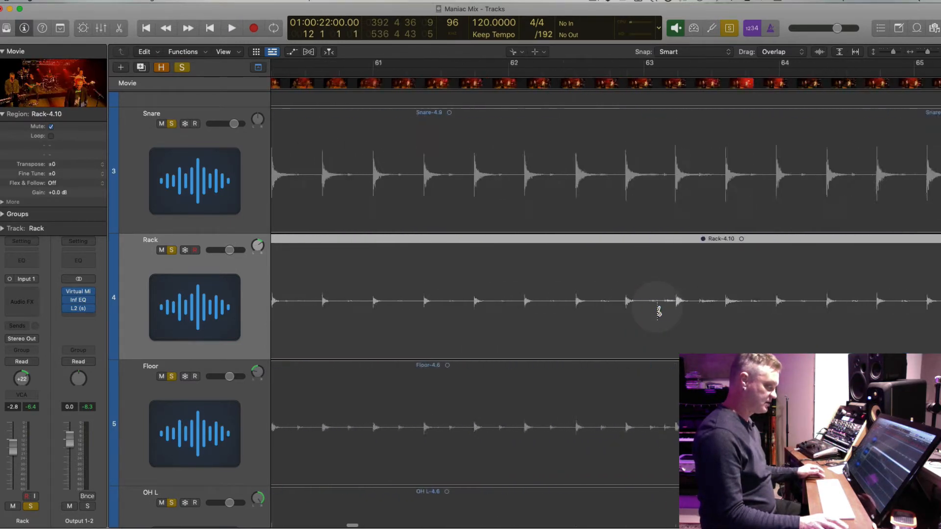
scroll(658, 312, right, 17)
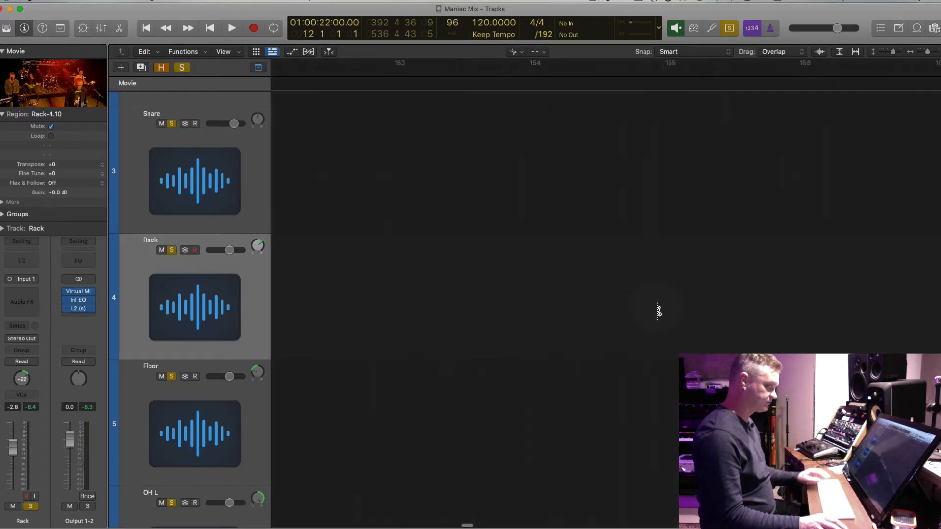
scroll(658, 312, left, 4)
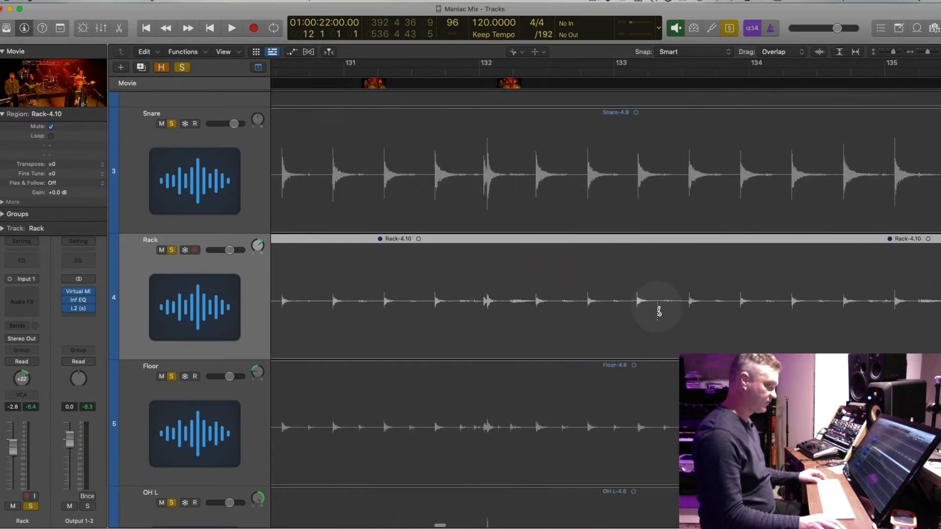
scroll(658, 312, right, 2)
click(719, 314)
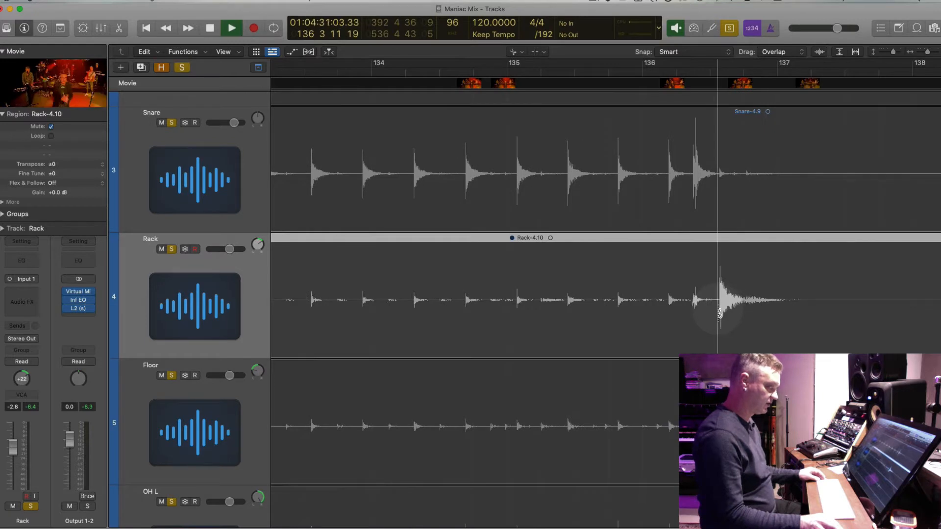
scroll(719, 313, right, 2)
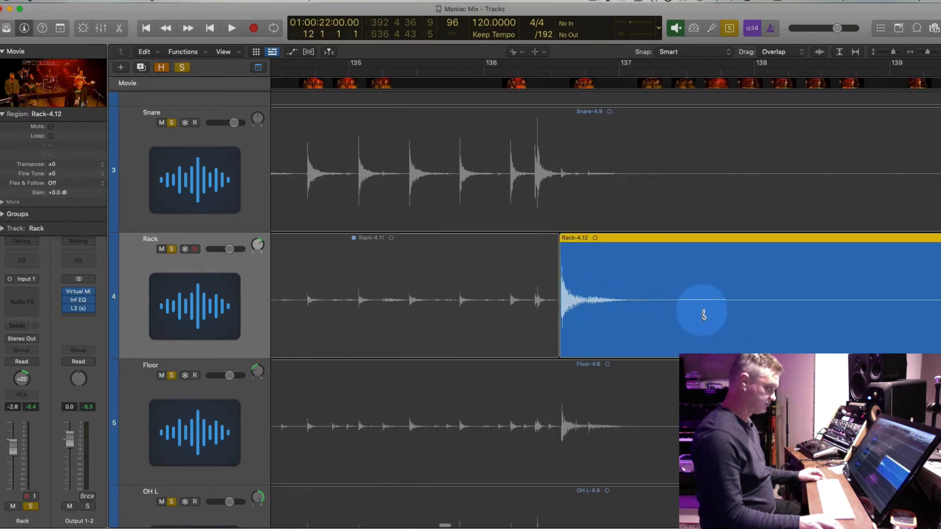
click(658, 314)
key(ctrl+m)
Select all Rack regions across the song, expand the additional region parameters with the fade settings, and clear the selection.
key(super+Left)
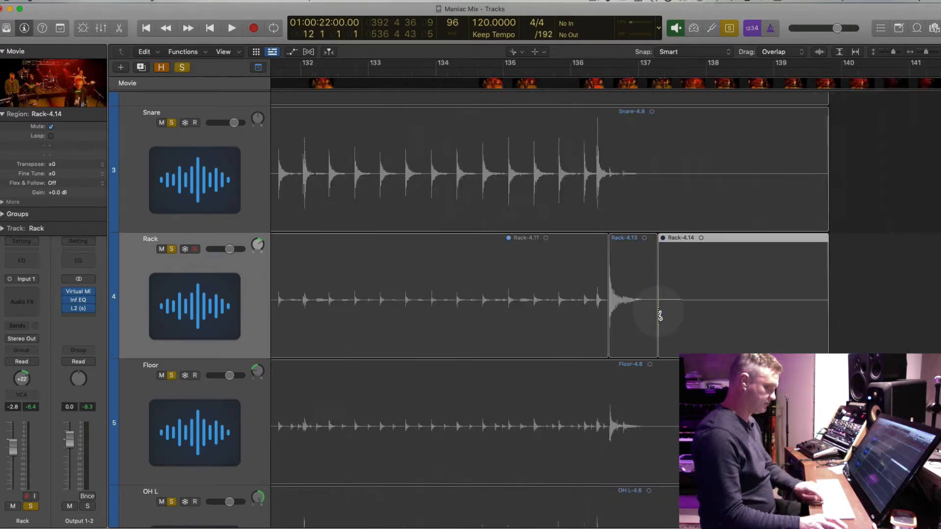
key(super+Left)
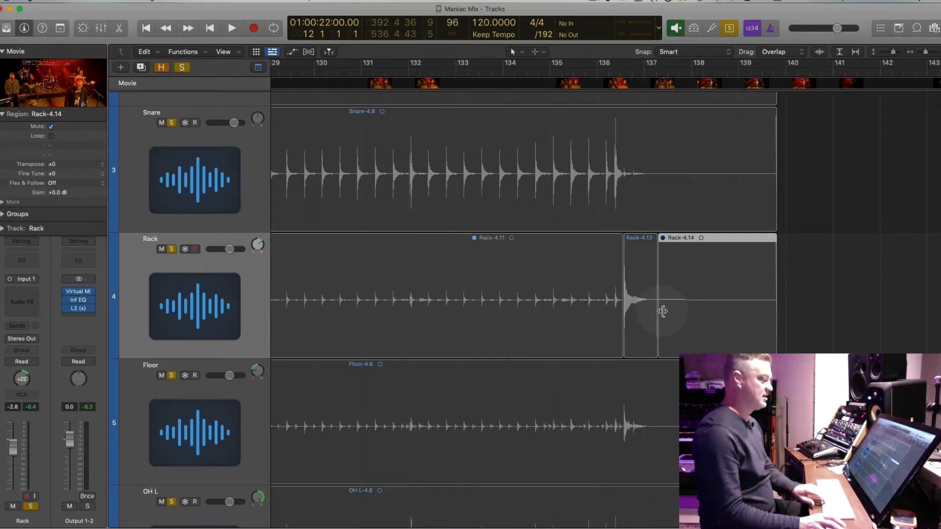
key(super+Left)
key(super+Left)
key(super+Left)
key(super+Up)
key(super+Up)
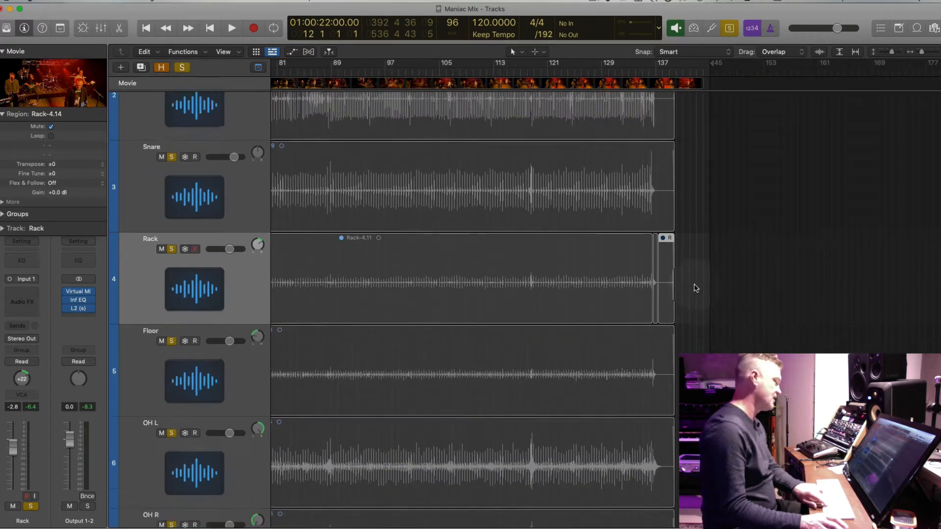
key(super+Left)
scroll(690, 287, left, 1)
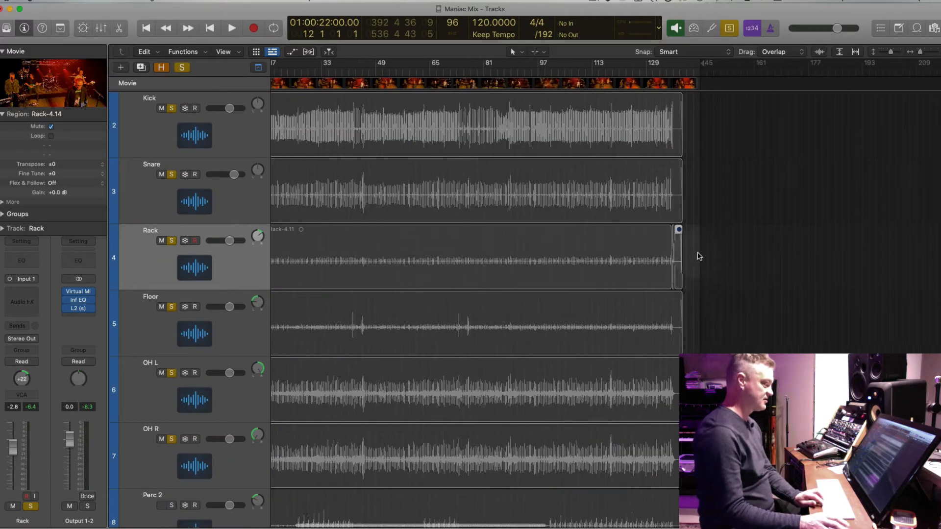
drag(699, 256, 239, 262)
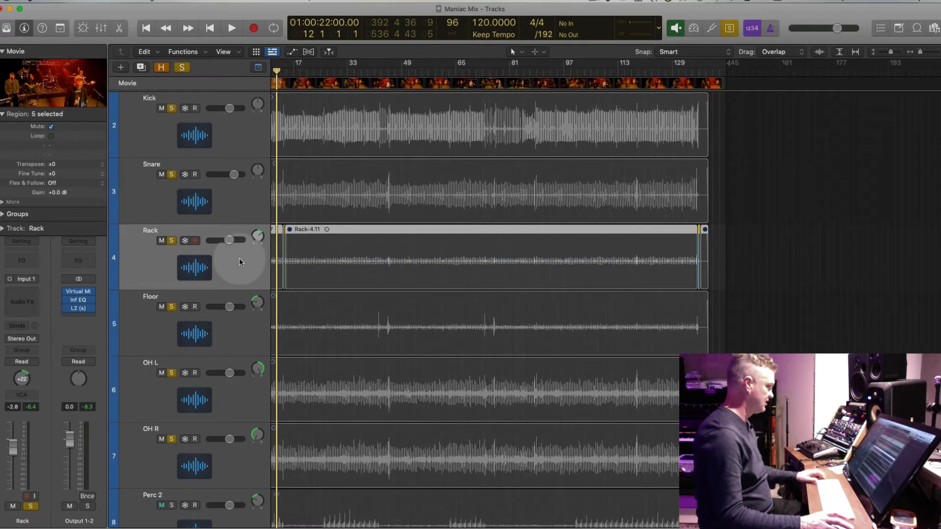
click(3, 202)
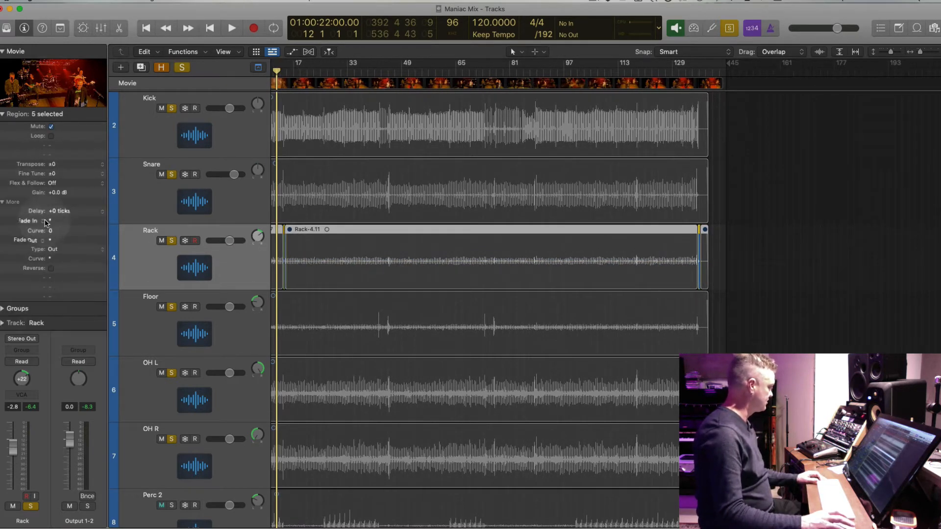
click(720, 261)
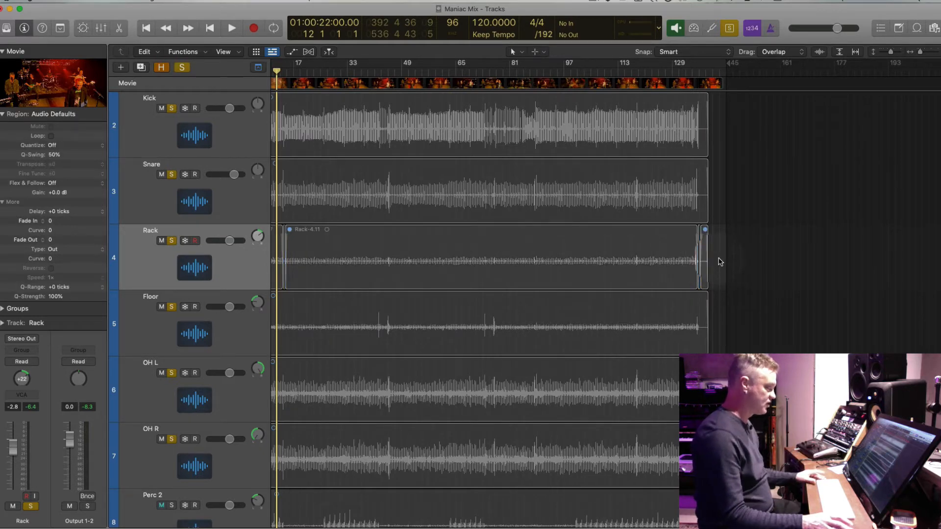
Select the Floor region and return the playhead to the start of the project.
click(341, 323)
key(super+Right)
key(super+Right)
key(super+Right)
key(super+Right)
key(super+Right)
key(super+Right)
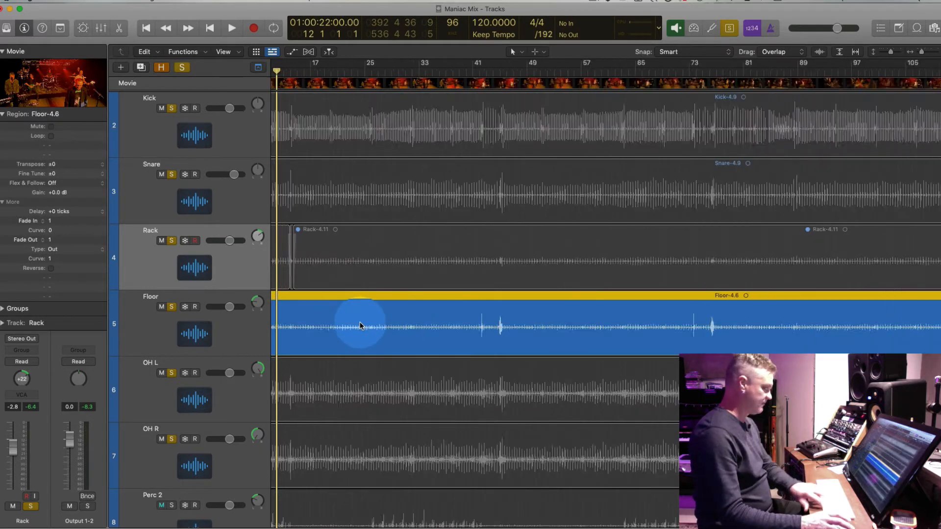
key(Return)
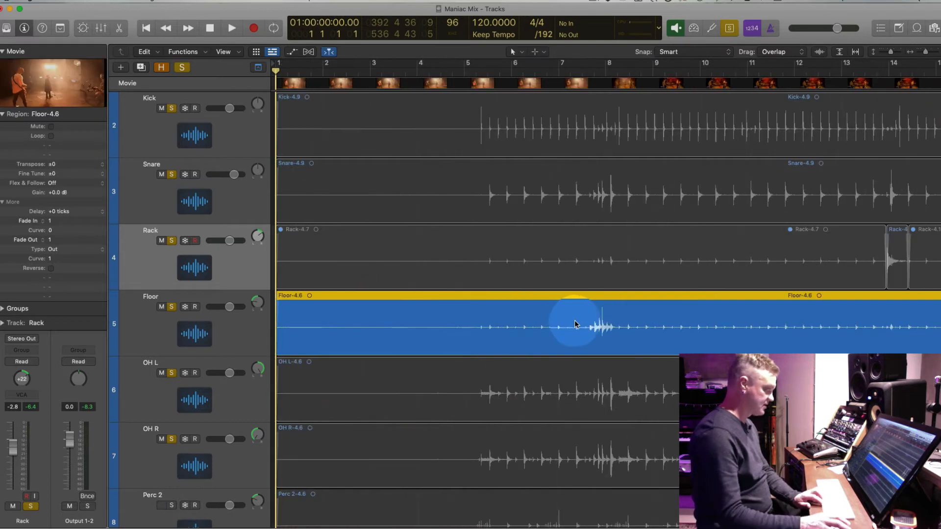
Audition the floor tom fill between bars 7 and 8 repeatedly to find where it starts and ends.
click(582, 71)
key(space)
key(super+Right)
key(super+Right)
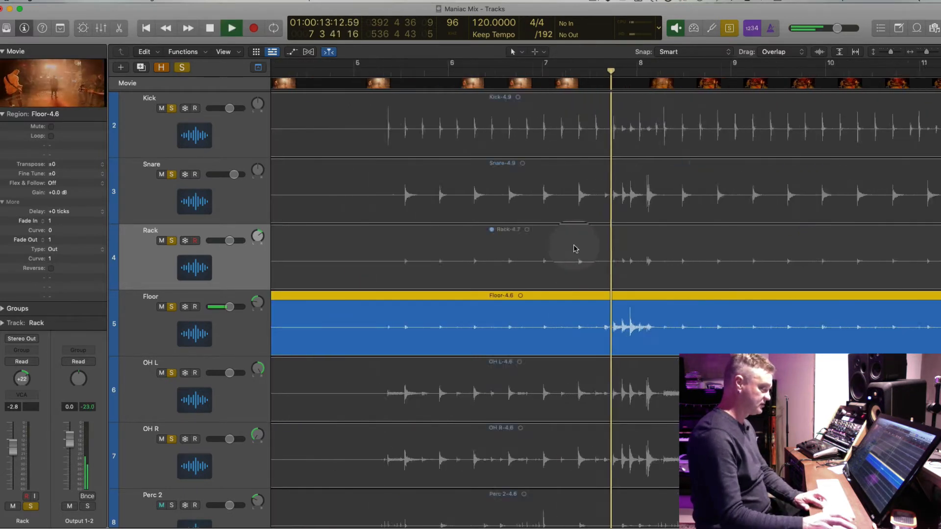
scroll(574, 255, right, 3)
key(space)
key(space)
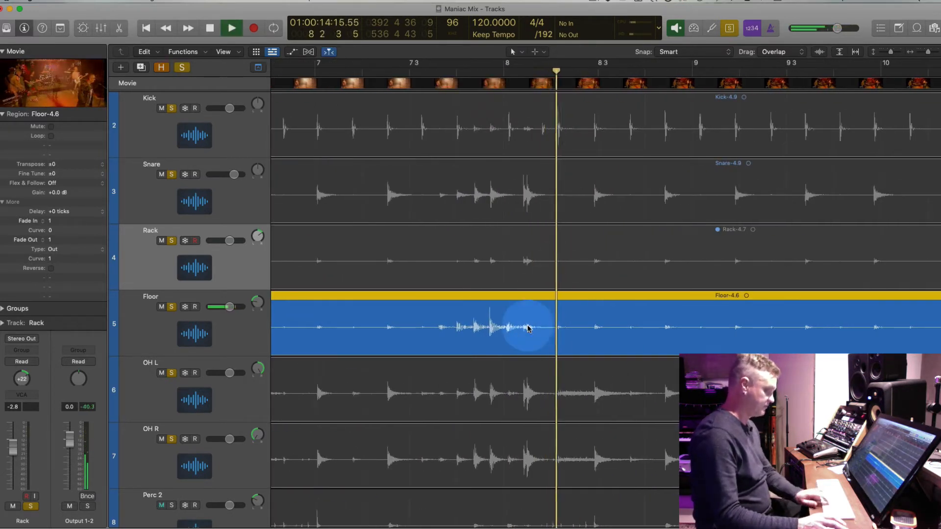
key(space)
key(space)
key(super+Down)
key(super+Down)
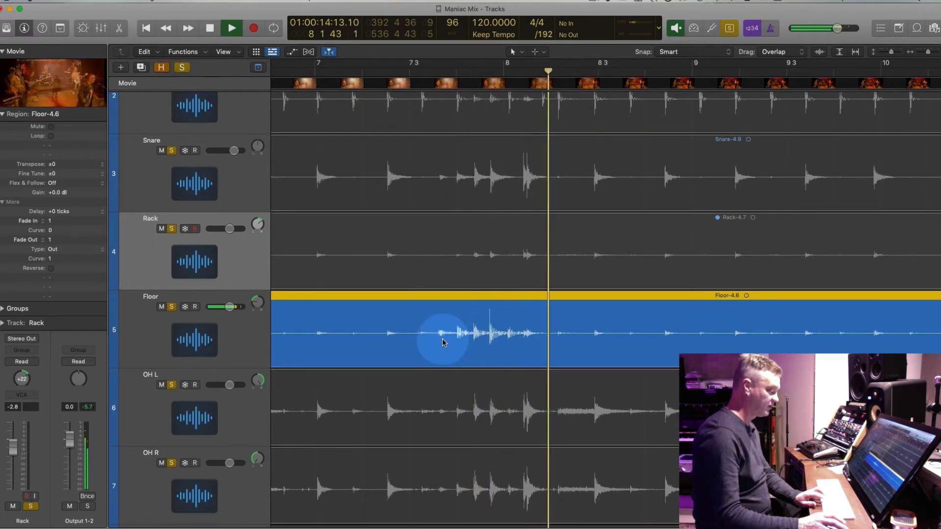
key(space)
Switch to the Scissors tool and mute the whole Floor region.
key(t)
key(i)
key(space)
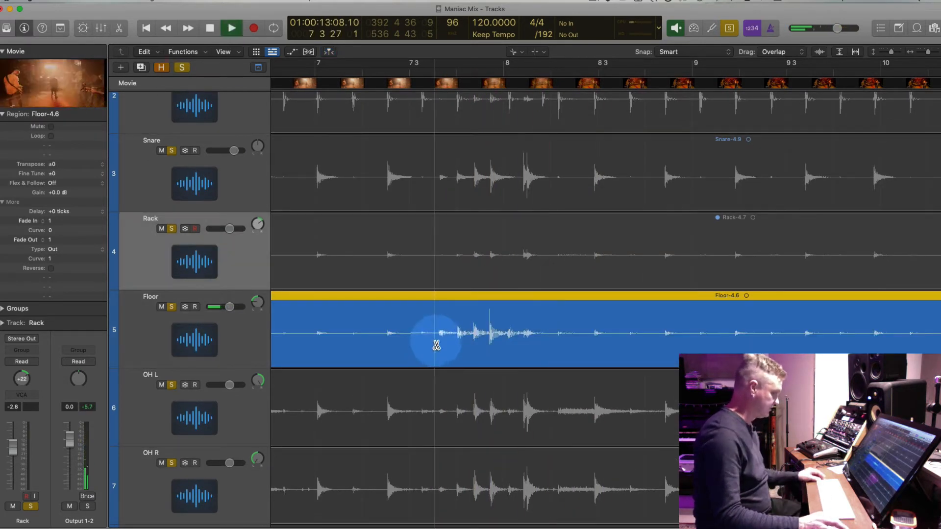
click(437, 342)
key(space)
key(ctrl+m)
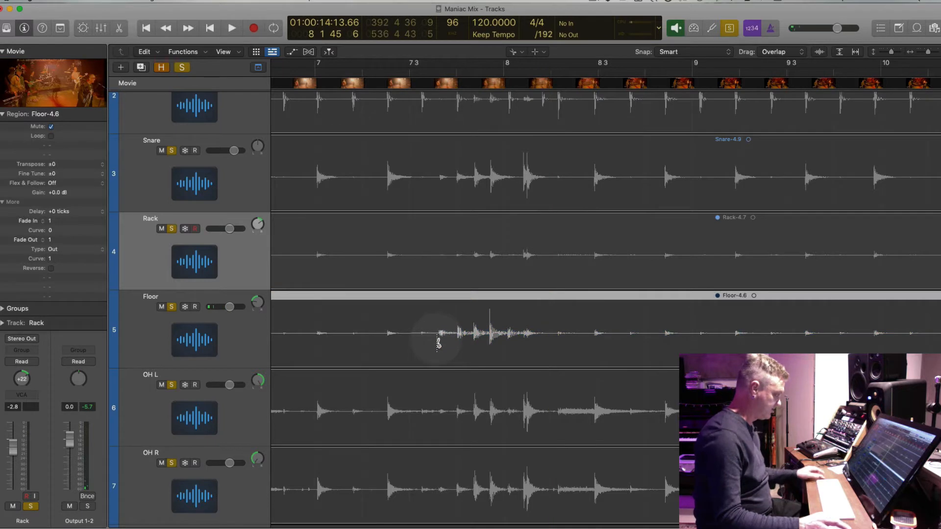
Split the Floor region right before the tom fill ahead of bar 8 and at its end just after bar 8, leaving only the fill unmuted.
click(437, 343)
key(ctrl+m)
click(522, 344)
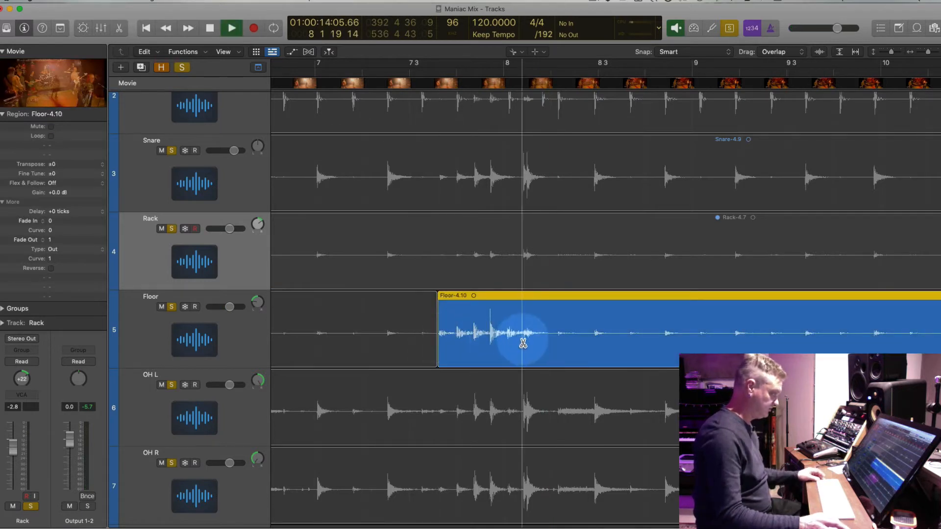
key(space)
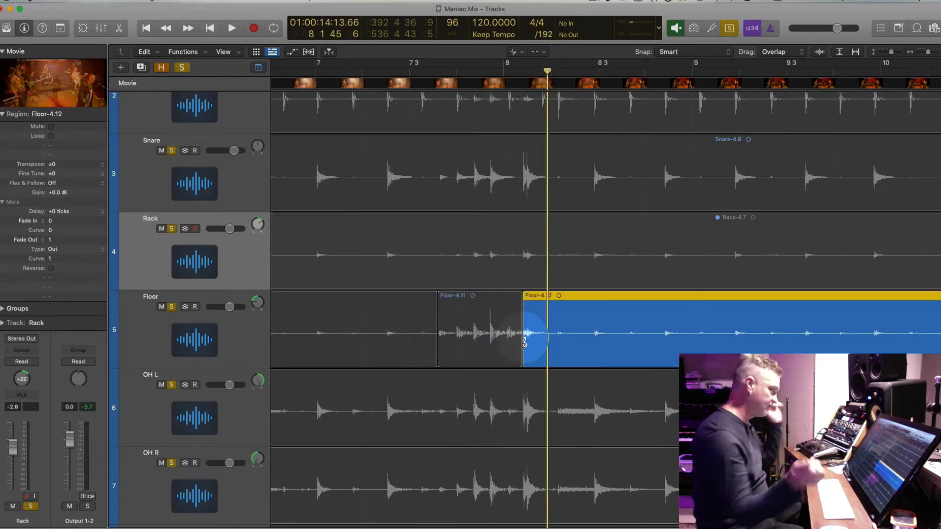
key(ctrl+m)
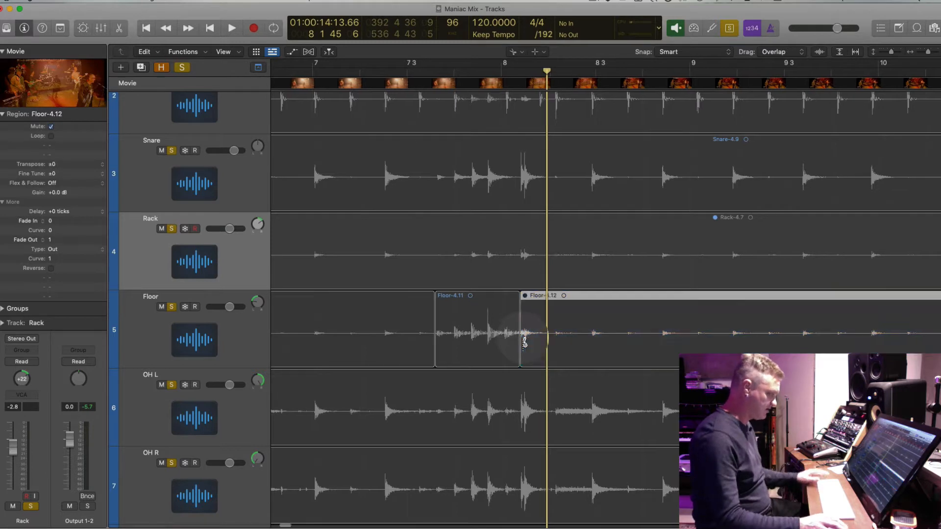
Isolate the floor tom hit just before 42 3 by splitting the Floor region before and after it, keeping only the hit unmuted.
scroll(524, 342, right, 10)
scroll(524, 342, right, 10)
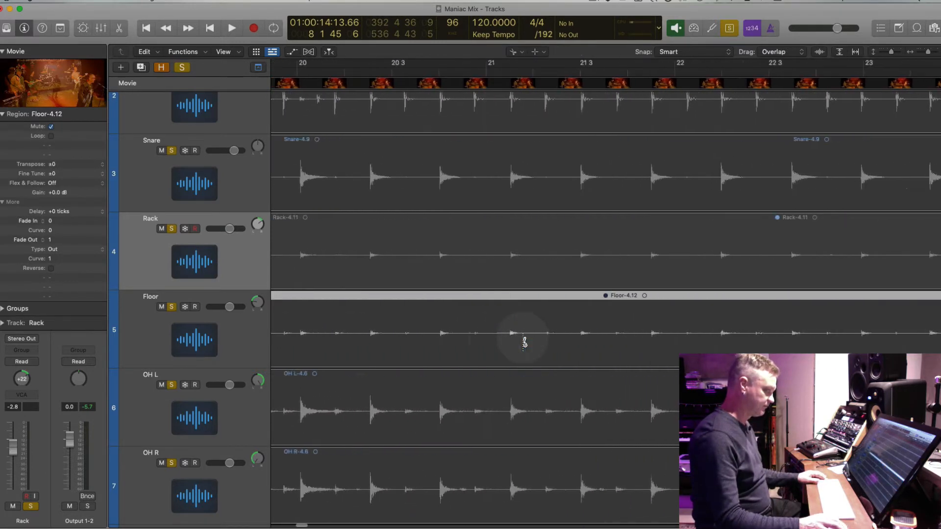
scroll(524, 342, right, 12)
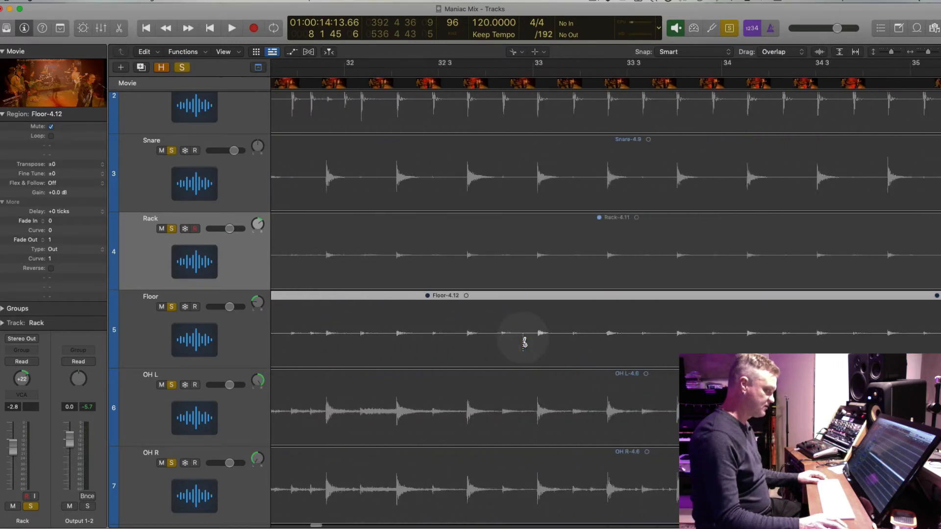
scroll(524, 342, right, 5)
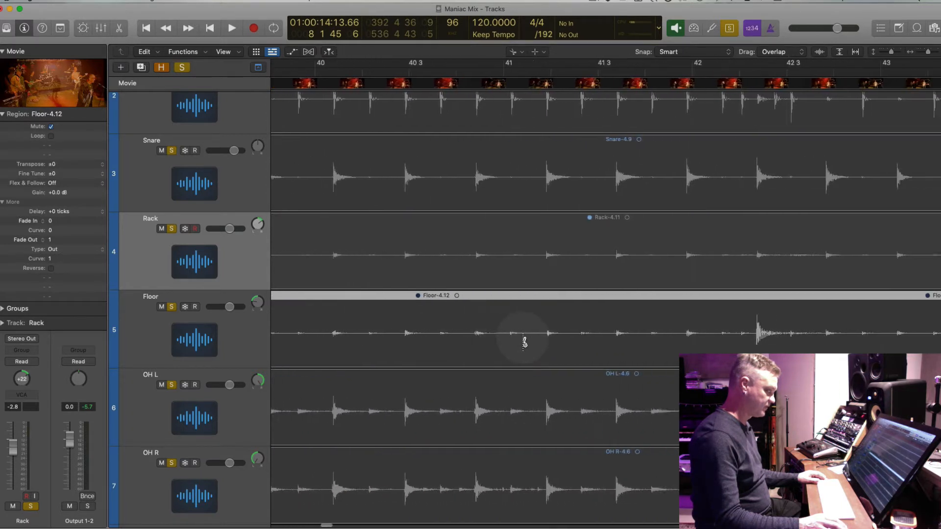
click(543, 342)
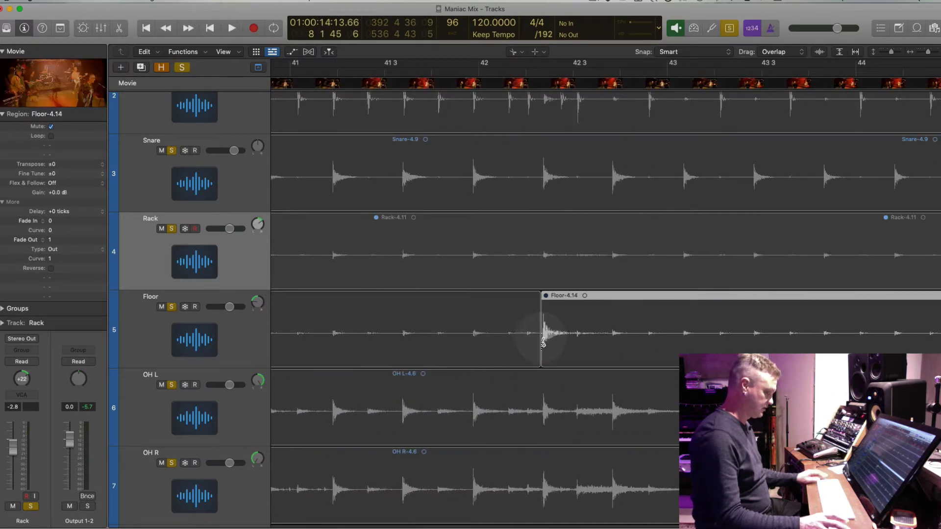
key(ctrl+m)
scroll(543, 342, right, 1)
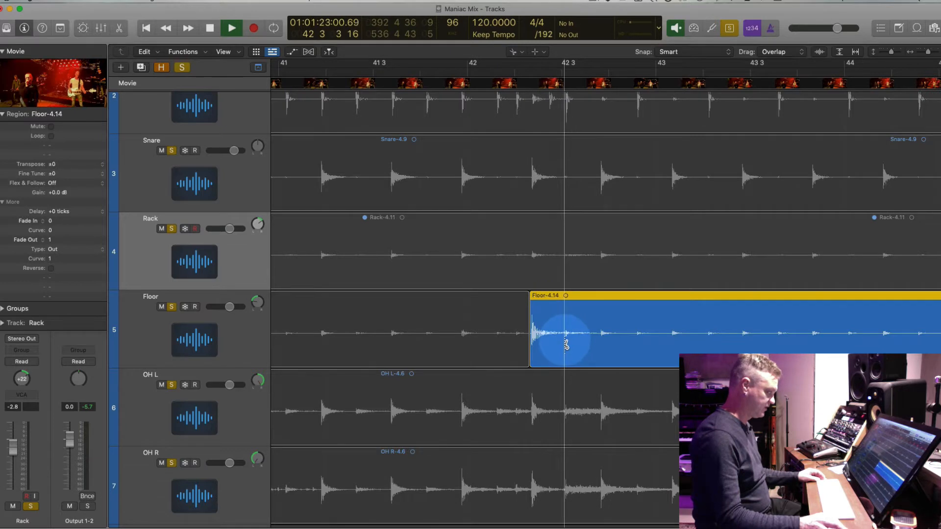
click(565, 344)
key(ctrl+m)
Isolate the floor tom fill around bar 45 by splitting the Floor region at its start and end, keeping only the fill unmuted.
scroll(566, 344, right, 10)
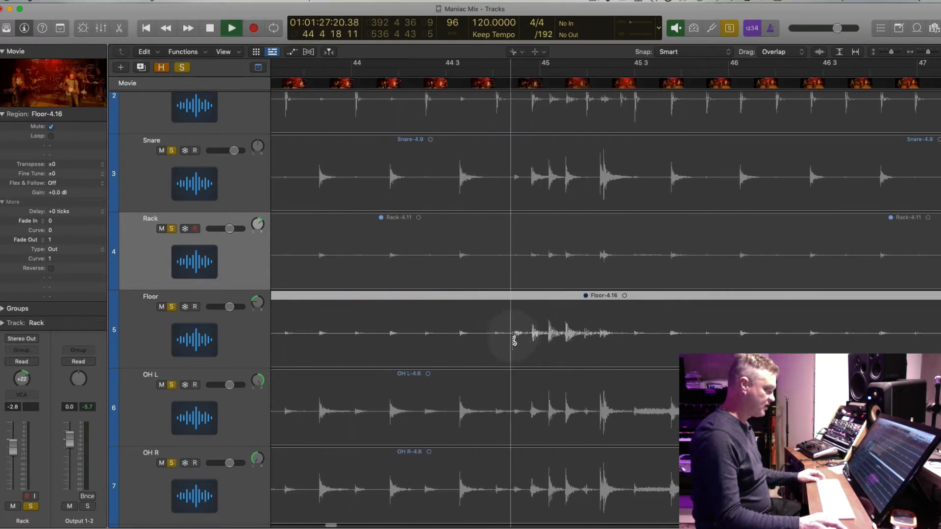
click(514, 341)
key(space)
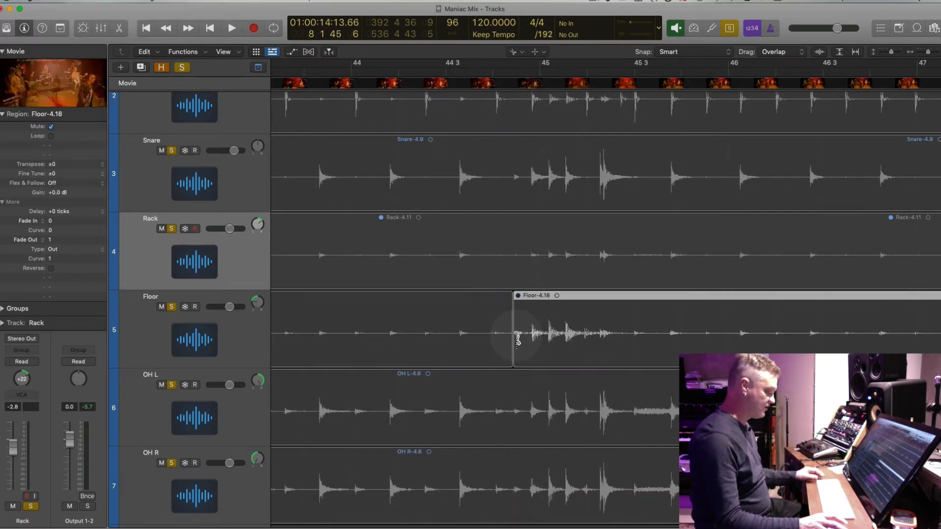
key(ctrl+m)
click(598, 340)
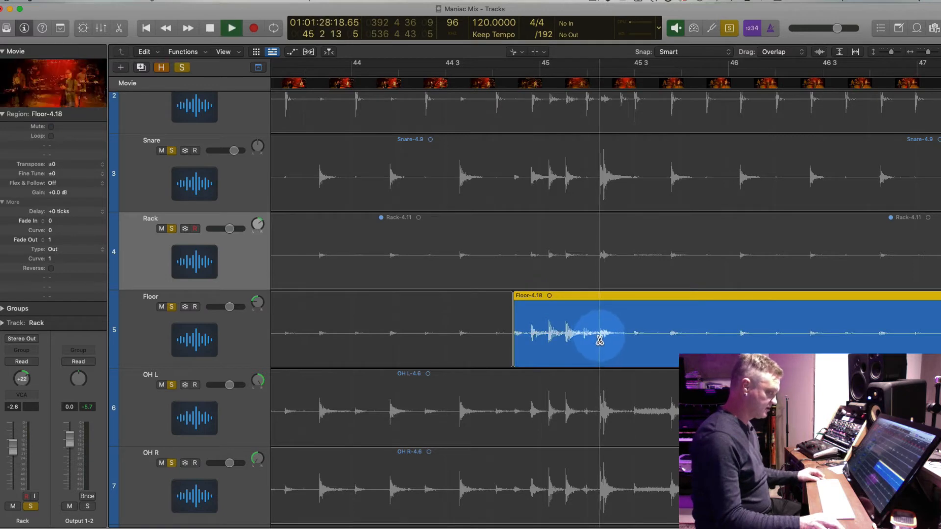
key(ctrl+m)
Isolate the floor tom hit between 73 3 and bar 74 by splitting the Floor region before and after it, keeping only the hit unmuted.
scroll(600, 339, right, 10)
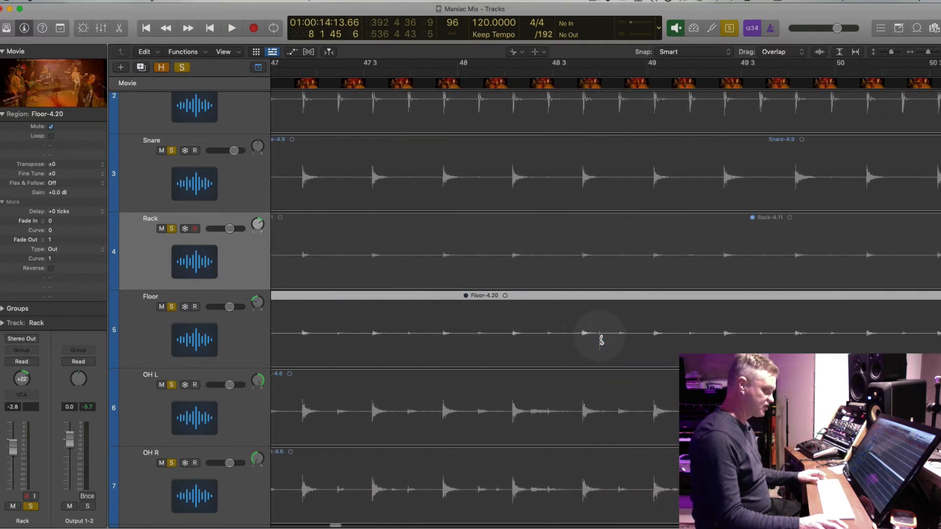
scroll(599, 340, right, 15)
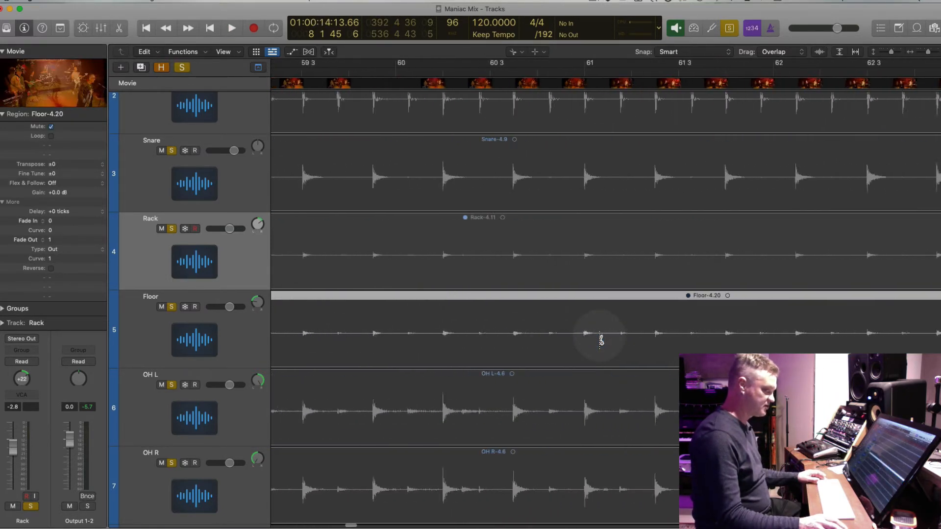
scroll(600, 340, right, 15)
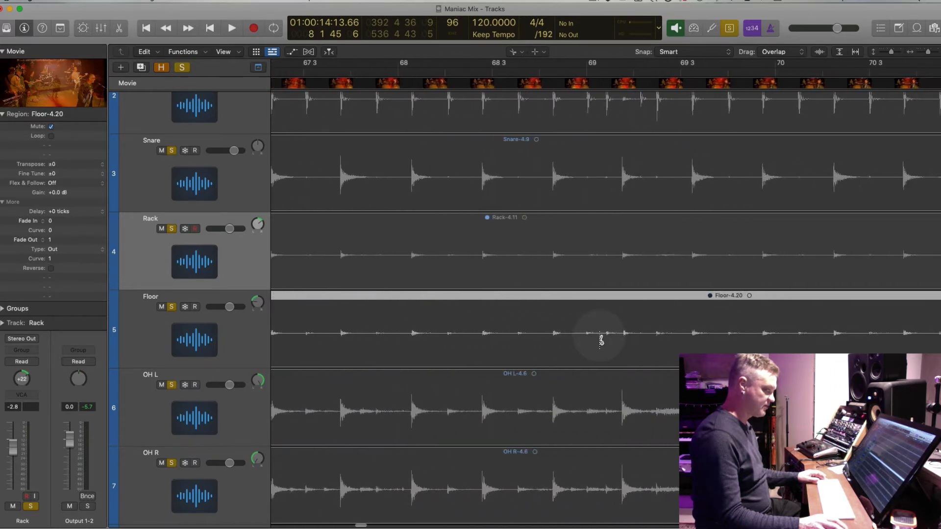
scroll(601, 339, right, 10)
click(361, 340)
key(space)
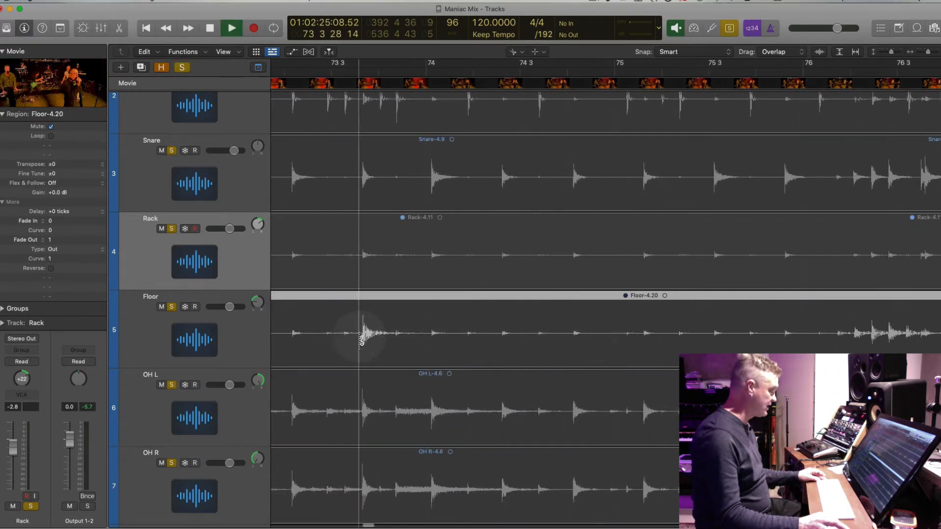
key(ctrl+m)
click(396, 346)
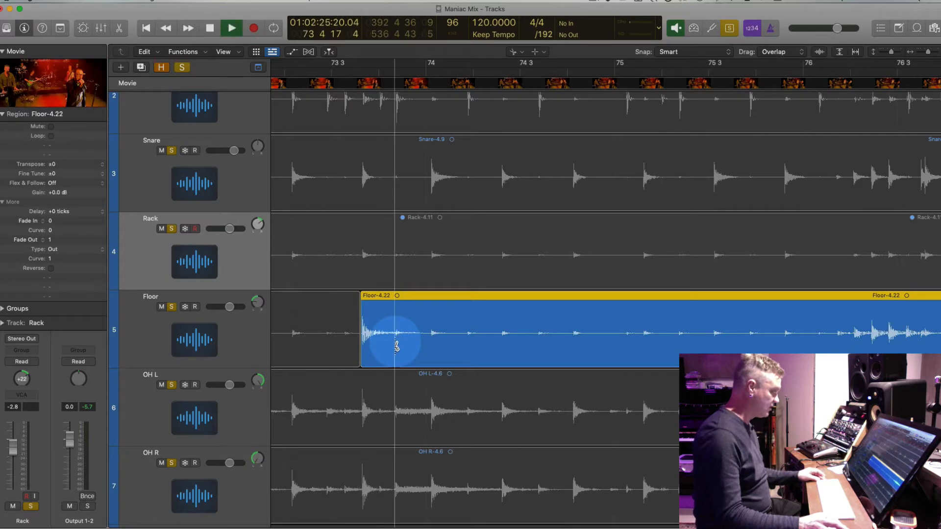
key(ctrl+m)
Isolate the floor tom fill between bar 76 and 76 3 by splitting the Floor region at its start and end, leaving it unmuted.
scroll(457, 346, right, 4)
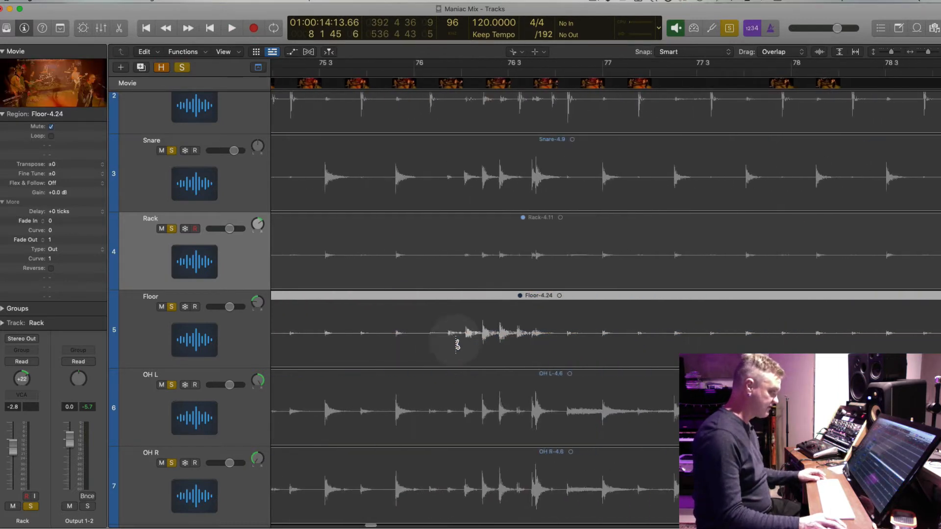
drag(457, 344, 533, 352)
key(ctrl+m)
key(ctrl+m)
Isolate the last floor tom hit just after 136 3 with splits before and after it, muting the rest of the Floor track.
scroll(533, 352, right, 15)
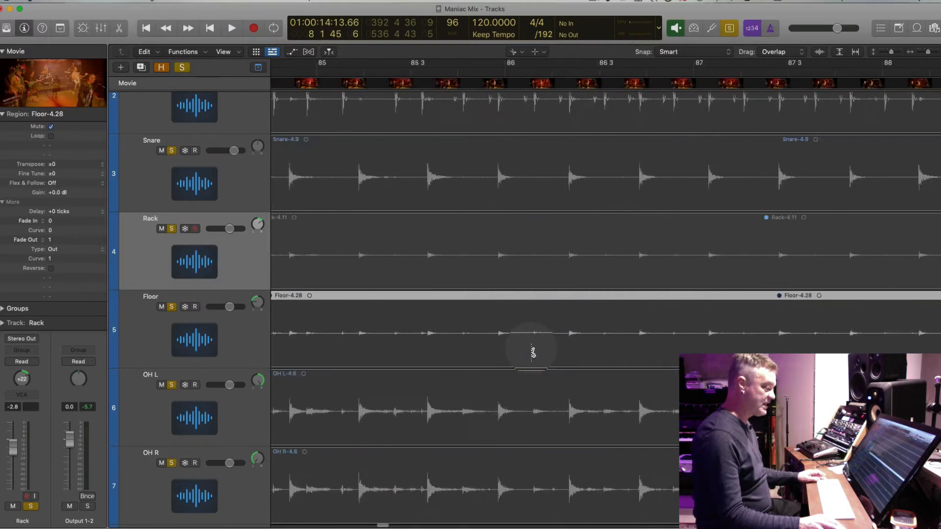
scroll(533, 352, right, 20)
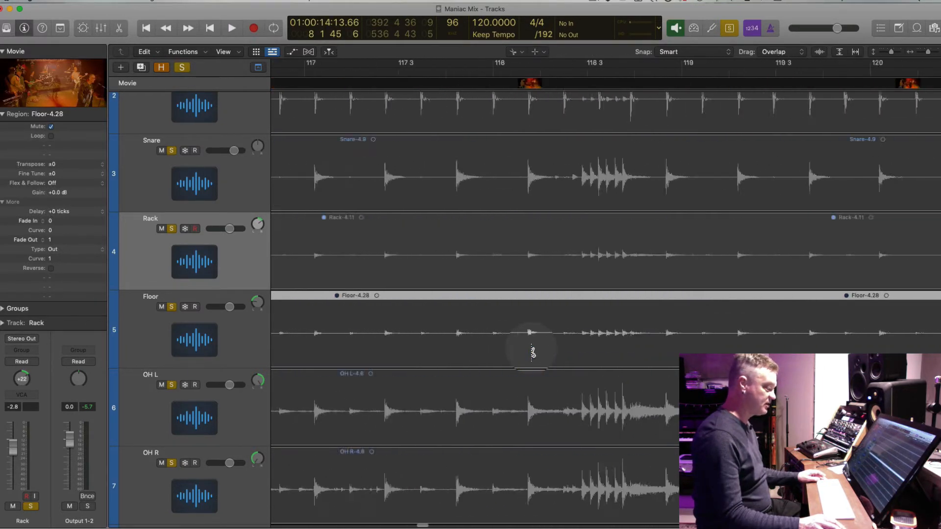
scroll(532, 352, right, 20)
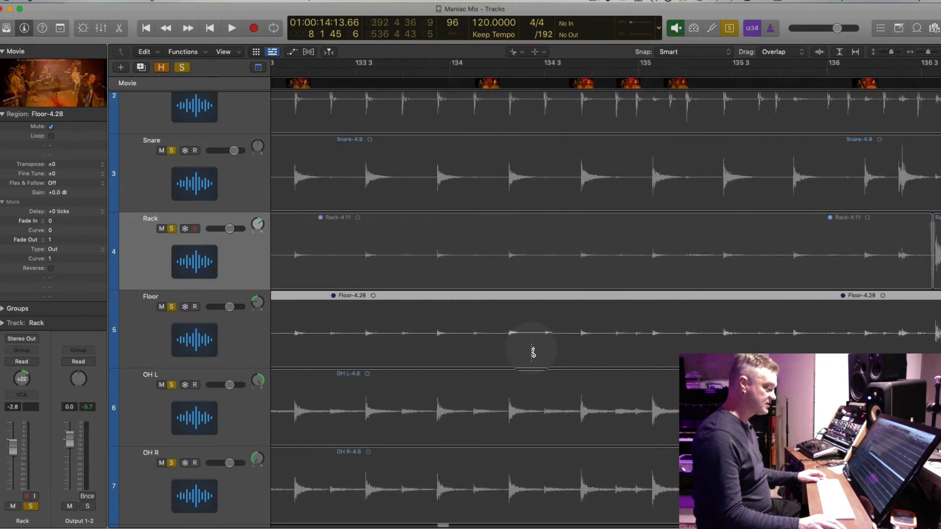
scroll(532, 351, right, 4)
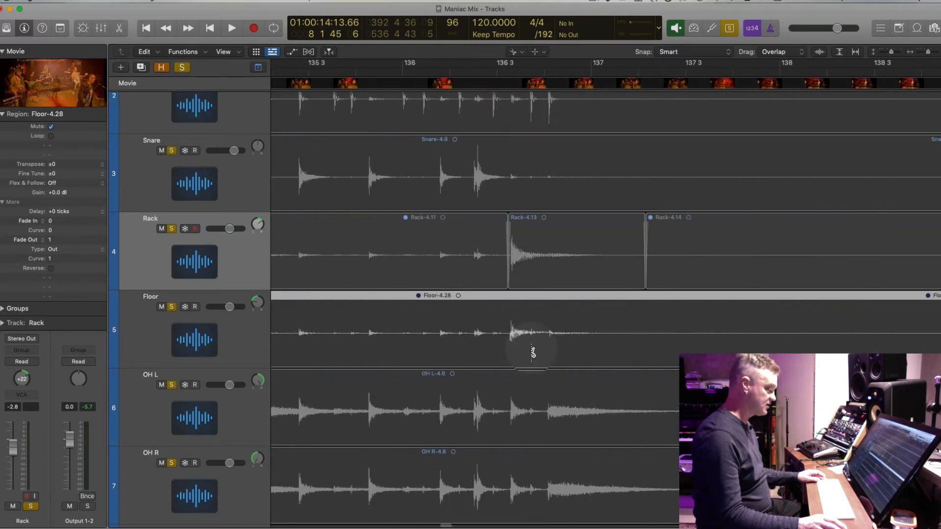
drag(508, 345, 510, 343)
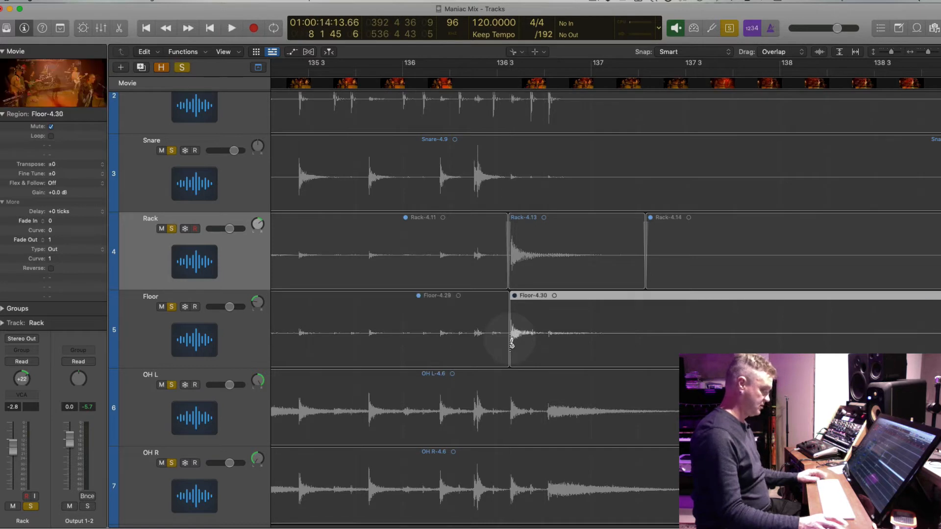
double_click(490, 72)
key(space)
drag(549, 352, 549, 352)
key(m)
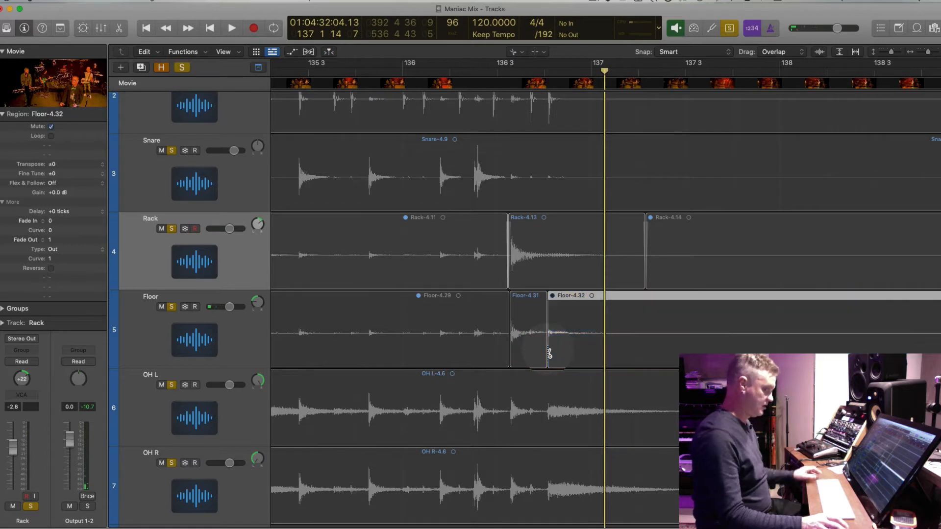
Move the playhead back to bar 136 and select all regions on the Floor track.
key(comma)
key(super+Left)
key(super+Left)
key(super+Left)
key(super+Left)
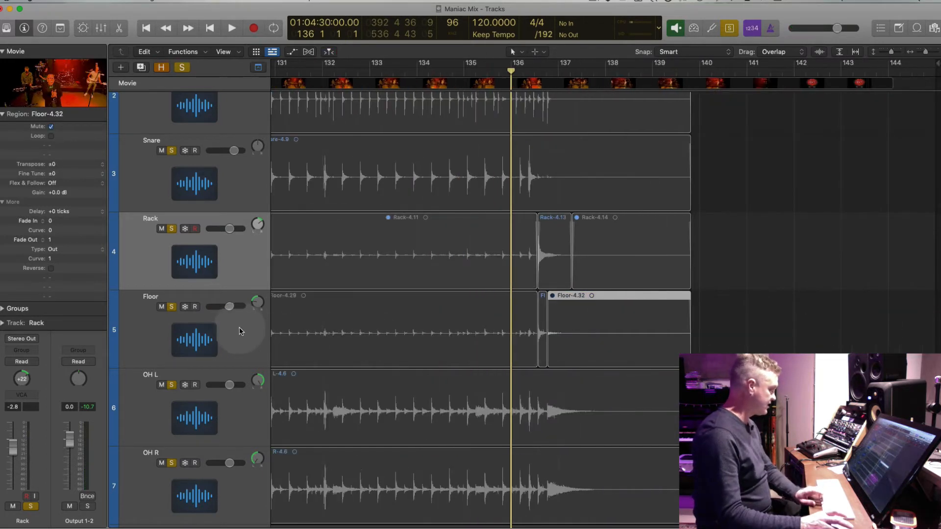
click(240, 331)
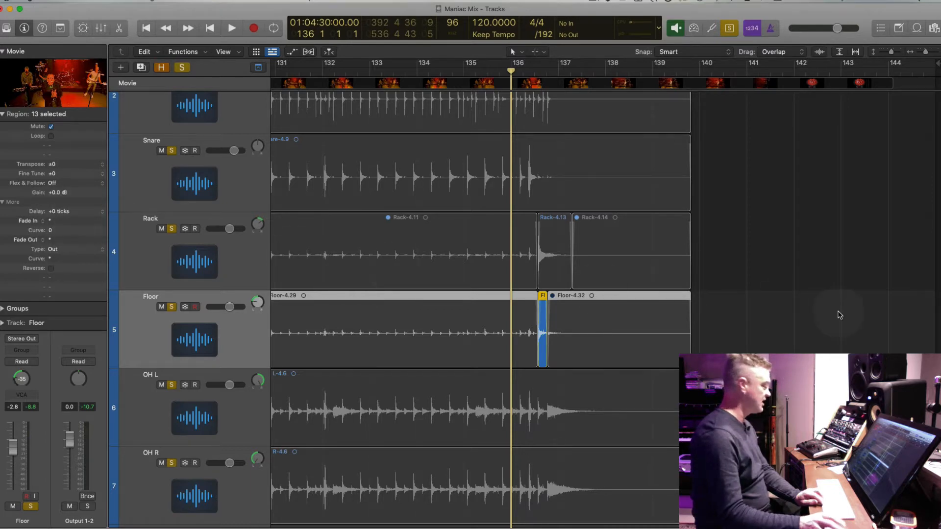
Select the Rack and Floor regions together near the end of the song and save the project.
key(super+Left)
key(super+Left)
key(super+Left)
key(super+Left)
key(super+Up)
key(super+Up)
key(super+Up)
key(super+Left)
key(super+Up)
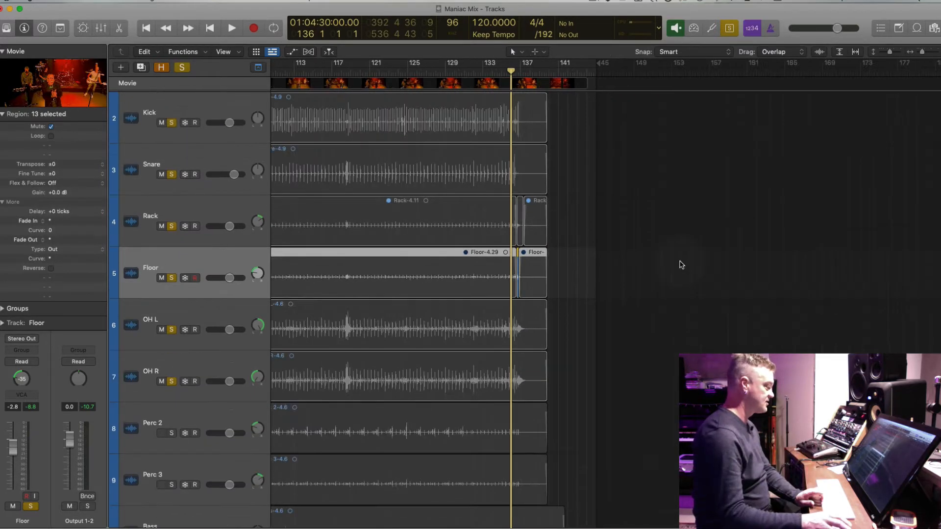
drag(564, 217, 484, 271)
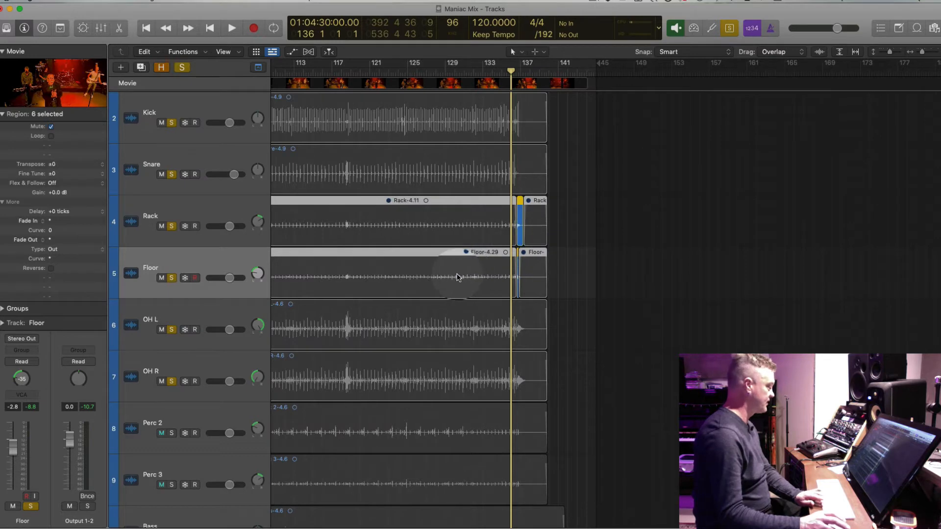
key(ctrl+s)
key(ctrl+s)
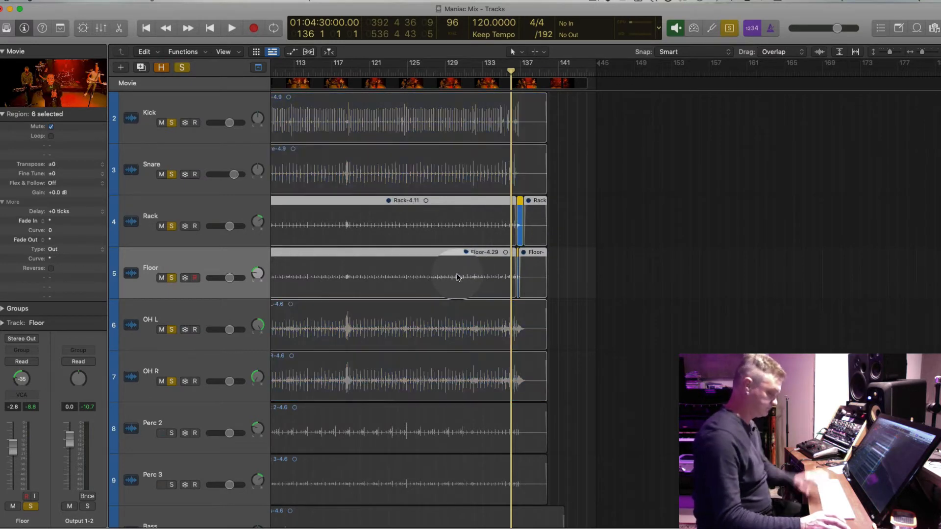
Play back the final tom hits around bar 136 on the Rack and Floor tracks.
key(space)
key(super+Right)
key(super+Right)
key(super+Right)
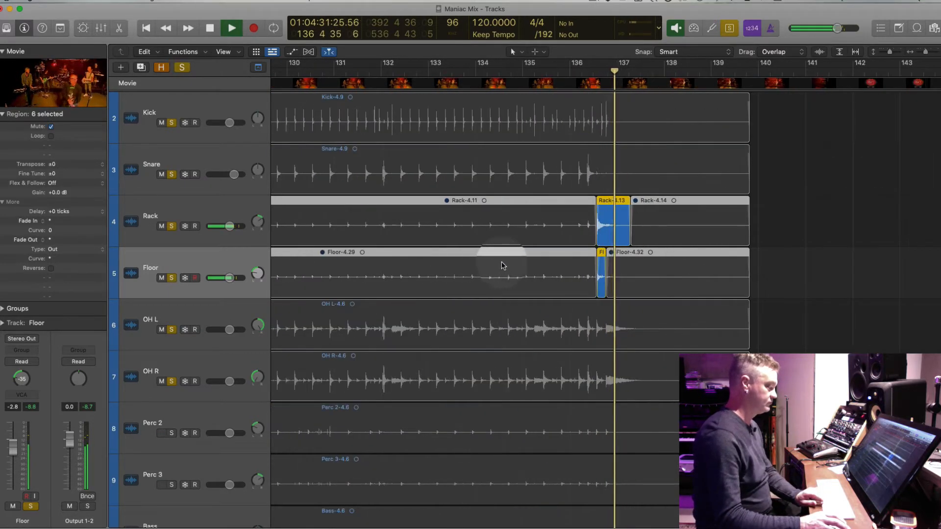
key(super+Left)
key(super+Left)
key(super+Left)
key(space)
Select all the regions on the Rack and Floor tracks across the whole song.
scroll(504, 240, left, 20)
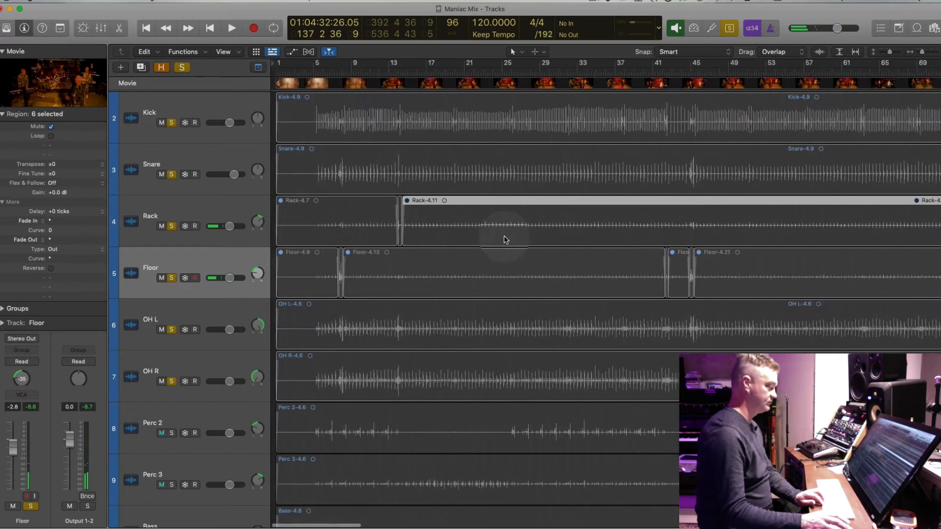
key(super+Left)
key(super+Left)
key(super+Left)
key(super+Up)
key(super+Up)
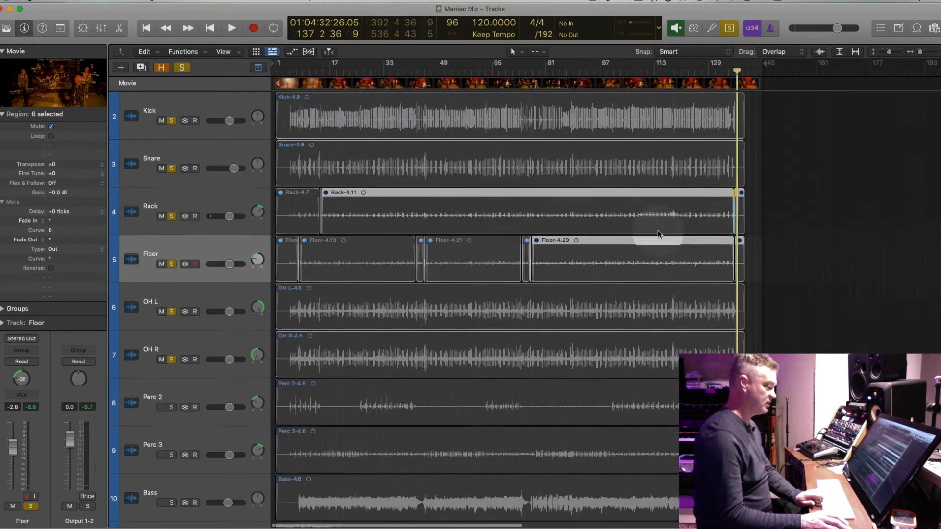
drag(752, 203, 288, 254)
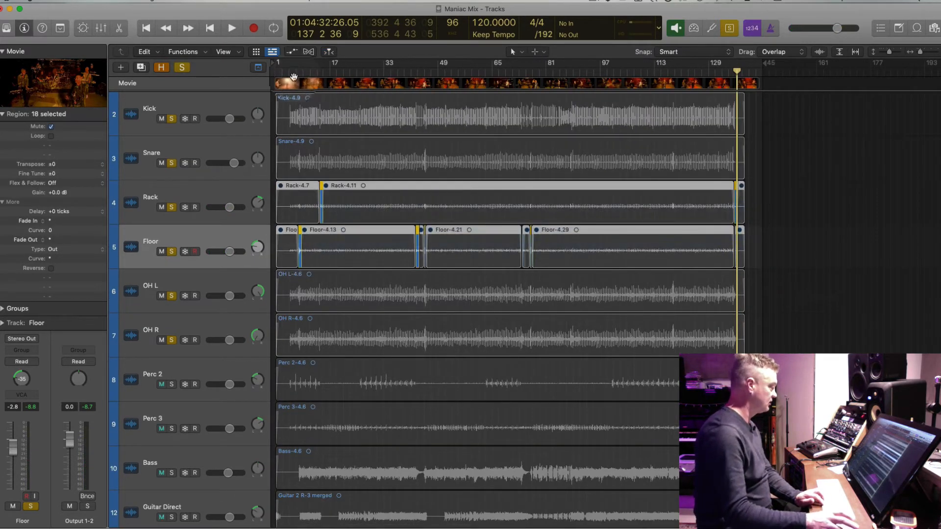
Play back the first floor tom fill around bars 7 and 8.
click(298, 72)
key(space)
key(super+Right)
key(super+Right)
key(super+Right)
key(super+Right)
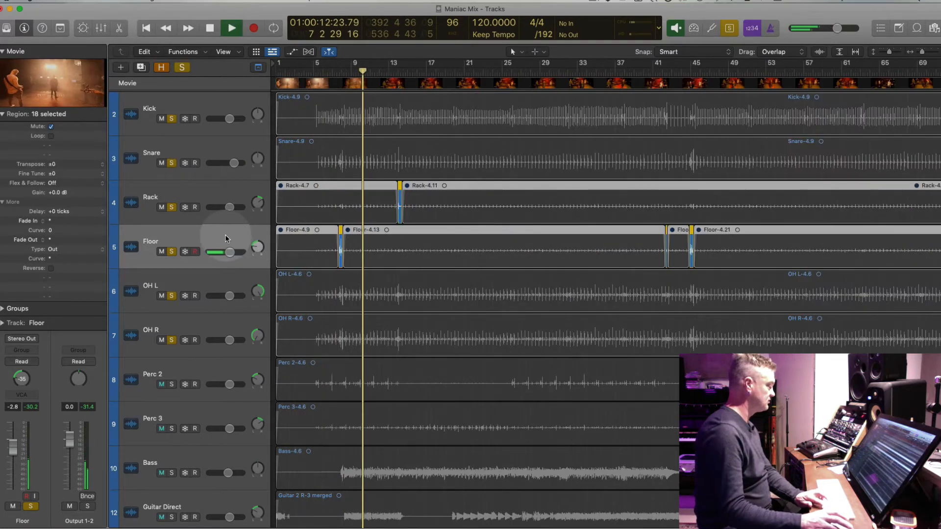
key(space)
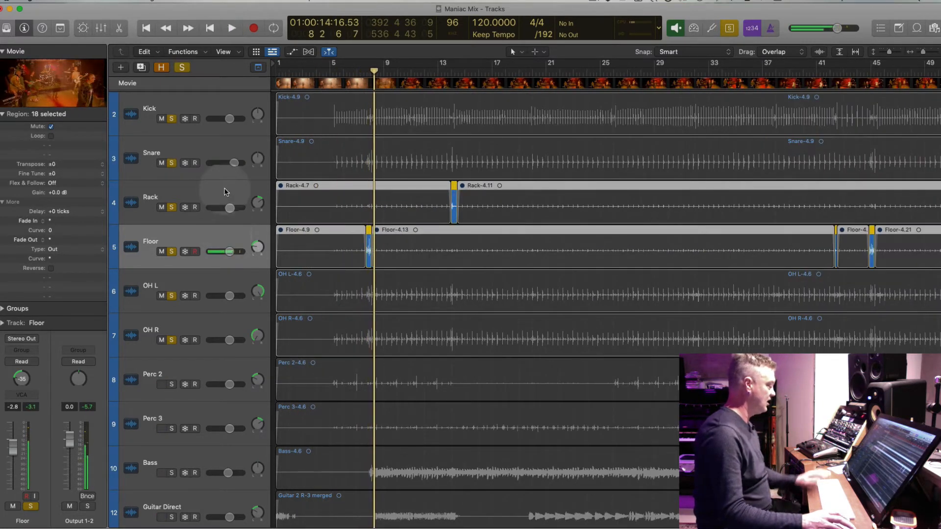
Route the outputs of the Rack and Floor tracks to Bus 2 for a shared Toms aux.
click(219, 220)
click(219, 233)
key(x)
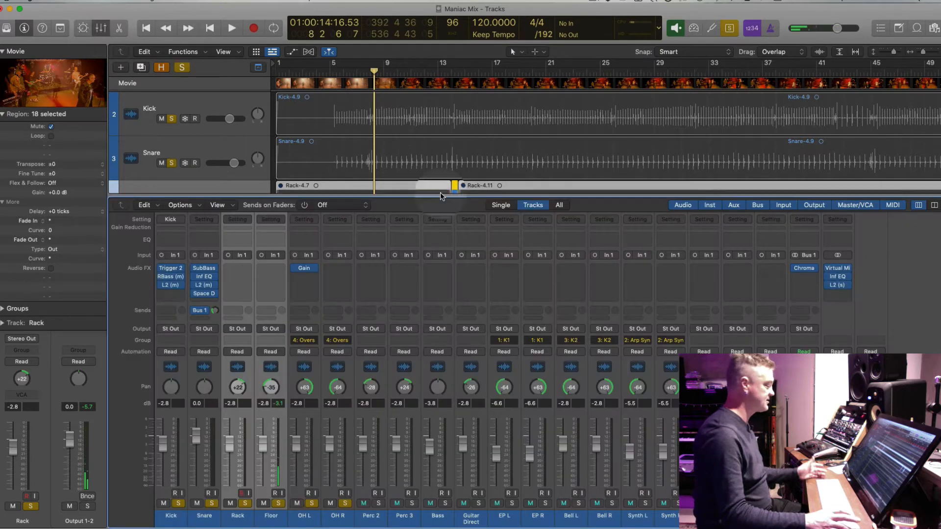
click(238, 329)
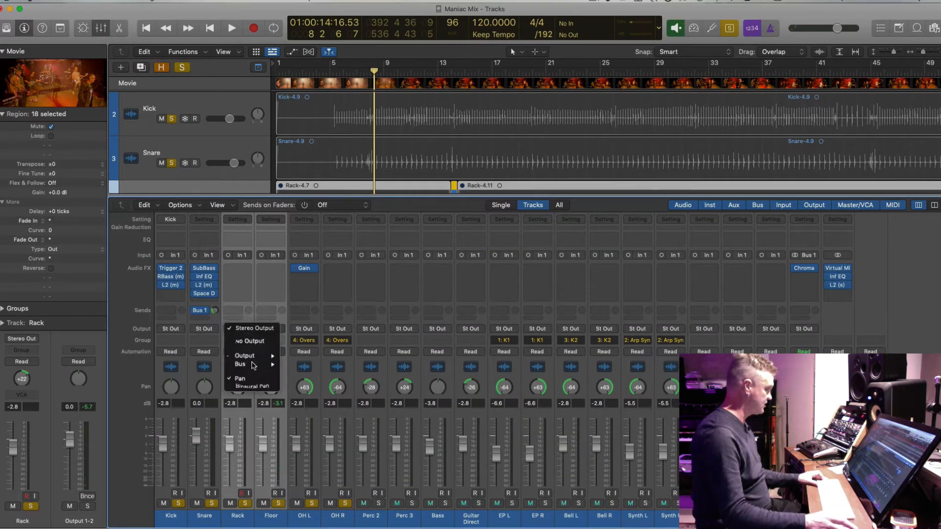
mouse_move(259, 366)
click(304, 223)
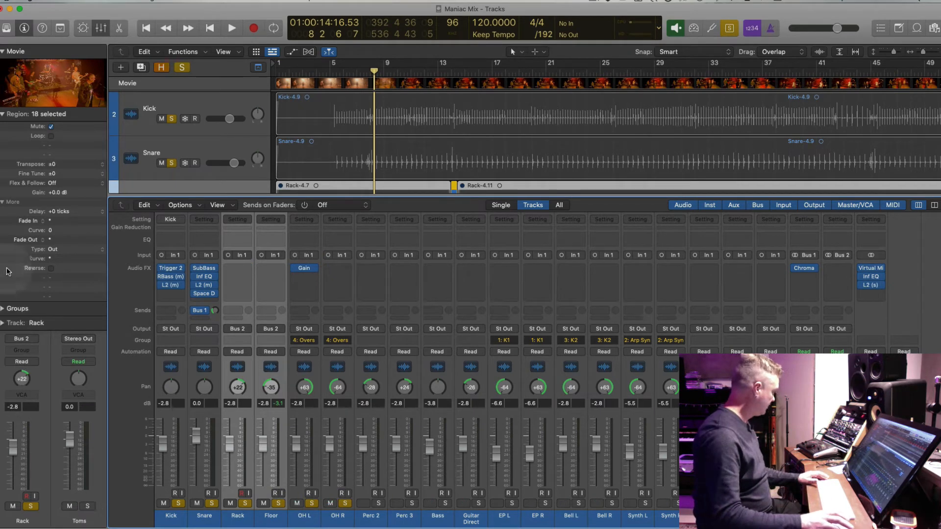
Insert a Channel EQ on the Toms aux and enable a 24 dB/Oct low cut at 56 Hz.
click(5, 202)
click(3, 115)
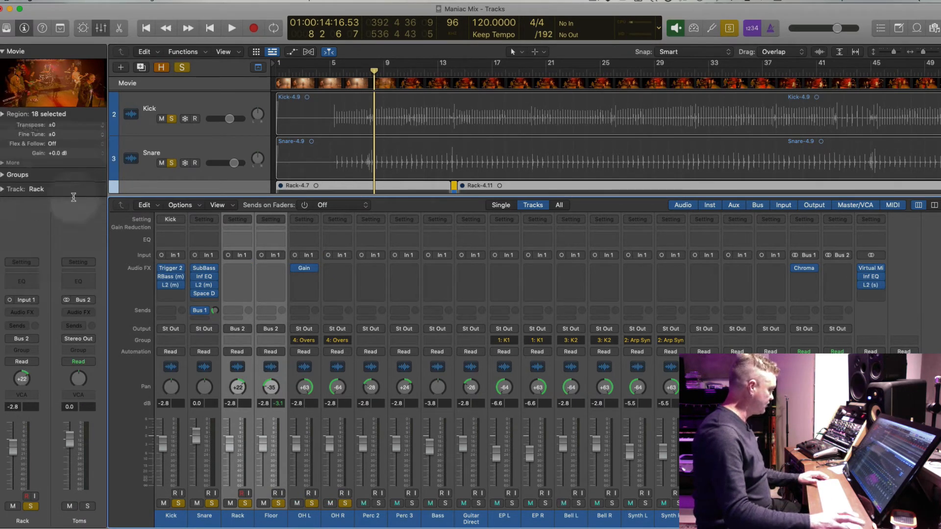
click(90, 279)
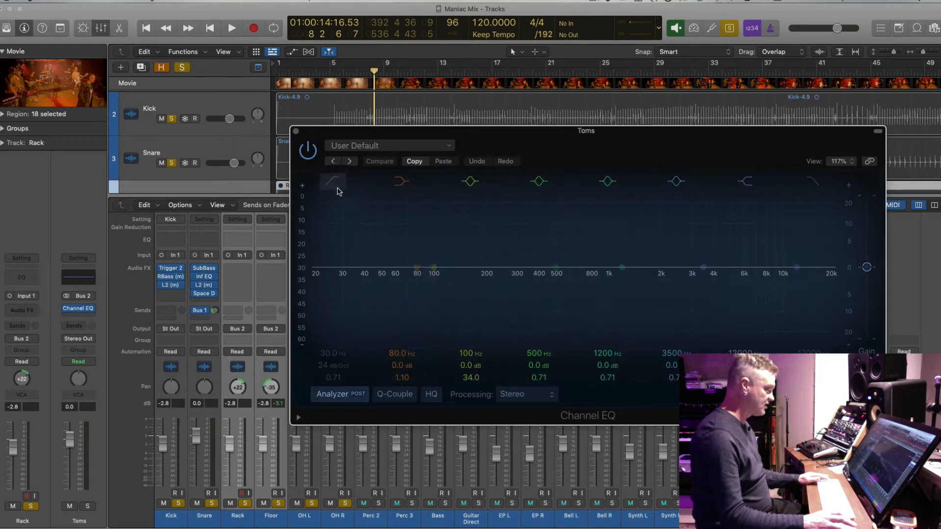
click(348, 314)
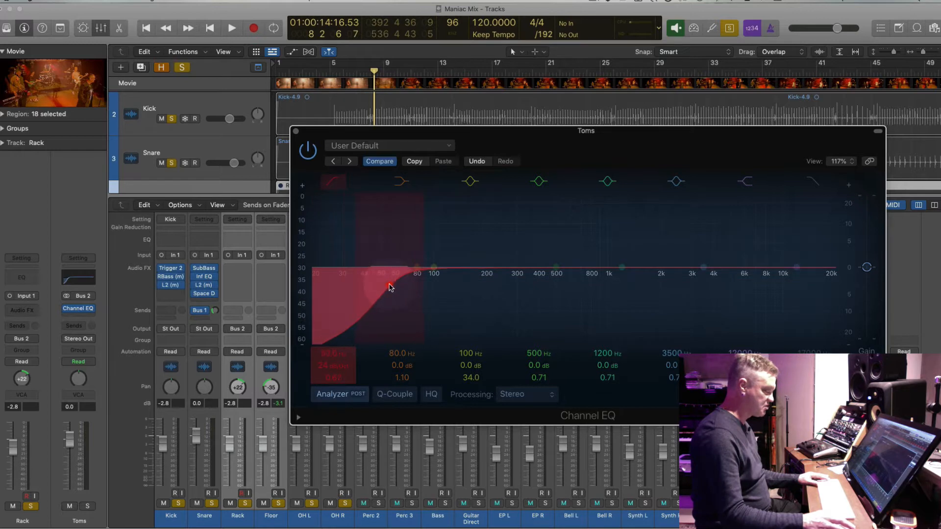
Cut the Toms EQ by 3.9 dB at 695 Hz and boost the high shelf from just above 2 kHz.
drag(555, 269, 577, 280)
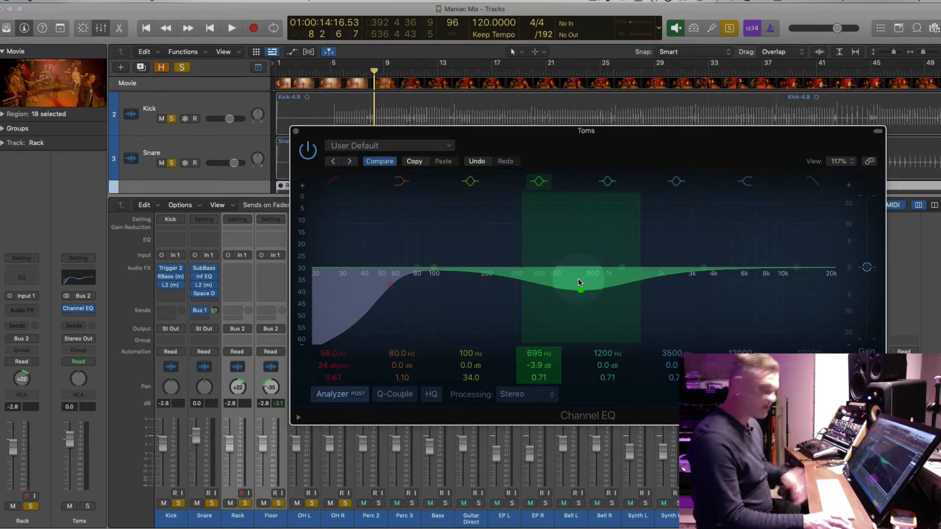
drag(796, 268, 668, 258)
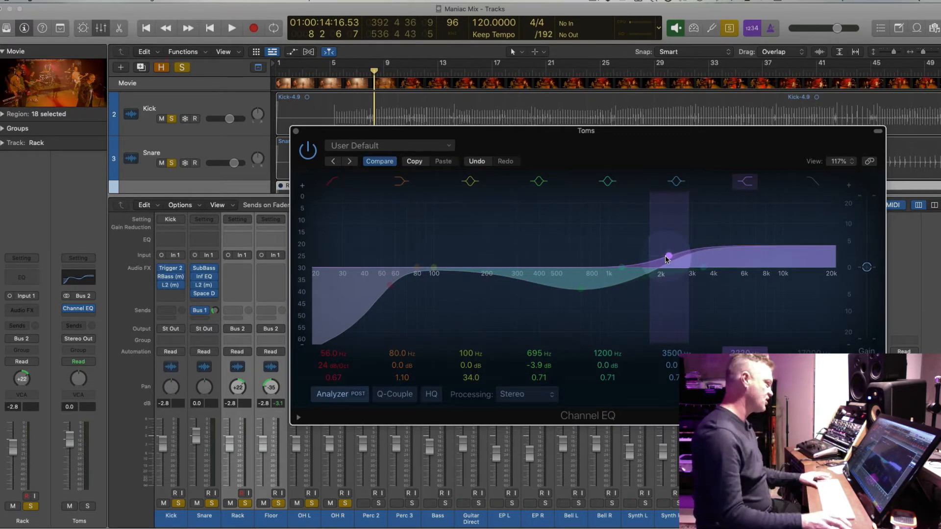
click(296, 132)
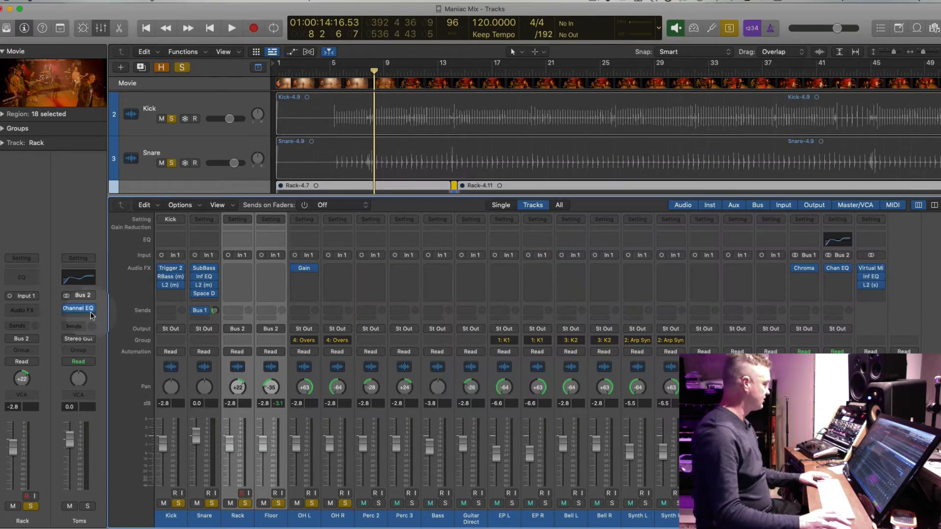
Insert the Waves L2 (s) limiter after the Channel EQ on the Toms aux and lower its threshold.
click(78, 316)
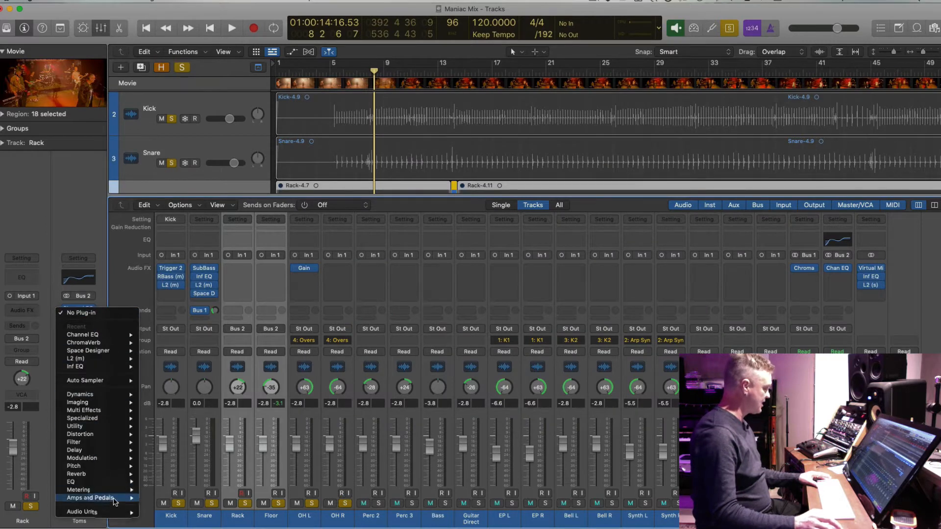
mouse_move(114, 512)
mouse_move(162, 520)
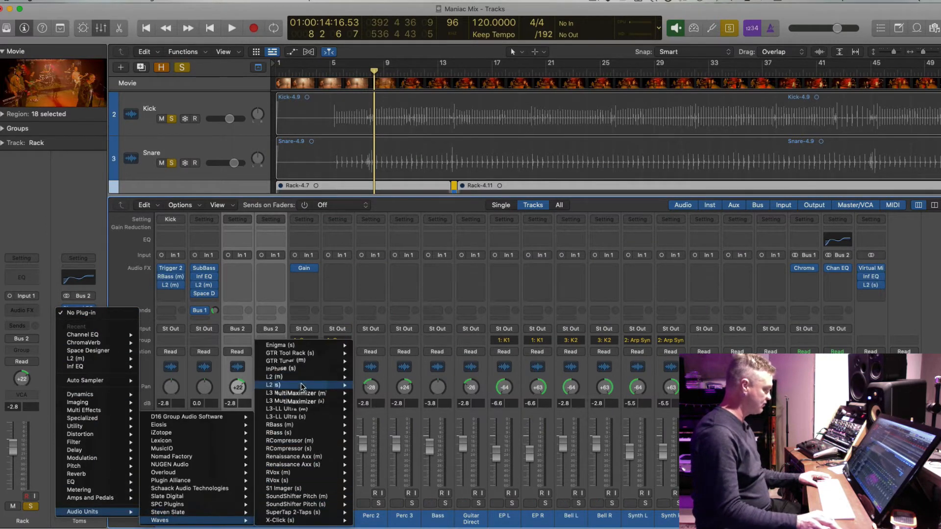
click(383, 386)
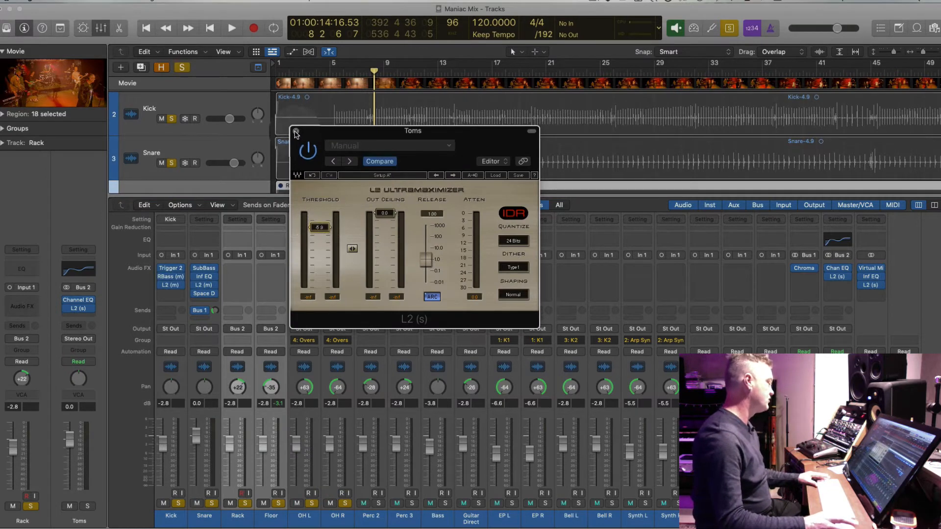
click(296, 132)
Insert ChromaVerb on the Toms aux and load the Drum Chamber preset.
click(91, 318)
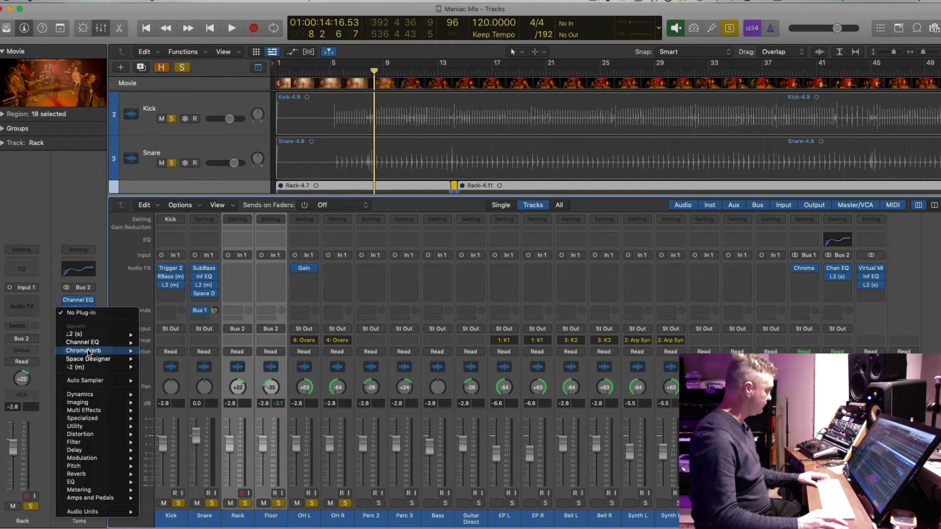
click(160, 351)
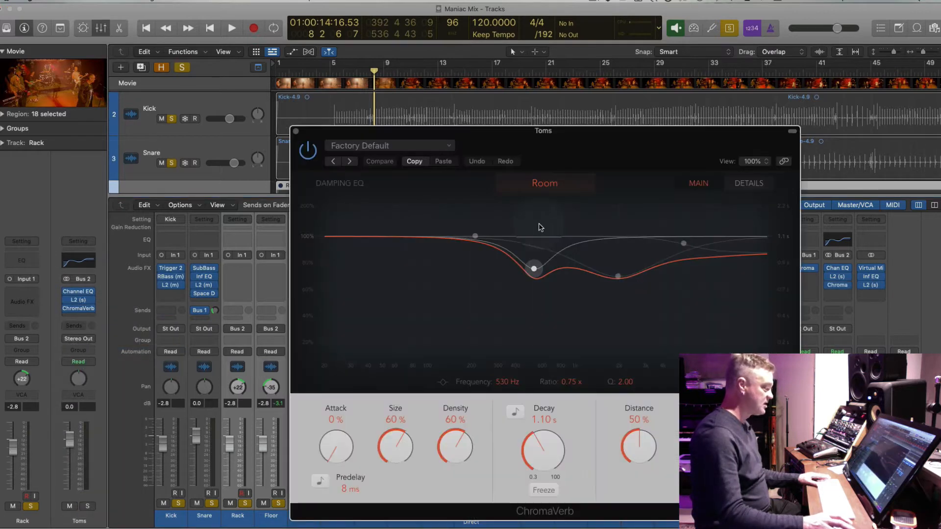
click(391, 145)
mouse_move(438, 349)
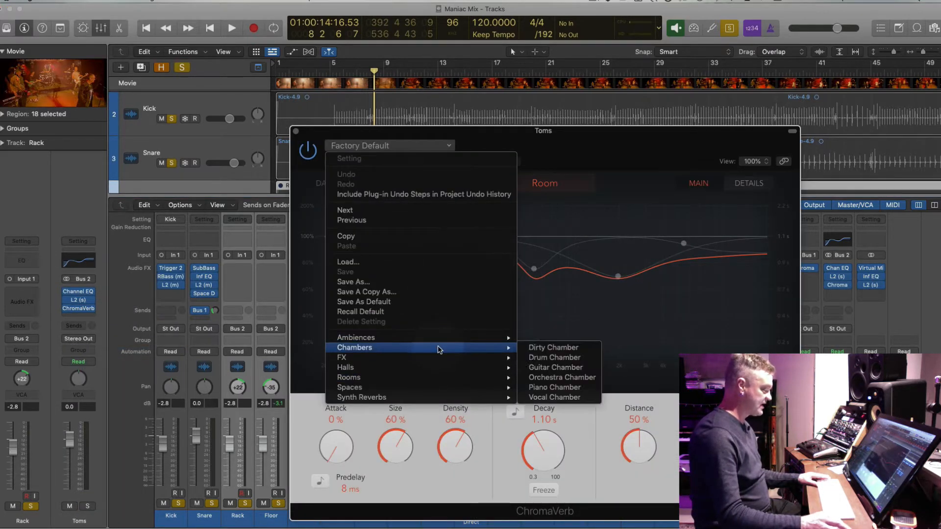
click(559, 357)
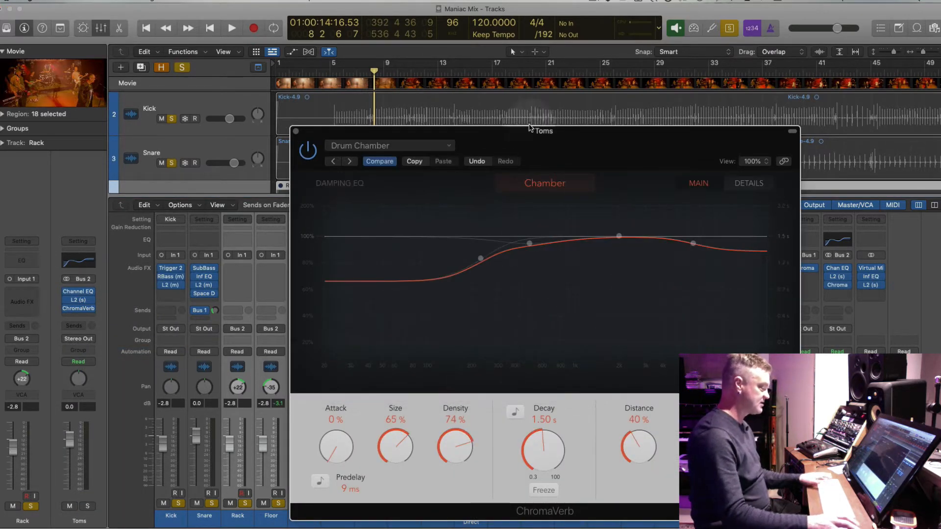
Play back the tom fills near bars 7 and 14 to hear the Drum Chamber reverb.
drag(402, 133, 298, 273)
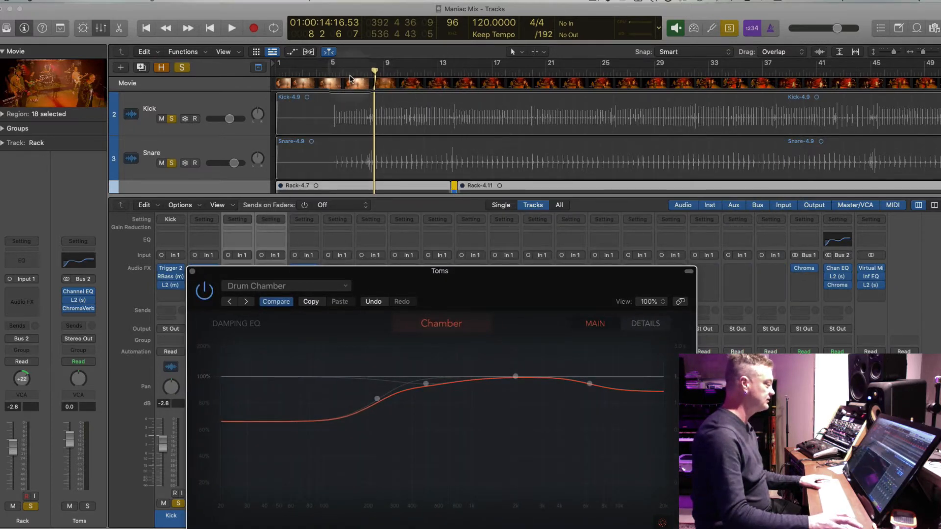
key(comma)
key(space)
scroll(385, 129, down, 4)
key(comma)
key(comma)
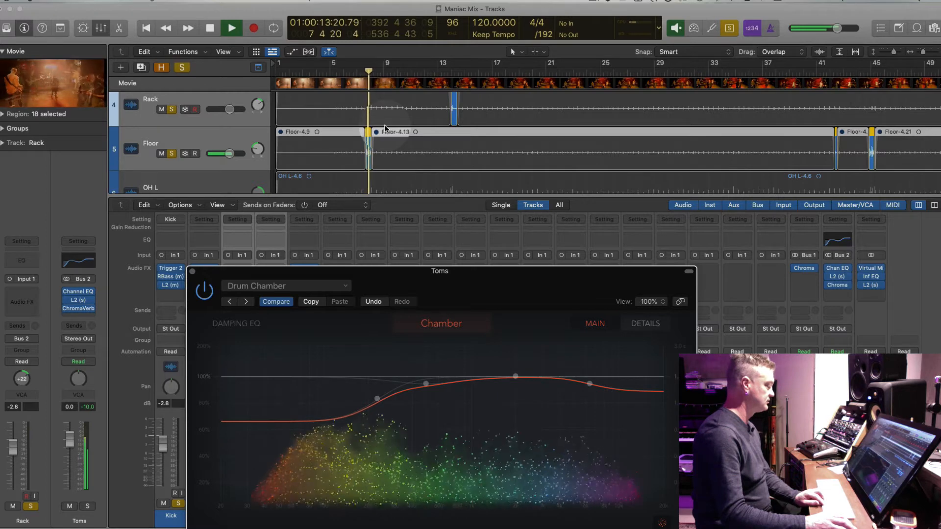
key(comma)
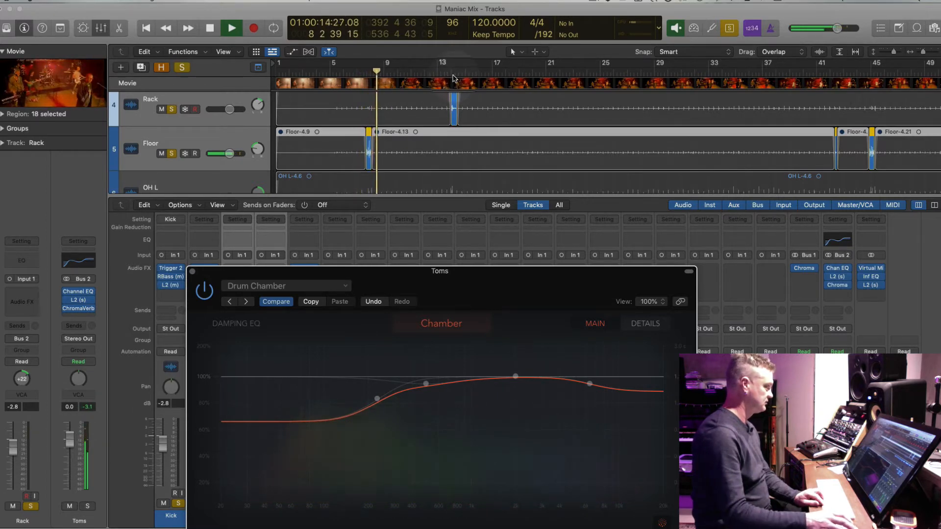
click(448, 72)
click(448, 72)
click(445, 72)
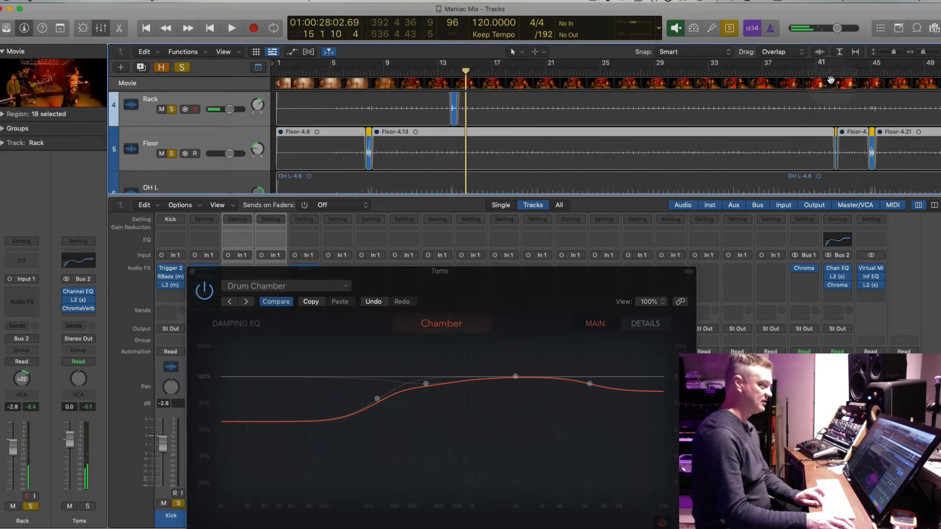
Close ChromaVerb and add a Bus 1 send on the Toms aux at about -20.5 dB.
key(super+Up)
key(super+Up)
key(super+Up)
drag(234, 274, 267, 121)
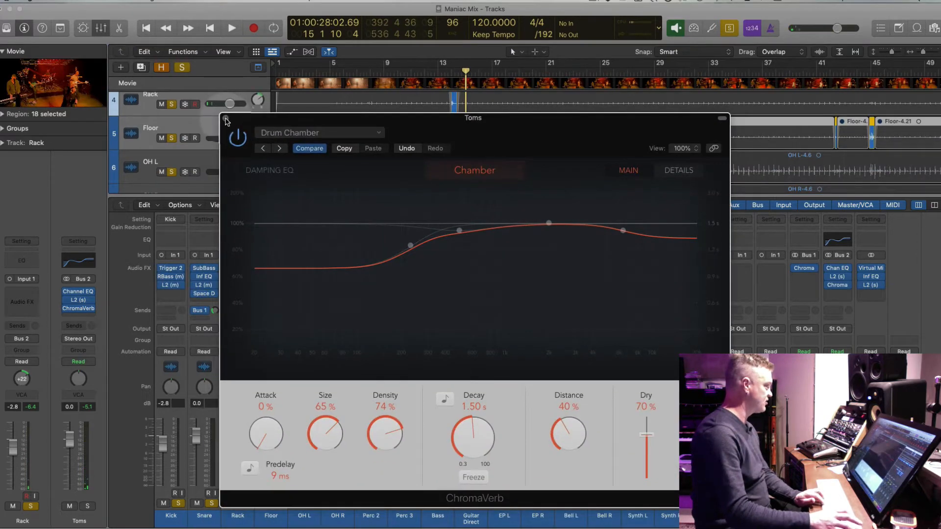
click(226, 119)
click(79, 325)
mouse_move(92, 339)
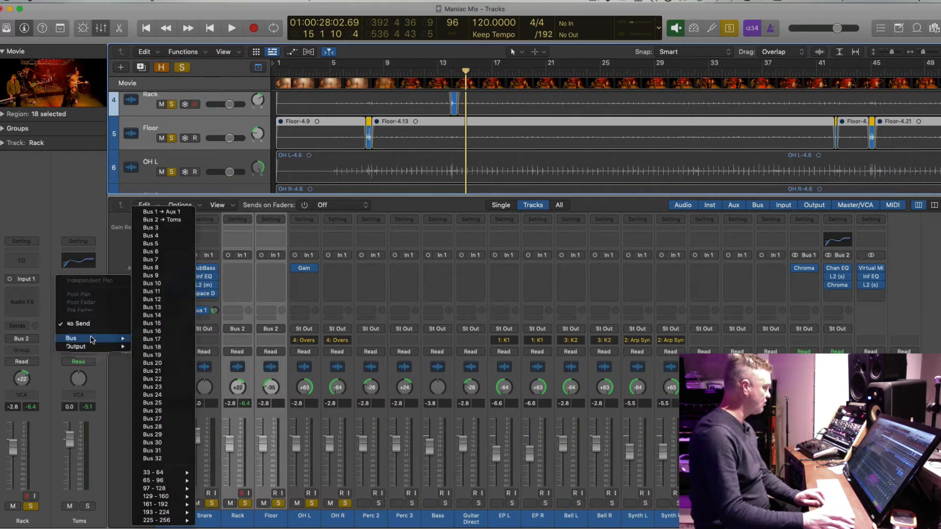
click(175, 214)
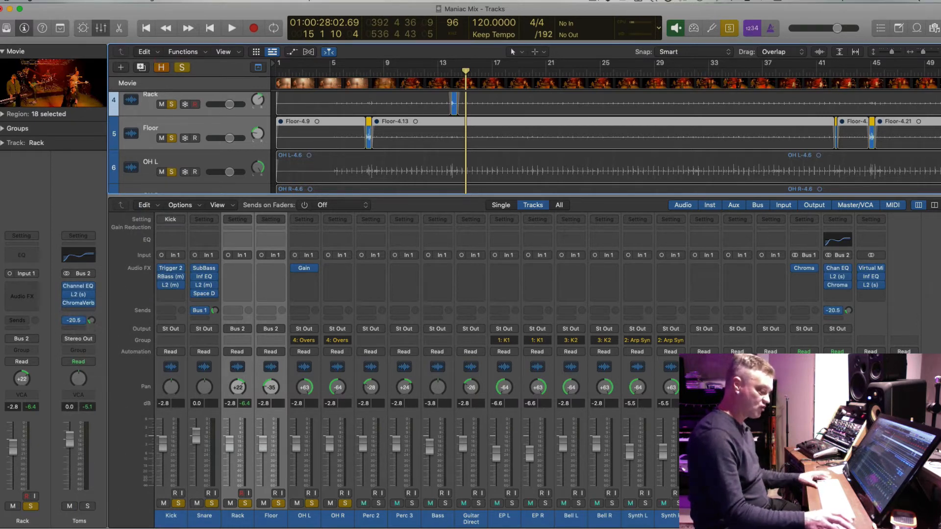
Play back the rack tom fill near bar 14 with the Bus 1 send active.
click(804, 518)
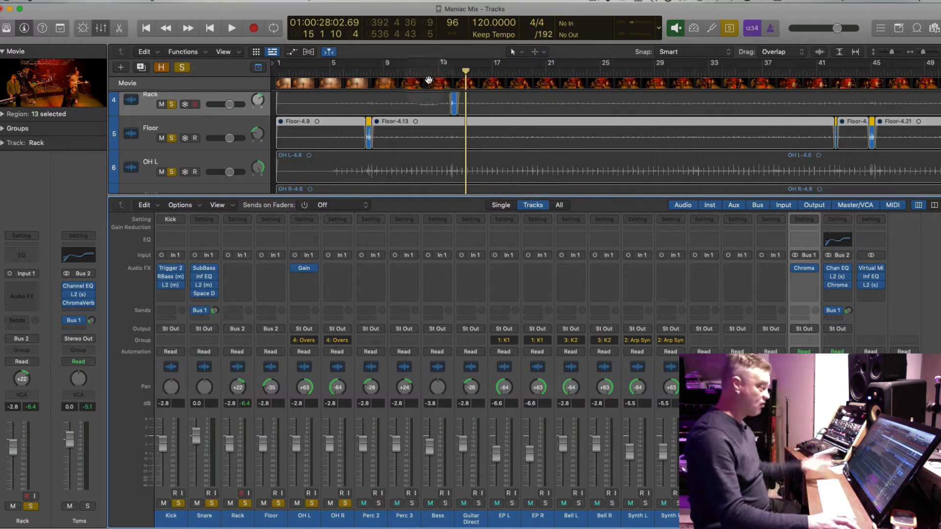
click(447, 73)
key(space)
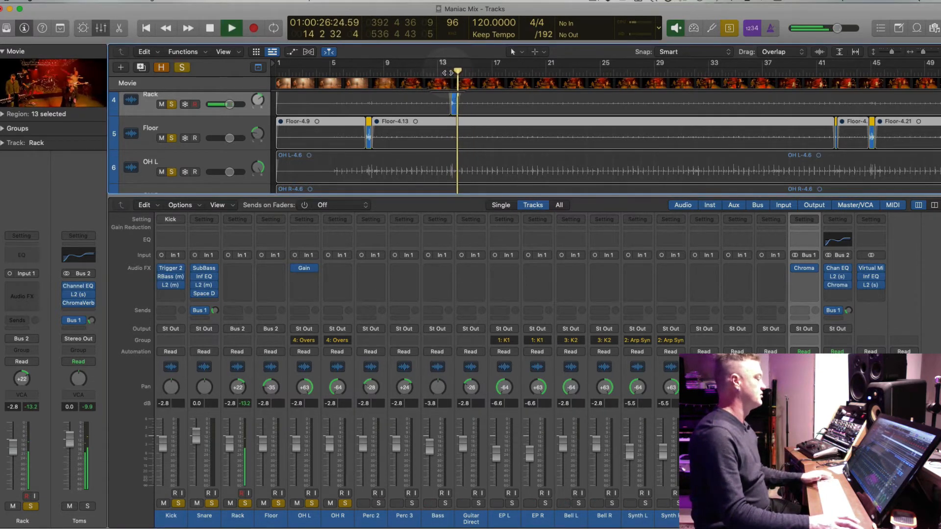
Select the OH L track and play the drums from bar 7.
click(223, 158)
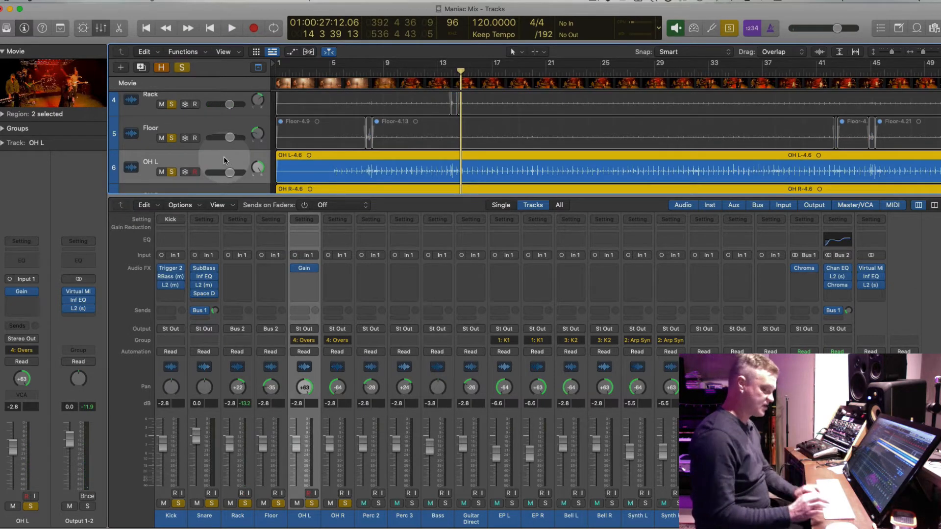
key(Return)
key(period)
key(period)
key(period)
key(period)
key(period)
key(period)
key(space)
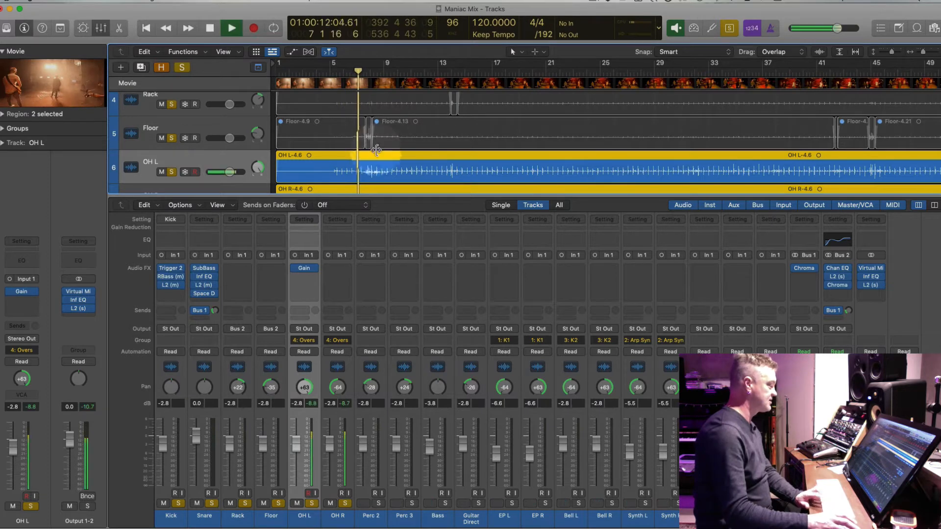
Close the mixer and examine the OH L and OH R waveforms around bars 7 to 9.
key(super+Right)
key(super+Right)
key(super+Right)
key(super+Right)
key(super+Right)
key(super+Right)
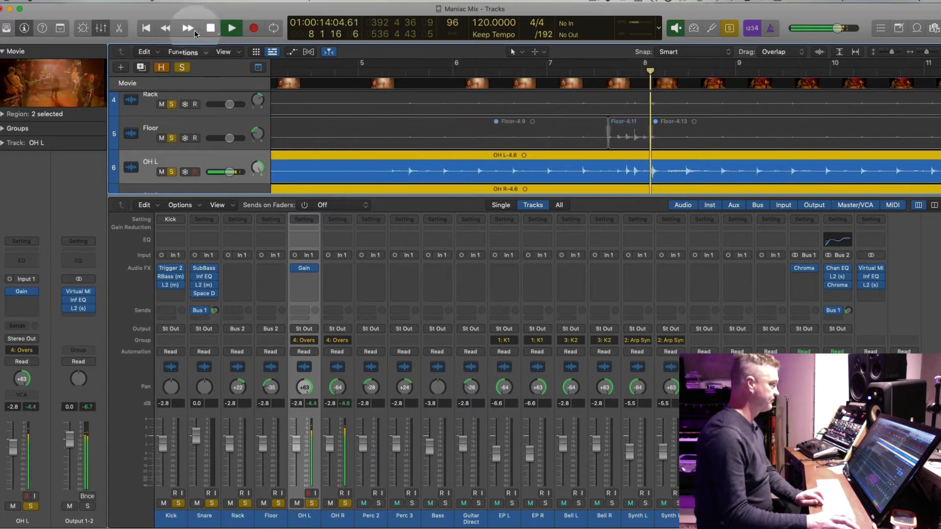
click(101, 29)
key(super+Left)
key(super+Left)
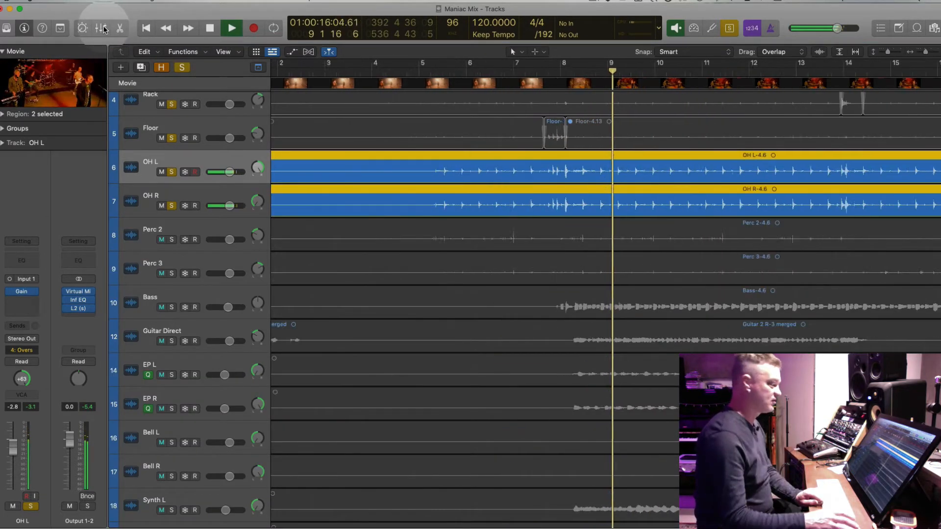
Stop playback, select the OH R track and examine both overhead regions across the whole song.
key(super+Left)
key(super+Left)
key(super+Left)
key(space)
key(super+Left)
key(super+Left)
key(super+Left)
key(super+Left)
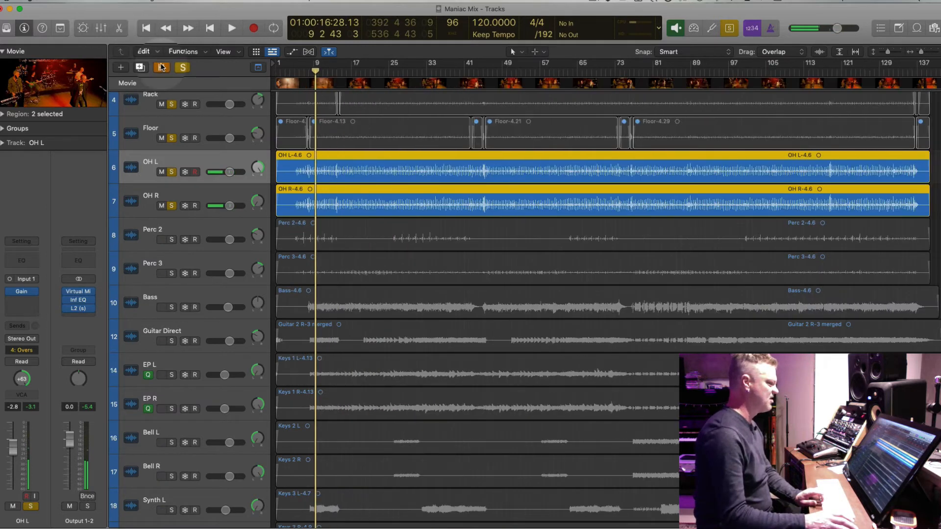
key(super+Left)
key(super+Down)
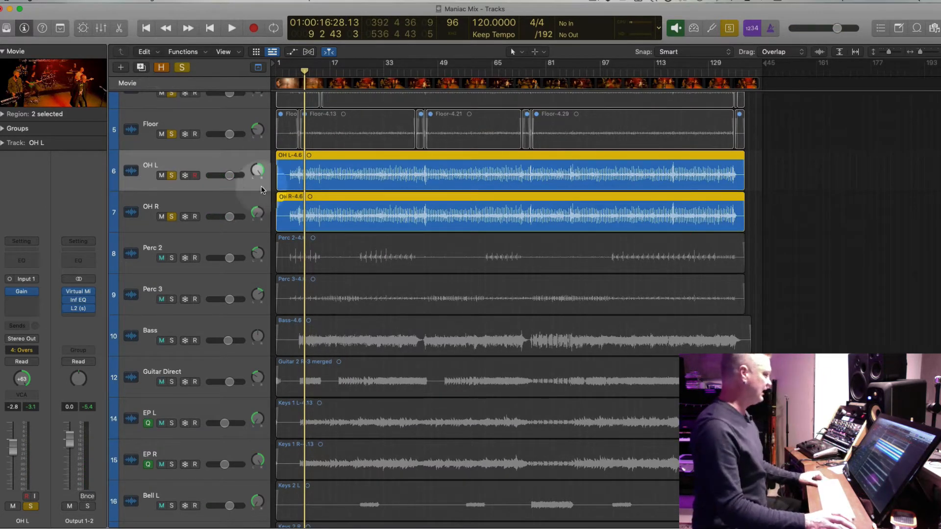
click(211, 201)
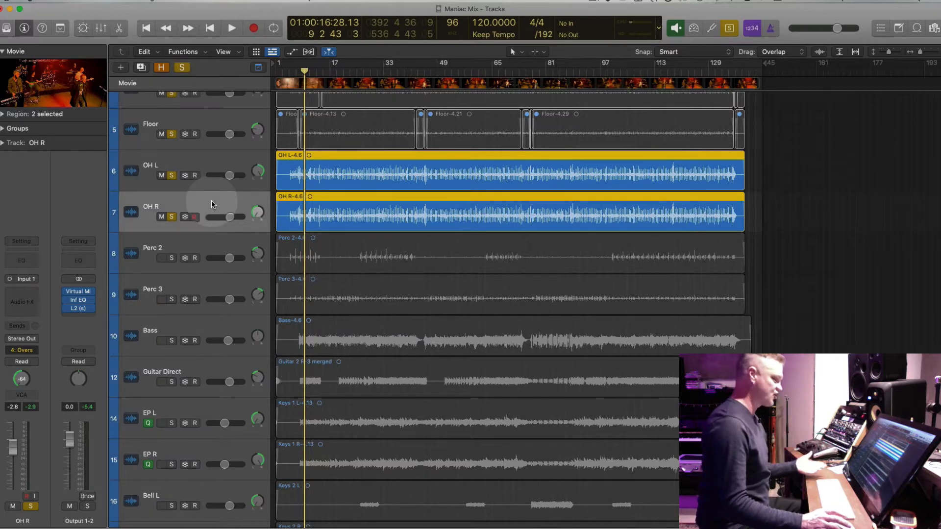
key(super+Left)
key(super+Up)
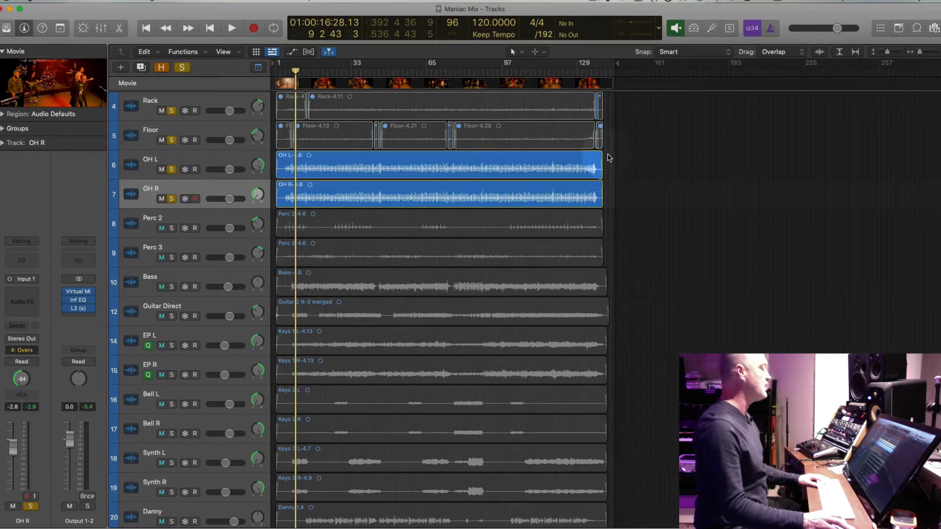
click(608, 156)
click(380, 170)
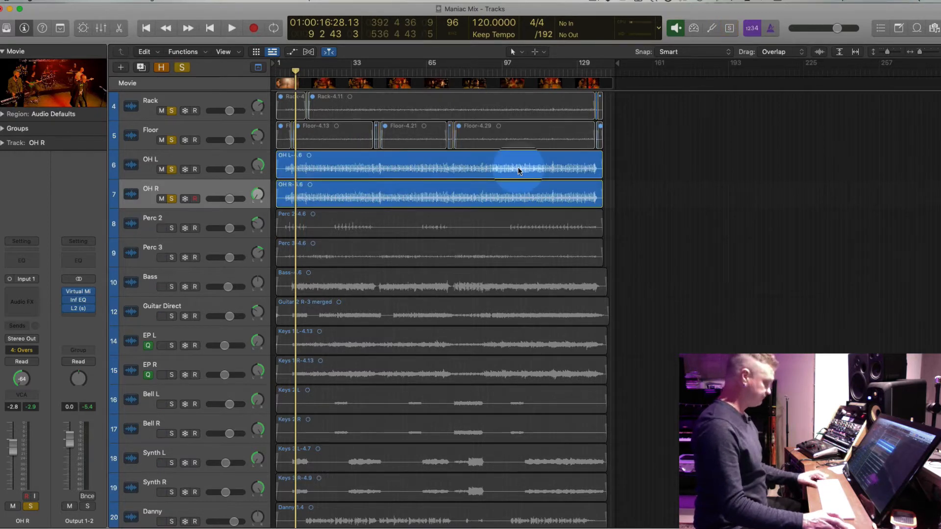
Return the playhead to the song start with all tracks in view and play the soloed drums.
key(shift+d)
key(super+Up)
key(super+Up)
key(Return)
key(super+Up)
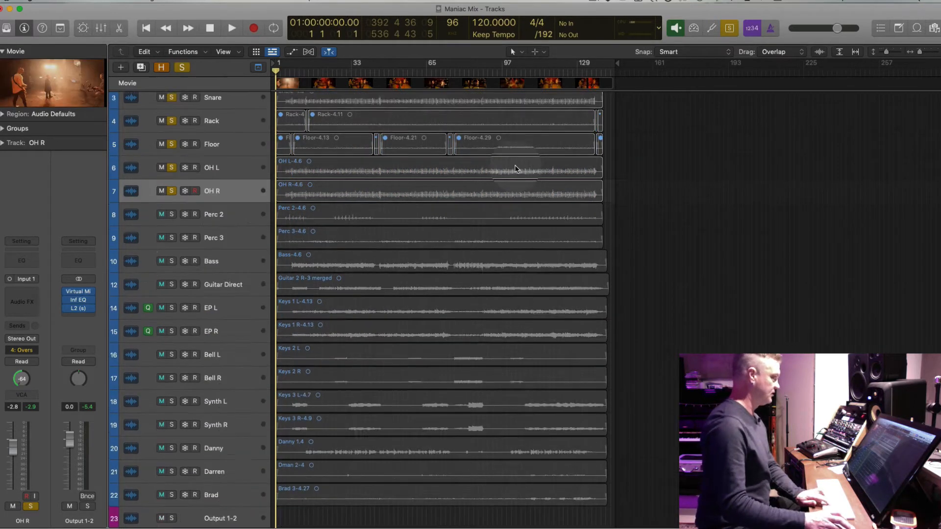
key(super+Up)
scroll(517, 168, up, 2)
key(ctrl+s)
key(space)
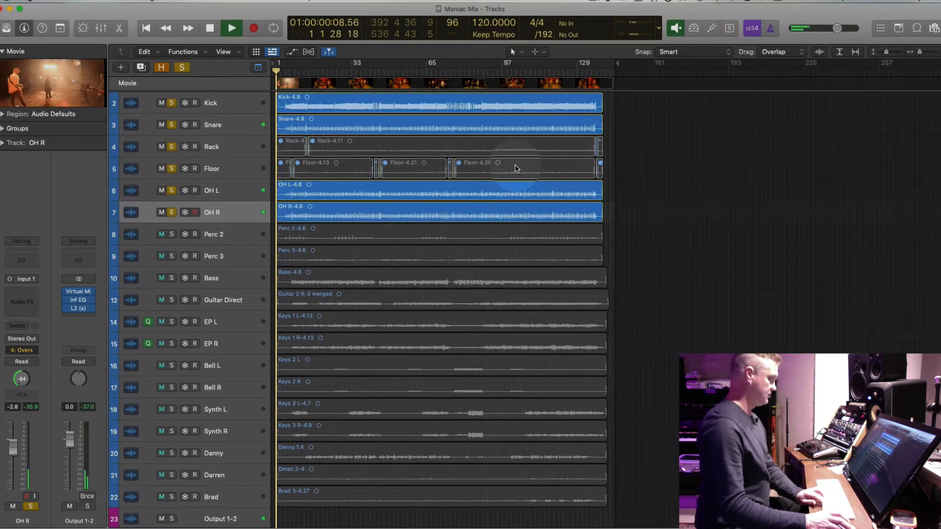
Move the playhead to bar 5 and play the soloed drums through the first floor tom fill.
key(super+Right)
key(super+Right)
key(super+Right)
key(super+Right)
key(period)
key(period)
key(period)
key(period)
key(period)
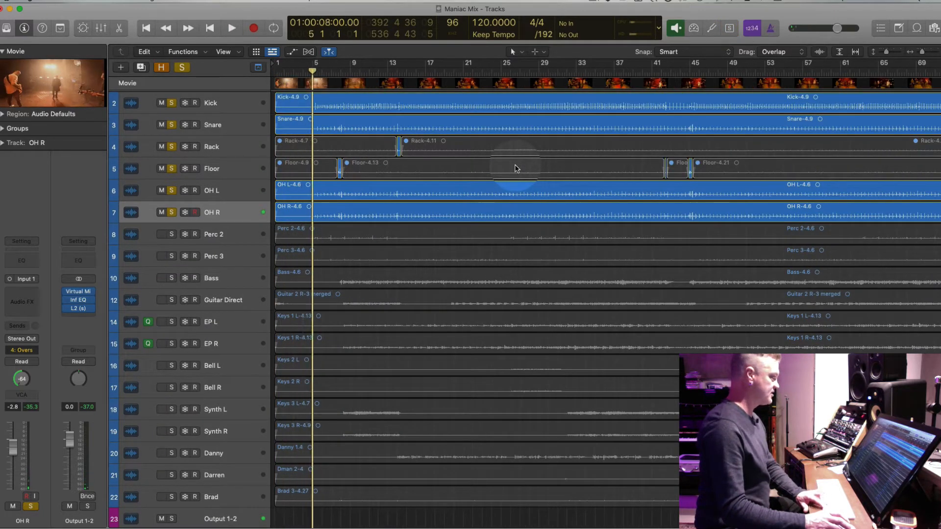
key(space)
key(super+Right)
key(super+Right)
key(super+Right)
key(super+Right)
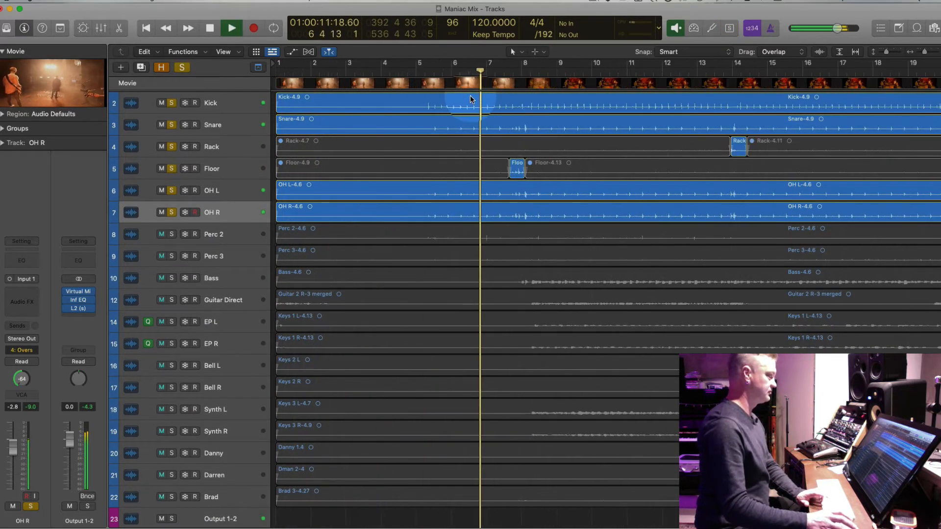
key(super+Down)
scroll(522, 149, up, 3)
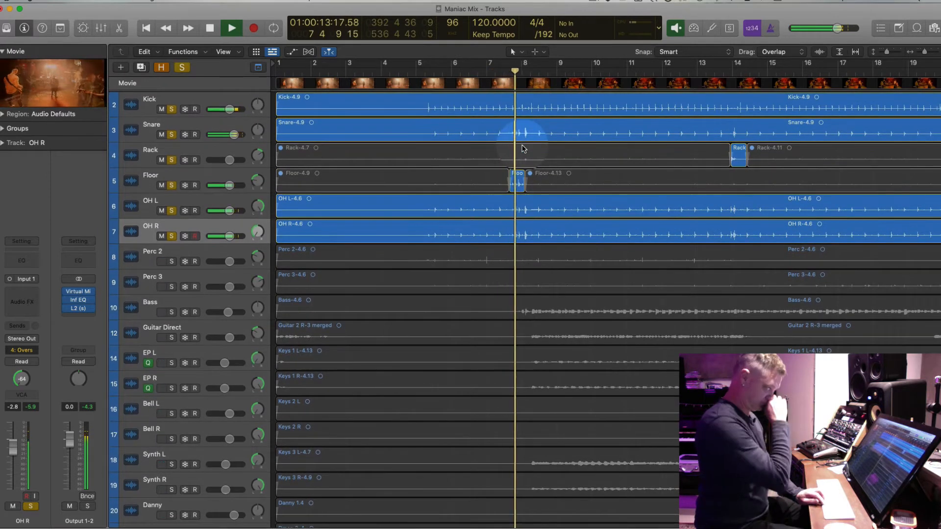
Select the Snare track and reset its peak level indicator while the drums play.
key(super+Left)
key(super+Left)
key(super+Left)
key(super+Left)
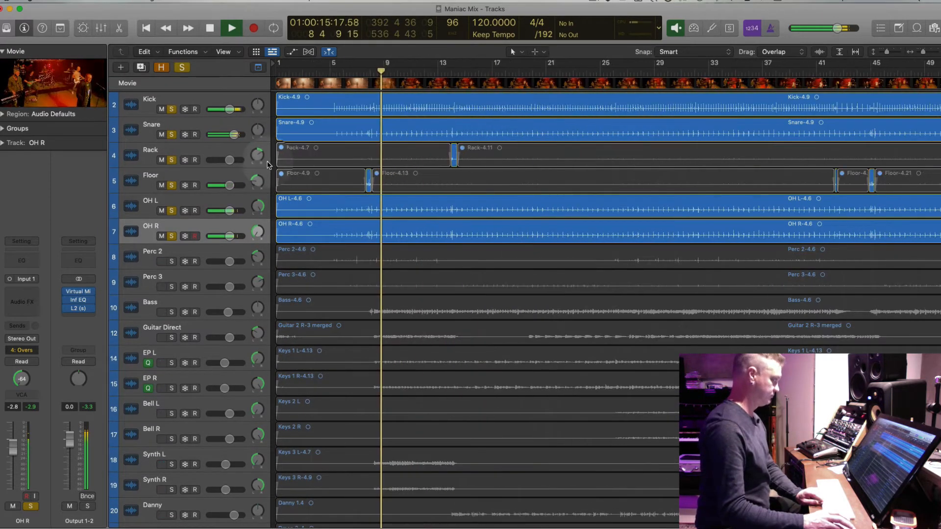
key(super+Up)
key(super+Left)
key(super+Left)
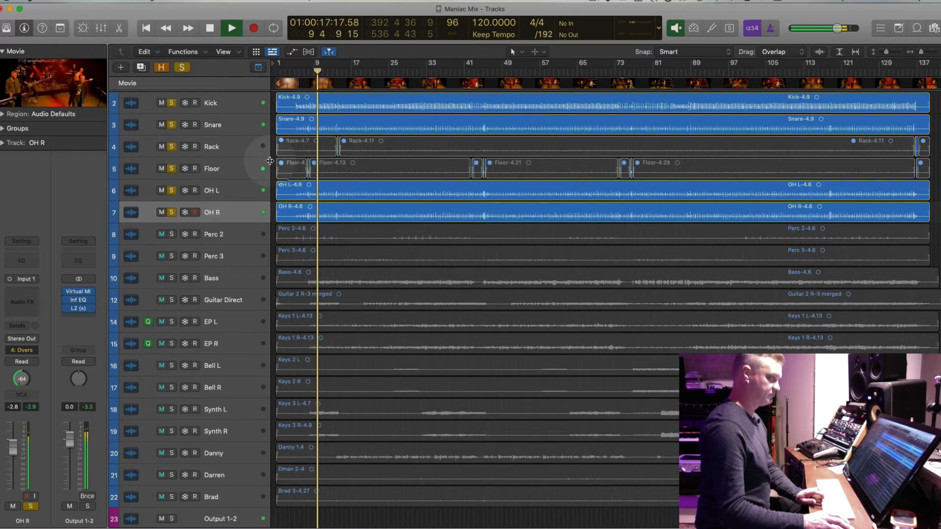
click(216, 103)
click(224, 124)
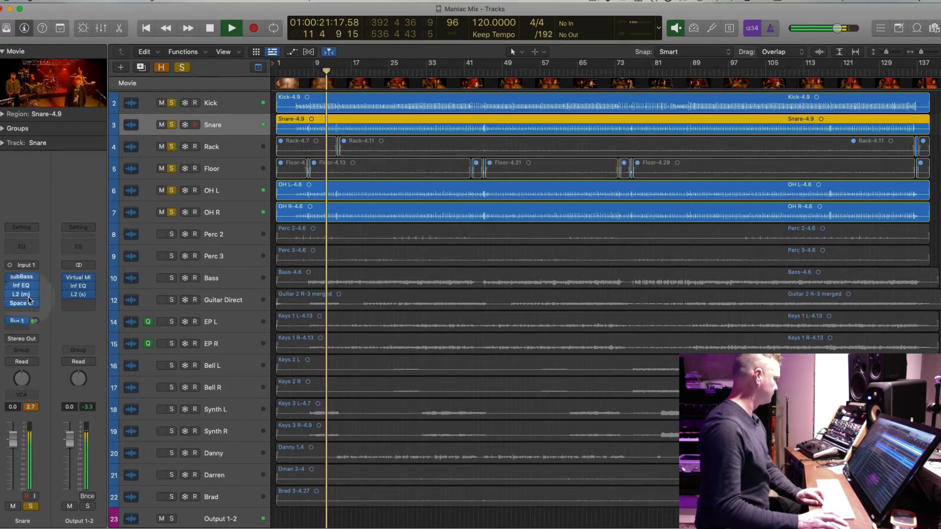
click(29, 407)
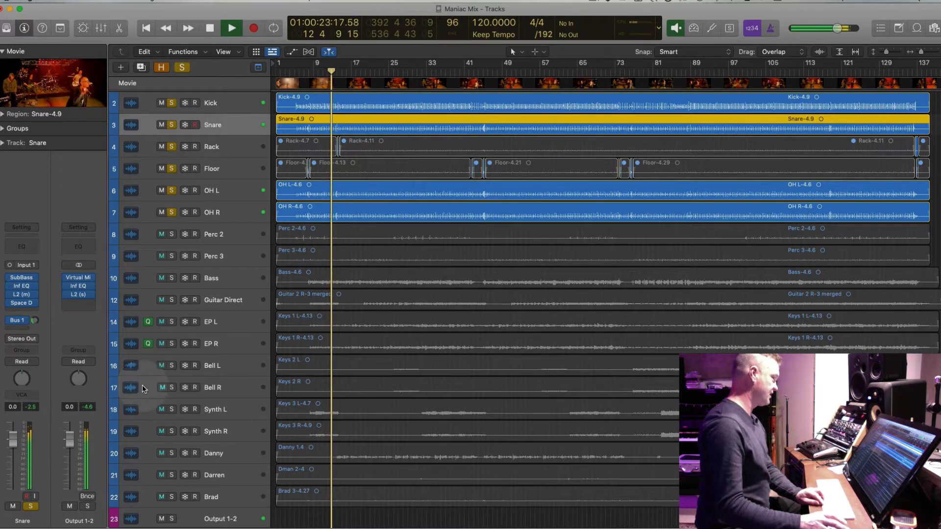
Insert a stereo L2 limiter after Space Designer on the Snare track and close the plug-in window.
click(35, 312)
mouse_move(64, 337)
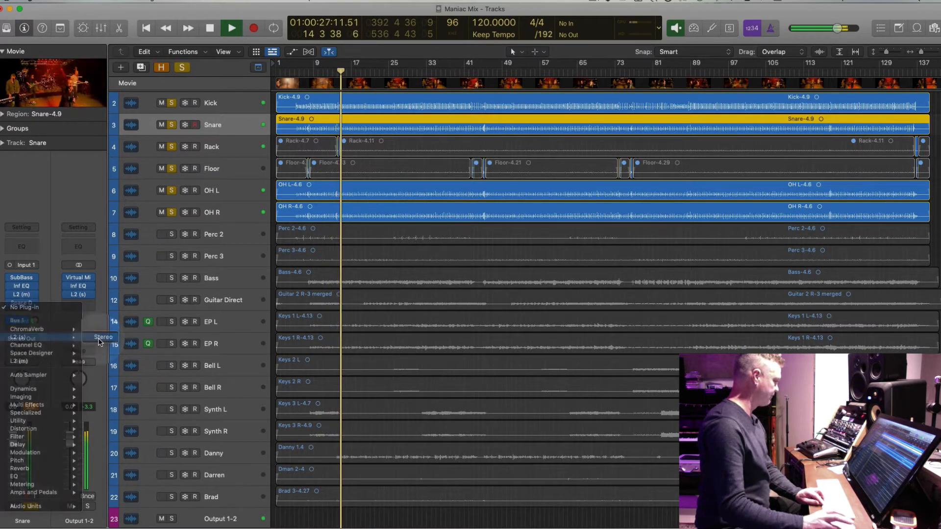
click(102, 338)
click(299, 131)
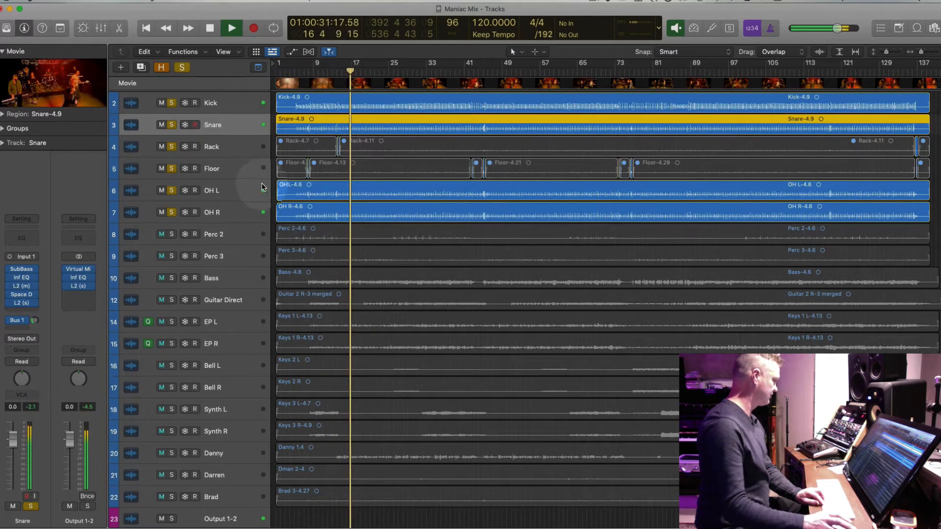
Select the Kick track and then OH L, open the mixer and stop playback.
click(230, 103)
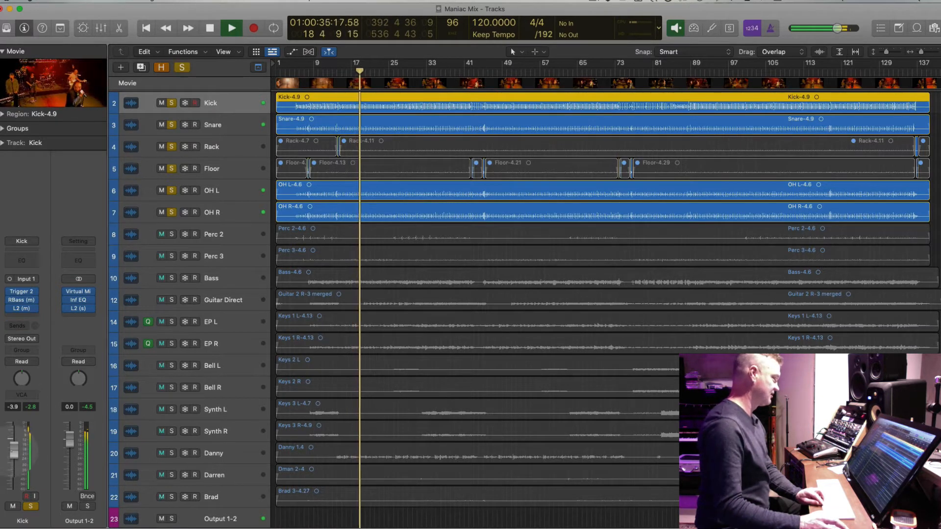
click(243, 188)
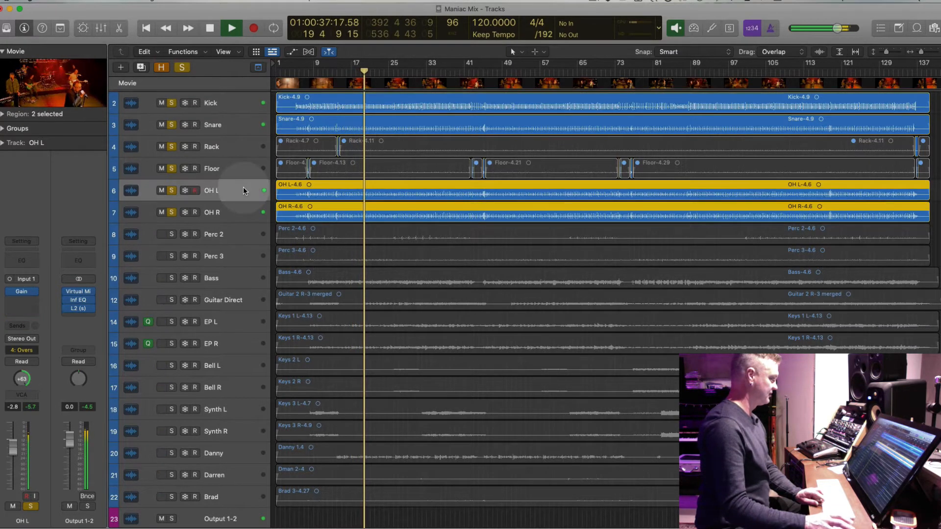
click(100, 28)
key(space)
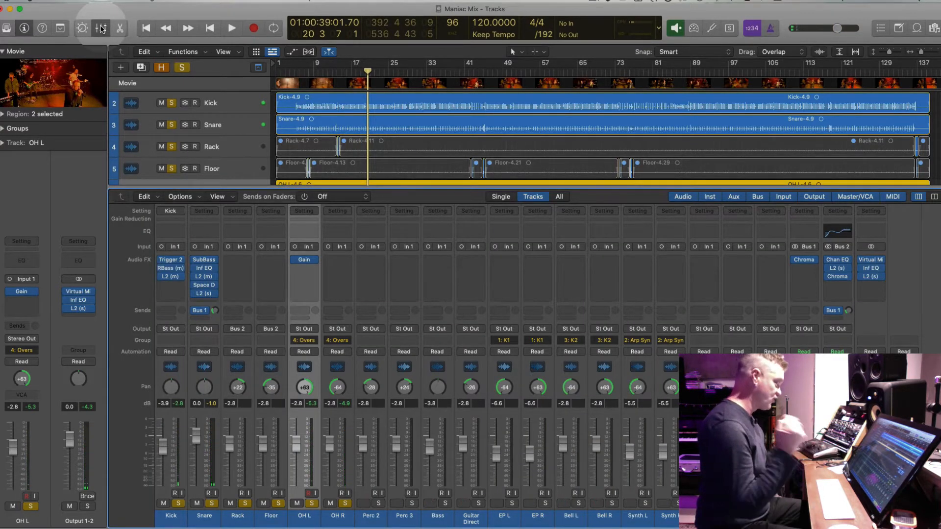
Route the outputs of OH L and OH R to Bus 3 and rename the new aux Overs.
click(341, 517)
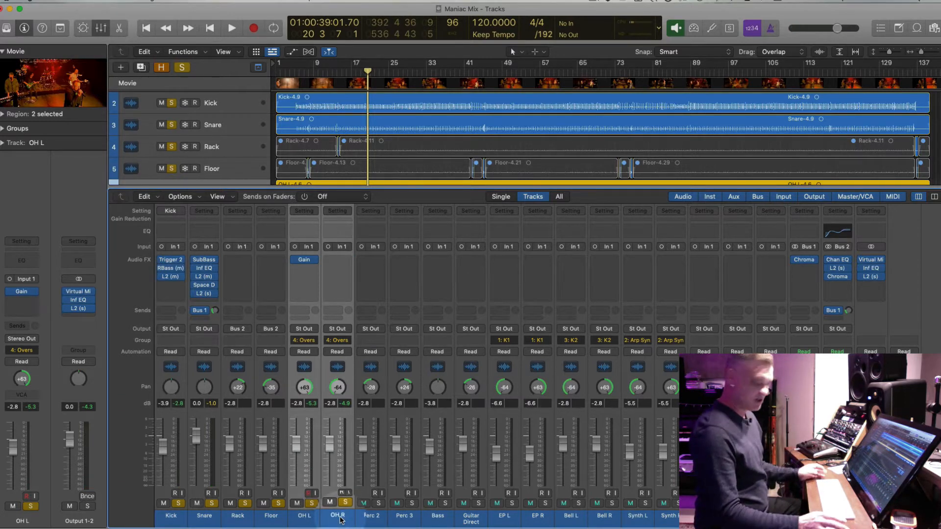
click(314, 330)
mouse_move(318, 364)
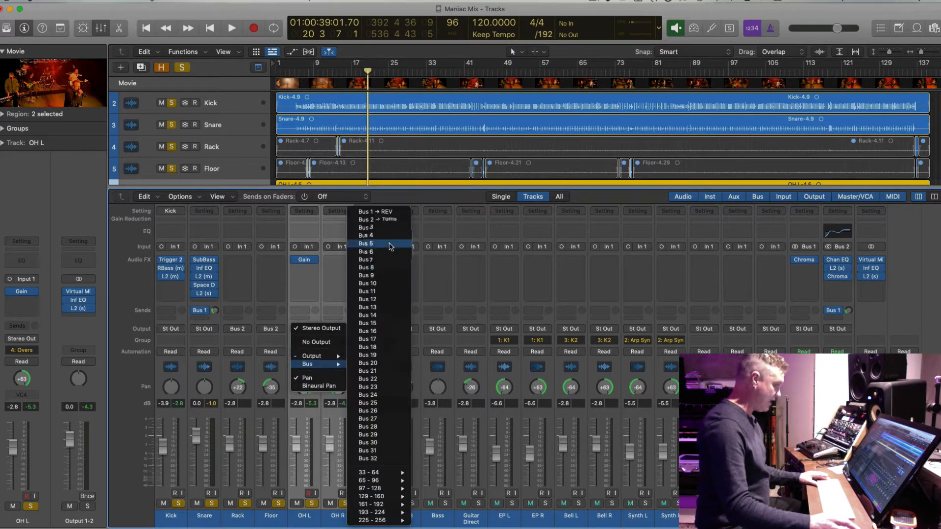
click(375, 228)
double_click(80, 522)
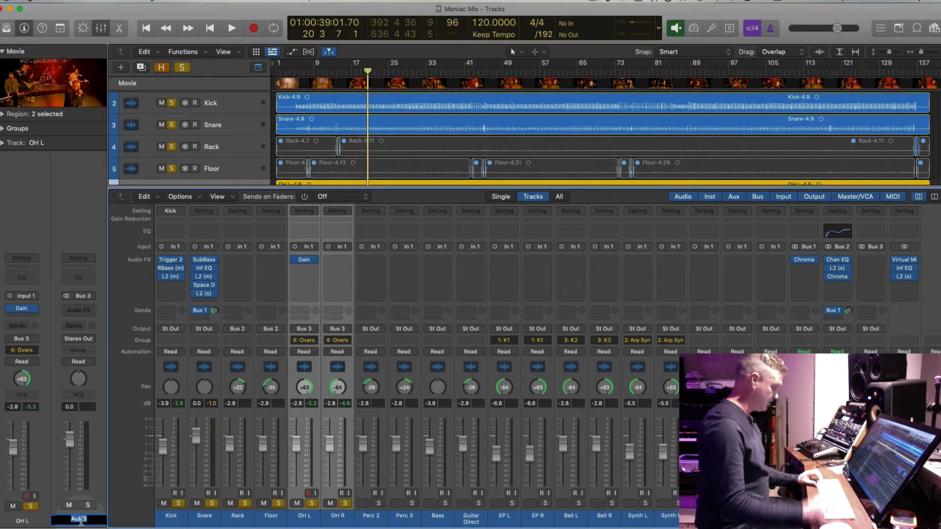
key(Return)
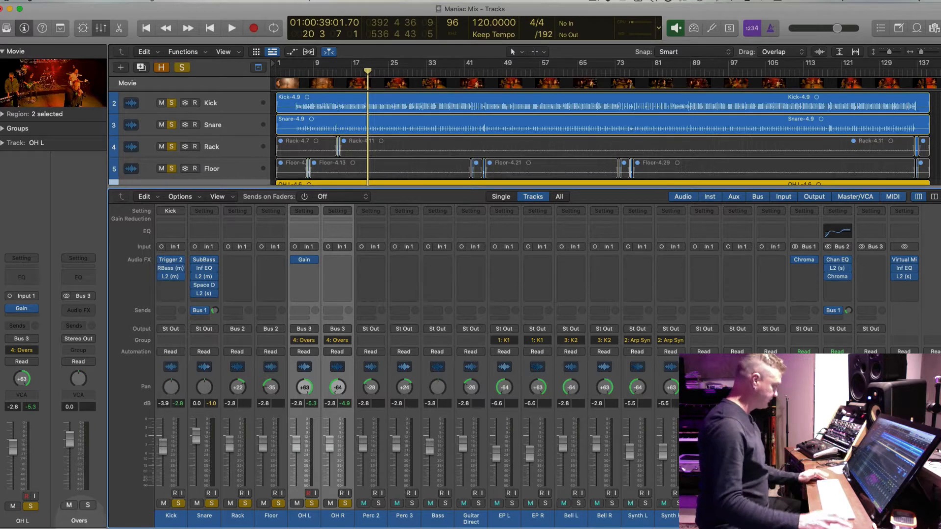
Insert the Slate Digital Virtual Mix Rack on the Overs aux and reposition its window.
click(93, 308)
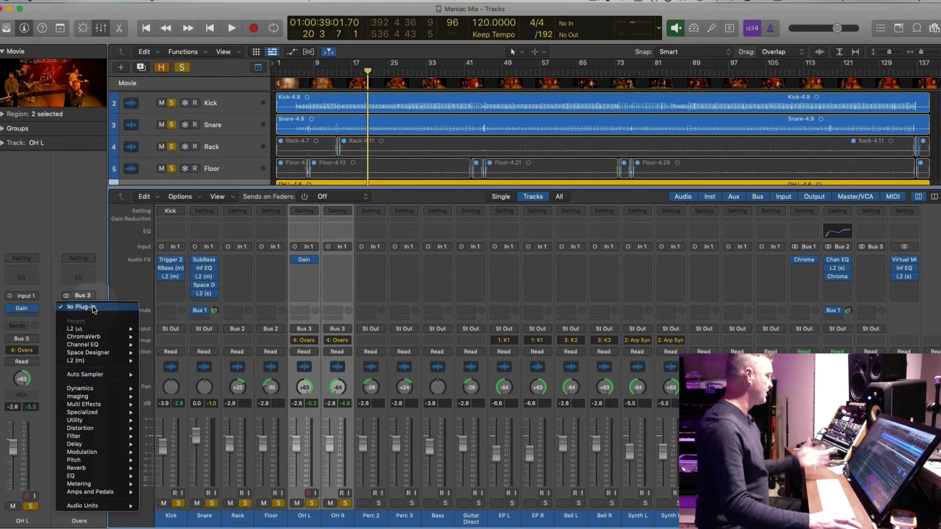
mouse_move(128, 506)
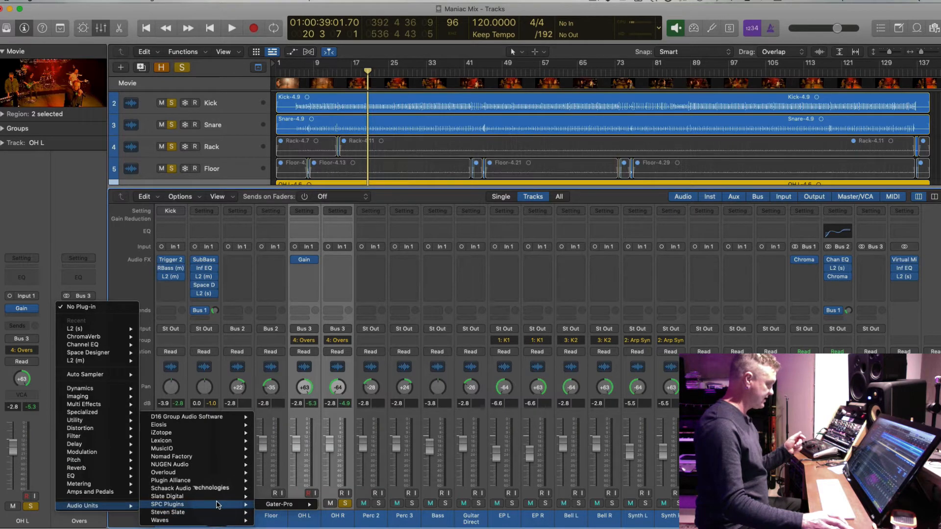
mouse_move(196, 496)
mouse_move(294, 512)
click(376, 512)
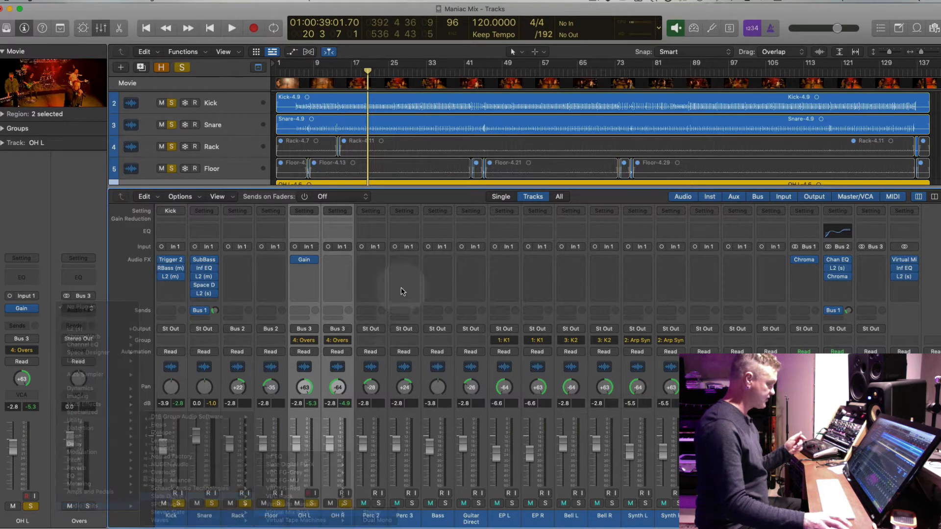
drag(469, 136, 271, 14)
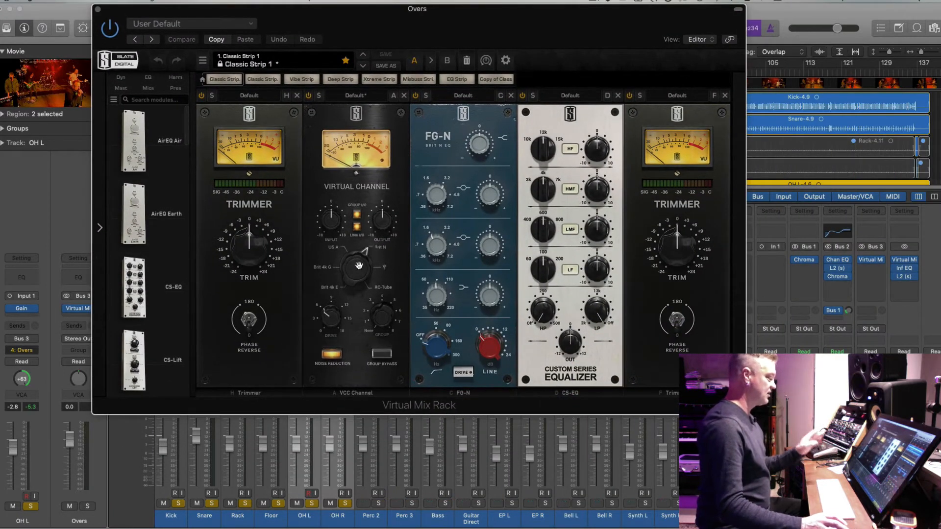
Set the Virtual Channel console to US A and add an FG-Stress compressor after the CS-EQ.
drag(357, 273, 355, 279)
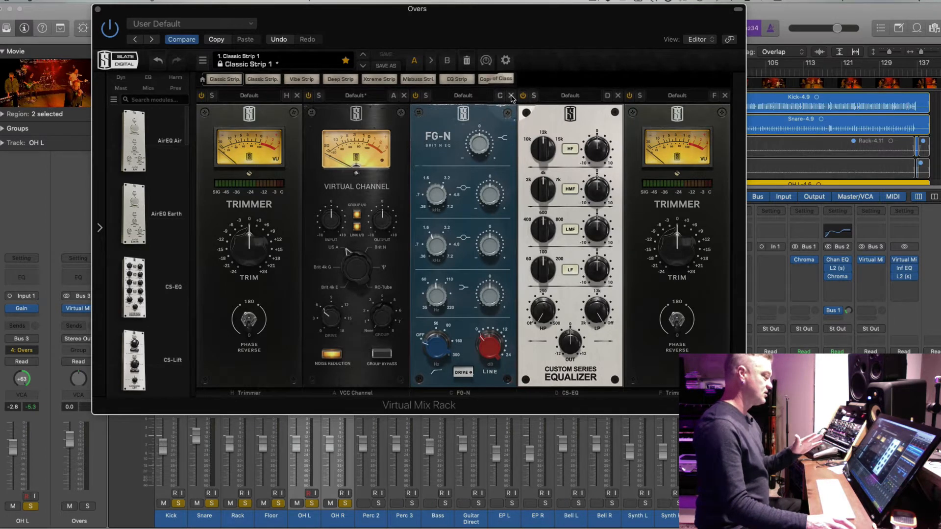
scroll(157, 314, down, 10)
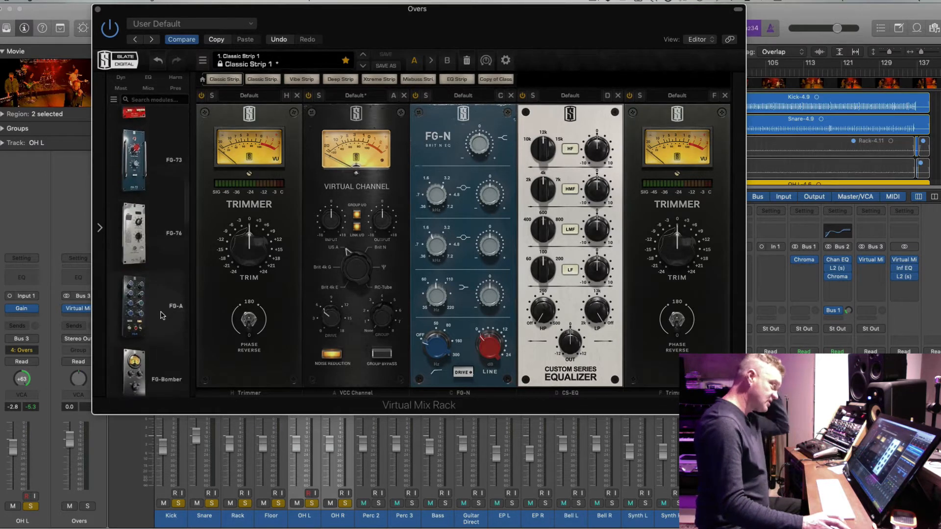
scroll(163, 315, down, 8)
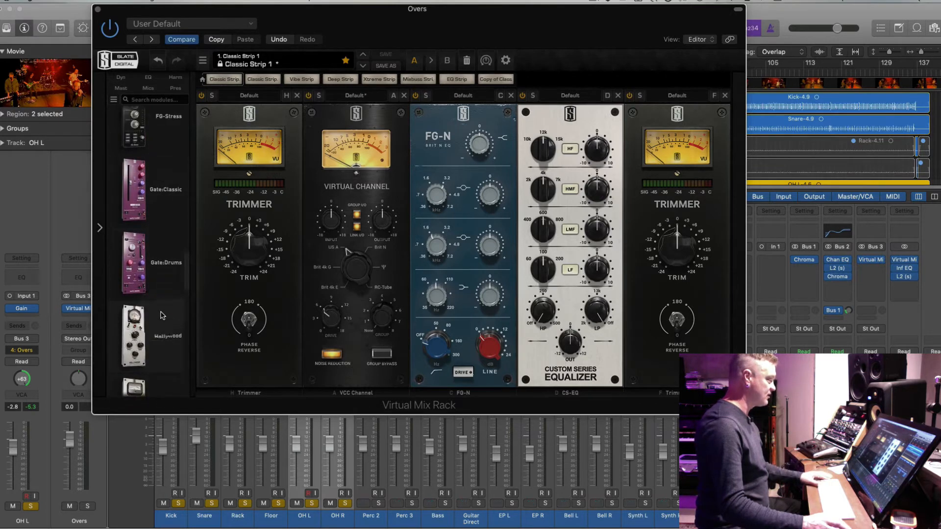
scroll(161, 151, up, 2)
drag(147, 177, 650, 200)
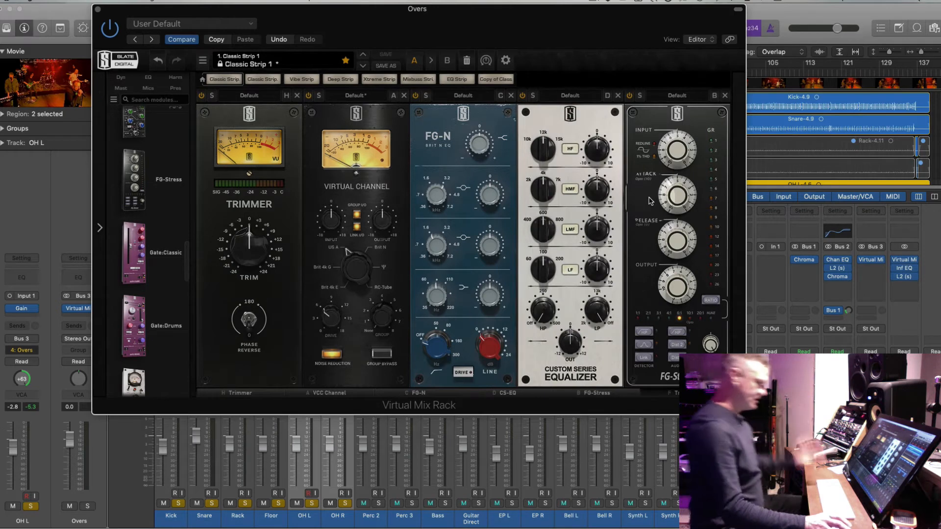
Play the drums and raise the trim of the rack's first Trimmer module to +13.2 dB.
key(space)
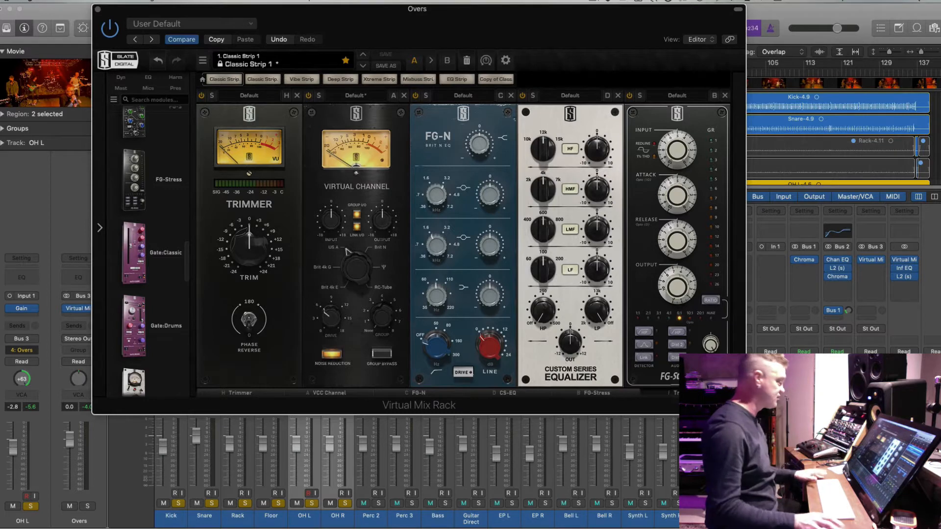
drag(250, 11, 410, 1)
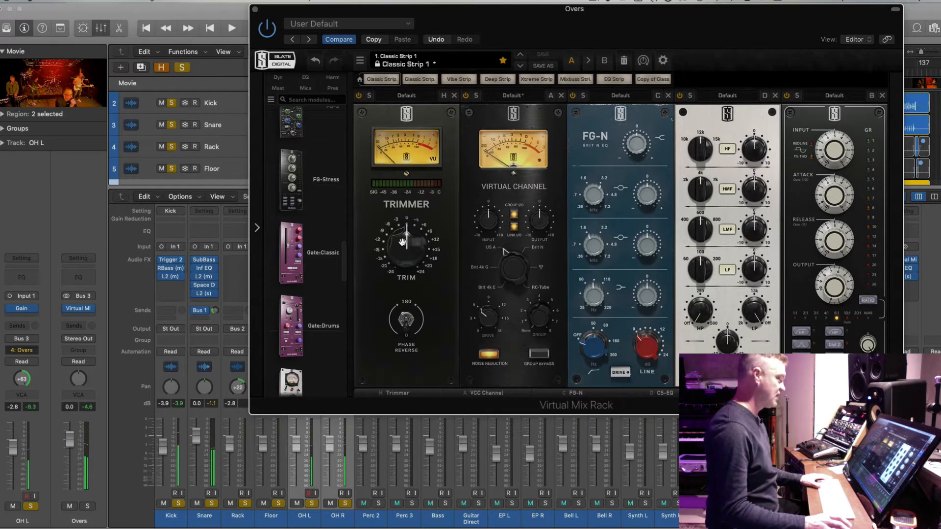
key(space)
drag(399, 249, 403, 221)
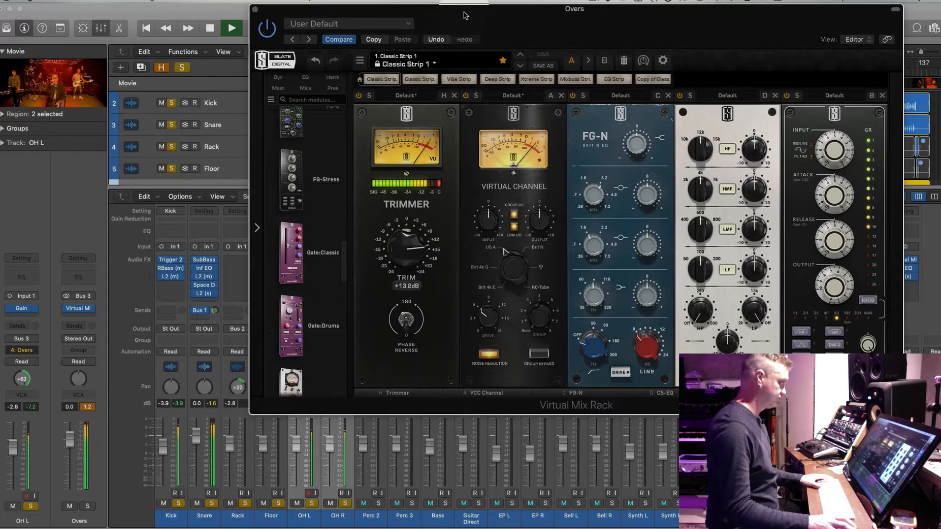
drag(441, 9, 243, 8)
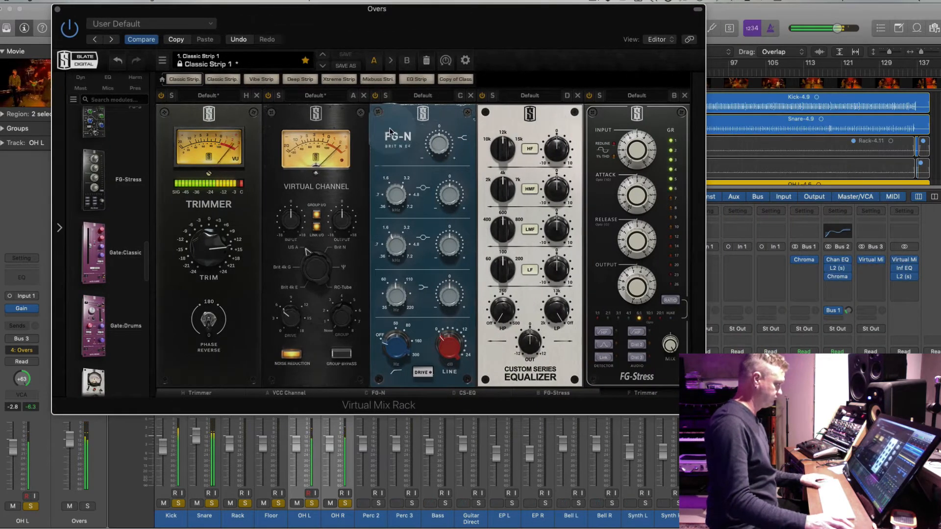
Sweep the CS-EQ low-pass filter down to 2.00 kHz while the drums play.
drag(286, 214, 286, 216)
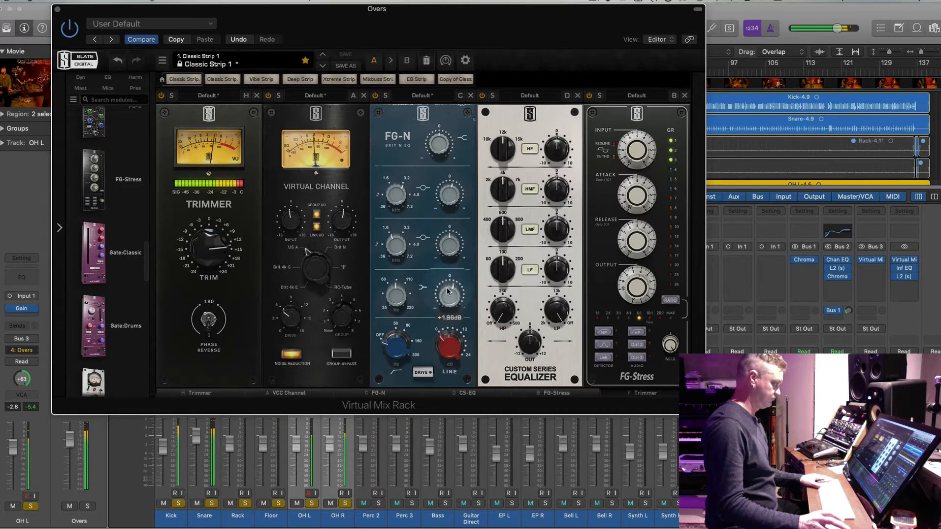
mouse_move(503, 300)
mouse_down()
mouse_move(501, 116)
mouse_move(502, 326)
mouse_move(503, 300)
mouse_up()
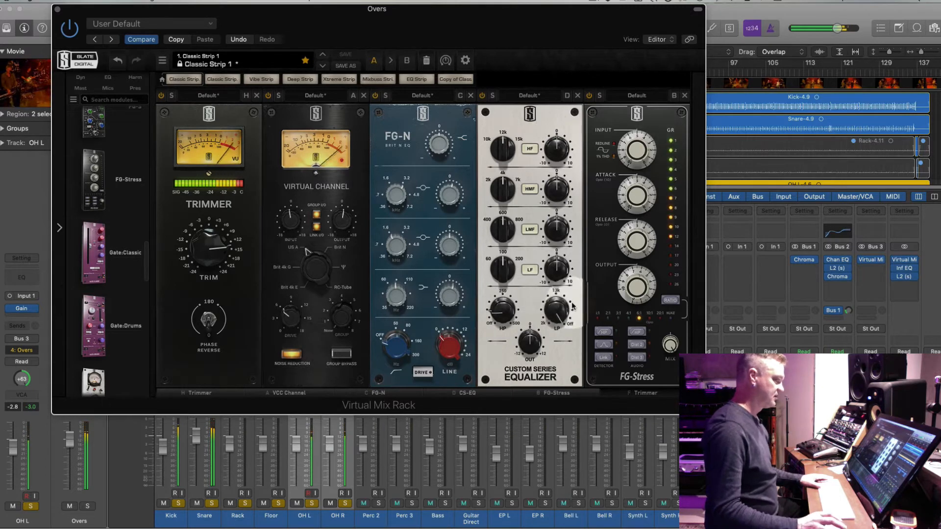
drag(556, 309, 557, 443)
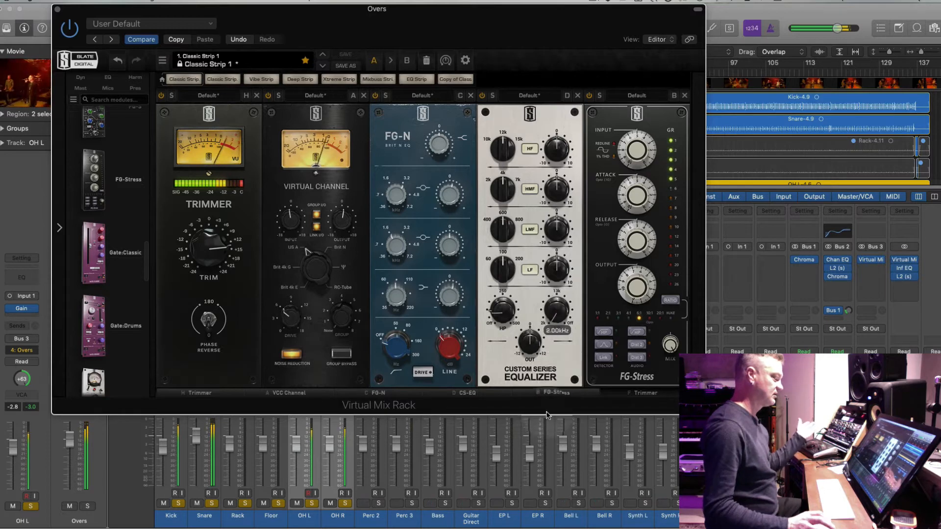
Open the CS-EQ low-pass filter back up and fine-tune it around 10.8 kHz against the playing drums.
mouse_move(559, 319)
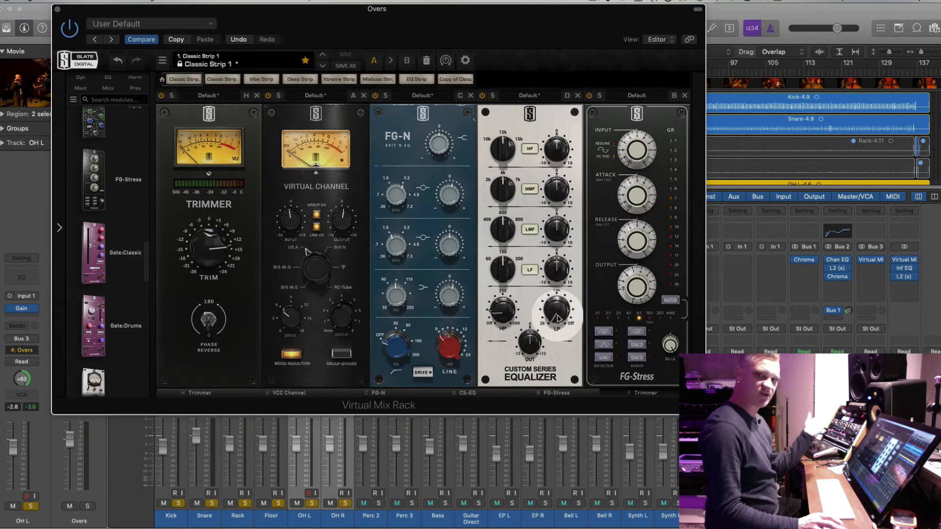
drag(558, 316, 551, 268)
key(space)
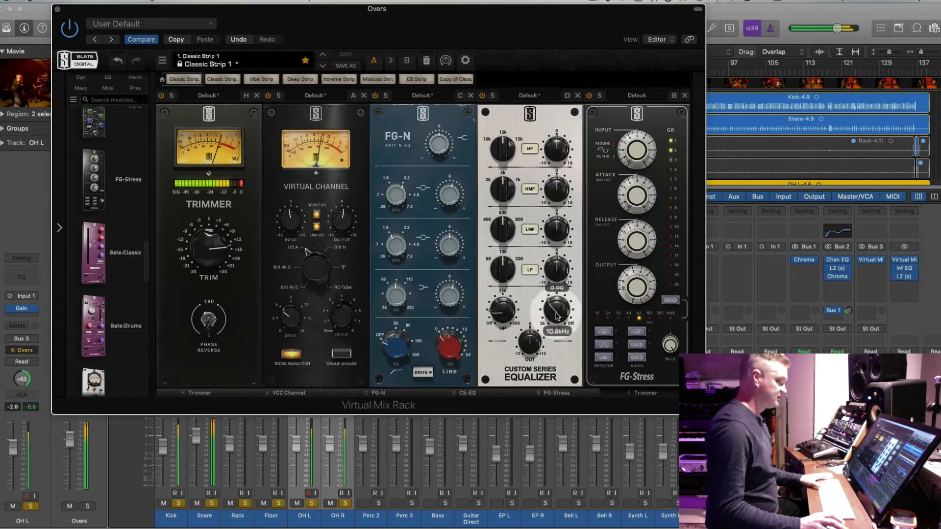
drag(555, 313, 558, 311)
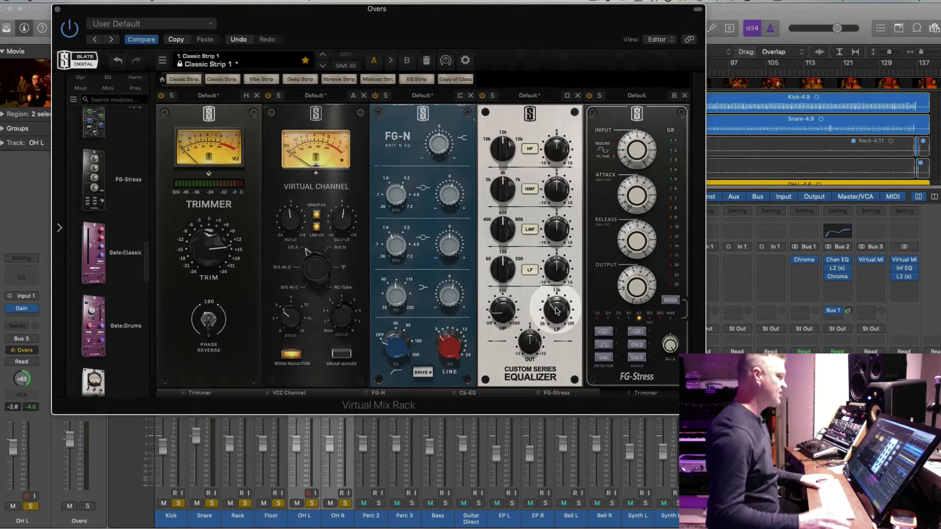
key(space)
click(557, 311)
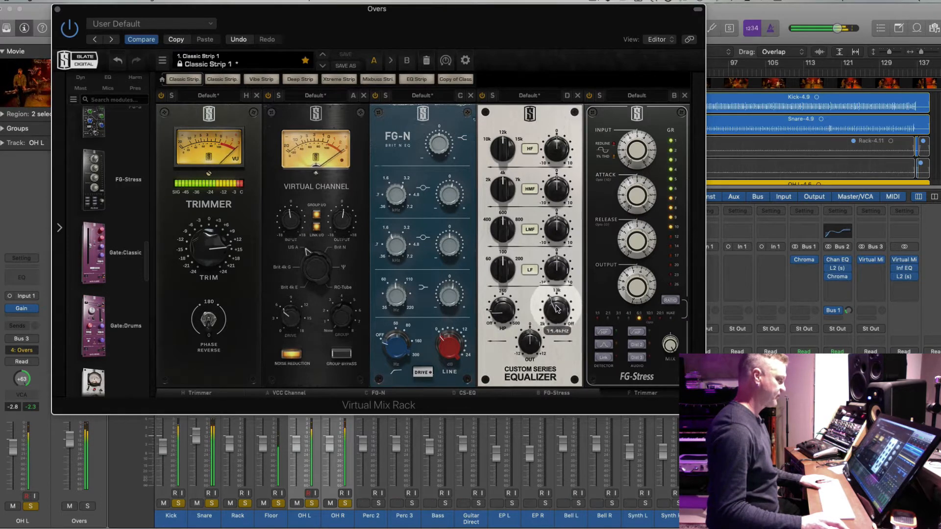
Move the rack window clear of the Overs strip and set the trim of the rack's last Trimmer module to -1.50 dB.
mouse_move(201, 245)
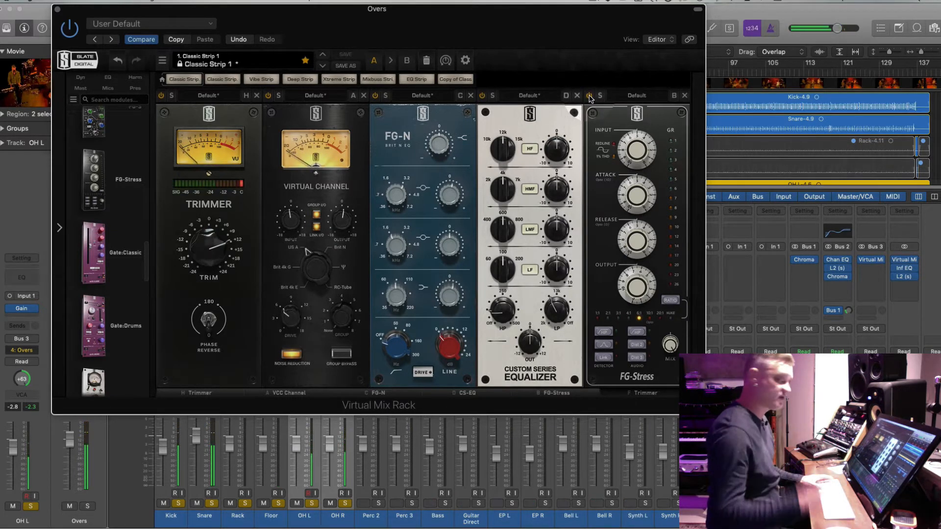
key(space)
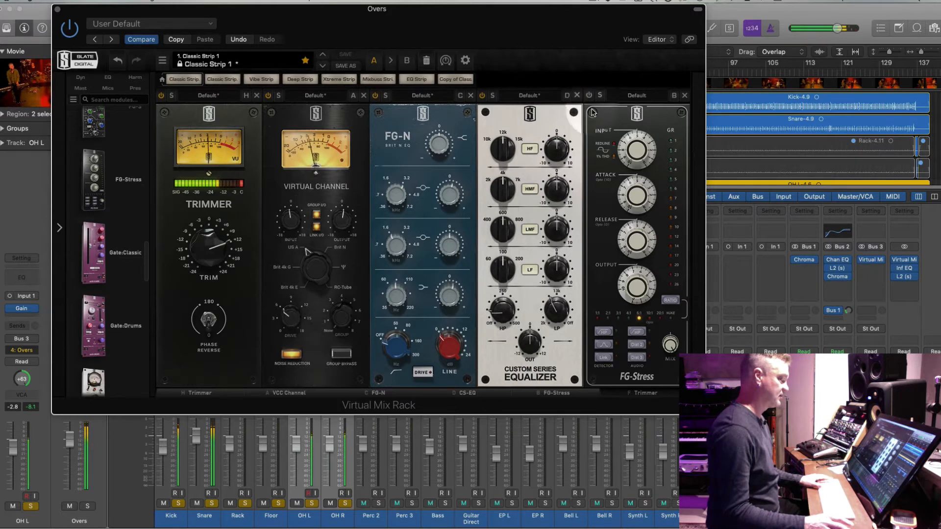
scroll(626, 320, right, 3)
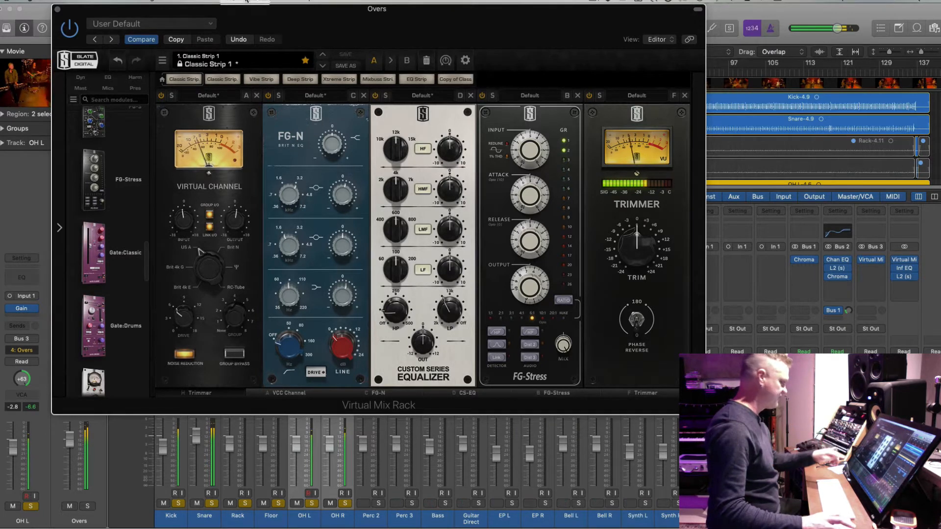
drag(198, 9, 432, 9)
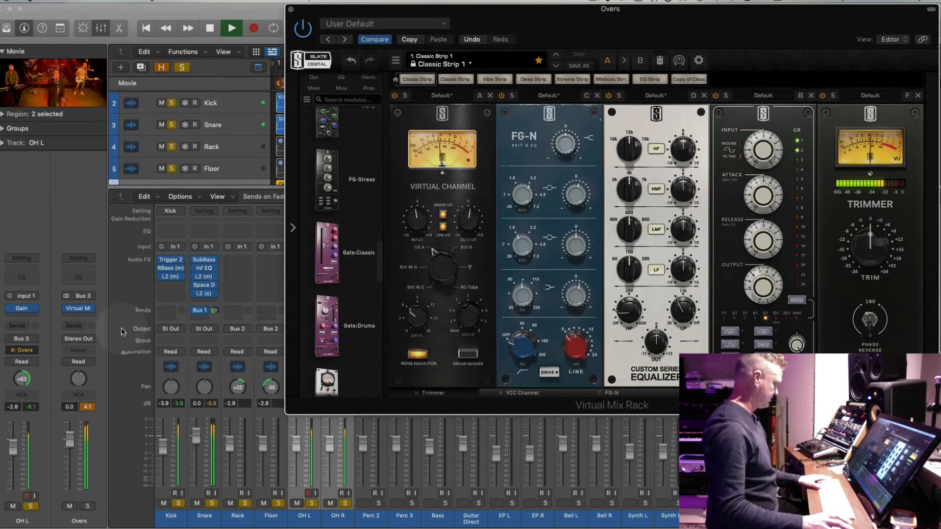
click(87, 407)
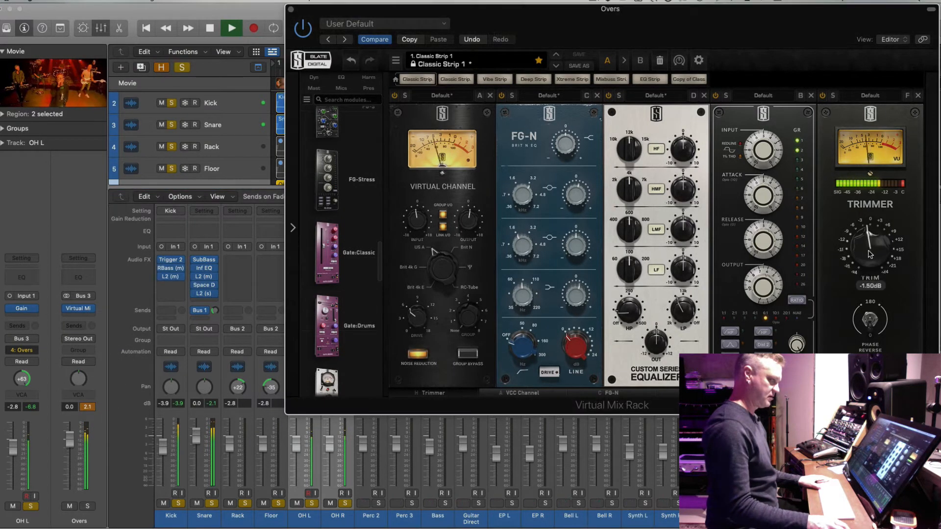
drag(870, 239, 871, 254)
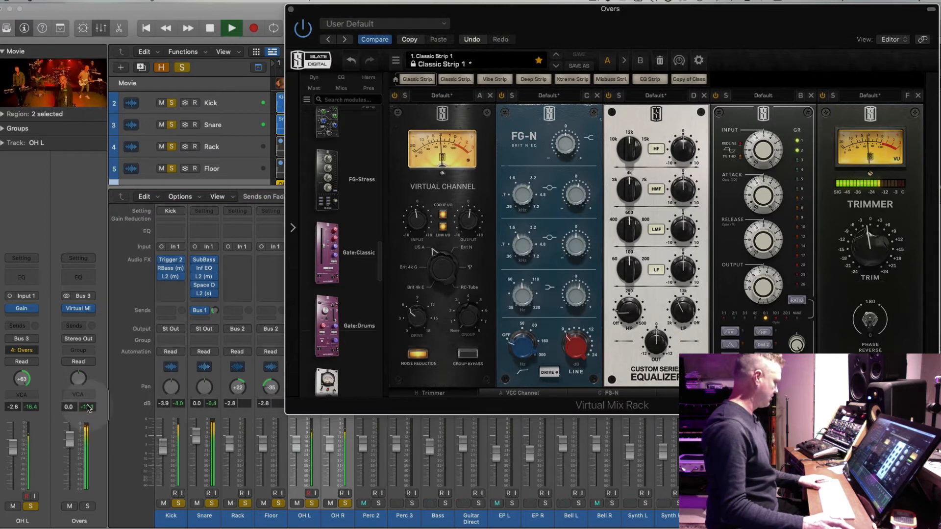
Insert a stereo L2 limiter after the rack on the Overs aux and lower its threshold slightly during playback.
click(84, 310)
click(84, 309)
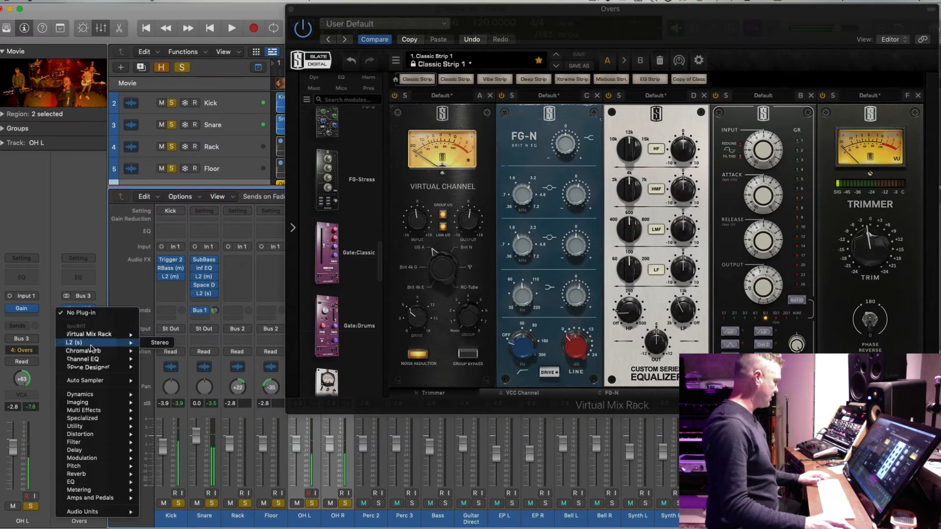
click(153, 343)
key(space)
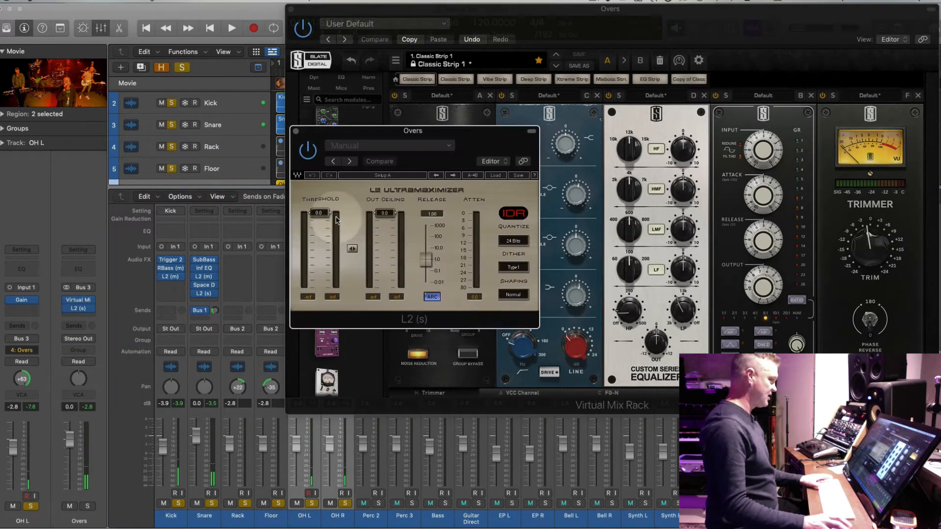
drag(320, 214, 319, 222)
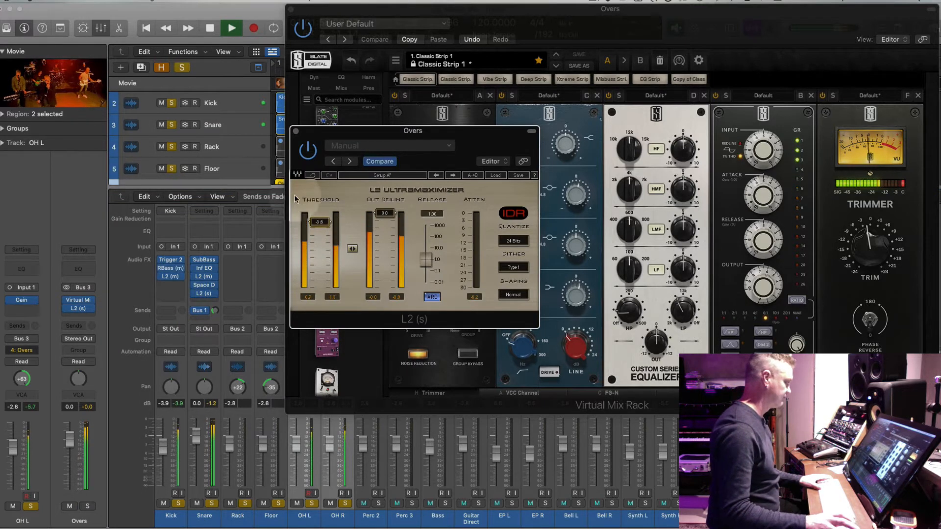
click(296, 134)
key(space)
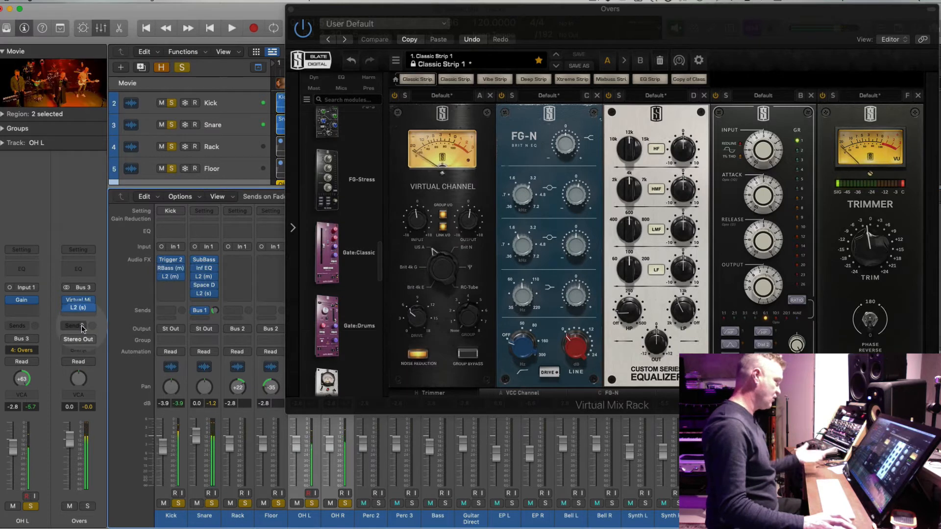
Insert a stereo ChromaVerb after the L2 on the Overs aux and set its Wet level to 0%.
click(91, 308)
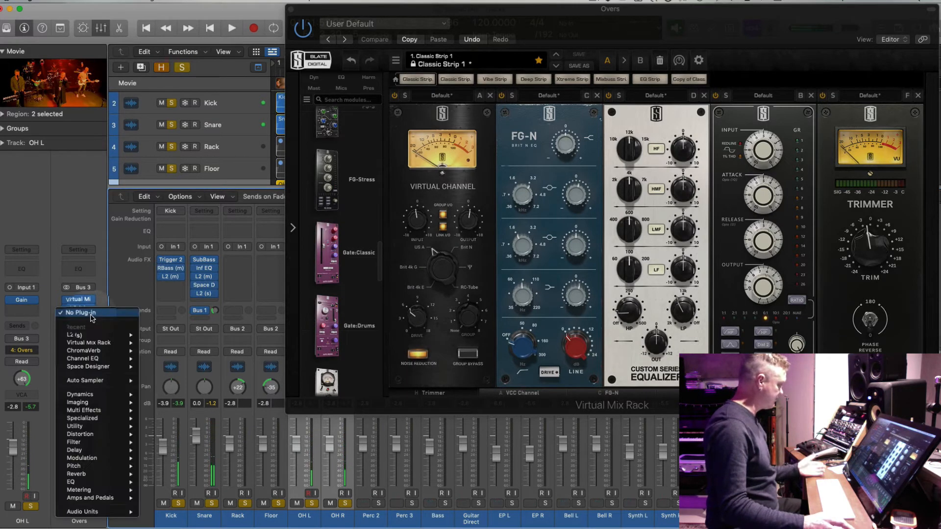
mouse_move(97, 351)
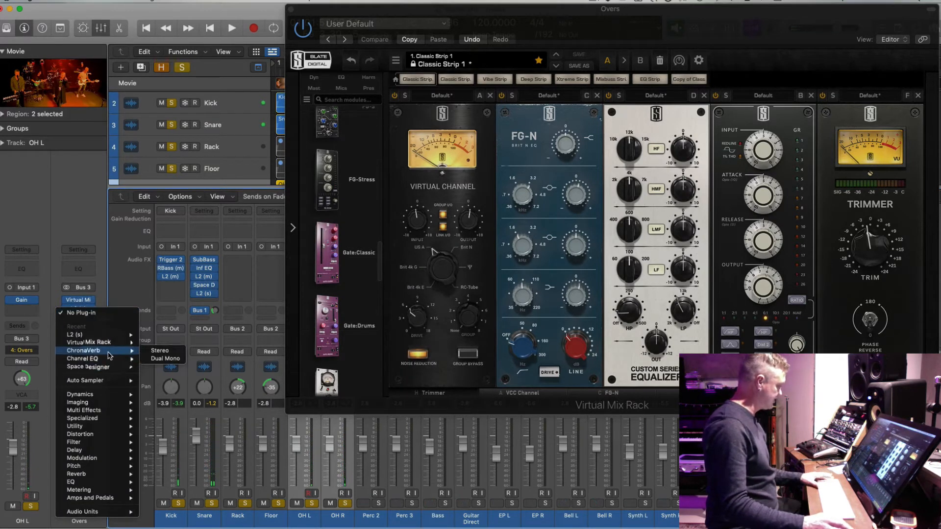
click(167, 351)
drag(433, 136, 200, 13)
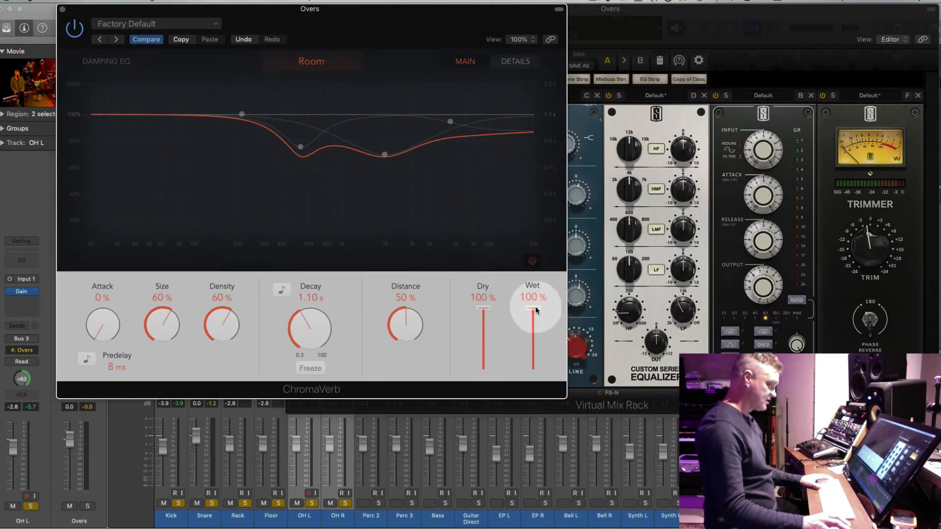
drag(533, 307, 533, 392)
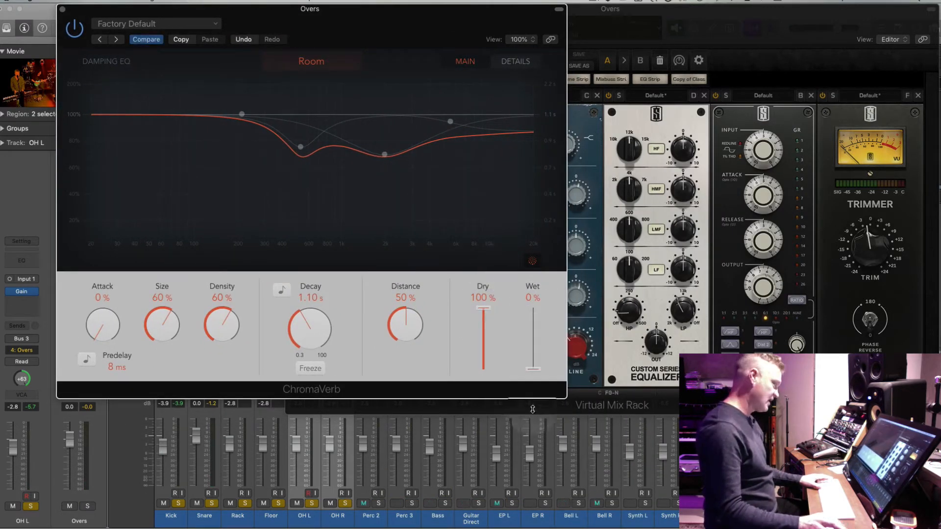
Load the Dirty Chamber preset in ChromaVerb and set Dry to 100% and Wet to 32% during playback.
click(163, 27)
mouse_move(273, 227)
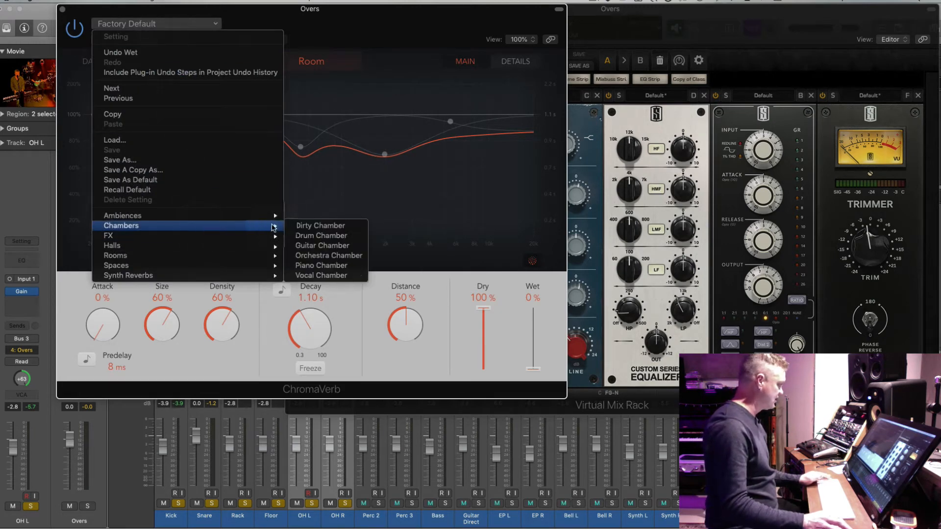
click(321, 226)
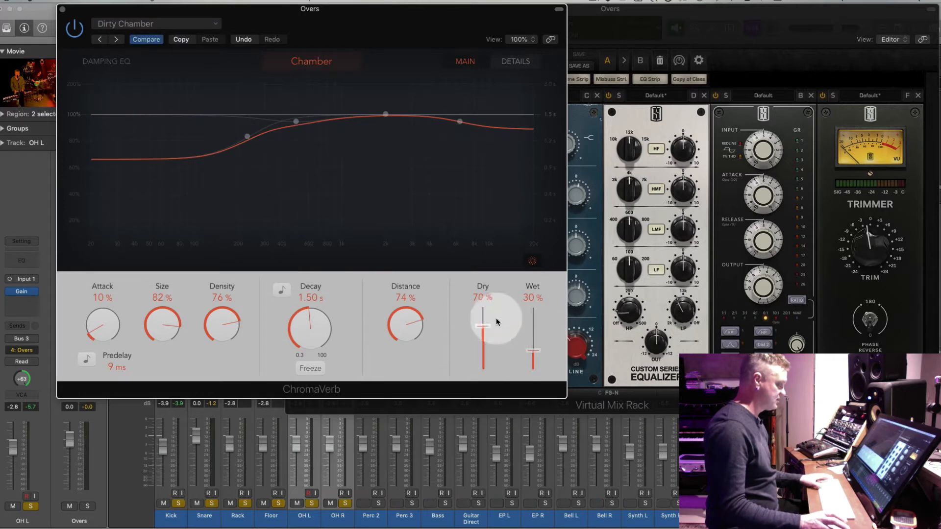
mouse_move(533, 351)
mouse_down()
mouse_move(530, 385)
mouse_move(533, 314)
mouse_move(533, 375)
mouse_move(536, 343)
mouse_up()
key(space)
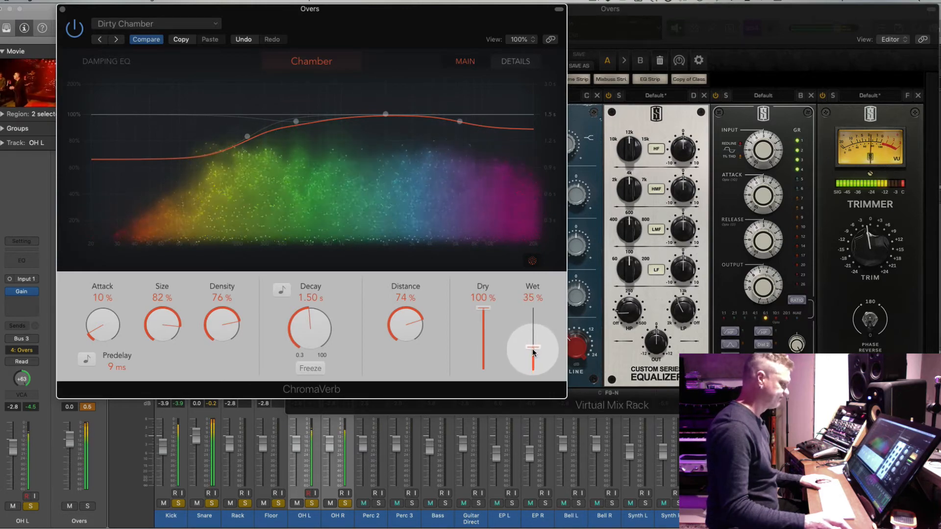
drag(534, 350, 533, 353)
drag(488, 310, 487, 310)
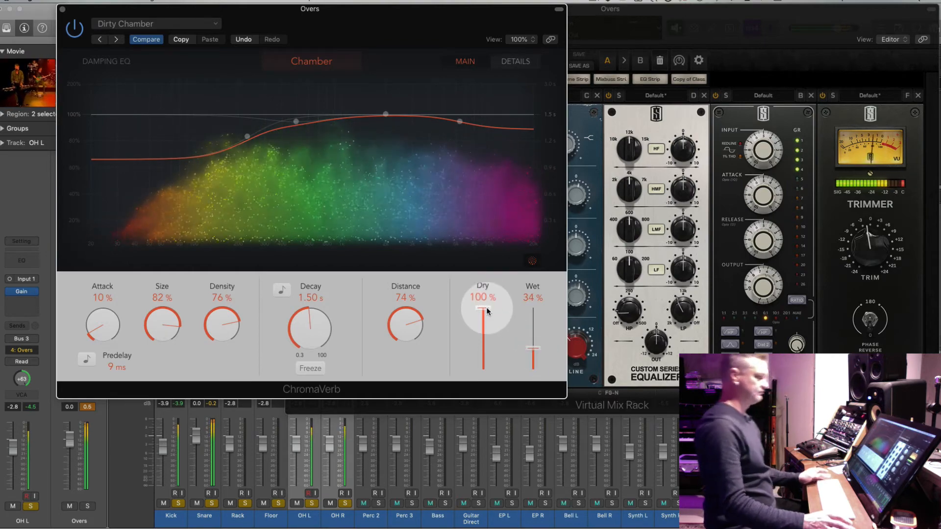
drag(533, 348, 534, 351)
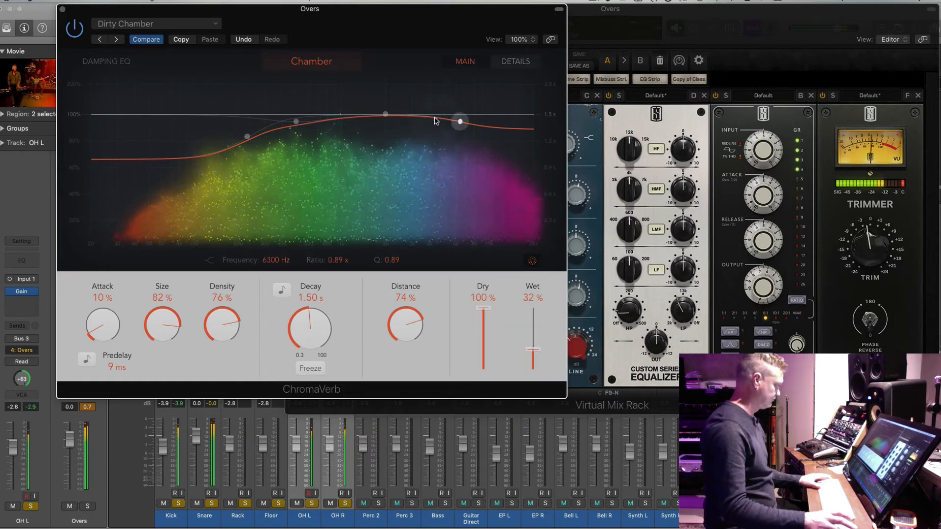
Set a ChromaVerb output EQ band to -3.5 dB at 710 Hz with a Q of 1.40, and close the plug-in windows.
click(518, 62)
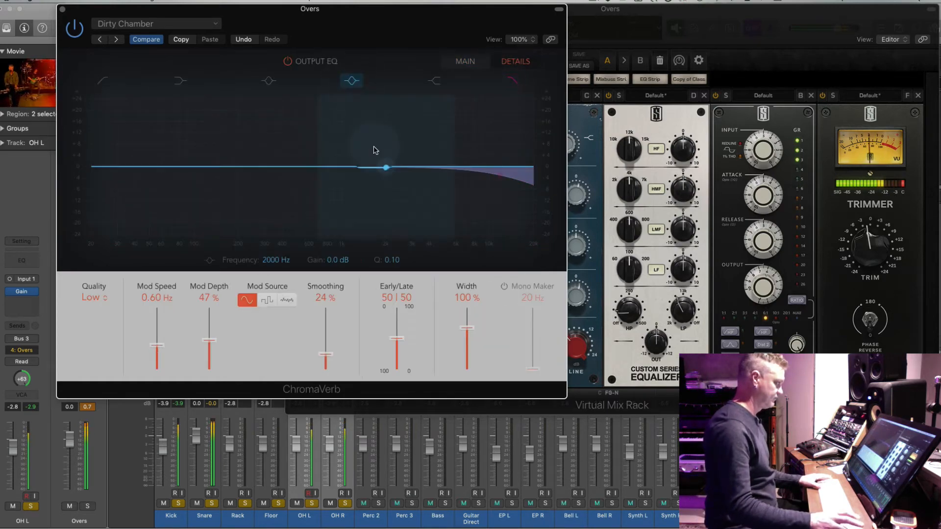
drag(386, 167, 363, 142)
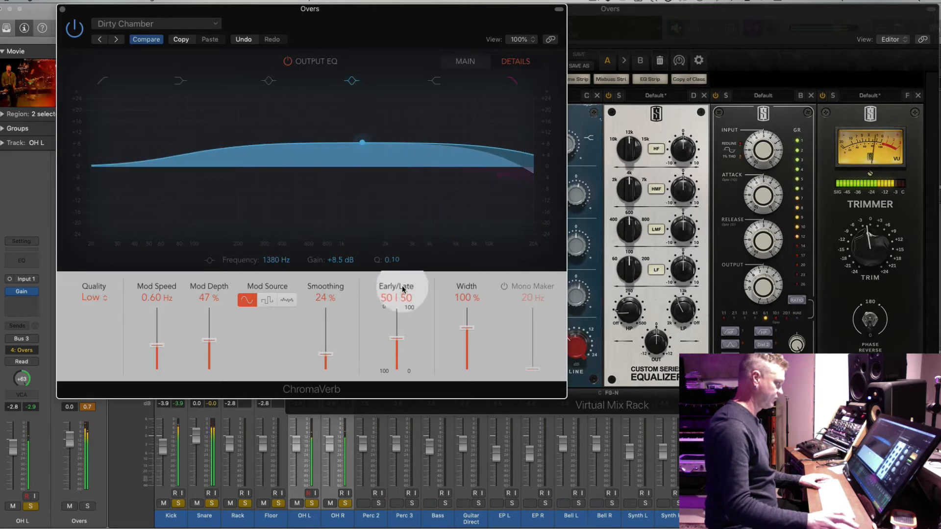
drag(392, 259, 392, 245)
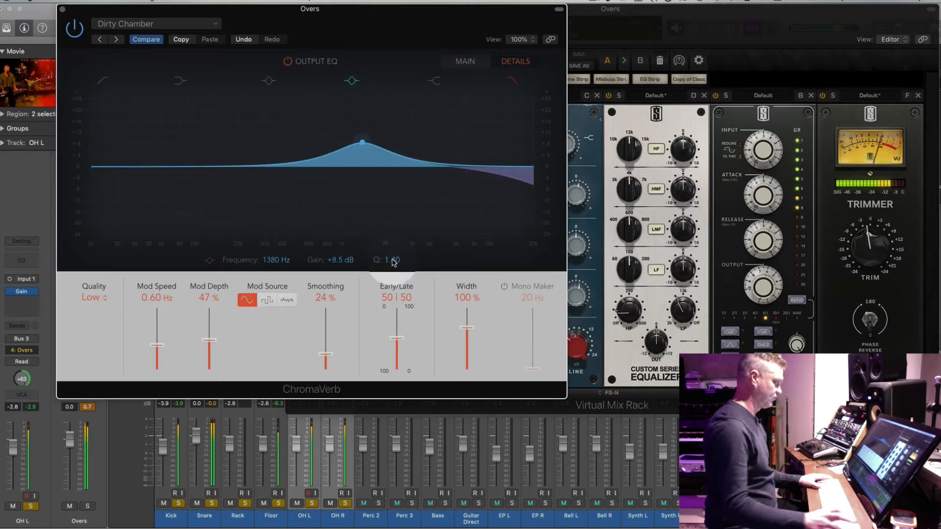
drag(362, 142, 322, 165)
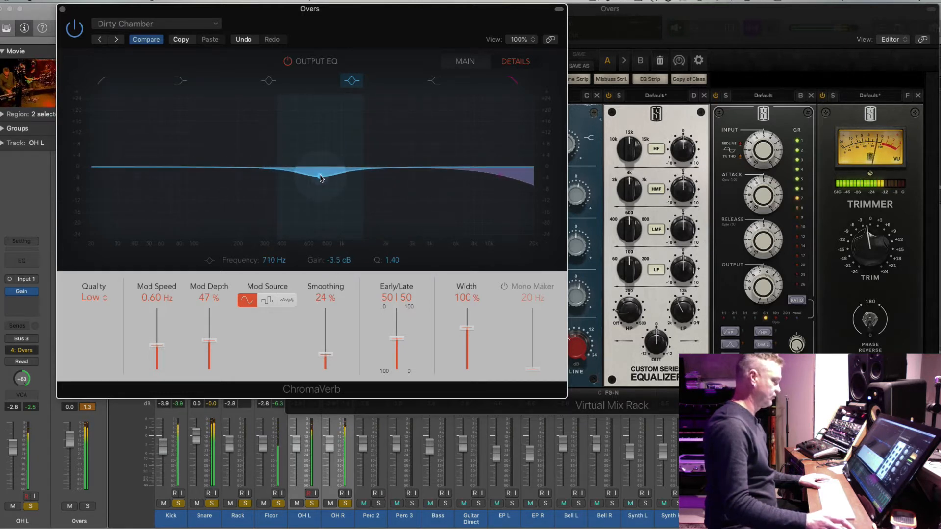
drag(321, 177, 321, 177)
click(63, 10)
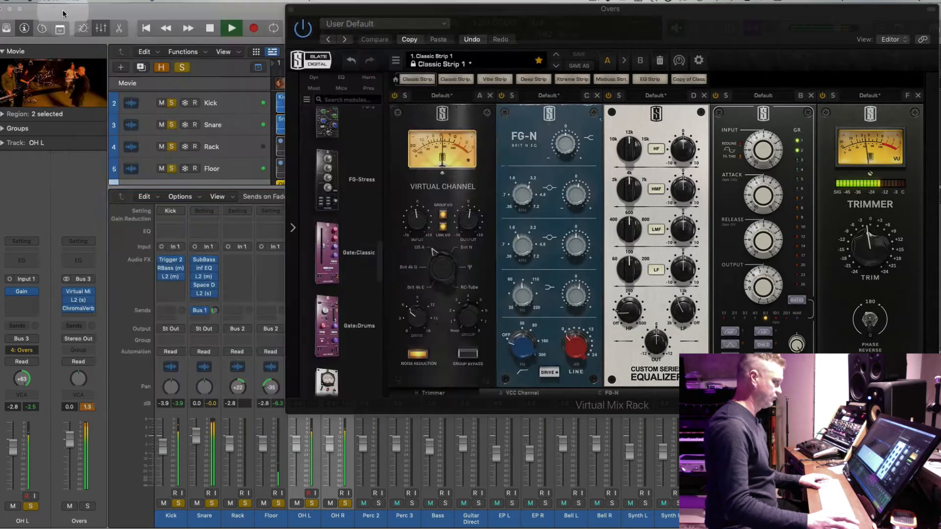
click(290, 10)
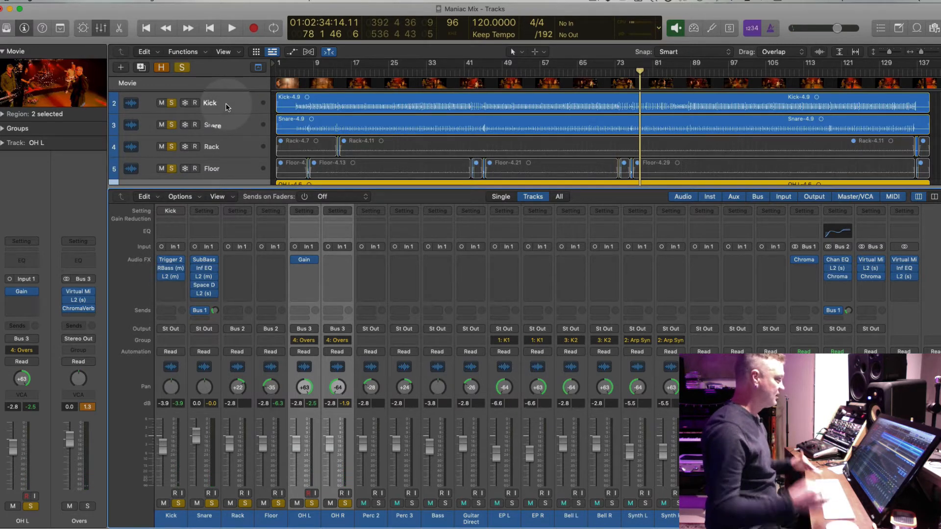
Play the song from about bar 44 and solo the Perc 2 and Perc 3 tracks.
scroll(227, 137, down, 4)
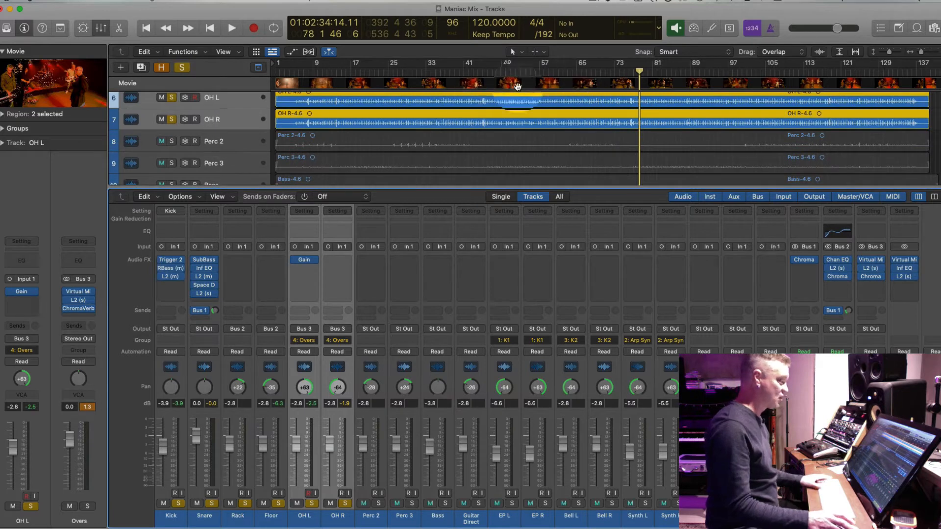
double_click(478, 70)
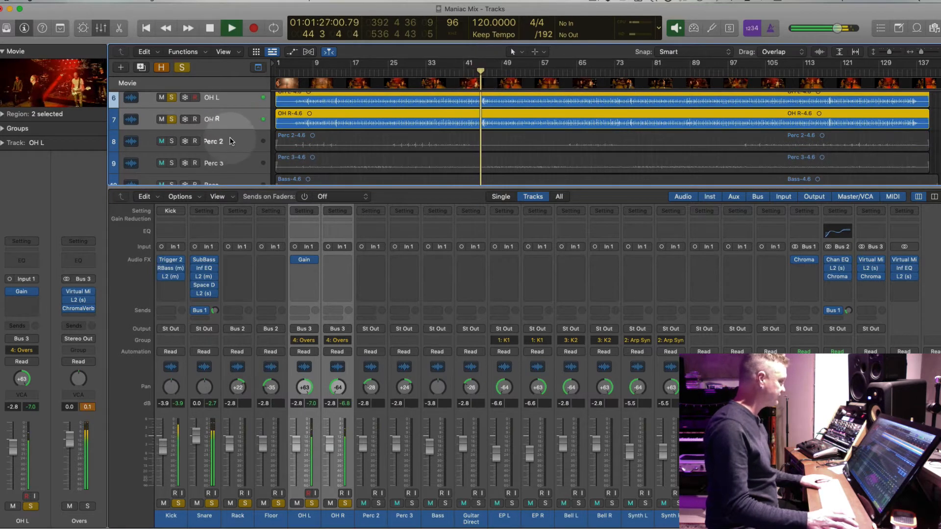
click(171, 141)
click(171, 163)
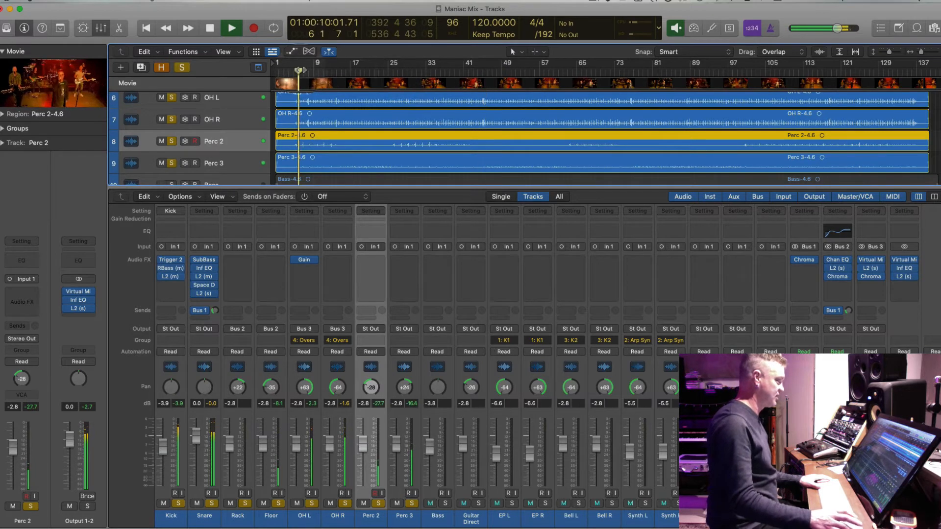
Stop playback and assign the Perc 2 and Perc 3 tracks together to Group 5: Perc.
key(super+Down)
shift+click(223, 162)
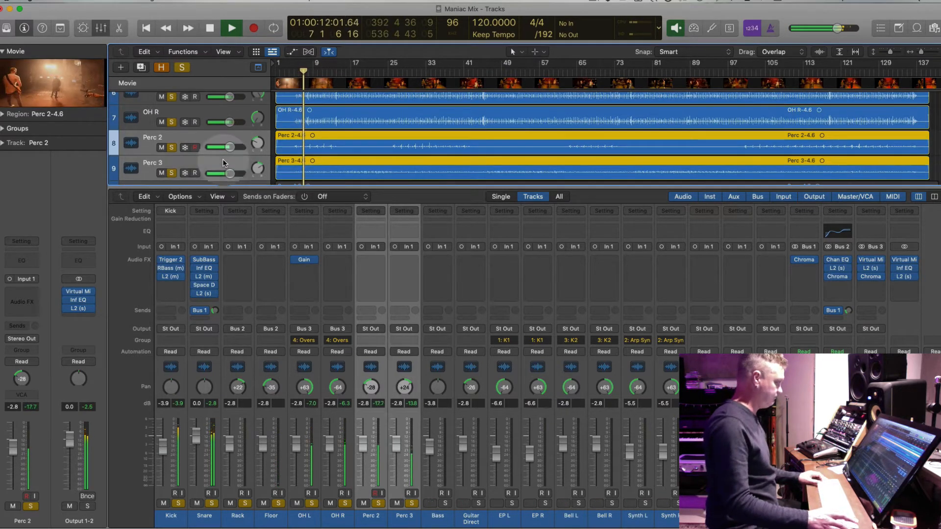
key(space)
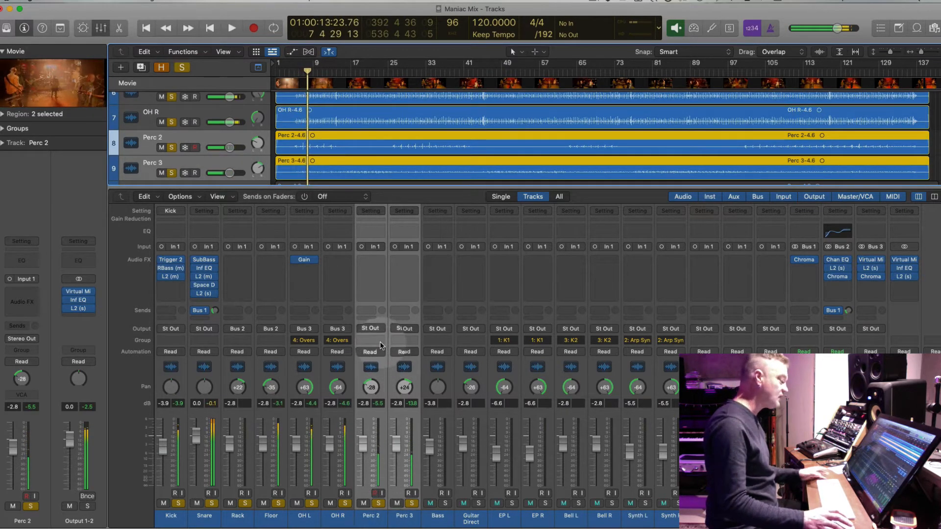
click(381, 342)
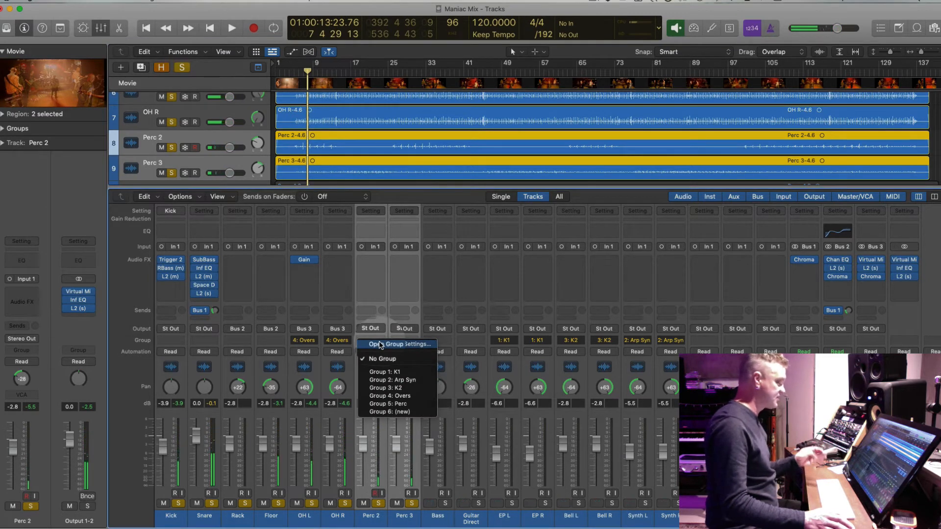
click(384, 315)
click(379, 340)
click(398, 404)
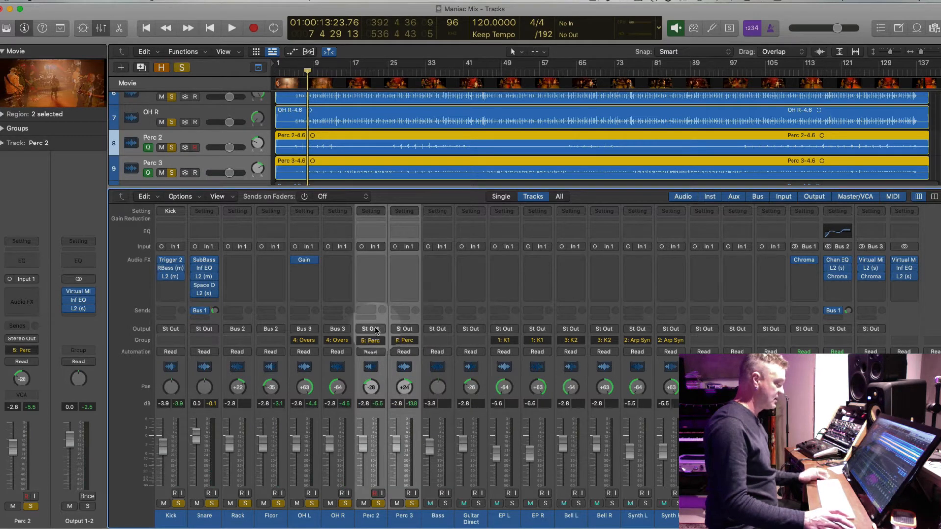
Route the outputs of Perc 2 and Perc 3 to Bus 4 and name the new aux Perc.
click(375, 329)
mouse_move(387, 364)
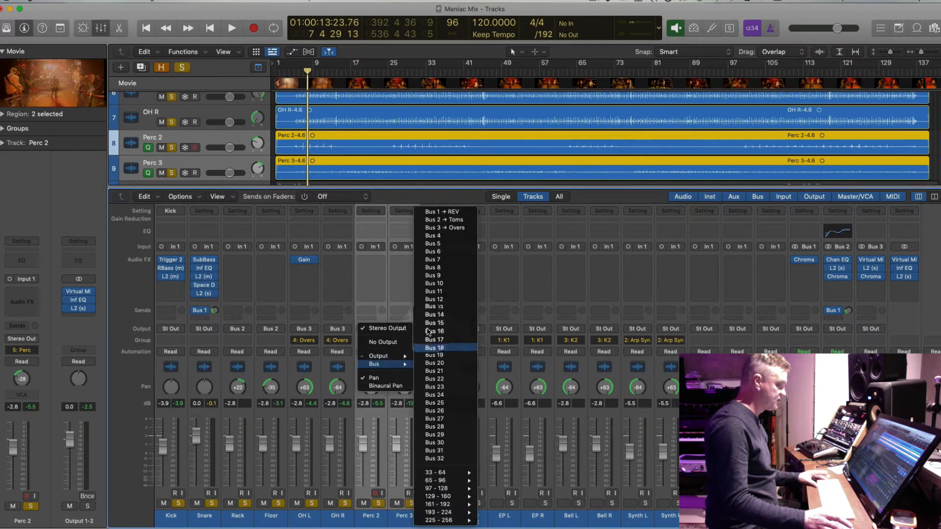
click(453, 236)
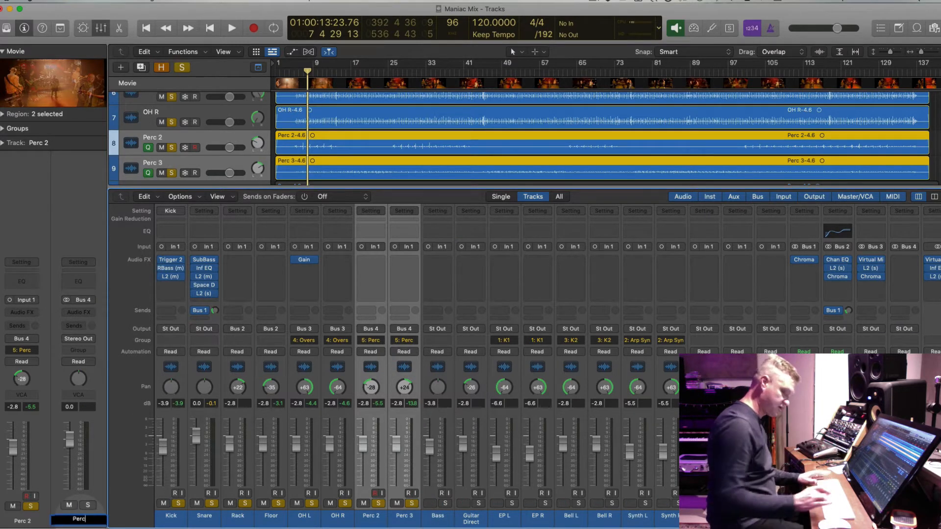
key(Return)
Insert a stereo L2 on the Perc aux with Threshold at about -9.0 dB and Out Ceiling at about -8.1 dB.
click(84, 313)
mouse_move(102, 342)
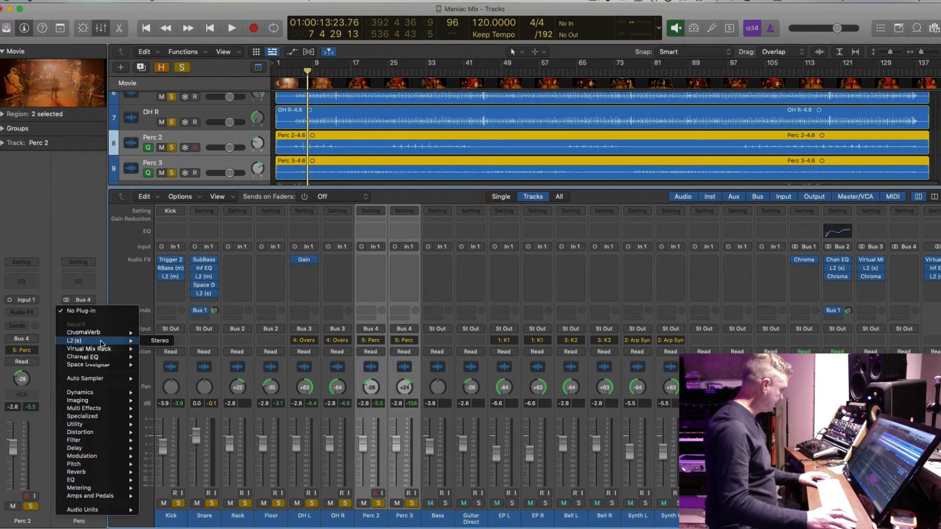
click(155, 346)
mouse_move(318, 218)
mouse_down()
mouse_move(319, 247)
mouse_move(314, 236)
mouse_up()
drag(385, 214, 385, 234)
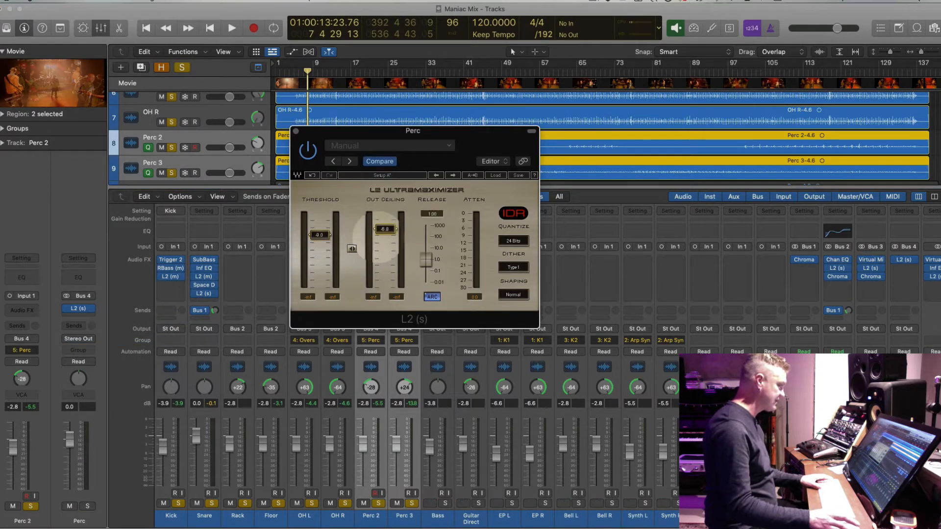
Insert a Vintage Console EQ after the L2 on the Perc aux.
click(92, 315)
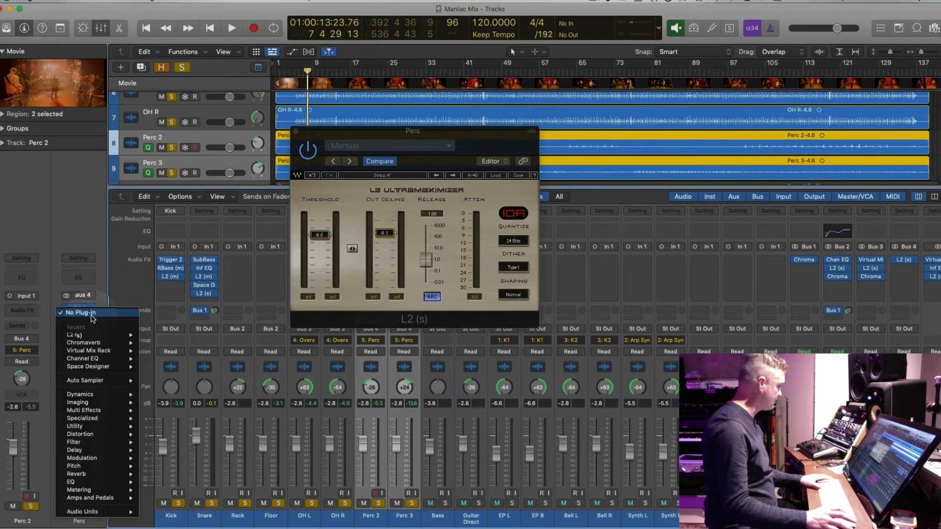
click(102, 274)
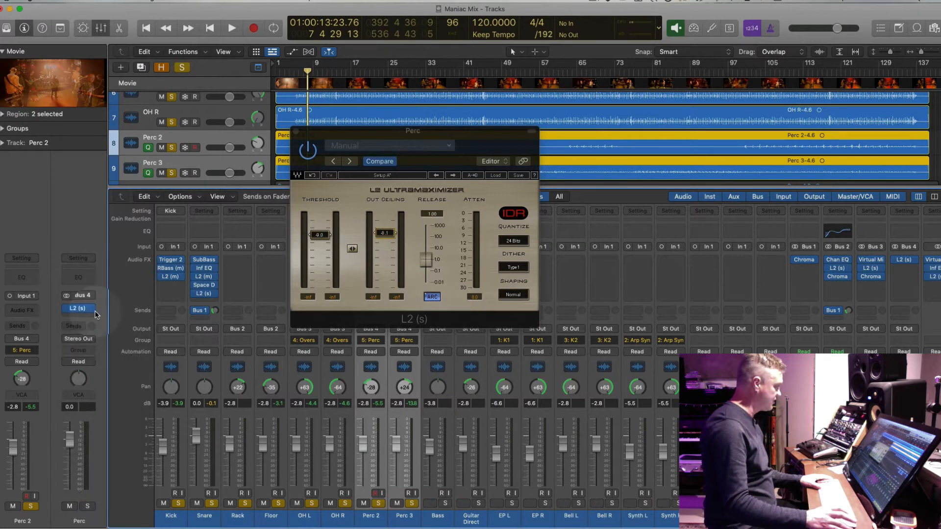
click(94, 316)
mouse_move(106, 484)
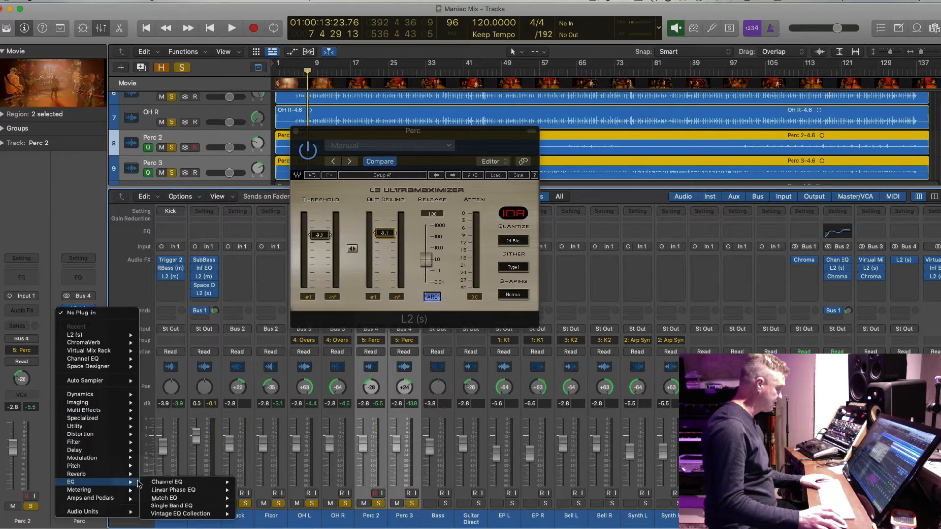
mouse_move(195, 514)
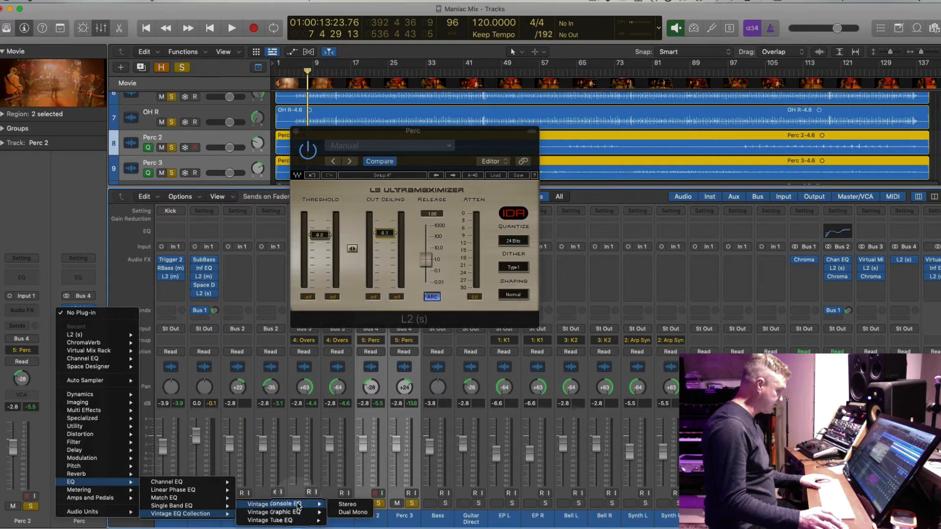
click(348, 512)
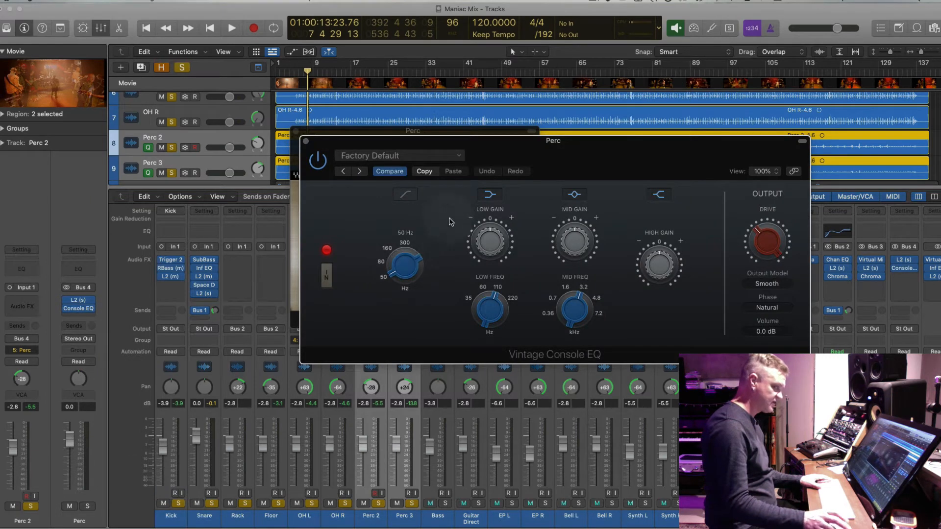
Play the percussion regions soloed, set the Vintage Console EQ low cut to about 300 Hz and raise its mid frequency.
key(space)
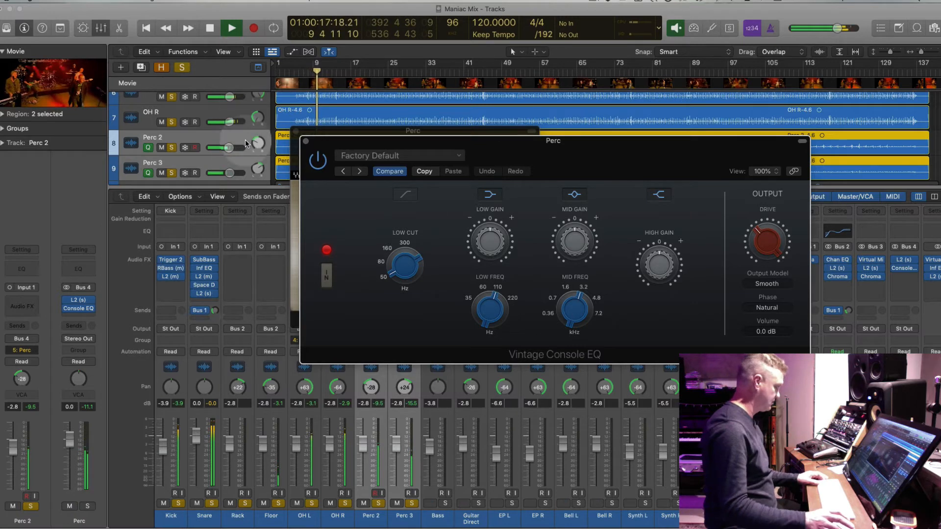
key(ctrl+s)
key(space)
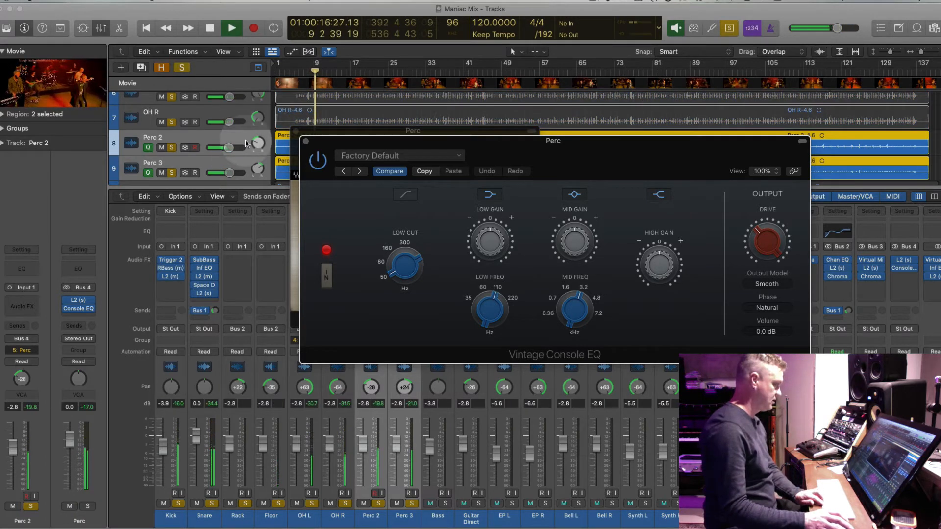
key(space)
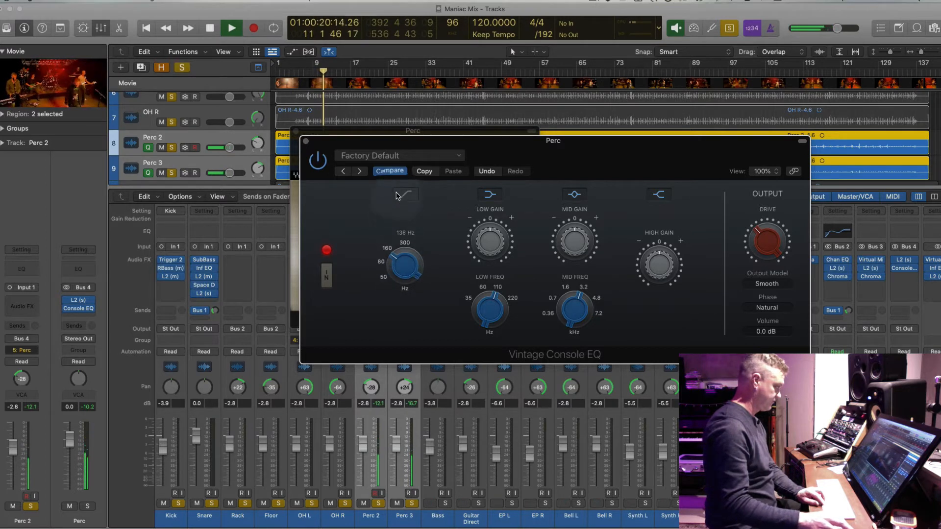
click(396, 171)
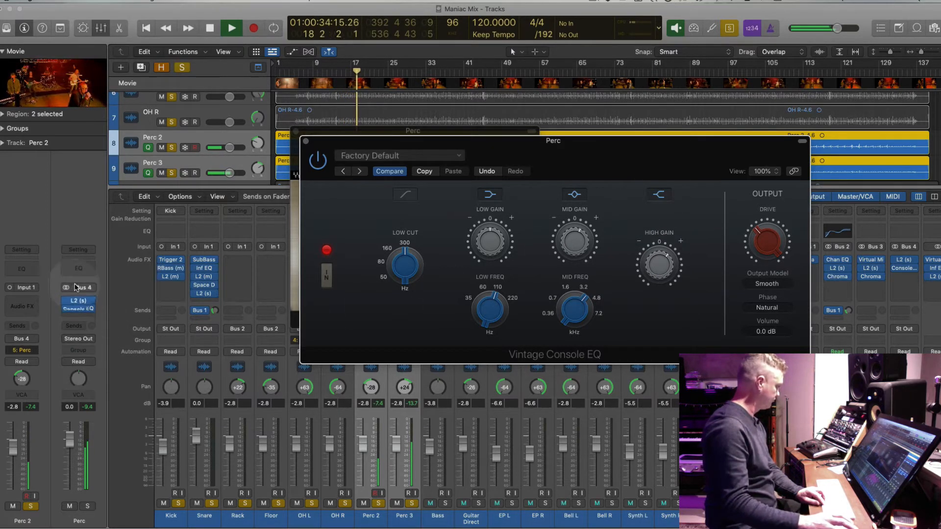
Set the Perc aux L2's Threshold to -10.0 dB and its Out Ceiling to about -2 dB, and close its window.
click(76, 301)
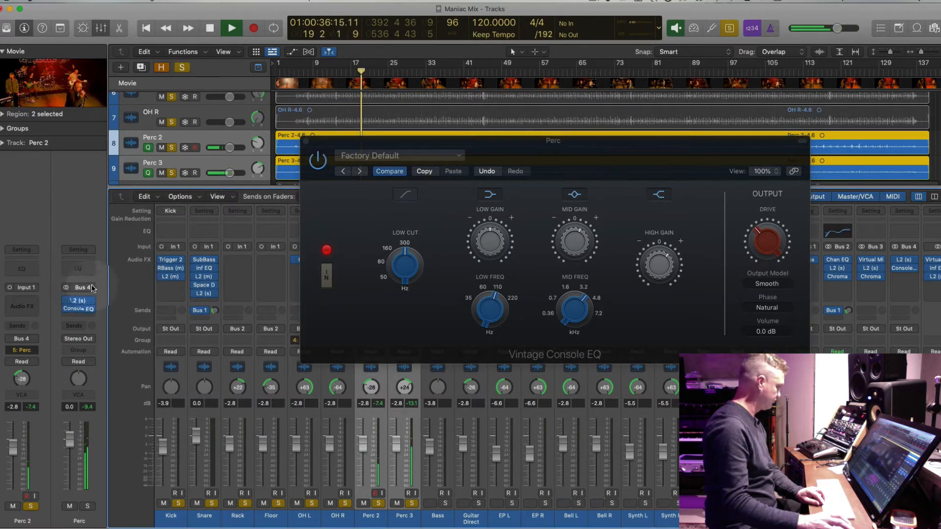
click(77, 300)
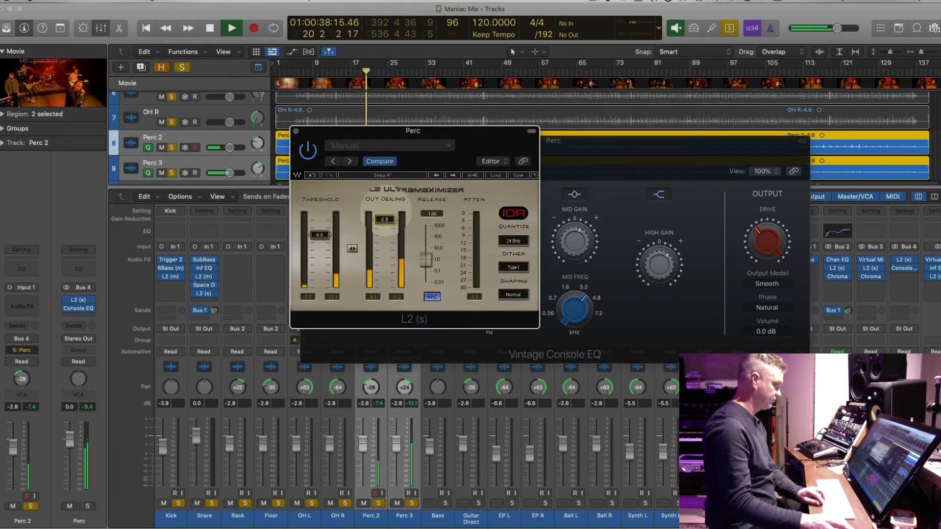
drag(320, 235, 320, 238)
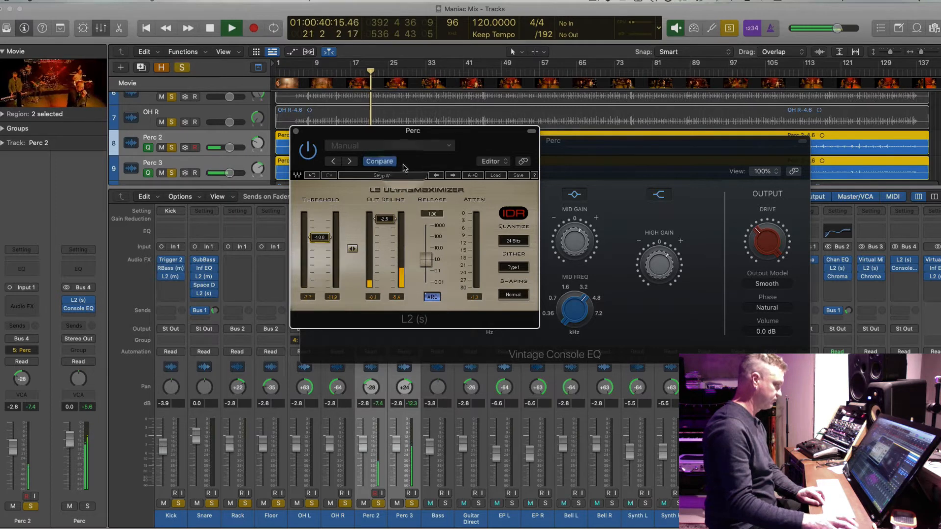
click(297, 131)
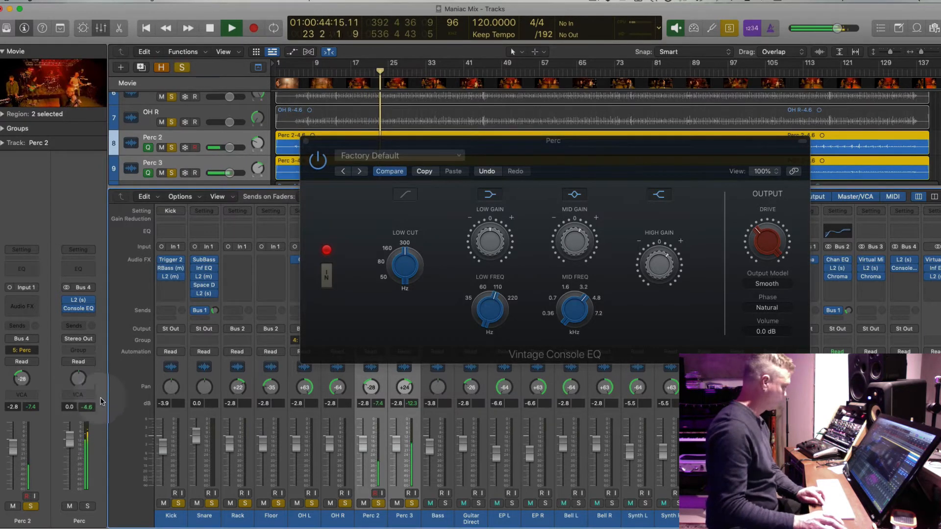
Raise the grouped Perc 2 and Perc 3 faders to -0.7 dB, close the EQ window and stop playback.
drag(405, 387, 404, 392)
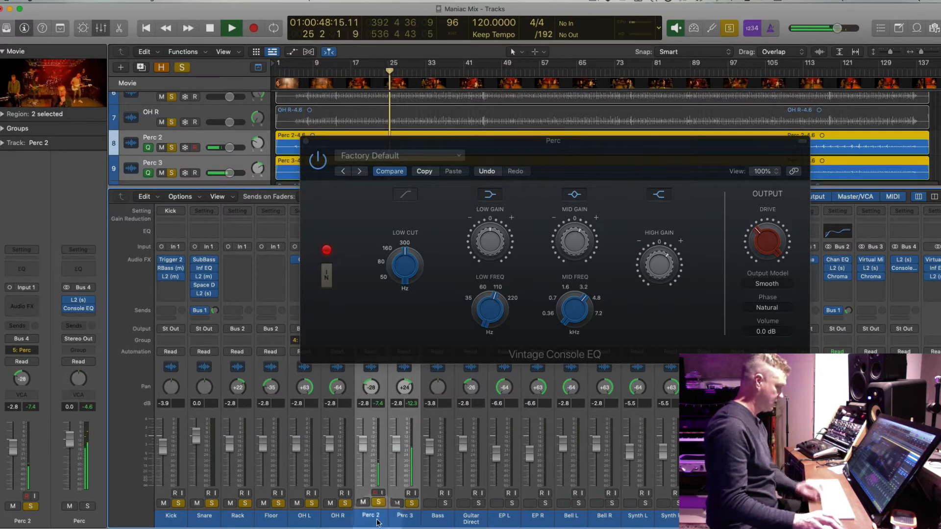
drag(362, 444, 362, 434)
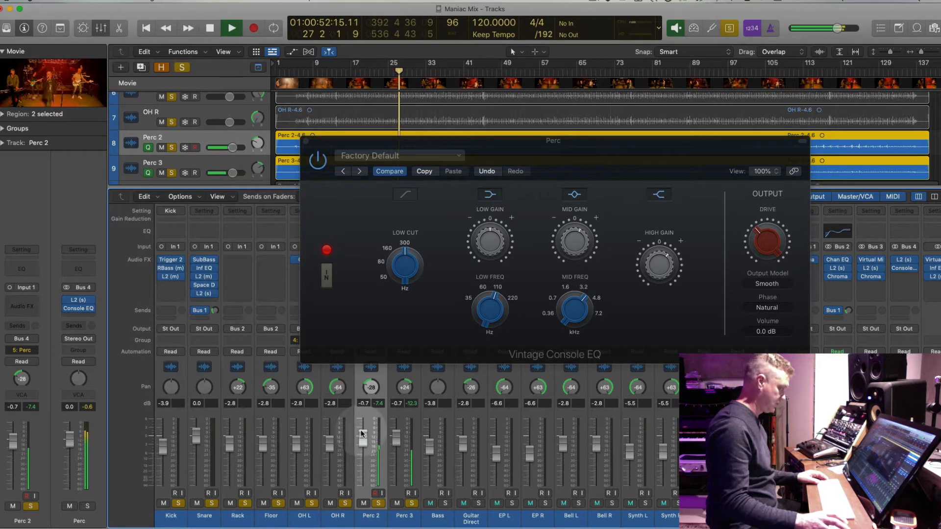
click(304, 141)
key(space)
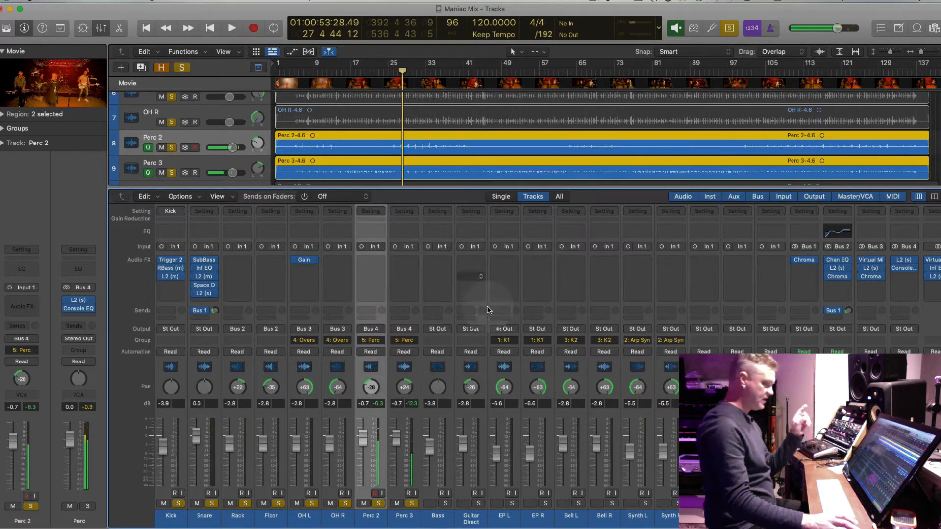
Add a send from Perc 2 to Bus 1 (REV) and set its level to about -13.8 dB.
click(373, 309)
mouse_move(390, 322)
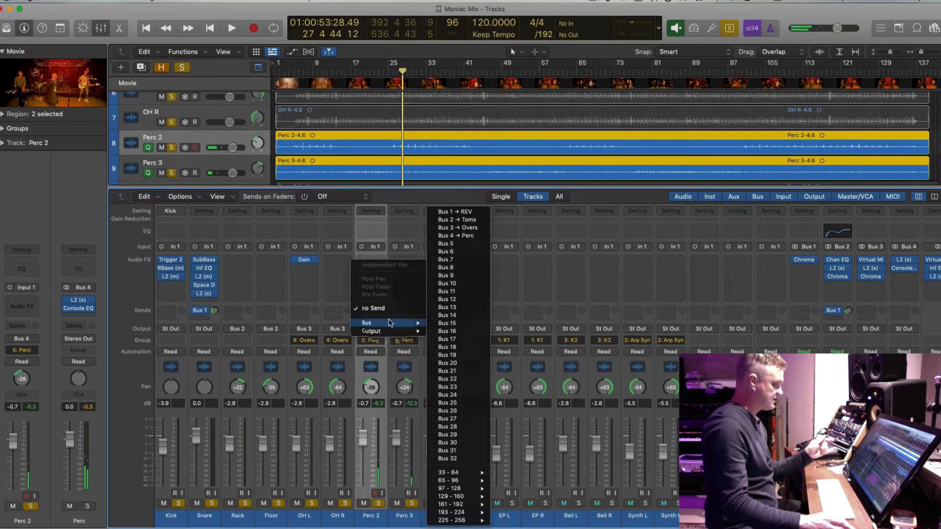
click(455, 212)
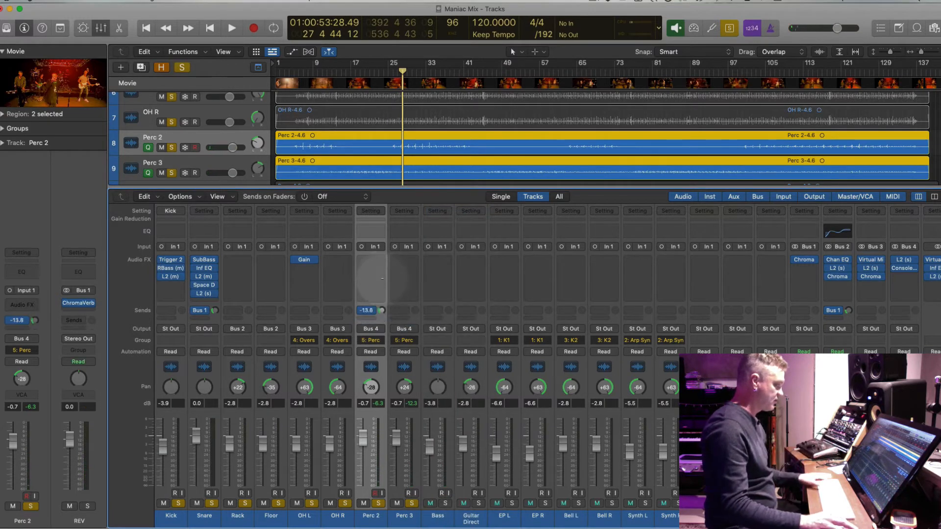
drag(382, 278, 382, 274)
Play from about bar 25 and raise the level of the REV send on Perc 2.
click(394, 73)
key(space)
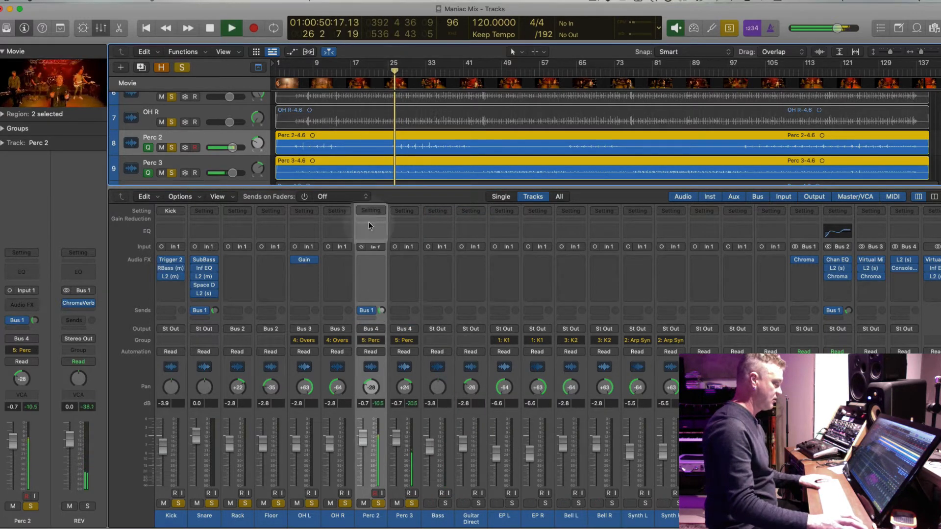
drag(382, 310, 383, 296)
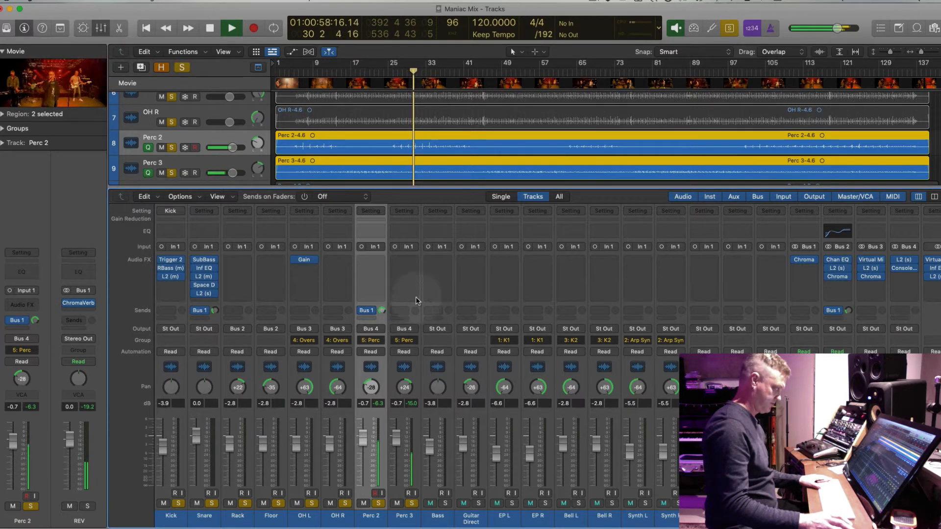
Replay the percussion from about bar 16, bring up the Perc aux strip and turn off the region solo.
click(351, 72)
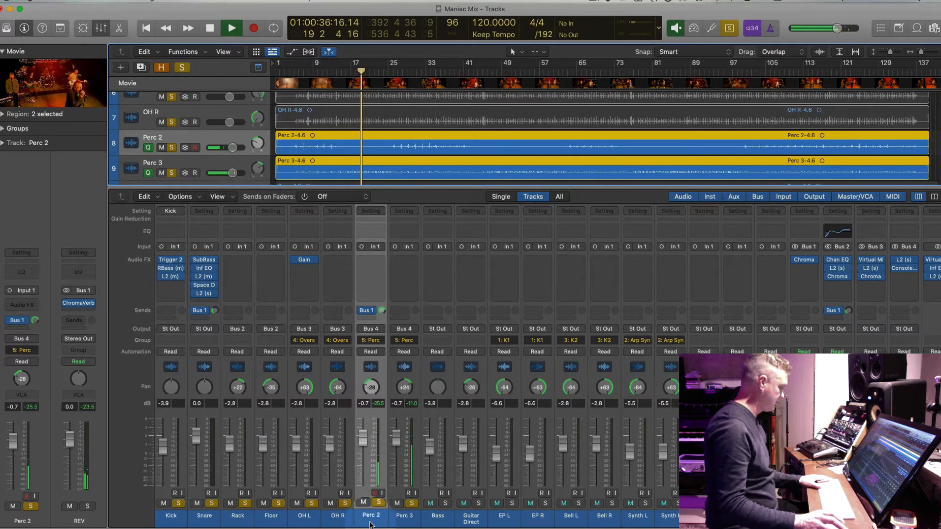
click(20, 339)
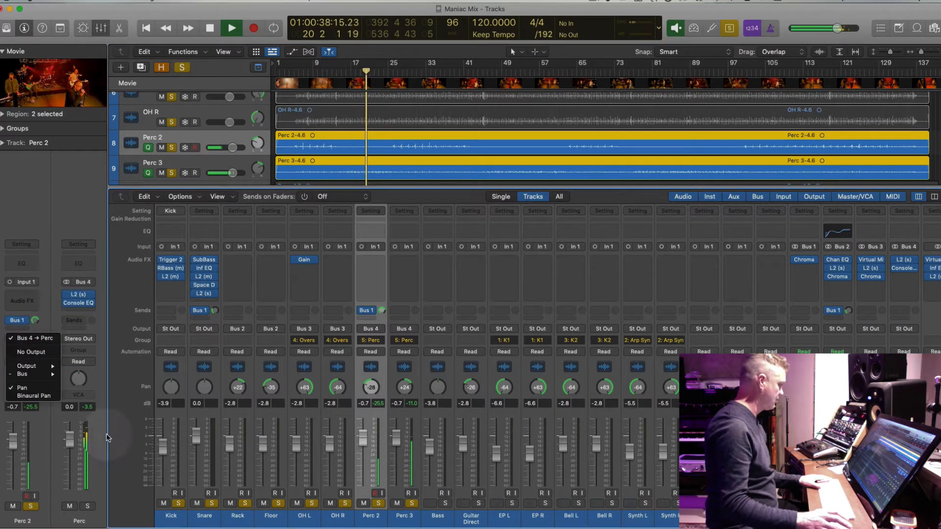
click(79, 520)
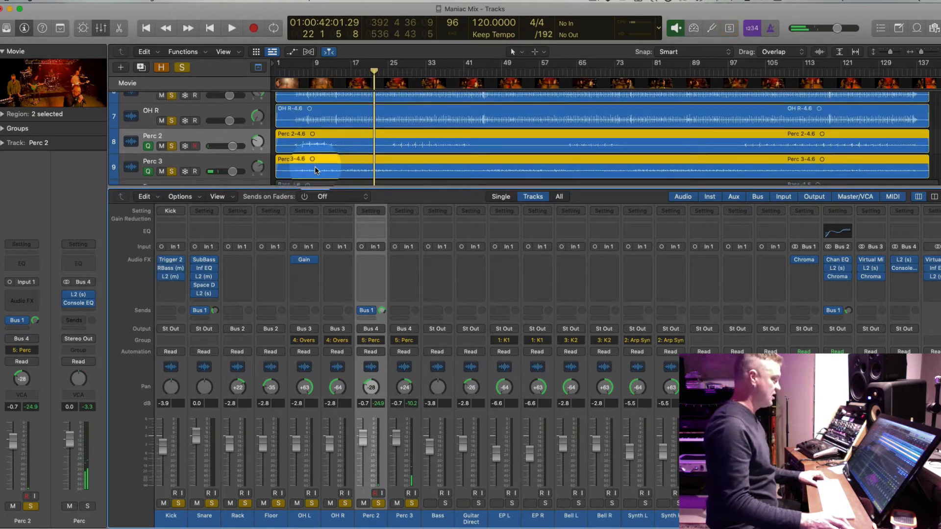
Play the drums and percussion together while viewing the Maniac Final movie in its enlarged window, and close that window.
scroll(315, 166, down, 2)
key(space)
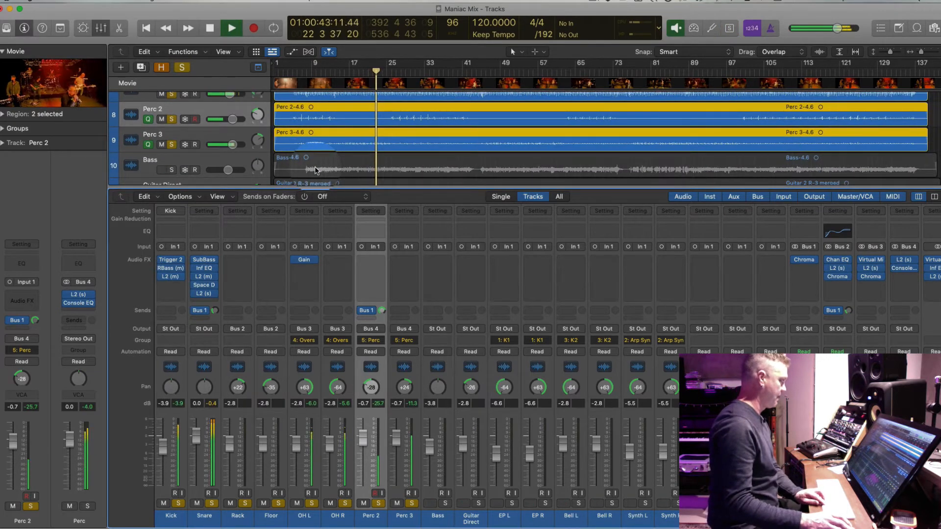
click(48, 80)
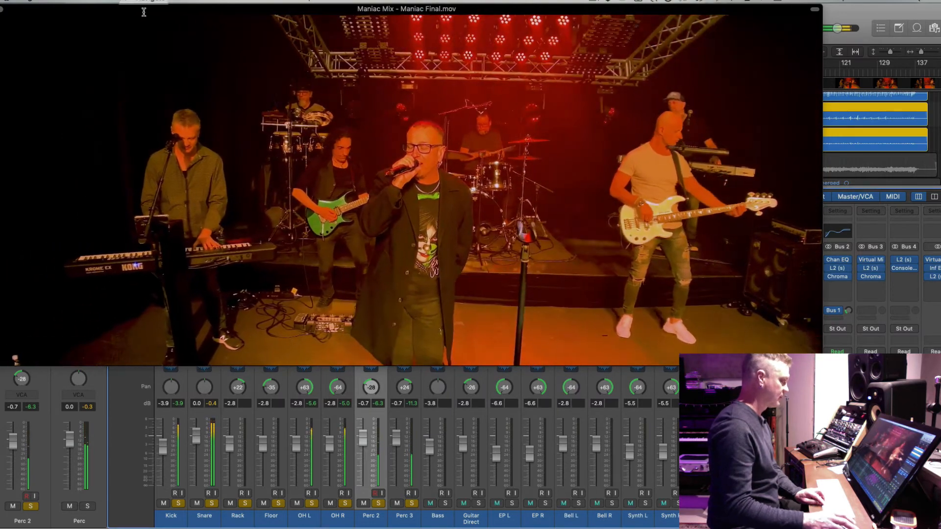
click(1, 10)
Stop playback, solo the Bass track and select it.
key(space)
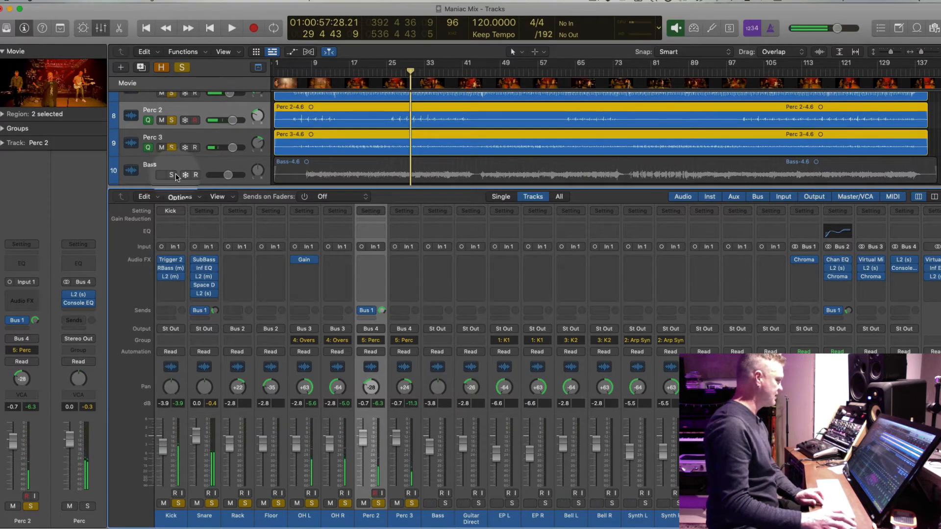
click(173, 174)
click(193, 161)
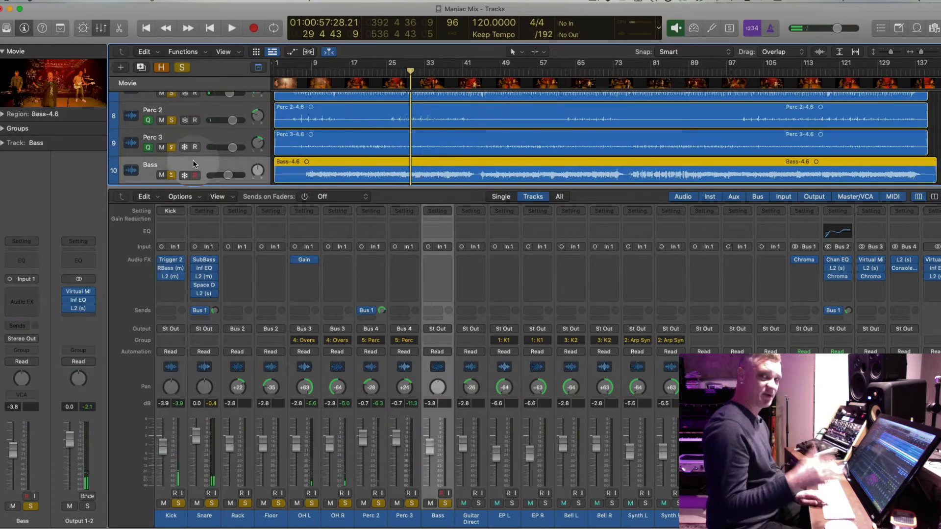
Set the high-pass filter in the Overs aux's Virtual Mix Rack to about 122 Hz, start playback and close the plug-in.
scroll(432, 136, up, 2)
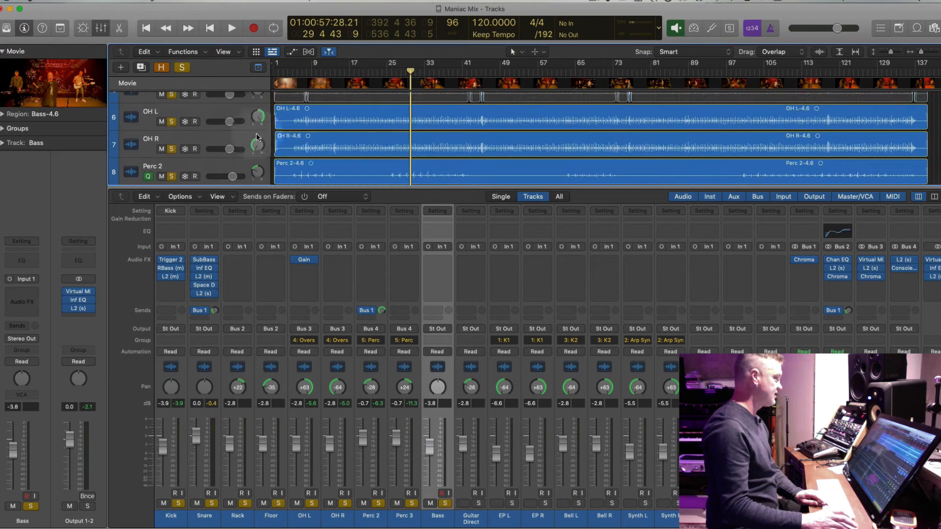
click(212, 105)
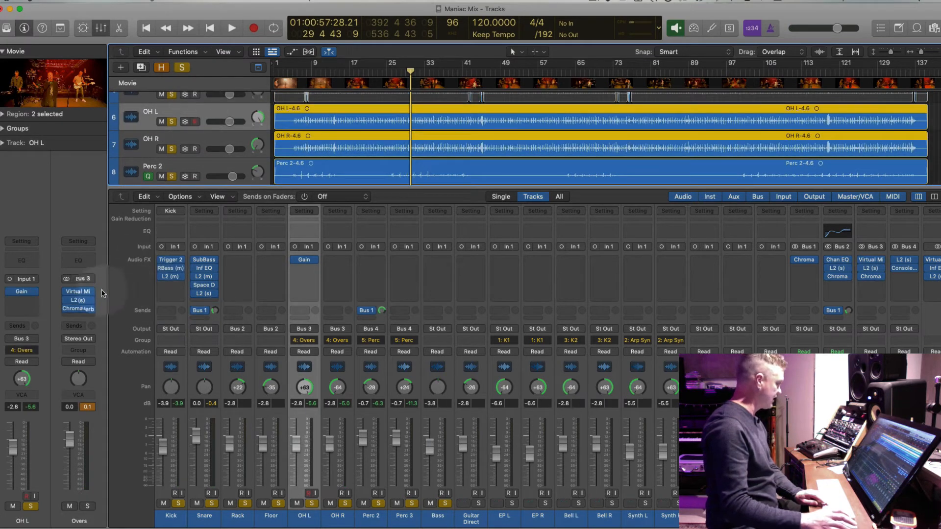
click(80, 292)
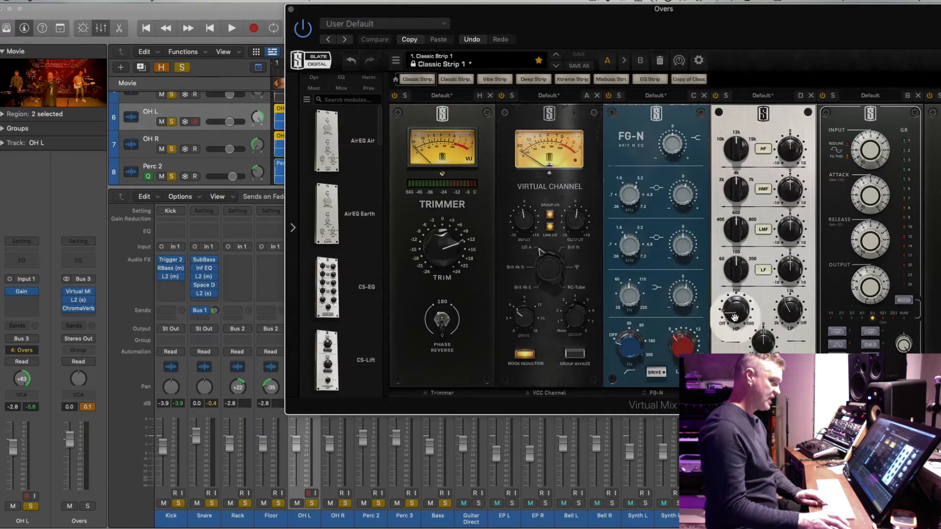
drag(735, 315, 736, 309)
key(space)
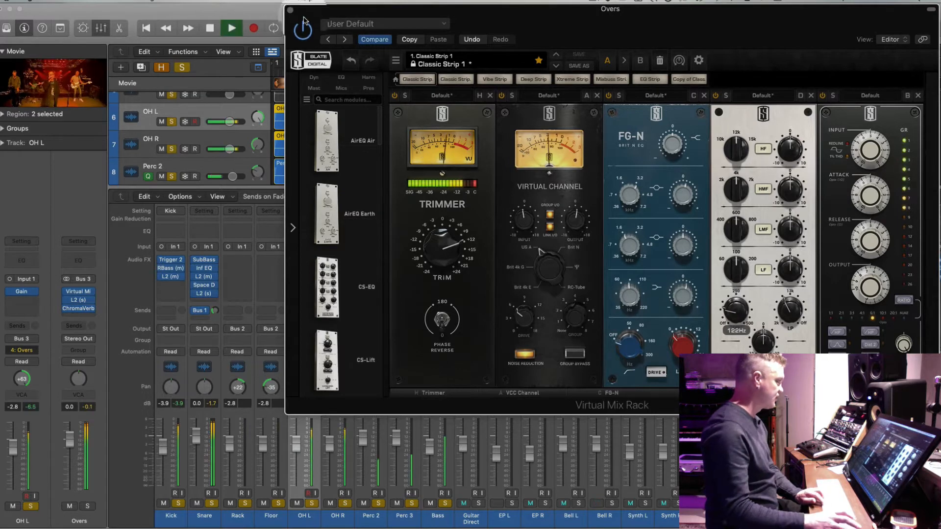
click(291, 10)
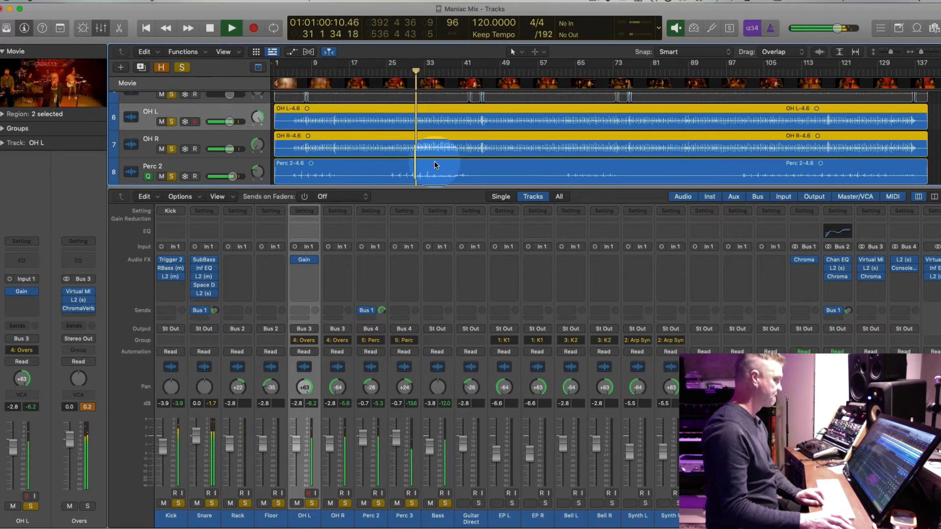
Colour the Bass track's region dark red.
scroll(434, 161, down, 3)
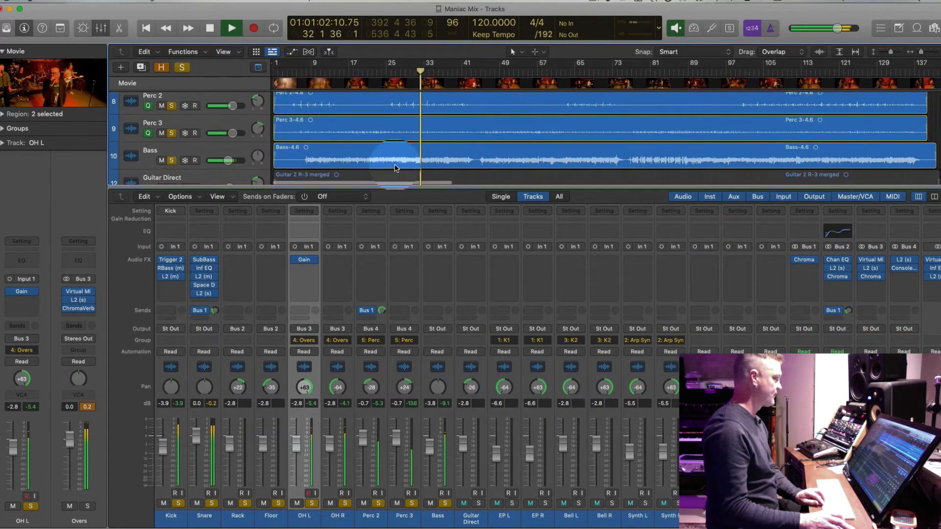
click(232, 153)
key(alt+c)
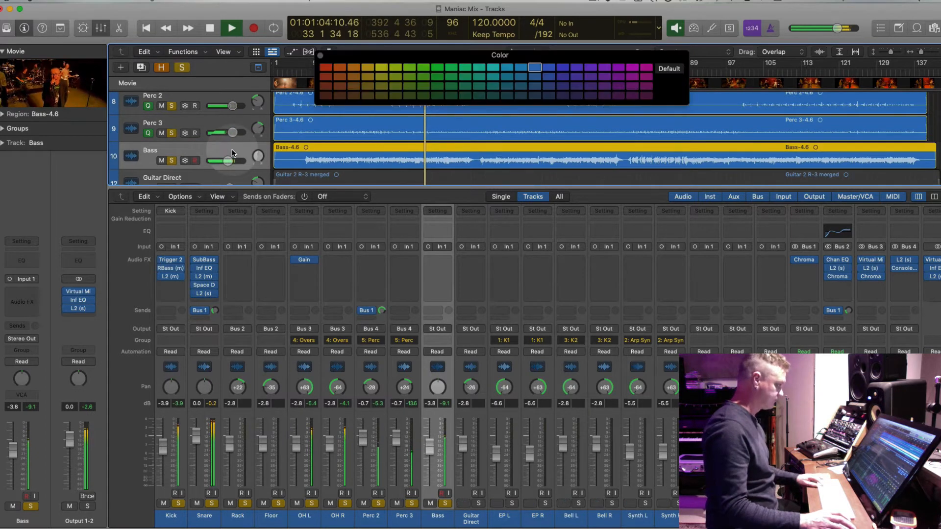
click(326, 84)
key(alt+c)
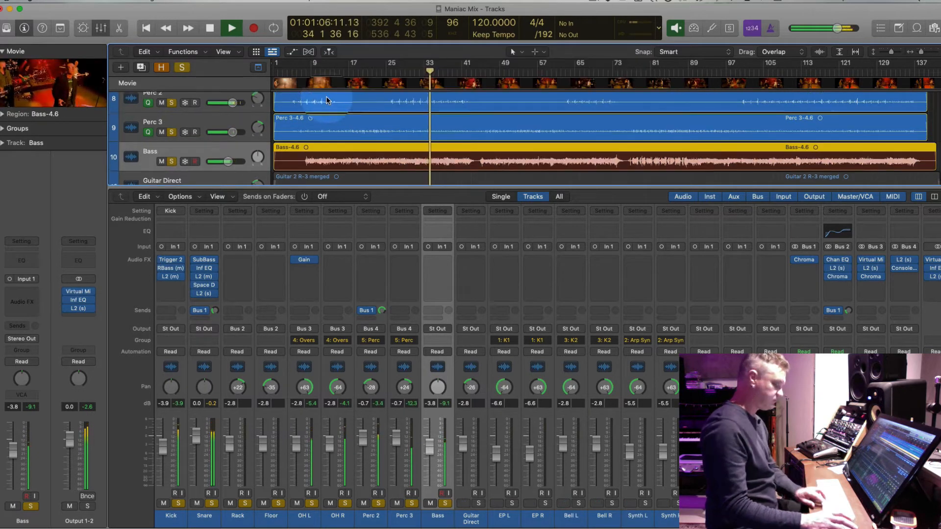
Hide the mixer and keep playing from about bar 35 with the Bass track and its neighbours enlarged vertically.
key(x)
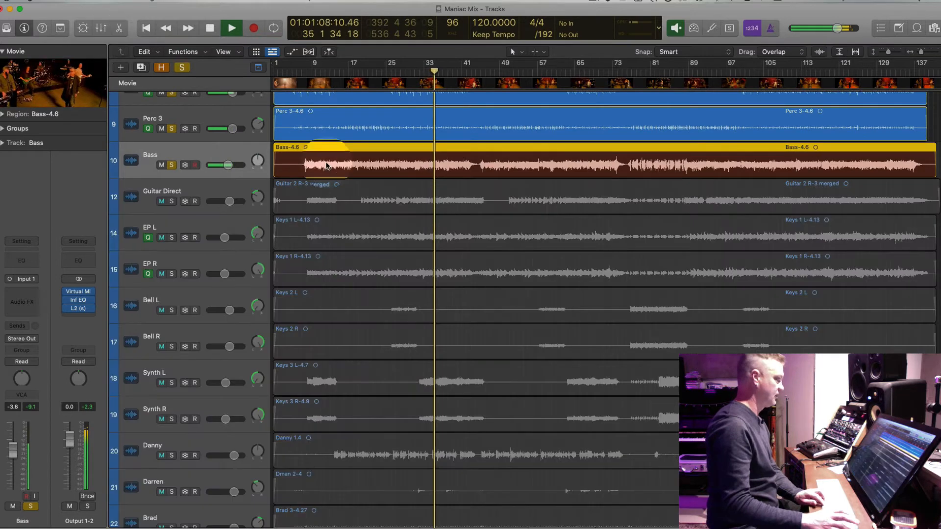
click(333, 168)
key(space)
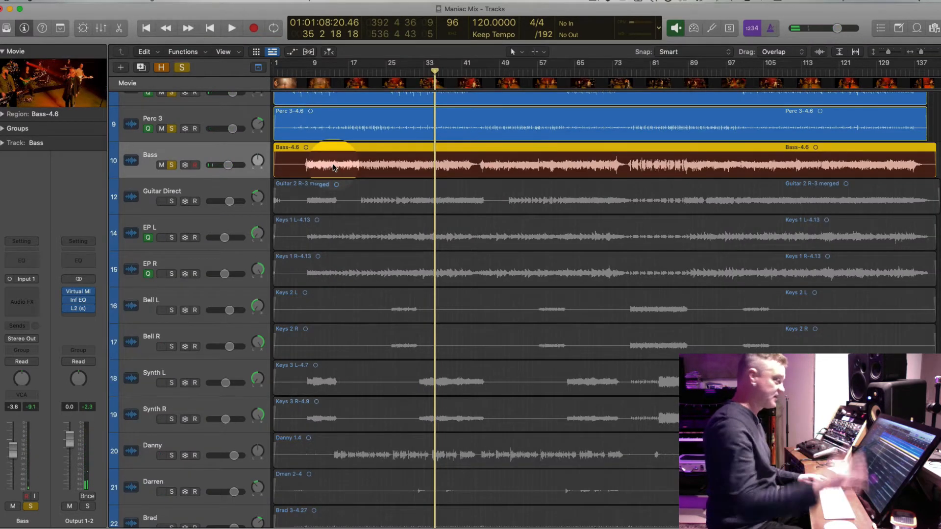
key(alt+c)
key(alt+c)
key(space)
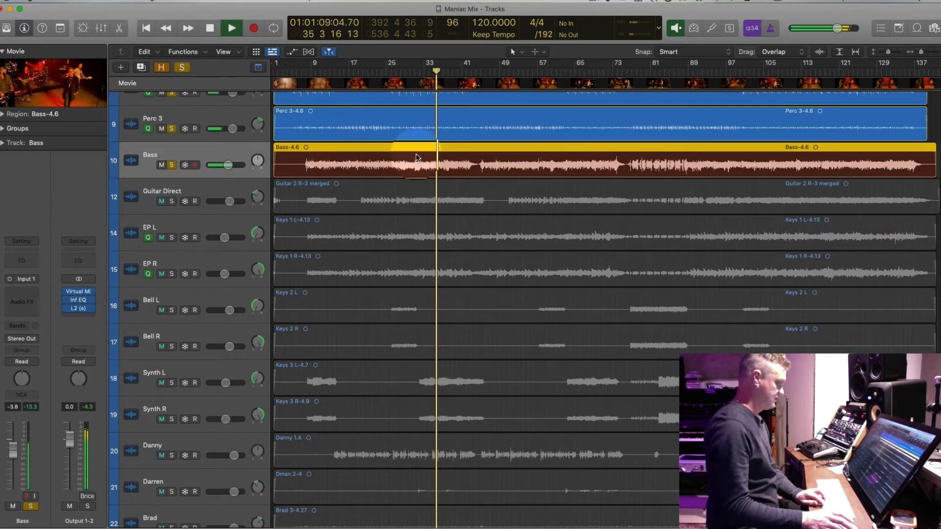
key(super+Down)
key(super+Up)
key(super+Up)
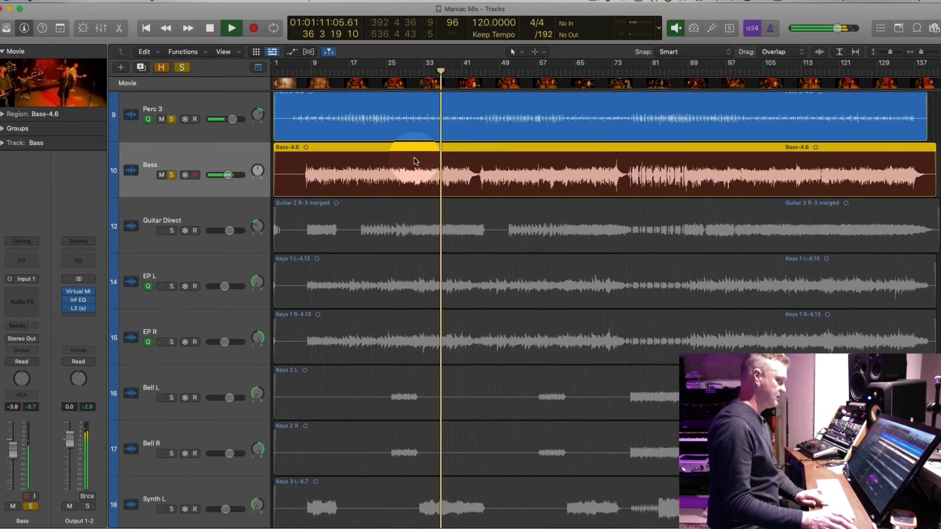
Select the Bass track, raise its level to -1.0 dB and stop playback.
click(216, 202)
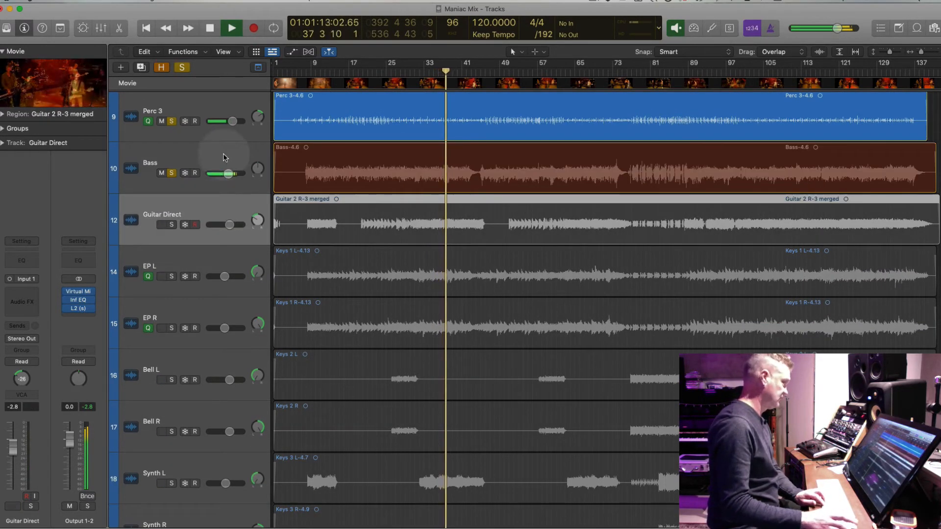
click(210, 172)
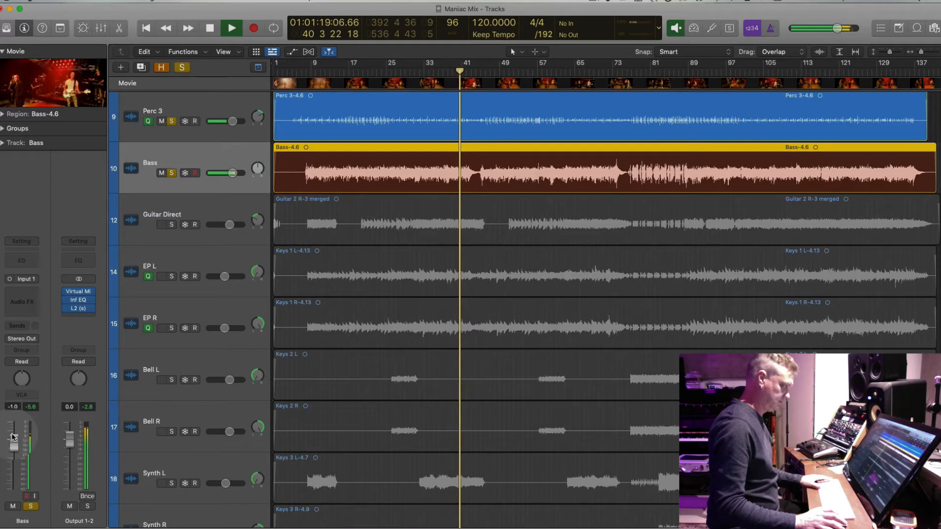
key(space)
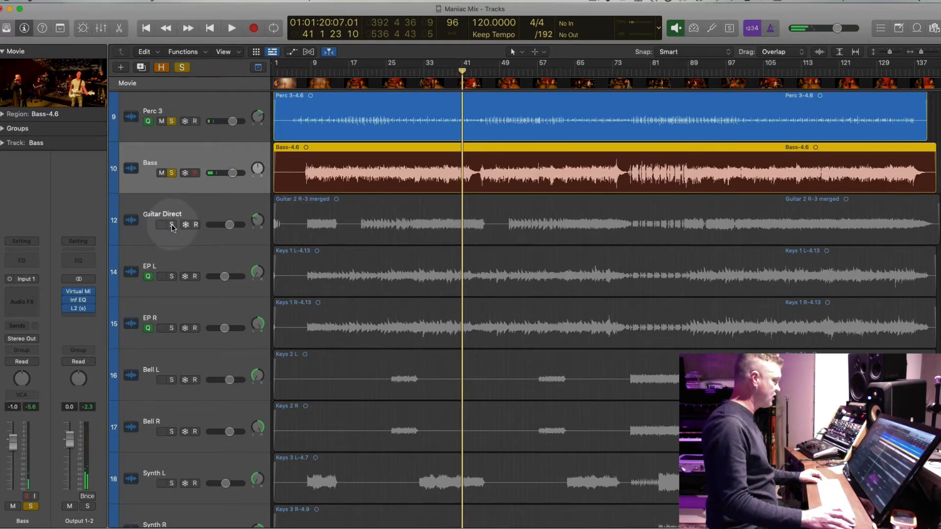
Solo and select the Guitar Direct track and move the playhead back to bar 32.
click(172, 224)
click(186, 207)
key(comma)
key(comma)
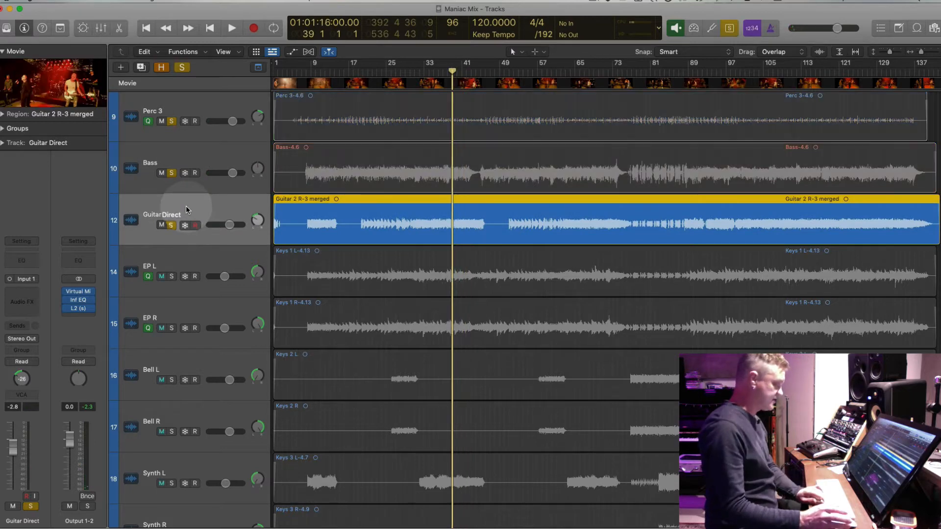
key(comma)
key(comma)
key(comma)
key(comma)
key(comma)
key(comma)
key(comma)
key(super+Left)
key(super+Up)
key(super+Up)
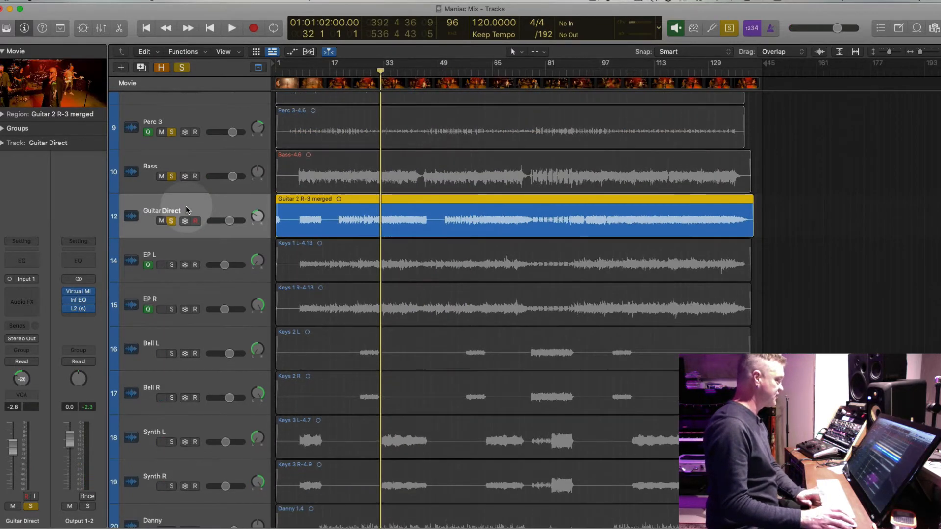
Play the soloed guitar from bar 32 with the Maniac Final movie in its enlarged window.
key(space)
click(42, 92)
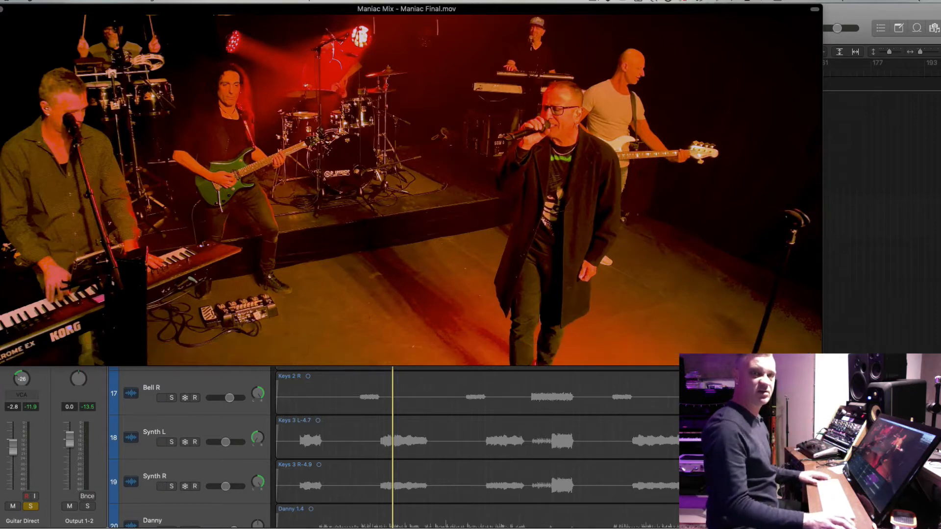
Switch to Preview, bring the digitech-rp1000 picture over the project to examine the pedalboard, and move it away again.
key(super+Tab)
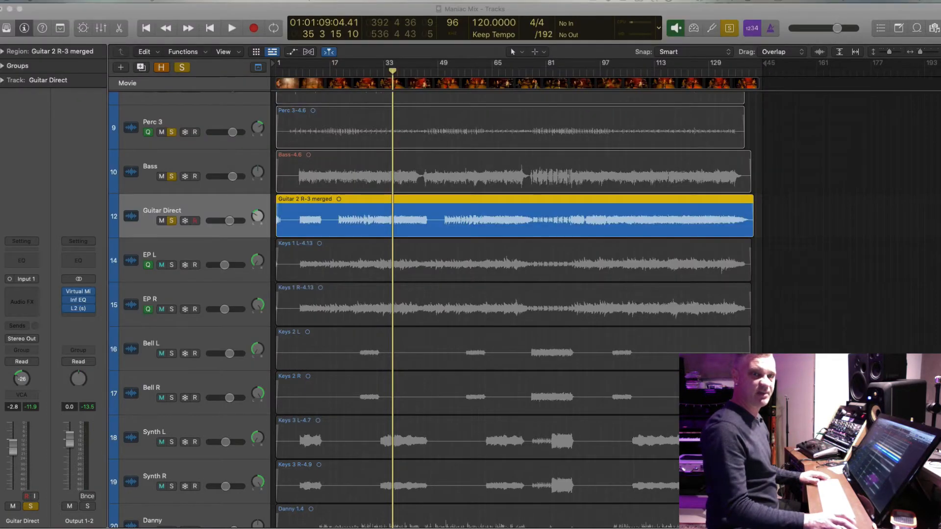
drag(940, 59, 334, 55)
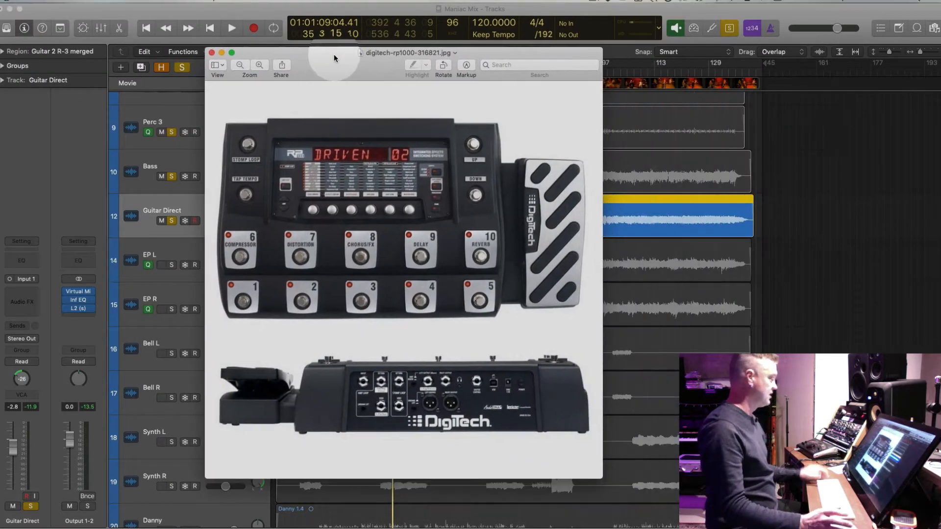
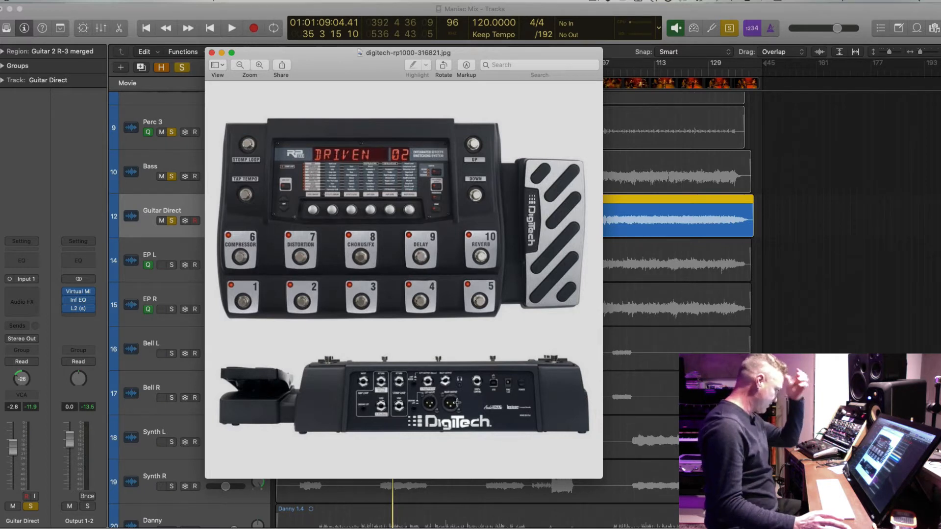
click(363, 87)
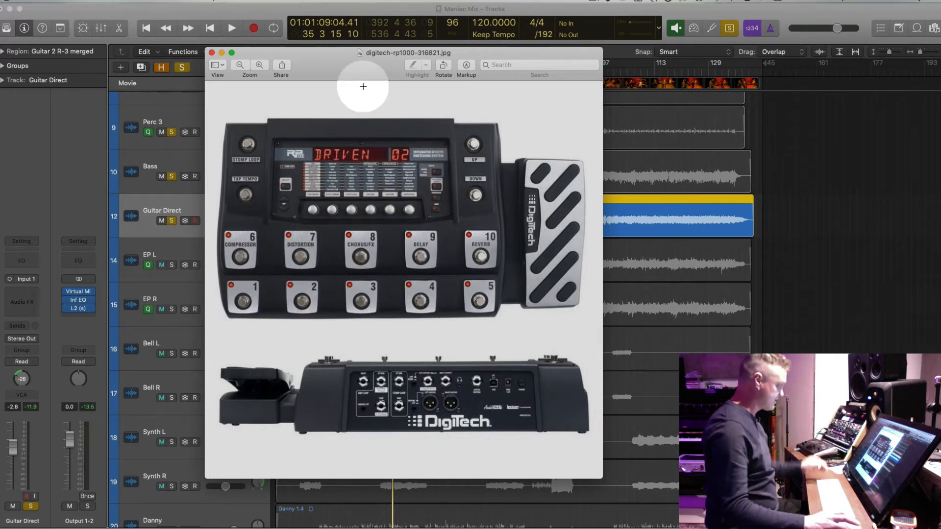
drag(336, 60, 383, 57)
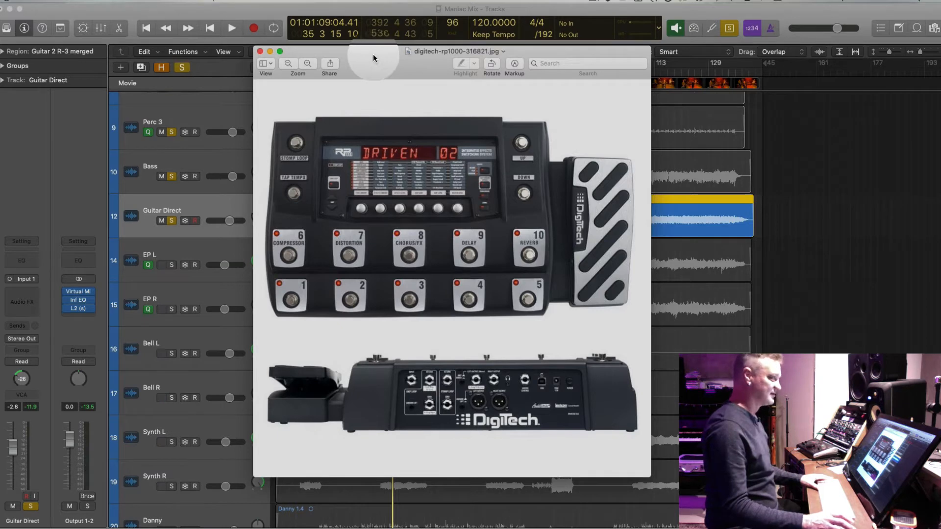
drag(351, 54, 940, 49)
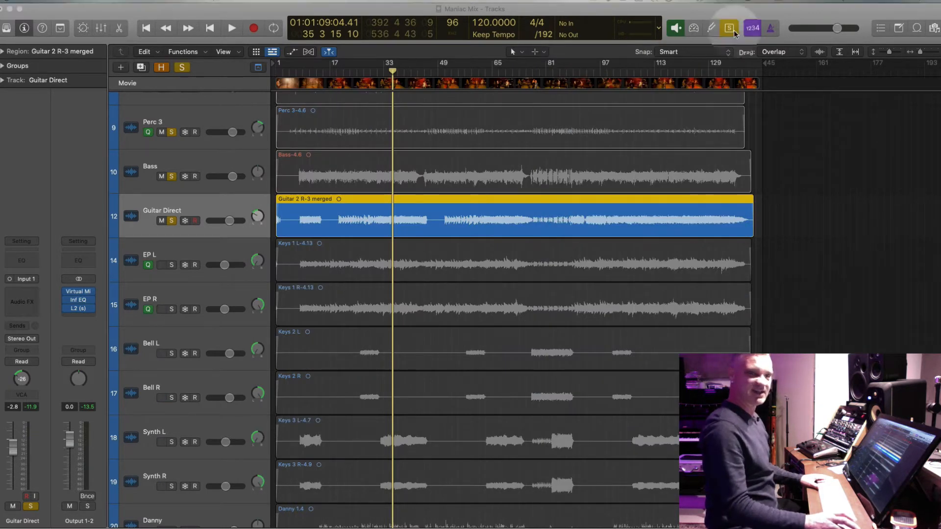
Close the enlarged movie window and listen to the soloed Guitar Direct part from about bar 35, with its waveform magnified.
click(425, 222)
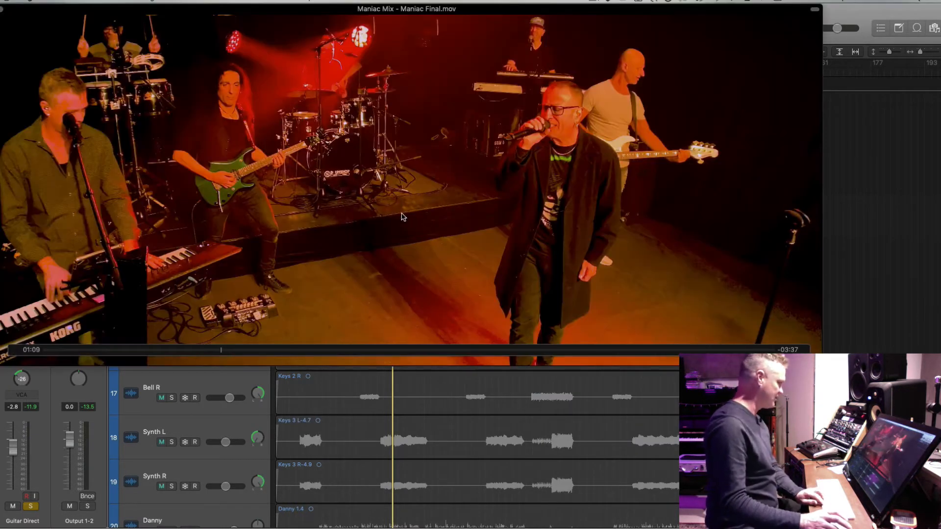
click(2, 11)
scroll(492, 219, up, 5)
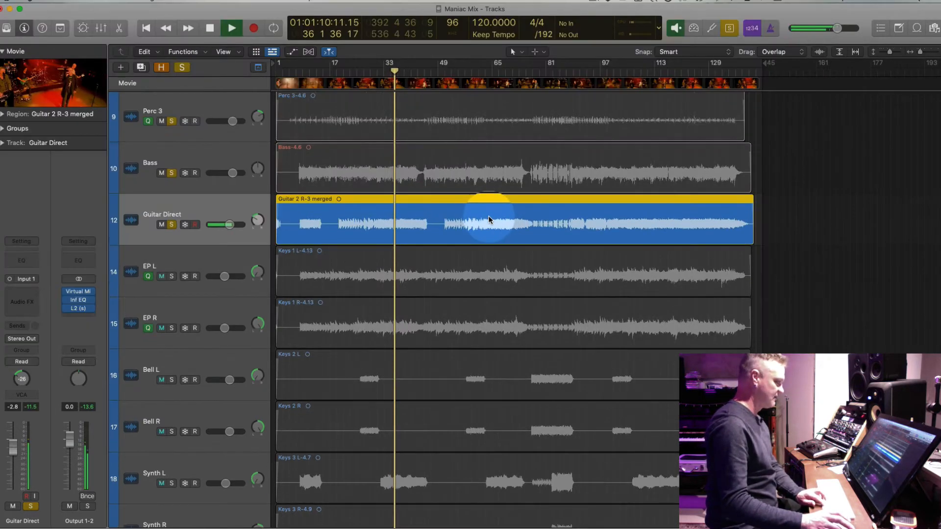
scroll(490, 219, up, 6)
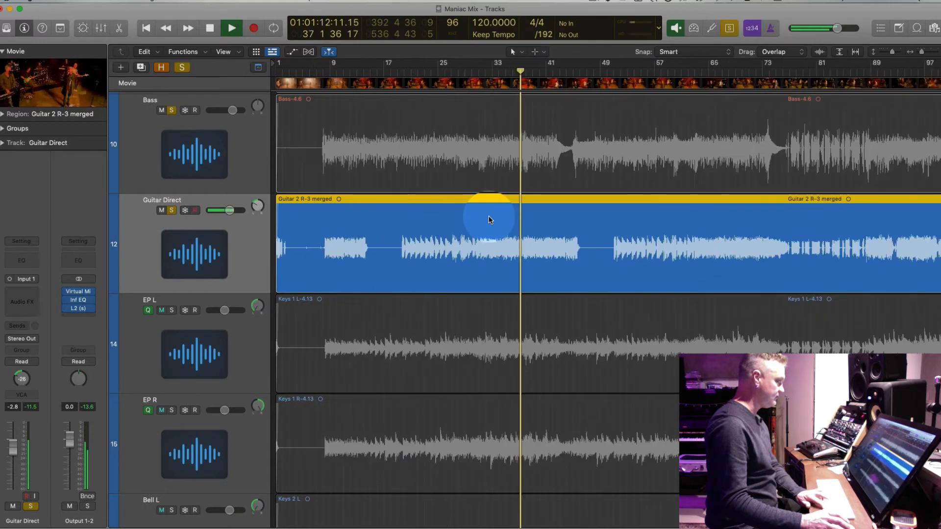
key(space)
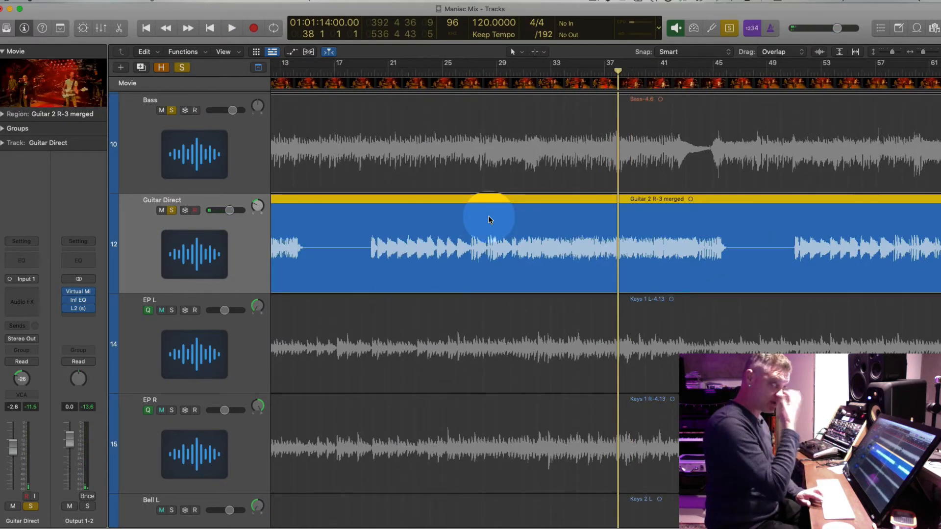
key(space)
key(space)
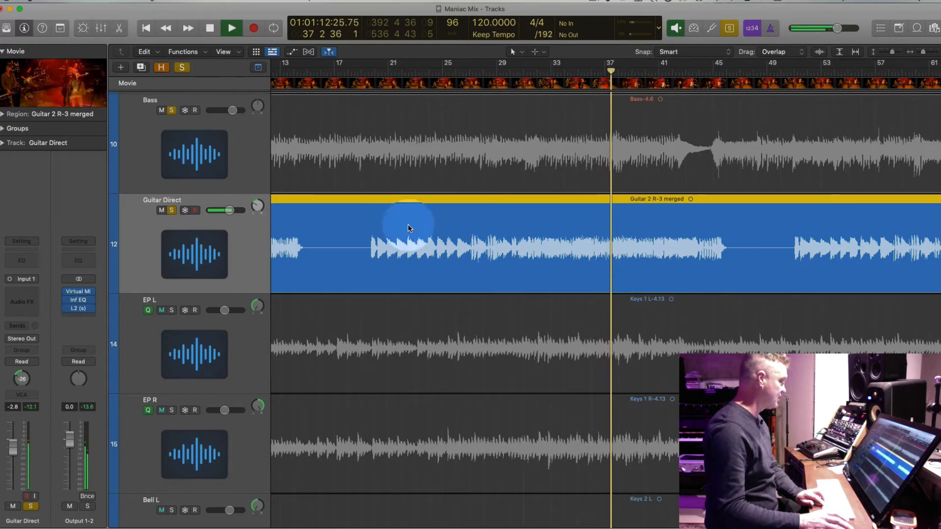
key(space)
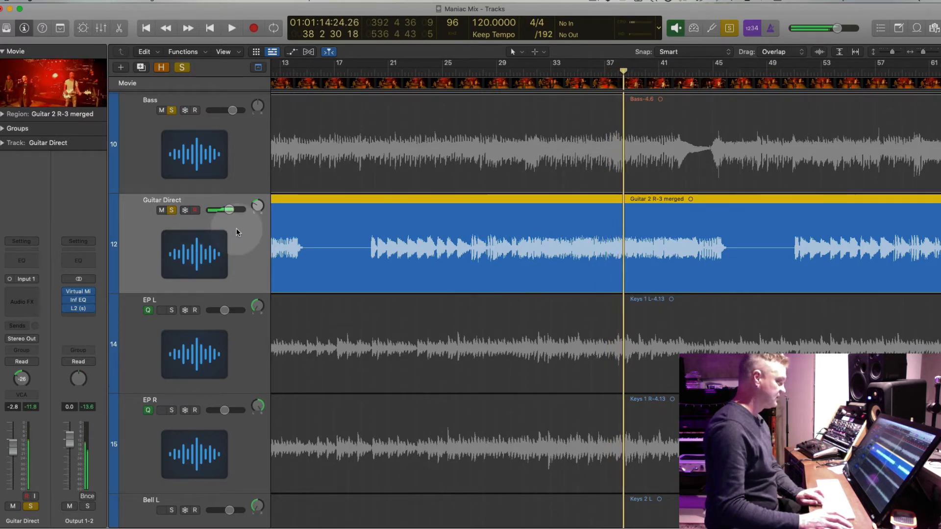
Insert a ChromaVerb reverb on the Guitar Direct track.
key(super+Left)
key(super+Up)
key(super+Up)
key(super+Up)
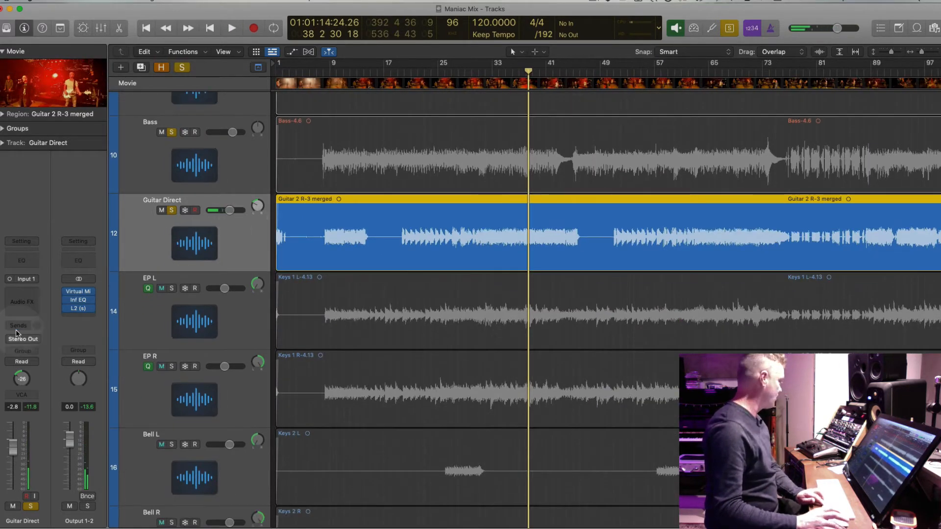
click(25, 326)
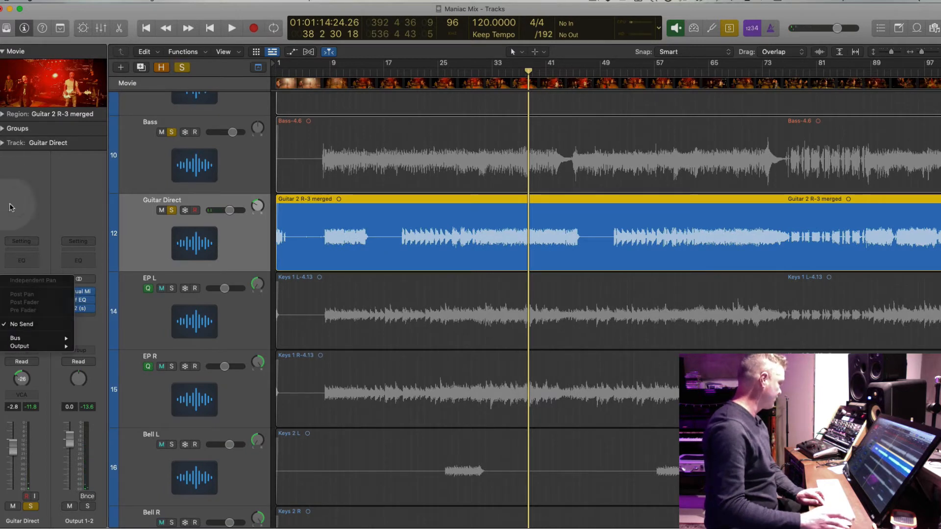
key(Escape)
click(32, 301)
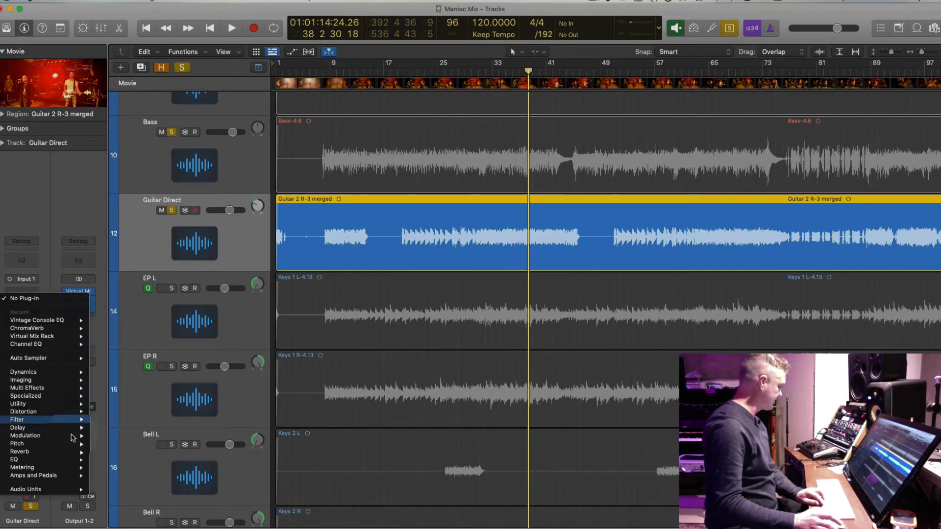
mouse_move(70, 470)
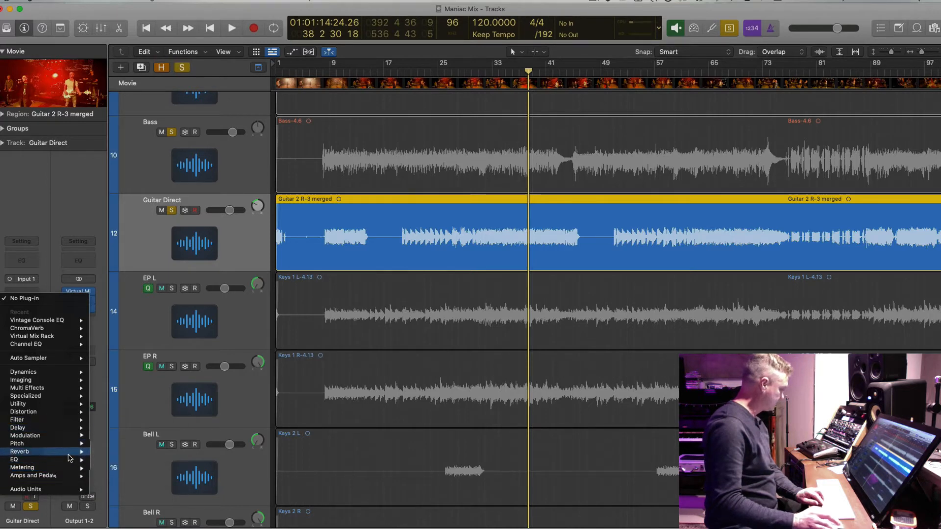
mouse_move(73, 451)
mouse_move(165, 453)
click(195, 460)
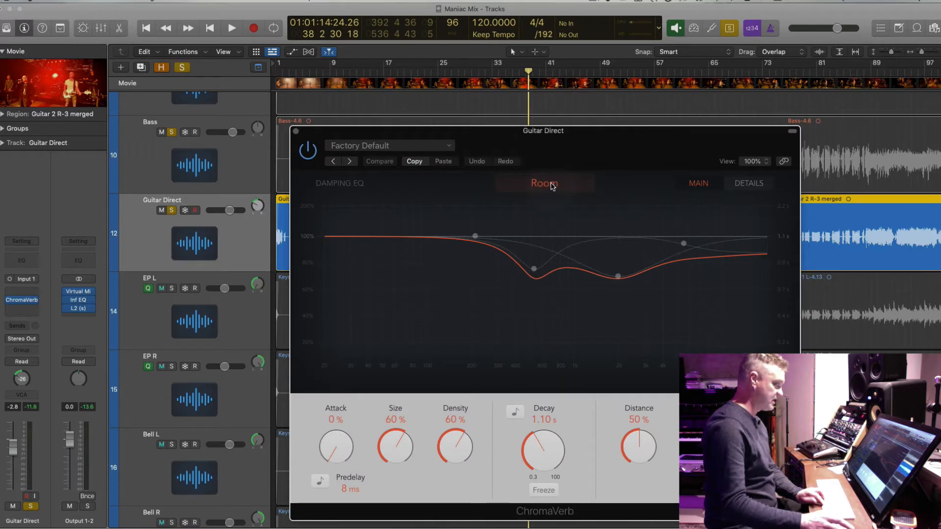
Load the Guitar Chamber preset into the Guitar Direct track's ChromaVerb, listen to the result, and close the plug-in window.
click(547, 187)
click(387, 146)
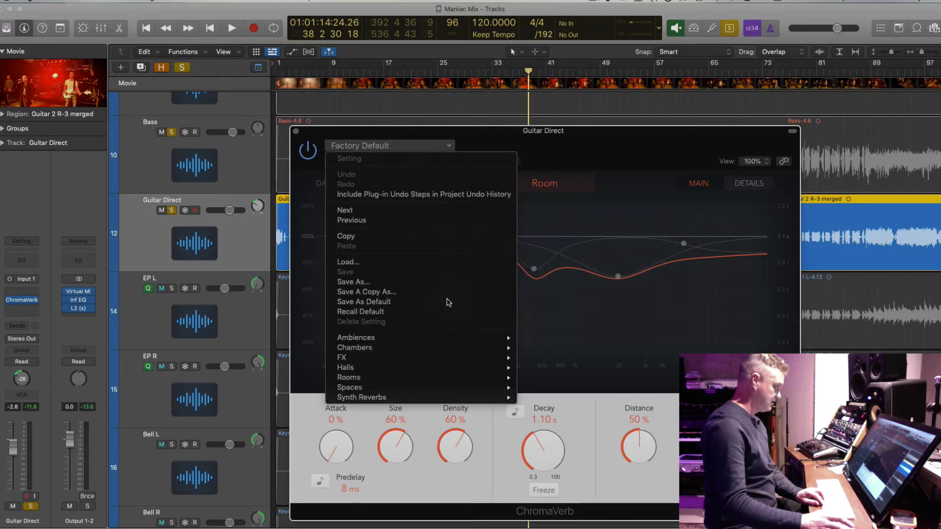
mouse_move(463, 367)
mouse_move(479, 348)
click(532, 368)
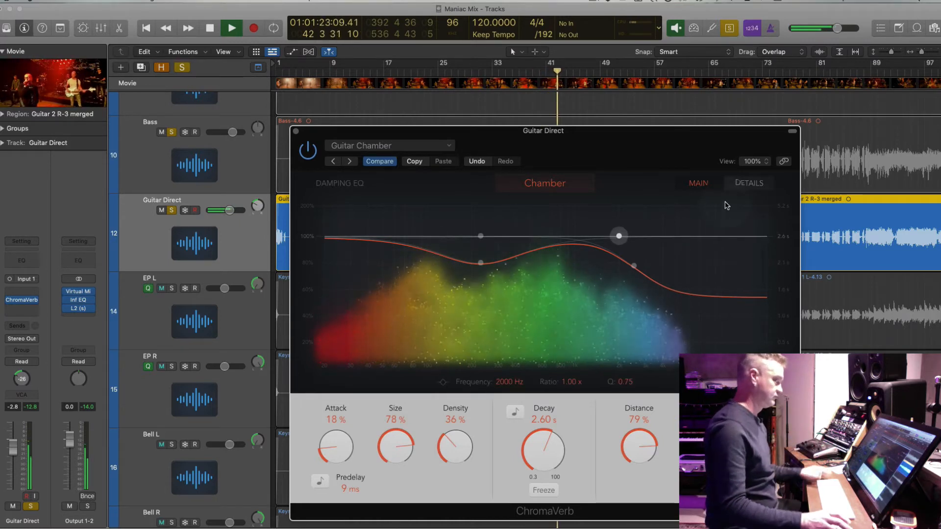
key(space)
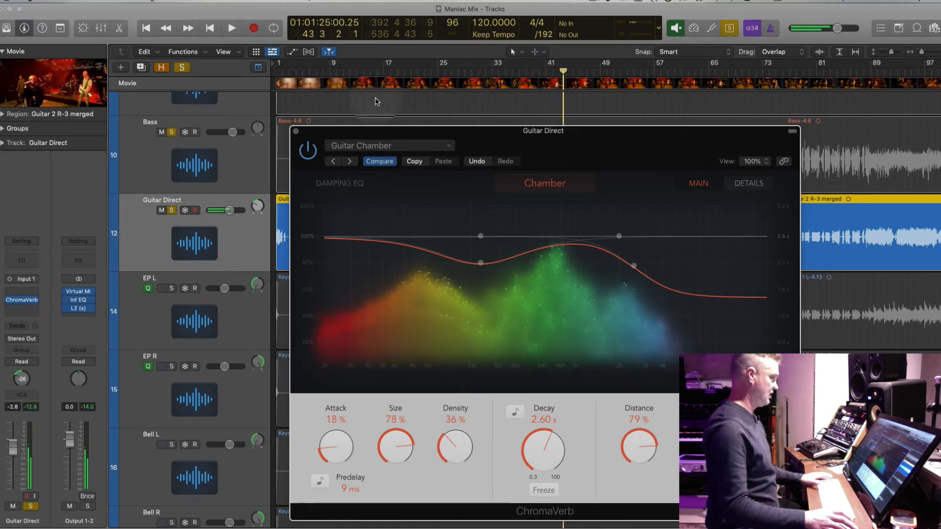
click(295, 131)
Play the soloed Guitar Direct part from the song's start, from about bar 8, and from about bar 19.
key(super+Down)
key(super+Down)
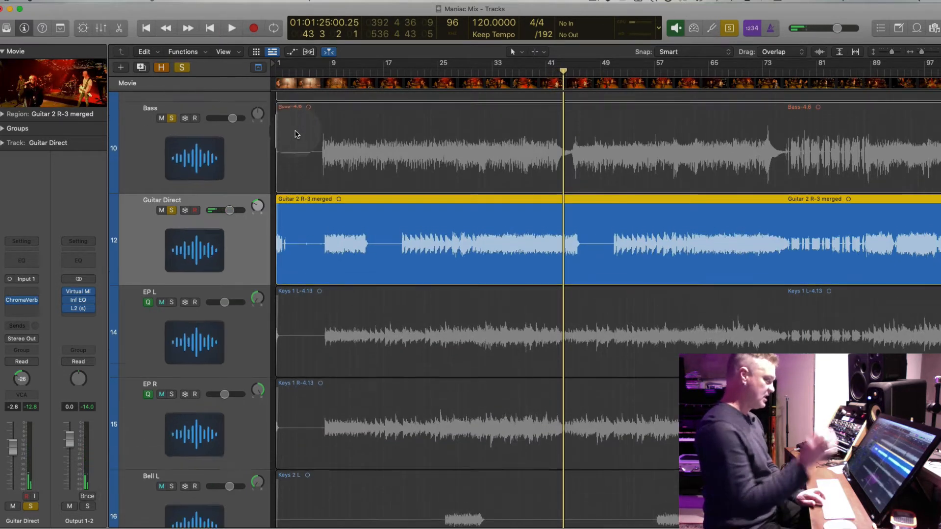
key(super+Left)
key(super+Left)
key(super+Left)
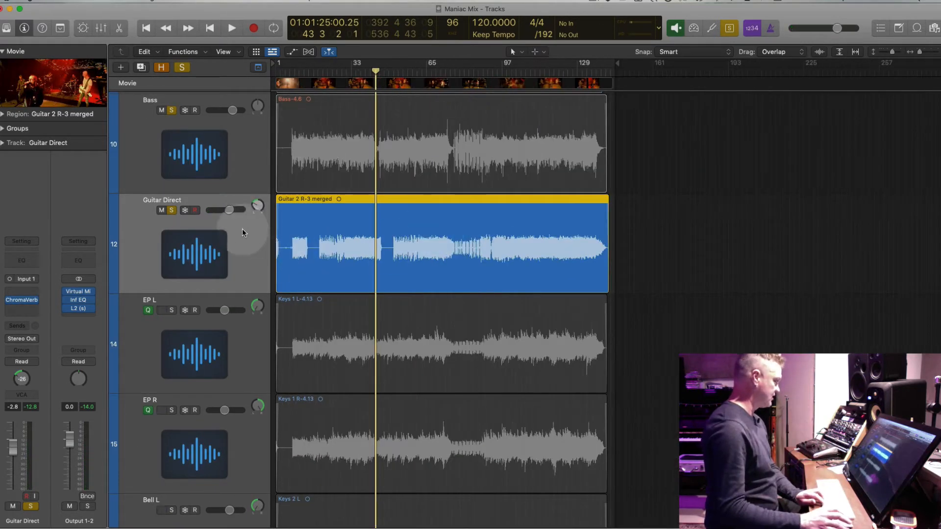
key(Return)
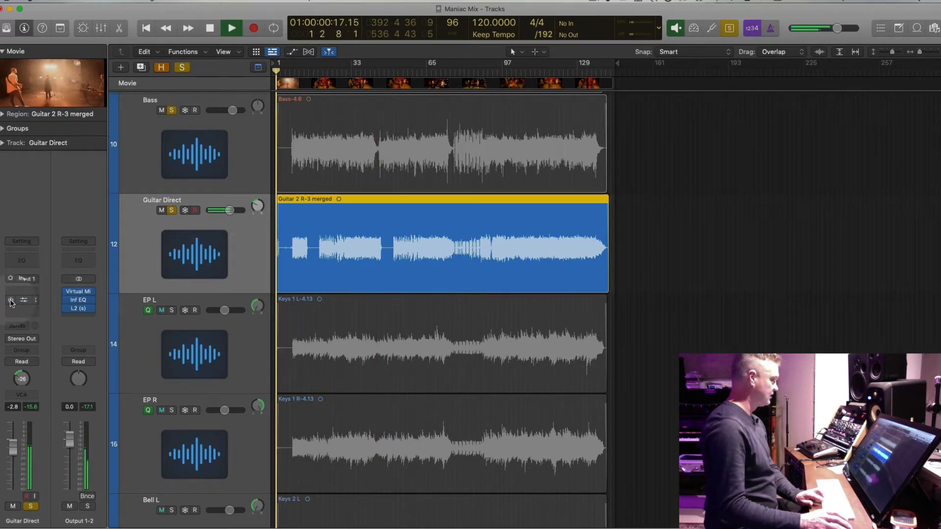
key(super+Right)
key(super+Right)
key(super+Right)
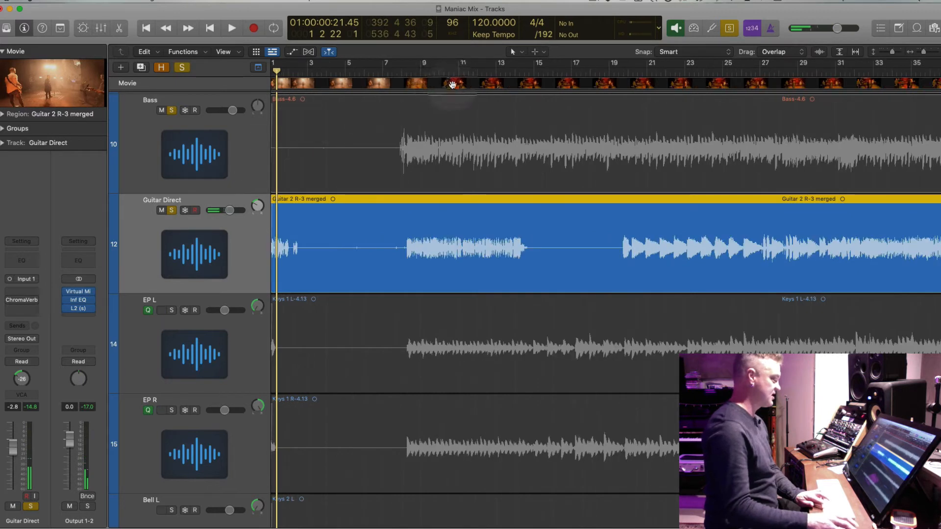
click(408, 72)
key(space)
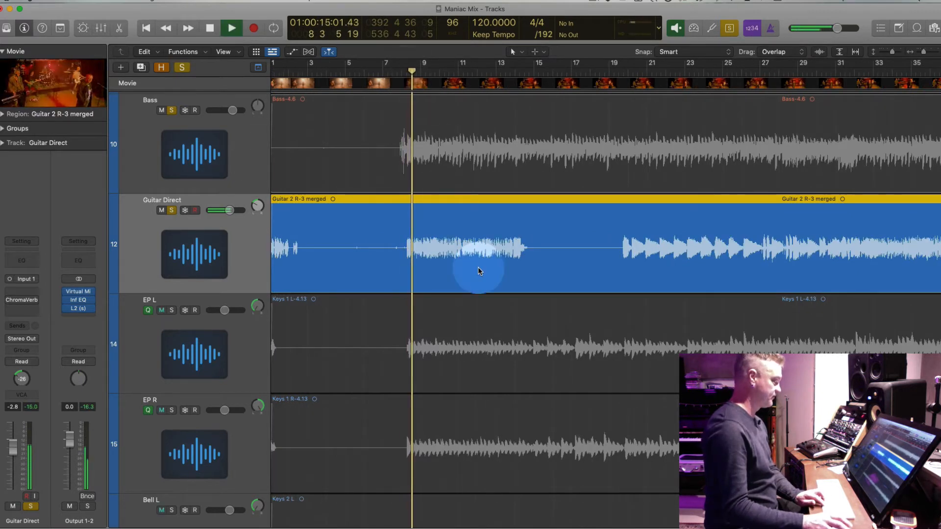
key(space)
click(620, 71)
key(space)
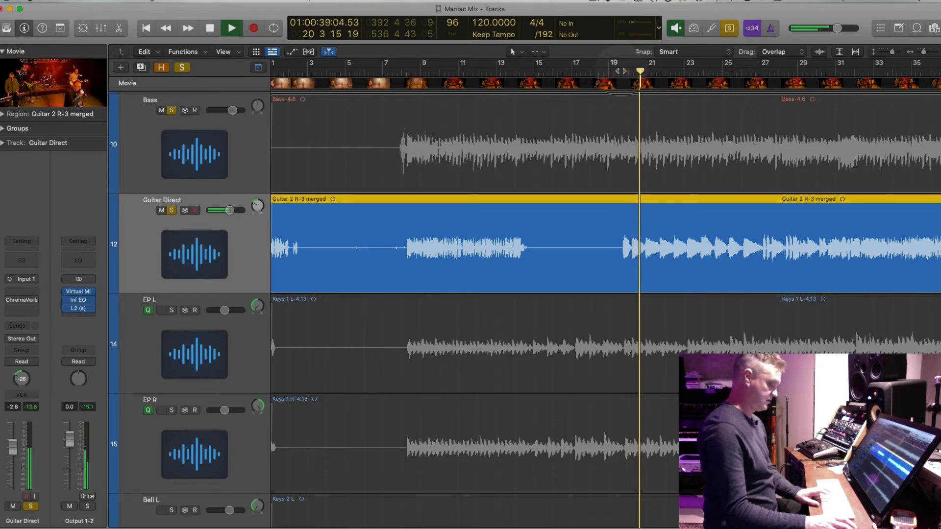
Split the Guitar Direct region with the Scissors tool just before the guitar's entry ahead of bar 20.
key(space)
key(t)
key(i)
key(super+Right)
key(super+Right)
key(super+Right)
key(super+Right)
key(super+Right)
key(super+Right)
key(super+Right)
key(super+Right)
key(super+Right)
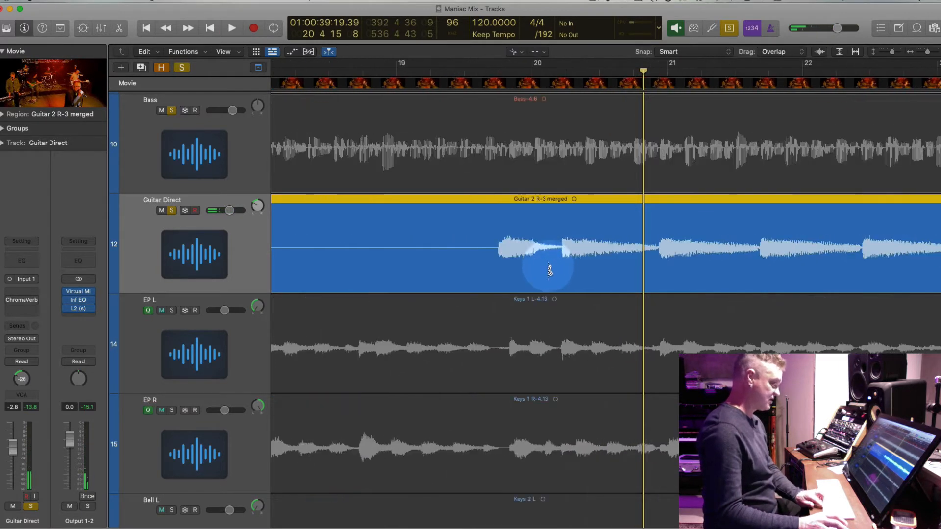
click(495, 258)
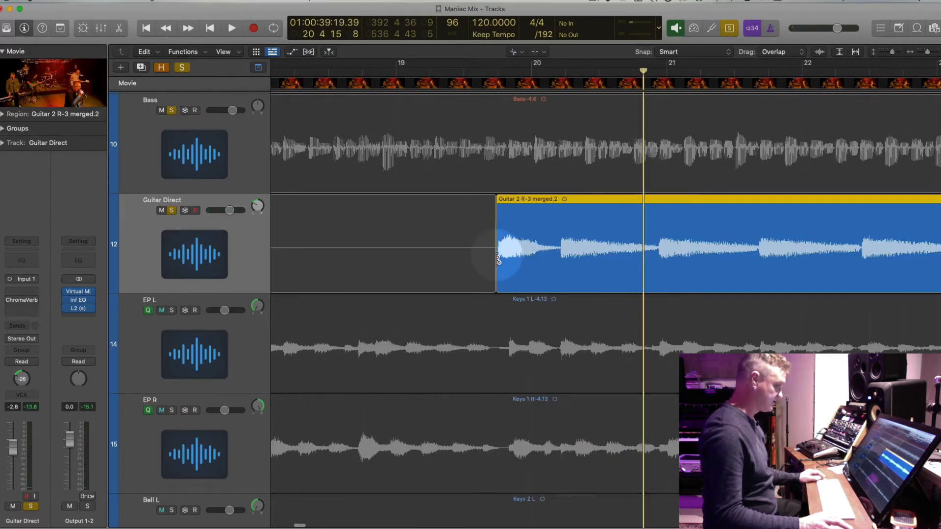
Listen to the guitar from about bar 27 and split its region at the part change between bars 31 and 32.
scroll(498, 257, right, 20)
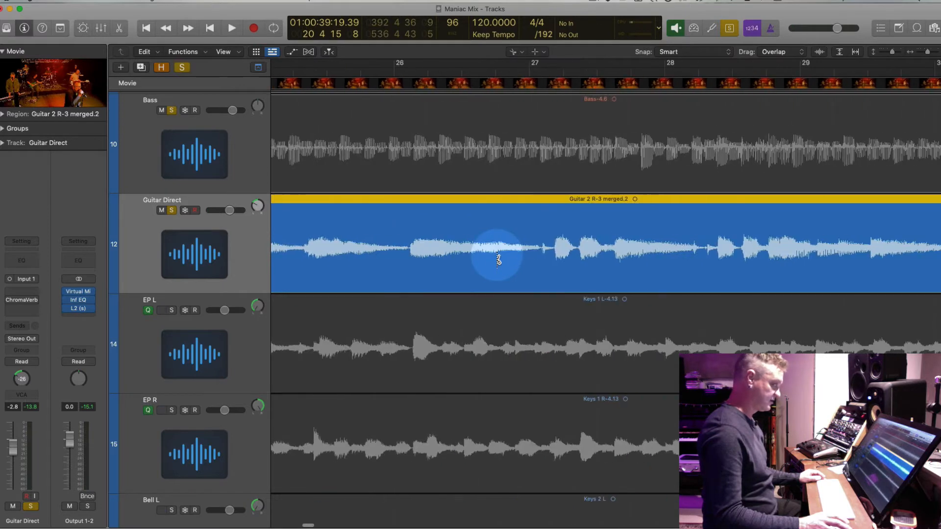
double_click(460, 73)
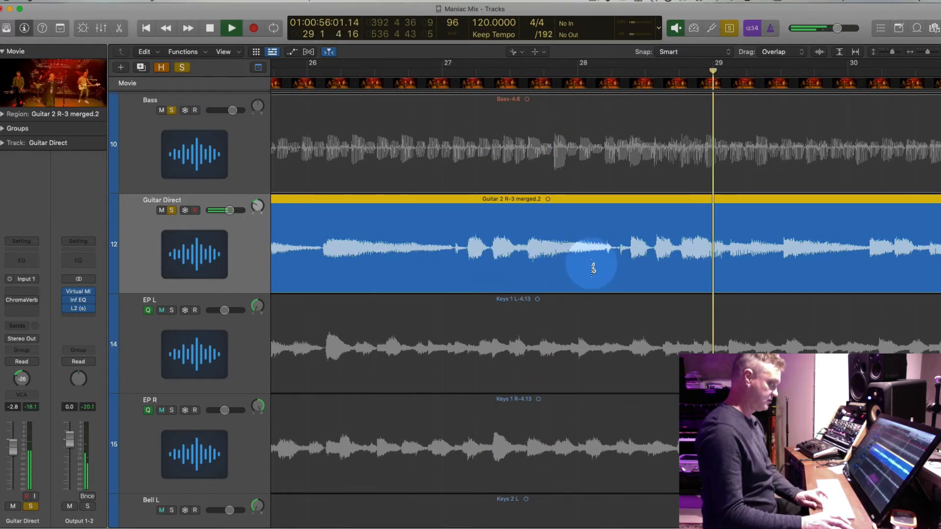
scroll(593, 269, right, 15)
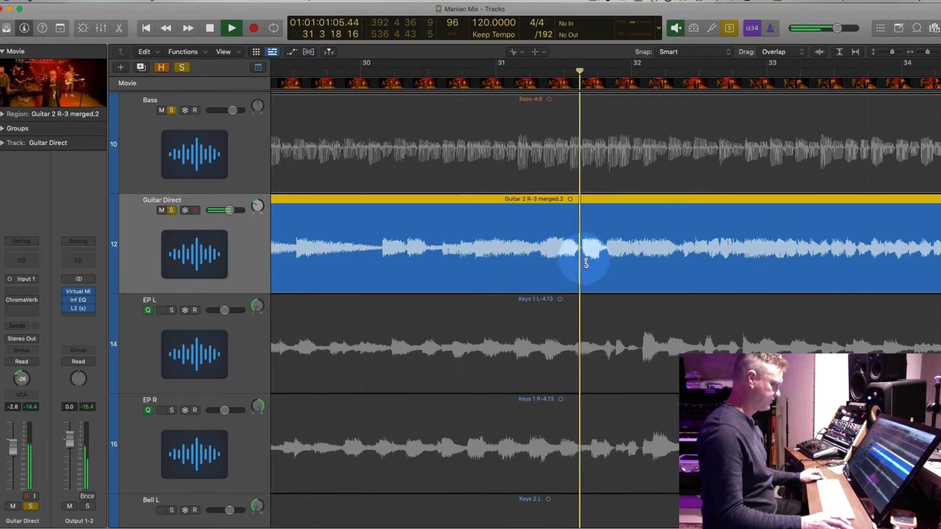
click(582, 261)
scroll(598, 269, down, 5)
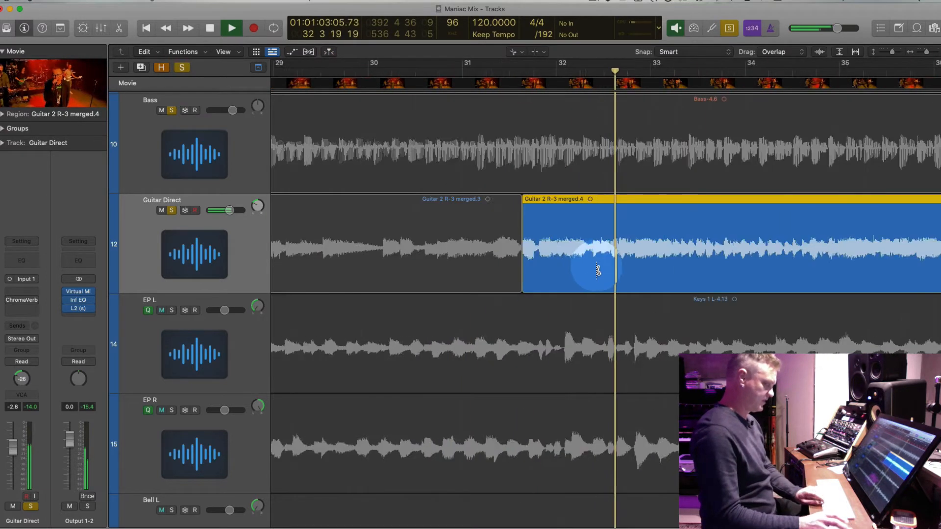
key(super+Left)
Skip ahead through the guitar part and split its region just before the guitar re-enters at about bar 51.
key(space)
key(period)
key(period)
key(period)
key(period)
key(period)
key(period)
key(period)
key(period)
key(period)
key(period)
key(period)
key(period)
key(period)
key(period)
key(period)
key(period)
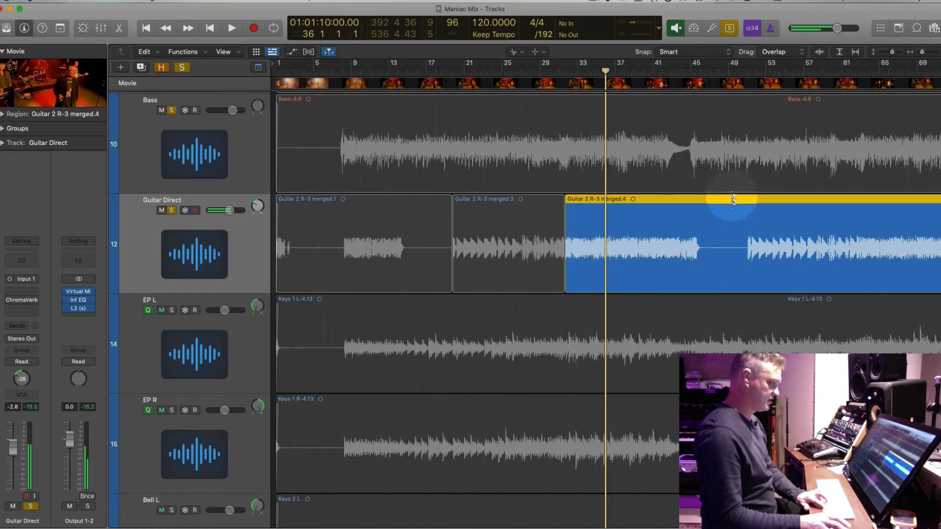
key(space)
scroll(713, 262, up, 5)
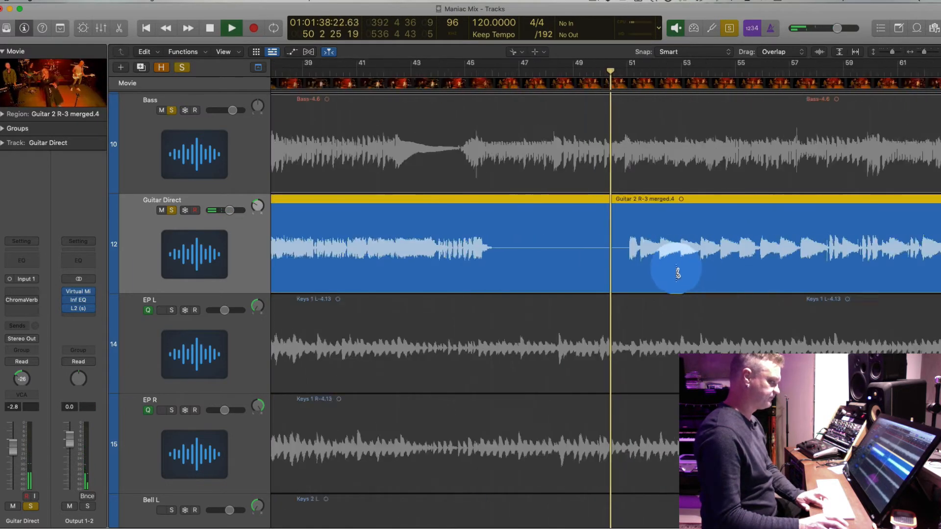
click(645, 266)
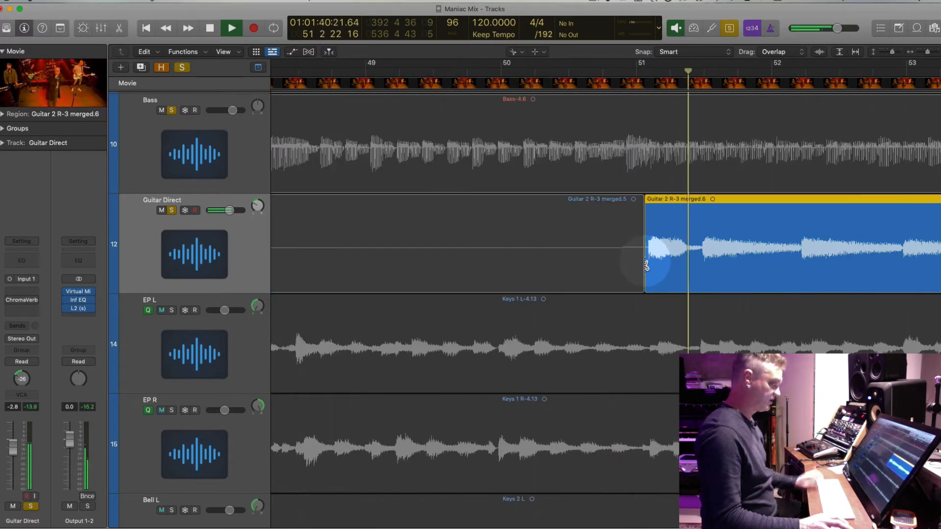
Move on to about bar 61, listen to the guitar, and split its region just before bar 63.
key(space)
key(period)
key(period)
key(period)
key(period)
key(period)
key(period)
key(period)
key(period)
key(period)
key(period)
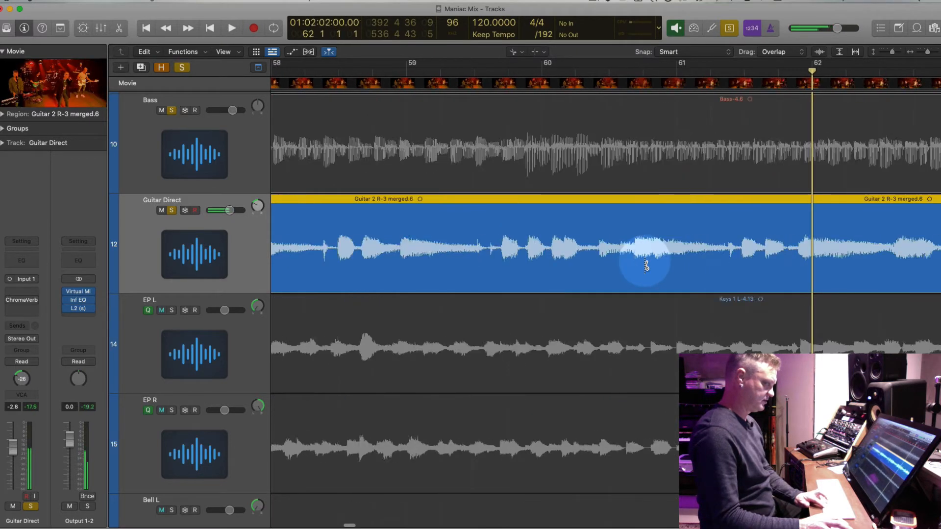
key(space)
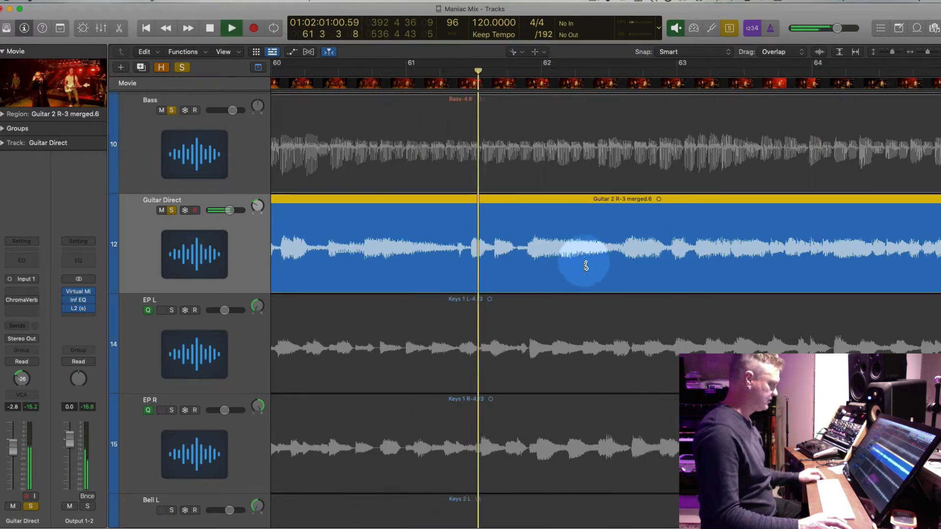
click(670, 265)
Skip through the Guitar Direct part from bar 65 to about bar 89, listening for the next change of part.
key(super+Left)
key(super+Left)
key(super+Left)
key(super+Left)
key(super+Left)
key(super+Left)
key(super+Left)
key(super+Left)
key(space)
key(period)
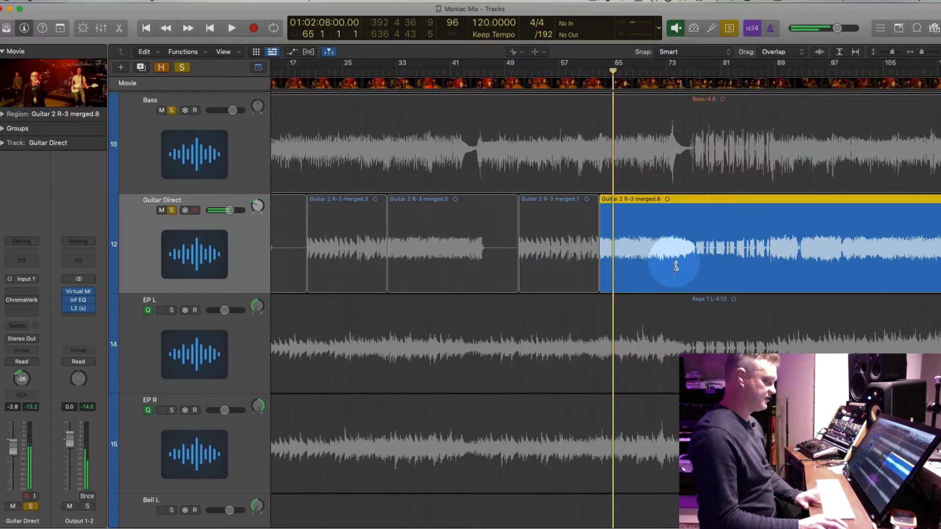
key(period)
key(period)
key(period)
key(period)
key(period)
key(period)
key(period)
key(period)
key(period)
key(period)
key(super+Right)
key(super+Right)
key(super+Right)
key(super+Right)
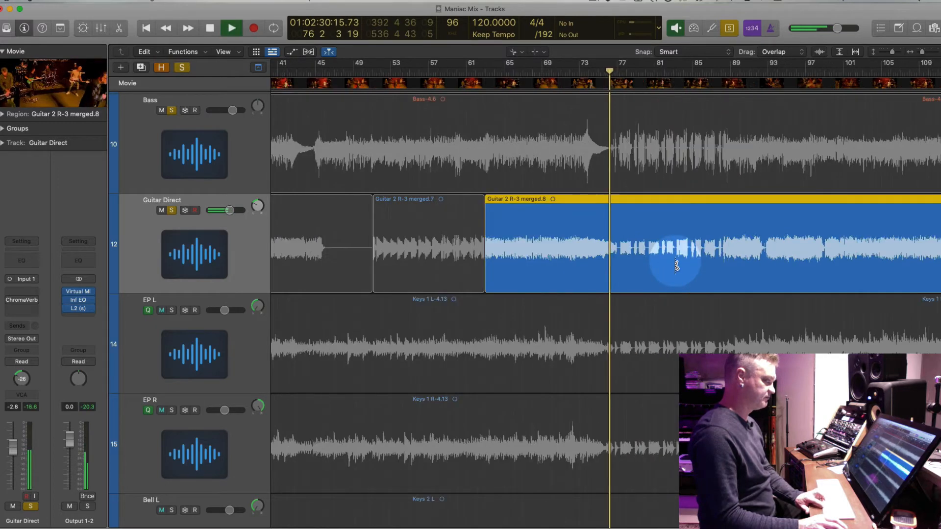
key(super+Right)
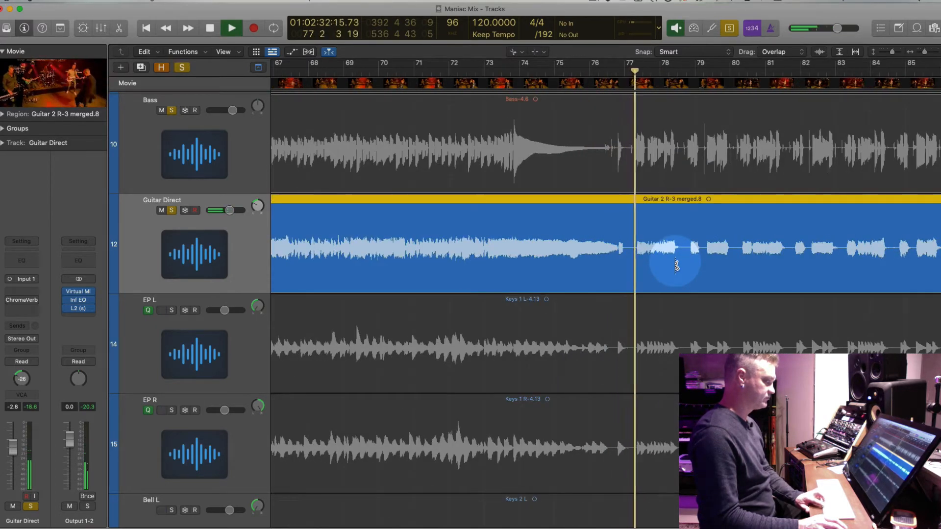
key(space)
key(period)
key(period)
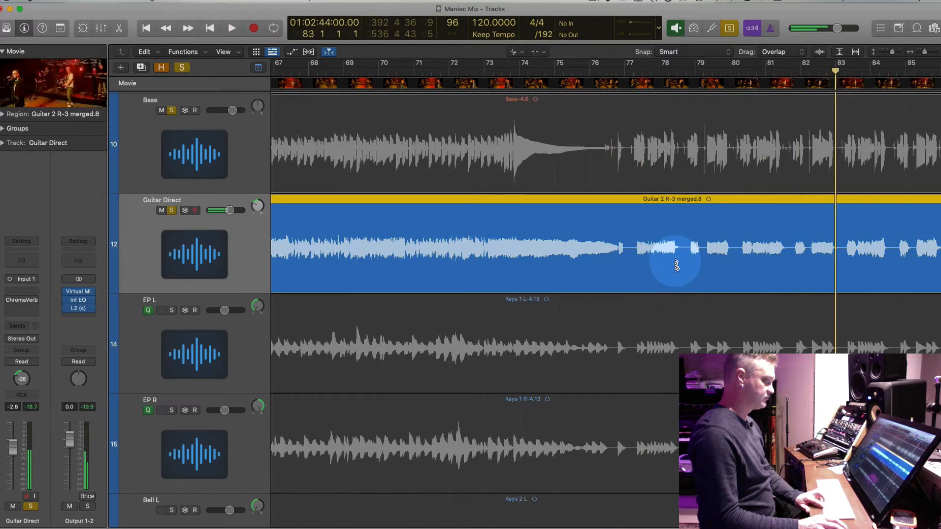
key(period)
key(period)
key(period)
key(period)
key(period)
key(period)
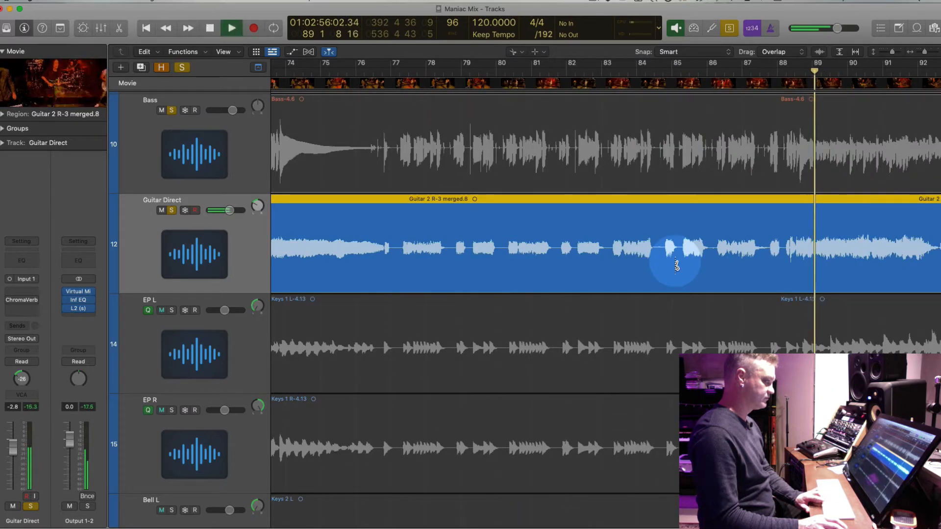
Go back to about bar 76 and split the guitar region just before the short stabs leading into bar 77.
key(comma)
key(comma)
key(comma)
key(comma)
key(comma)
key(comma)
key(comma)
key(comma)
key(comma)
key(comma)
key(comma)
key(comma)
key(comma)
key(super+Right)
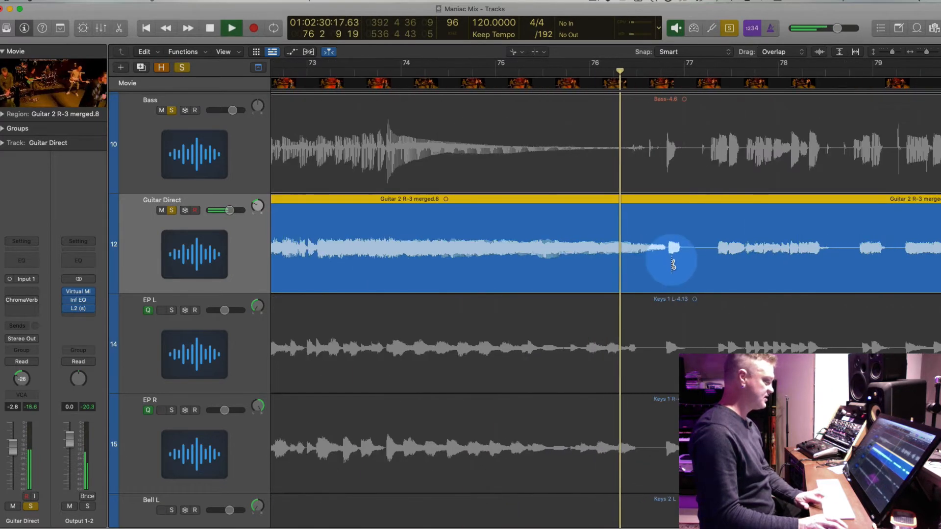
click(668, 261)
key(super+Left)
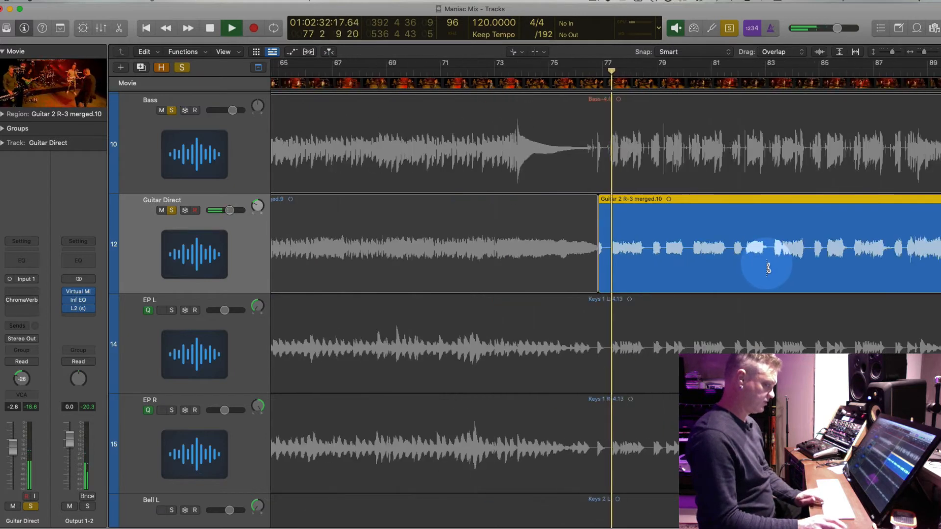
key(super+Left)
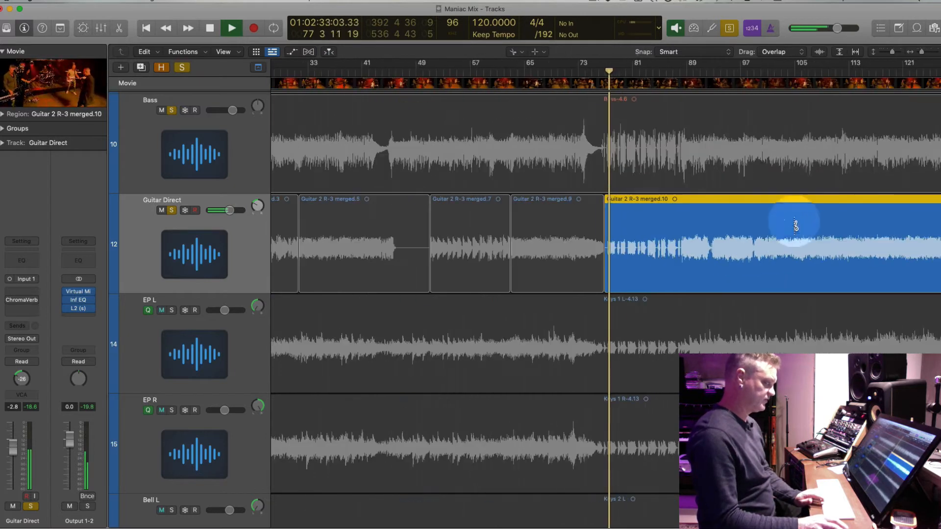
Play the guitar from about bar 91, with its waveform magnified, to examine the gap before bar 93.
click(702, 73)
key(super+Right)
key(super+Right)
key(super+Right)
key(super+Right)
key(super+Right)
key(super+Right)
key(super+Right)
key(super+Right)
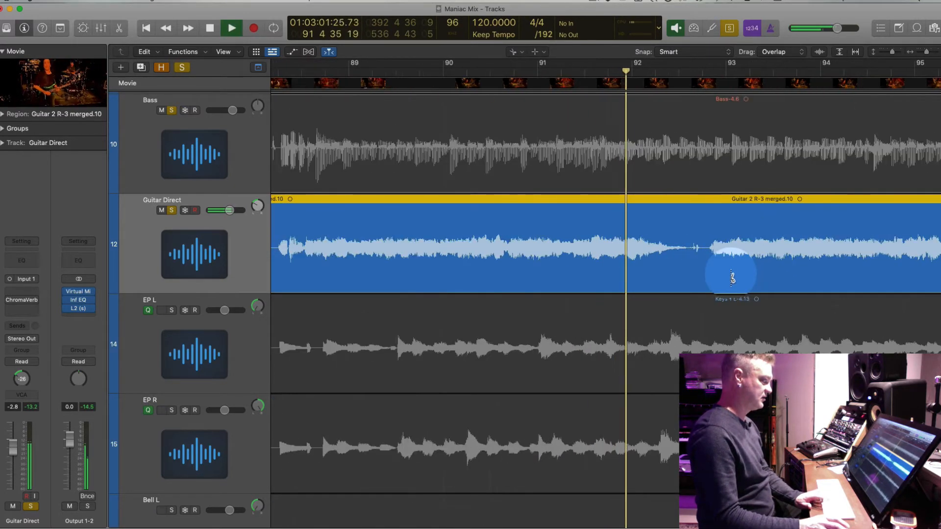
key(super+Down)
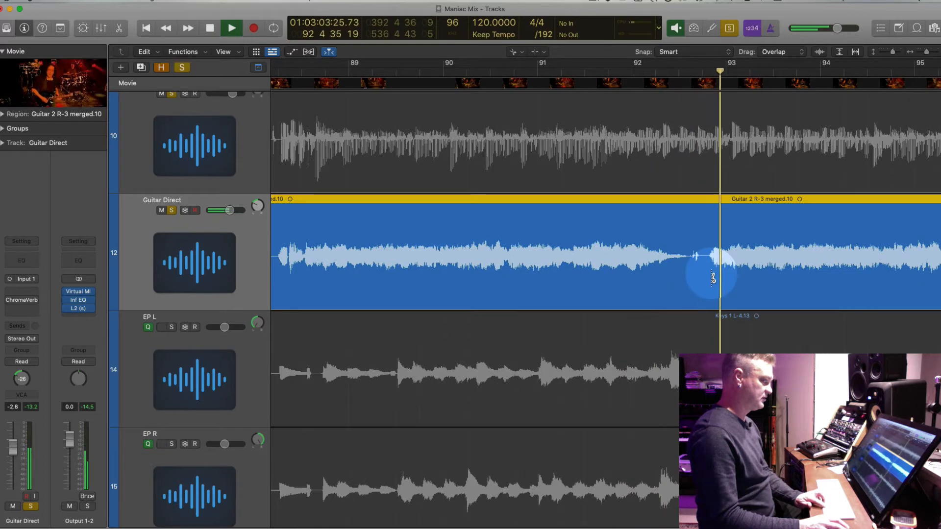
Move on to about bar 100 and split the guitar region at the gap midway between bars 100 and 101.
key(period)
key(period)
key(period)
key(period)
key(period)
key(period)
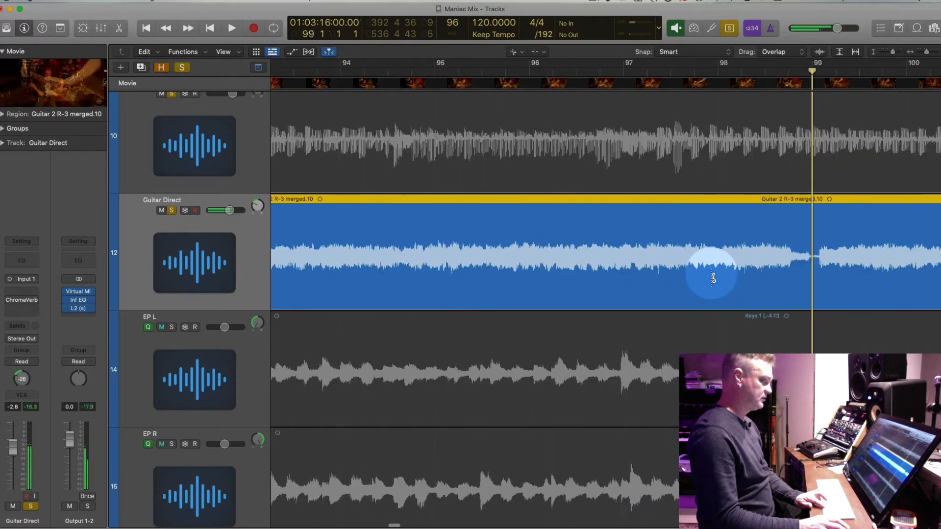
key(period)
key(period)
key(space)
key(super+Right)
key(comma)
key(comma)
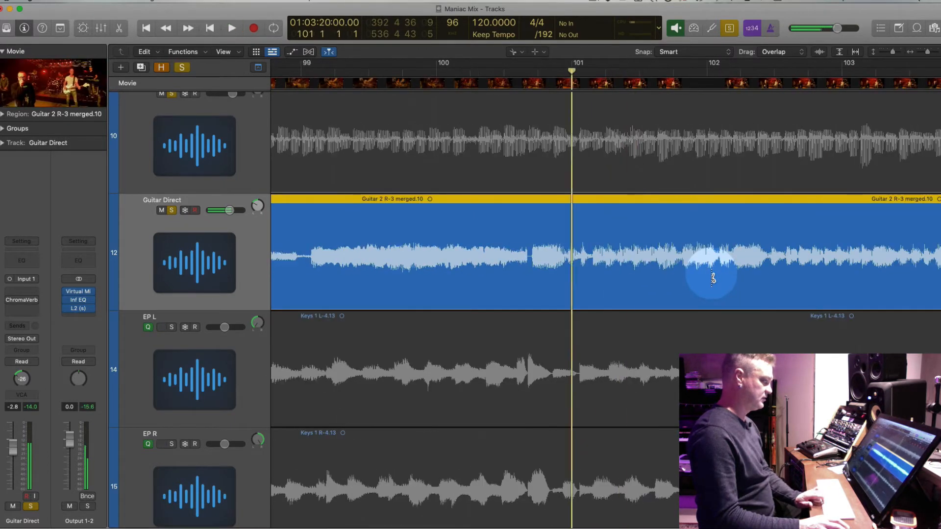
key(super+Right)
key(super+Right)
scroll(719, 284, right, 5)
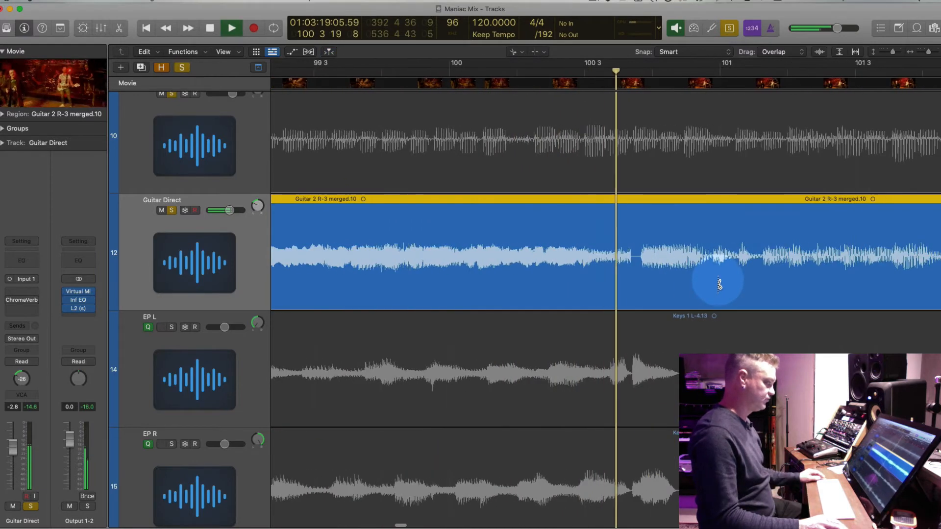
click(638, 271)
key(super+Left)
key(super+Left)
key(super+Left)
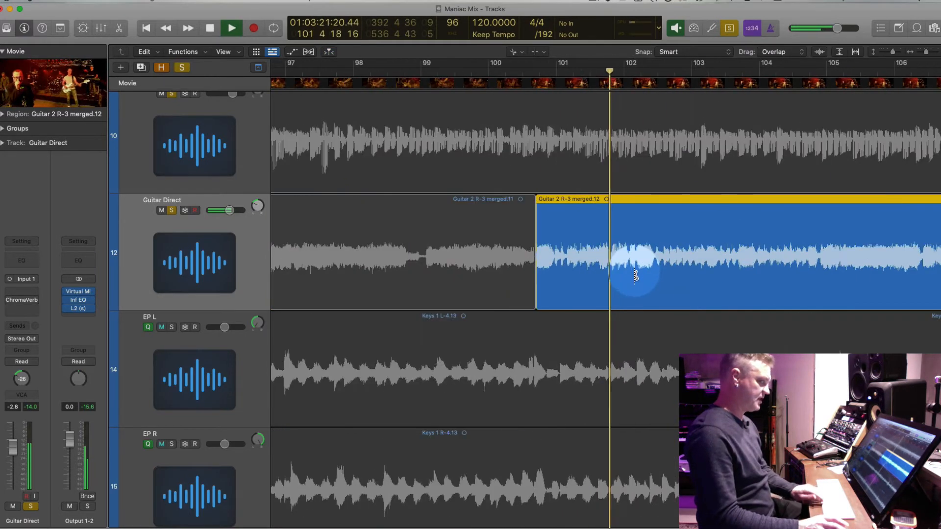
key(super+Left)
key(super+Left)
key(super+Left)
key(space)
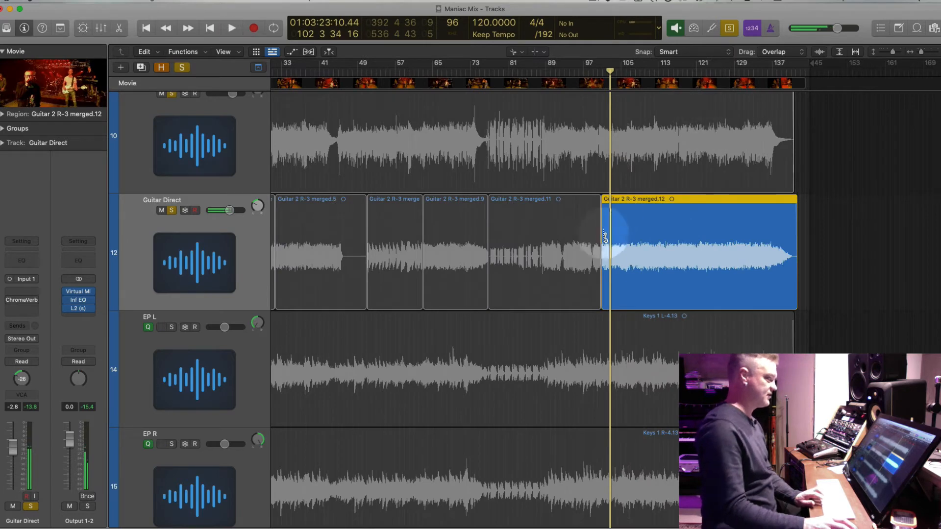
Return to the pointer tool and duplicate the Guitar Direct track with its settings as a new empty track beneath it.
key(t)
key(t)
key(super+Left)
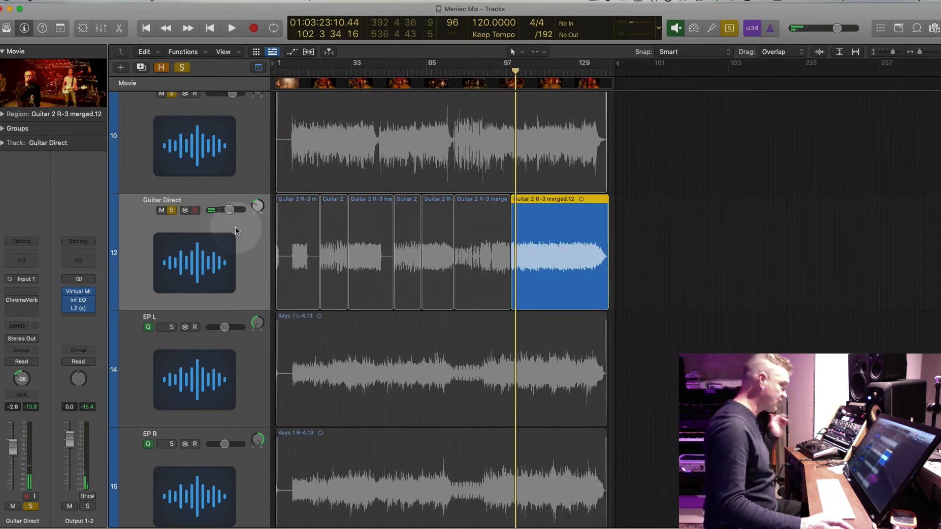
click(236, 227)
key(super+d)
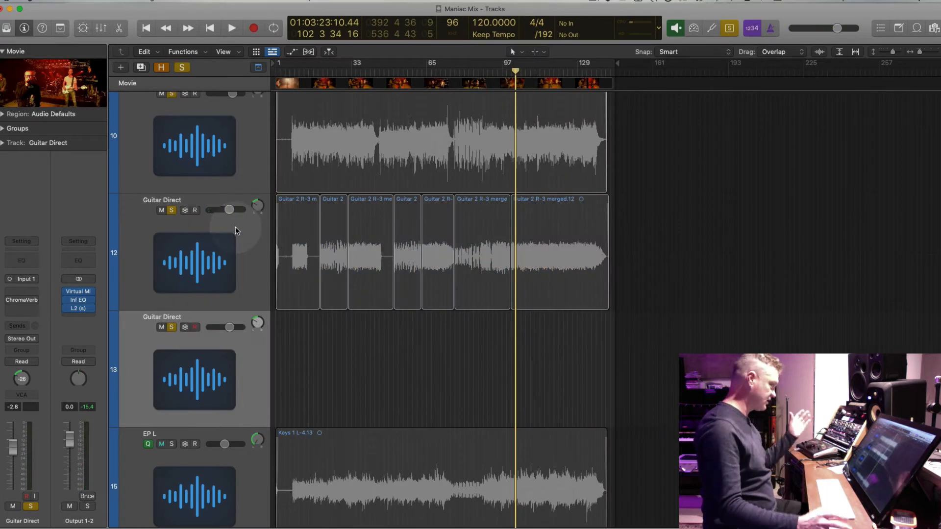
click(119, 1)
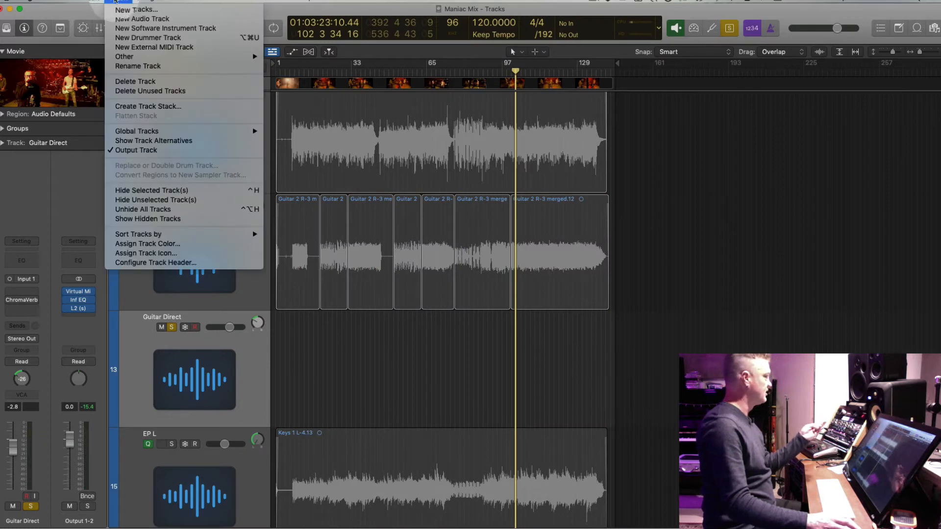
mouse_move(147, 57)
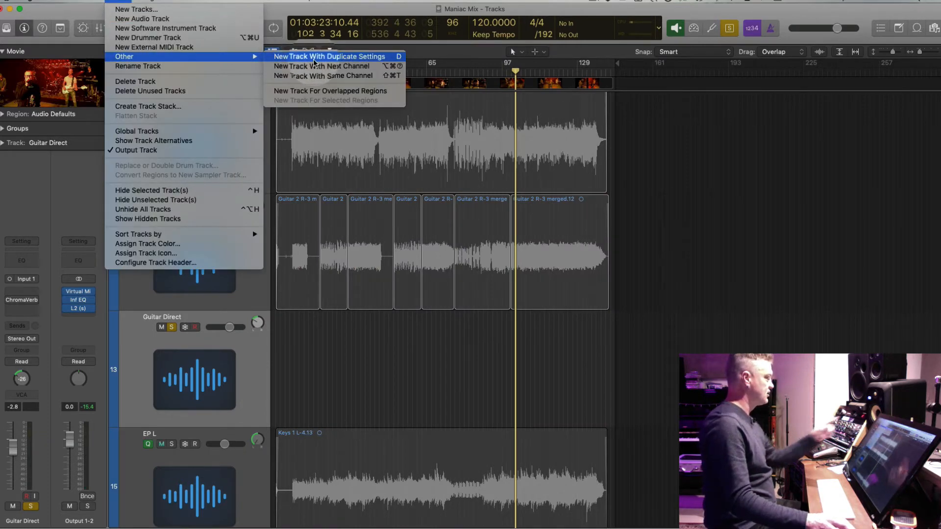
click(749, 239)
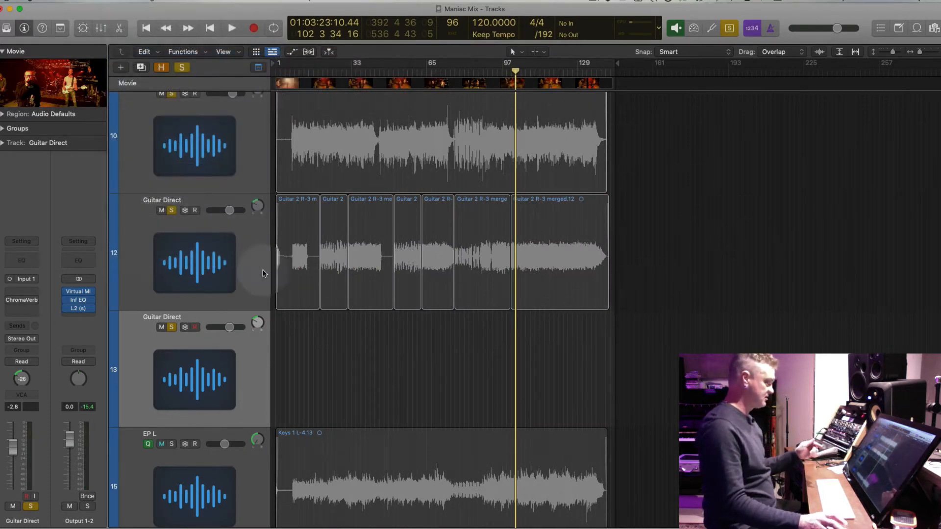
Rename the original Guitar Direct track as Crunch and its empty duplicate as Clean.
click(202, 222)
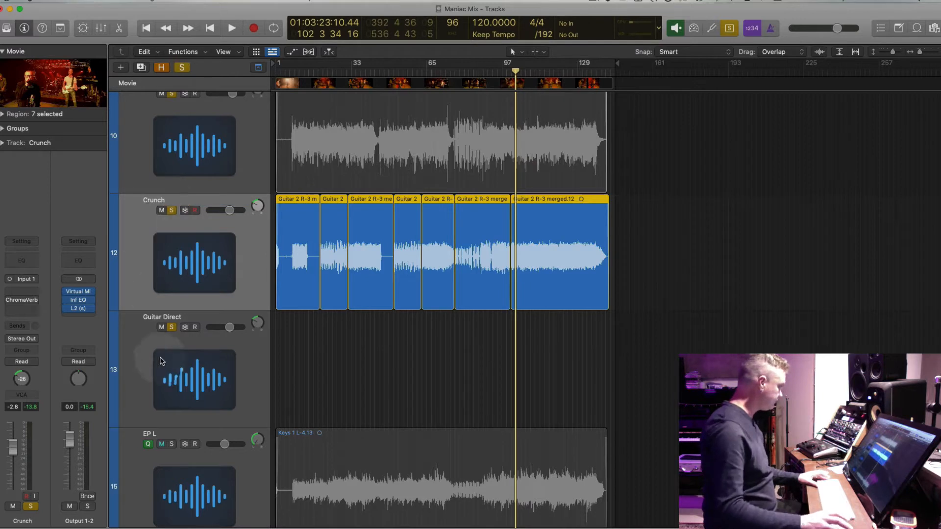
double_click(164, 318)
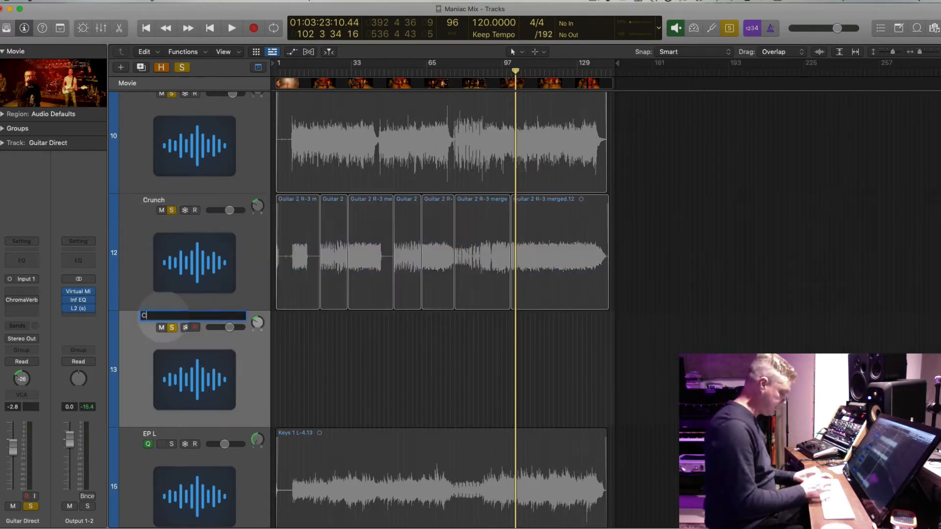
click(368, 390)
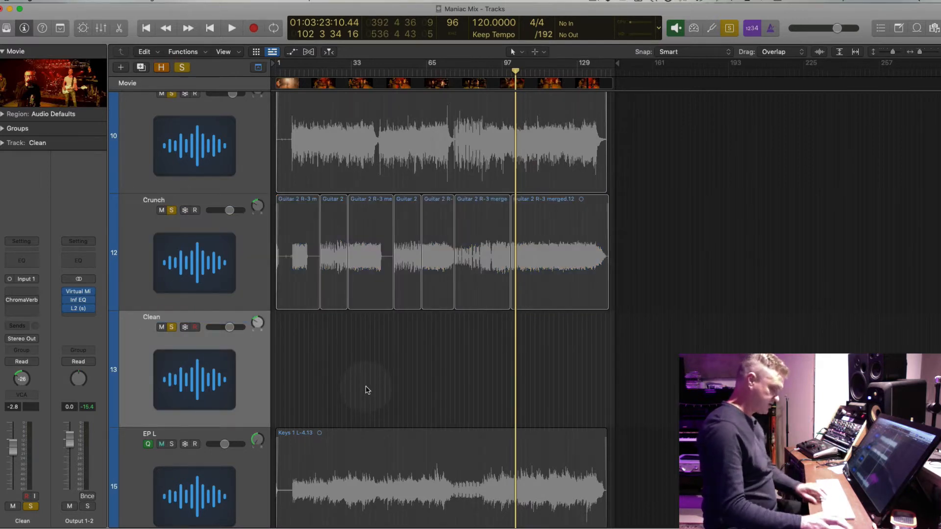
Move the second and fourth guitar regions from the Crunch track down to the Clean track at the same bars.
click(335, 283)
shift+click(407, 260)
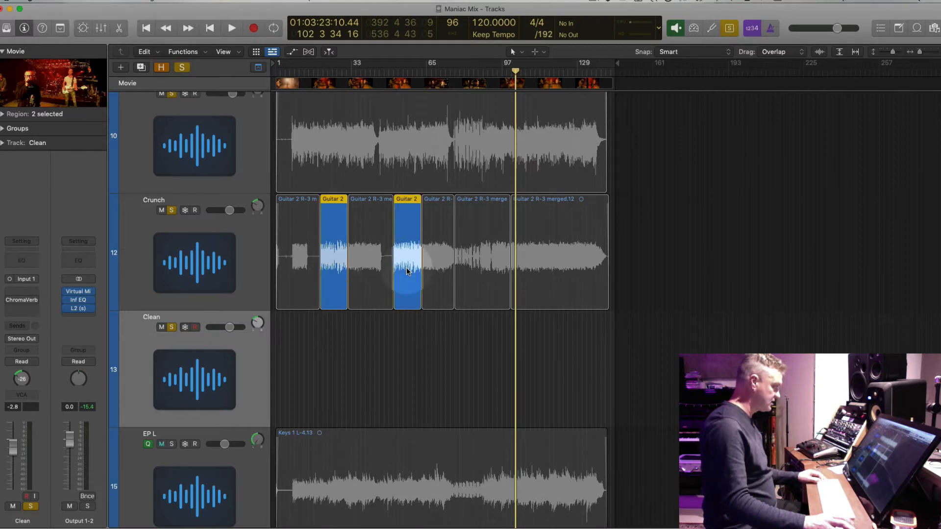
drag(408, 261, 407, 340)
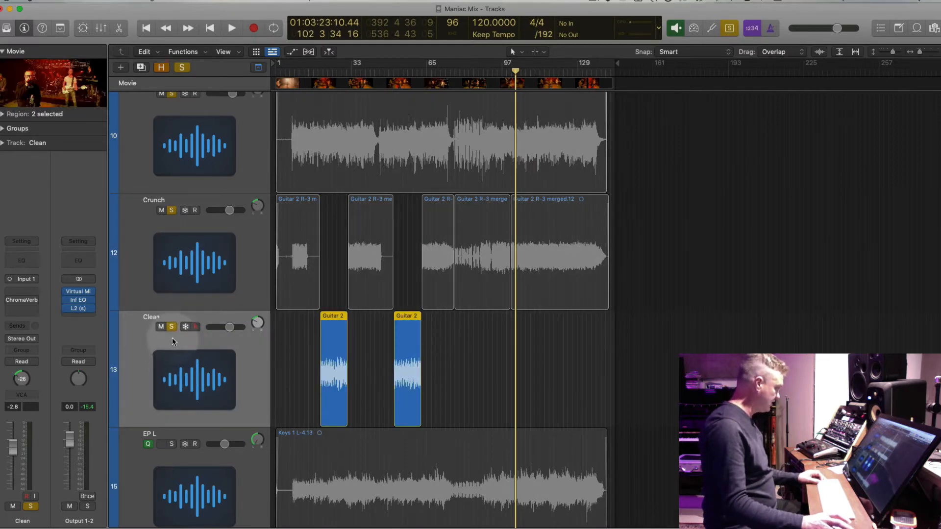
Duplicate the Clean track with its settings and name the new track Solo.
key(super+d)
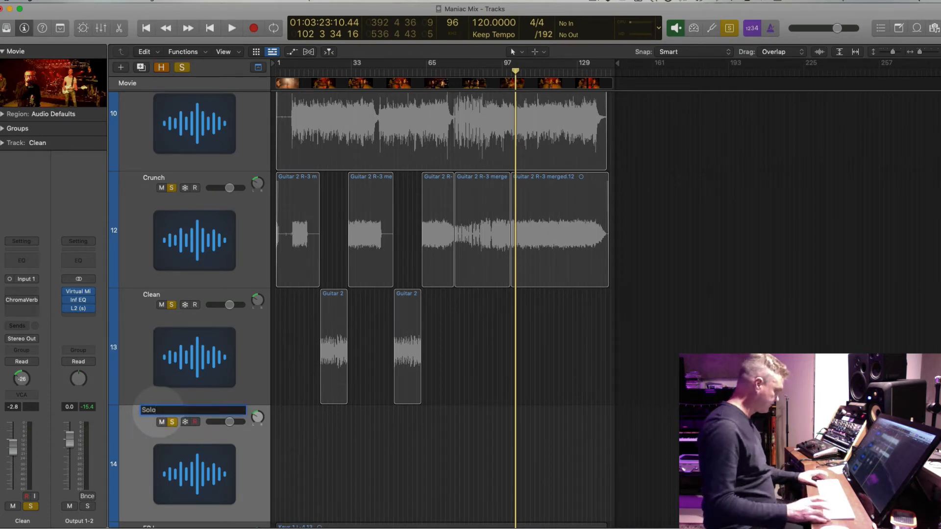
key(Return)
click(146, 199)
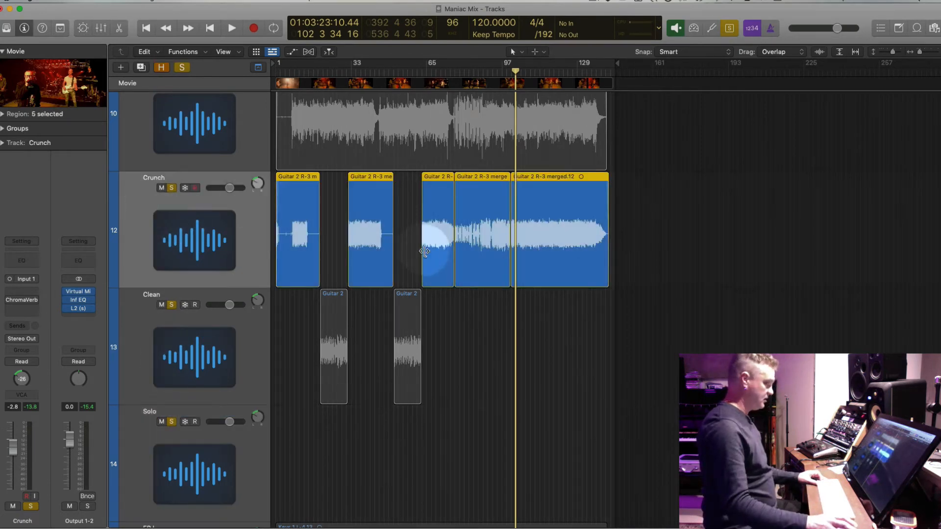
Reset the Clean track's pan to center.
key(super+Right)
key(super+Right)
key(super+Right)
click(153, 322)
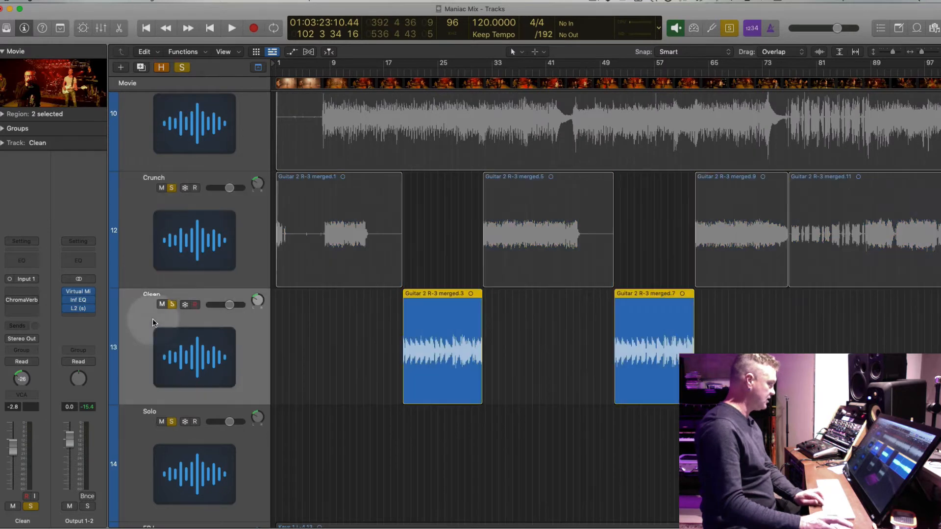
alt+click(257, 300)
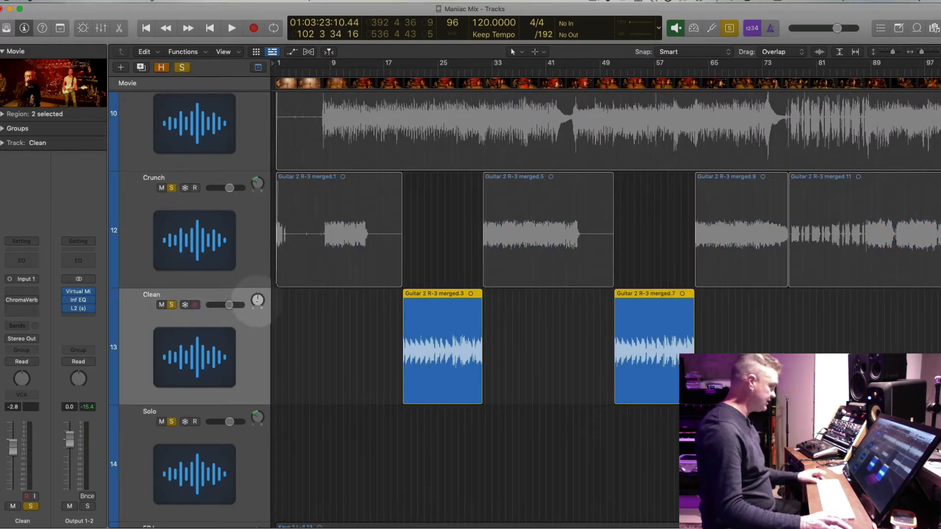
Replace the ChromaVerb on the Clean track with a Chorus in its Mono->Stereo version.
click(36, 300)
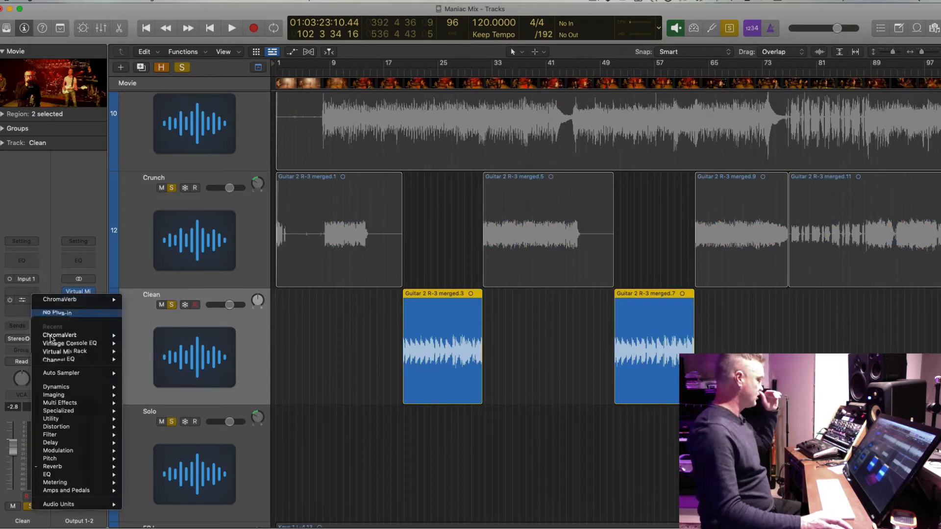
mouse_move(58, 450)
mouse_move(143, 441)
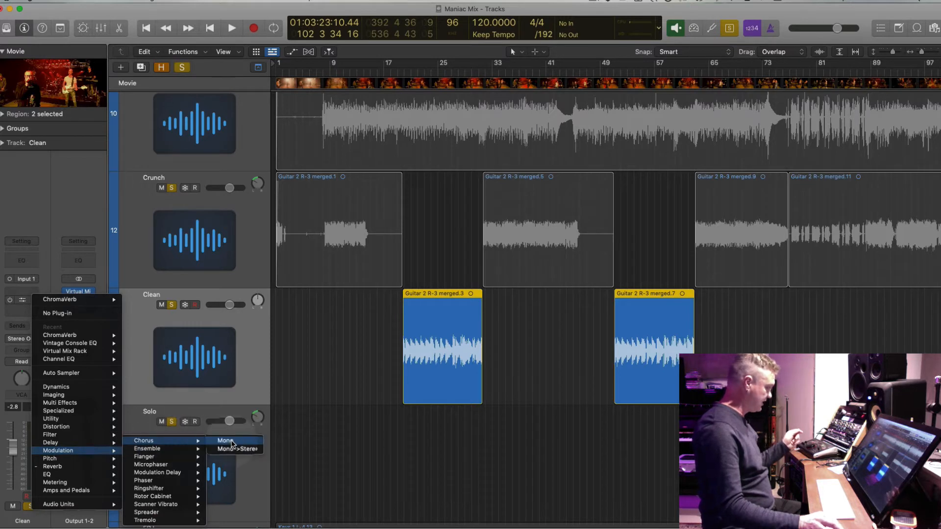
click(233, 443)
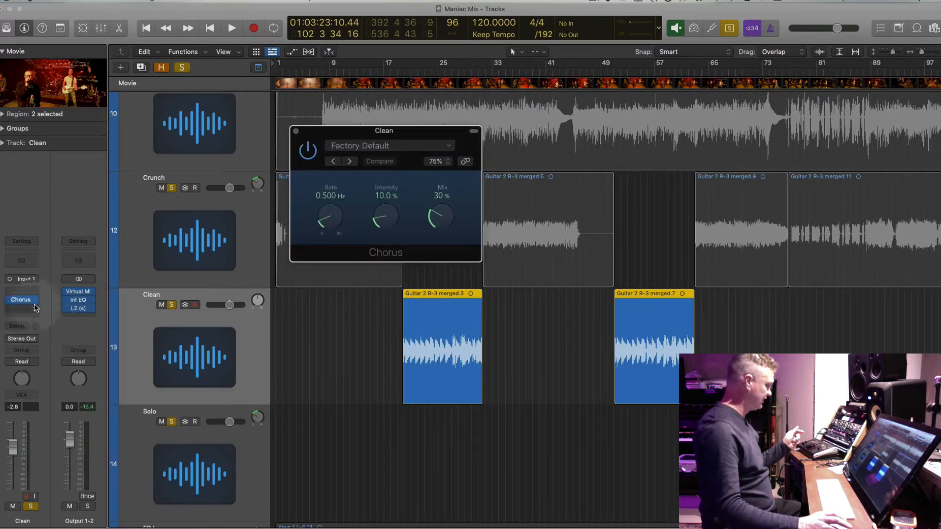
click(35, 300)
mouse_move(98, 299)
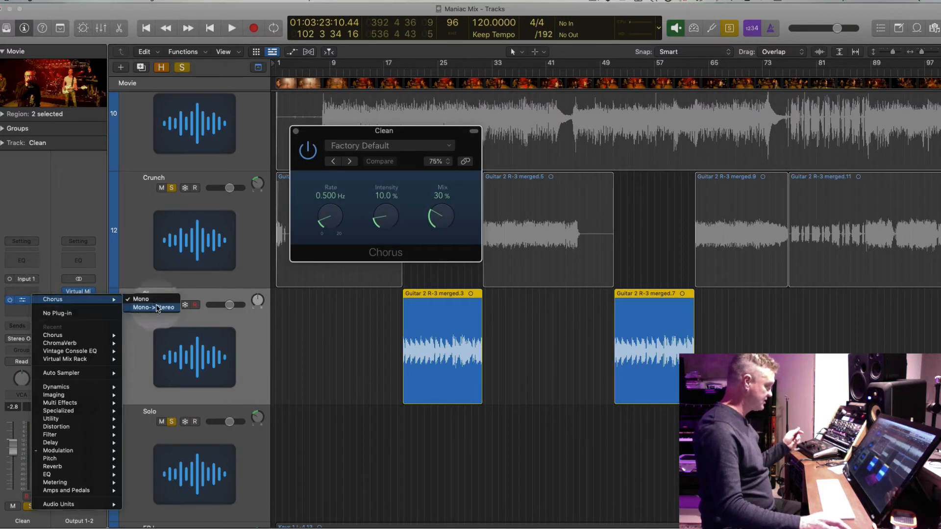
click(157, 307)
Insert the Slate Digital Inf EQ plug-in ahead of the Chorus on the Clean track.
click(22, 308)
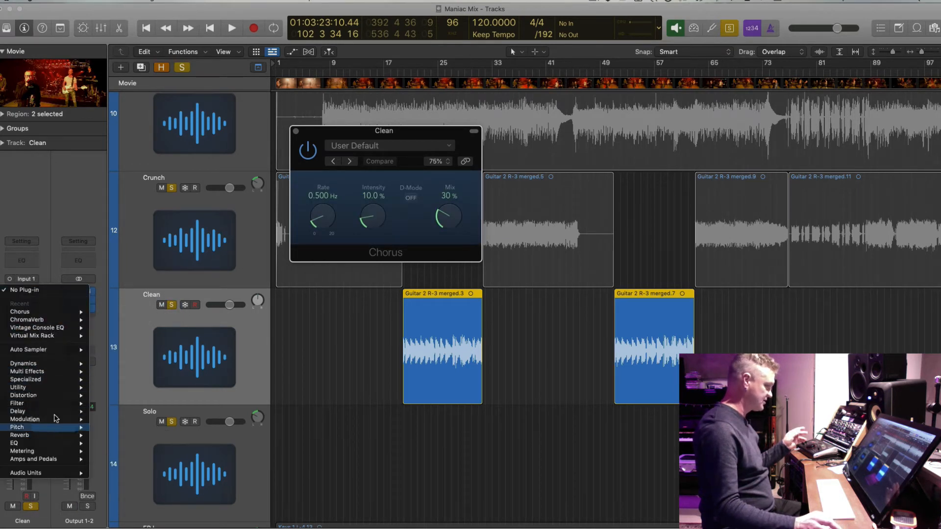
mouse_move(59, 473)
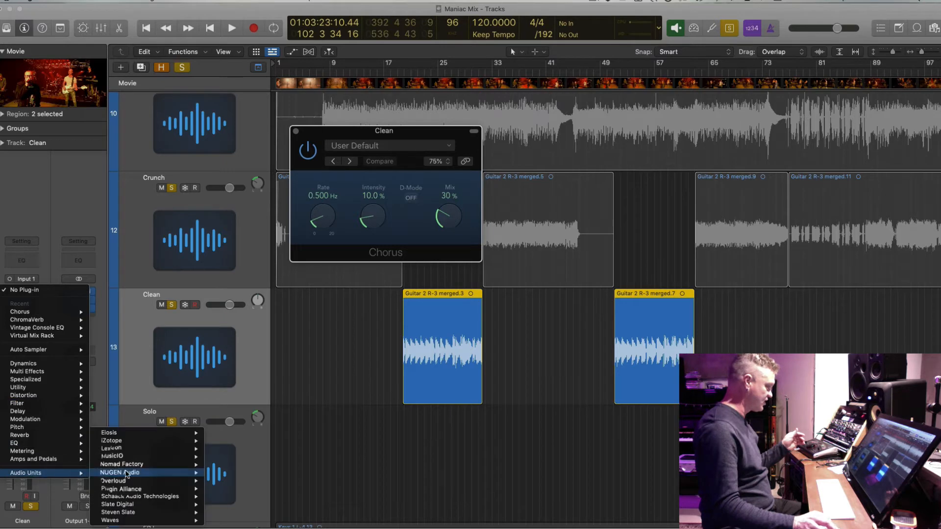
mouse_move(147, 504)
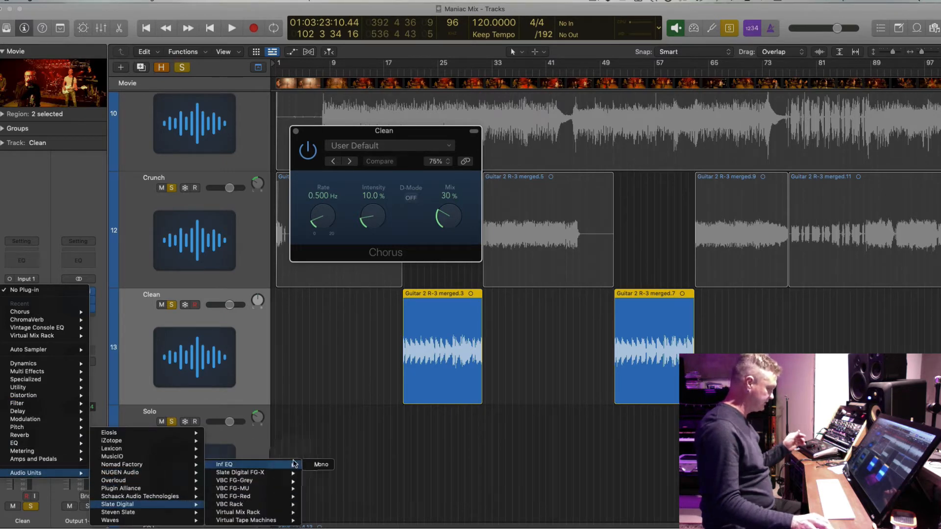
click(314, 465)
Play the Clean part from about bar 19 and add EQ cuts: a narrow dip near 2.6 kHz and a slight one near 550 Hz.
drag(360, 167, 637, 162)
double_click(399, 71)
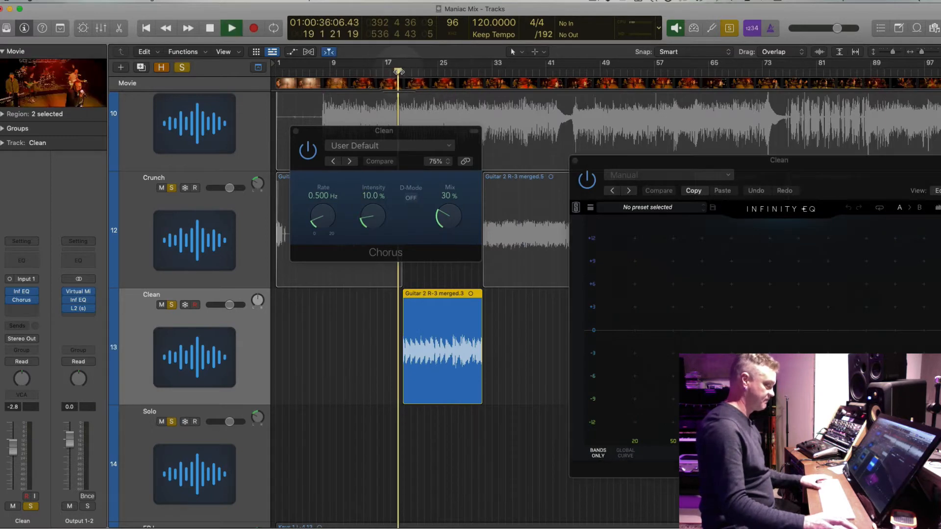
key(super+Right)
key(super+Right)
drag(629, 160, 361, 67)
click(572, 239)
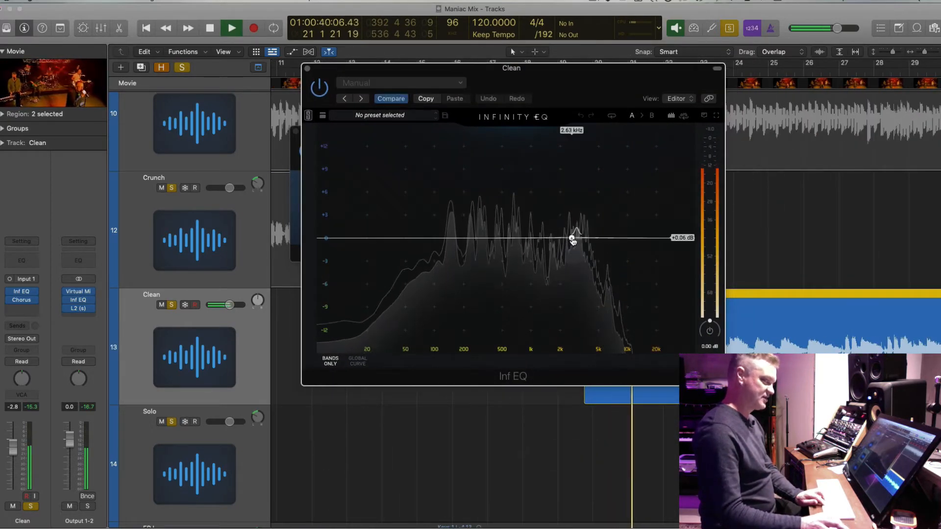
drag(572, 239, 576, 188)
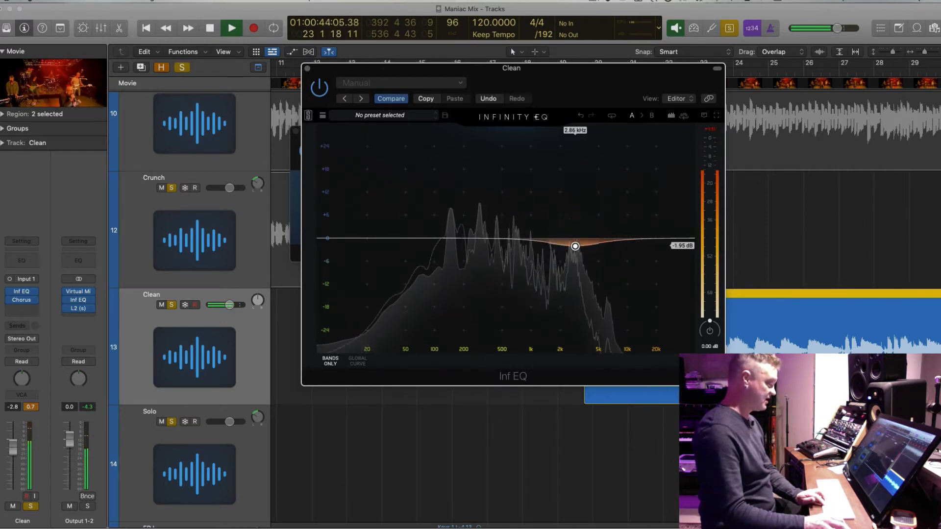
mouse_move(574, 253)
mouse_down()
mouse_move(564, 179)
mouse_move(579, 160)
mouse_move(568, 161)
mouse_move(570, 248)
mouse_up()
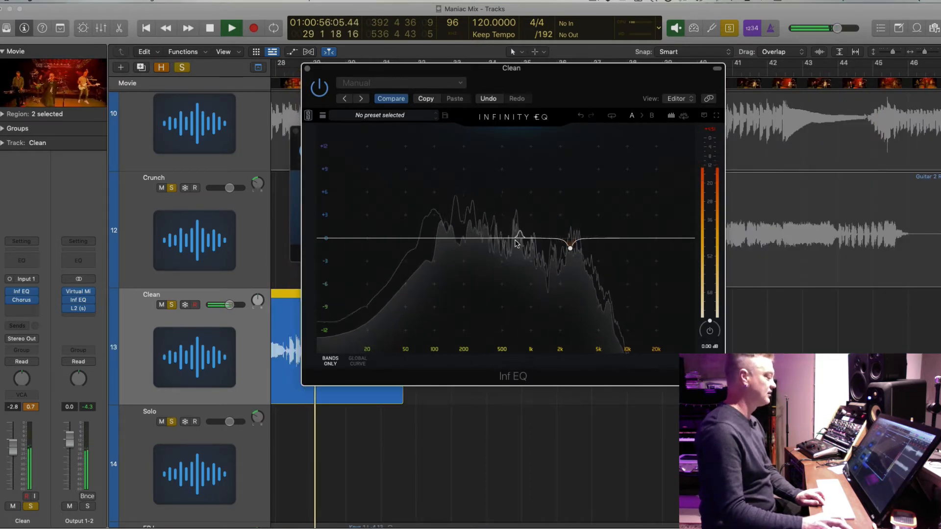
mouse_move(514, 239)
mouse_down()
mouse_move(516, 203)
mouse_move(505, 206)
mouse_move(505, 244)
mouse_up()
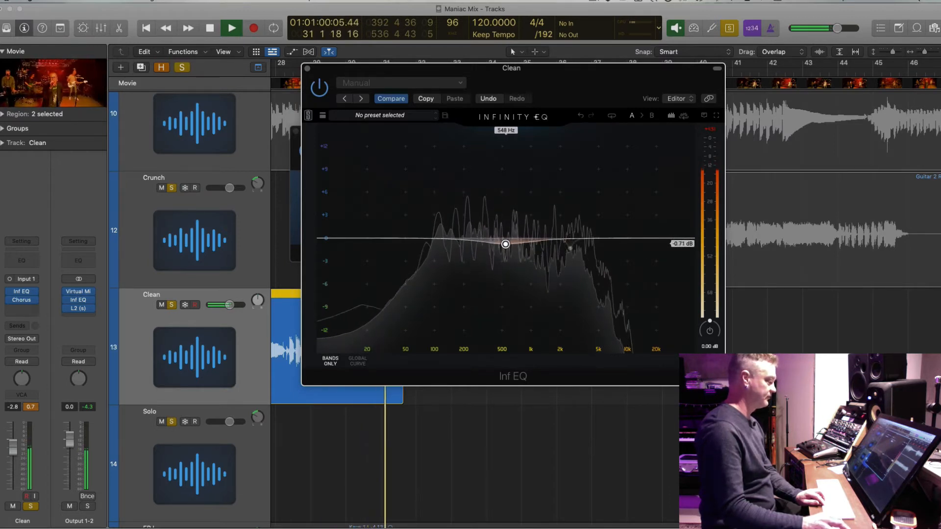
Boost the Clean guitar by about 1.8 dB near 106 Hz and add a low-cut filter at about 28 Hz.
drag(447, 240, 441, 226)
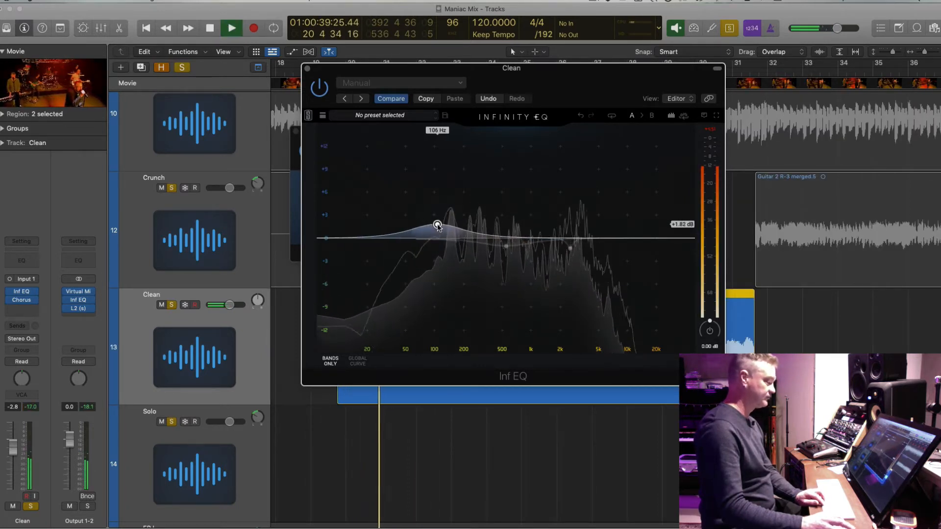
click(345, 240)
drag(345, 240, 381, 259)
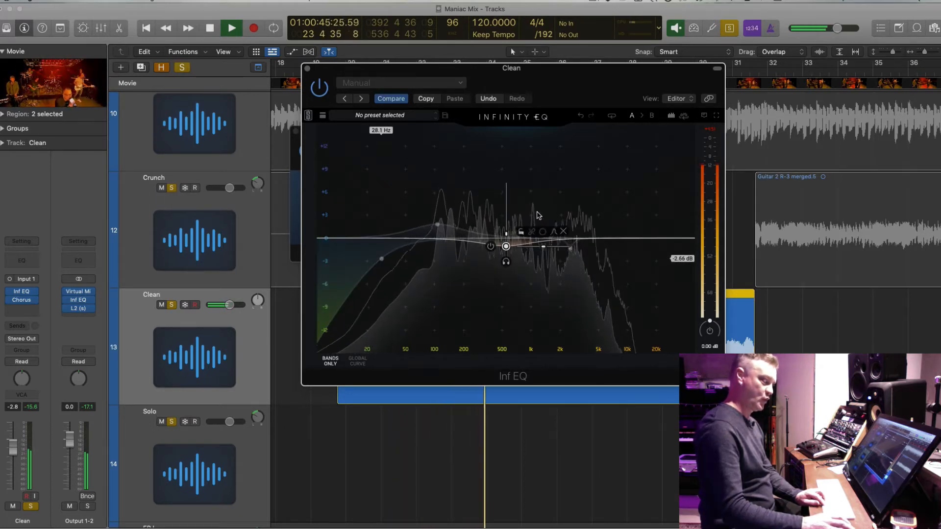
Add a narrow cut of about 3 dB near 1.13 kHz to the Clean guitar, close the EQ and stop playback.
click(612, 215)
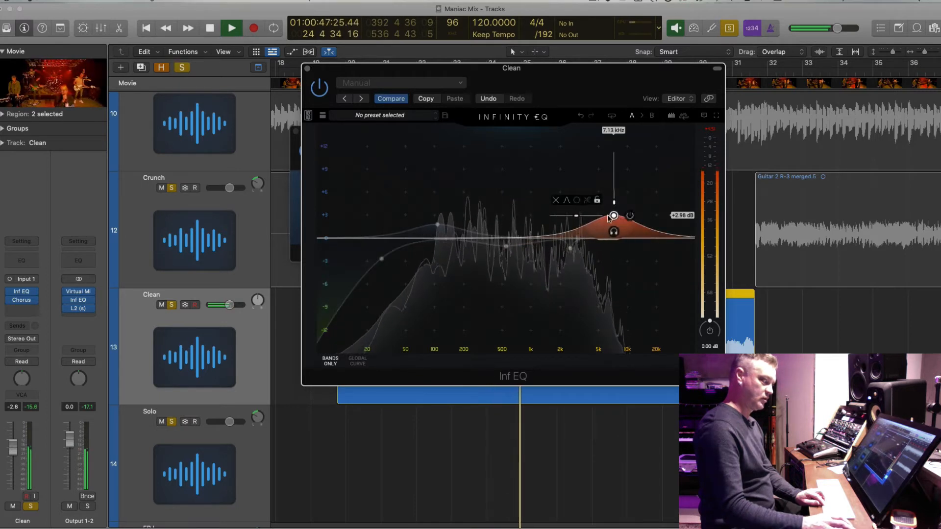
drag(613, 215, 537, 249)
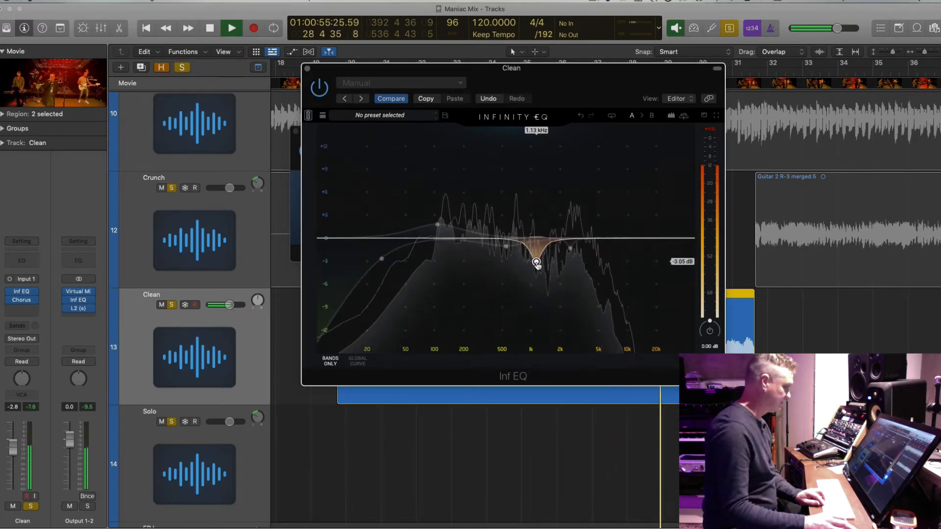
click(308, 69)
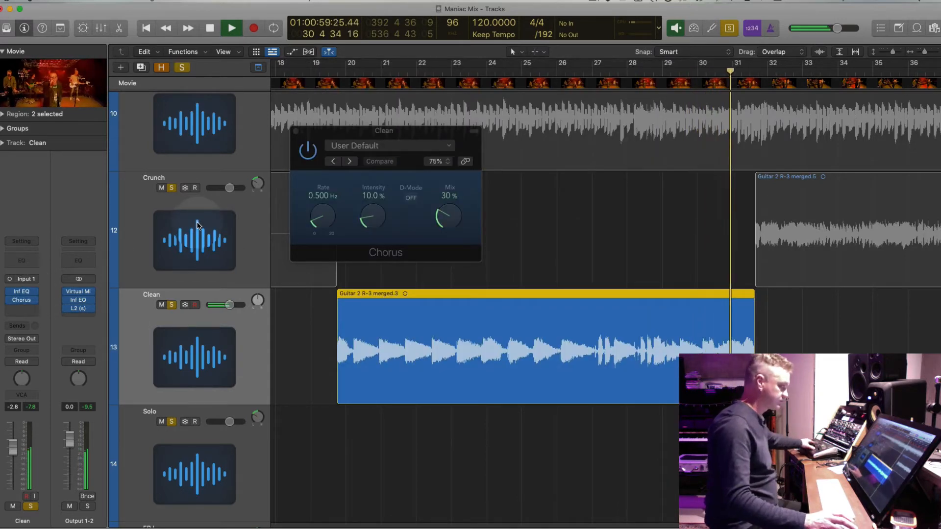
key(space)
Add a send from the Clean track to Bus 5 and name its return channel Delay.
click(24, 309)
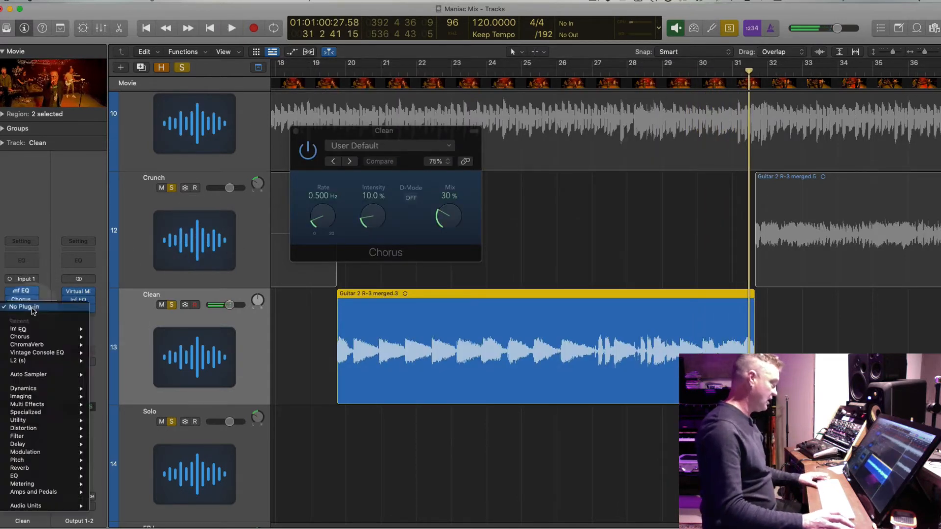
click(32, 308)
click(28, 323)
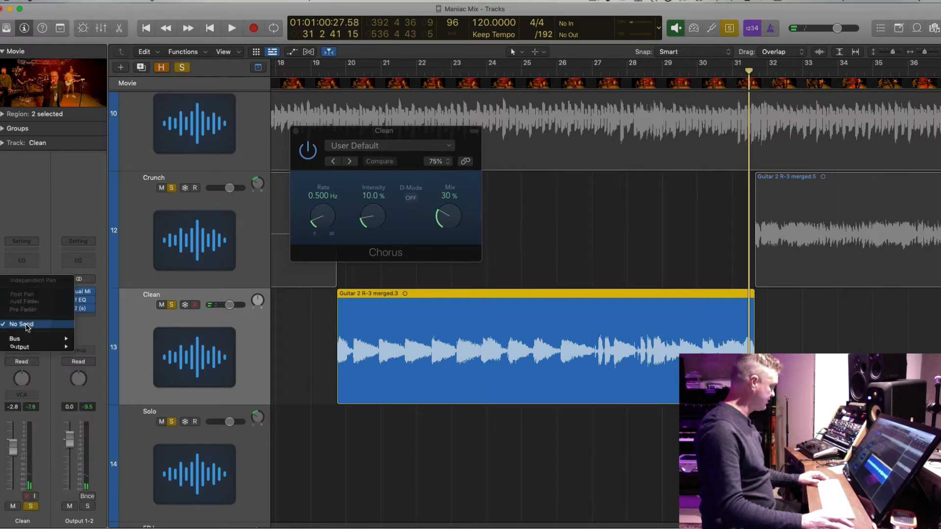
mouse_move(28, 340)
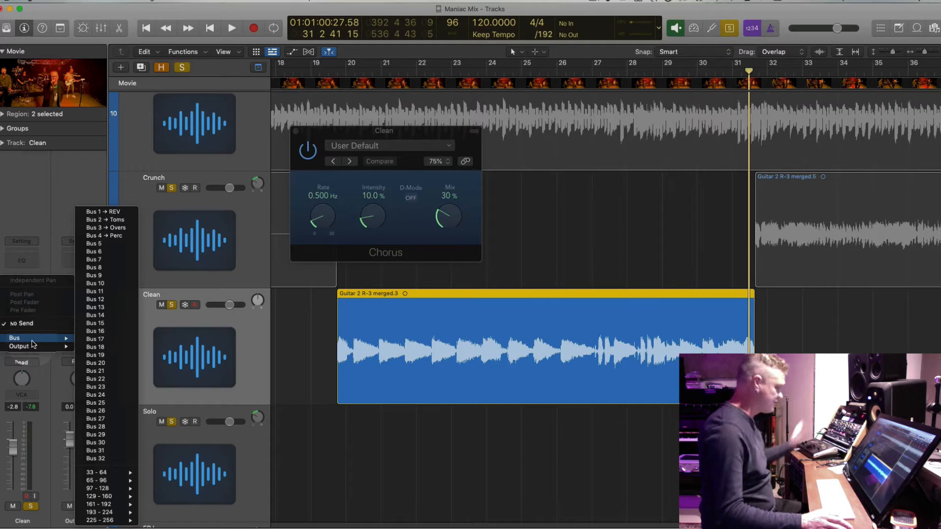
click(94, 243)
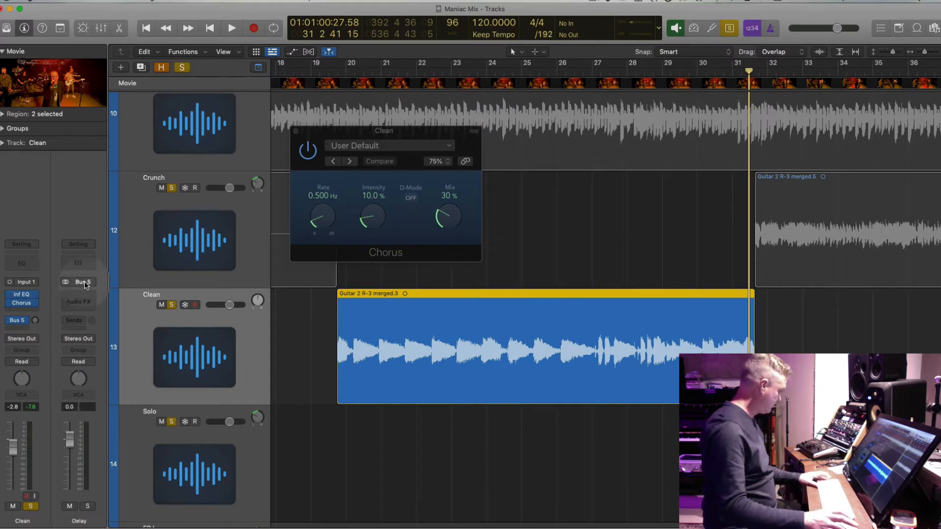
Insert a Stereo Delay in stereo on the Delay return channel.
click(89, 296)
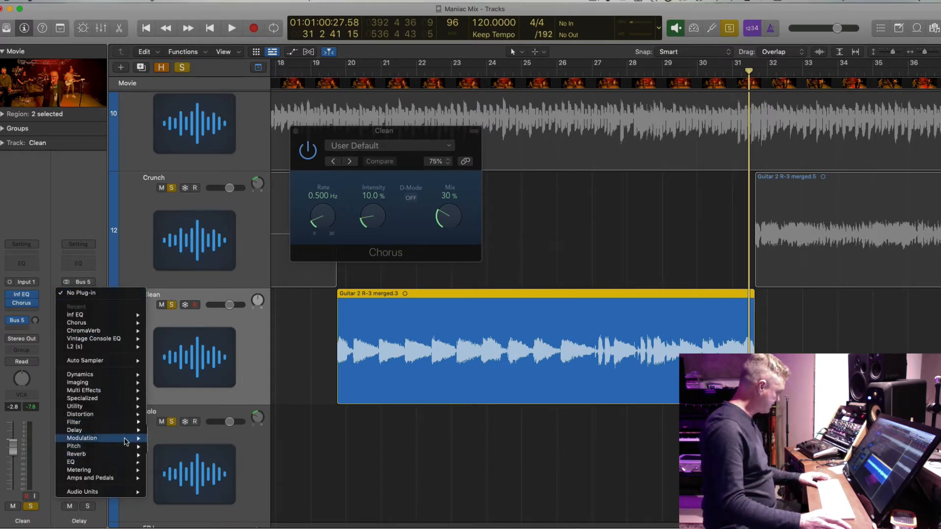
mouse_move(125, 431)
mouse_move(194, 454)
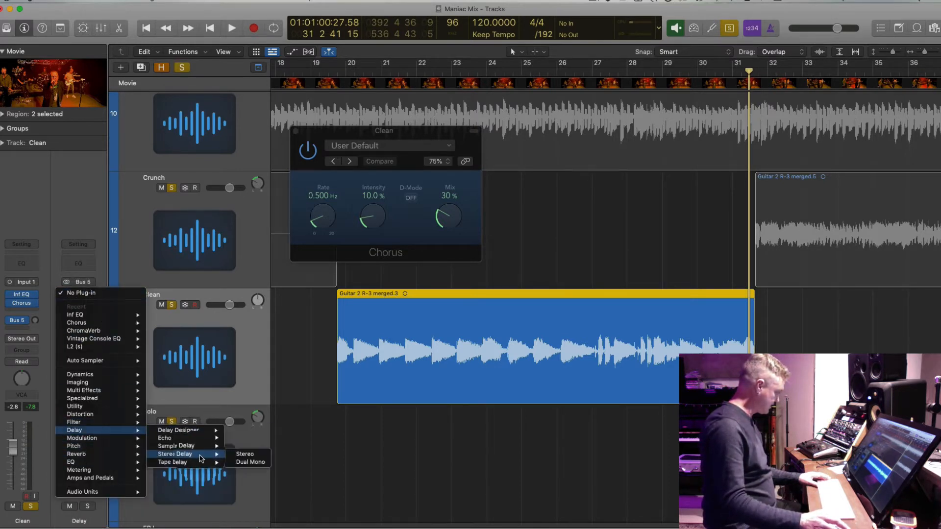
click(248, 455)
Play the Clean part from about bar 19 and raise its Bus 5 send level to feed the delay.
click(325, 71)
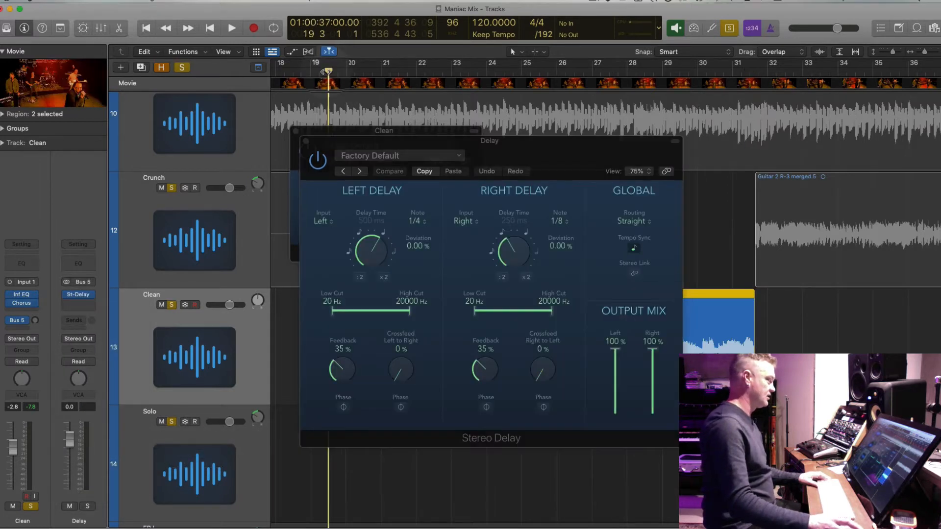
key(space)
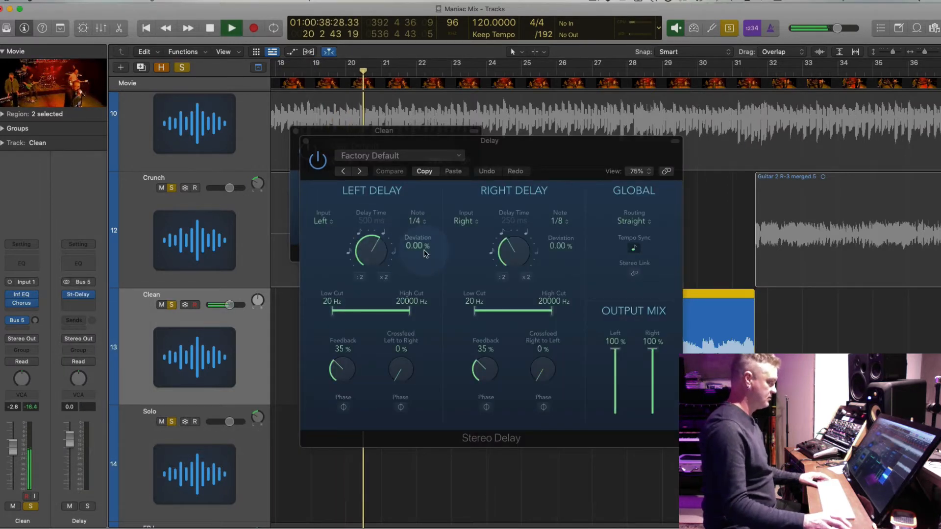
drag(34, 321, 31, 273)
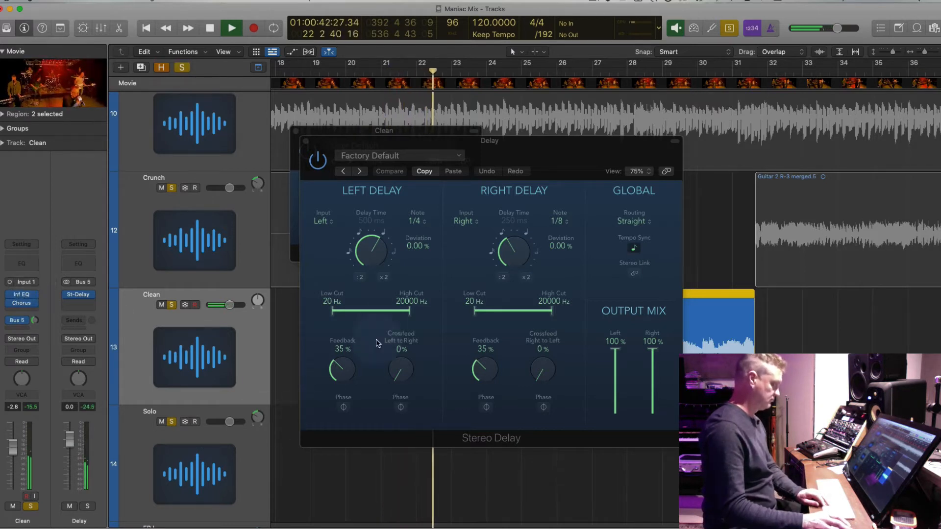
key(space)
key(space)
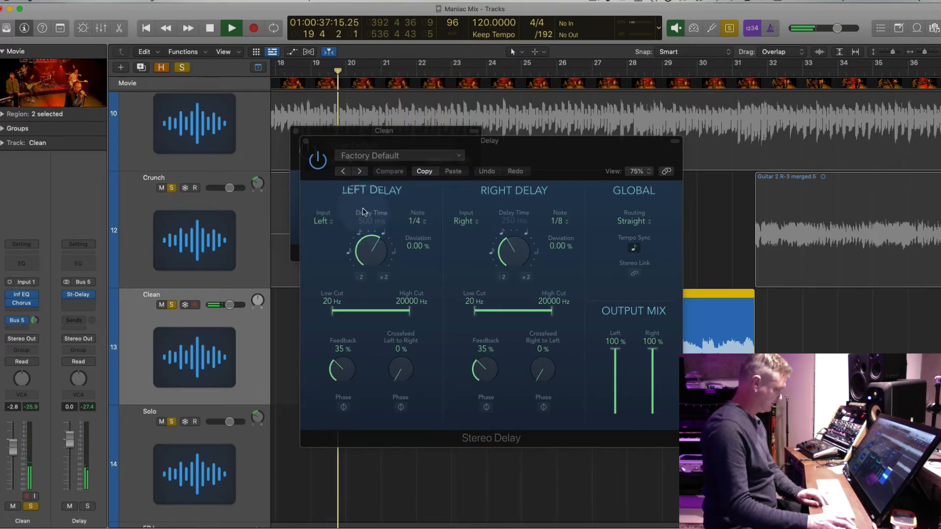
key(space)
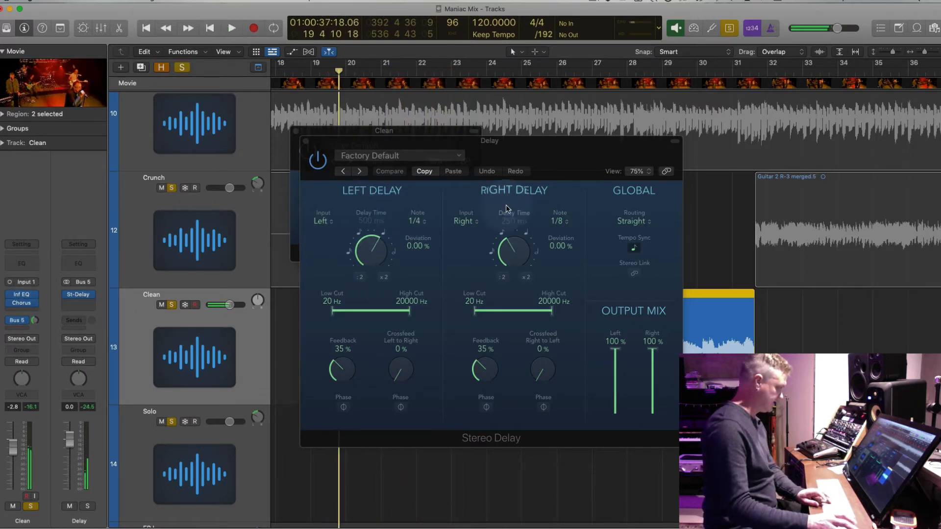
Turn off tempo sync in the Stereo Delay and set the delay times to about 790 ms left and 366 ms right.
click(635, 249)
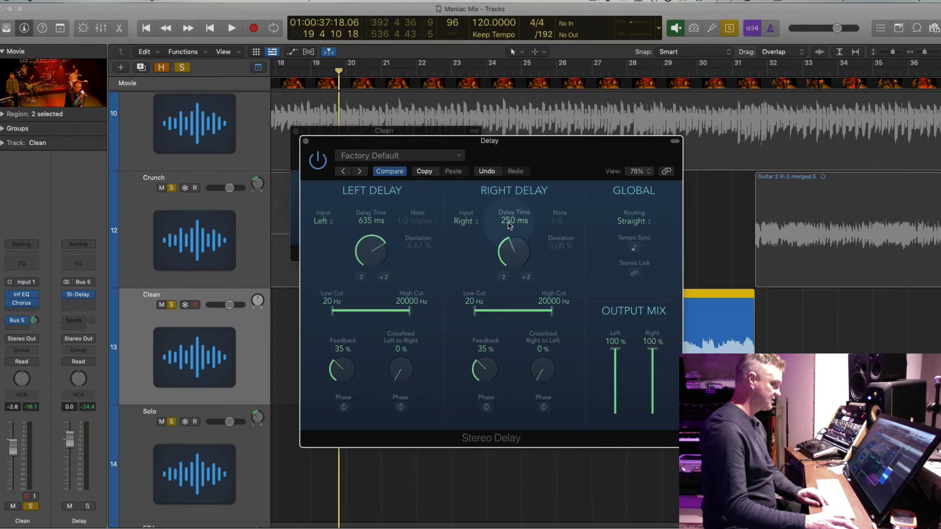
drag(508, 221, 508, 216)
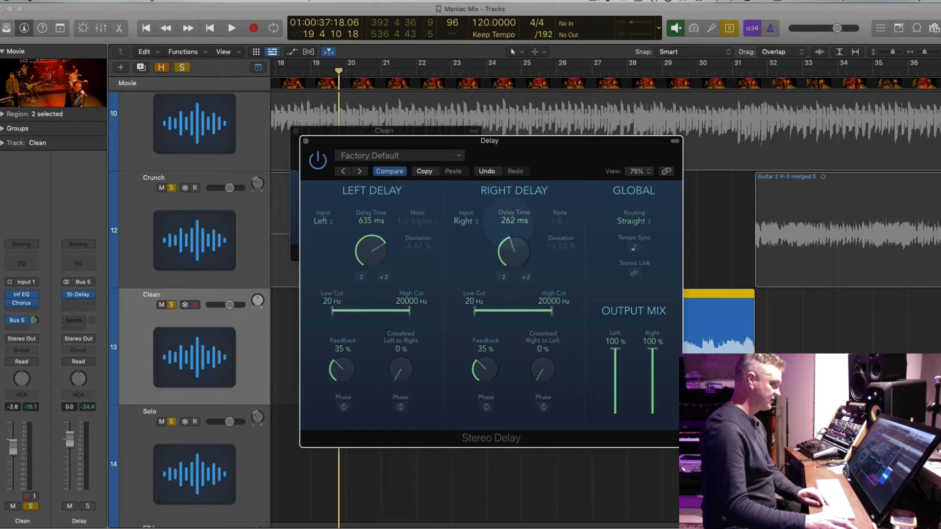
key(space)
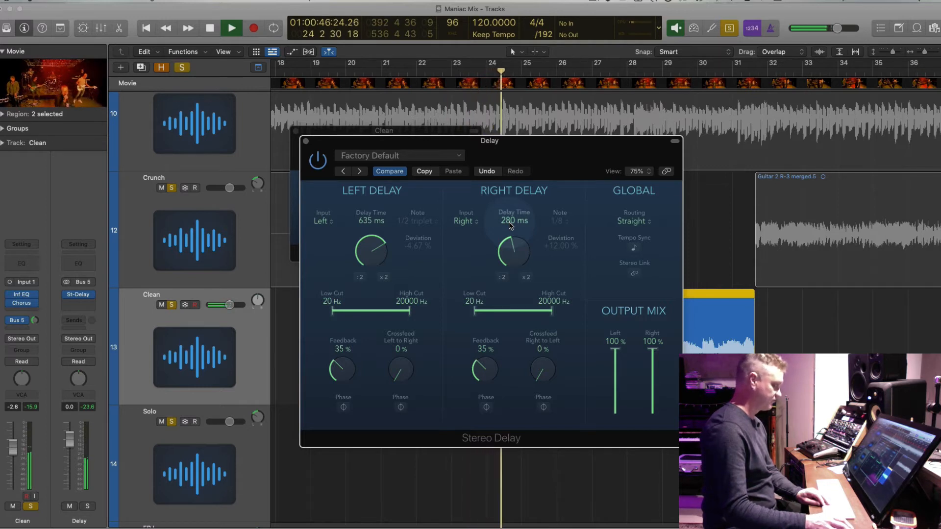
drag(509, 221, 509, 215)
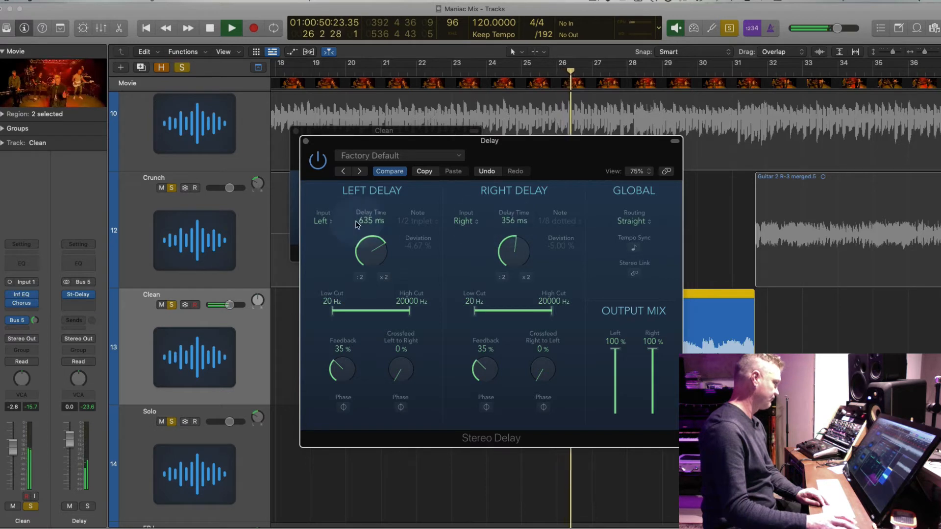
drag(357, 224, 368, 225)
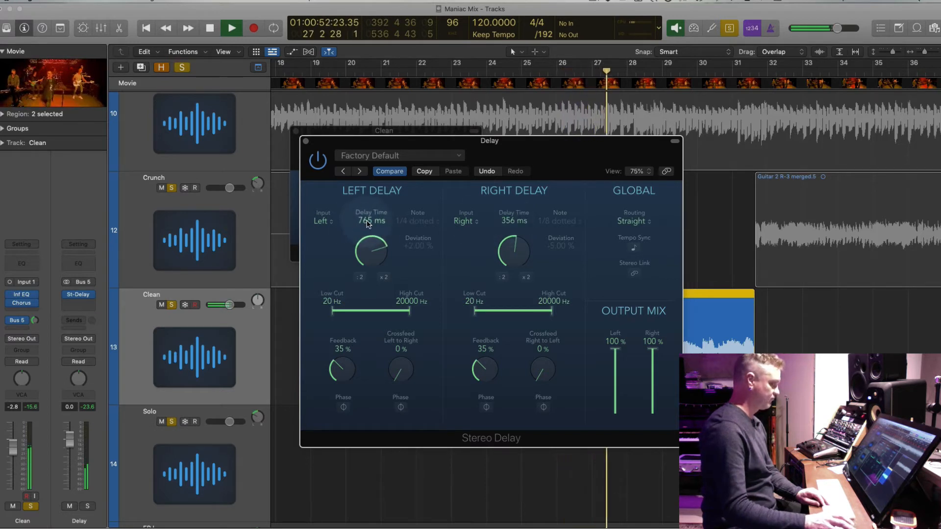
key(shift+comma)
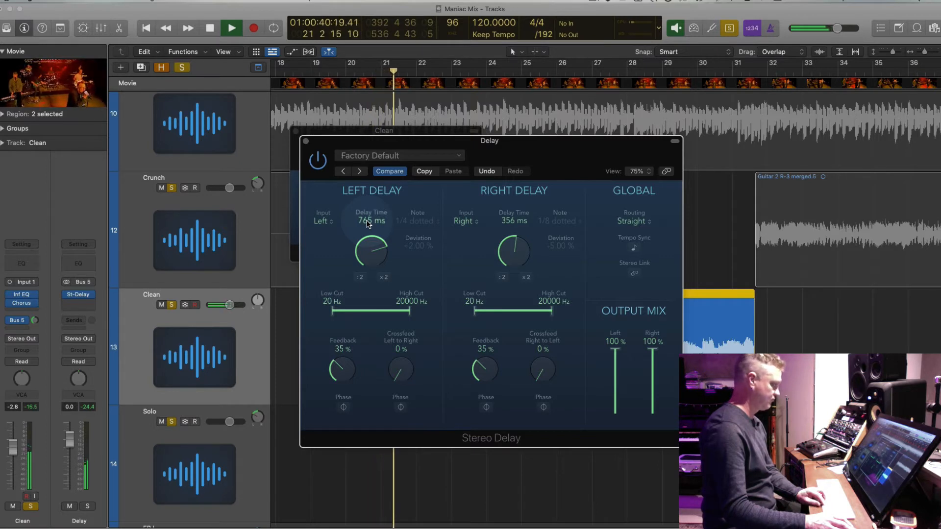
drag(510, 225, 509, 223)
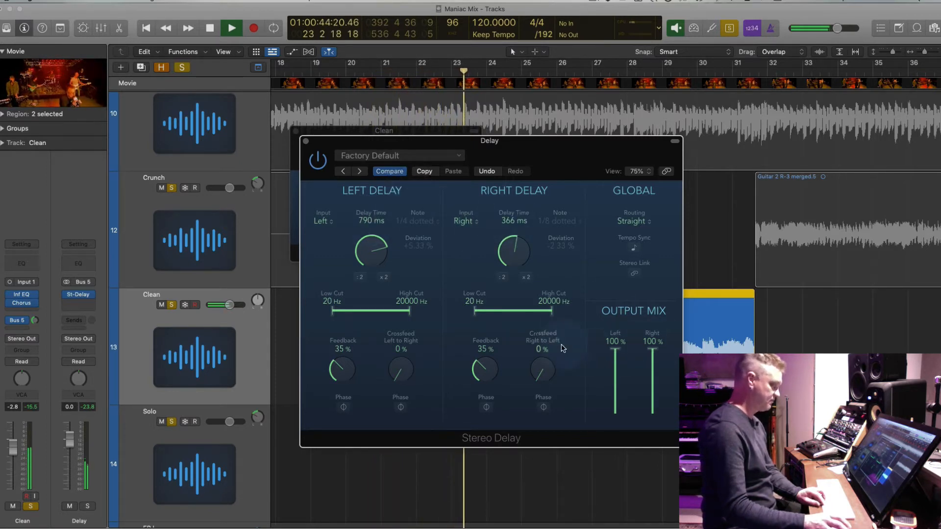
Lower the feedback to about 18% left and 17% right, and set the crossfeeds to 8% left-to-right and 7% right-to-left.
drag(485, 370, 485, 391)
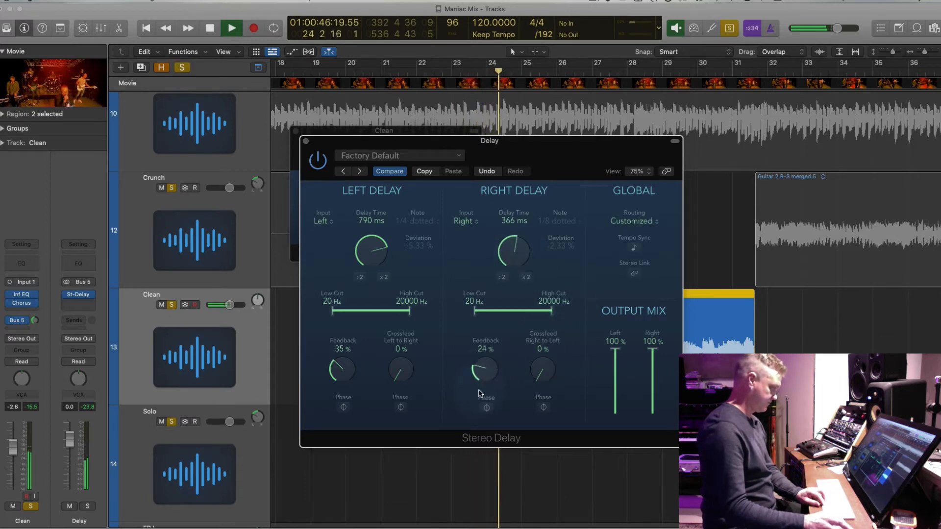
drag(345, 367, 339, 390)
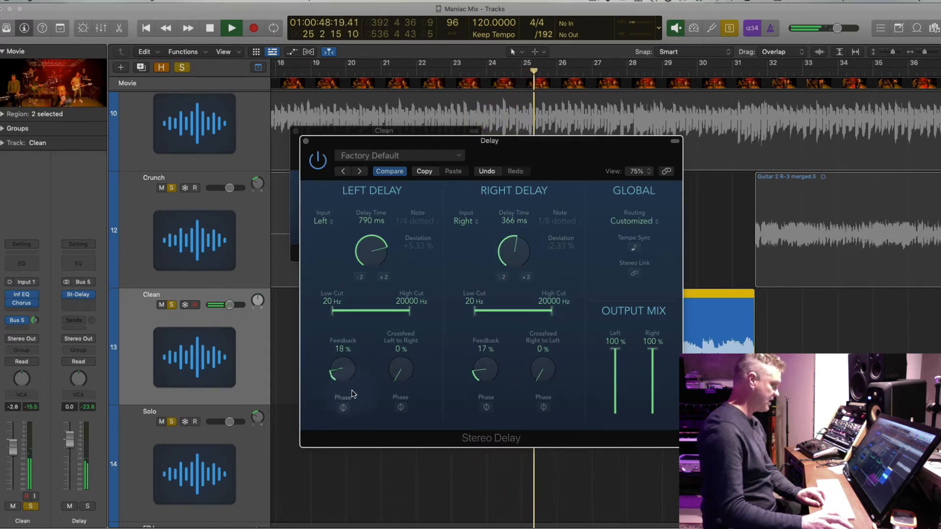
drag(400, 371, 401, 365)
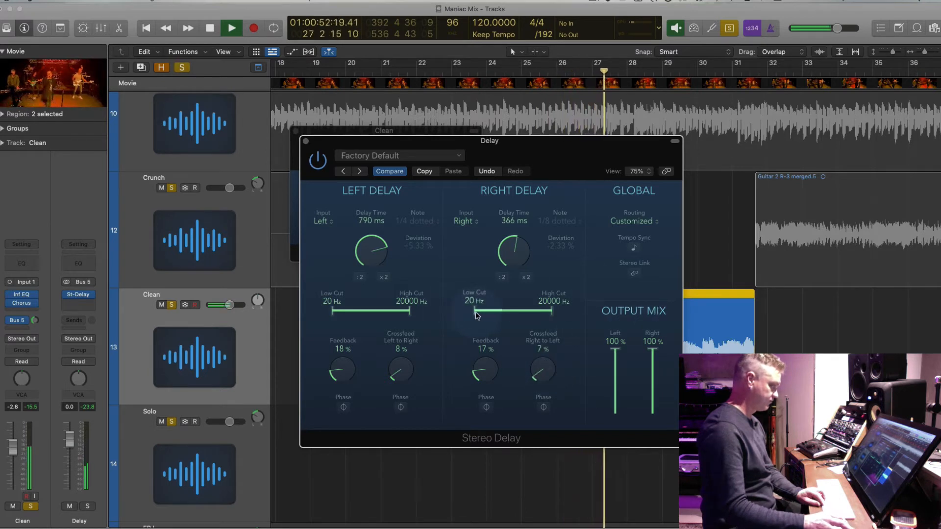
Lower the high cut of both delay sides to 5600 Hz, then close the Stereo Delay and stop playback.
drag(553, 314, 538, 311)
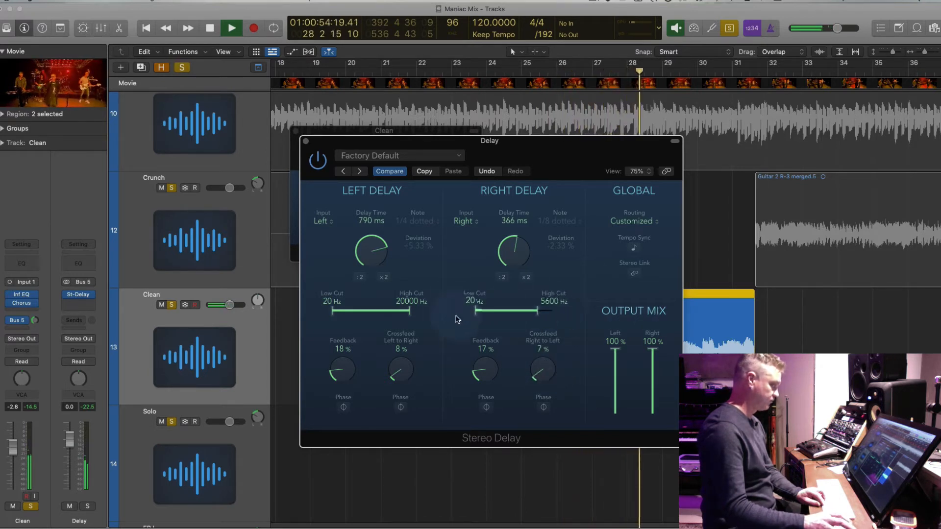
drag(409, 311, 397, 315)
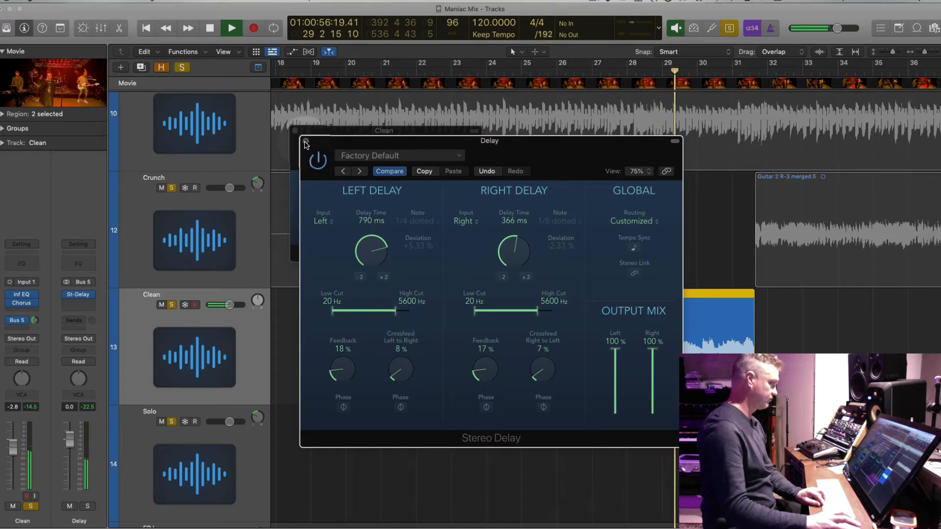
click(306, 142)
key(space)
Select the Crunch track and play its part from about bar 31.
key(comma)
key(comma)
key(comma)
key(comma)
key(comma)
key(comma)
key(comma)
key(comma)
key(comma)
key(comma)
key(comma)
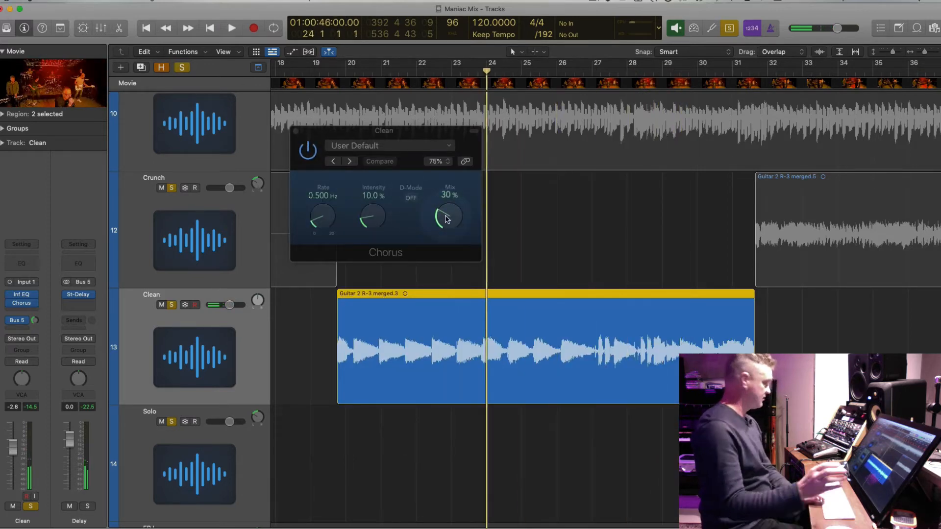
click(179, 233)
key(z)
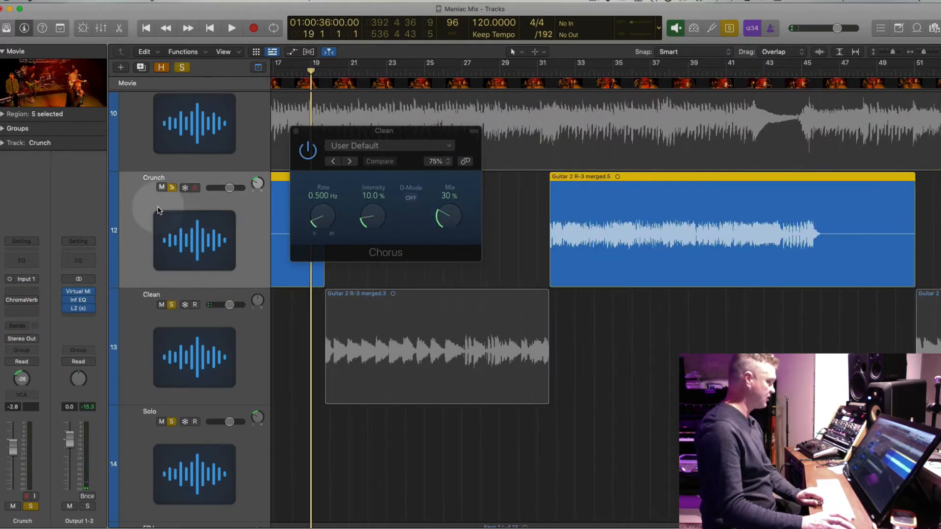
click(546, 72)
key(space)
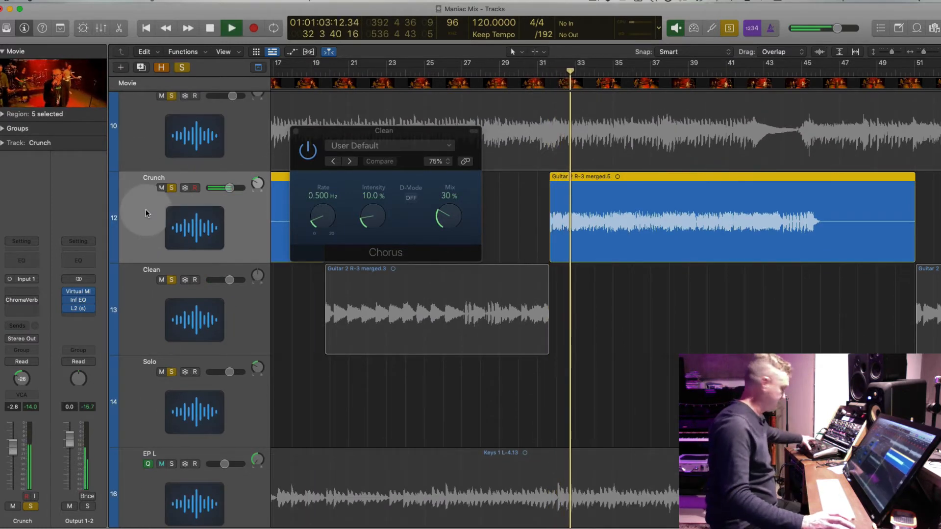
key(space)
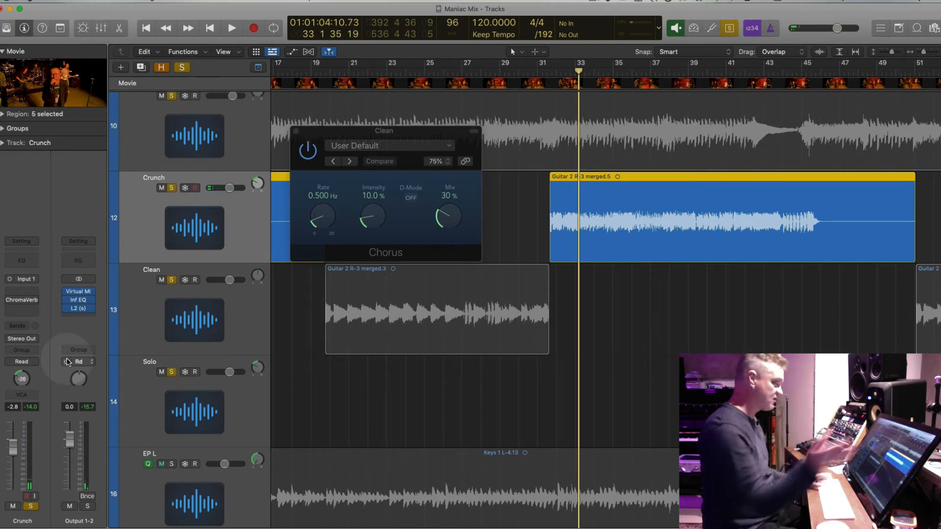
key(space)
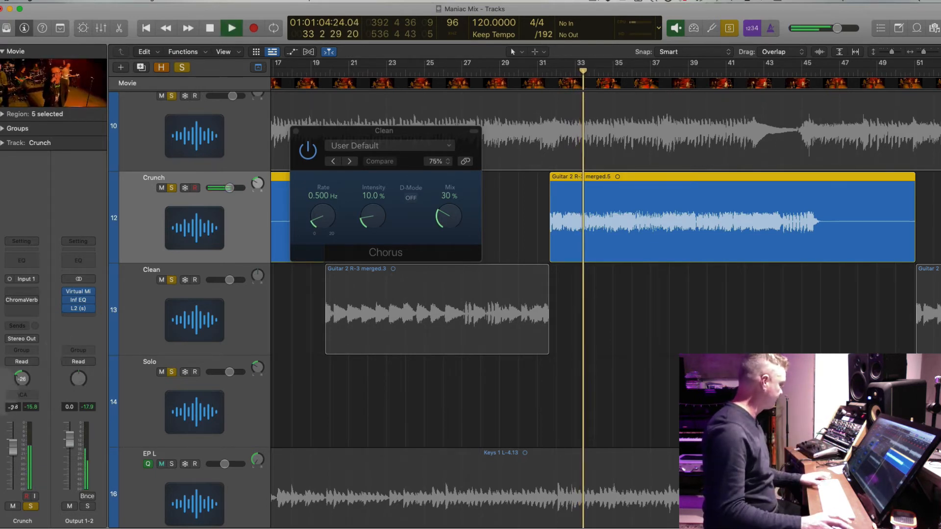
Insert a mono Inf EQ on the Crunch track ahead of ChromaVerb and switch ChromaVerb on.
click(30, 291)
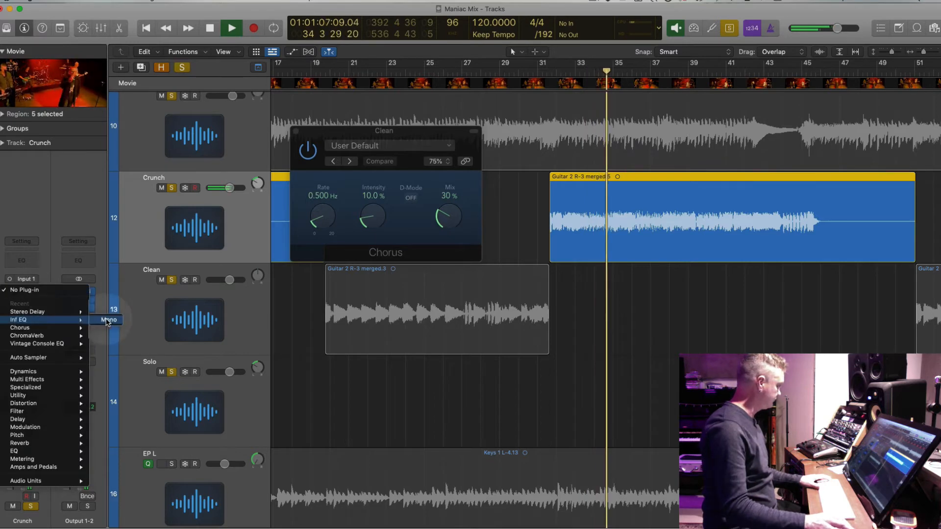
click(109, 319)
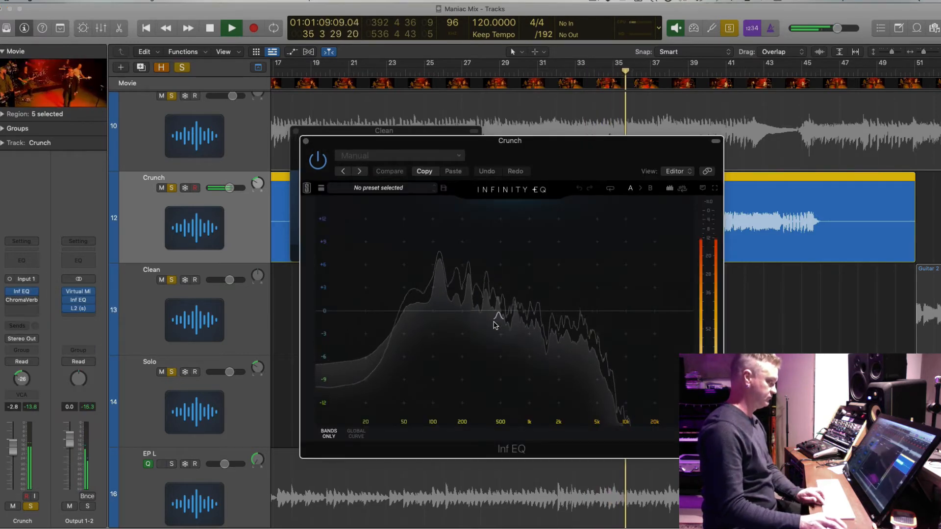
click(8, 300)
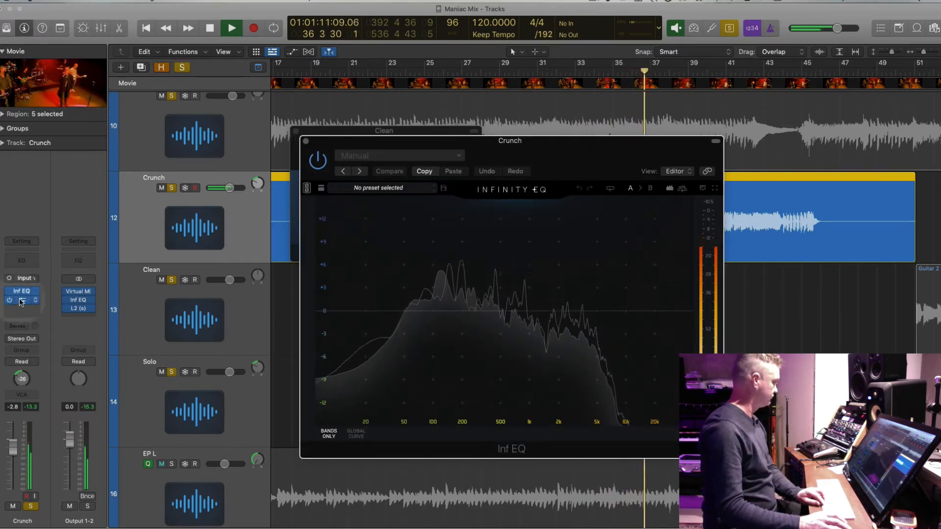
Cut the Crunch guitar by about 1 dB near 711 Hz and add a low-cut filter at about 64 Hz.
mouse_move(514, 311)
mouse_down()
mouse_move(519, 222)
mouse_move(557, 223)
mouse_move(525, 219)
mouse_move(535, 263)
mouse_move(514, 267)
mouse_move(514, 336)
mouse_move(516, 320)
mouse_up()
mouse_move(524, 227)
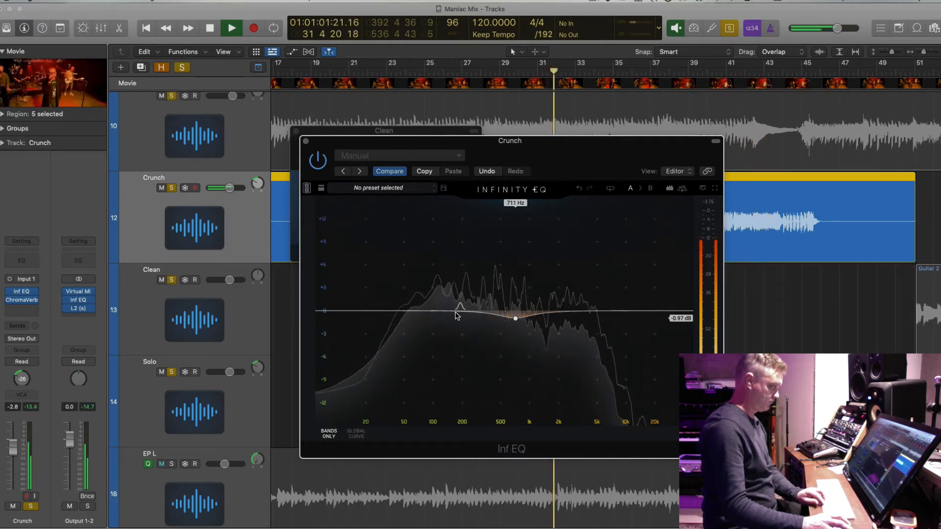
click(404, 315)
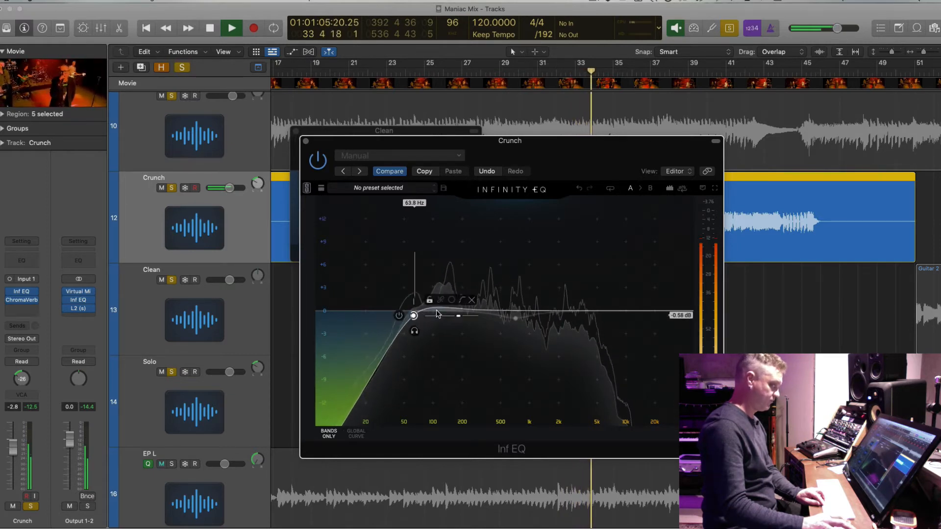
Add a narrow cut of about 3 dB near 138 Hz to the Crunch guitar and close the open plug-in windows.
click(449, 271)
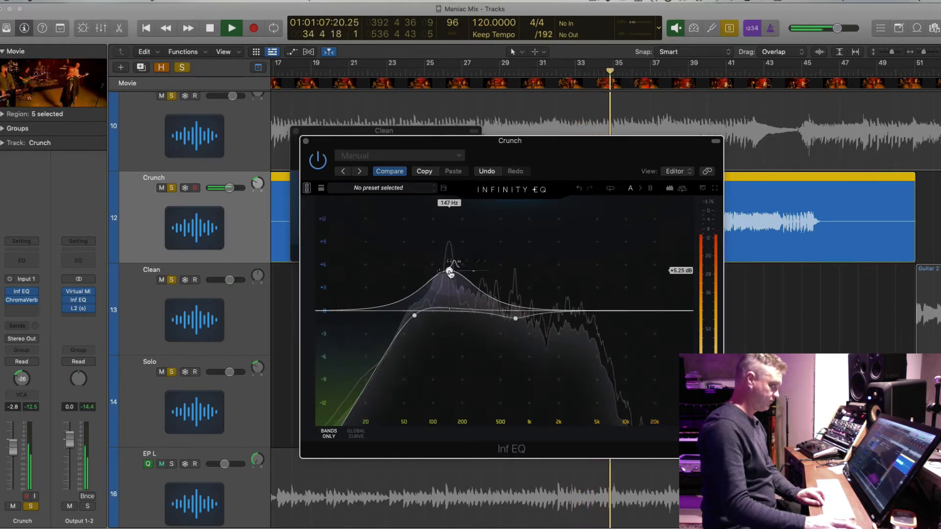
drag(483, 271, 446, 279)
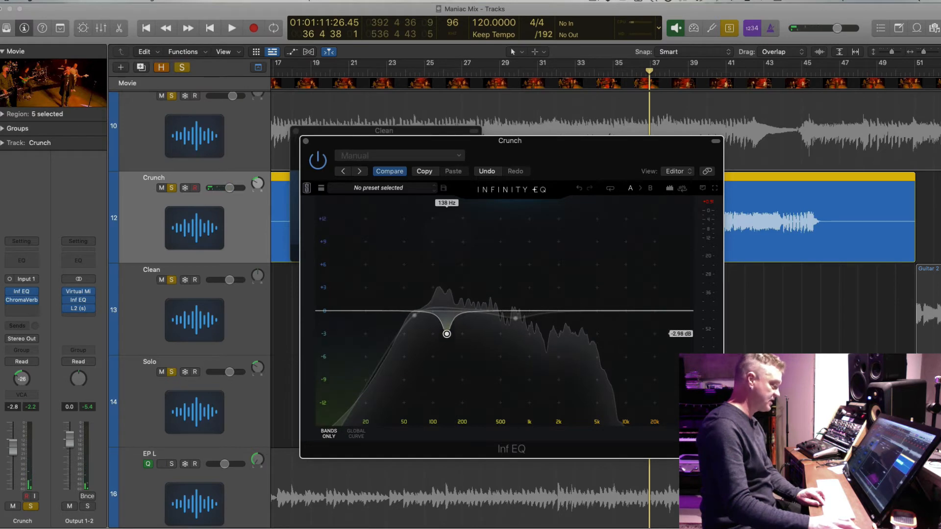
click(306, 142)
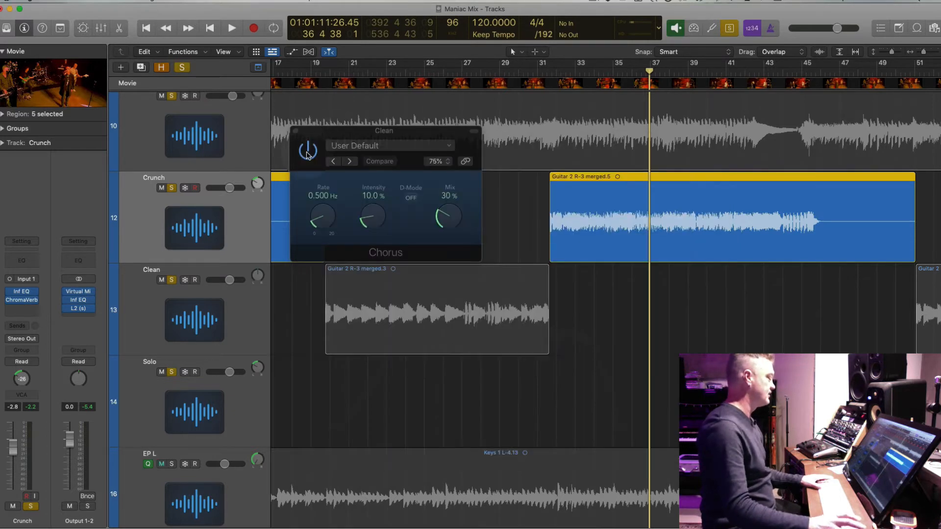
click(295, 132)
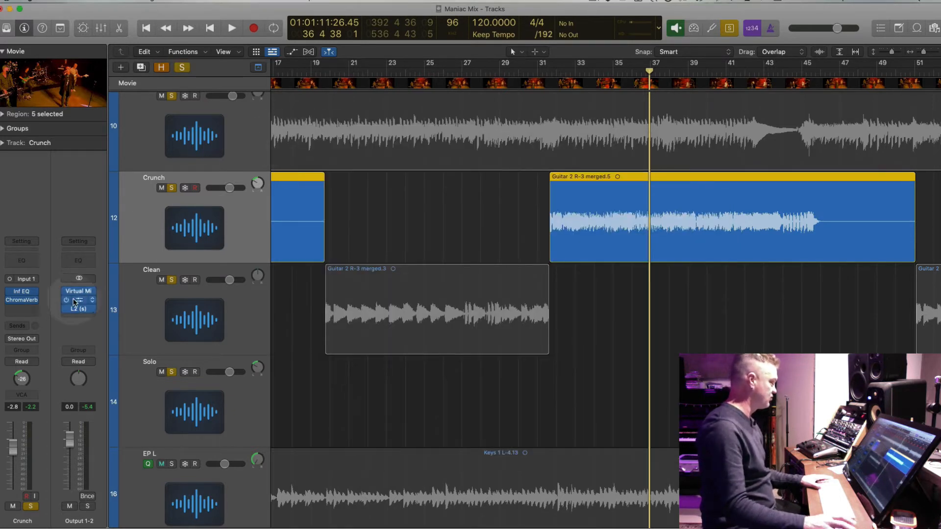
click(39, 299)
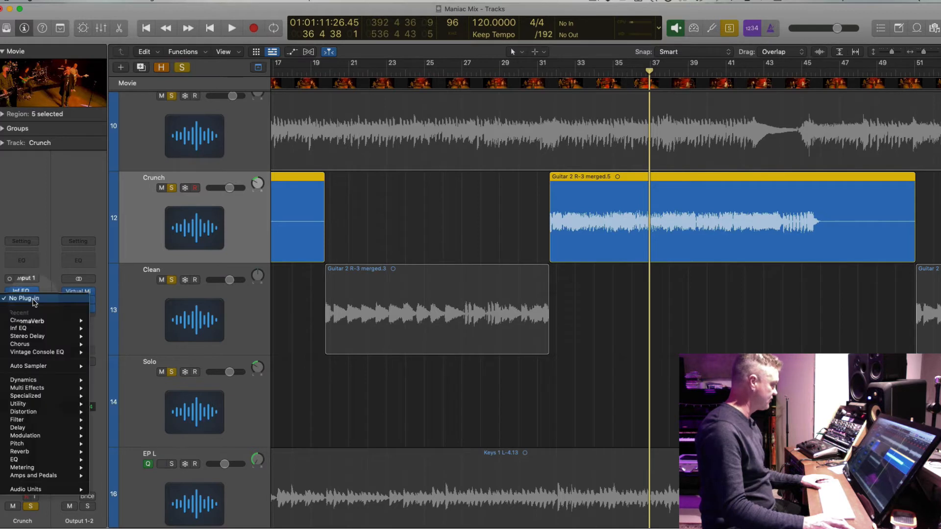
mouse_move(44, 339)
mouse_move(57, 437)
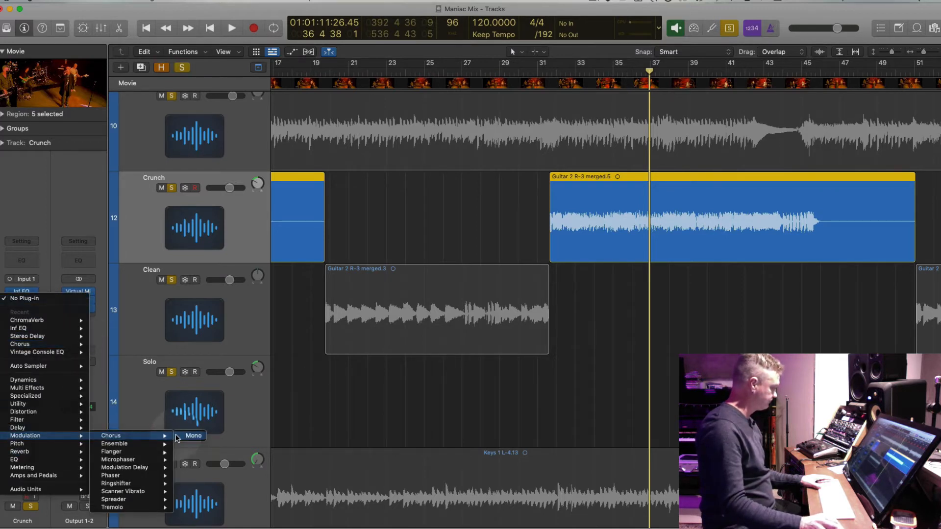
click(54, 255)
click(35, 310)
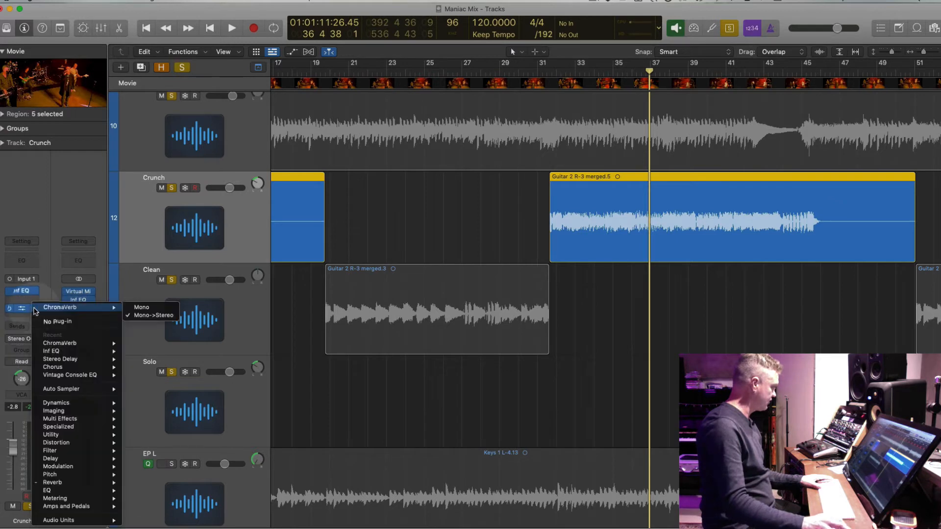
click(143, 316)
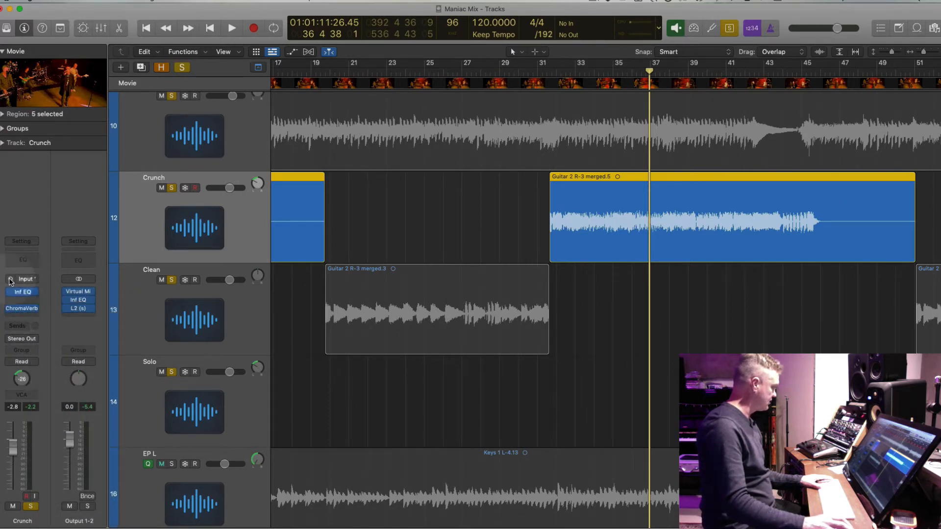
Switch the Crunch channel to stereo input, insert a stereo Chorus between Inf EQ and ChromaVerb, and set its mix to 16% during playback.
click(34, 300)
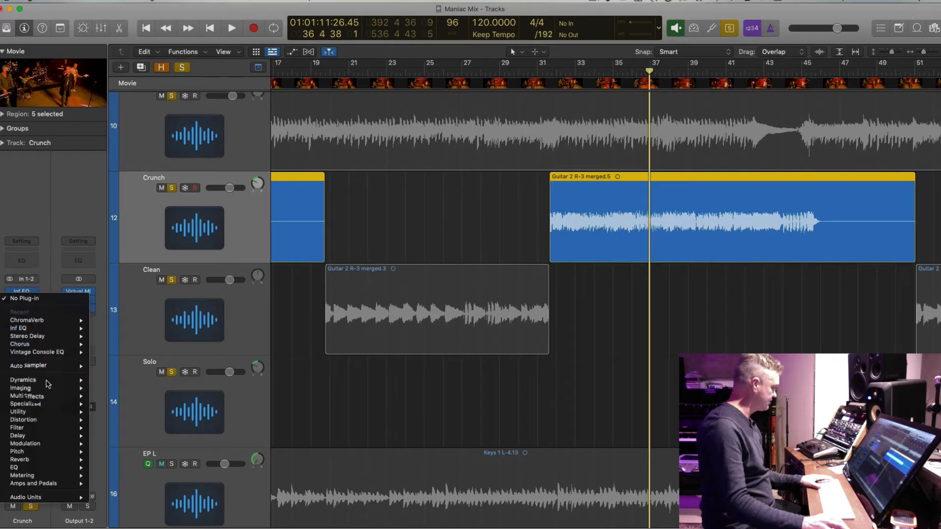
mouse_move(59, 443)
mouse_move(147, 441)
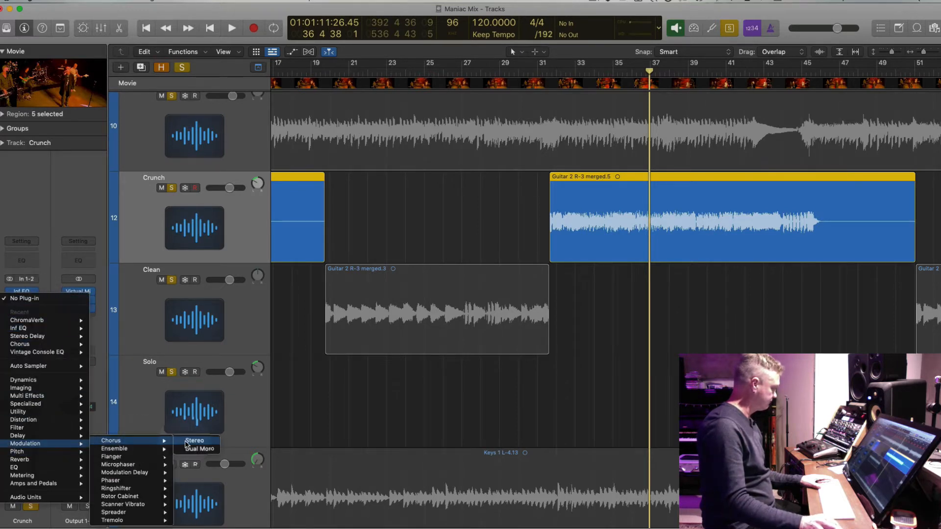
click(194, 440)
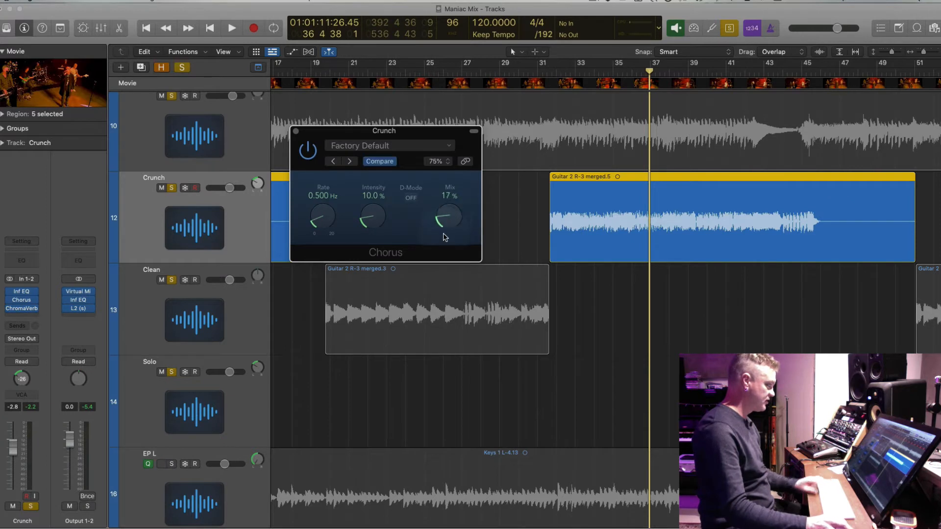
key(space)
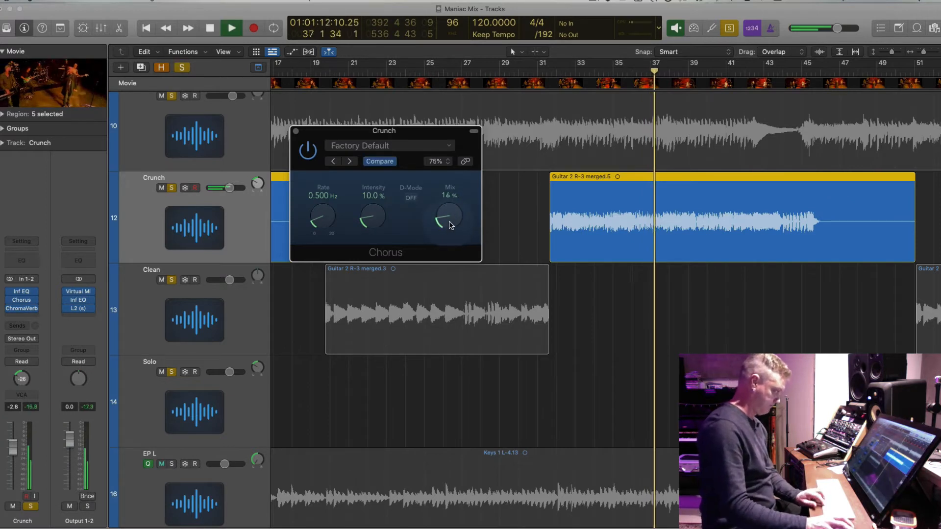
mouse_move(451, 224)
mouse_down()
mouse_move(447, 147)
mouse_move(452, 226)
mouse_up()
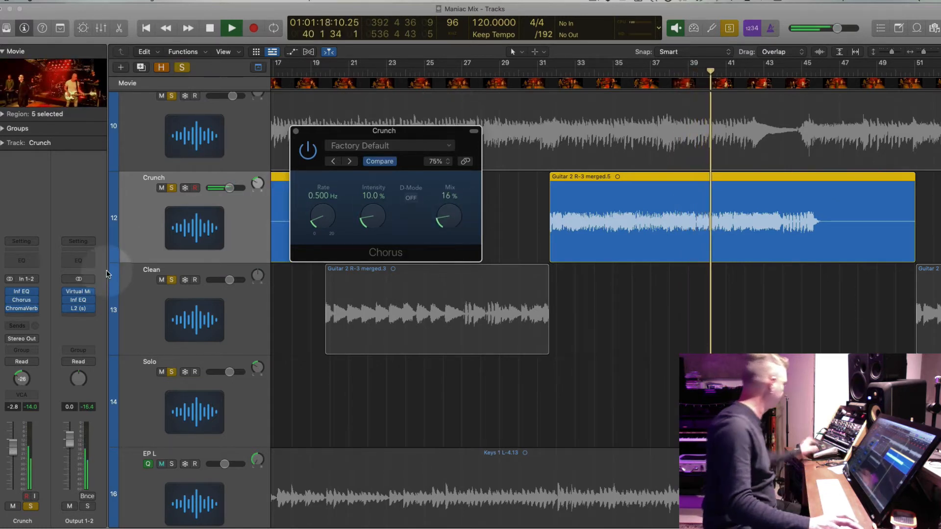
key(space)
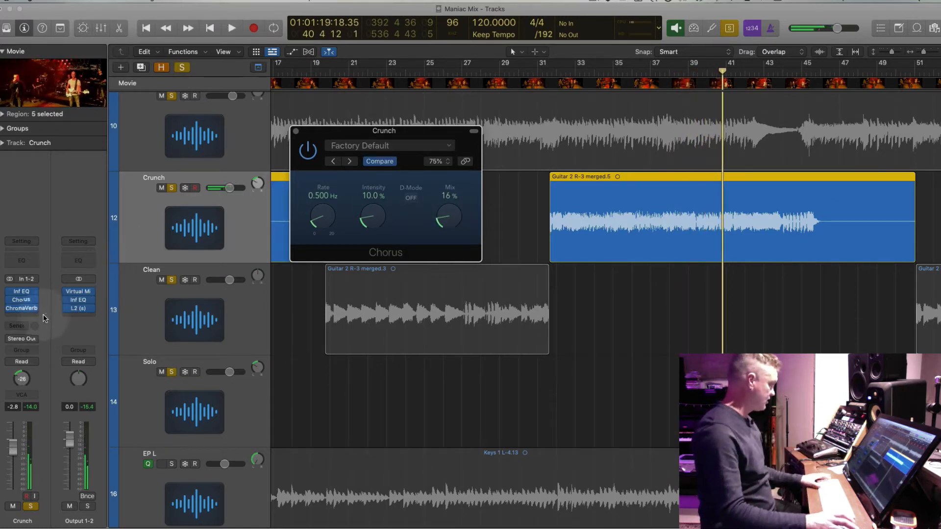
Insert the stereo Waves Renaissance Axx (s) compressor on the Crunch track between Chorus and ChromaVerb.
drag(22, 313, 35, 303)
click(34, 301)
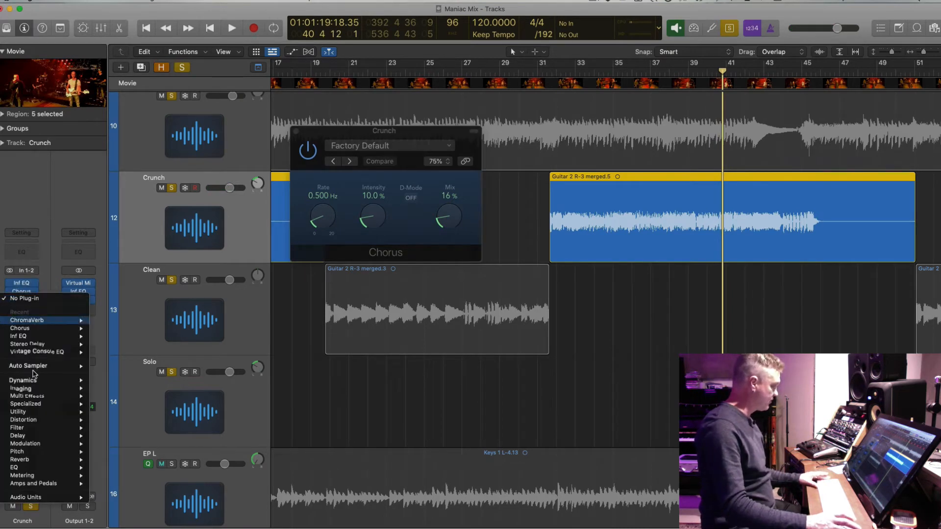
mouse_move(69, 496)
mouse_move(161, 521)
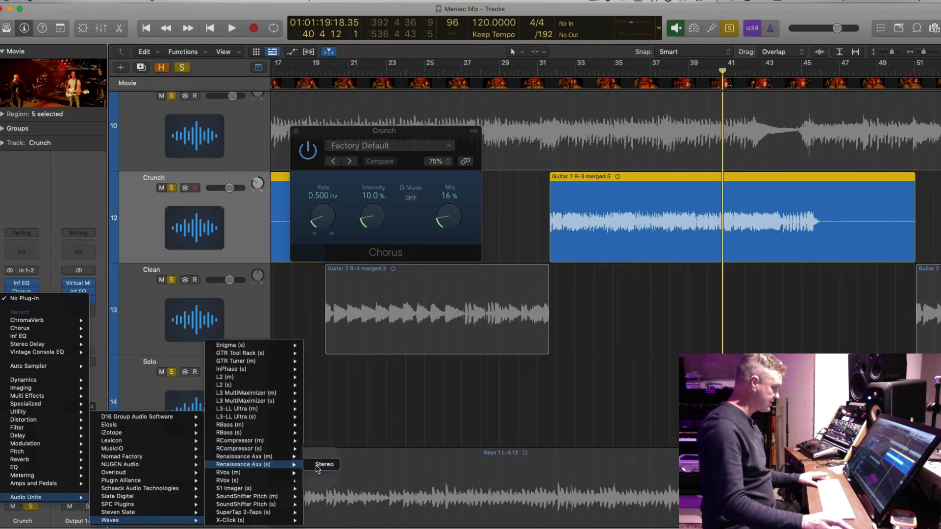
click(323, 464)
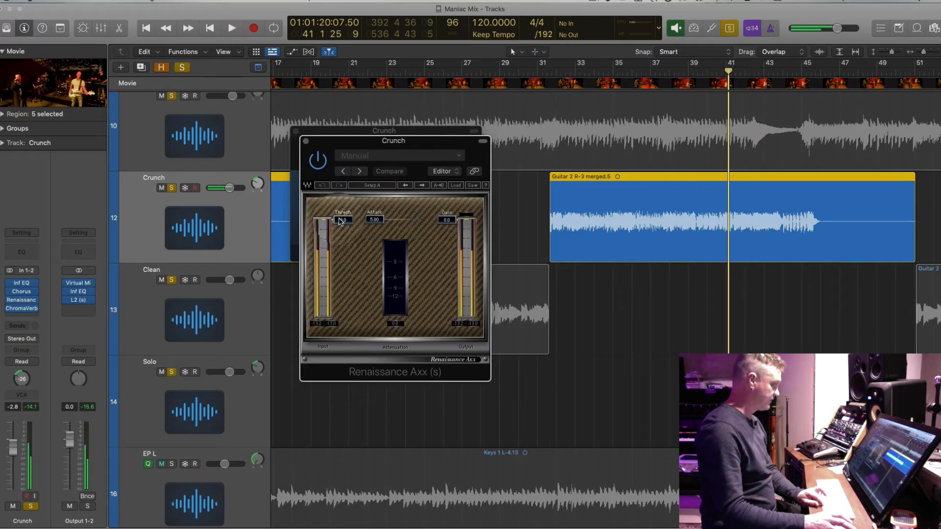
Play the Crunch part from bar 33, lower the Renaissance Axx threshold below -10.7, adjust its gain and close both plug-in windows.
key(comma)
key(comma)
key(comma)
key(comma)
key(comma)
key(comma)
key(comma)
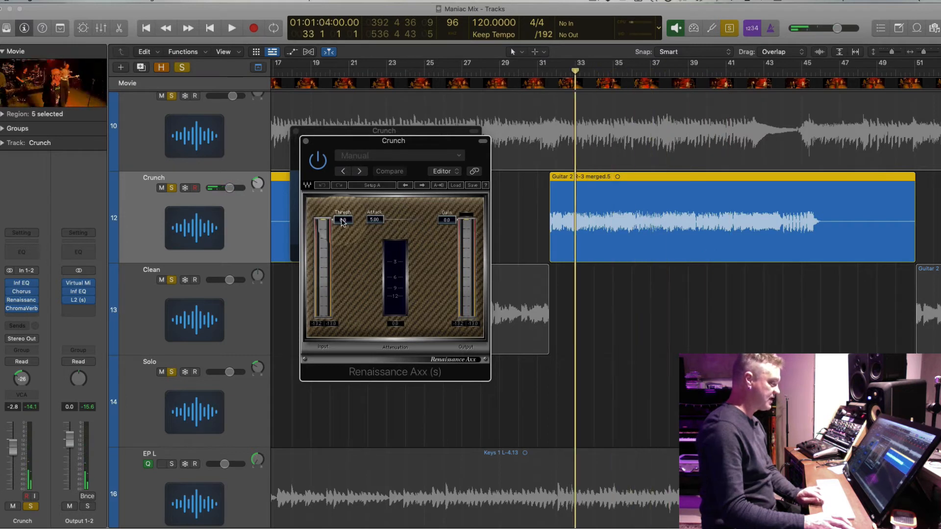
key(space)
drag(343, 223, 343, 236)
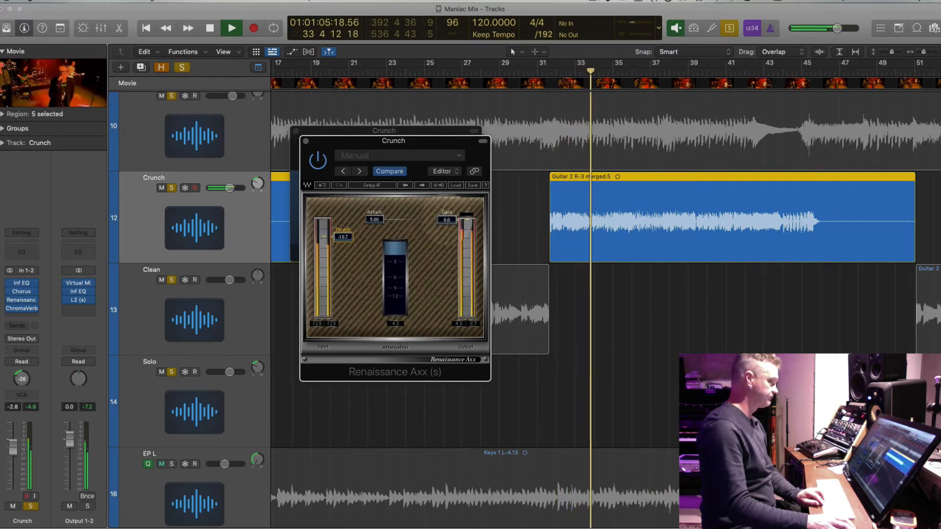
drag(447, 220, 444, 232)
drag(342, 236, 342, 239)
click(306, 142)
click(295, 130)
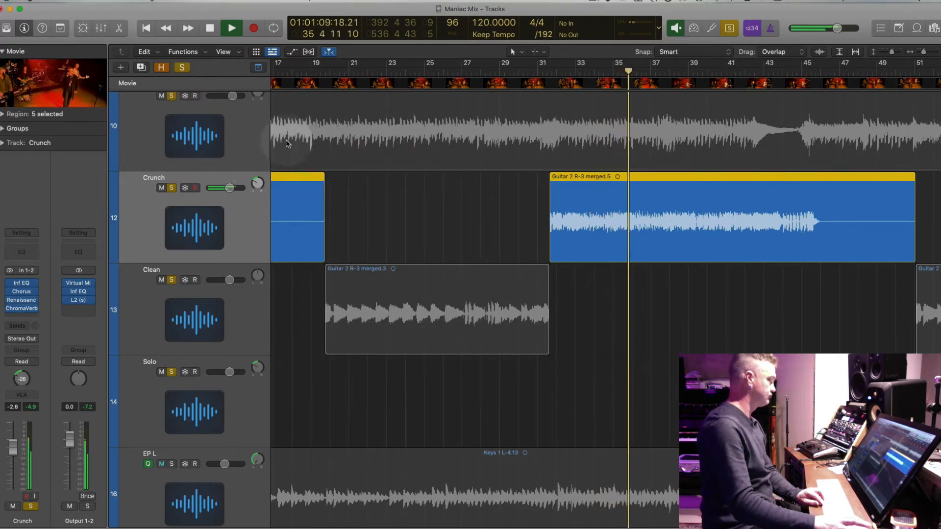
Check the Crunch guitar's ChromaVerb settings during playback, close the plug-in window and stop playback.
click(22, 309)
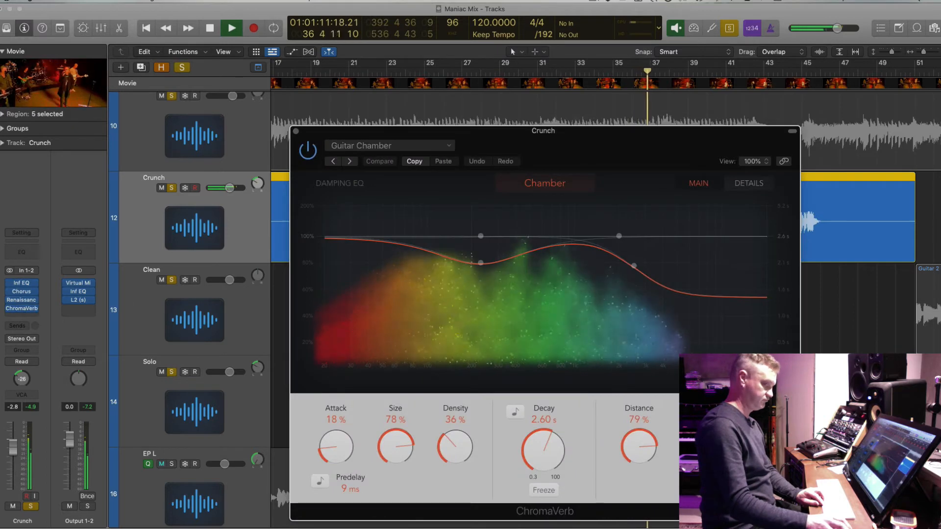
click(295, 132)
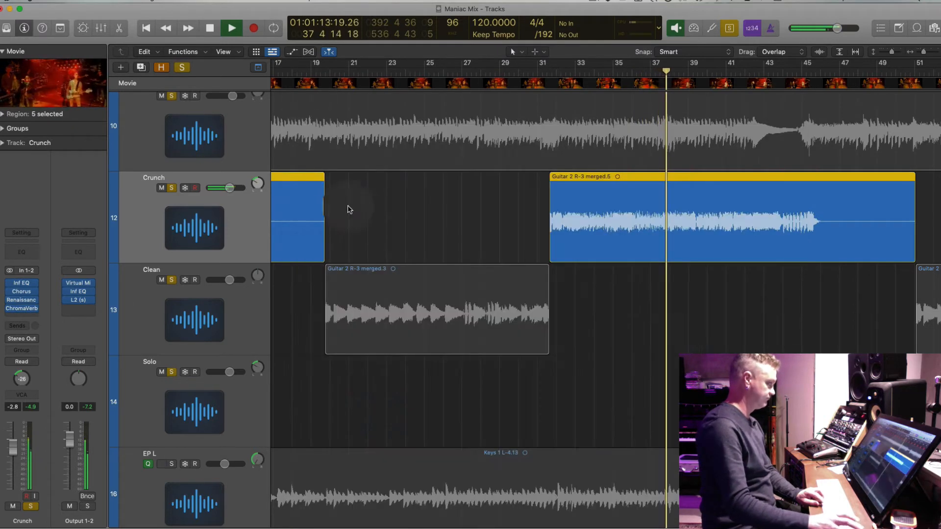
key(space)
Move the region Guitar 2 R-3 merged.11 from the Crunch track down to the Solo track at the same bar position.
key(super+Left)
key(super+Left)
key(super+Up)
key(super+Left)
key(super+Left)
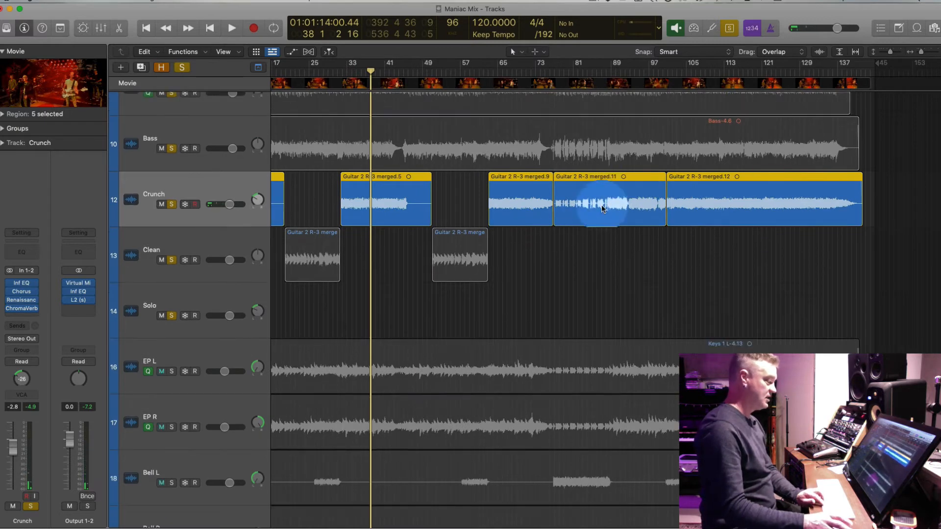
drag(602, 206, 604, 290)
click(604, 235)
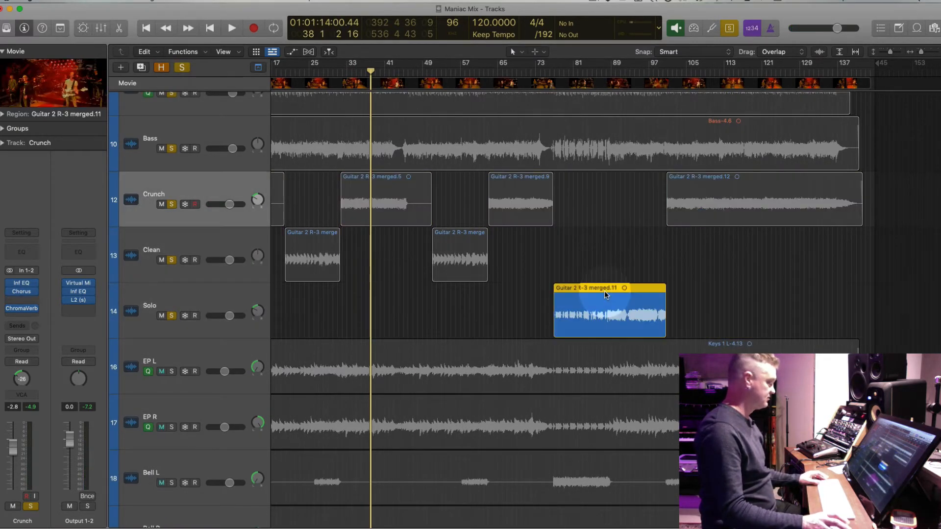
Play the moved solo region from about bar 81, select the Solo track and stop playback.
click(576, 70)
key(space)
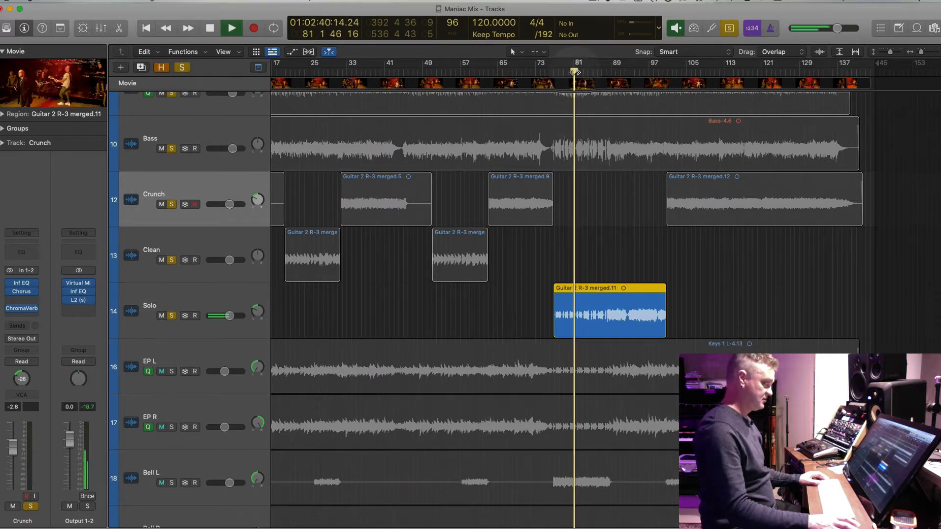
click(196, 292)
key(space)
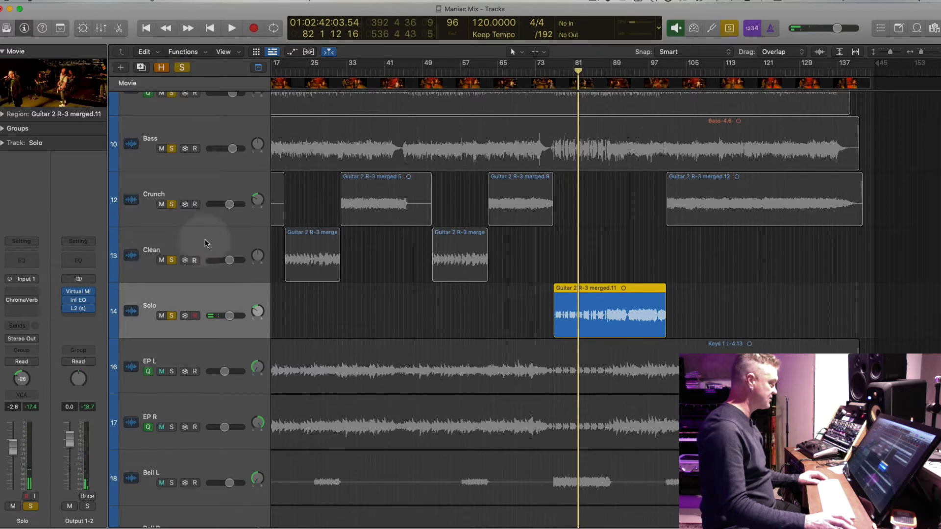
Copy the Crunch channel's plug-in settings onto the Solo track and add a send to Bus 5, the Delay.
click(213, 186)
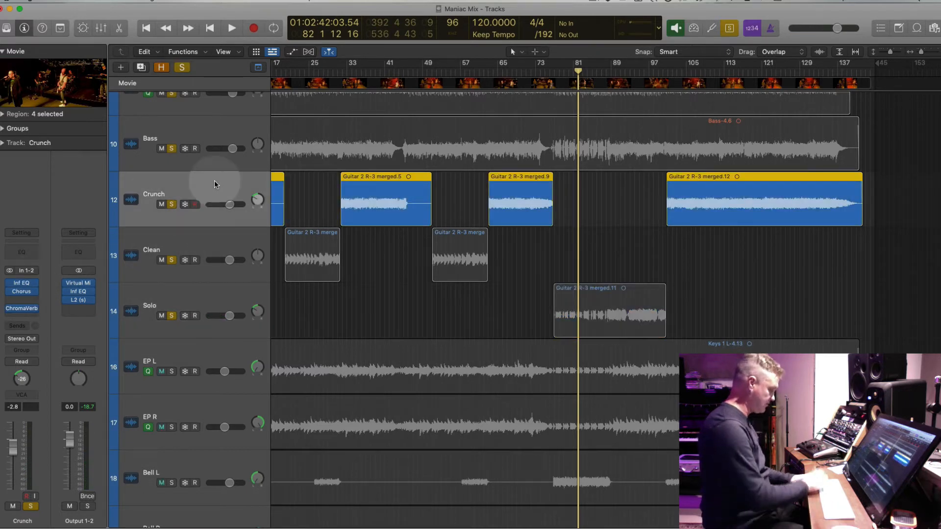
click(224, 298)
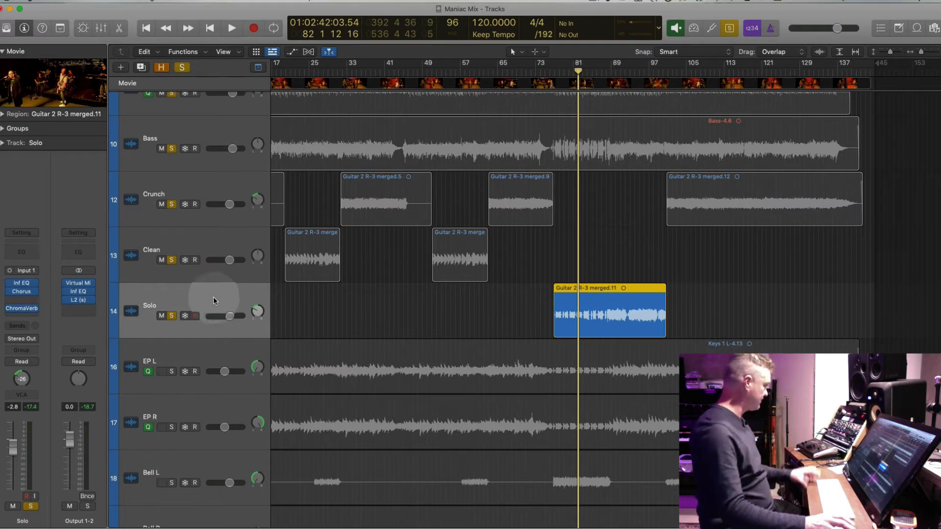
click(23, 326)
mouse_move(34, 338)
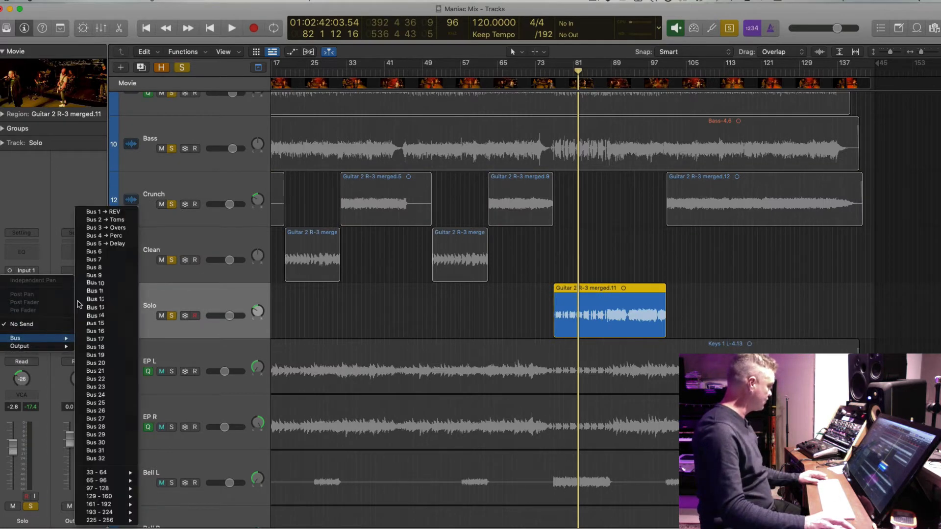
click(105, 244)
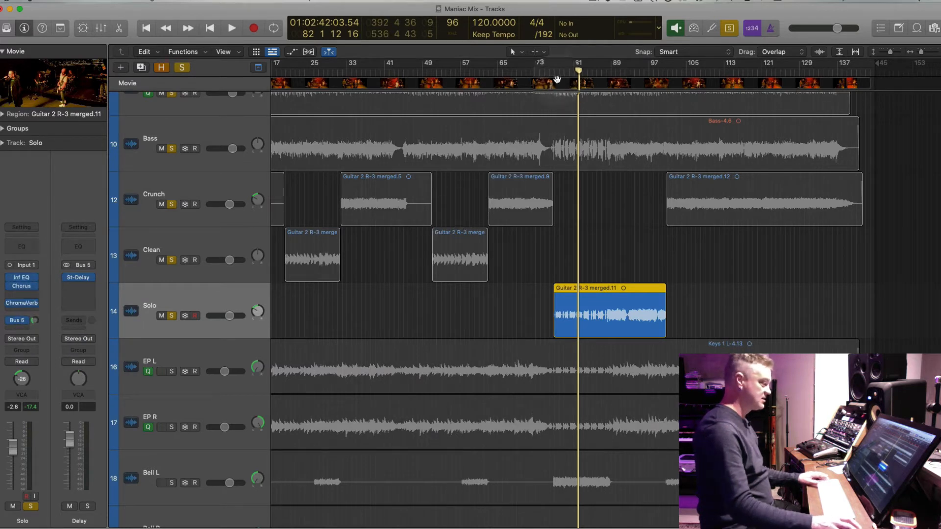
Play from about bar 76 and insert Renaissance Axx (s) on the Solo track between Chorus and ChromaVerb.
key(space)
click(29, 294)
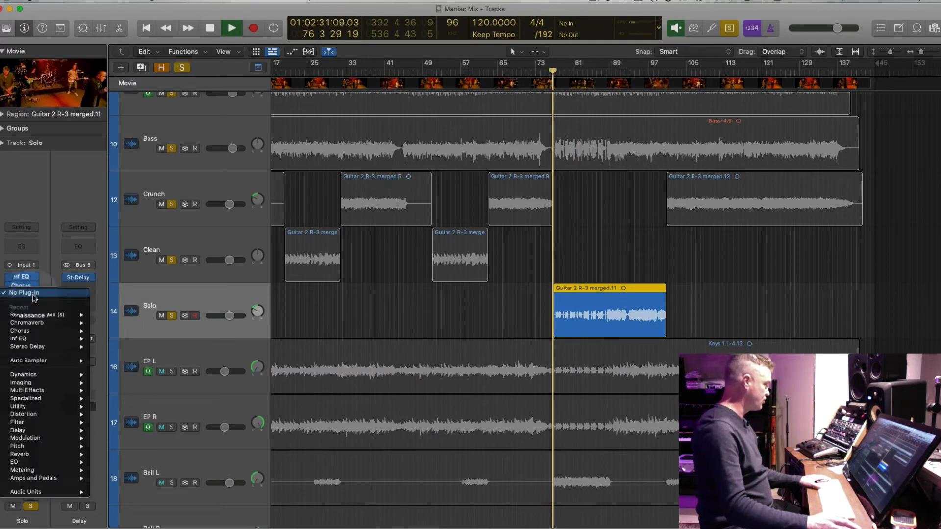
mouse_move(41, 316)
click(110, 315)
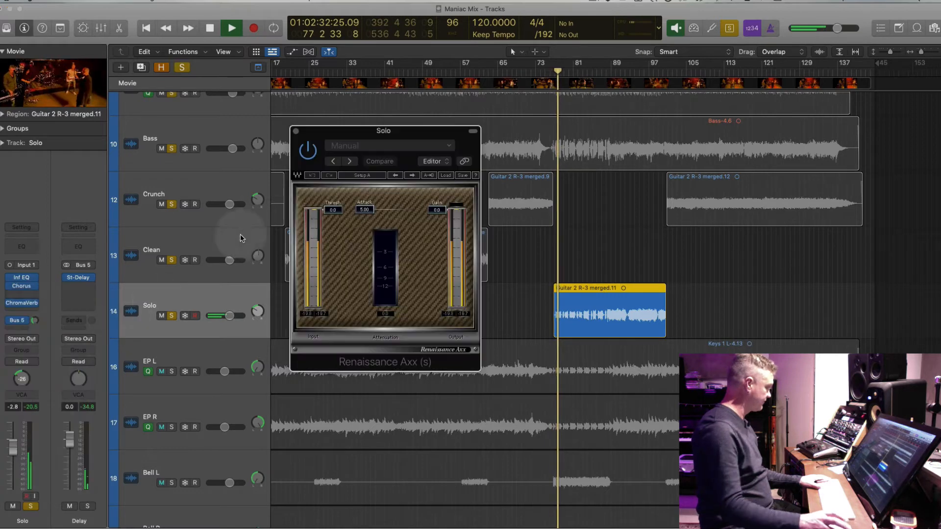
During playback, lower the Solo guitar's Renaissance Axx threshold to -22.8 and raise its Bus 5 send to about -12.6 dB.
drag(334, 224, 333, 232)
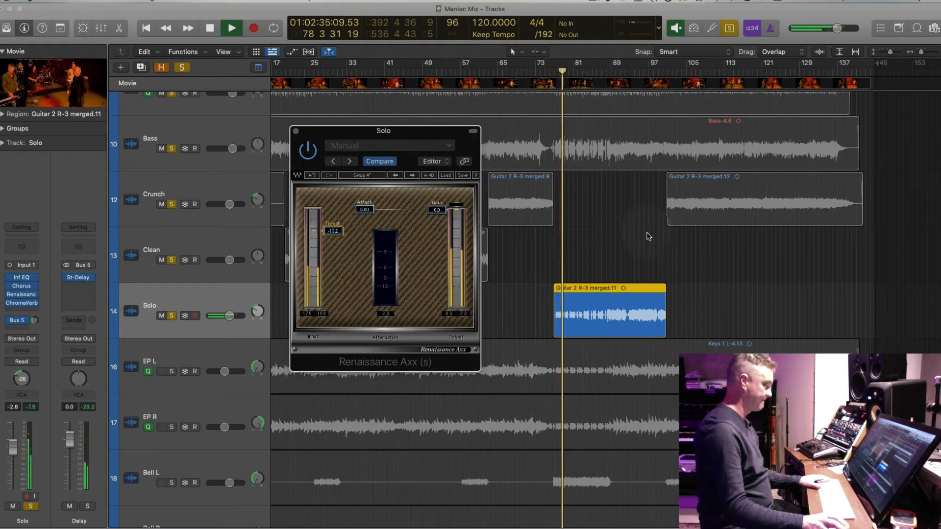
click(602, 73)
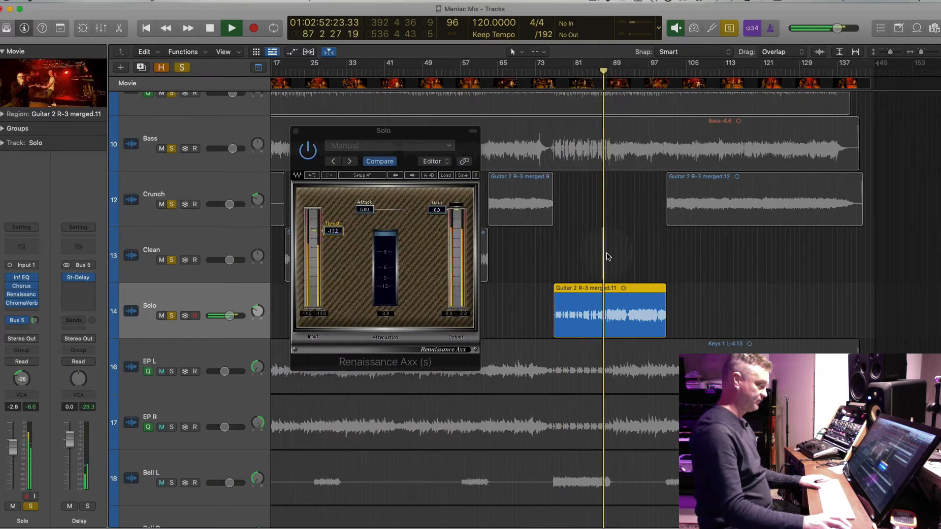
drag(333, 231, 334, 234)
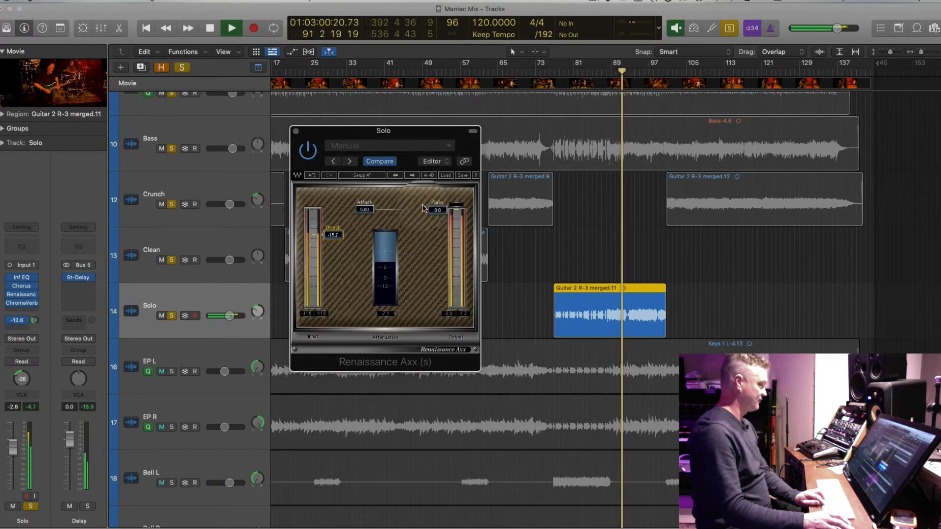
mouse_move(333, 235)
mouse_down()
mouse_move(333, 256)
mouse_move(333, 245)
mouse_up()
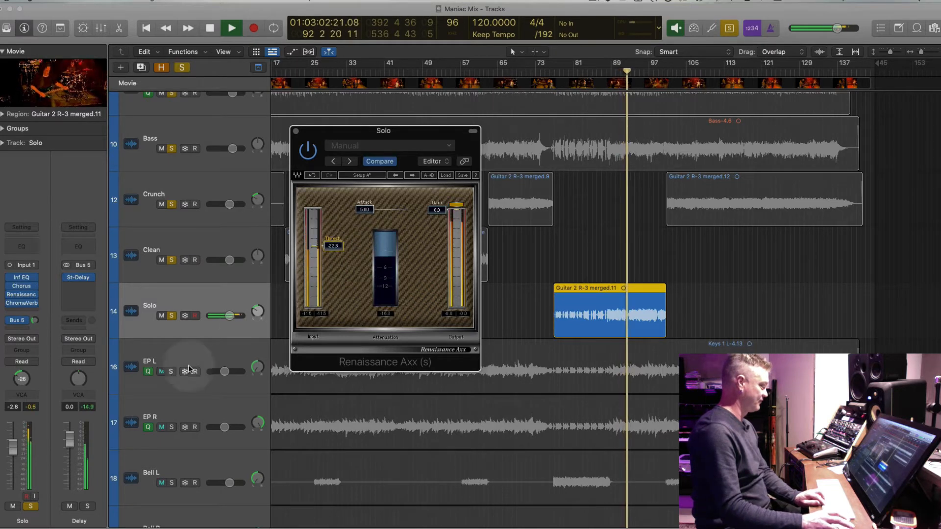
Centre the Solo guitar's pan, stop playback and close the Renaissance Axx window.
click(21, 380)
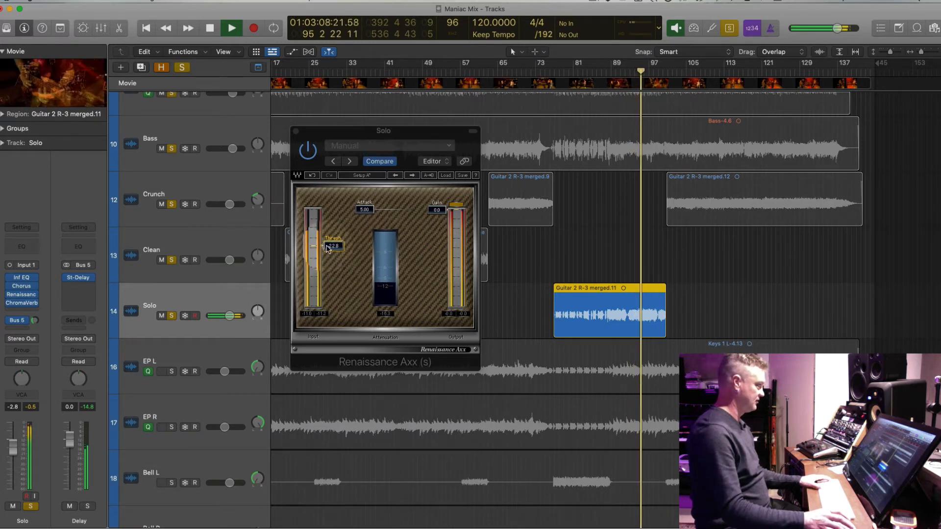
key(space)
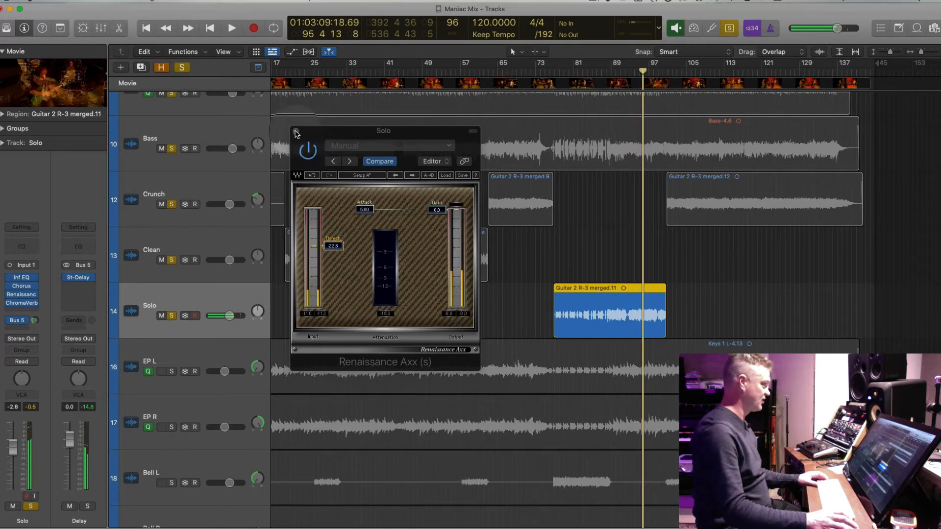
click(296, 131)
key(super+Up)
key(super+Up)
key(super+Up)
key(super+Up)
key(super+Up)
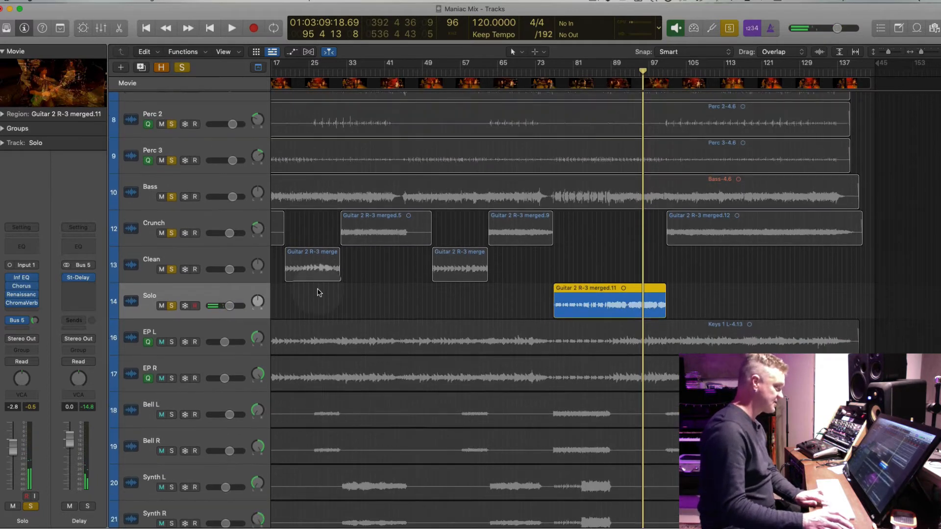
Toggle the solo of the Crunch and Clean guitar tracks off and on again so they play with the other soloed tracks.
key(super+Up)
click(172, 238)
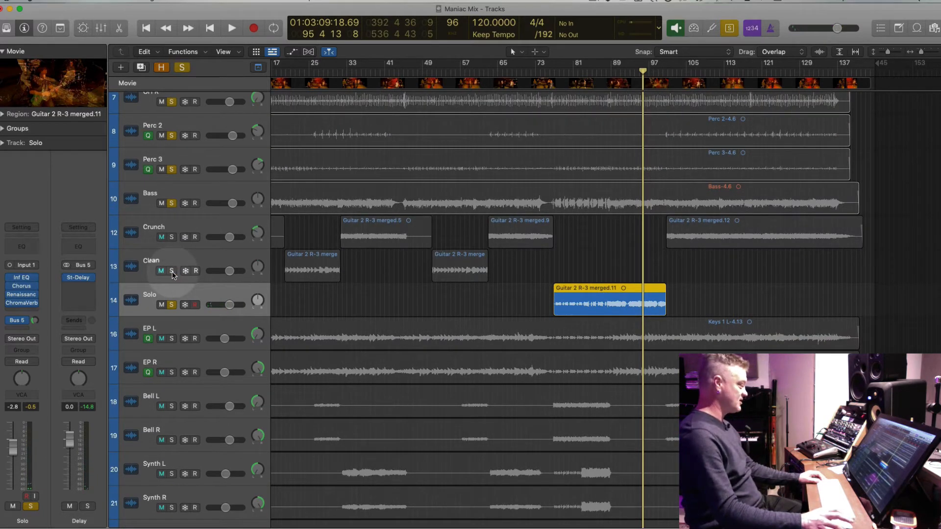
click(171, 237)
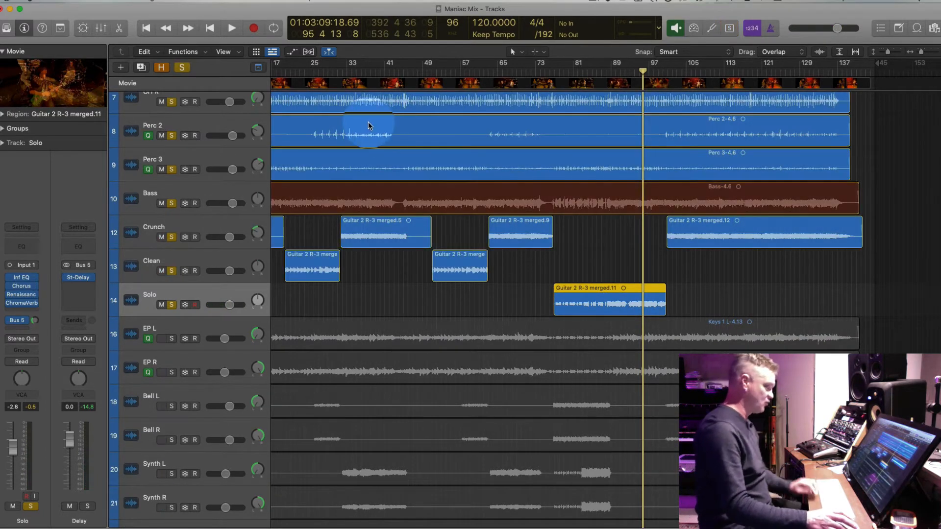
Play the soloed tracks from about bar 5, near the start of the song.
key(super+Left)
key(super+Left)
key(super+Up)
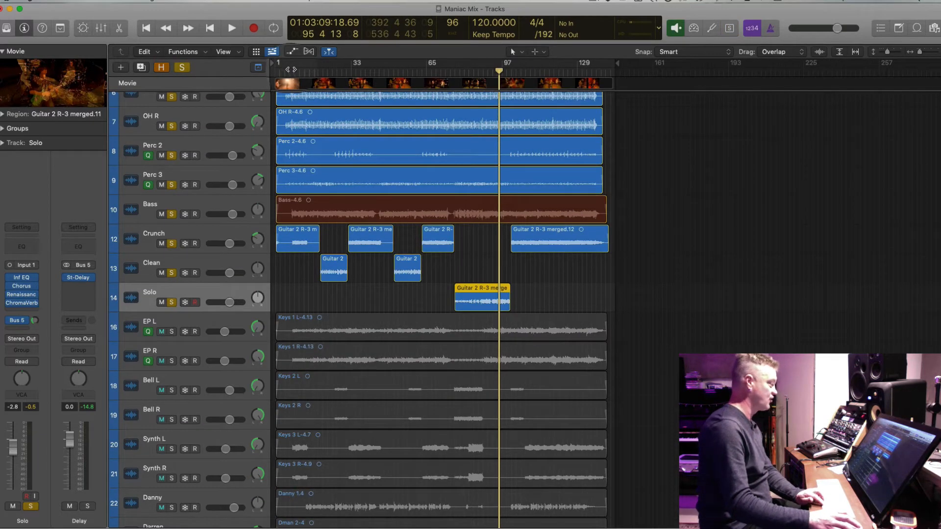
click(289, 71)
key(space)
key(super+Right)
key(super+Right)
key(super+Right)
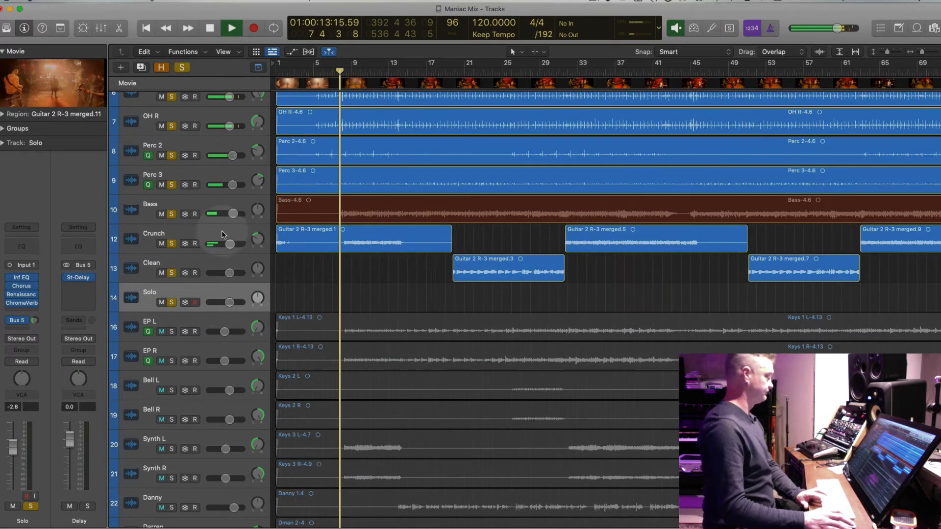
Set the Crunch track's volume to 0.0 dB and insert Renaissance Axx (s) between Chorus and ChromaVerb.
click(220, 236)
key(super+Down)
key(super+Down)
key(super+Down)
key(super+Down)
key(super+Down)
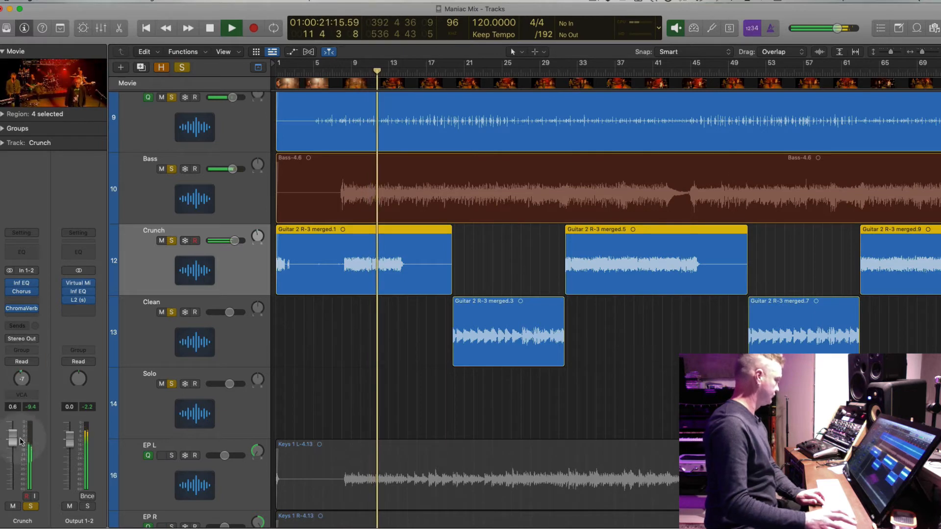
click(32, 301)
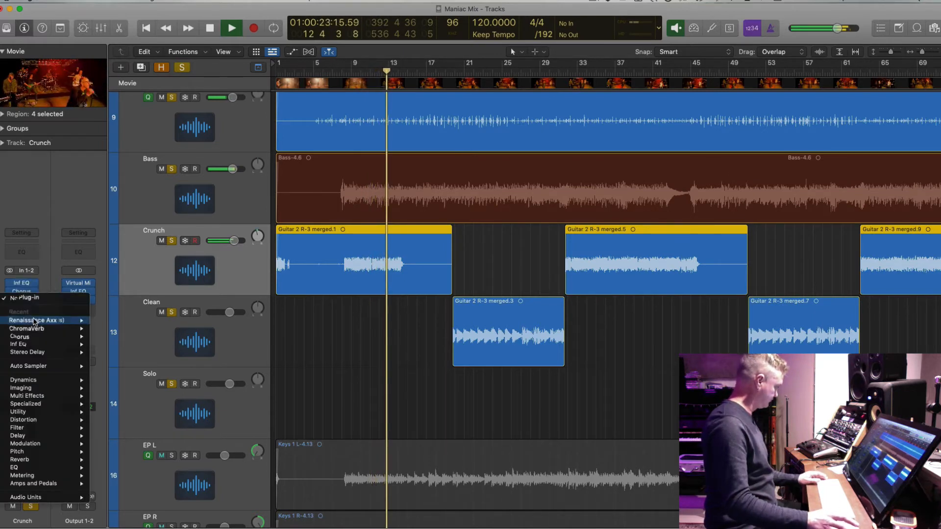
click(106, 322)
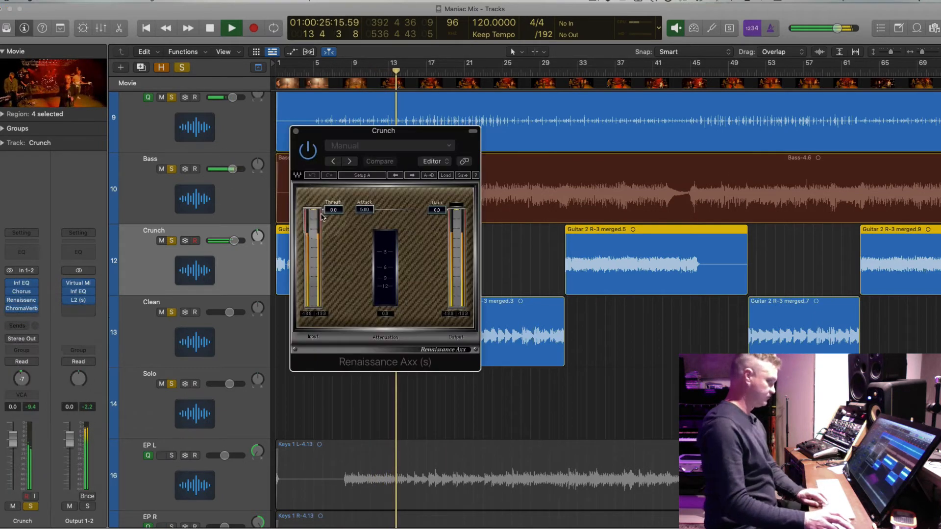
Set the Crunch guitar's Renaissance Axx threshold to about -6.5, auditioning from bar 33, and close the plug-in with playback moved to bar 19.
mouse_move(318, 194)
mouse_down()
mouse_move(318, 218)
mouse_move(319, 194)
mouse_up()
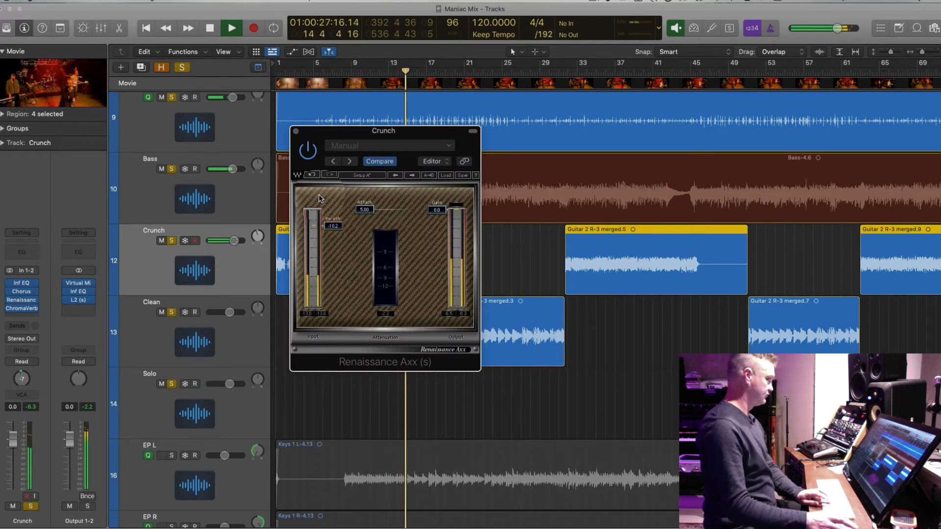
click(577, 75)
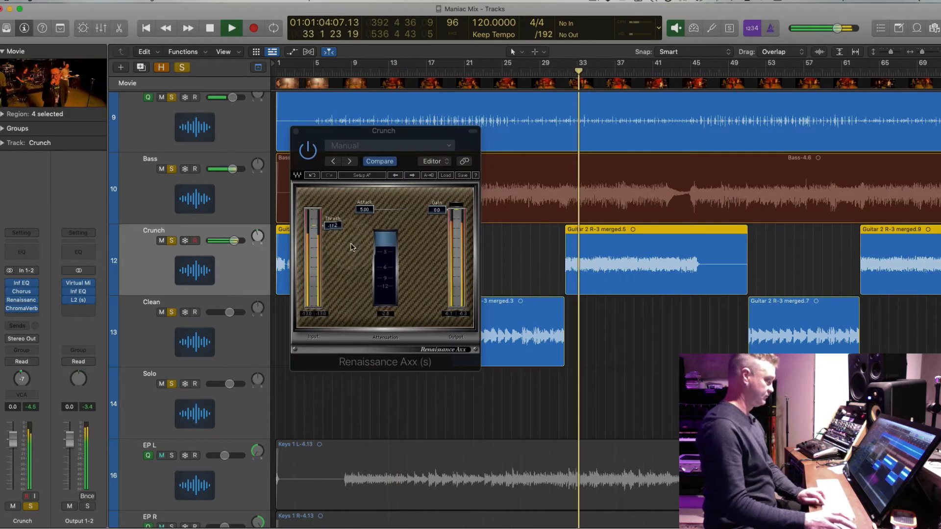
drag(318, 226, 318, 220)
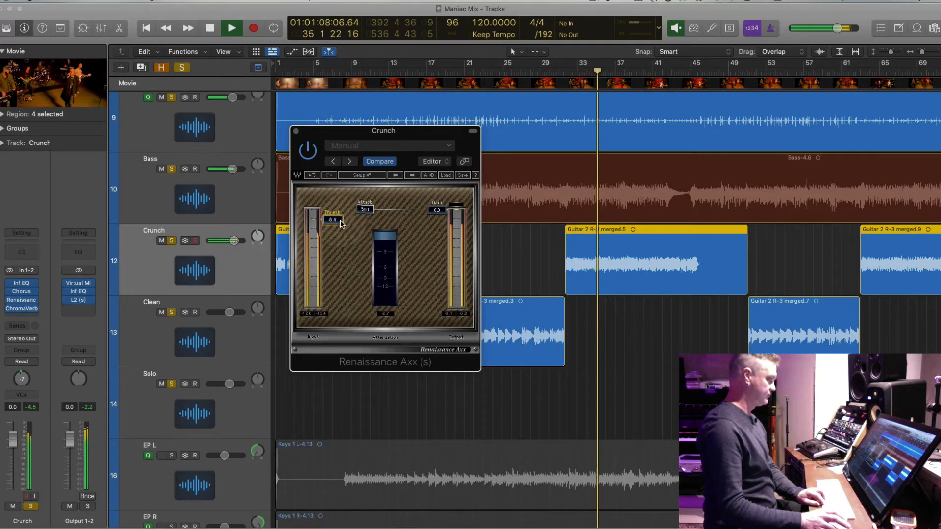
click(447, 73)
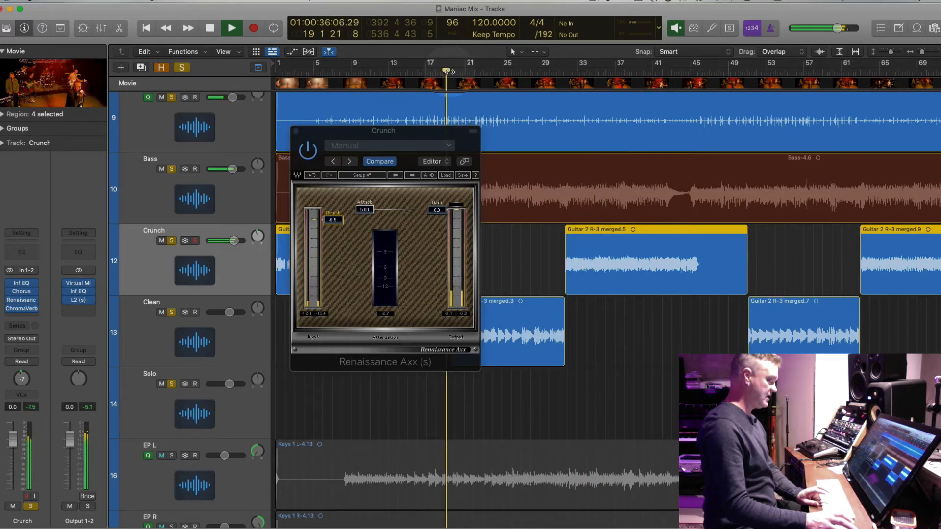
click(297, 133)
Set the Clean guitar track's volume to 0.0 dB and open its Inf EQ plug-in.
click(243, 345)
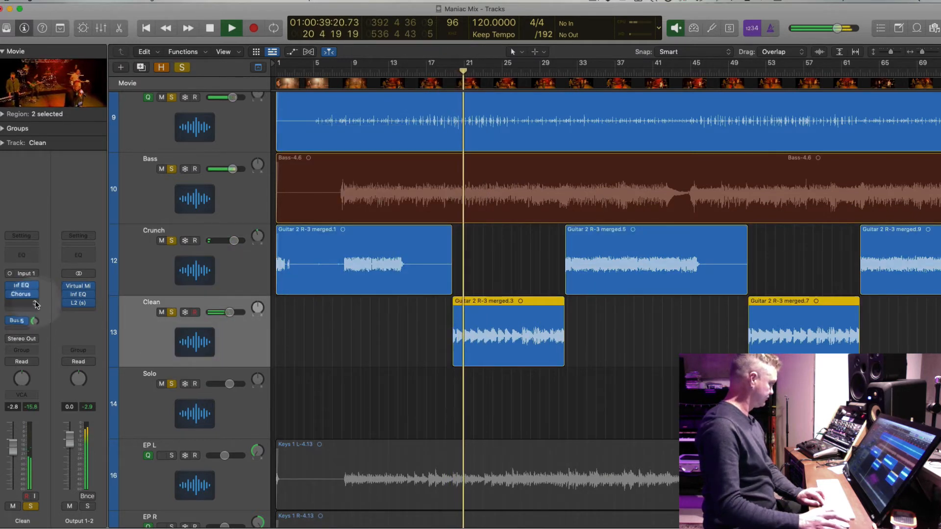
alt+click(13, 446)
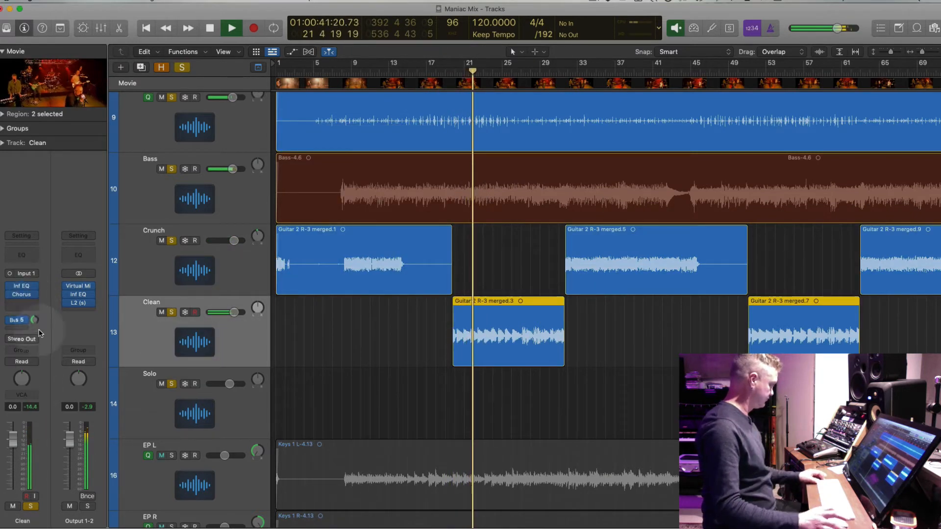
click(22, 288)
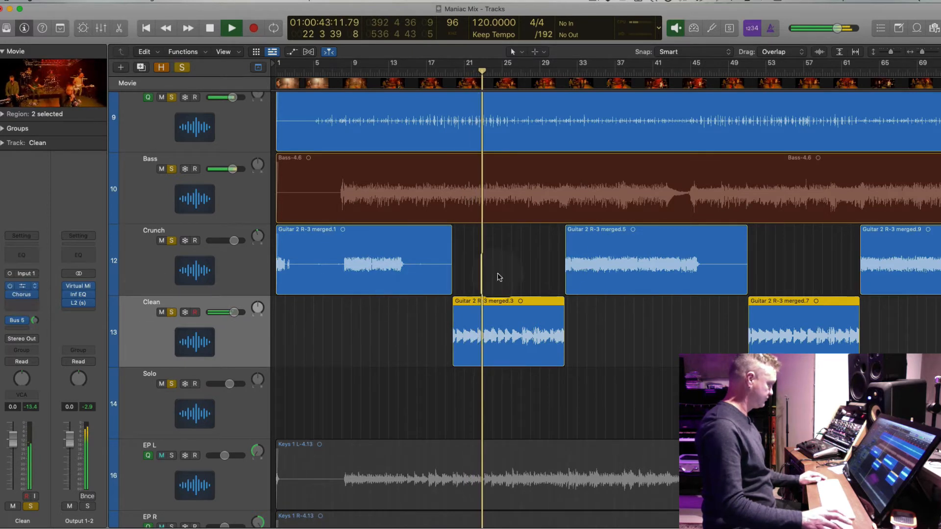
Raise the Infinity EQ output gain on the Clean track to +6.86 dB and close the plug-in window.
drag(710, 330, 710, 317)
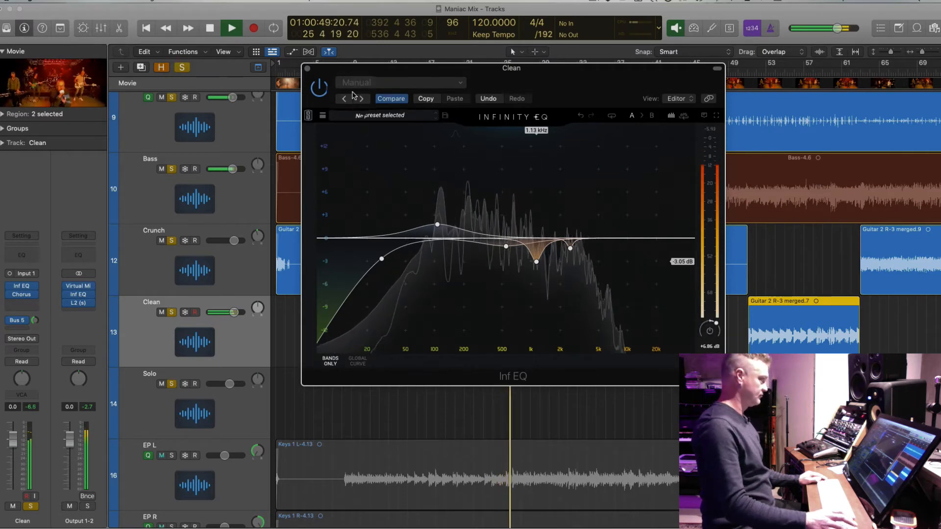
click(308, 68)
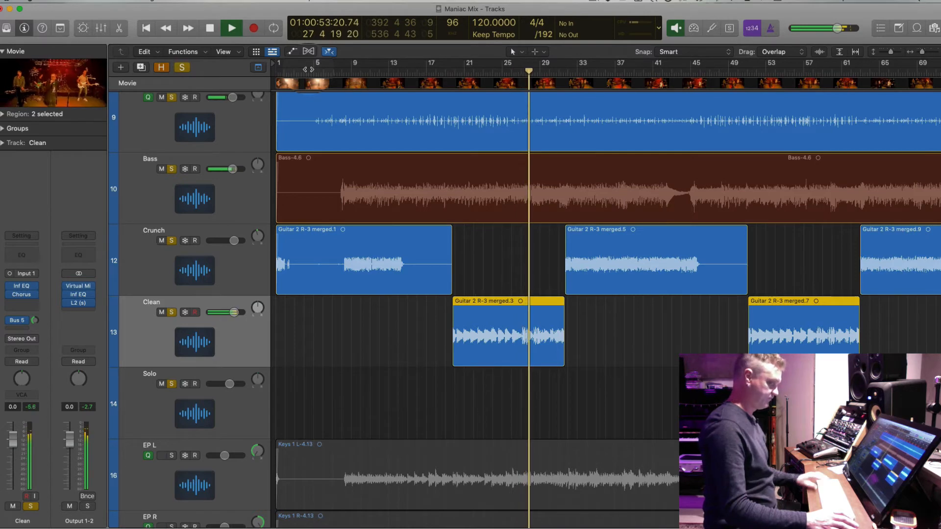
Play the mix from about bar 89 to hear the Solo guitar region.
key(super+Up)
key(super+Up)
key(super+Up)
key(super+Up)
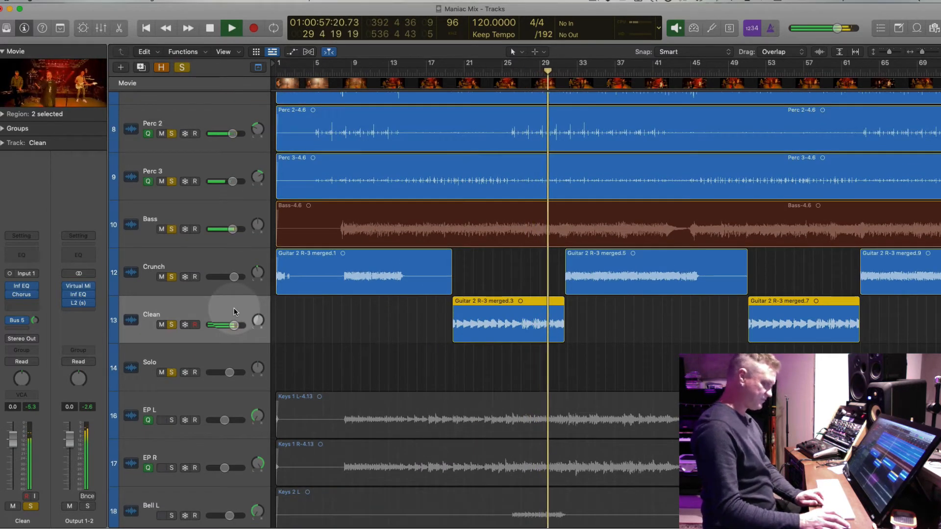
key(super+Up)
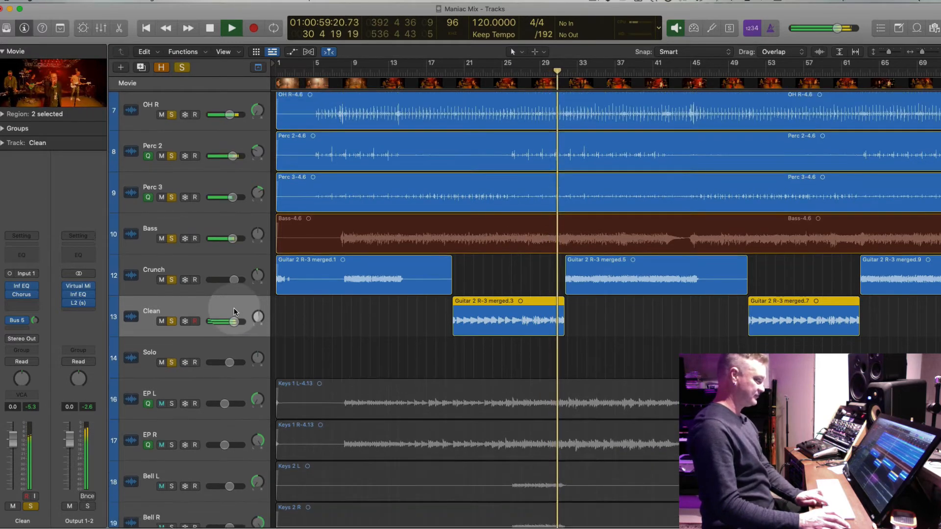
key(super+Left)
key(space)
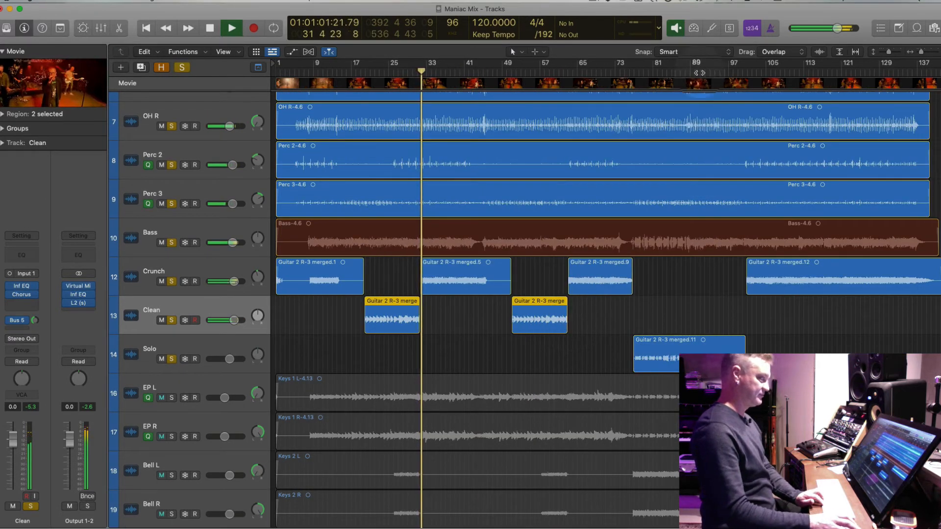
click(699, 72)
key(space)
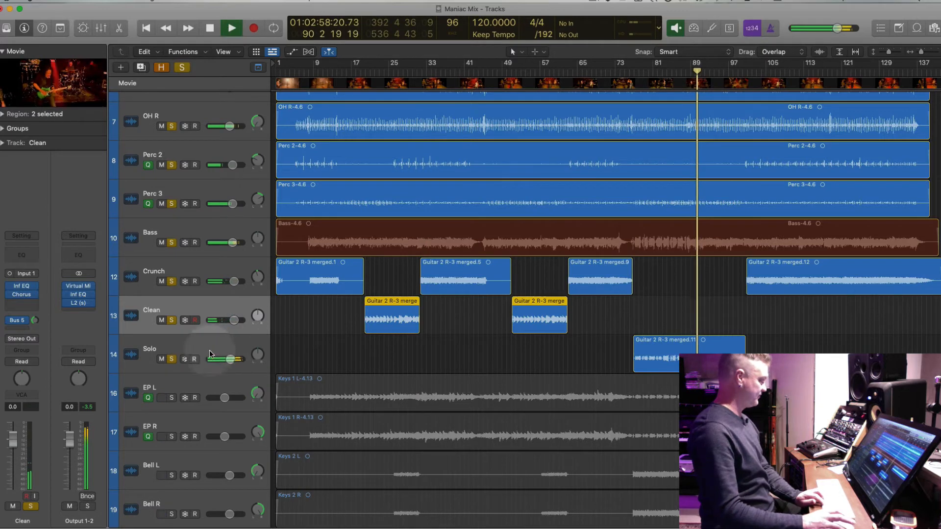
Set the Renaissance Axx threshold on the Solo track to about -15.3 and close the plug-in window.
click(214, 343)
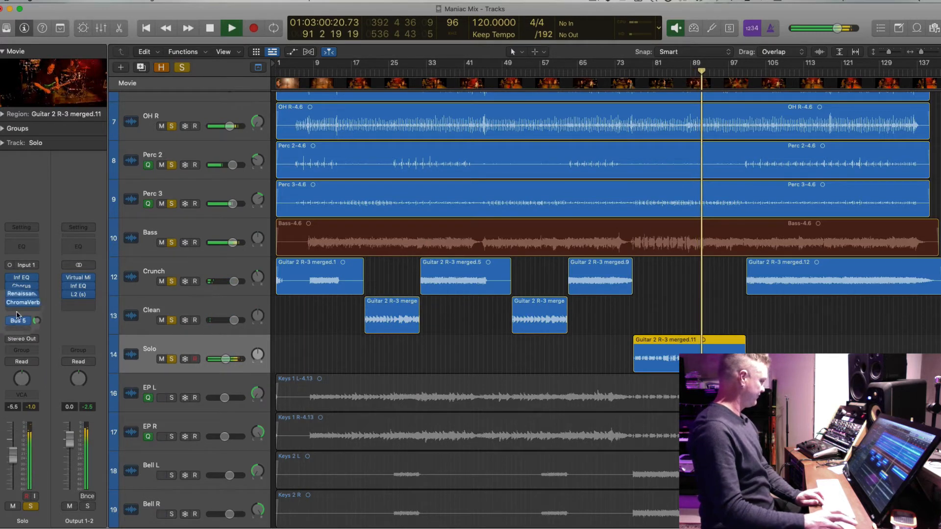
click(21, 295)
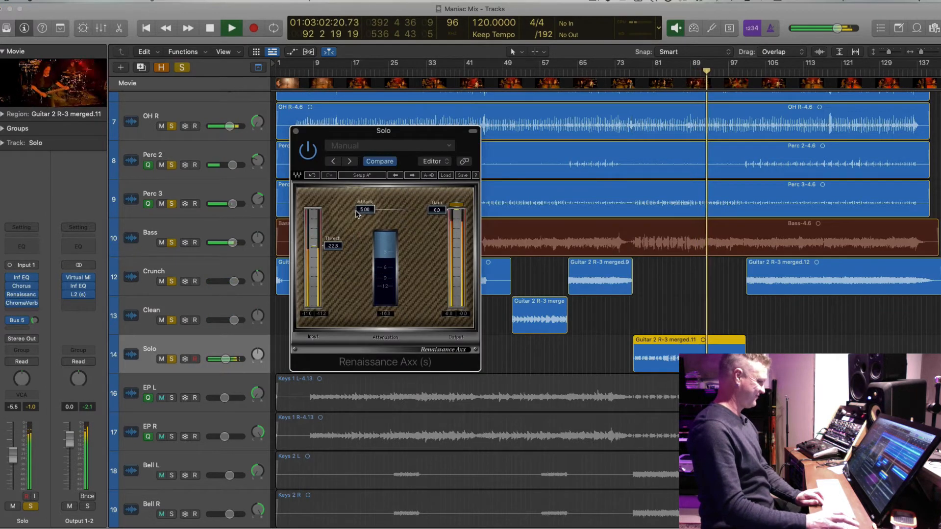
drag(320, 245, 338, 315)
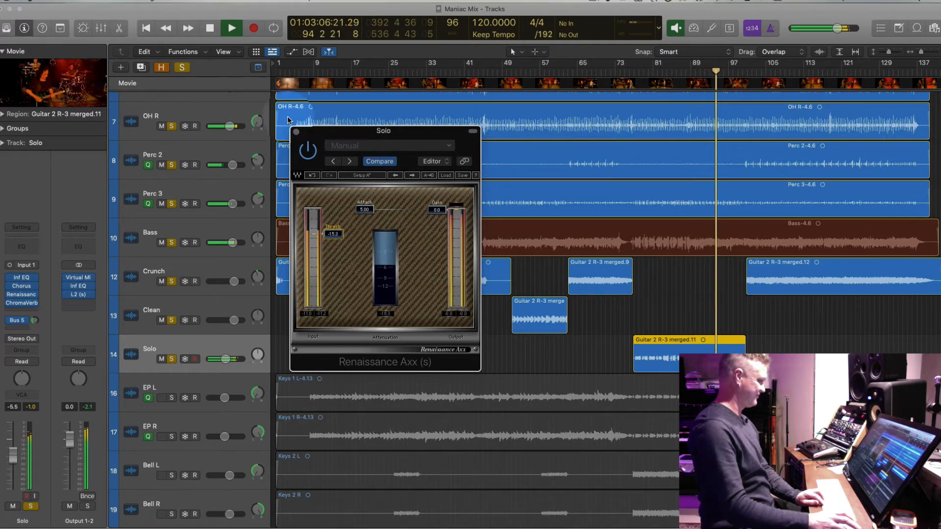
click(296, 131)
Stop playback and solo the EP L and EP R tracks together.
key(super+Up)
key(super+Up)
key(super+Up)
key(super+Up)
key(super+Up)
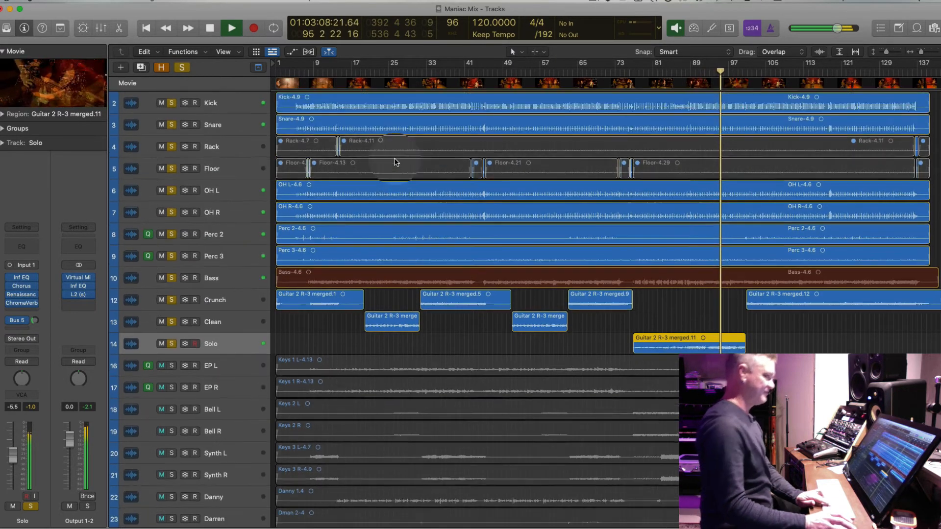
key(super+Left)
key(super+Up)
key(super+Down)
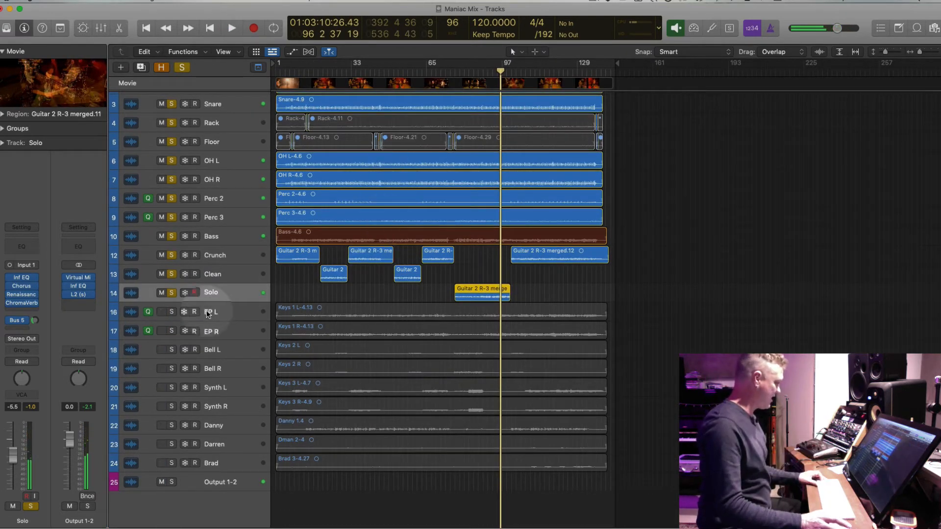
drag(229, 314, 230, 334)
shift+click(229, 333)
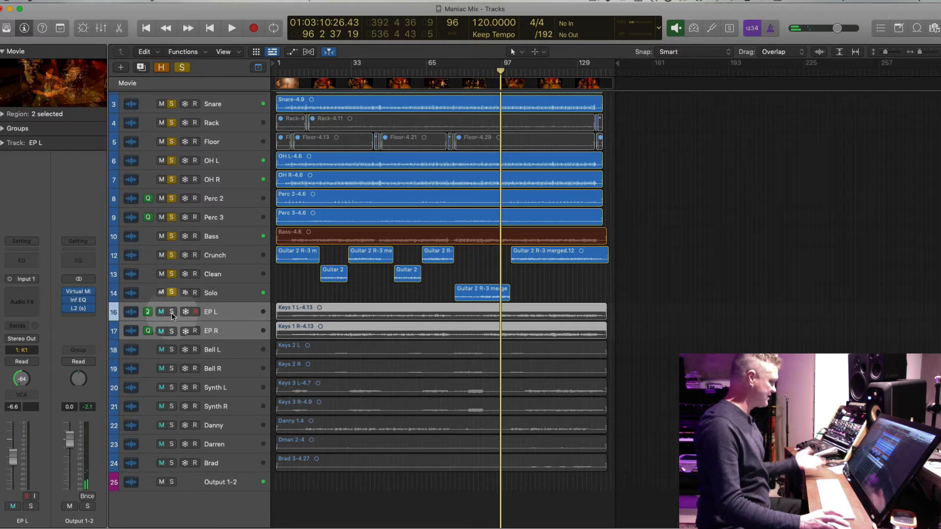
click(171, 312)
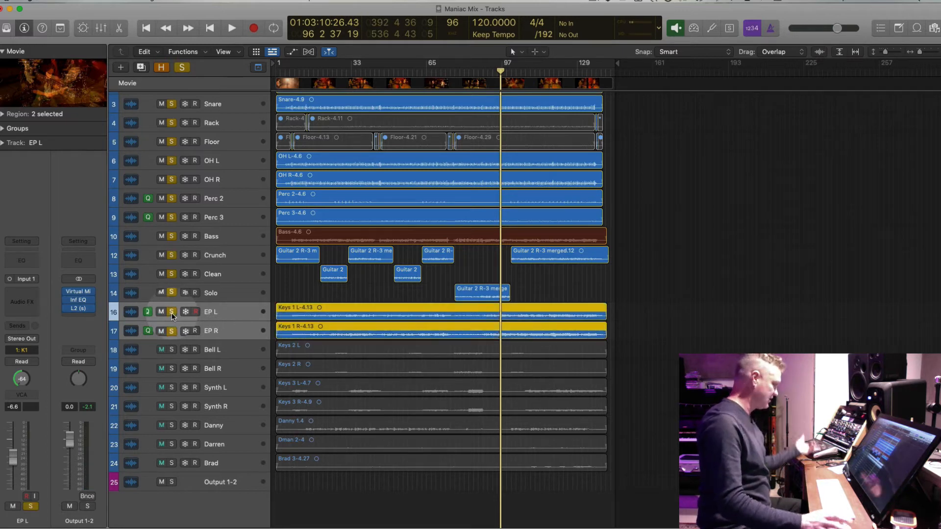
Play from bar 8, comparing the EP L and EP R tracks in isolation with the rest of the soloed mix.
key(Return)
key(super+Down)
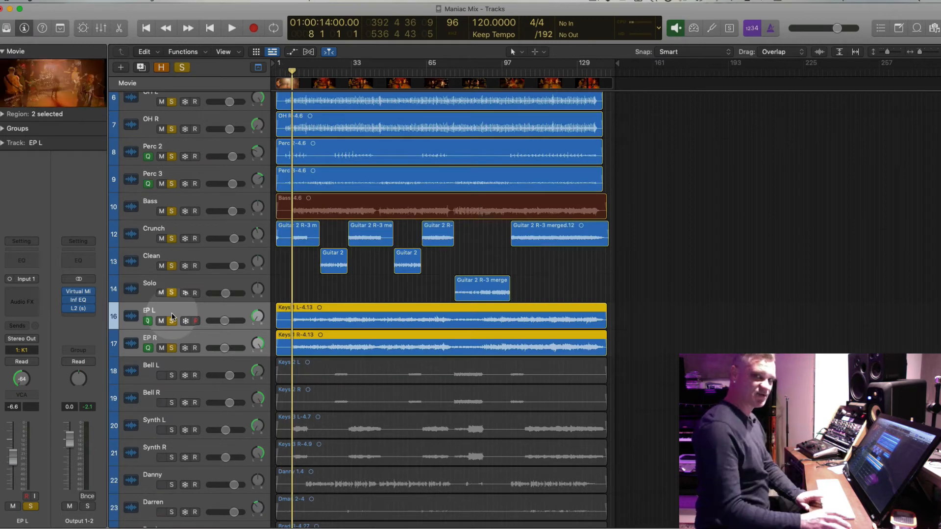
key(space)
key(super+Down)
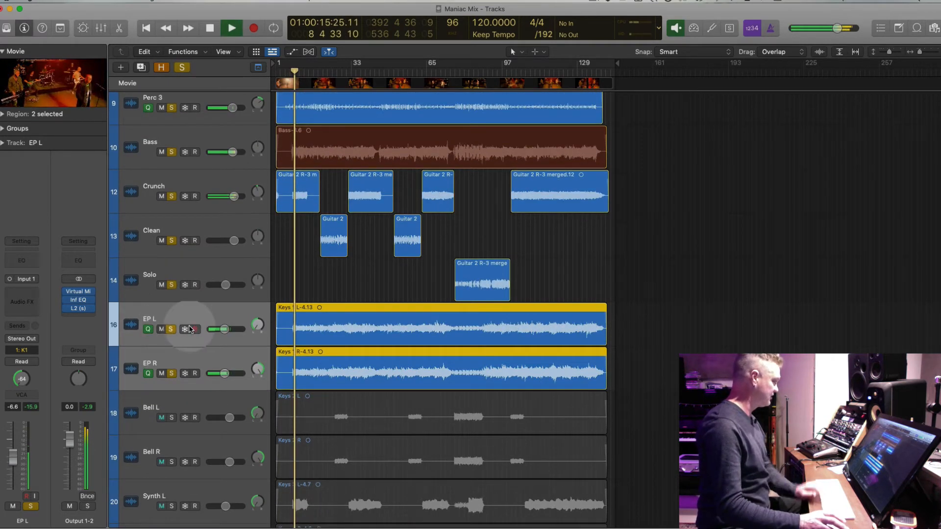
key(ctrl+s)
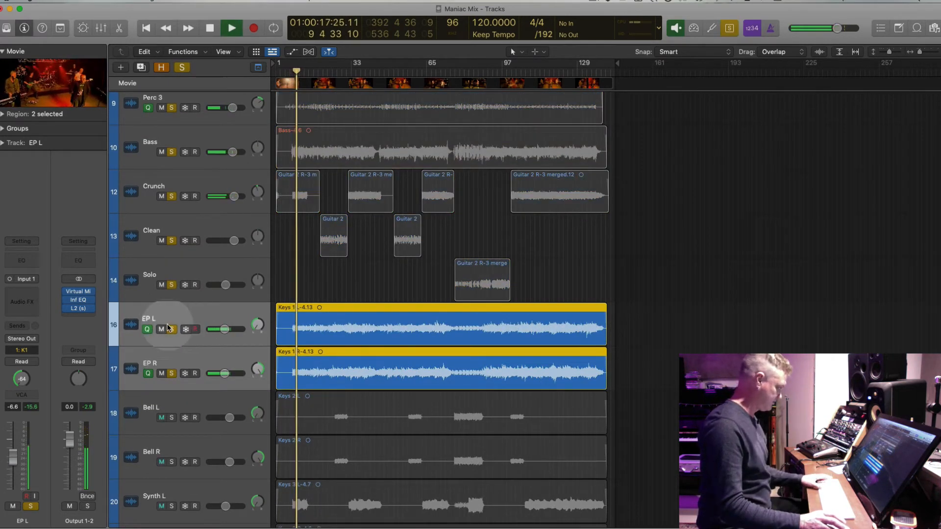
key(space)
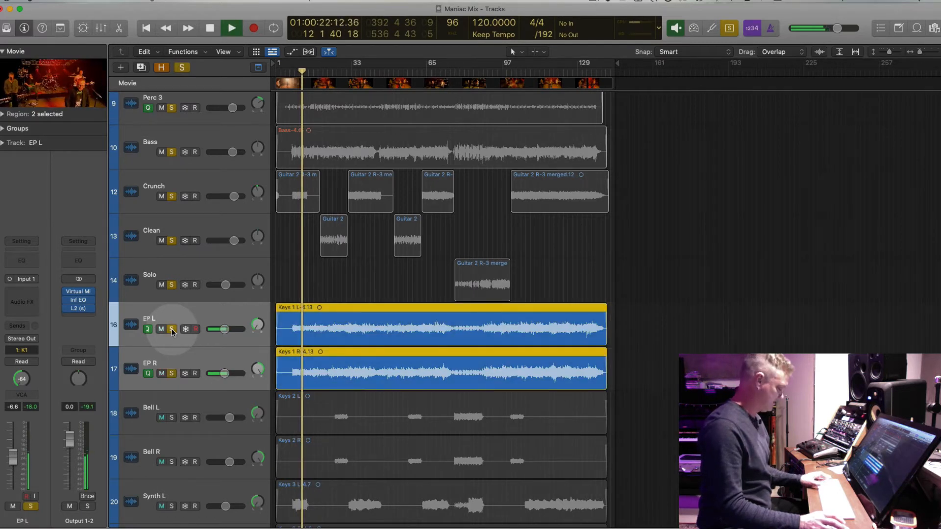
key(ctrl+s)
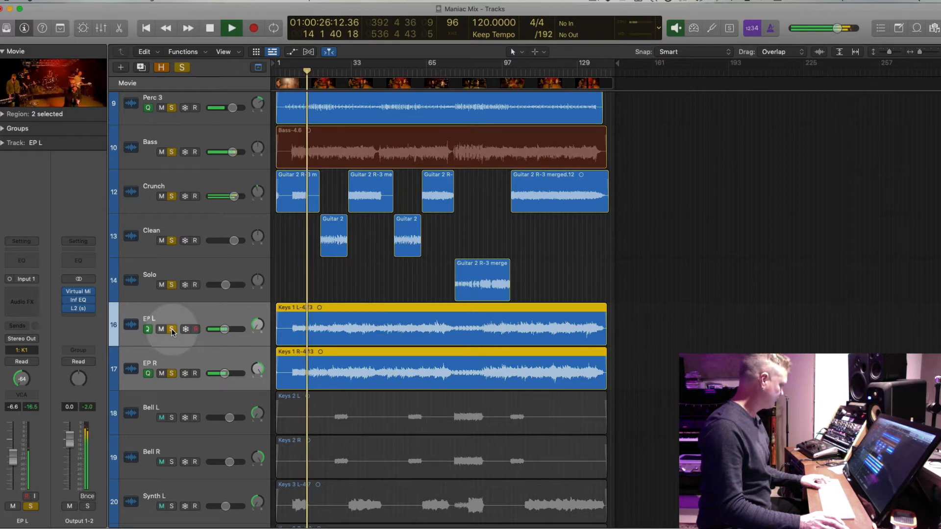
Replay the passage from bar 14 to hear the EP tracks against the guitars, and stop playback.
key(super+Up)
key(super+Up)
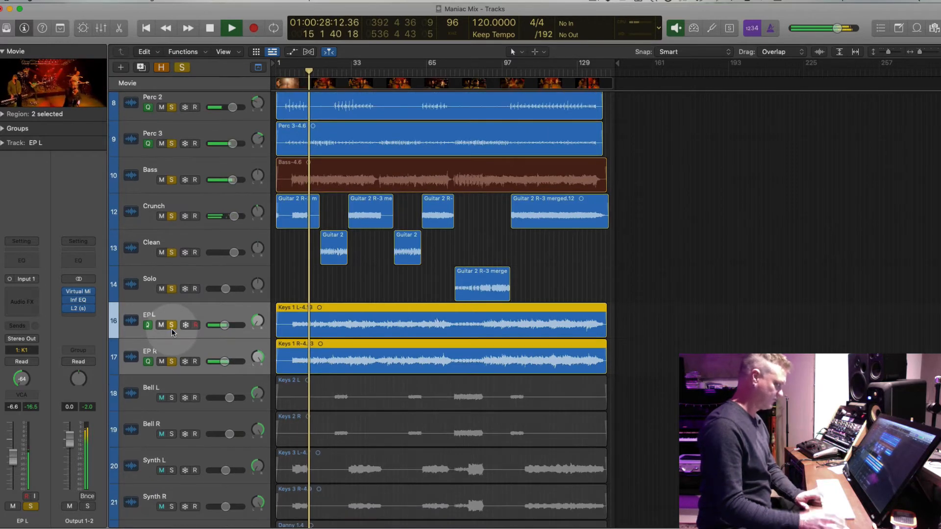
key(space)
key(super+Right)
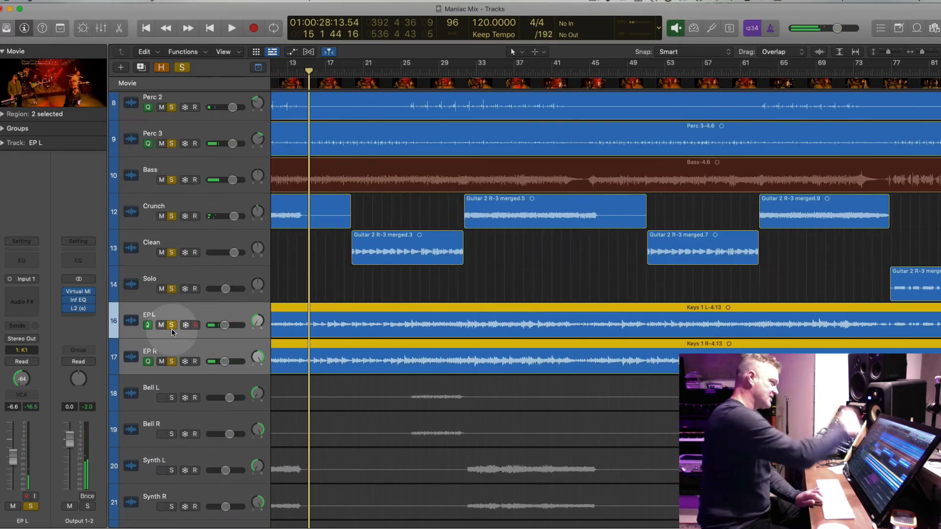
key(comma)
key(comma)
key(period)
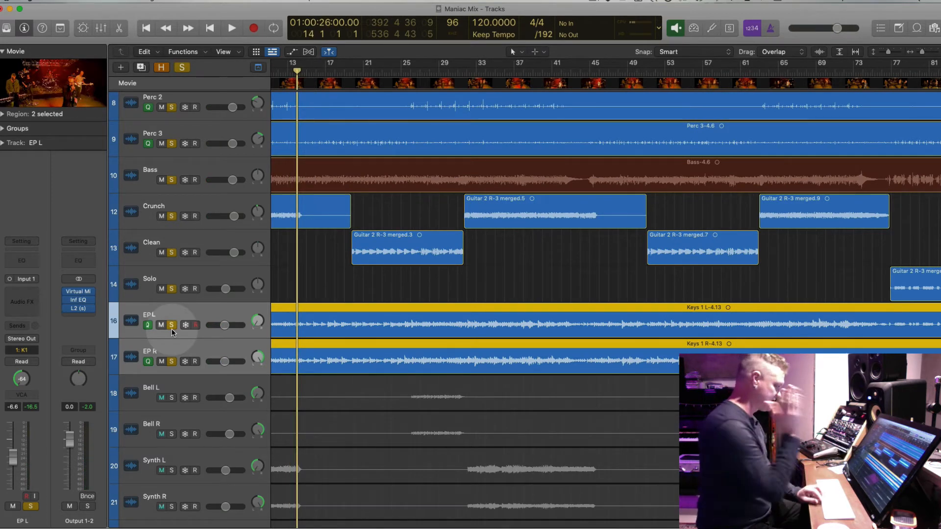
key(space)
key(super+Down)
key(super+Right)
key(super+Right)
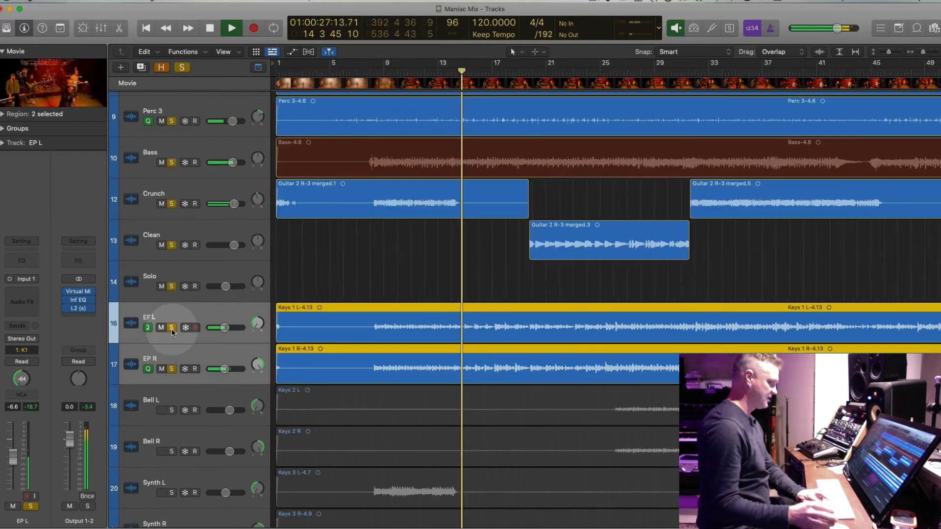
key(super+Left)
key(super+Left)
key(super+Left)
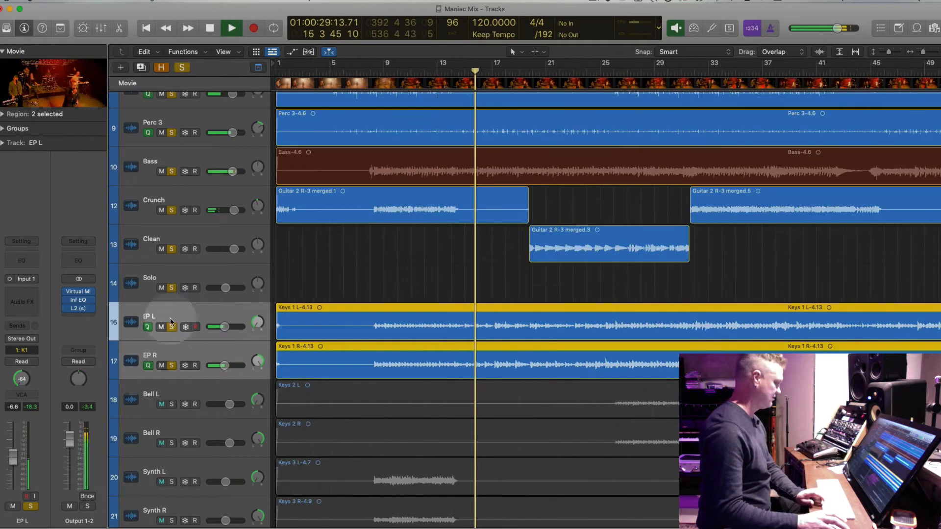
key(space)
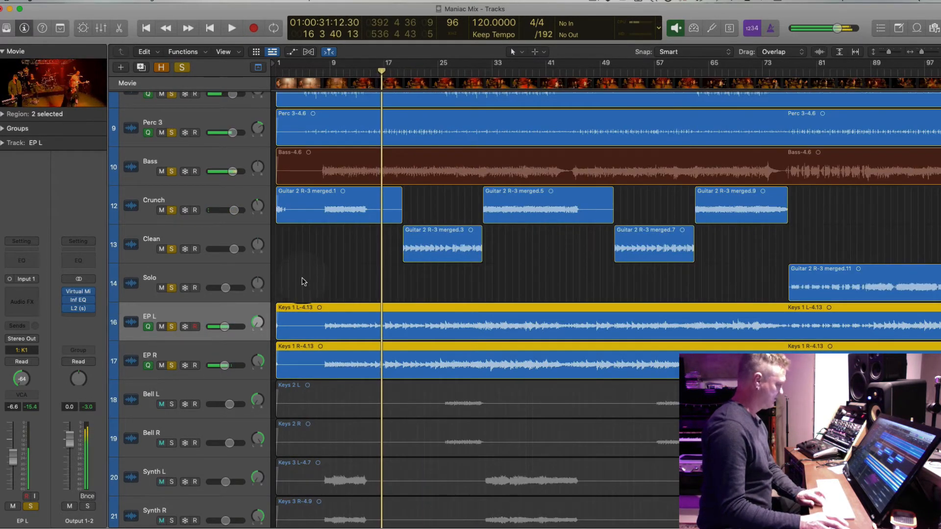
Show the mixer and route the outputs of the EP L and EP R channels to Bus 6.
click(302, 281)
click(222, 356)
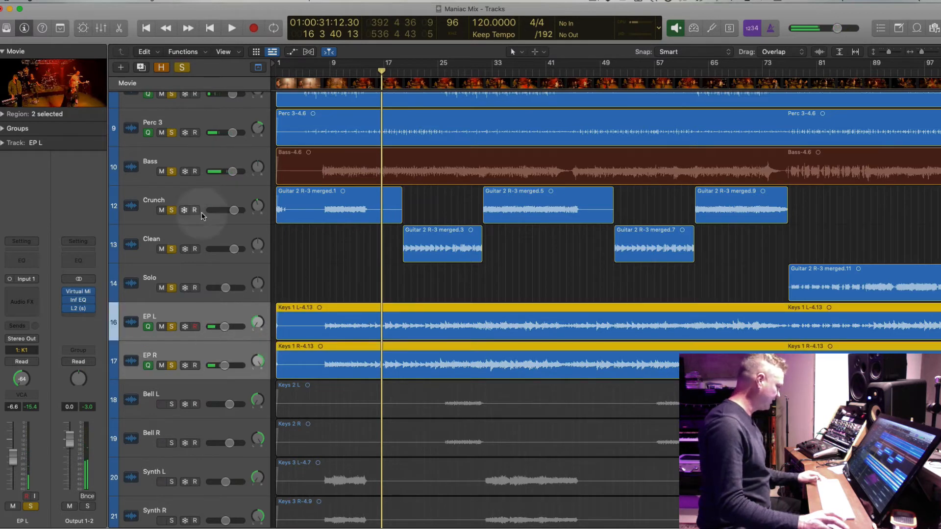
click(101, 29)
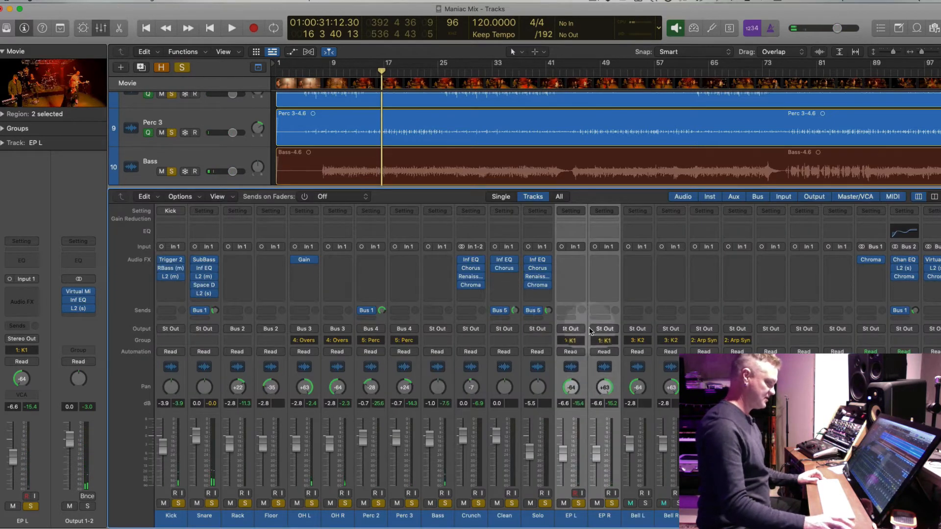
click(570, 329)
mouse_move(582, 367)
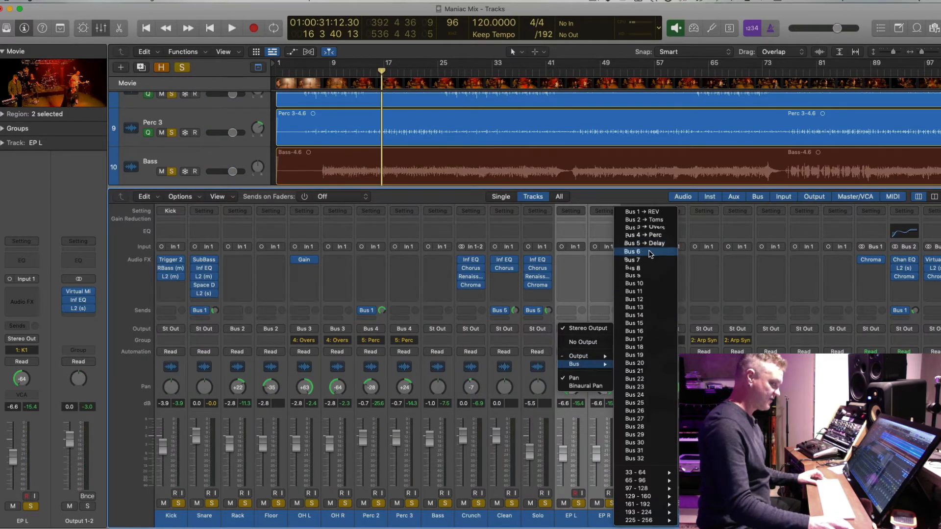
click(637, 251)
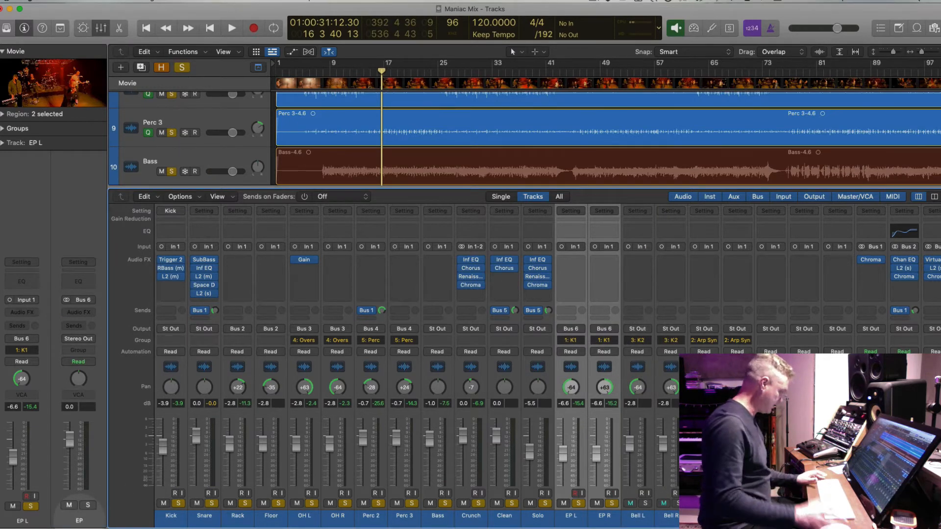
Add a Bus 7 send to the EP aux channel and raise its send level.
click(89, 312)
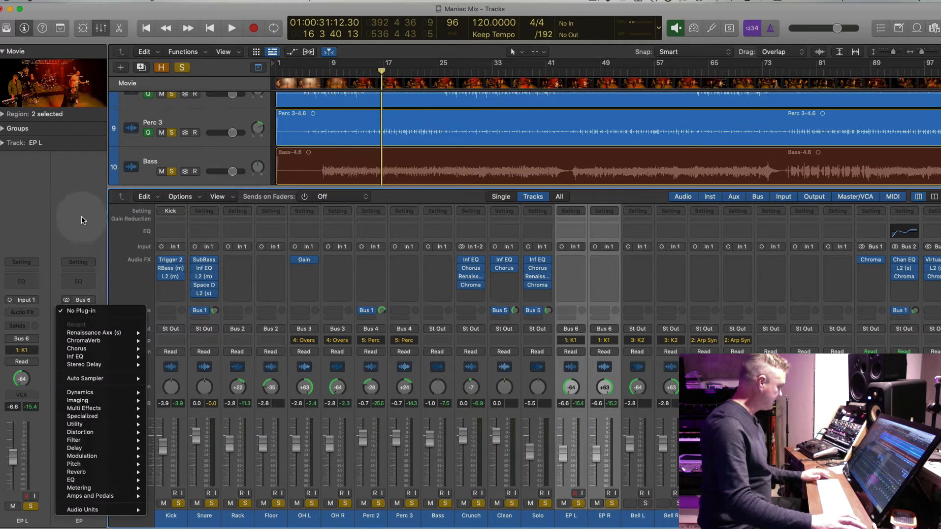
key(Escape)
click(84, 325)
mouse_move(90, 339)
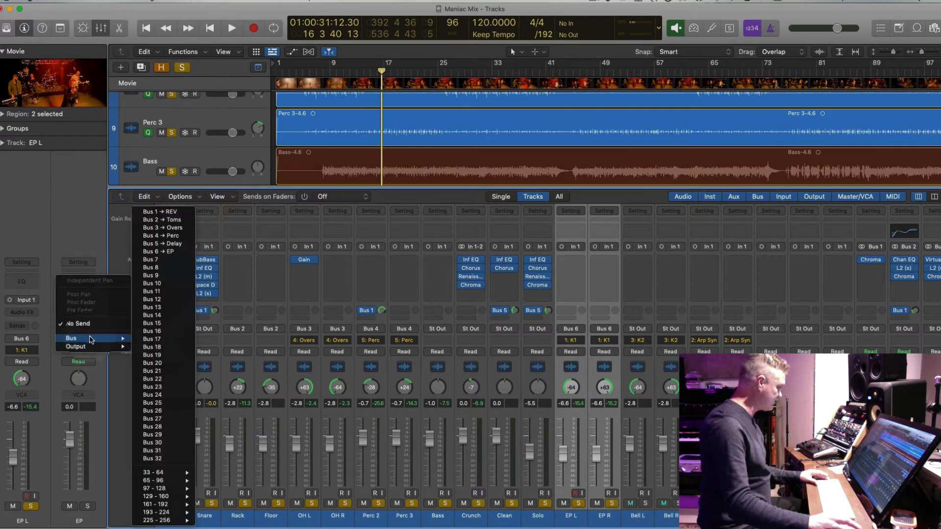
click(150, 259)
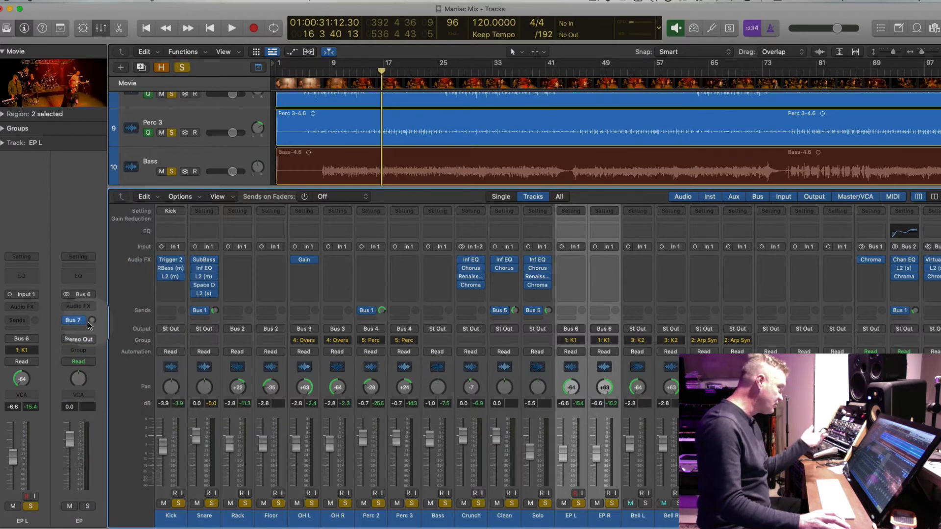
drag(92, 321, 91, 297)
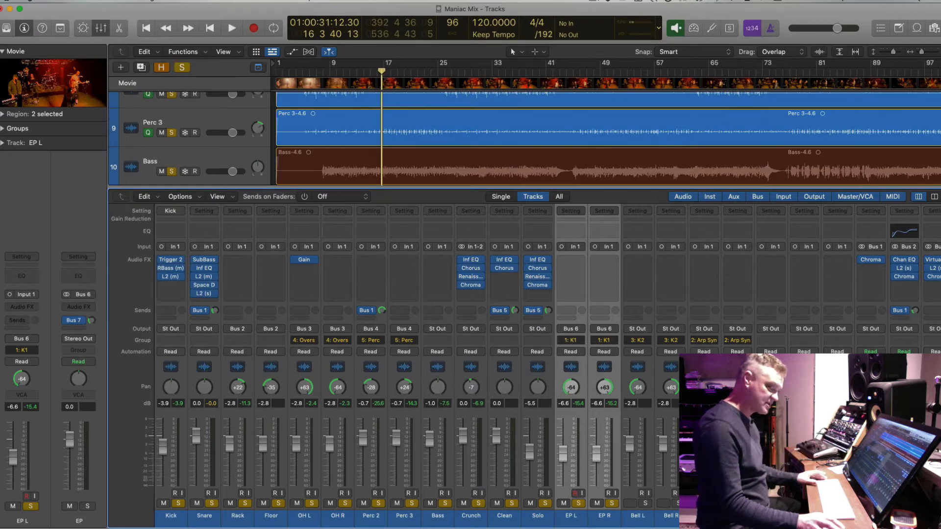
Select the Bus 7 aux channel and insert an effect plug-in in its first empty slot.
scroll(548, 365, right, 10)
click(863, 516)
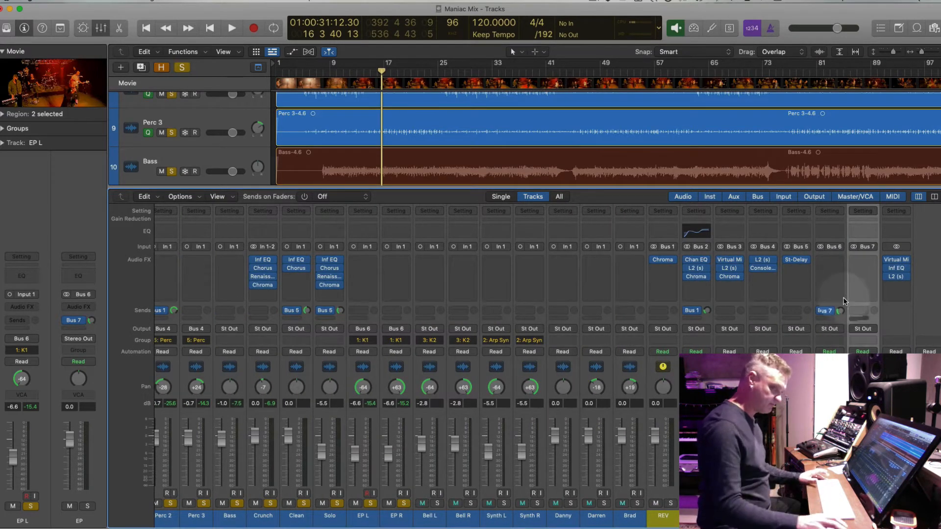
click(867, 260)
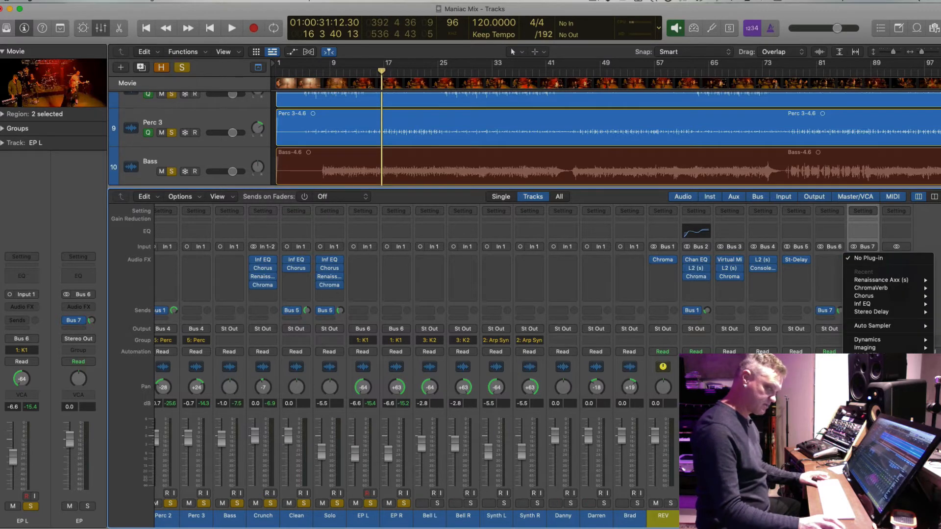
click(720, 400)
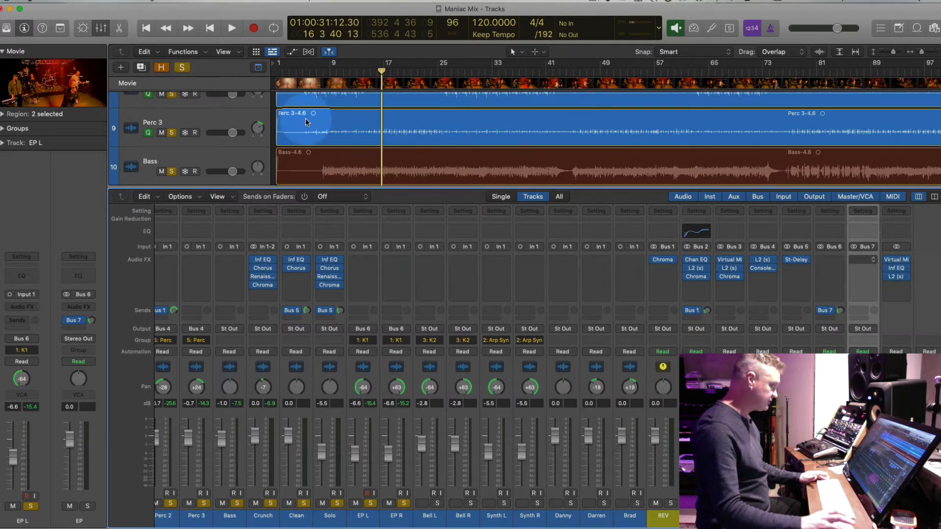
Set the amp in the Amp Designer plug-in to High Octane Head after looking through its presets.
drag(393, 133, 138, 32)
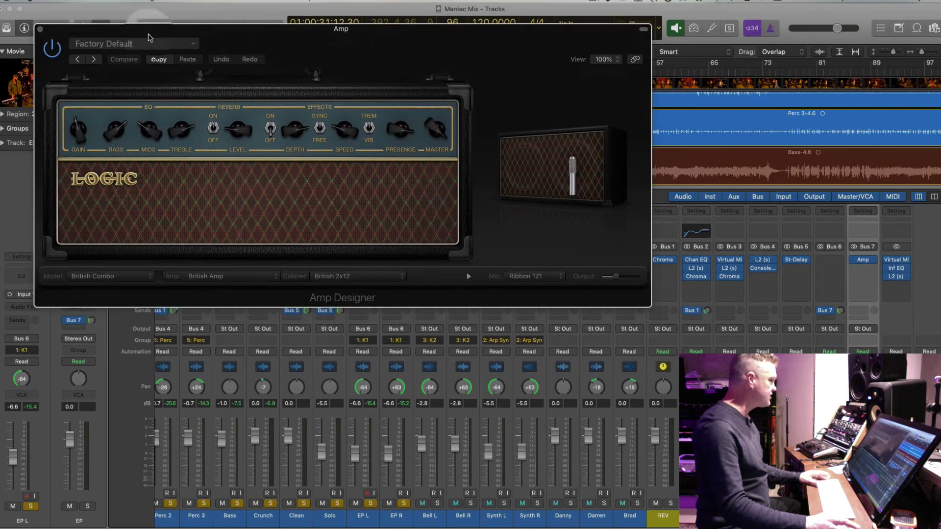
click(153, 44)
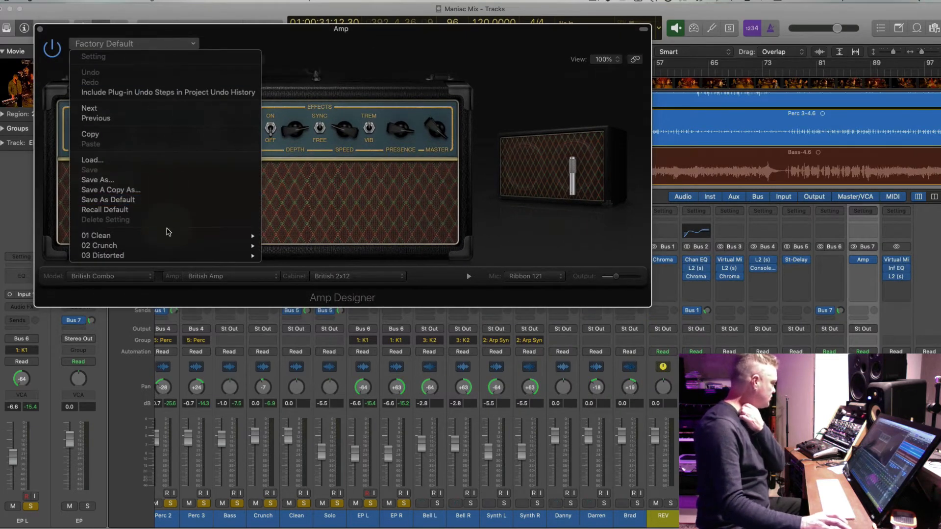
key(Escape)
click(232, 276)
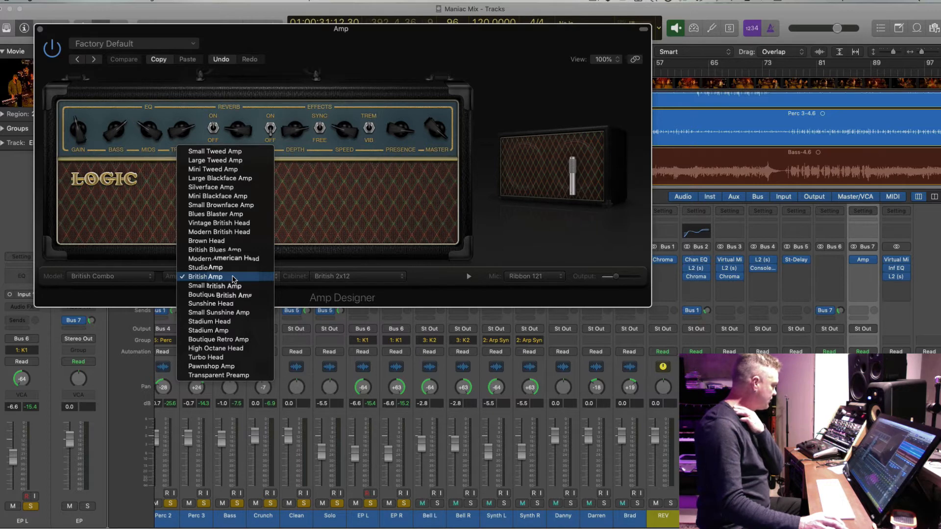
click(248, 348)
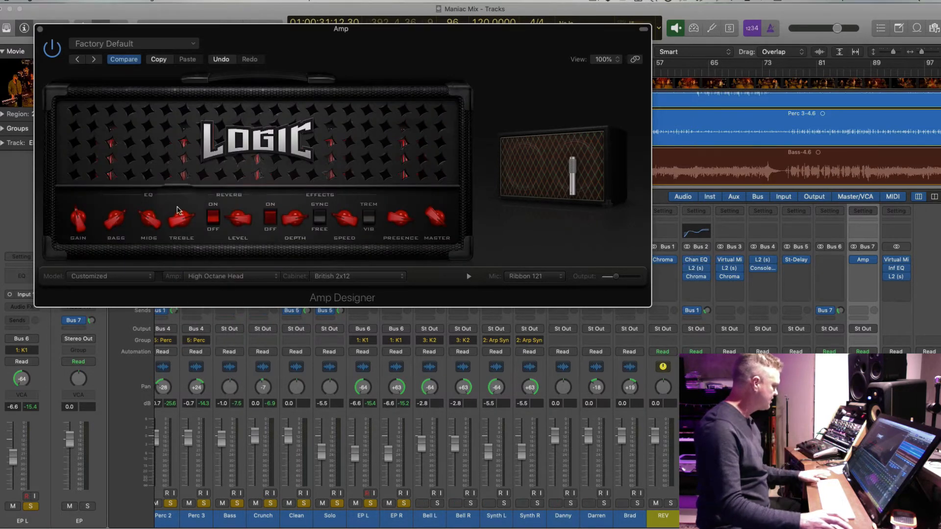
Play the song with the EP L and EP R channels isolated and lower the EP aux channel's Bus 7 send to about -14.7 dB.
mouse_move(567, 202)
key(space)
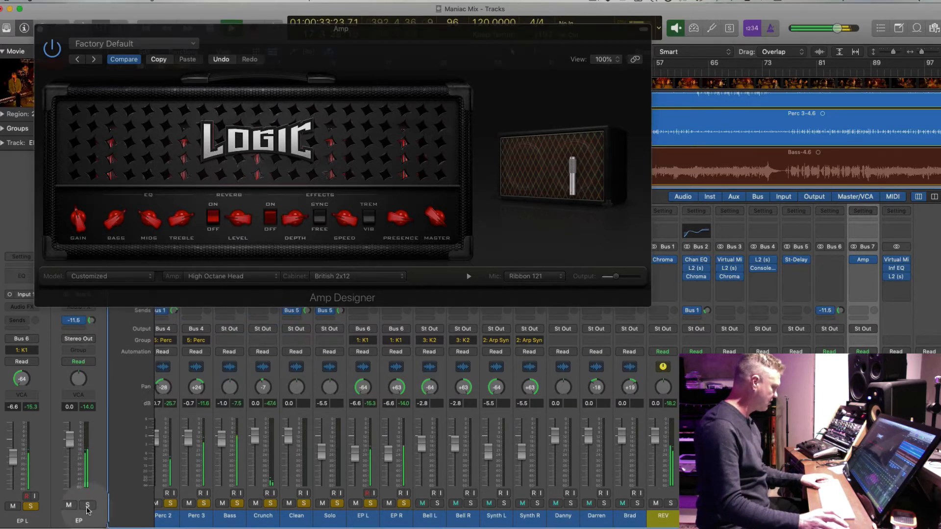
click(88, 506)
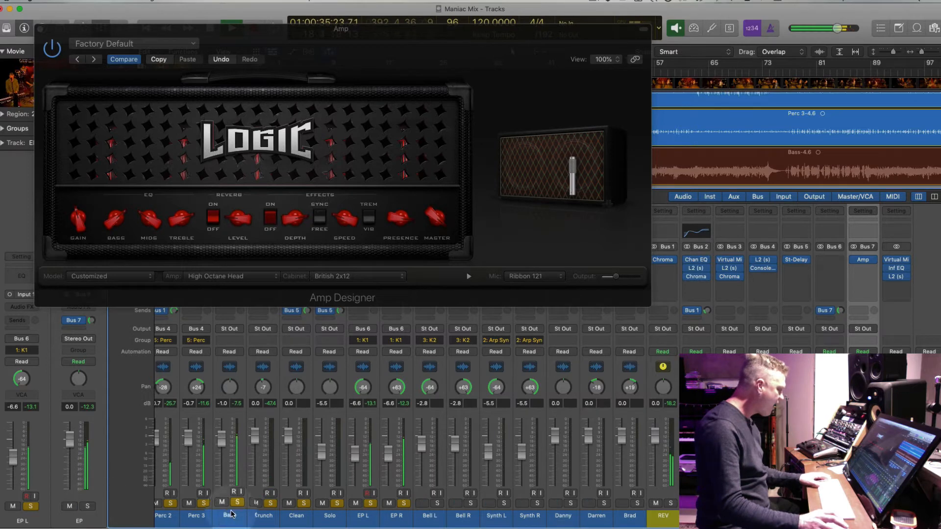
click(365, 520)
shift+click(397, 519)
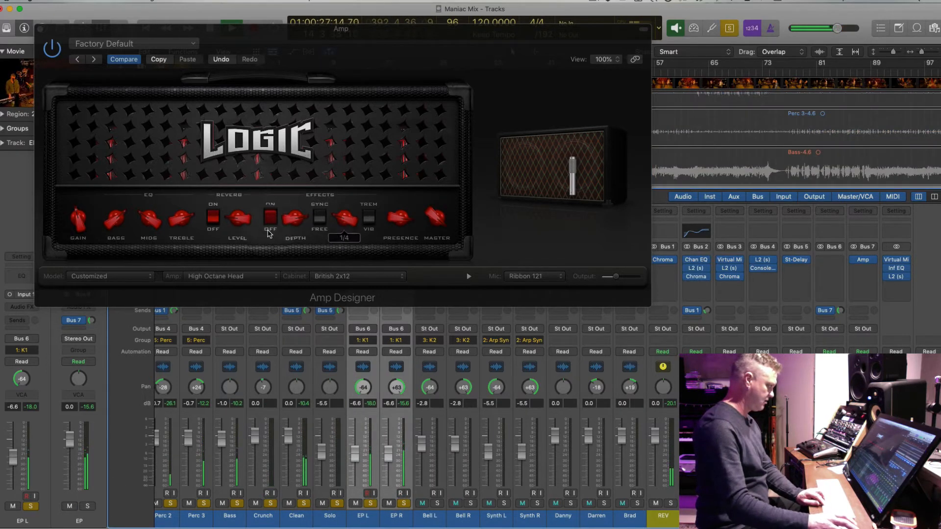
drag(91, 320, 89, 386)
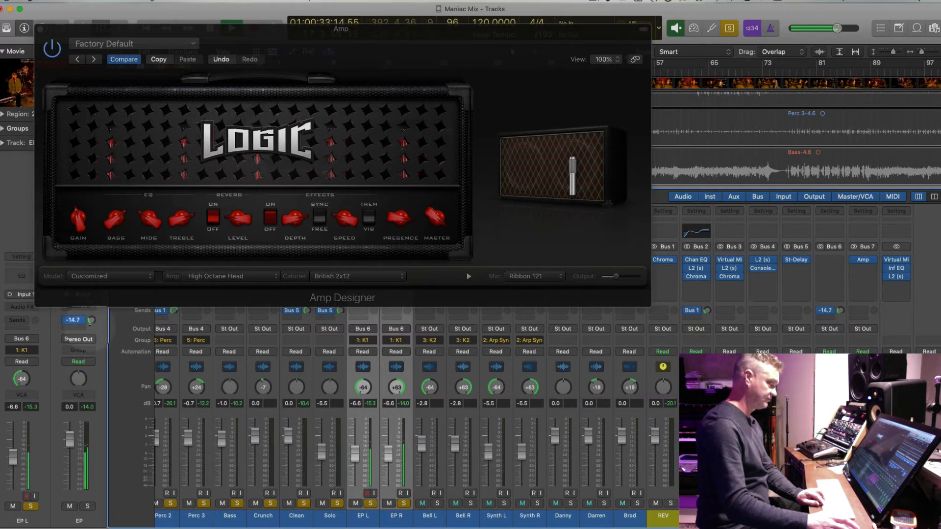
Insert a Channel EQ on the Bus 7 amp channel and boost 1320 Hz by 1.3 dB and 272 Hz by 3.4 dB during playback.
click(873, 269)
click(864, 231)
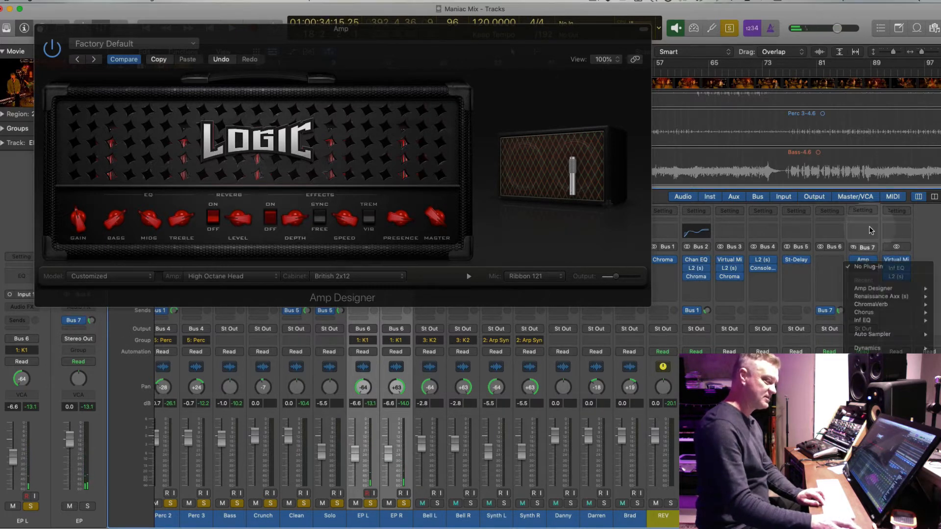
click(865, 232)
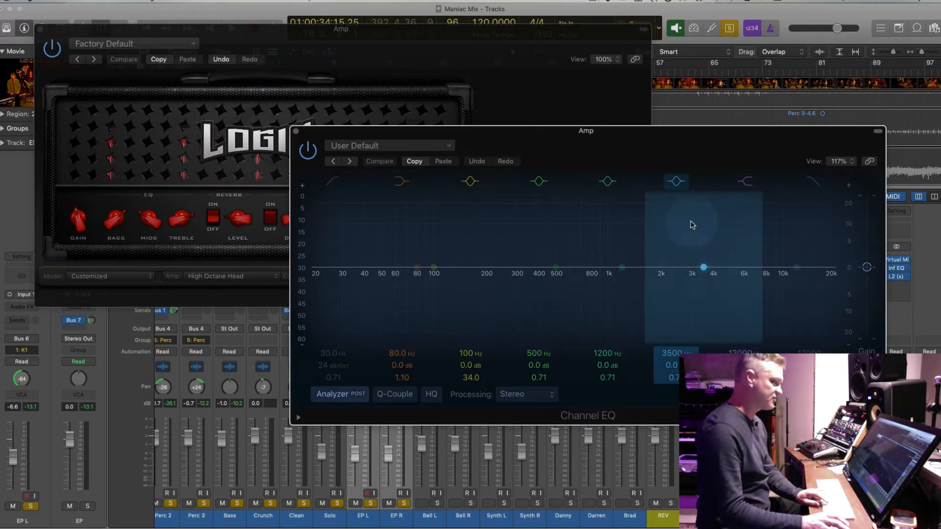
key(space)
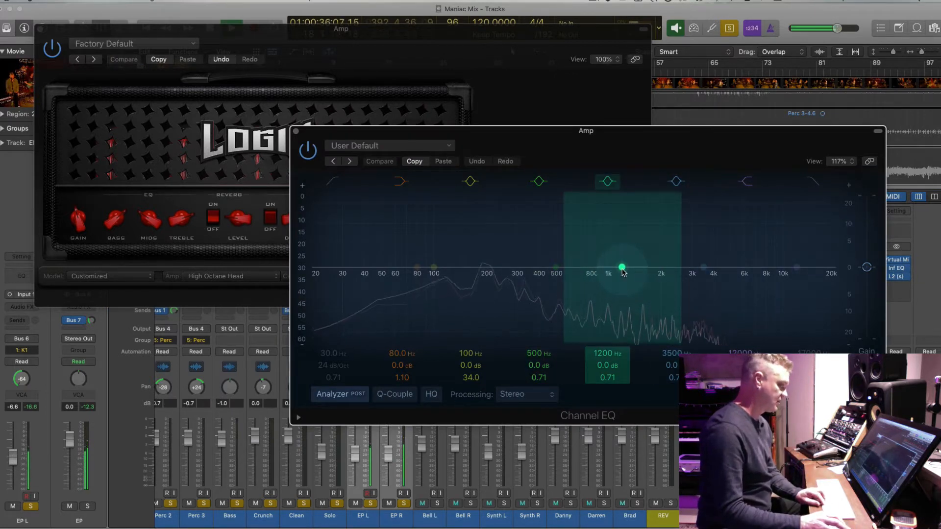
mouse_move(622, 270)
mouse_down()
mouse_move(607, 249)
mouse_move(646, 228)
mouse_move(630, 268)
mouse_up()
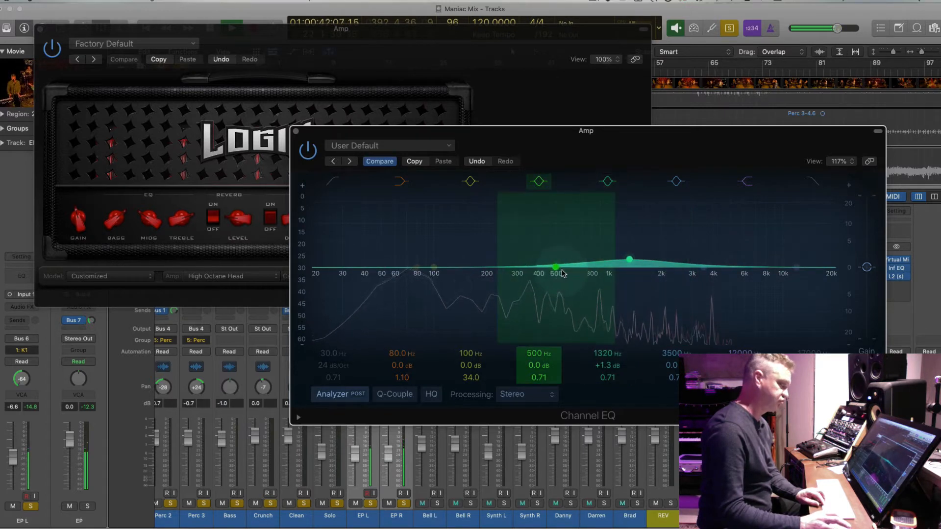
drag(555, 270, 510, 247)
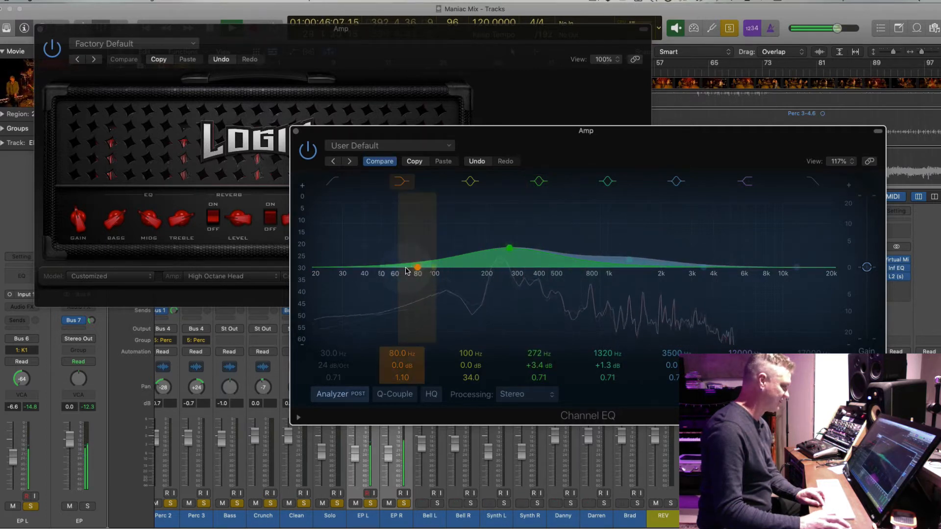
Reshape the amp EQ with a 65.5 Hz low cut, +2.8 dB at 188 Hz and about -1.7 dB at 1020 Hz, and close both plug-in windows.
click(350, 268)
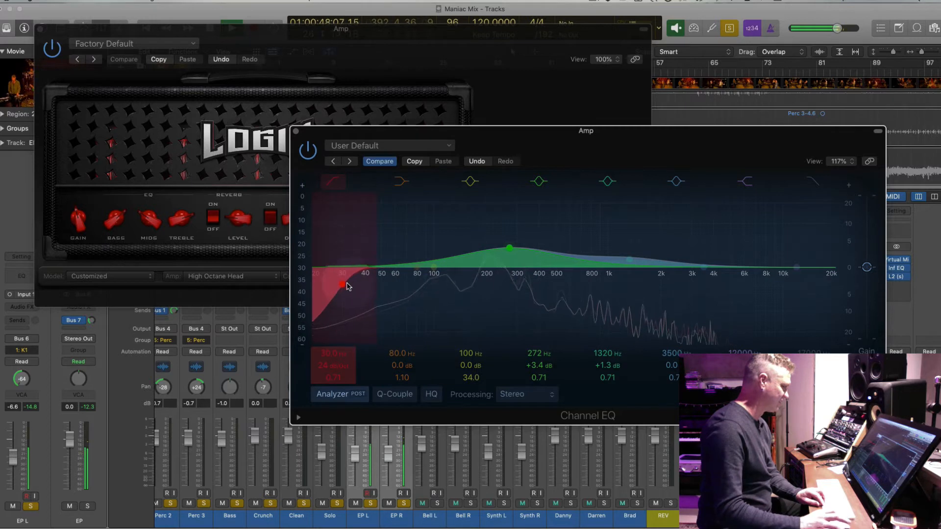
drag(375, 292, 403, 275)
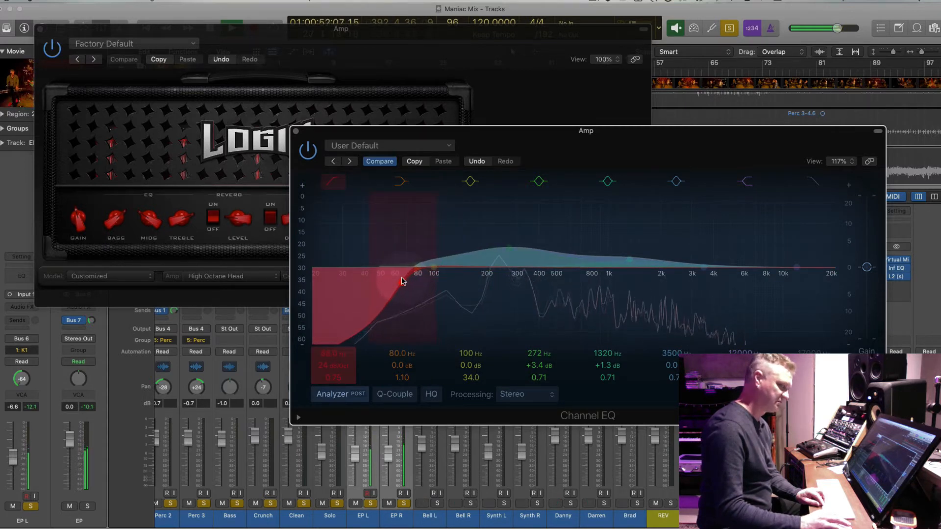
drag(509, 248, 481, 251)
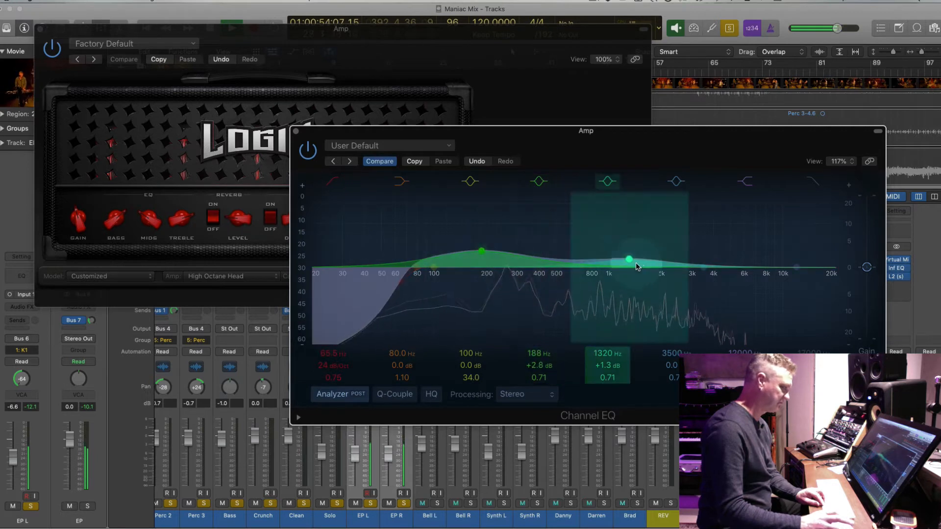
drag(631, 261, 611, 267)
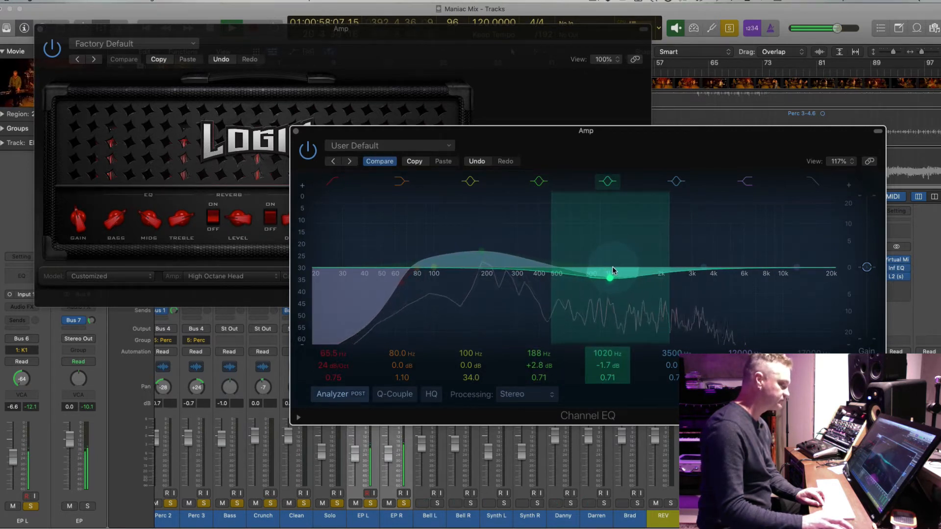
click(295, 131)
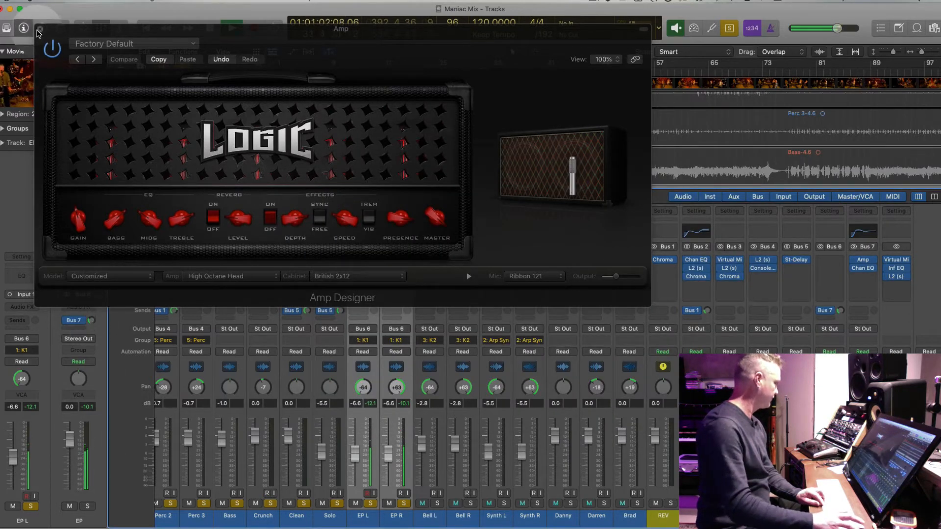
click(41, 31)
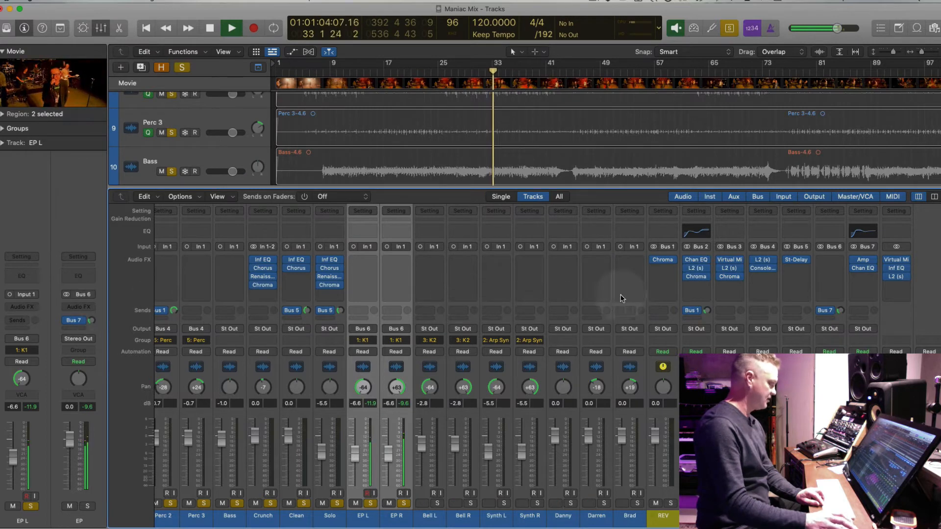
Stop playback and turn off solo mode for the selected EP tracks.
key(super+Left)
key(super+Left)
key(super+Up)
key(super+Up)
key(super+Up)
key(super+Up)
key(super+Up)
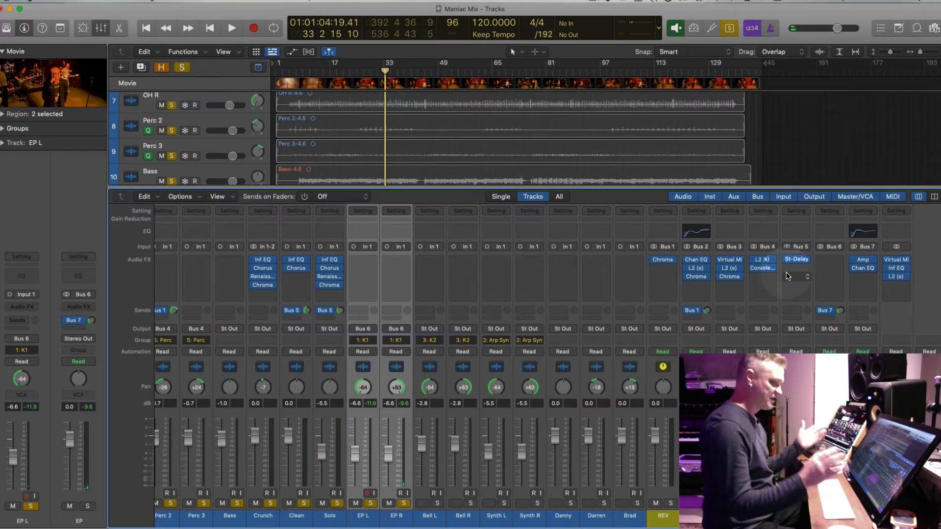
key(ctrl+s)
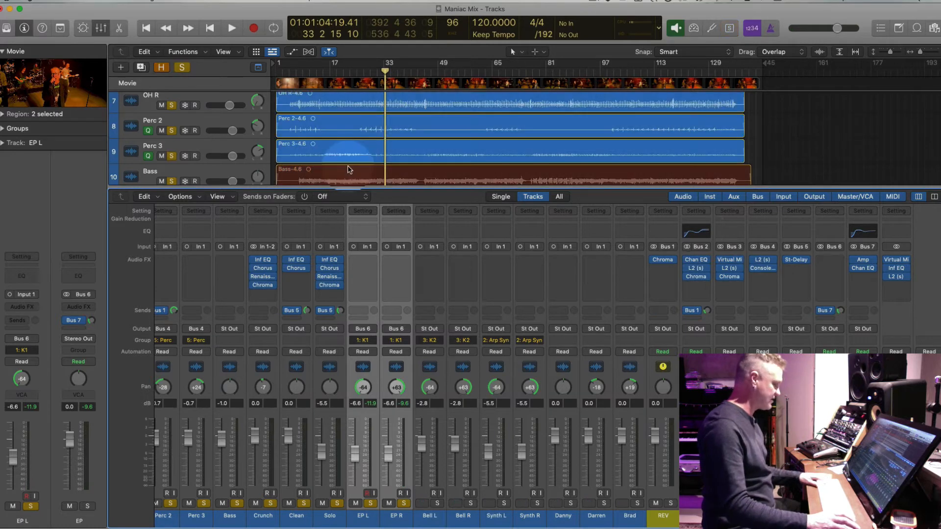
Play the mix from bar 13 to hear the amped EP tracks with the drums, bass and guitars, and stop playback.
key(space)
scroll(365, 165, down, 5)
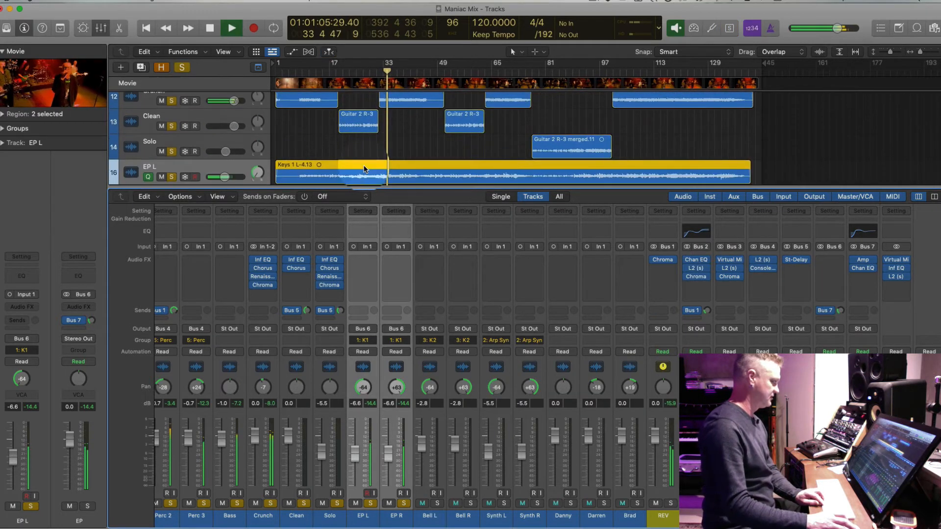
click(315, 77)
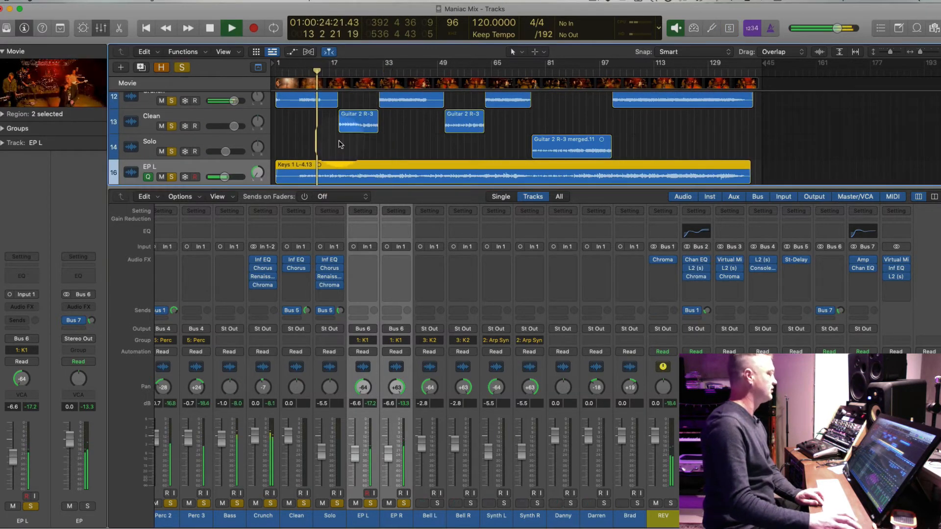
key(super+Right)
key(super+Right)
key(super+Up)
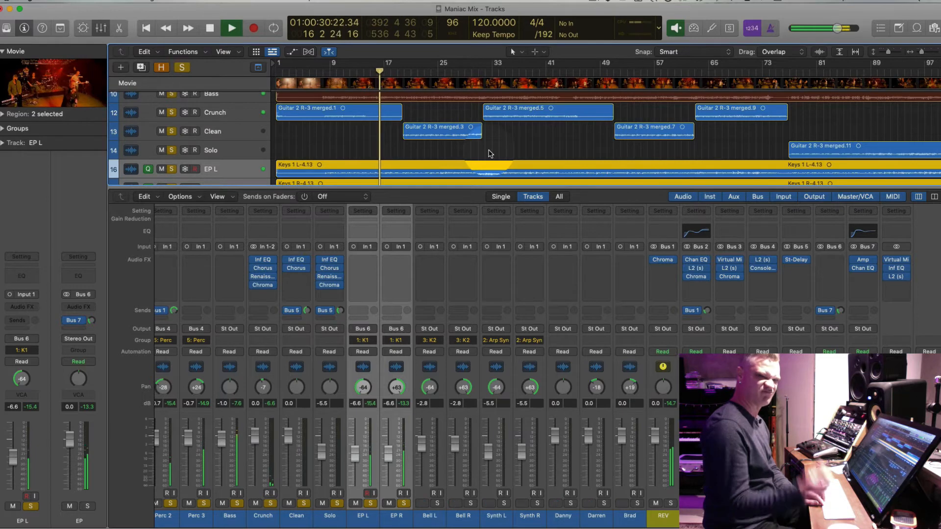
key(space)
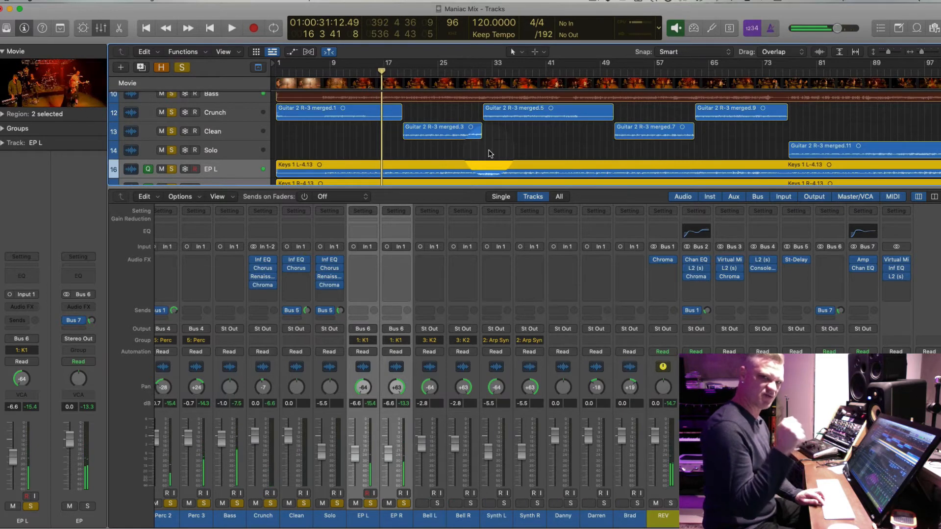
Select the Bell L track and solo the grouped bell tracks.
scroll(353, 146, down, 5)
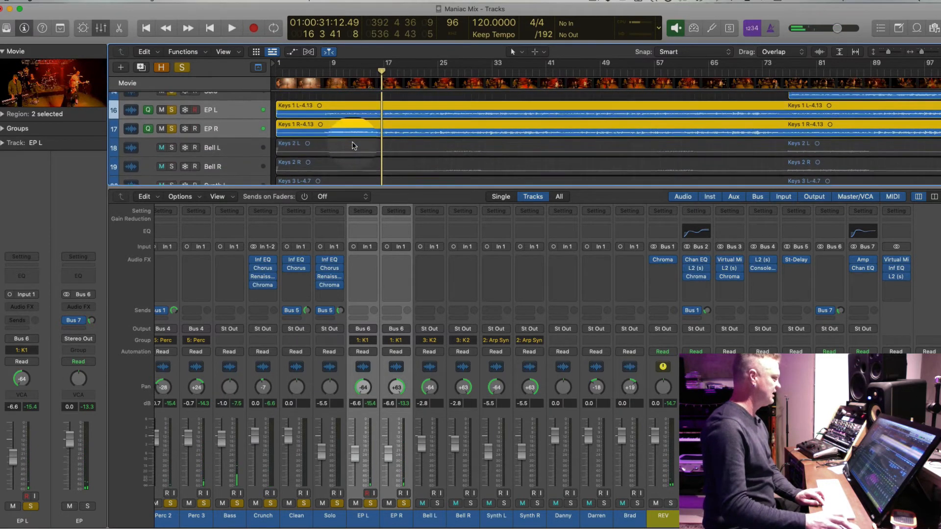
click(236, 116)
key(super+Down)
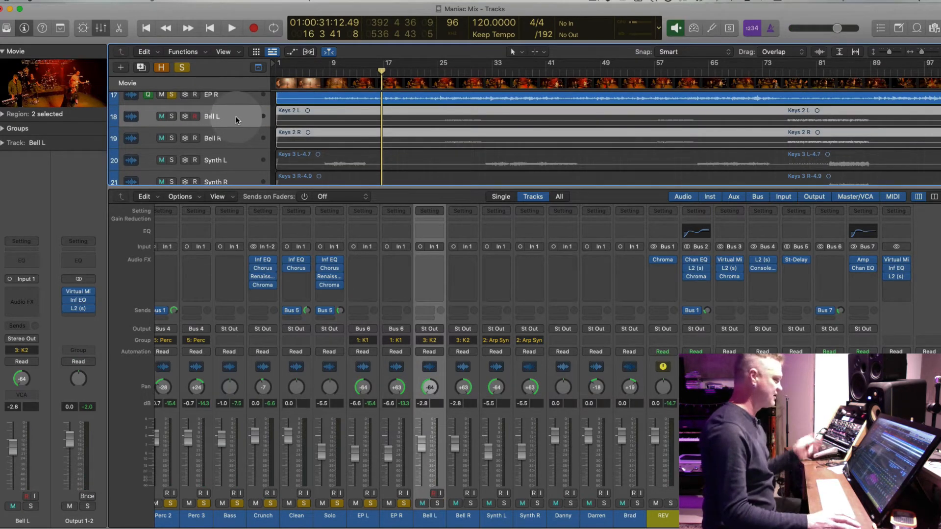
click(171, 116)
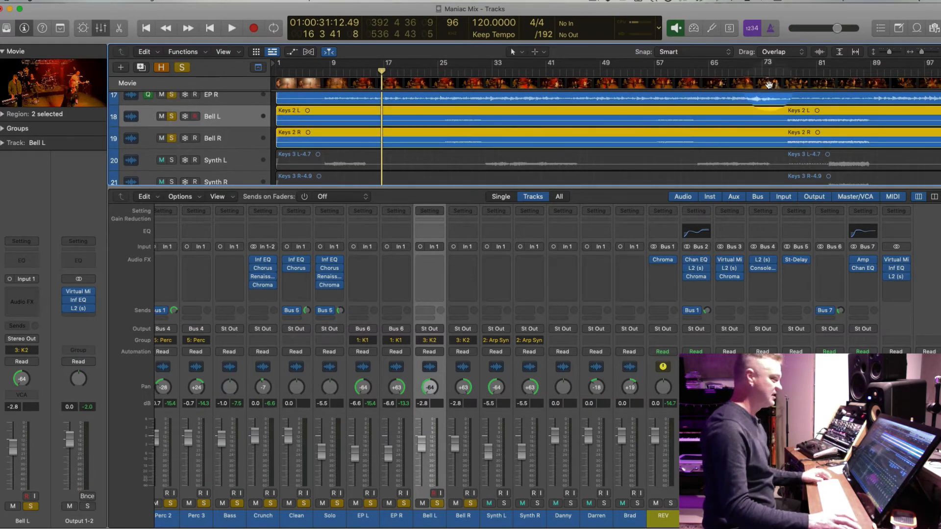
Listen to the isolated bell tracks from around bar 57 twice, stopping after each pass.
click(660, 75)
key(space)
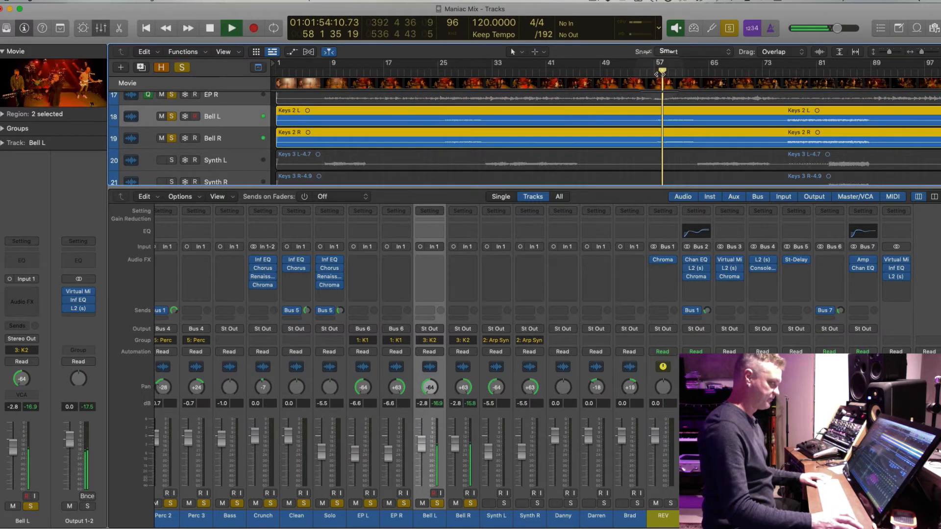
key(super+Down)
key(space)
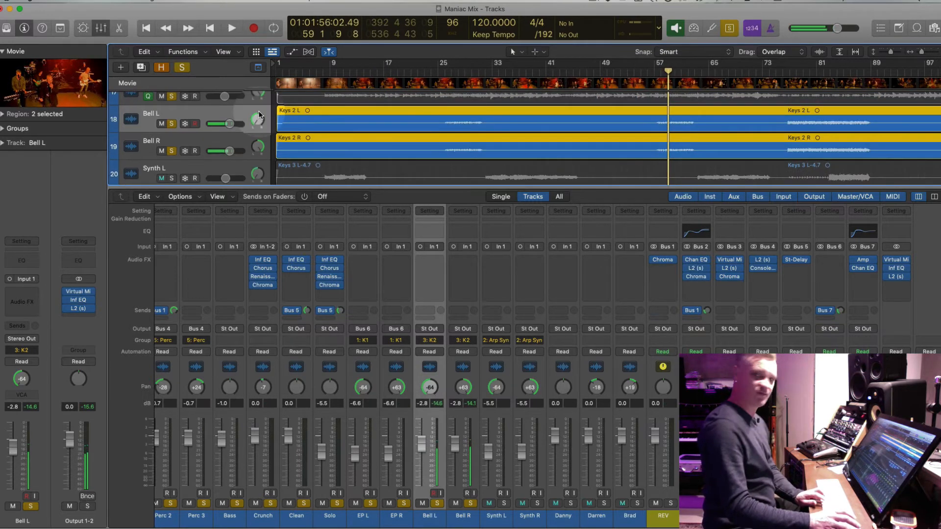
key(comma)
key(comma)
key(space)
key(super+Down)
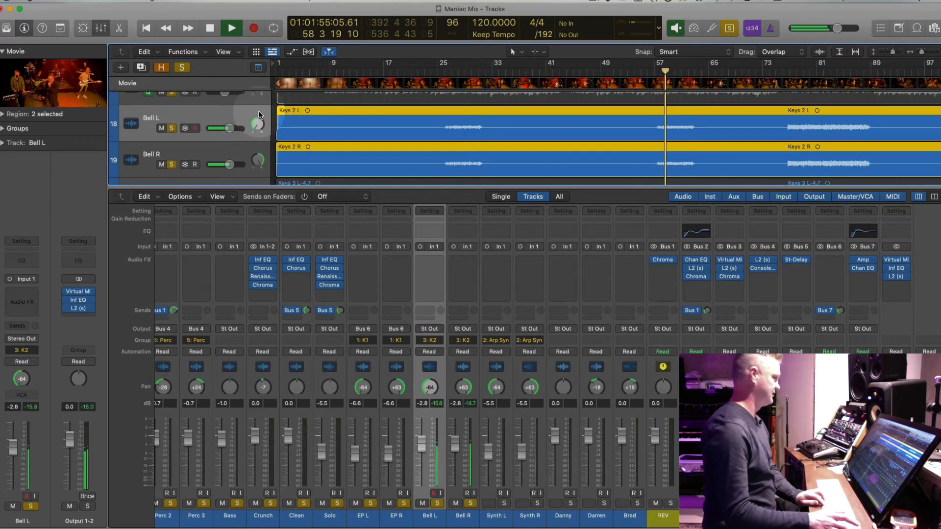
key(space)
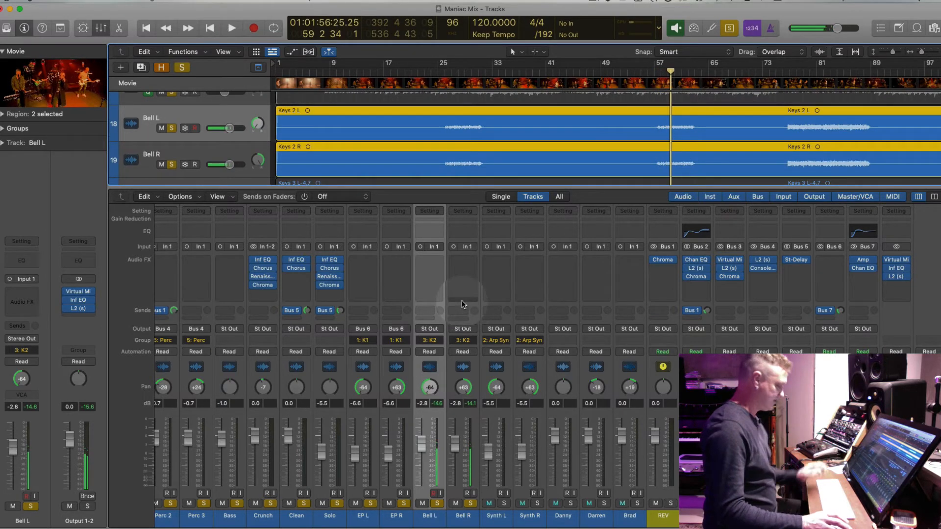
Select the Bell L and Bell R channels together and route their outputs to Bus 8.
shift+click(451, 411)
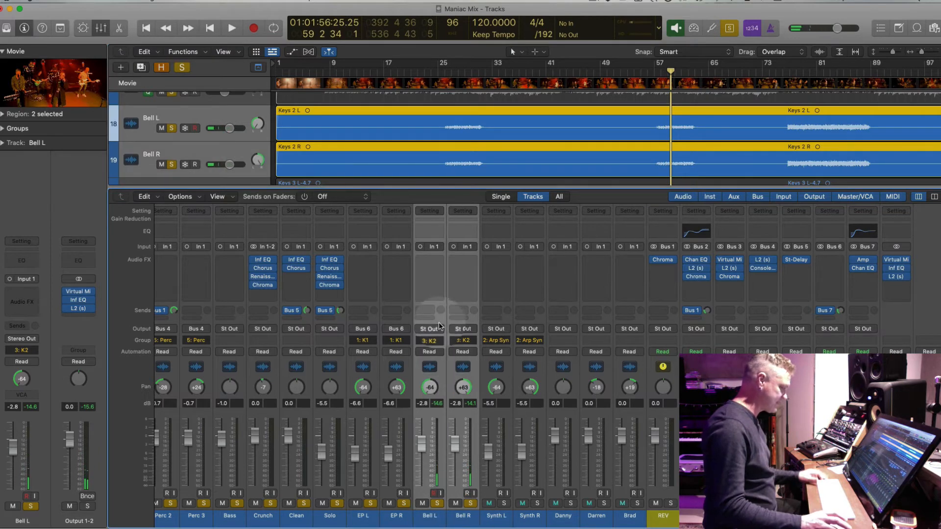
click(430, 329)
mouse_move(447, 356)
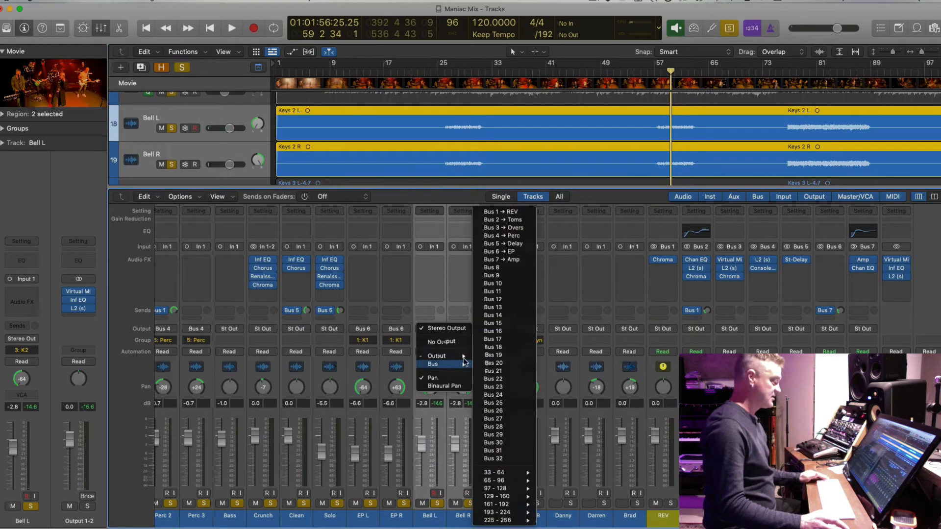
click(495, 273)
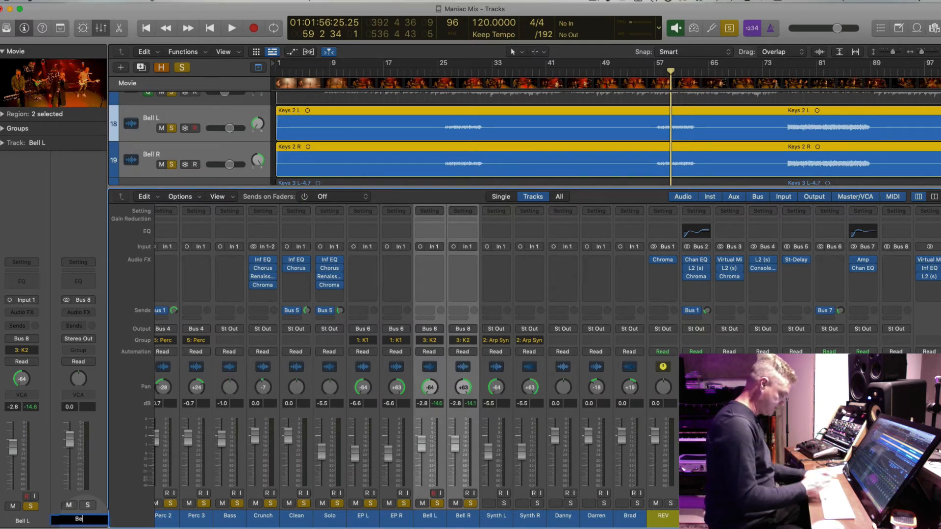
Insert a Channel EQ on the Bells bus, with a low shelf cut of about 20.1 dB at 56 Hz and a 6 dB boost near 7100 Hz.
click(77, 283)
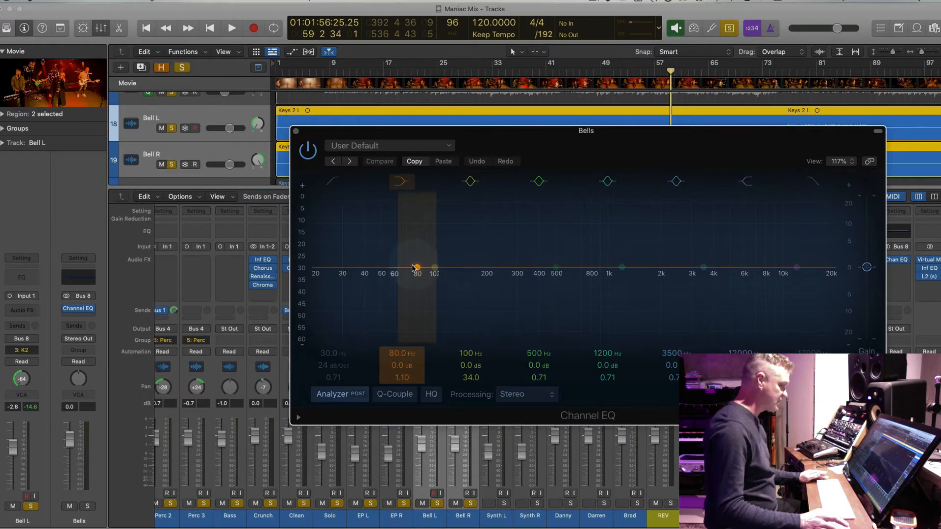
drag(413, 268, 388, 329)
key(space)
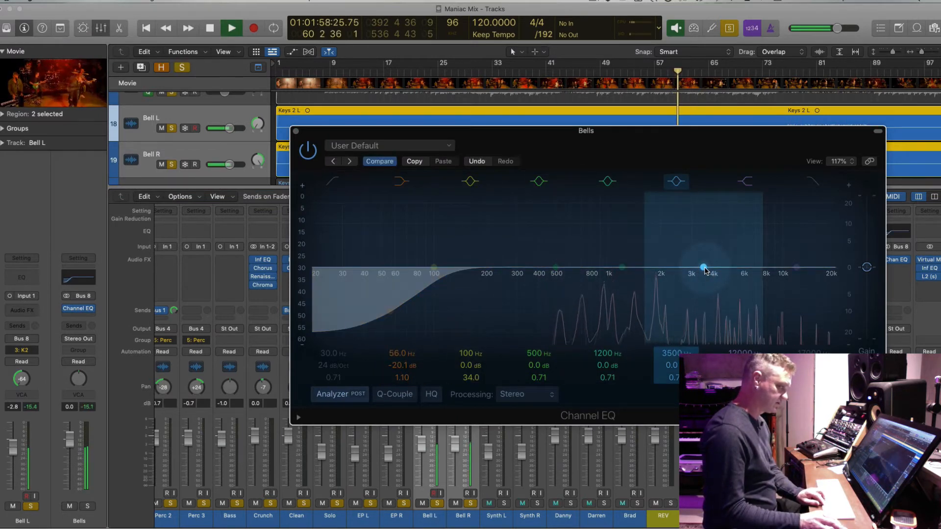
drag(705, 268, 759, 251)
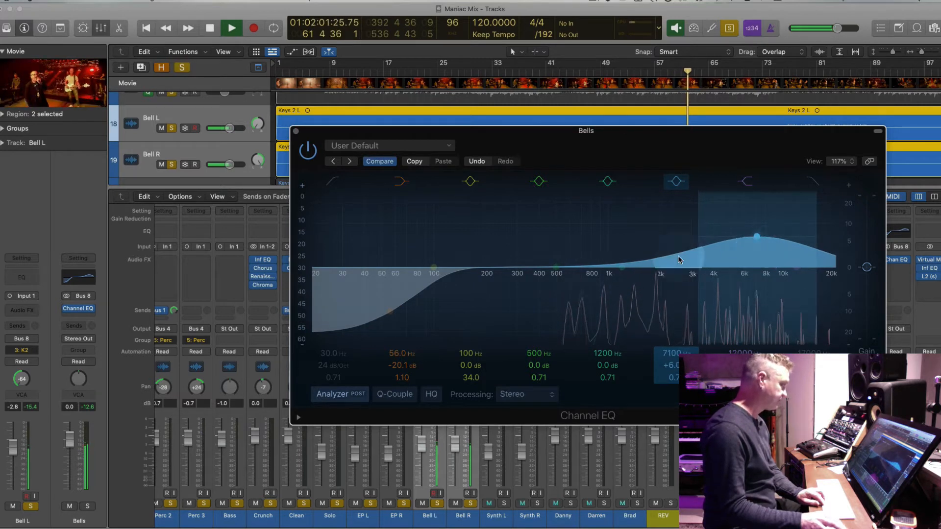
Add a ChromaVerb after the EQ on the Bells bus and set its decay to 3.50 s while auditioning the bells.
click(90, 318)
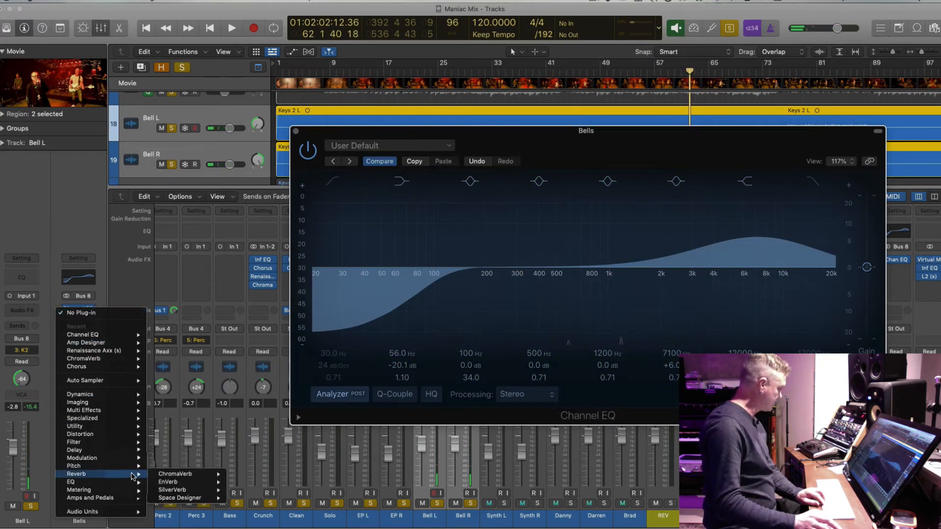
click(247, 474)
key(space)
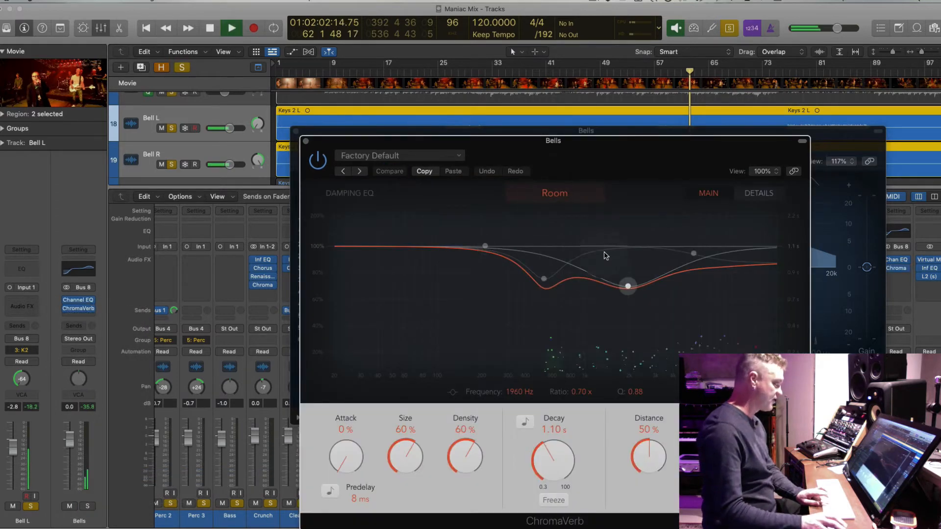
click(386, 156)
click(557, 145)
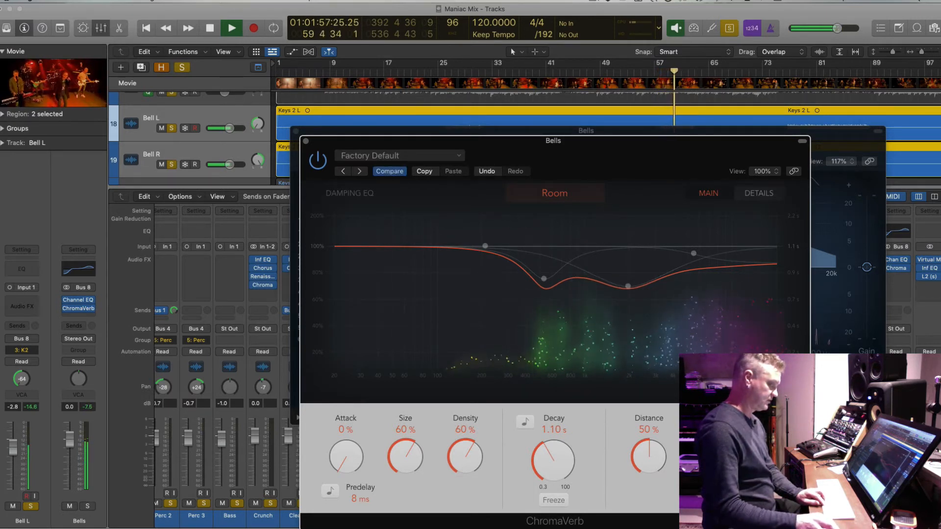
mouse_move(554, 459)
mouse_down()
mouse_move(553, 426)
mouse_move(552, 461)
mouse_up()
drag(552, 474, 552, 484)
key(space)
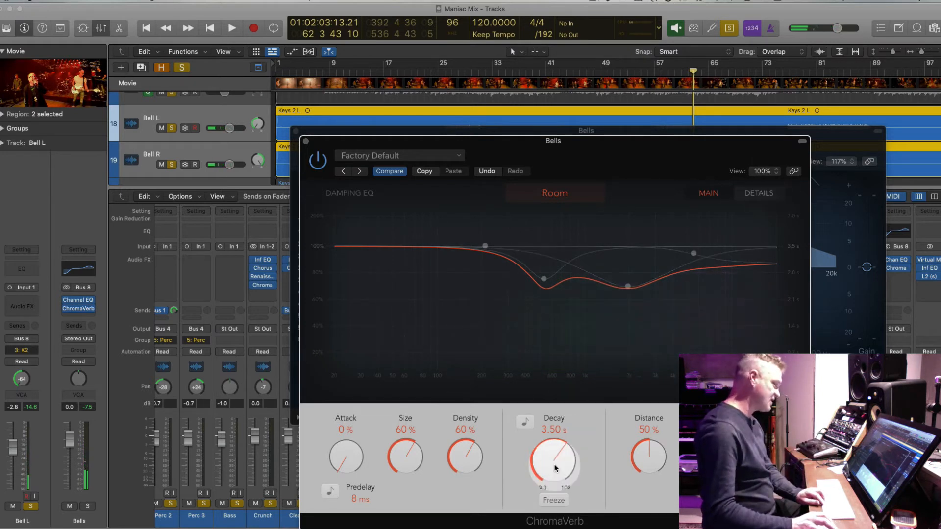
Cut the Bells ChromaVerb's output EQ by about 3.5 dB at 2650 Hz while auditioning, and close both plug-in windows.
click(761, 195)
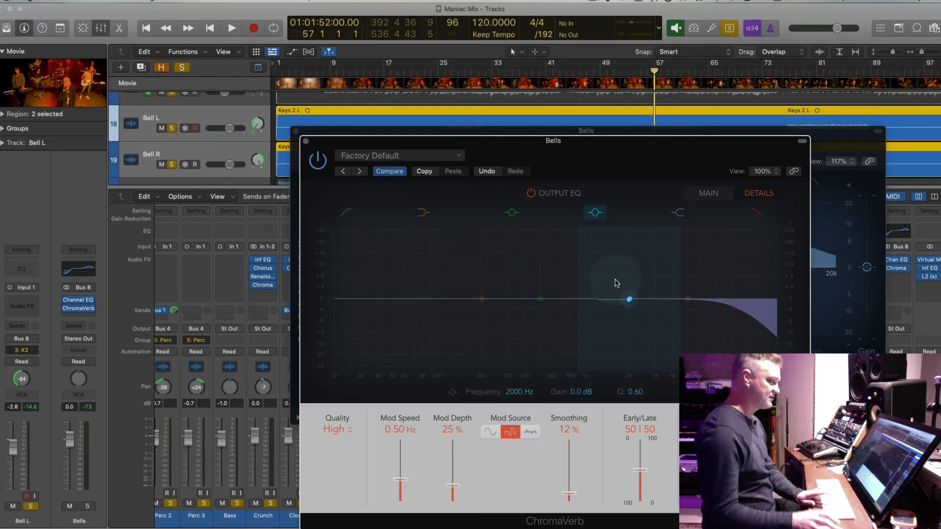
double_click(786, 75)
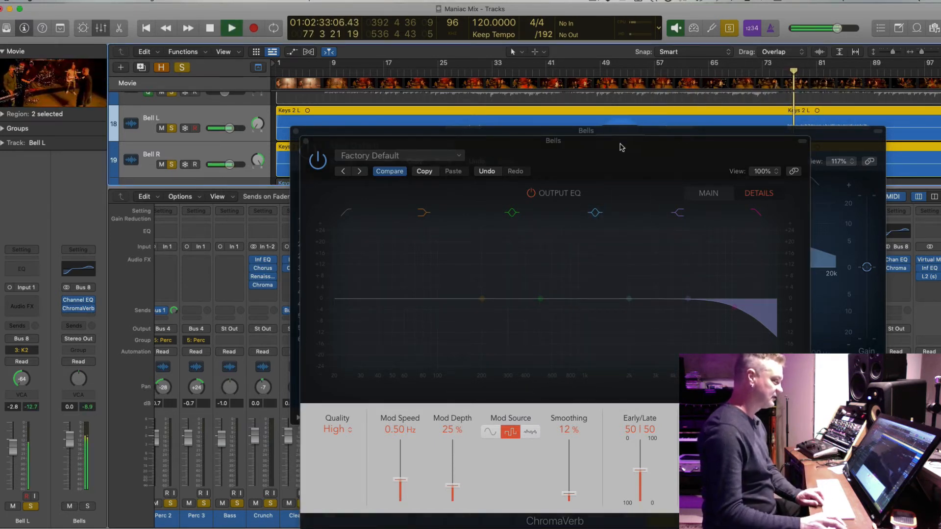
drag(583, 143, 588, 240)
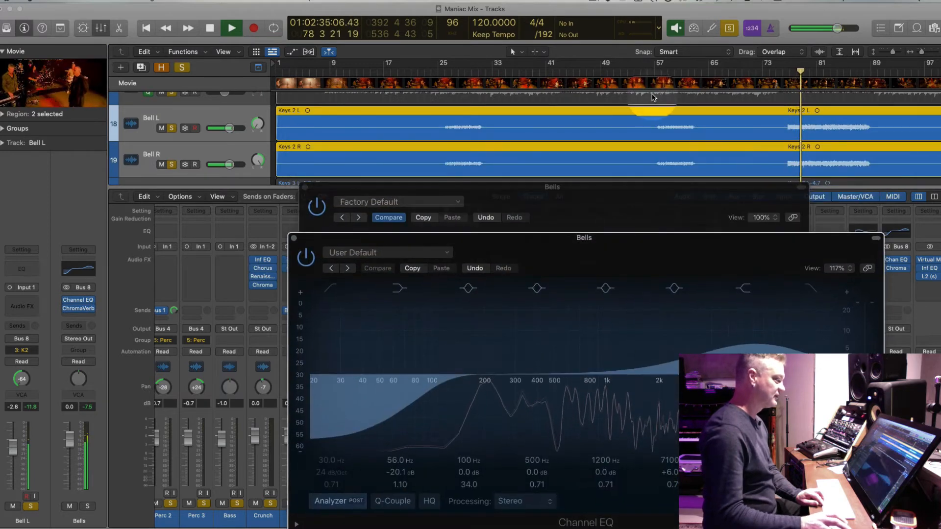
click(661, 70)
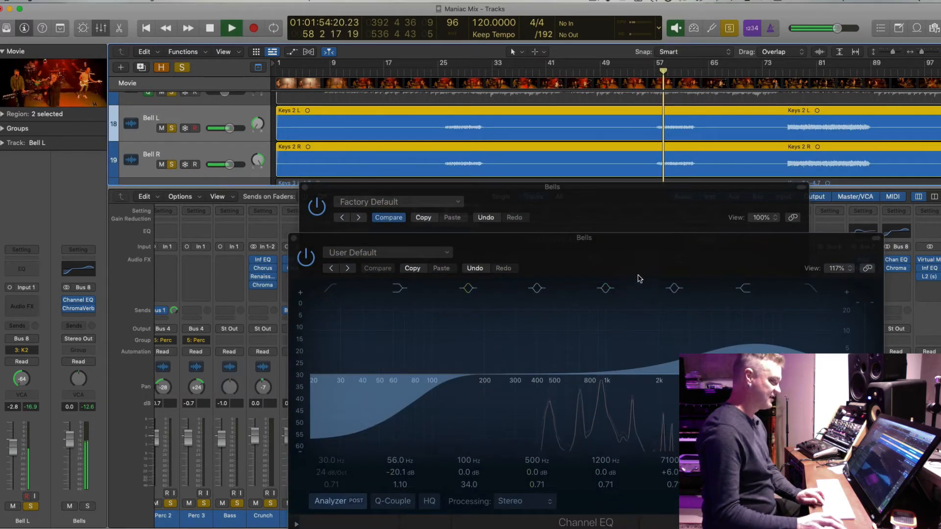
drag(651, 244, 598, 98)
drag(701, 199, 684, 204)
click(245, 96)
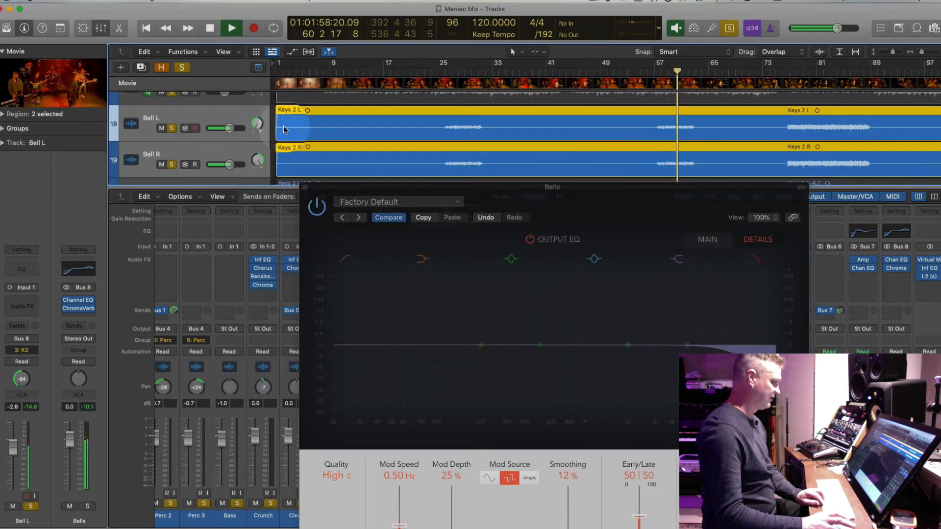
drag(629, 345, 644, 356)
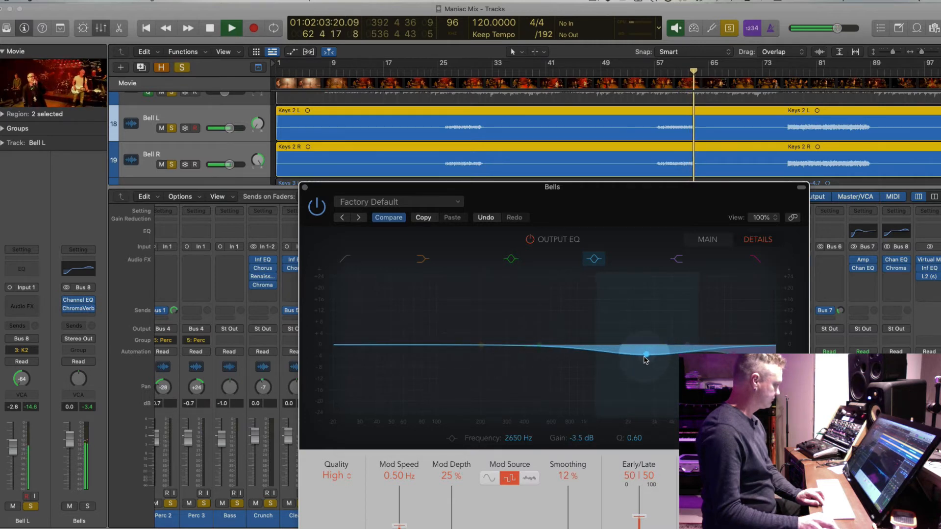
click(305, 186)
Listen to the isolated, processed bells from around bar 77 and stop playback.
click(791, 74)
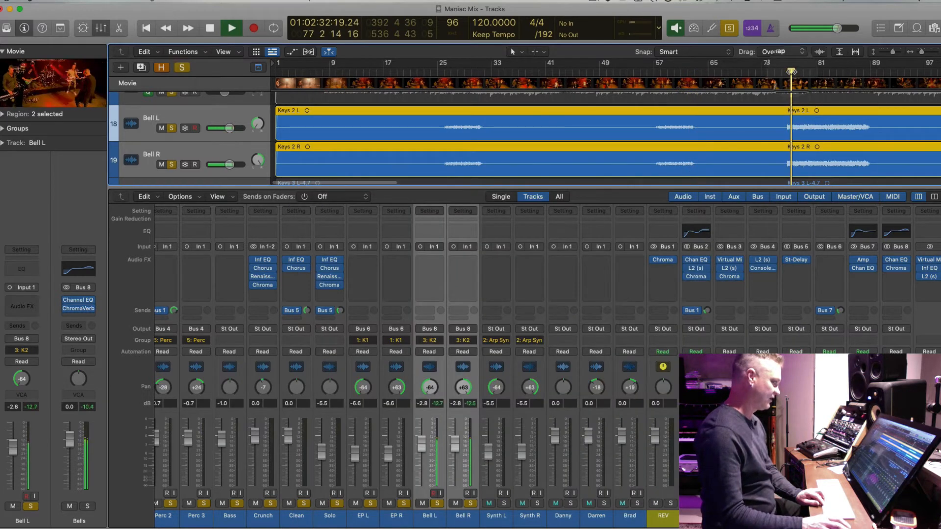
key(super+Left)
key(super+Left)
key(super+Left)
key(super+Up)
key(super+Up)
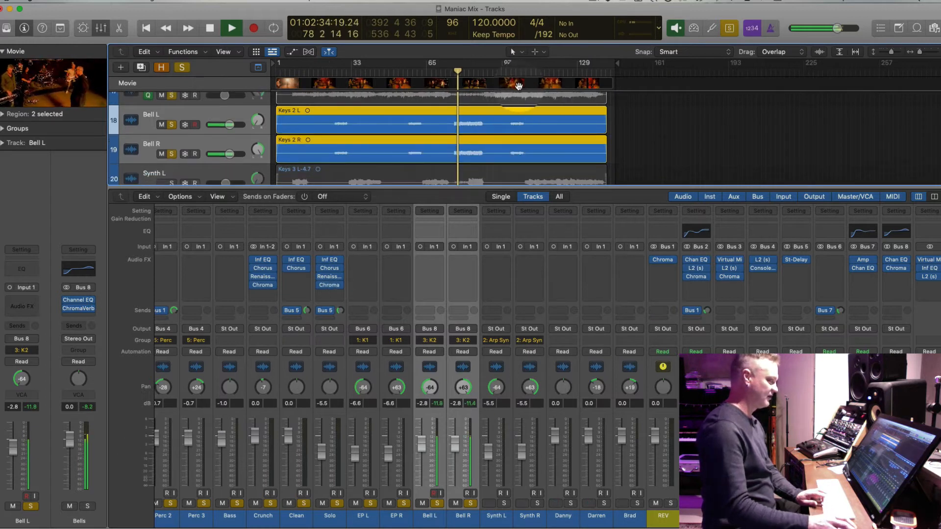
key(space)
Play the mix from bar 26 and lower the grouped Bell L and Bell R faders to -3.5 dB.
scroll(506, 131, down, 4)
scroll(505, 131, up, 2)
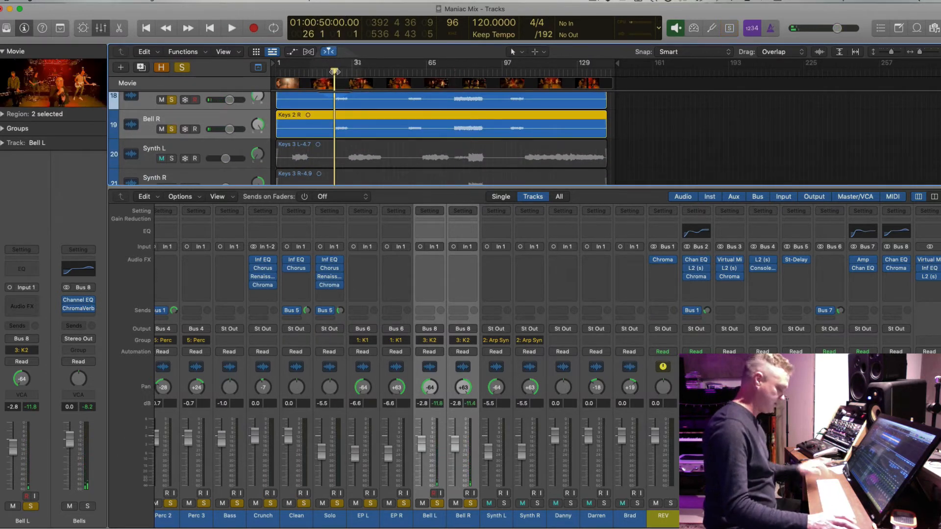
key(space)
key(super+Right)
key(super+Right)
key(super+Right)
key(super+Right)
key(super+Right)
key(super+Right)
key(super+Down)
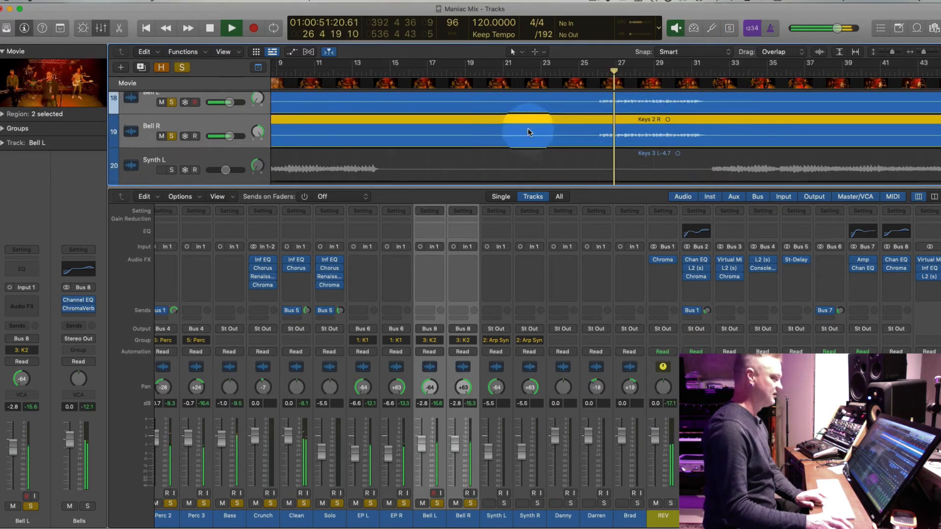
key(super+Down)
key(super+Down)
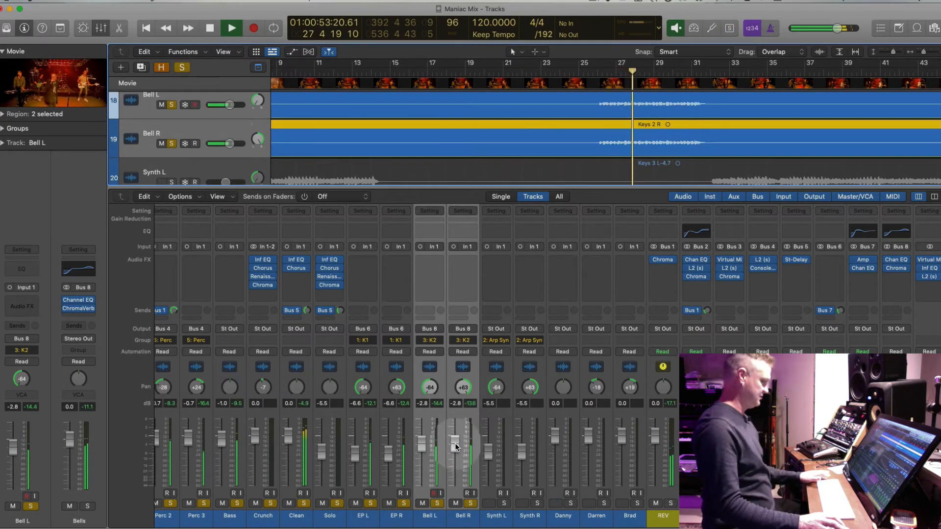
drag(456, 447, 456, 448)
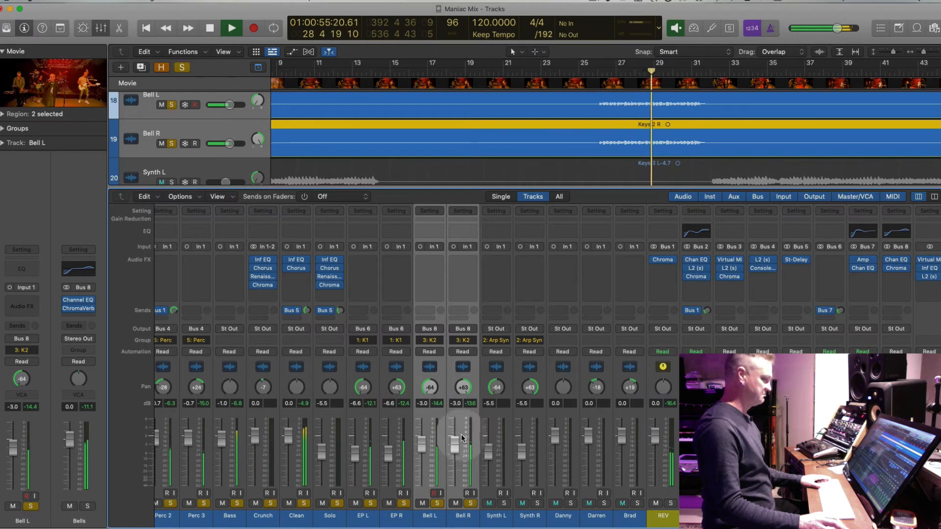
drag(461, 418, 460, 421)
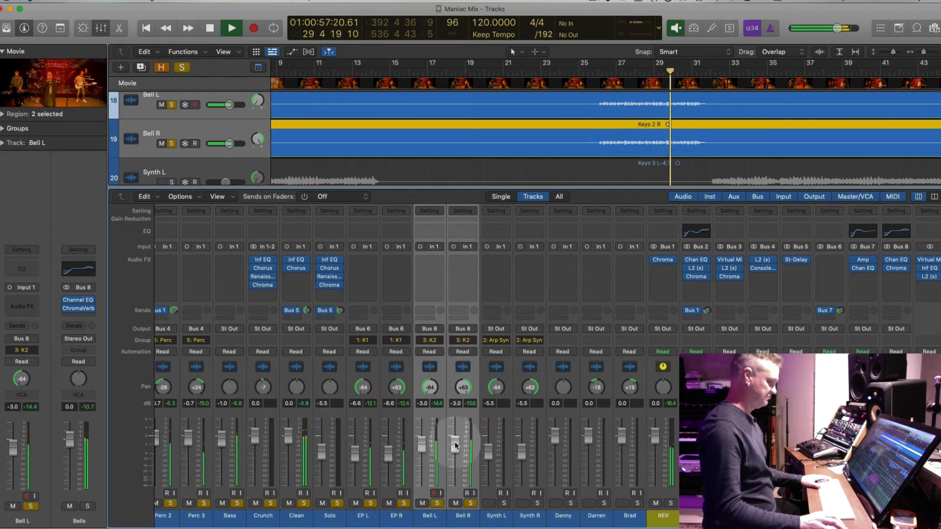
Listen to the rebalanced bells in the mix through the end of their phrase near bar 31, and stop playback around bar 34.
scroll(623, 108, down, 1)
scroll(622, 109, down, 1)
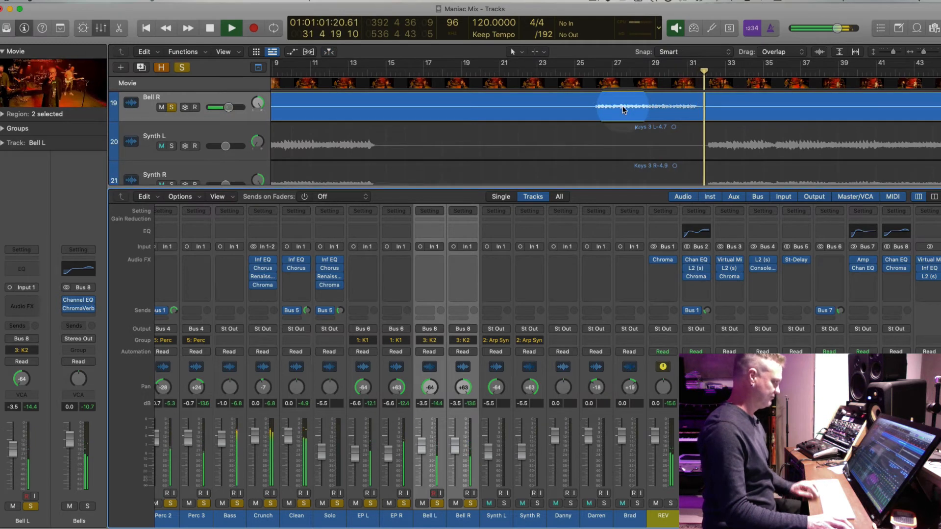
scroll(622, 106, down, 10)
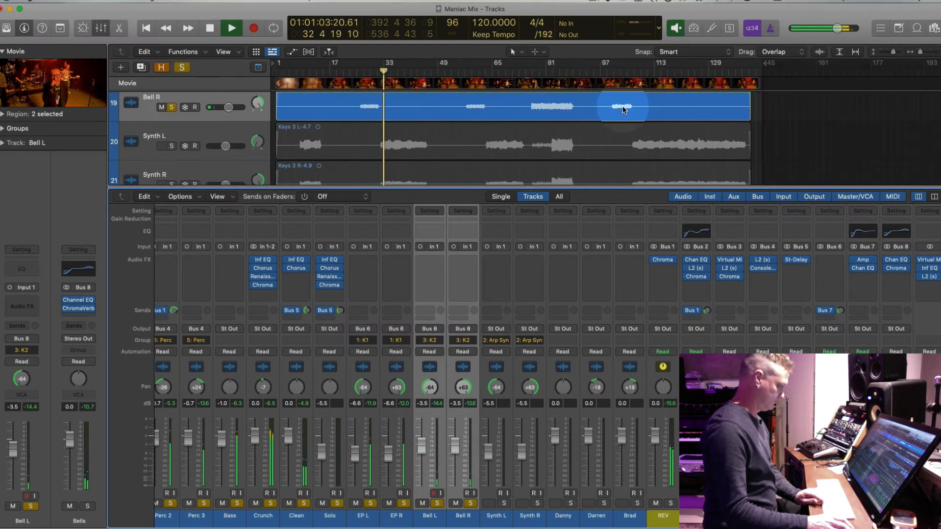
scroll(369, 108, down, 1)
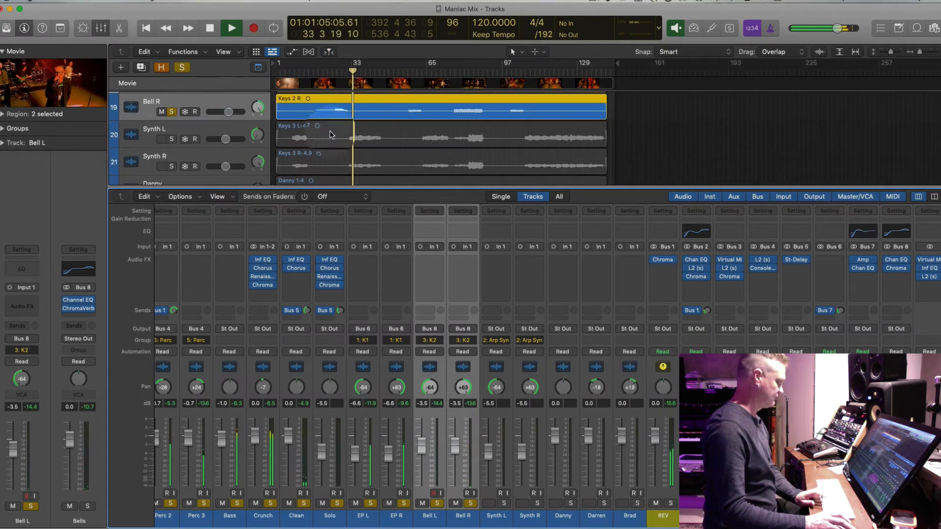
key(space)
Select the Synth L track and solo the grouped synth tracks.
click(191, 125)
key(super+Right)
key(super+Right)
key(super+Right)
key(super+Right)
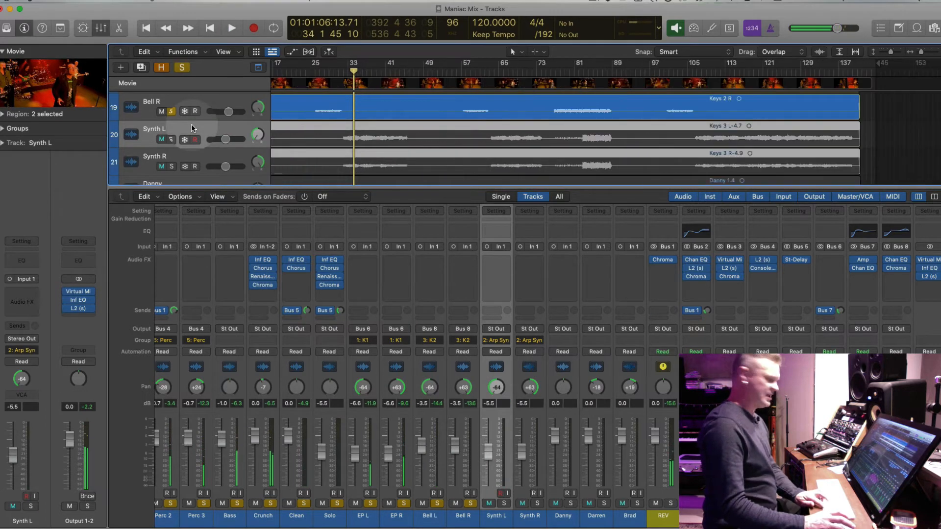
key(super+Down)
key(super+Down)
key(super+Down)
key(super+Left)
key(super+Left)
key(super+Left)
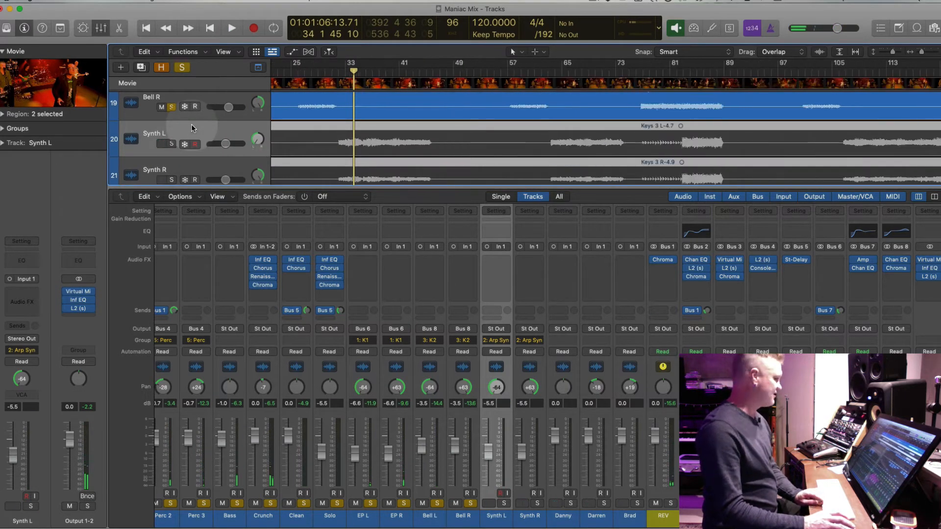
key(super+Up)
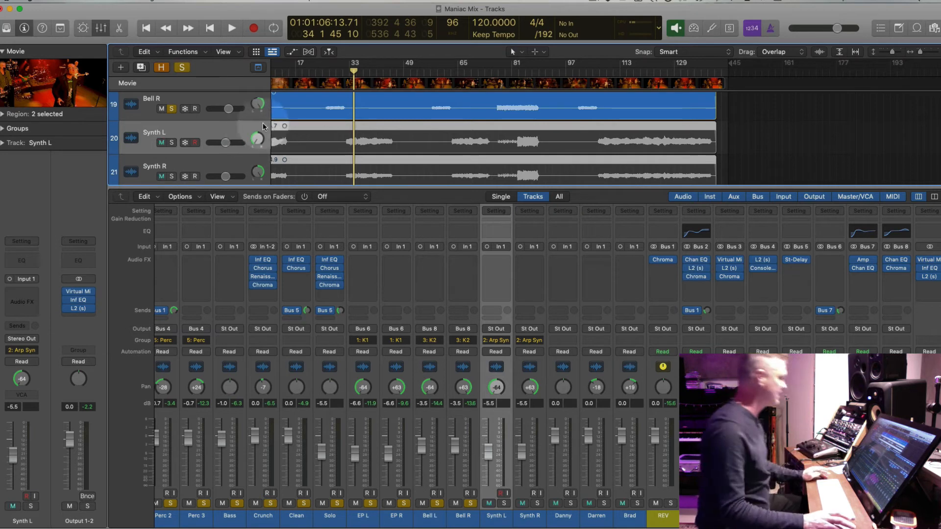
click(173, 143)
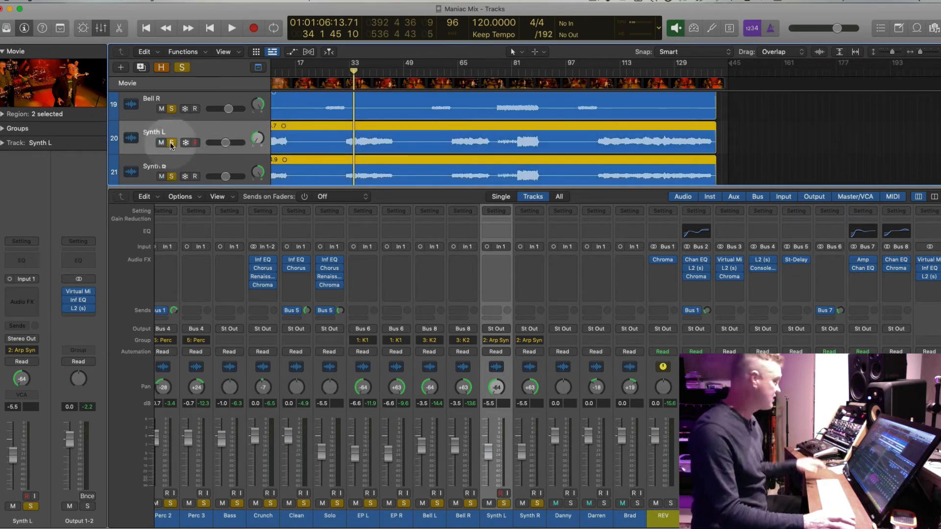
Listen to the isolated synth tracks from around bar 34 and stop playback.
key(space)
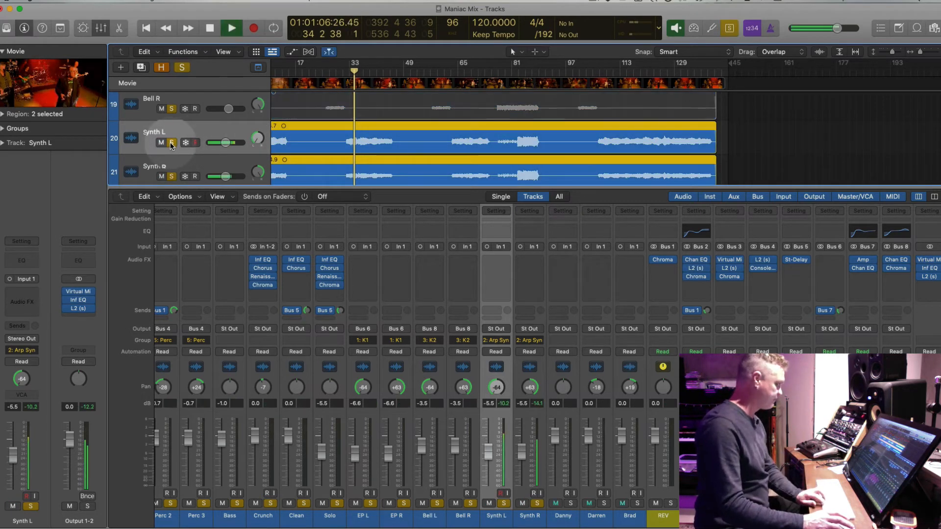
key(super+Right)
key(super+Right)
key(super+Right)
key(super+Up)
key(super+Up)
key(super+Up)
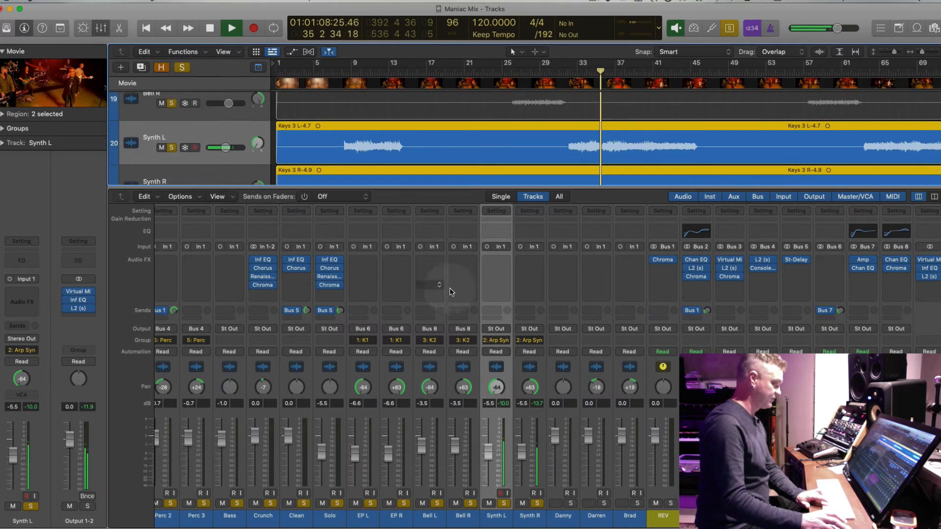
key(space)
Route the outputs of the Synth L and Synth R channels together to Bus 9 and name the bus channel Synth.
shift+click(530, 515)
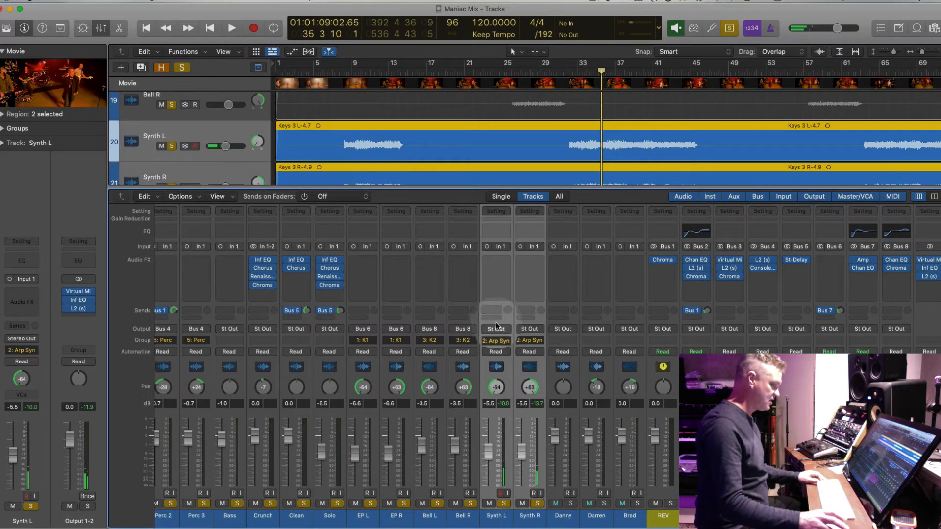
click(496, 328)
mouse_move(499, 365)
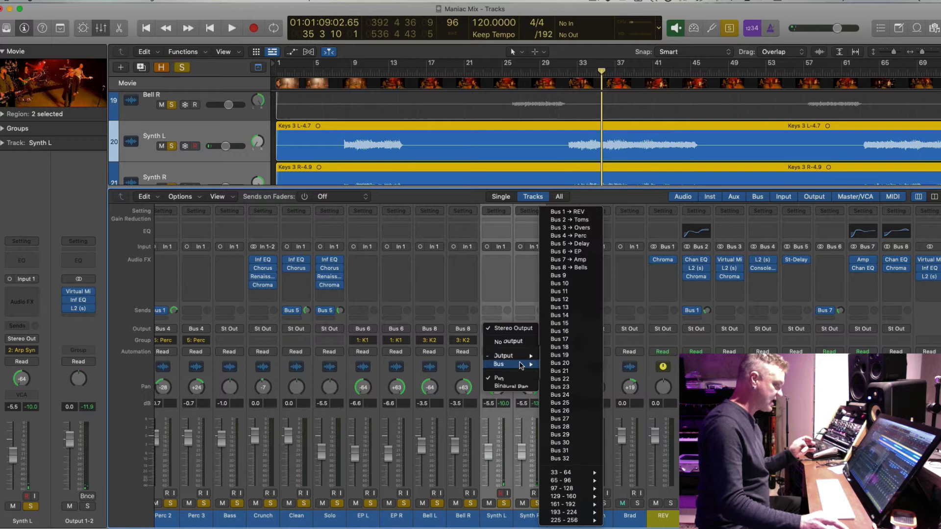
click(564, 280)
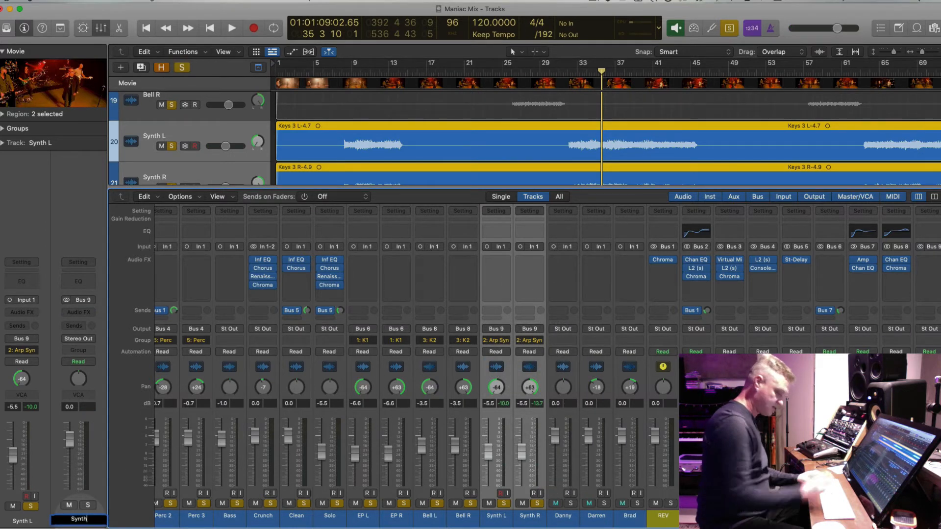
Insert a Channel EQ on the Synth bus and, while playing the synths, boost about 5.3 dB around 3460 Hz.
click(78, 277)
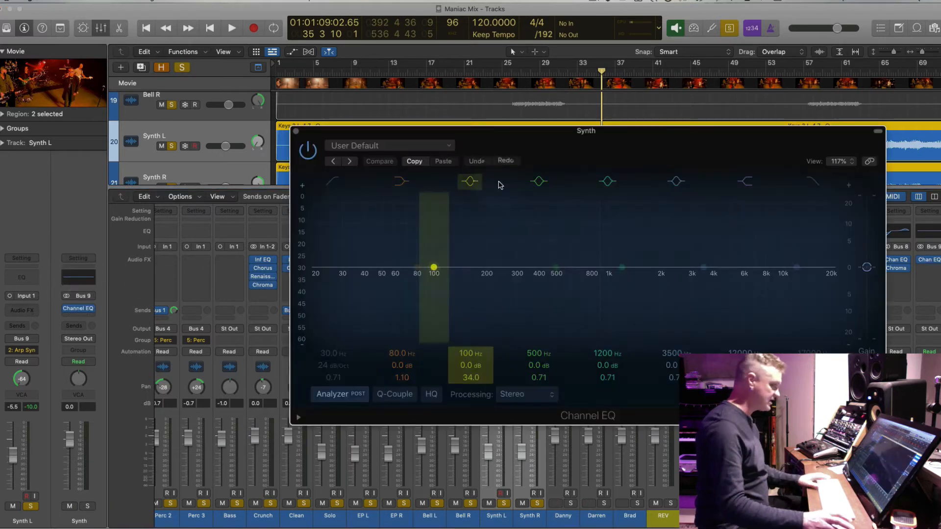
key(space)
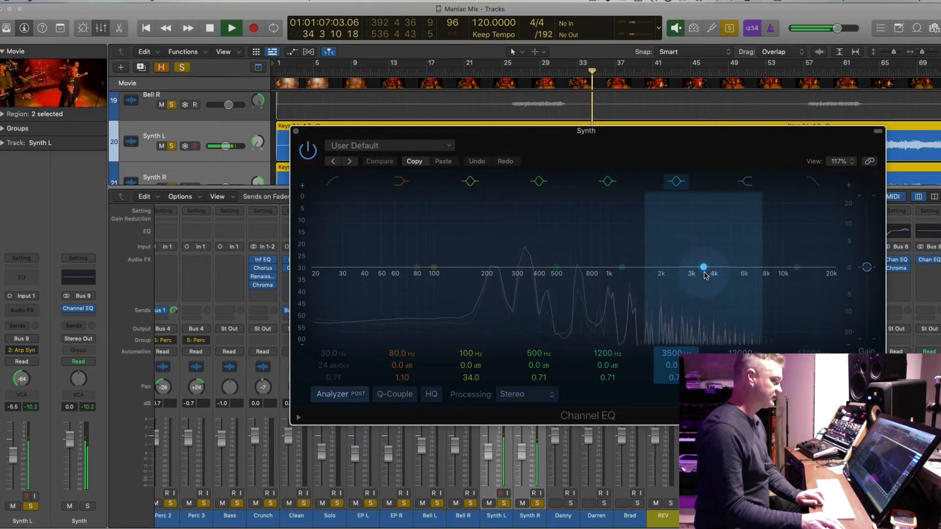
drag(704, 269, 702, 242)
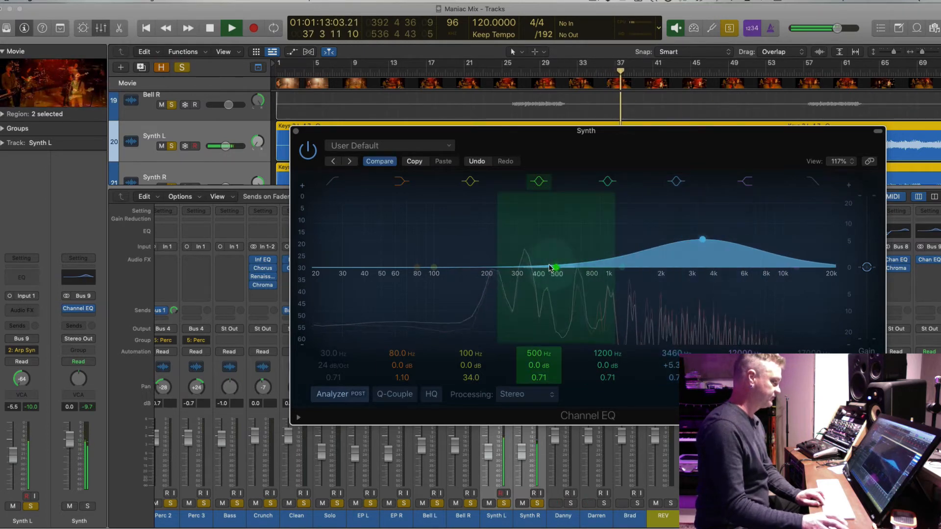
Close the Synth bus EQ, add a send from the Synth bus to the Bus 5 delay, and raise its level during playback.
click(295, 131)
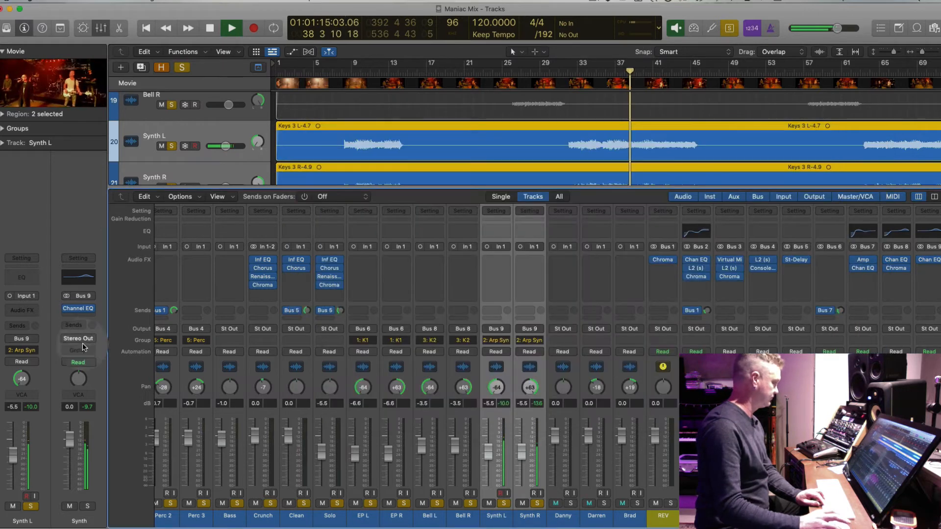
key(space)
click(82, 329)
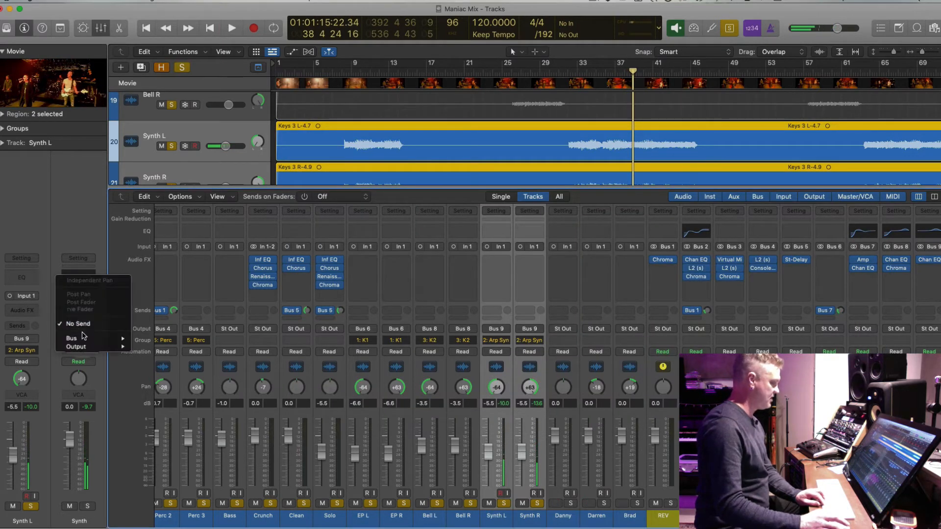
mouse_move(82, 338)
click(175, 243)
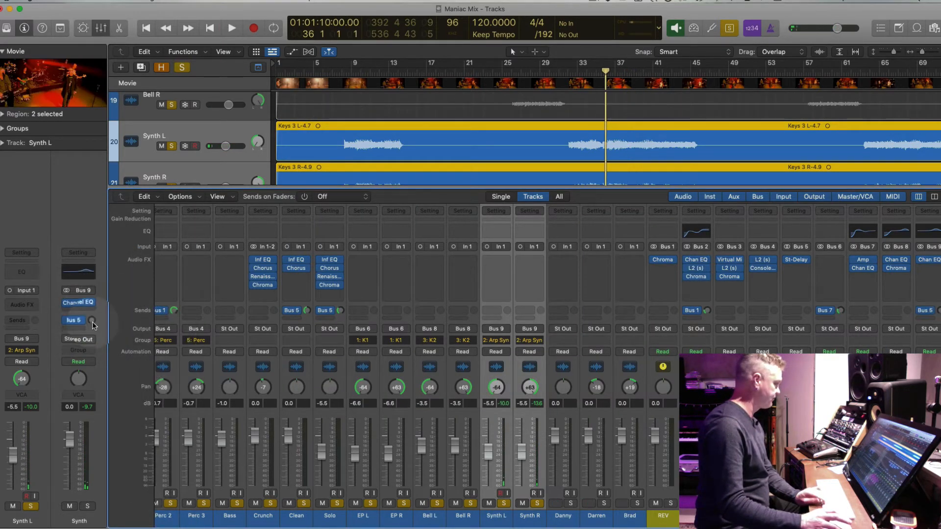
key(space)
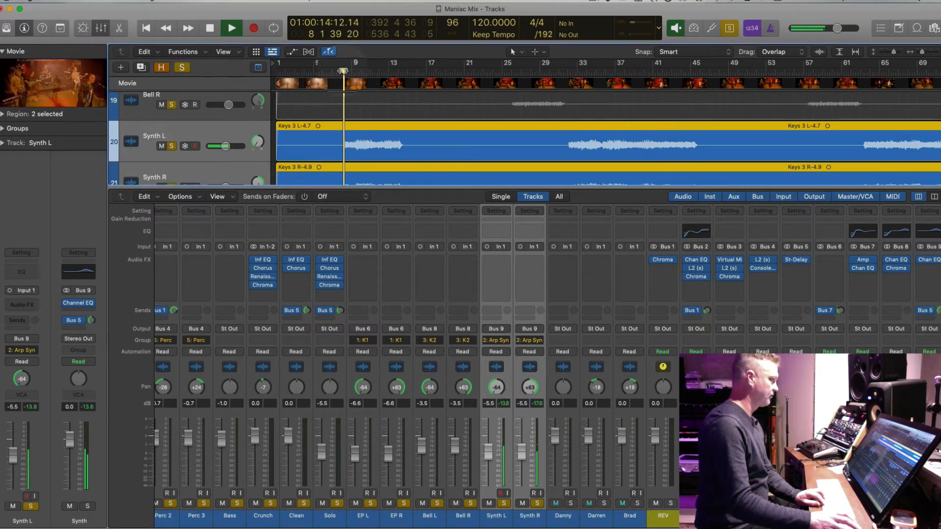
Turn off solo mode, raise the grouped Synth L and Synth R faders to -3.5 dB against the full mix, and stop playback.
key(super+Up)
key(super+Up)
key(super+Up)
key(super+Up)
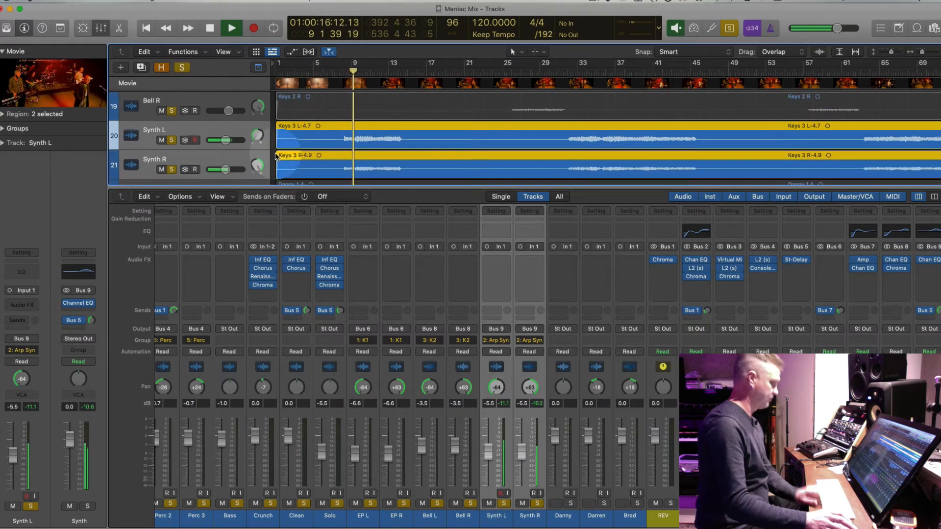
key(ctrl+s)
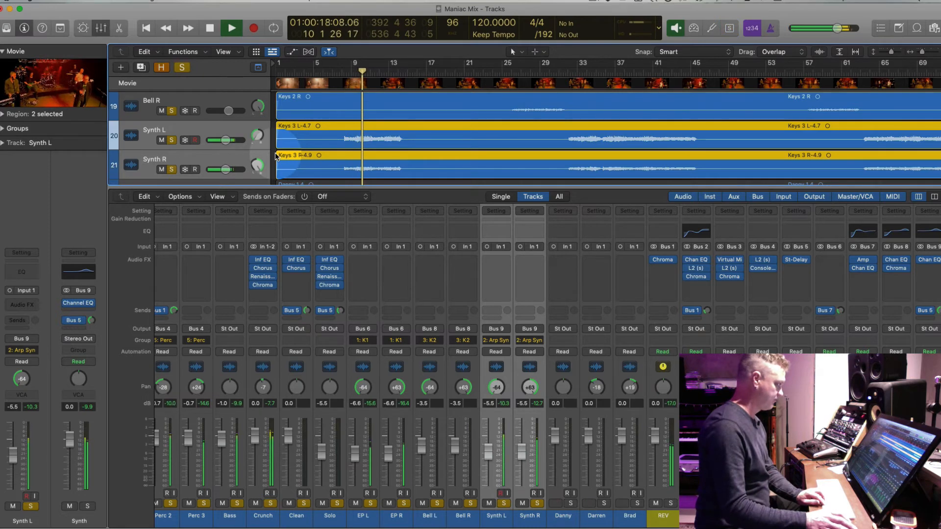
drag(522, 450, 522, 445)
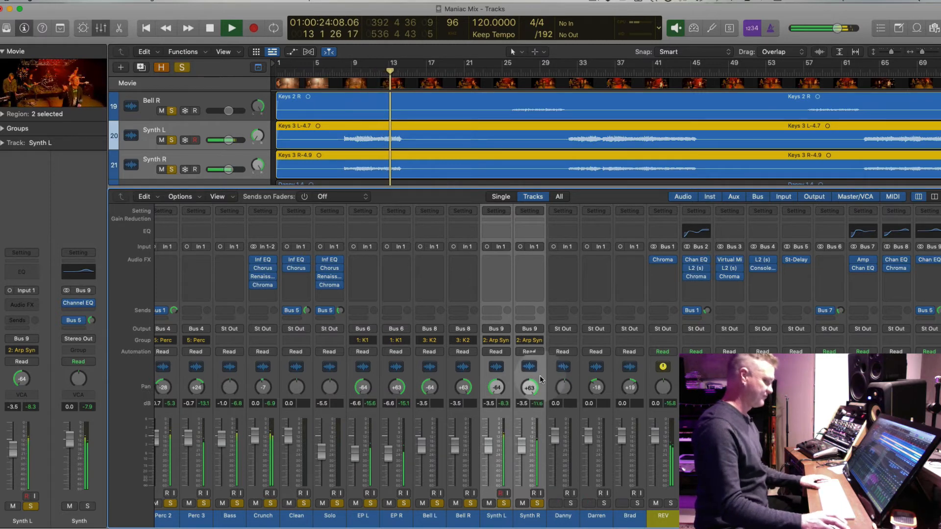
click(451, 145)
scroll(451, 148, down, 3)
key(space)
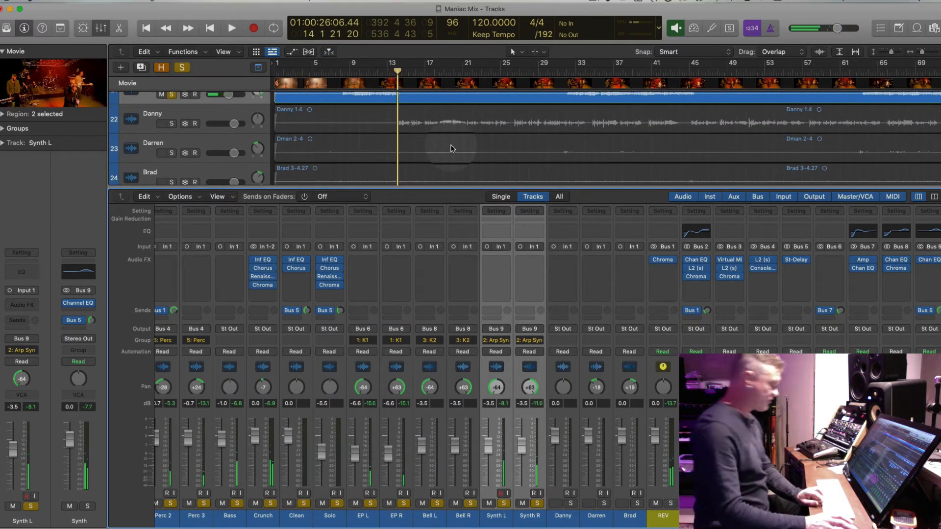
Route the outputs of the two backing vocal channels, tracks 23 and 24, together to Bus 10 and name the bus channel BV.
key(super+Left)
key(super+Left)
key(super+Up)
key(super+Up)
key(super+Up)
key(super+Up)
key(super+Left)
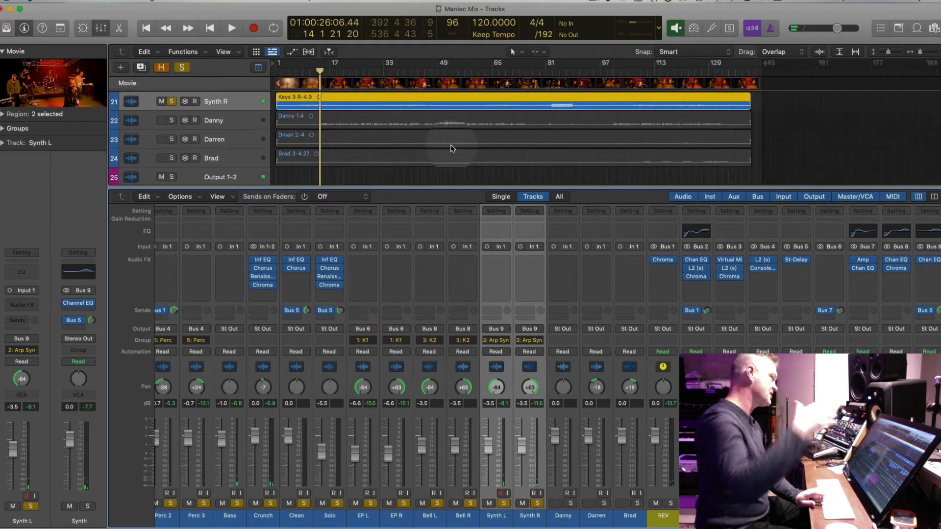
key(super+Left)
key(super+Down)
key(super+Down)
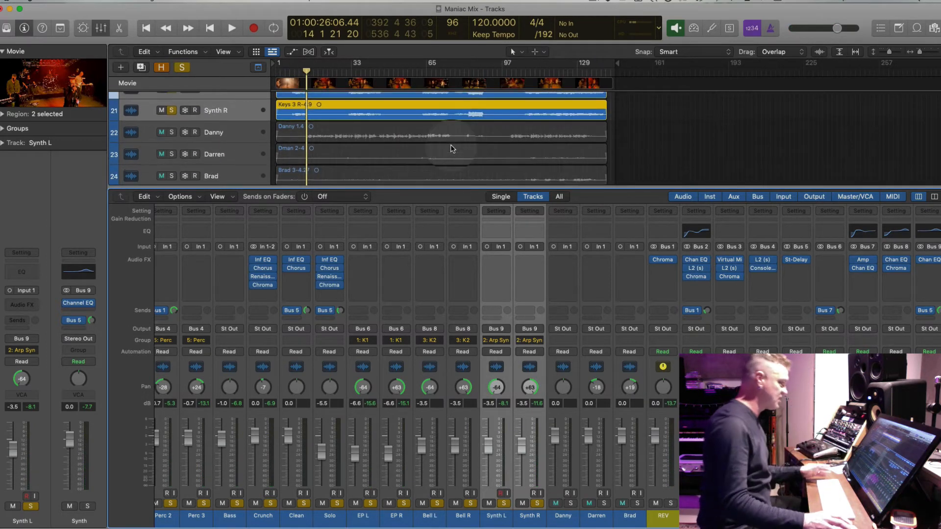
click(225, 132)
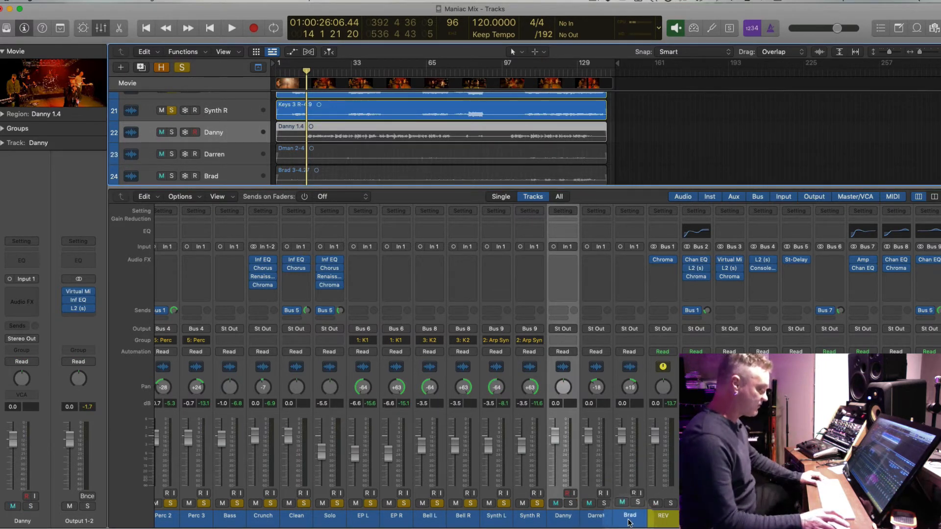
click(600, 518)
shift+click(630, 516)
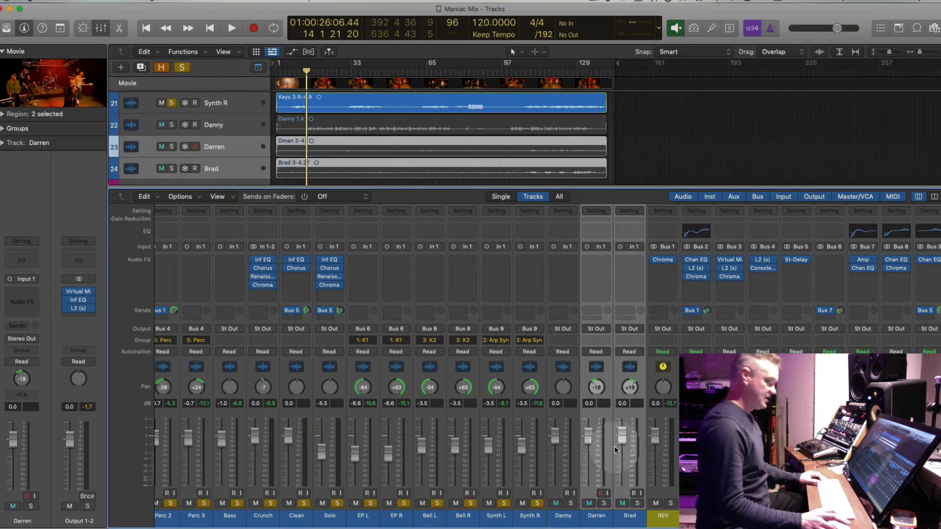
click(596, 329)
mouse_move(602, 364)
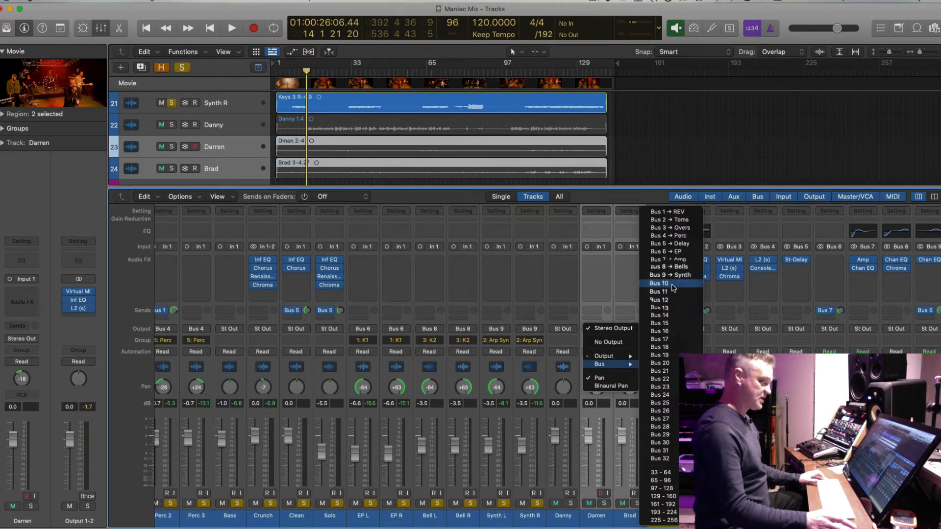
click(659, 282)
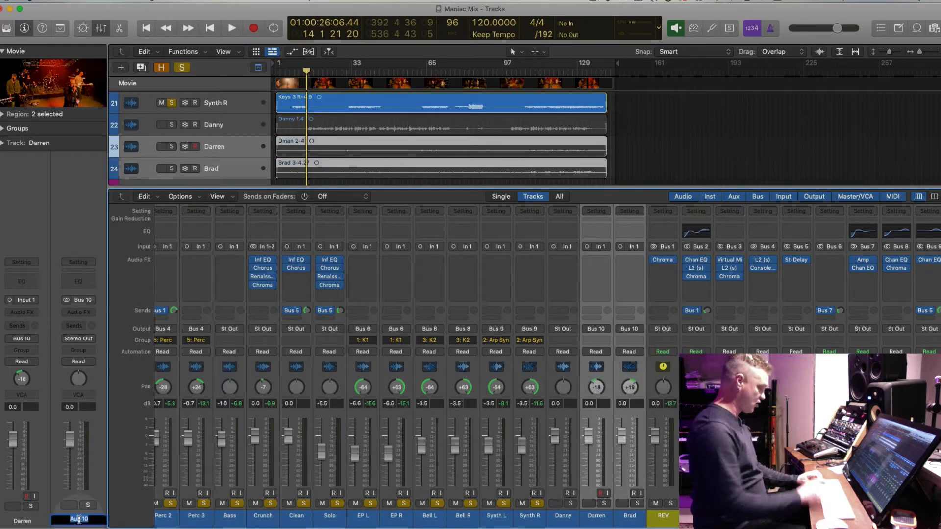
Solo the backing vocal on track 23 and select its region.
click(605, 503)
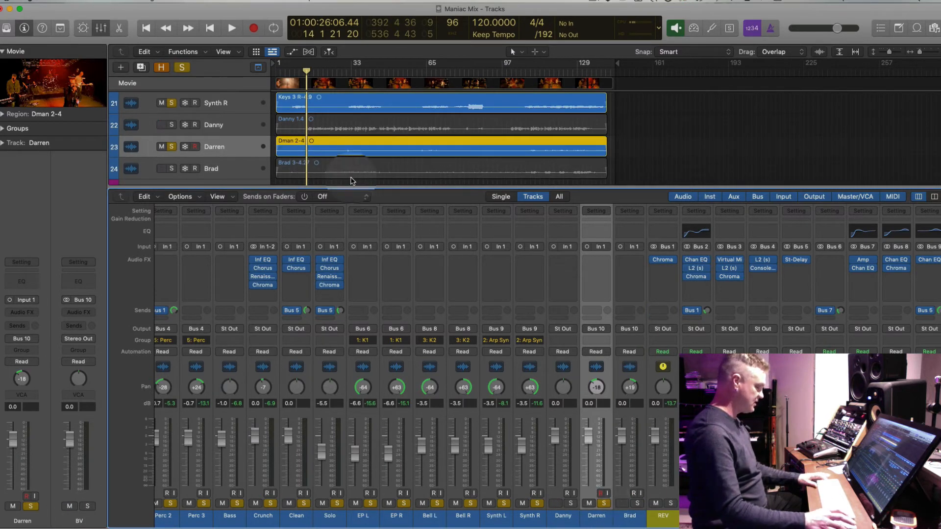
click(362, 150)
key(z)
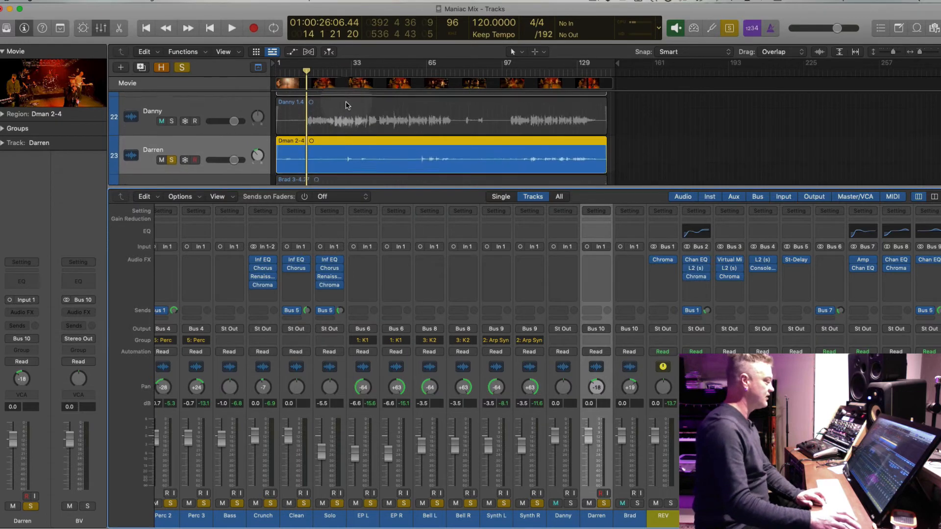
Listen to the isolated backing vocal on track 23 through its phrases around bars 30 to 39 and stop playback.
double_click(344, 72)
key(super+Right)
key(super+Right)
key(super+Right)
key(super+Right)
key(super+Right)
key(super+Right)
key(super+Right)
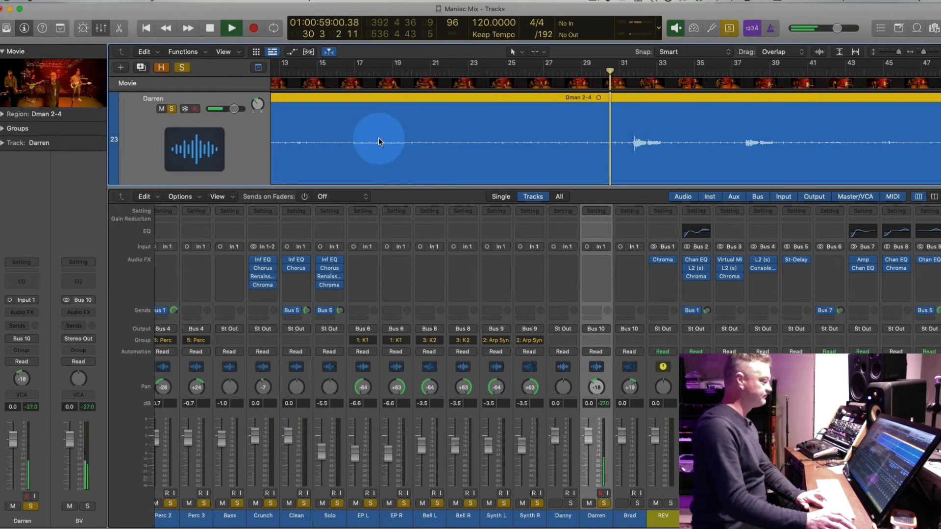
key(super+Right)
key(.)
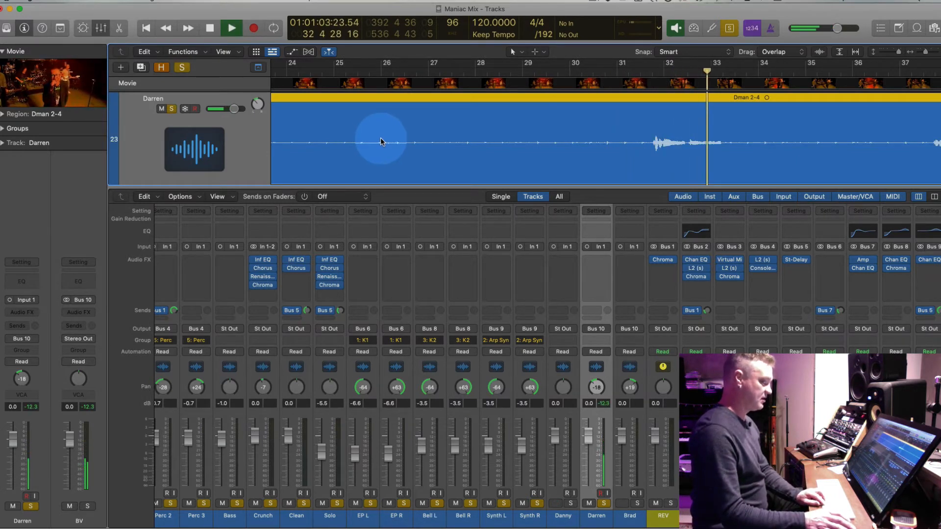
key(super+Left)
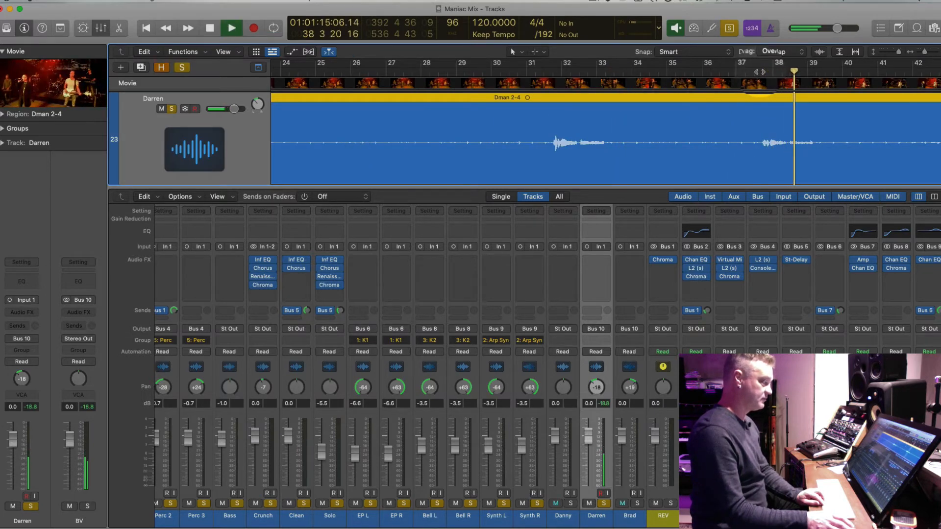
key(super+Left)
key(super+Left)
key(super+Left)
key(super+Left)
key(super+Left)
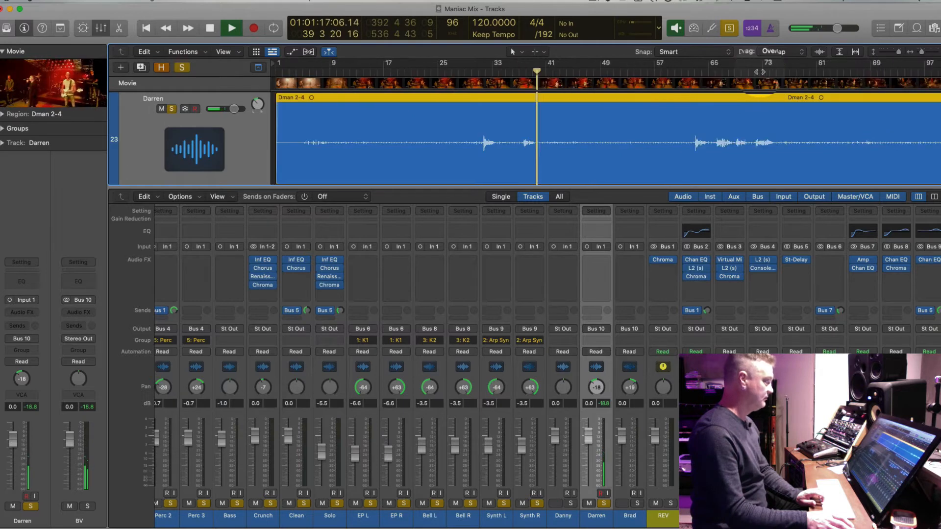
key(space)
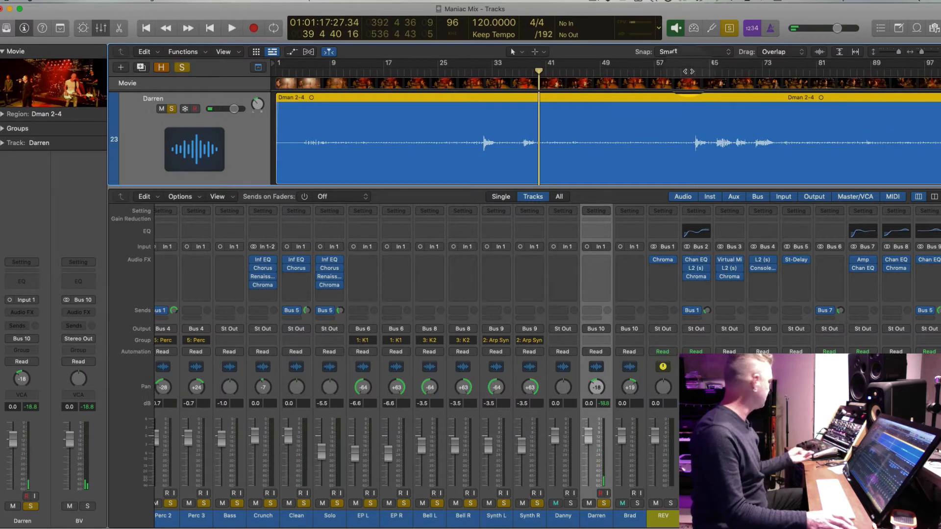
Play the track 23 vocal phrases around bars 64 to 68 while checking the singer in the enlarged movie, then close the movie window.
key(space)
double_click(32, 77)
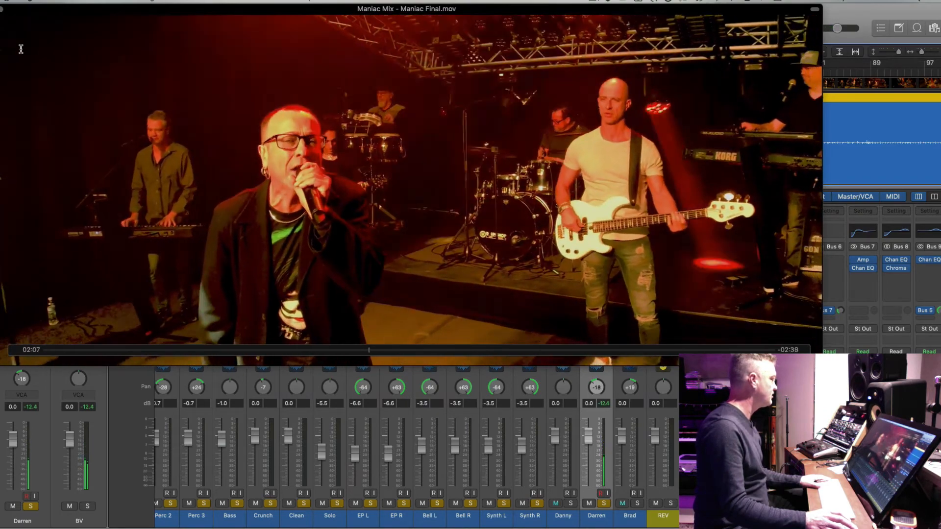
click(3, 11)
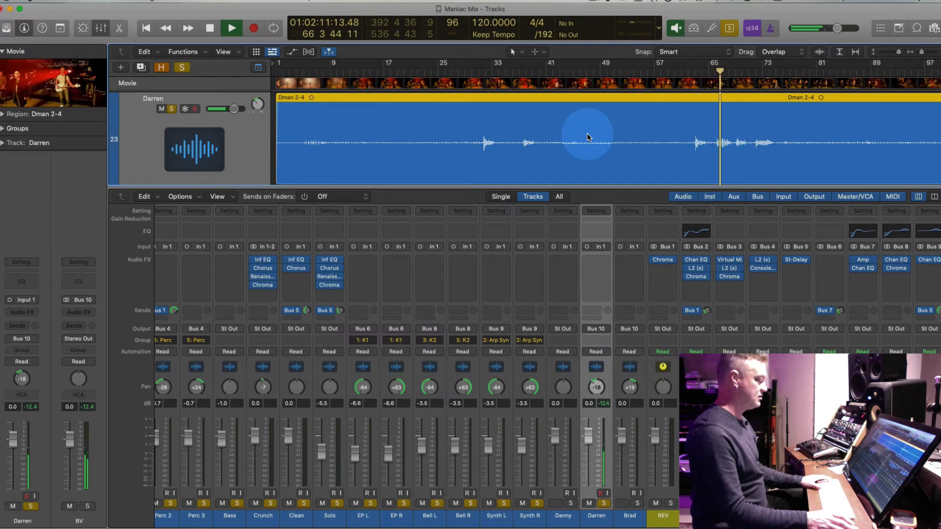
double_click(28, 90)
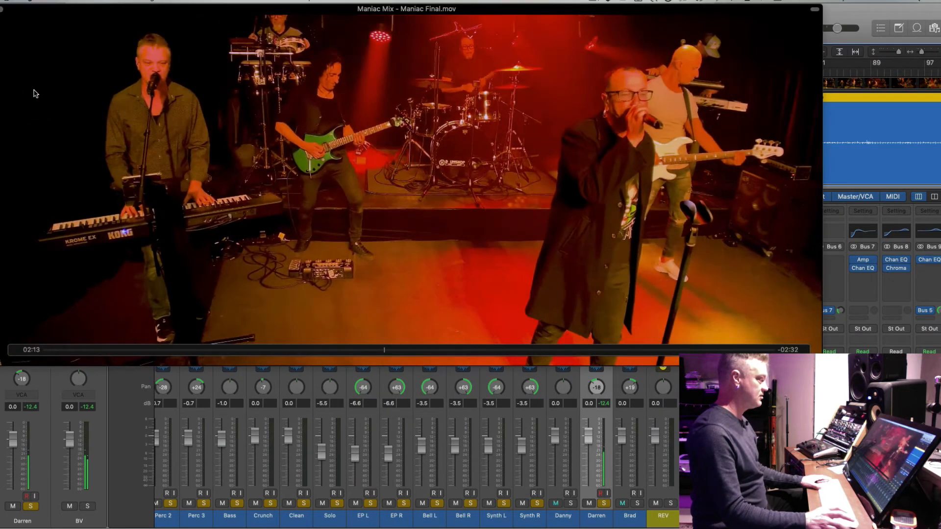
click(3, 10)
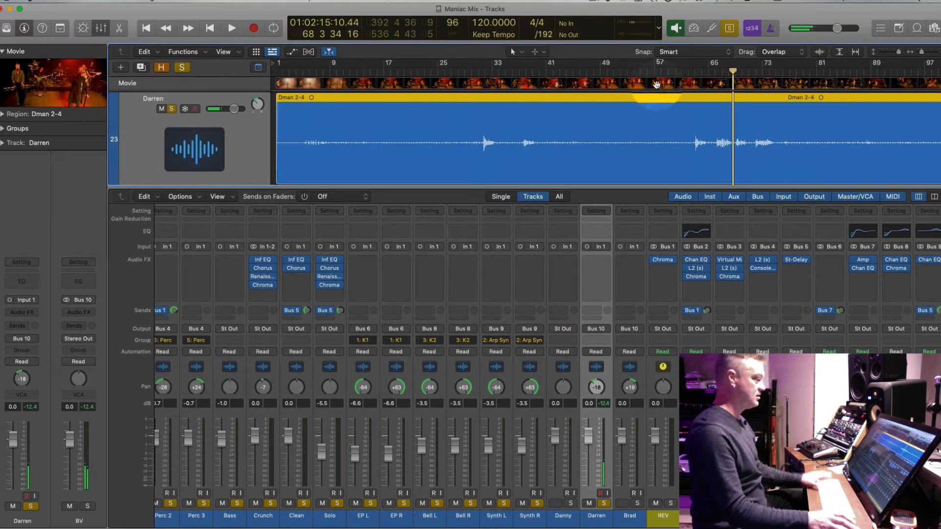
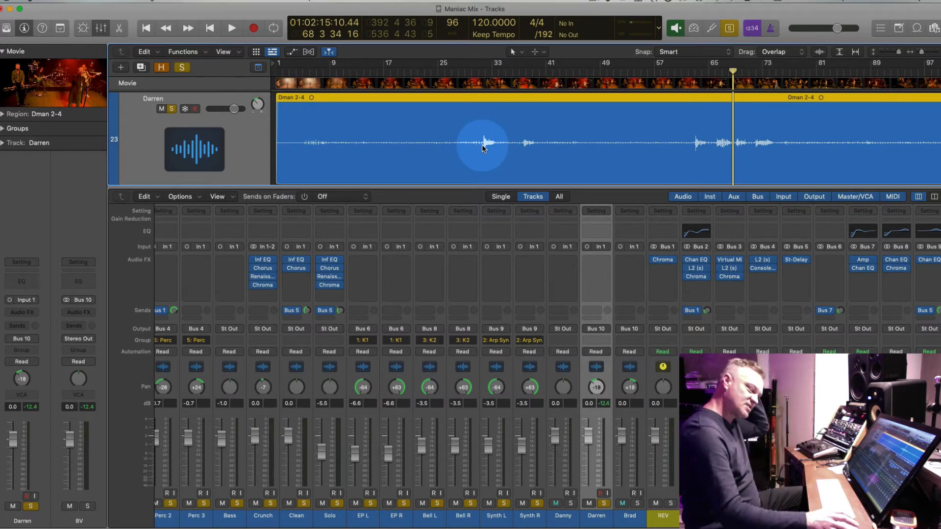
Add the backing vocal on track 24 to the solo and region selection, and start playback from bar 49.
click(638, 505)
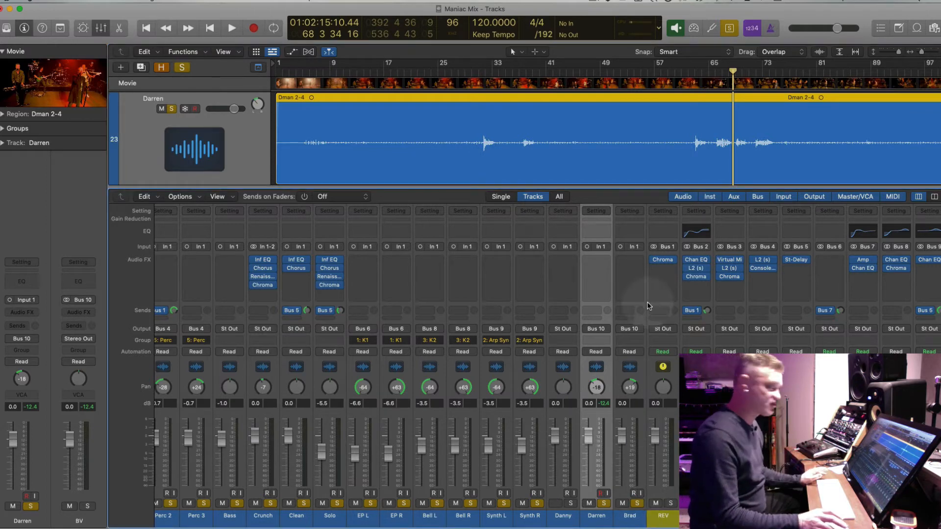
click(602, 70)
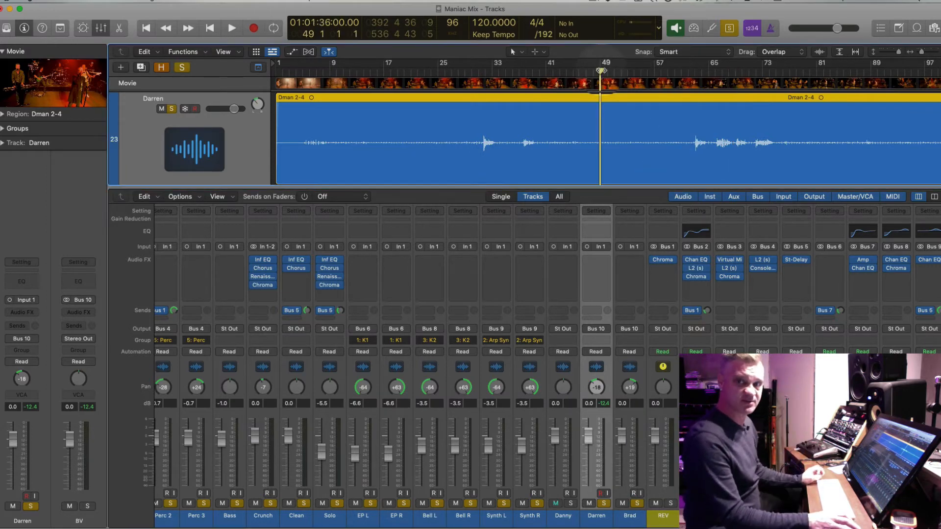
key(space)
scroll(625, 156, down, 5)
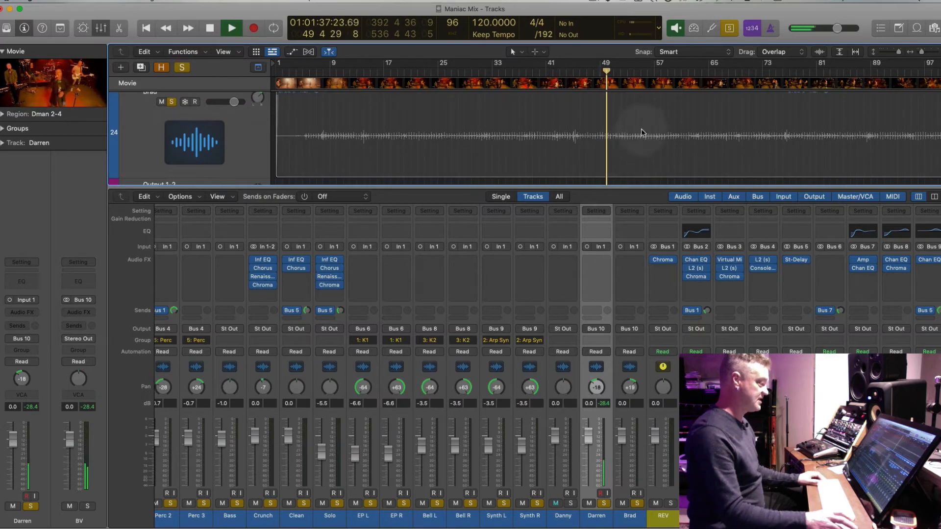
click(639, 123)
scroll(639, 123, up, 5)
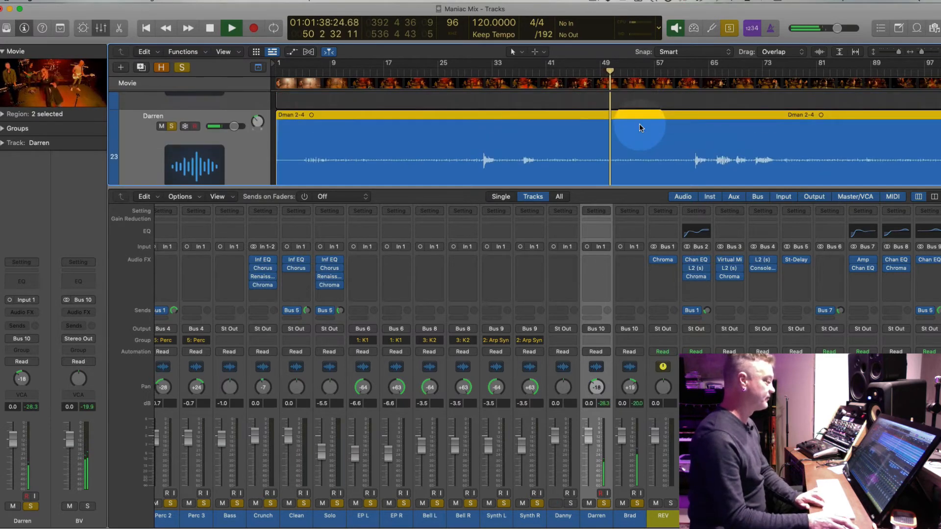
Listen to both soloed backing vocals between bars 50 and 56 and stop playback.
key(super+Right)
key(super+Right)
key(super+Right)
key(space)
key(space)
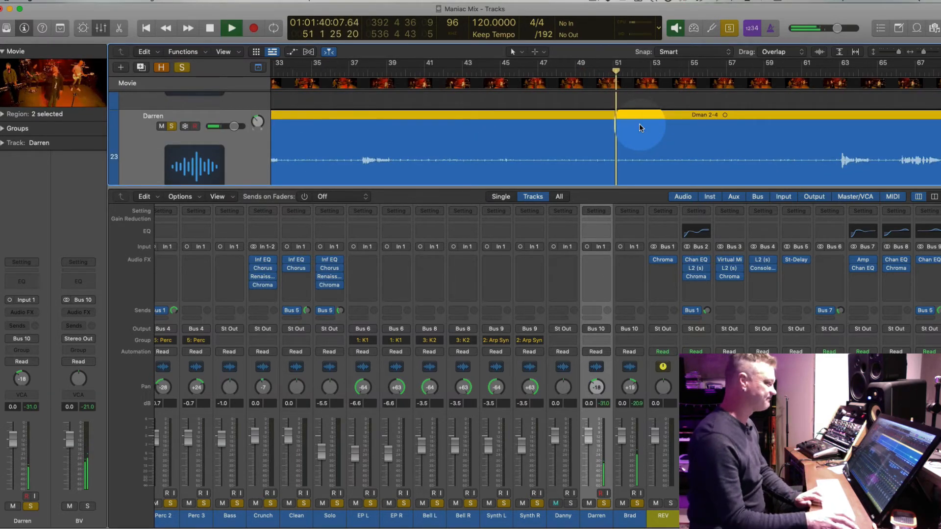
key(period)
key(period)
key(period)
key(period)
key(period)
key(super+Left)
key(super+Left)
key(super+Left)
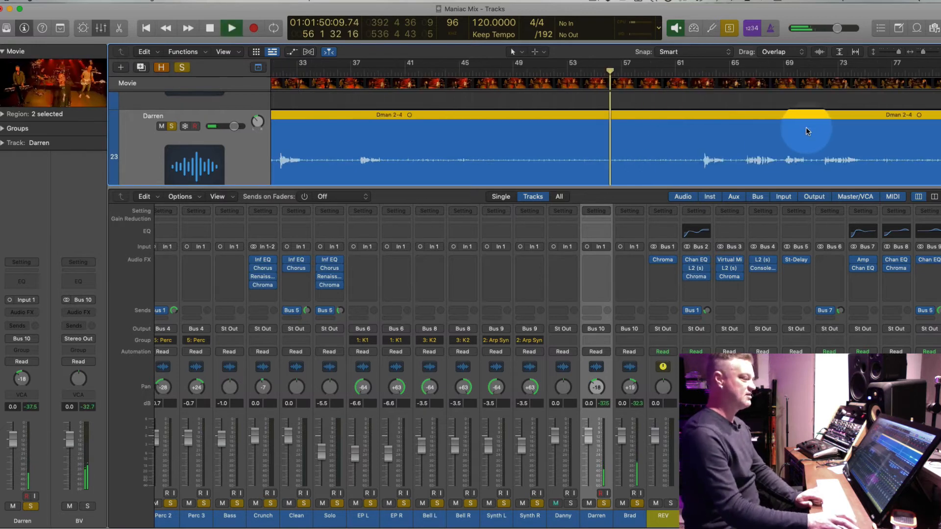
key(space)
Start playback of both soloed backing vocals around bar 108, ahead of the final phrases.
scroll(781, 142, down, 5)
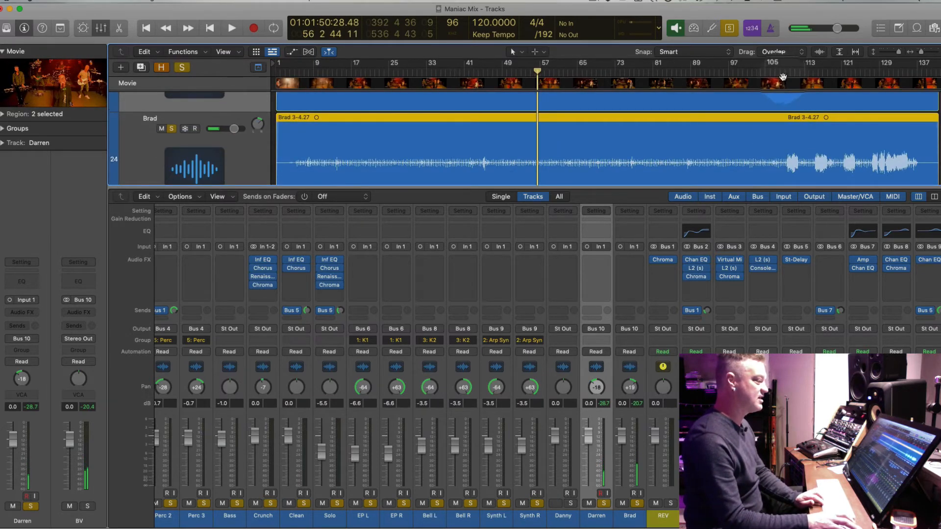
key(super+Right)
key(super+Right)
key(super+Right)
key(super+Right)
key(super+Right)
key(super+Right)
key(super+Right)
key(super+Right)
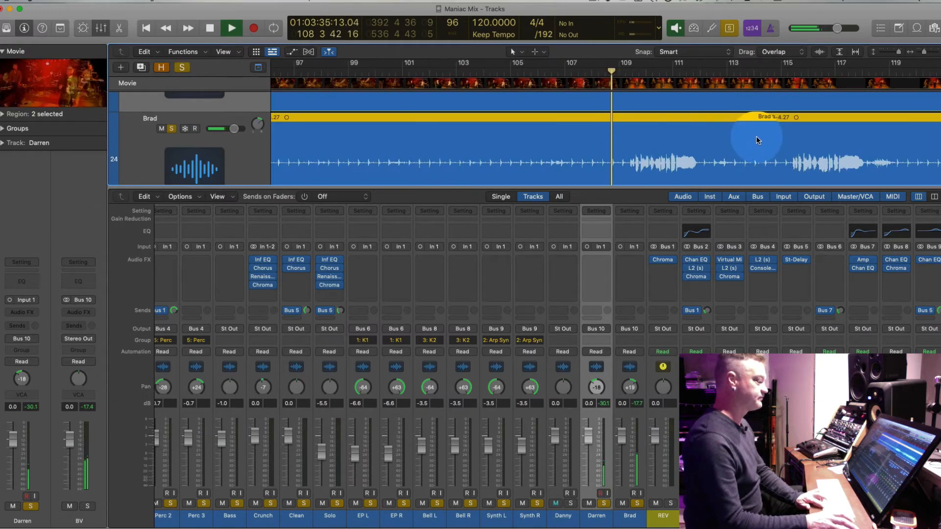
Listen to the backing vocals from bar 109 to bar 111, stop playback, and lower track 24's fader to -0.8 dB.
key(super+Up)
key(super+Down)
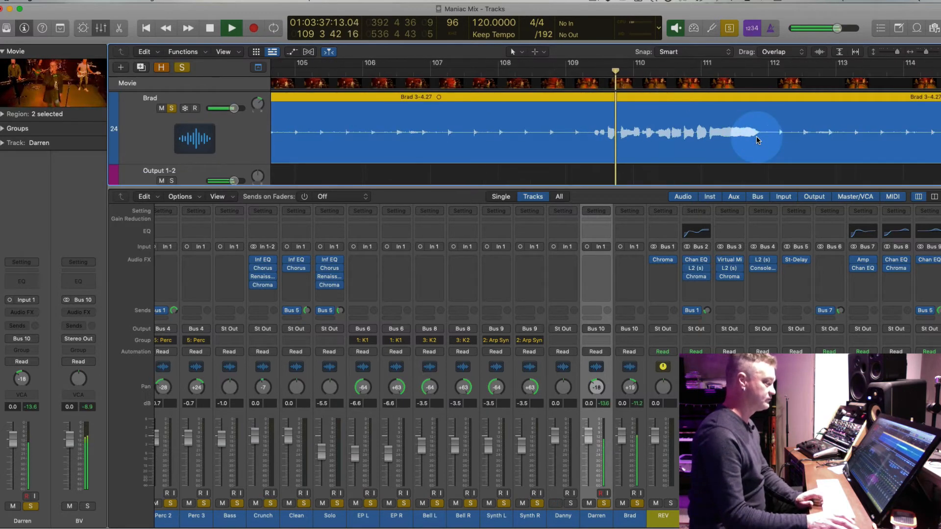
key(super+Left)
key(super+Left)
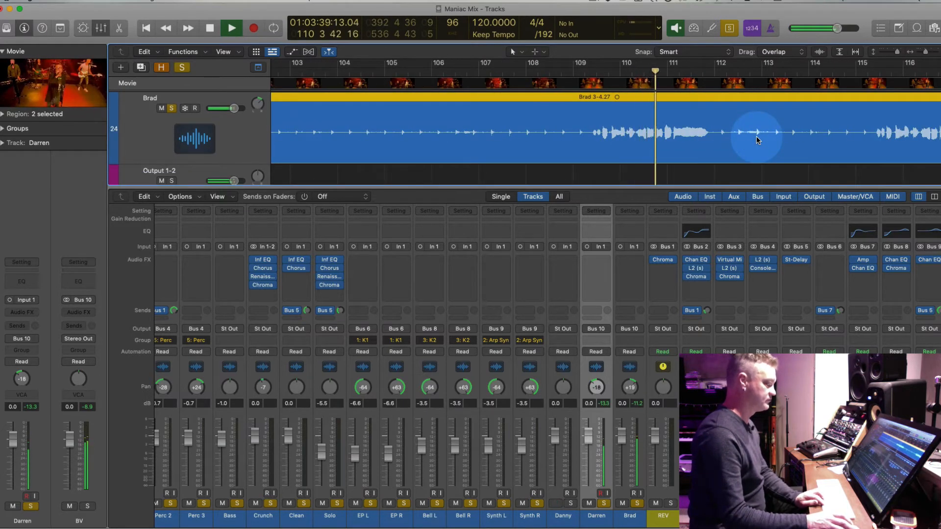
scroll(757, 139, up, 3)
scroll(757, 140, down, 3)
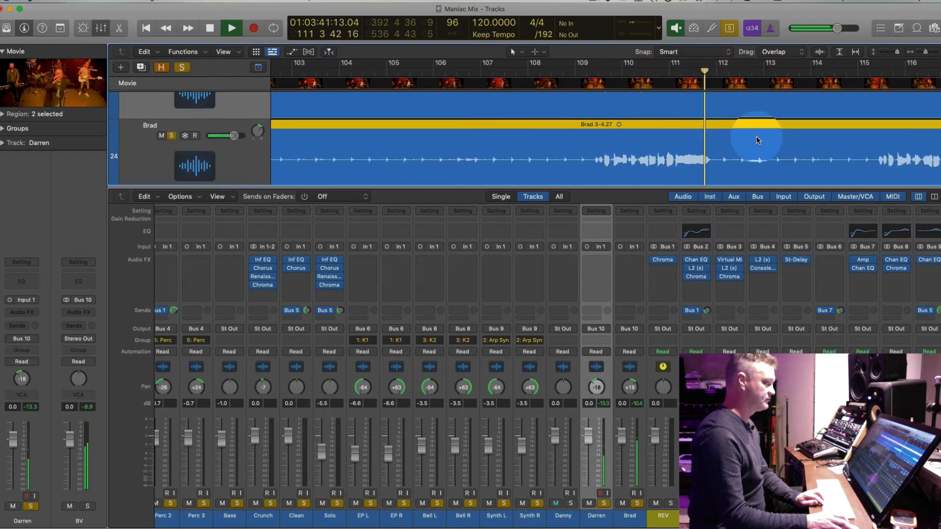
click(622, 441)
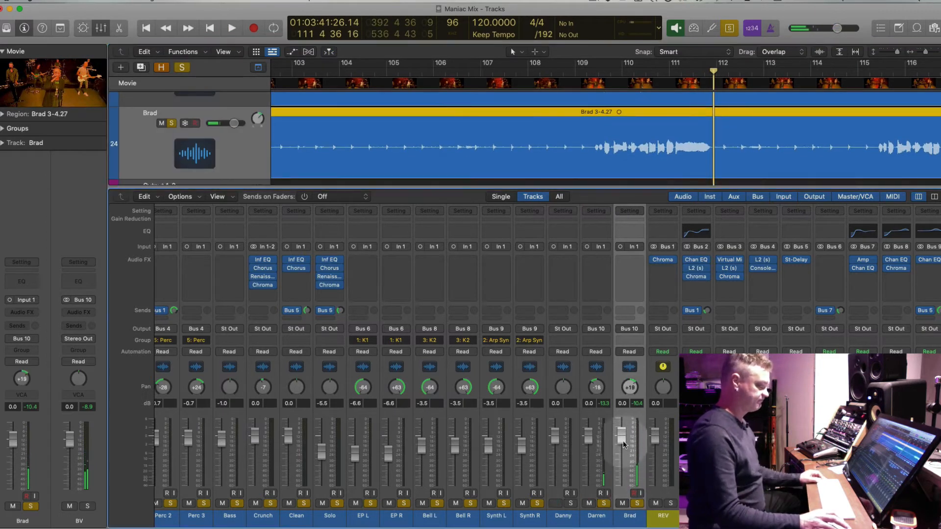
scroll(593, 149, down, 2)
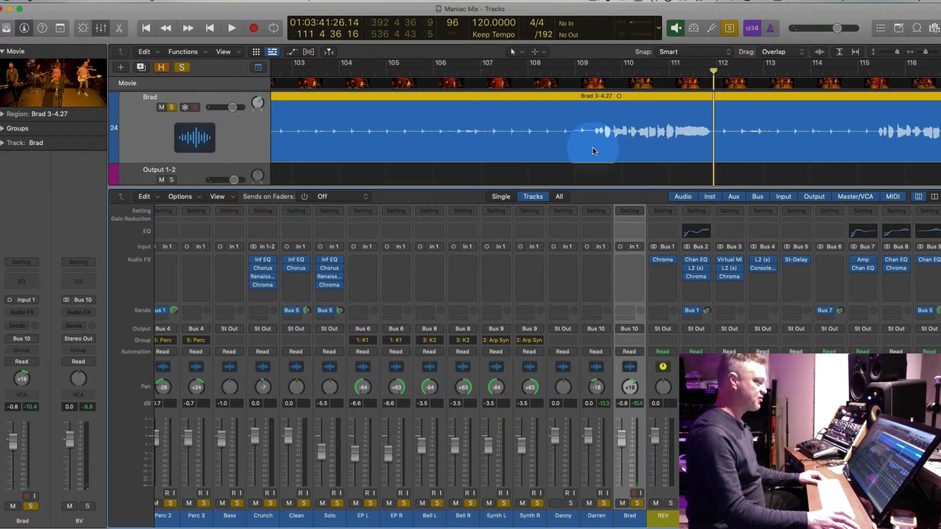
Close the mixer, select the regions on tracks 23 and 24, and activate the Scissors tool at the song's end.
click(101, 28)
shift+click(624, 289)
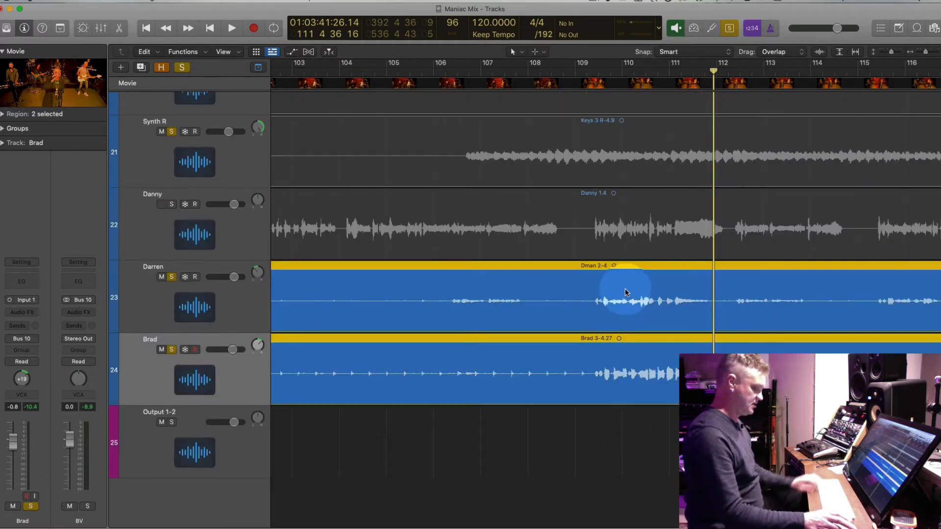
key(super+Left)
key(super+Left)
key(super+Left)
key(t)
key(i)
scroll(636, 319, right, 13)
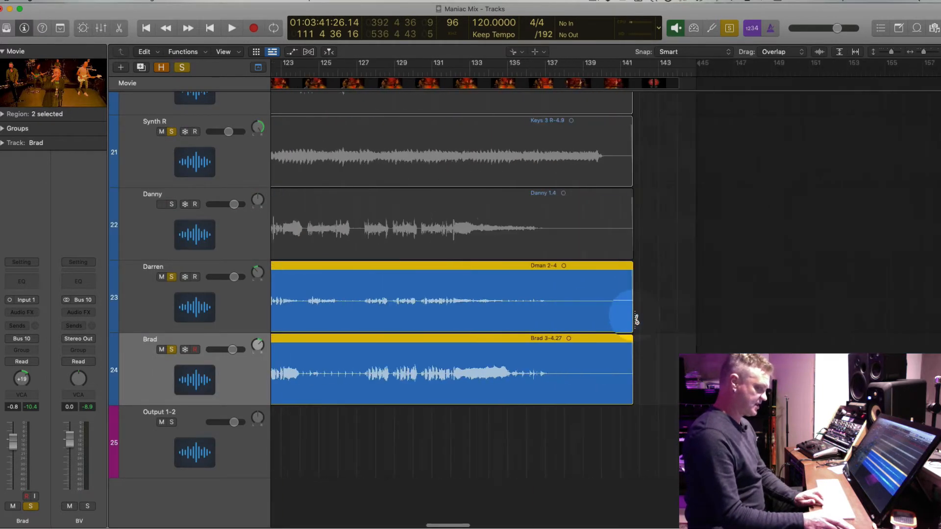
Play the end of both backing vocals from around bar 134 to find where the last phrase stops.
scroll(637, 319, left, 4)
key(super+Right)
key(super+Right)
key(super+Down)
key(super+Down)
key(super+Down)
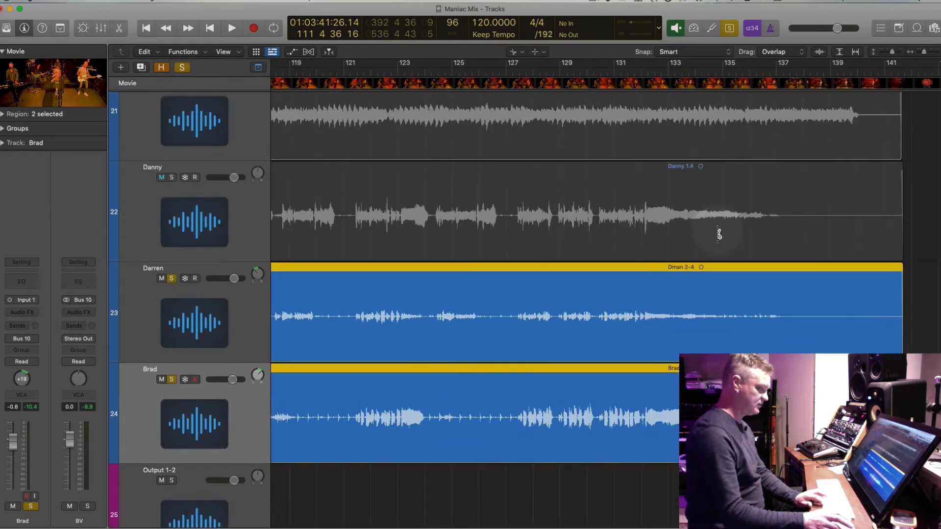
click(711, 73)
key(space)
key(super+Right)
key(super+Right)
key(super+Right)
key(super+Right)
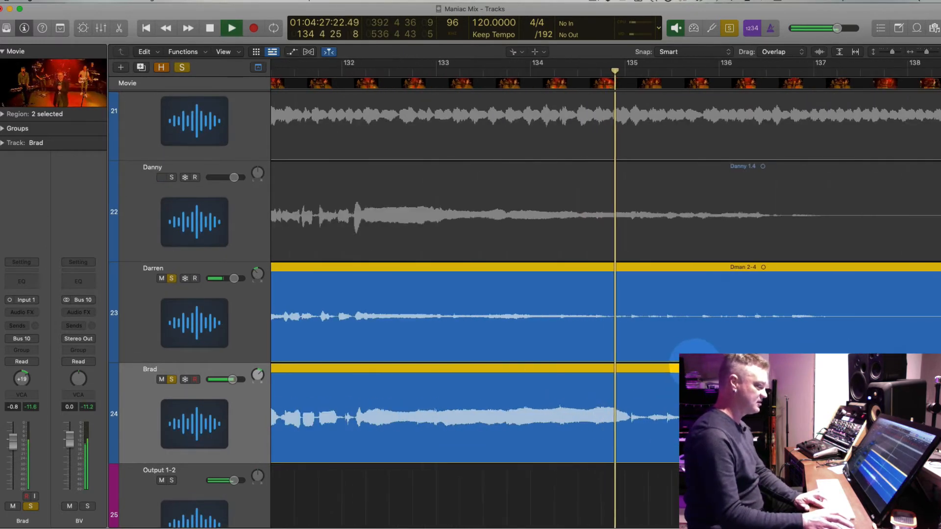
key(space)
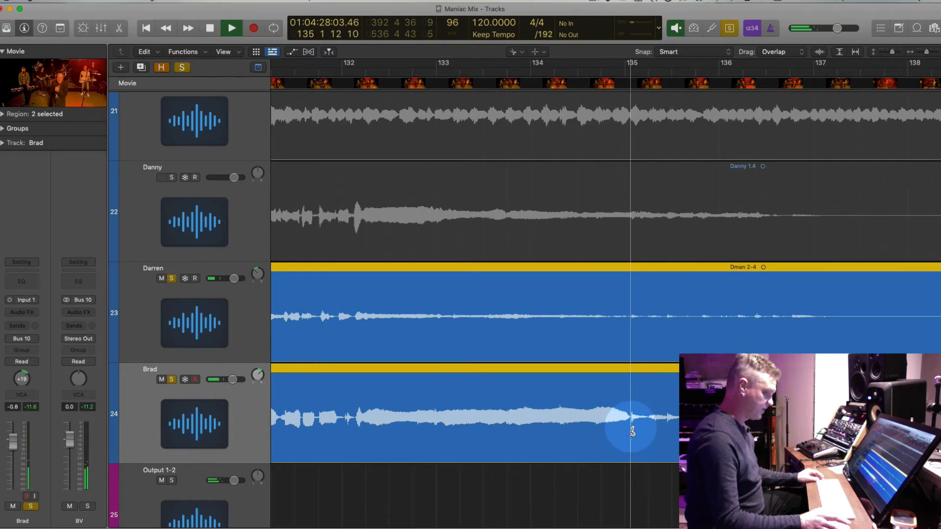
Split both backing vocal regions at bar 135, where the last phrase ends, and mute the remaining tails.
click(631, 432)
key(space)
key(ctrl+m)
Select both backing vocal regions before bar 135, play from bar 127, and split them where the phrase starts in bar 127.
scroll(632, 431, left, 9)
drag(647, 483, 639, 296)
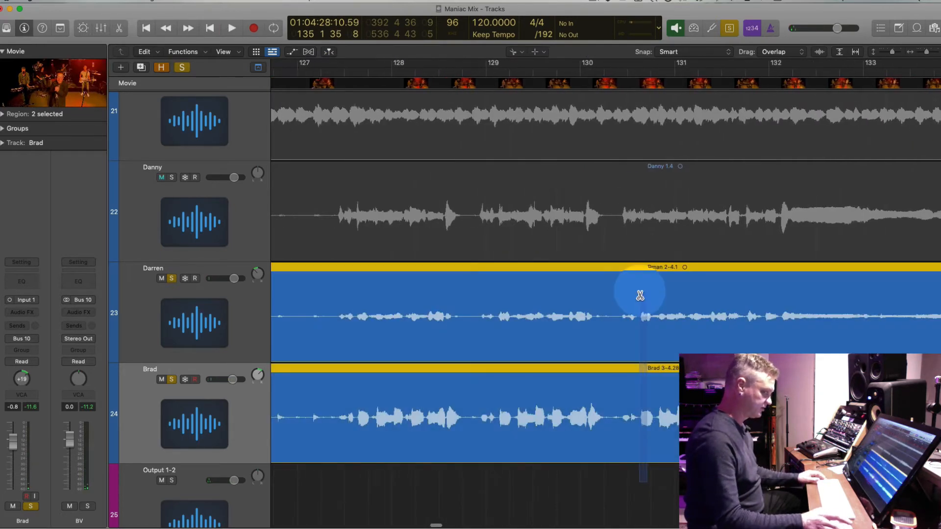
scroll(641, 295, left, 4)
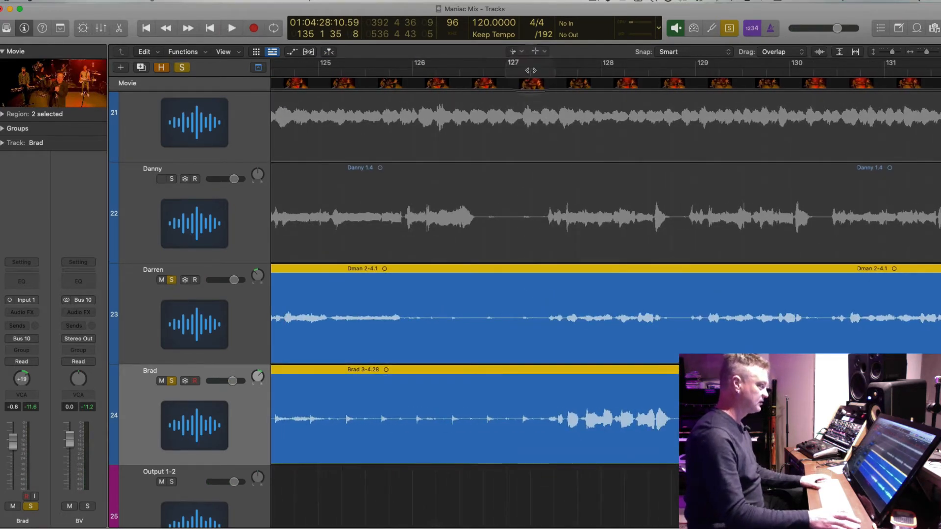
key(space)
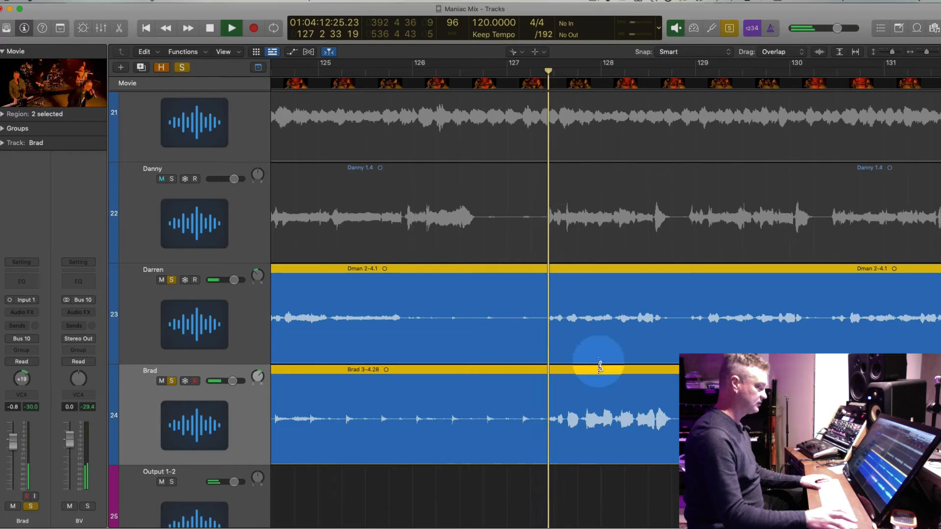
click(548, 427)
key(ctrl+m)
key(space)
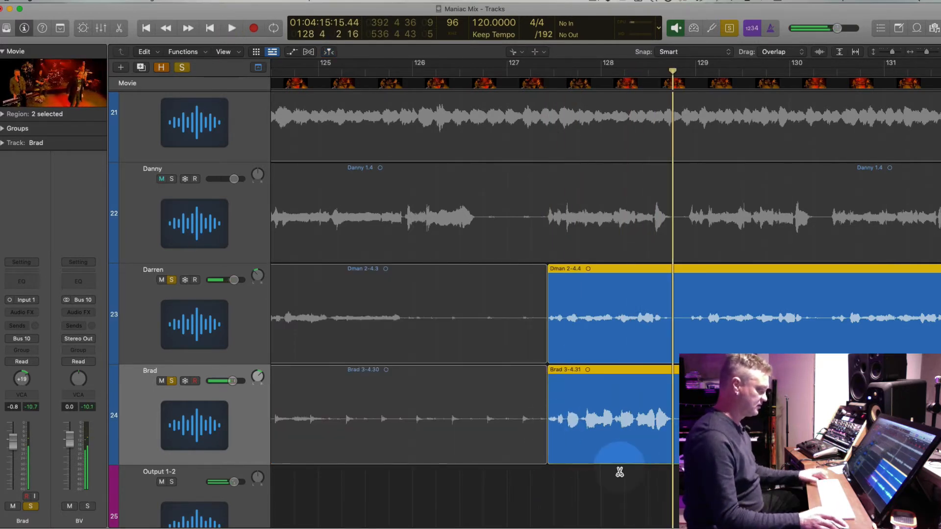
Play the phrase from bar 124, split track 23 at its start and end, and mute the gap up to the next phrase.
scroll(623, 476, left, 4)
click(584, 325)
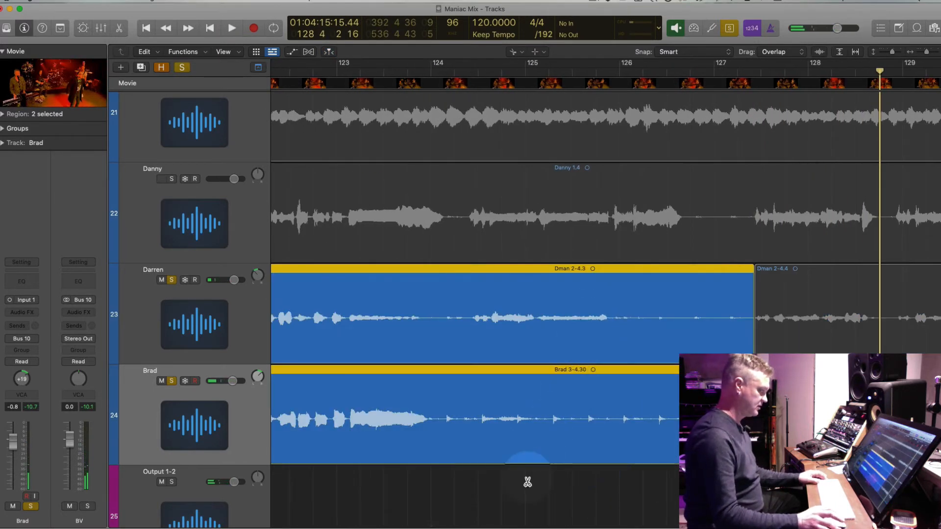
double_click(473, 72)
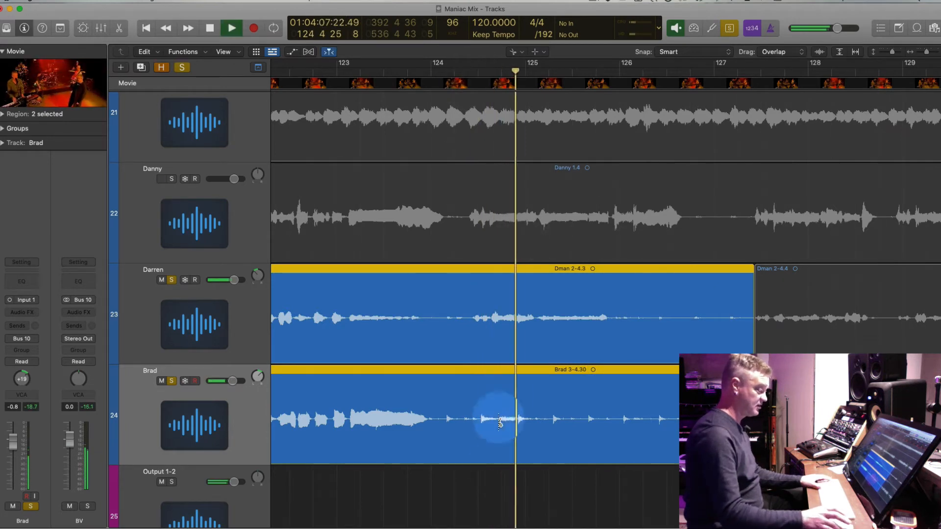
key(space)
click(498, 494)
click(470, 330)
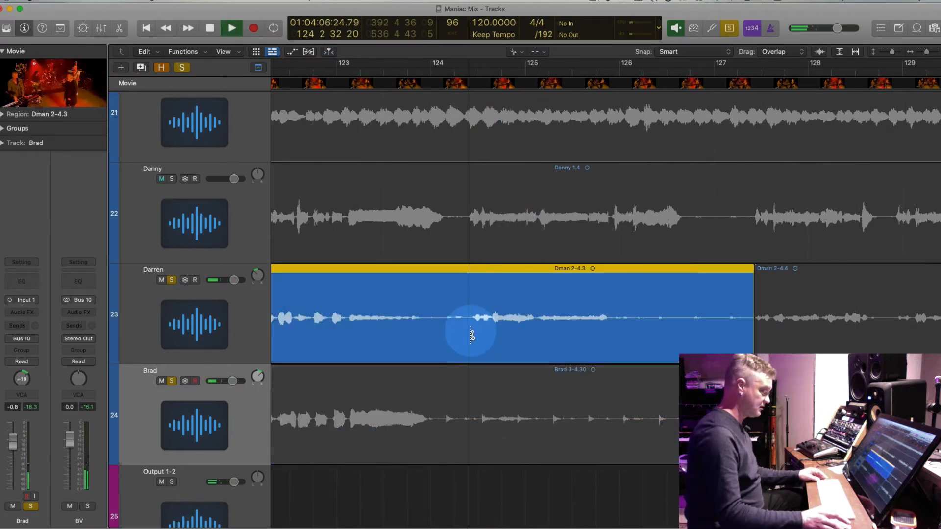
click(609, 340)
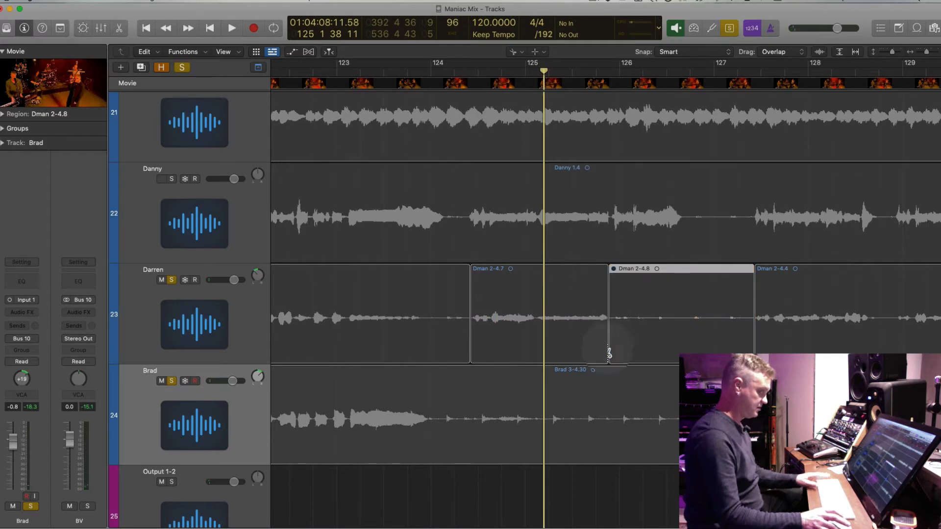
Split both backing vocals where the phrase ends just before bar 124 and mute the gap following it on each track.
click(432, 441)
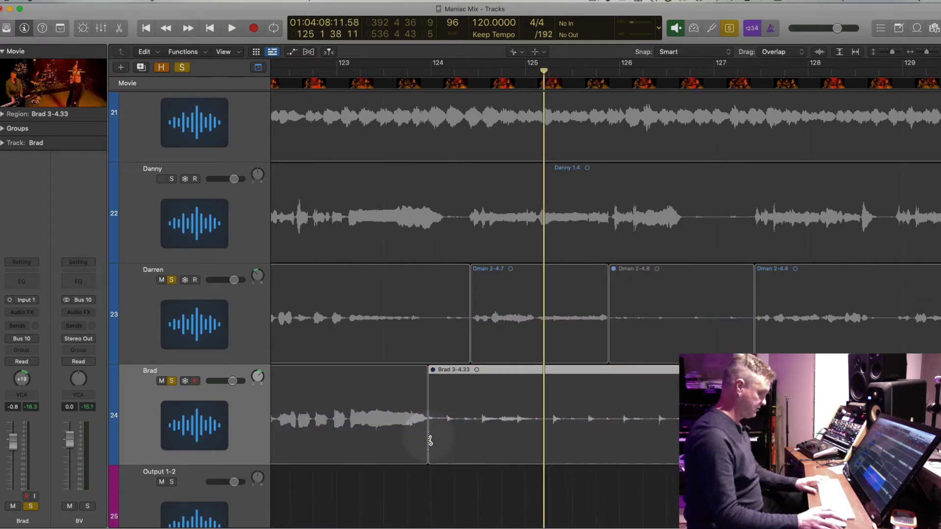
scroll(431, 438, left, 5)
click(663, 325)
click(663, 325)
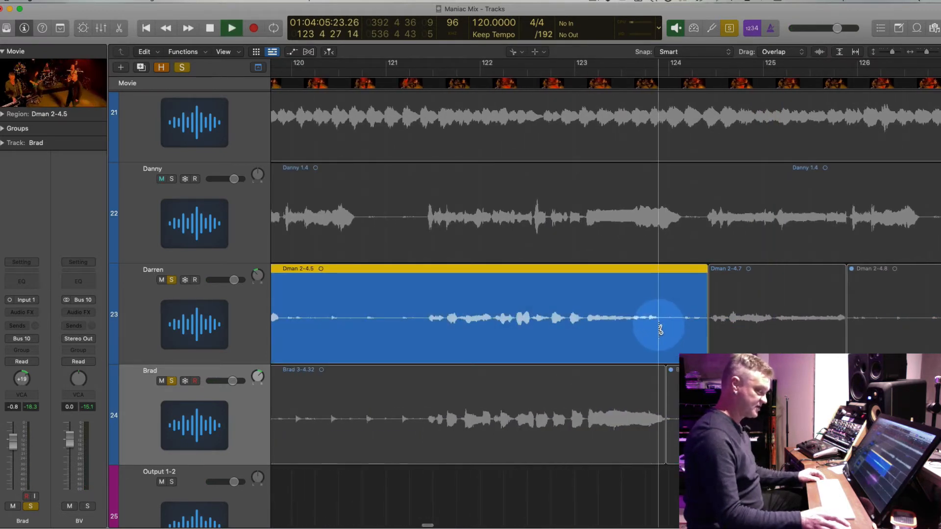
Split the regions on tracks 23 and 24 where the phrase starts midway through bar 121.
scroll(660, 326, left, 4)
click(608, 330)
click(608, 330)
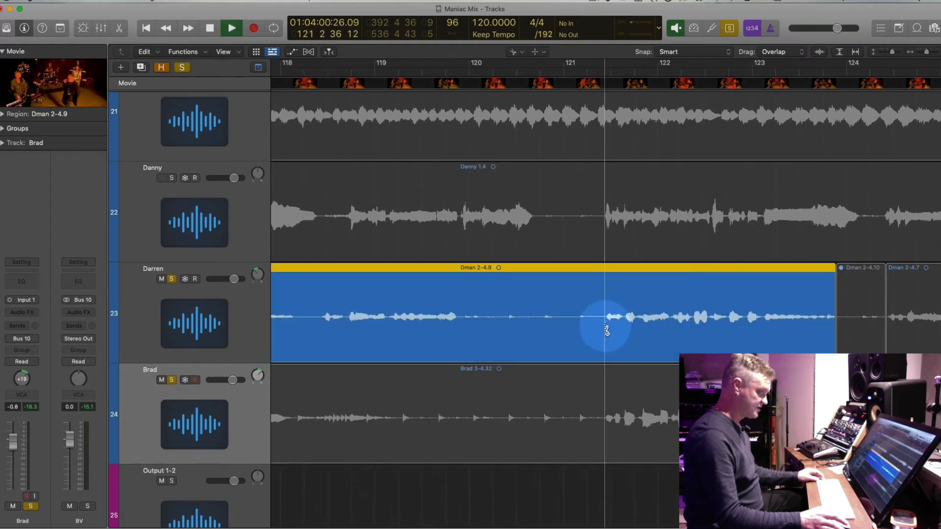
click(608, 420)
click(606, 423)
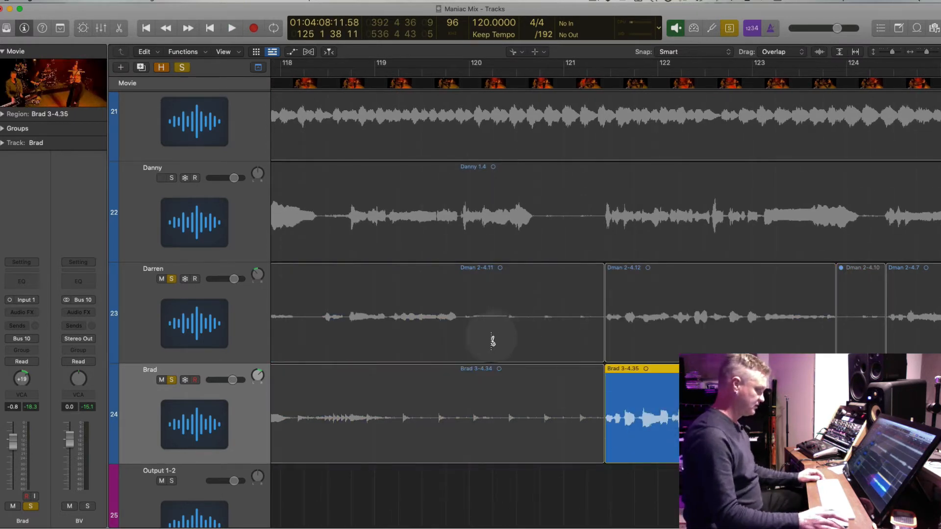
Split track 23 where its phrase ends just before bar 120 and mute the gap up to the phrase in bar 121.
click(459, 339)
drag(460, 339, 457, 342)
click(475, 434)
scroll(436, 434, left, 5)
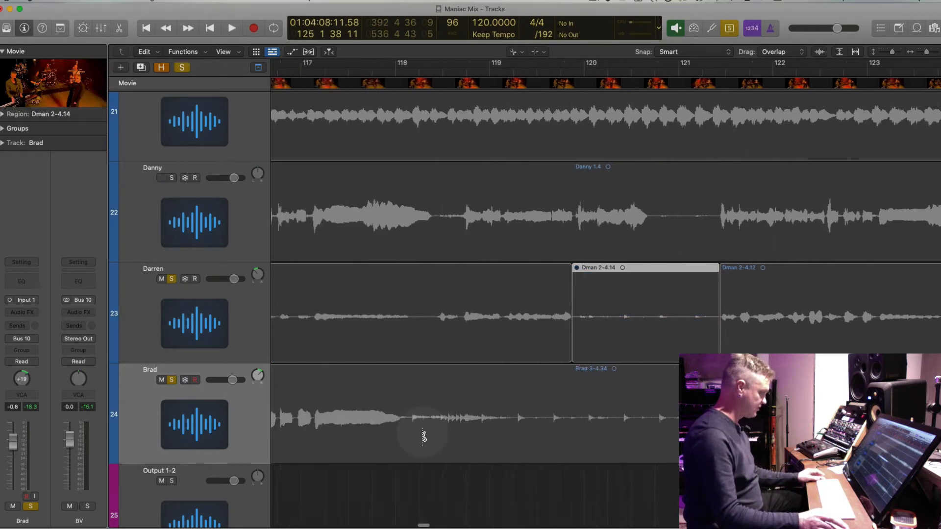
Return to the Pointer tool and listen to bars 118 to 119 to judge which of the two singers is active.
key(t)
key(t)
click(556, 314)
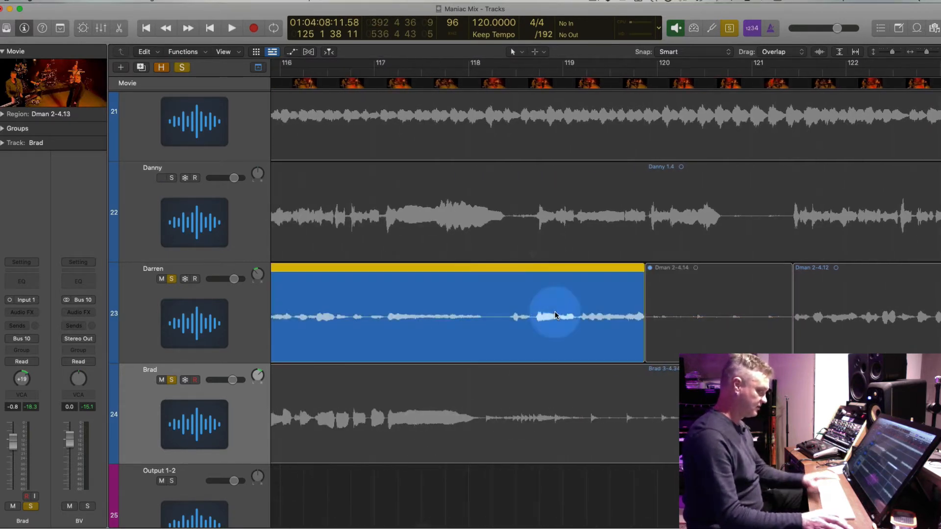
click(522, 70)
key(space)
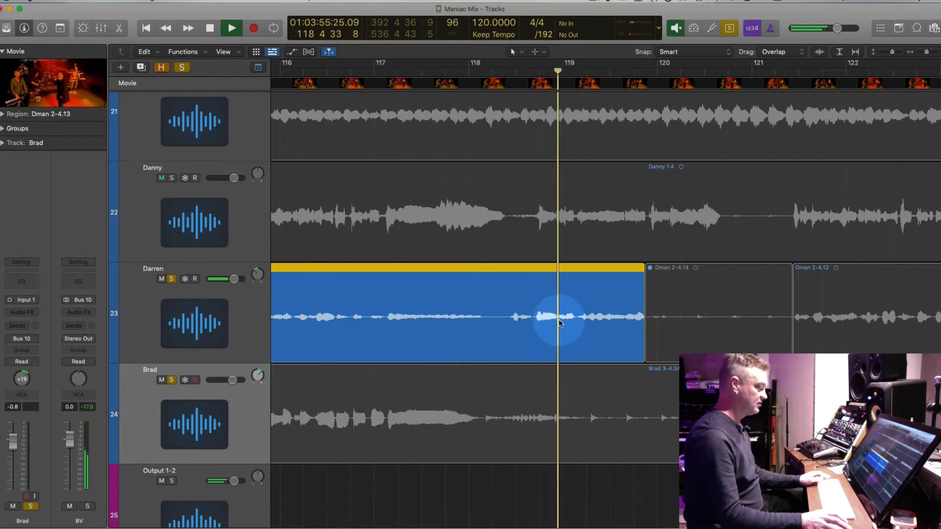
click(546, 430)
key(space)
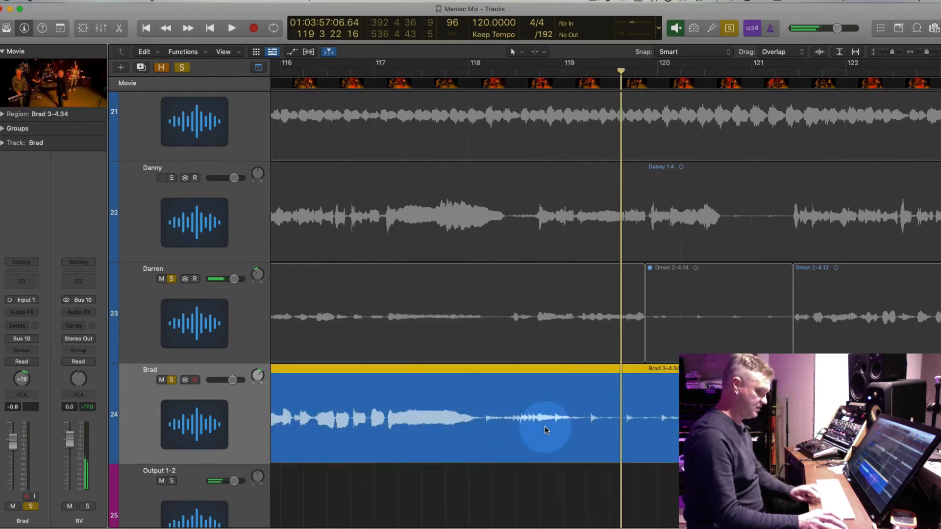
key(space)
key(space)
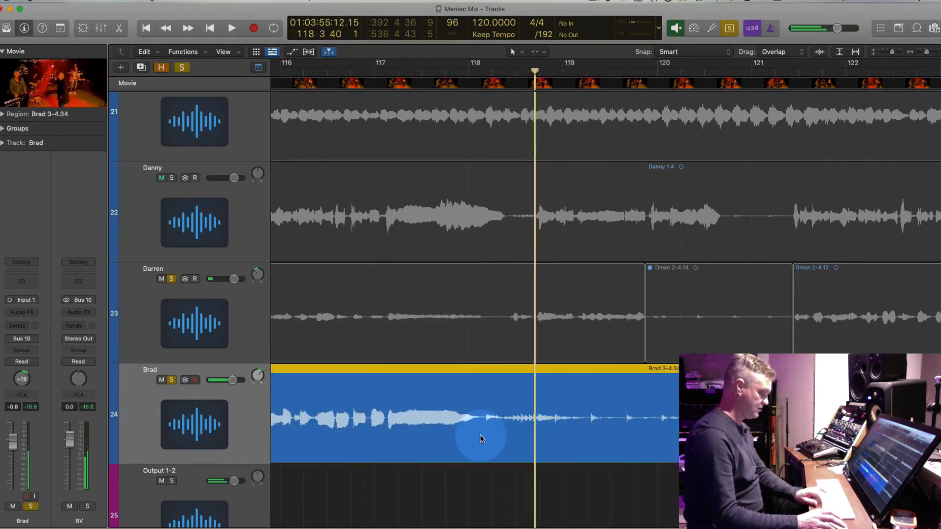
Split track 24 just after its phrase ends at bar 118, and split both backing vocals at the phrase start in bar 115.
drag(468, 435, 485, 421)
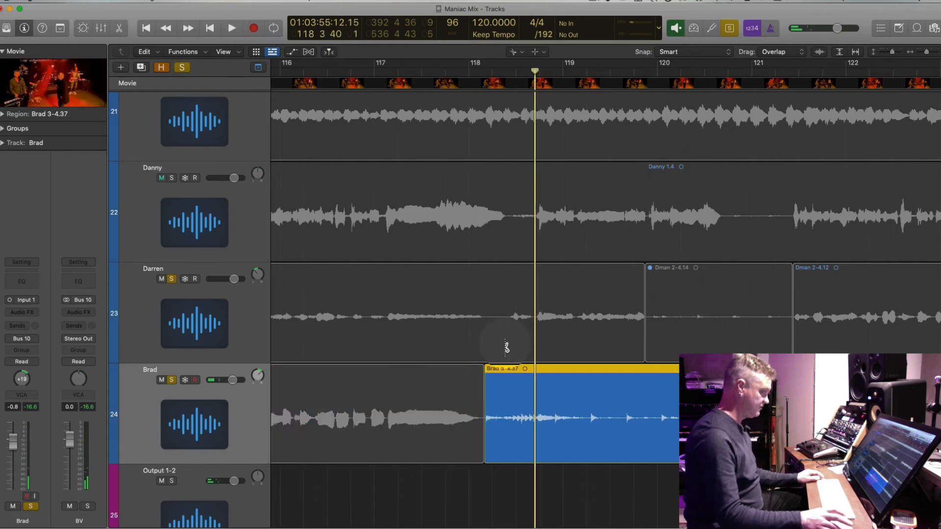
drag(496, 325, 439, 321)
key(super+z)
scroll(488, 328, left, 6)
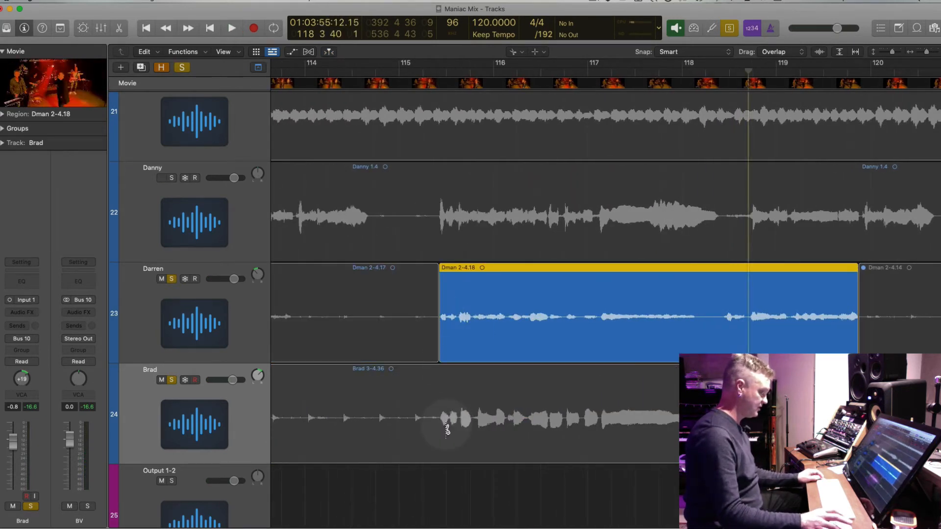
drag(442, 430, 440, 433)
Isolate track 23's phrase between bars 112 and 113 with splits, and cut and mute the surrounding gaps on both backing vocals.
scroll(441, 434, left, 6)
scroll(441, 434, left, 3)
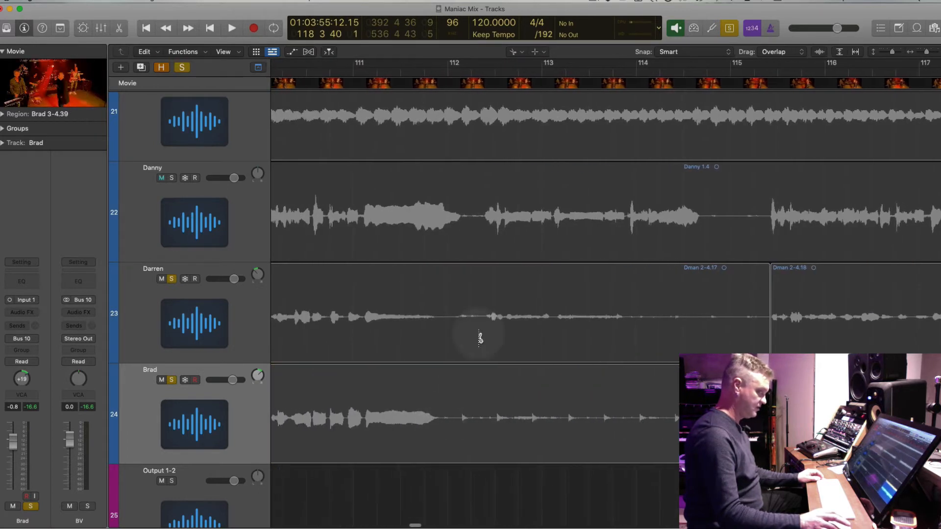
drag(483, 329, 484, 327)
drag(521, 330, 622, 323)
drag(440, 430, 441, 422)
drag(442, 318, 437, 324)
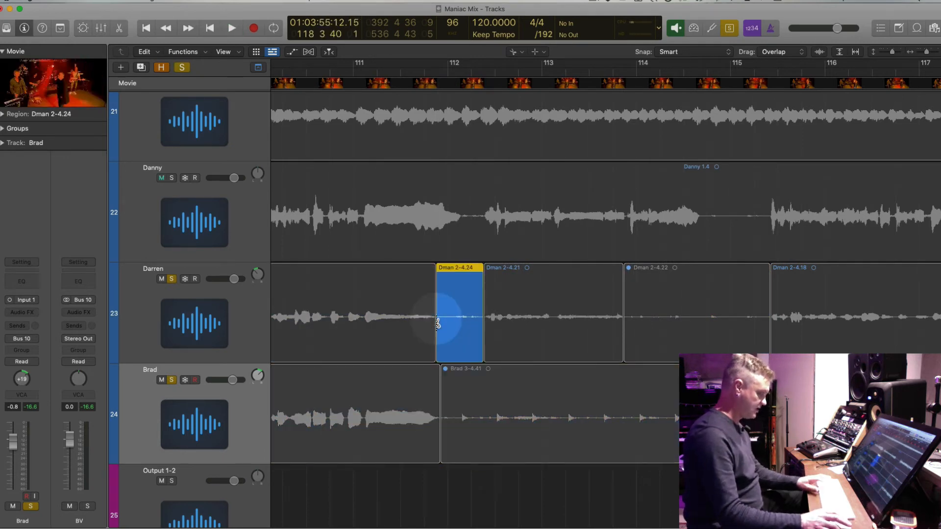
Split both backing vocals at the phrase start in bar 109, then split track 23 after its preceding phrase and mute the gap.
scroll(437, 320, left, 6)
drag(757, 324, 753, 331)
drag(751, 424, 754, 424)
drag(613, 331, 638, 327)
key(ctrl+m)
Mute track 24's long region ahead of its first phrase, and split track 23 at its phrase end in bar 74.
scroll(503, 422, left, 3)
scroll(638, 327, left, 5)
scroll(638, 328, left, 10)
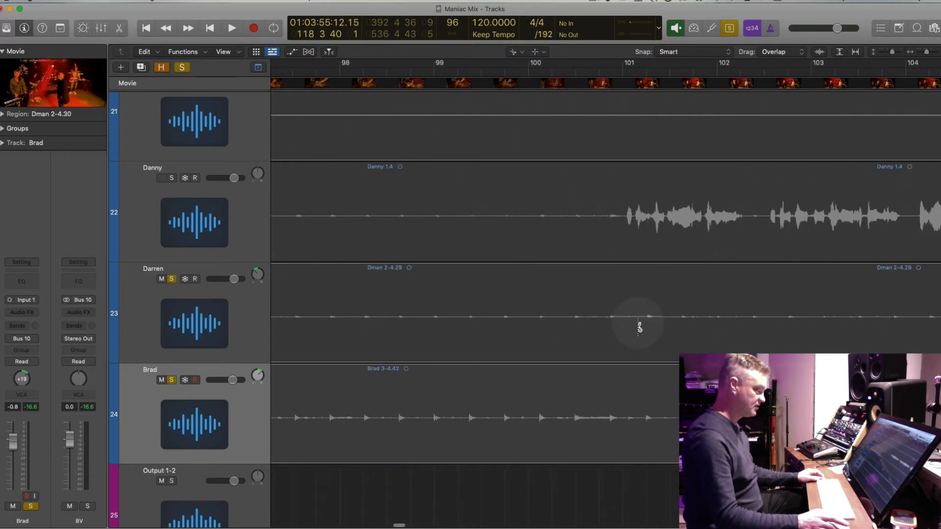
scroll(638, 327, left, 20)
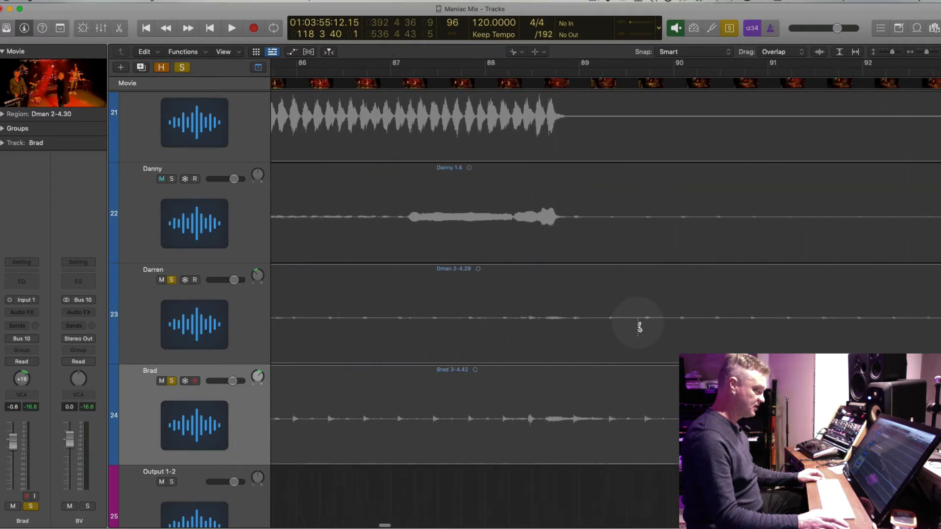
scroll(638, 328, left, 3)
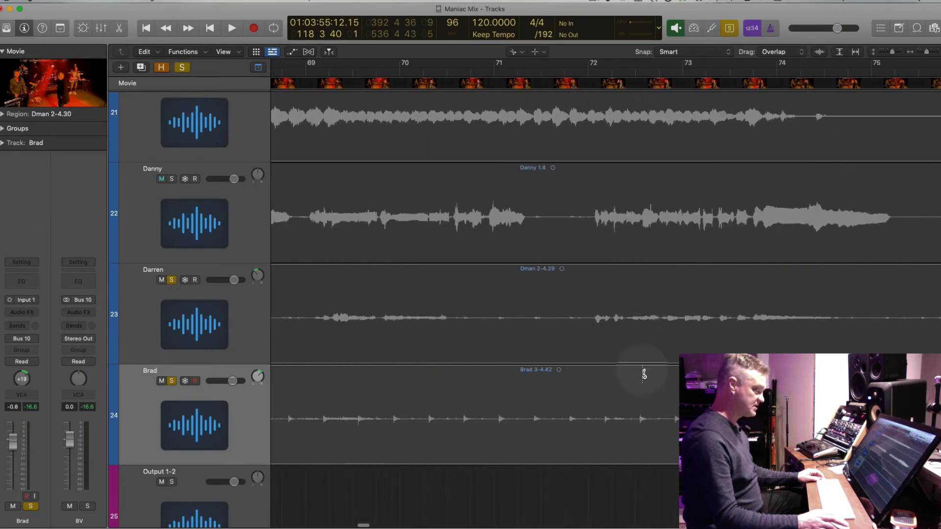
click(676, 458)
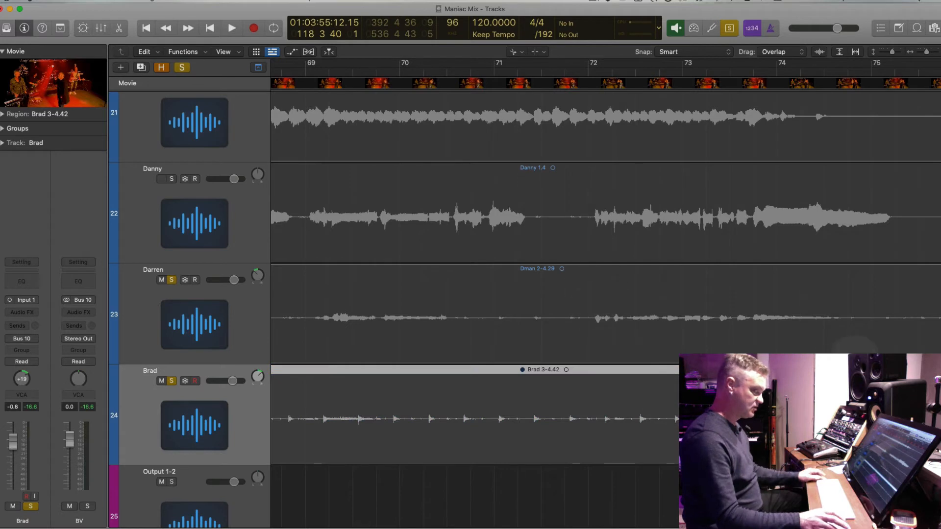
click(840, 330)
key(space)
drag(833, 336, 833, 336)
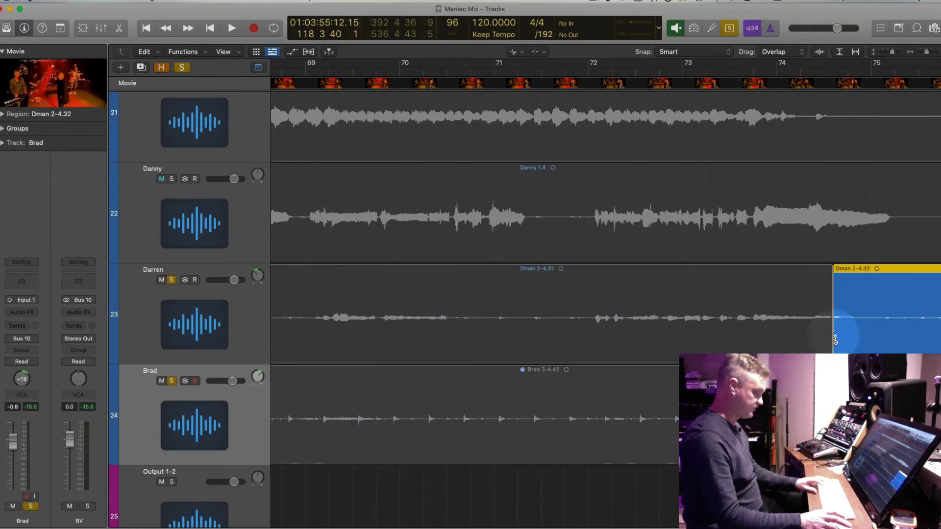
Split track 23 at the phrase boundaries between bars 70 and 72 and between bars 68 and 69.
drag(589, 324, 595, 322)
drag(451, 325, 449, 326)
scroll(456, 327, left, 5)
mouse_move(533, 329)
mouse_down()
mouse_move(583, 325)
mouse_move(534, 332)
mouse_up()
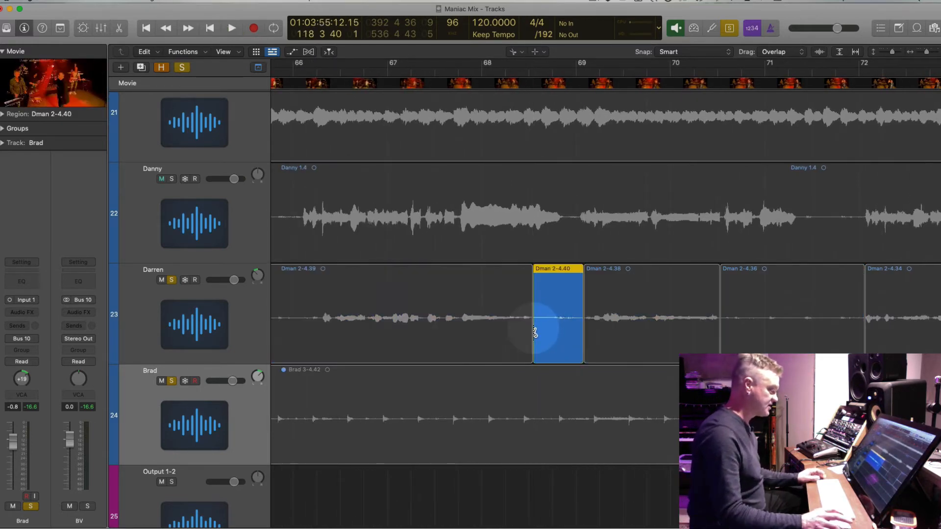
Split track 23 at its phrase start in bar 66, and isolate the preceding phrase with splits at its end and start.
scroll(554, 332, left, 5)
drag(609, 333, 610, 331)
drag(441, 330, 447, 329)
scroll(474, 332, left, 5)
drag(567, 329, 575, 324)
Isolate track 23's short phrase between bars 37 and 39 with splits at its end and start.
scroll(576, 325, left, 3)
scroll(575, 325, left, 20)
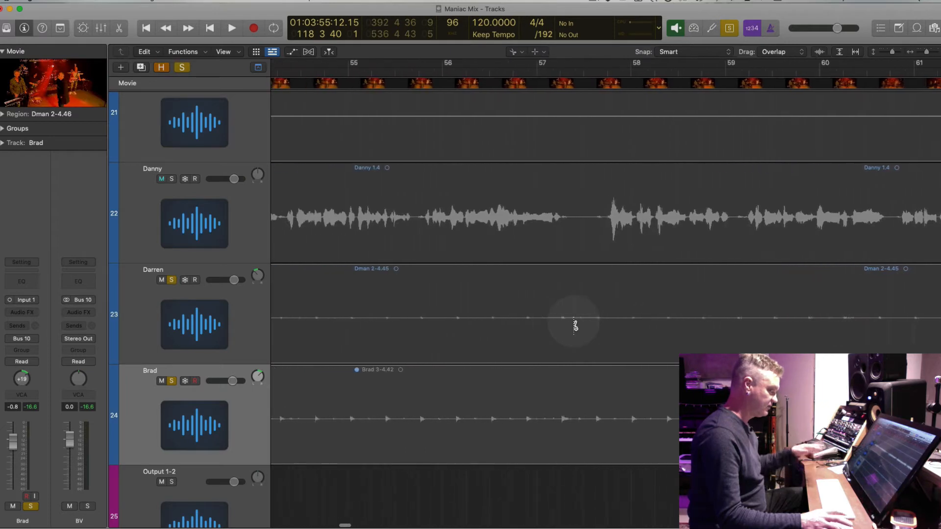
scroll(574, 326, left, 5)
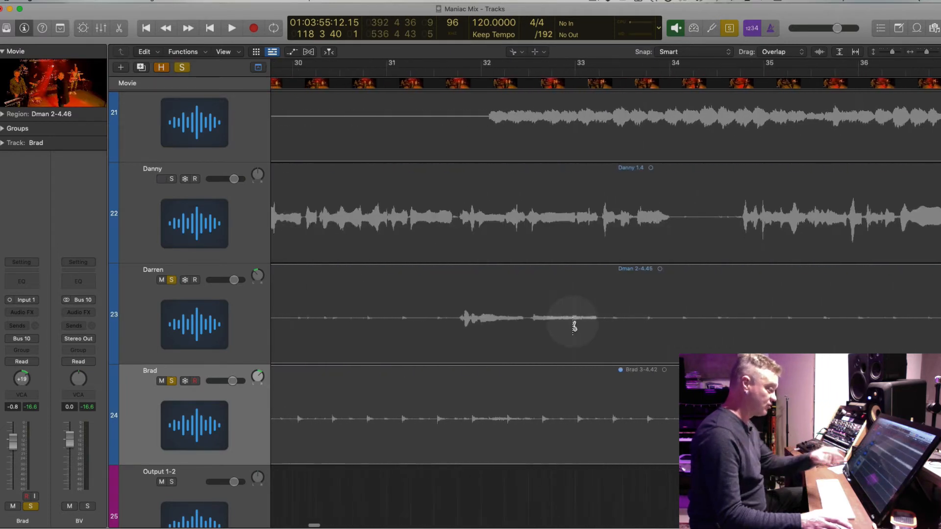
scroll(572, 326, left, 3)
drag(497, 325, 504, 326)
scroll(505, 330, left, 4)
click(572, 326)
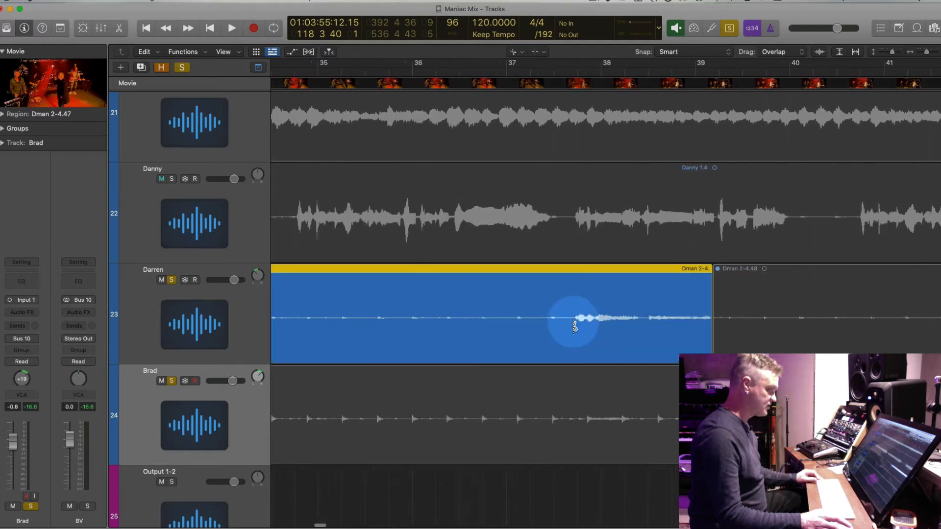
Isolate track 23's phrase between bars 31 and 33 with splits at its end and start.
scroll(573, 327, left, 9)
scroll(573, 327, right, 2)
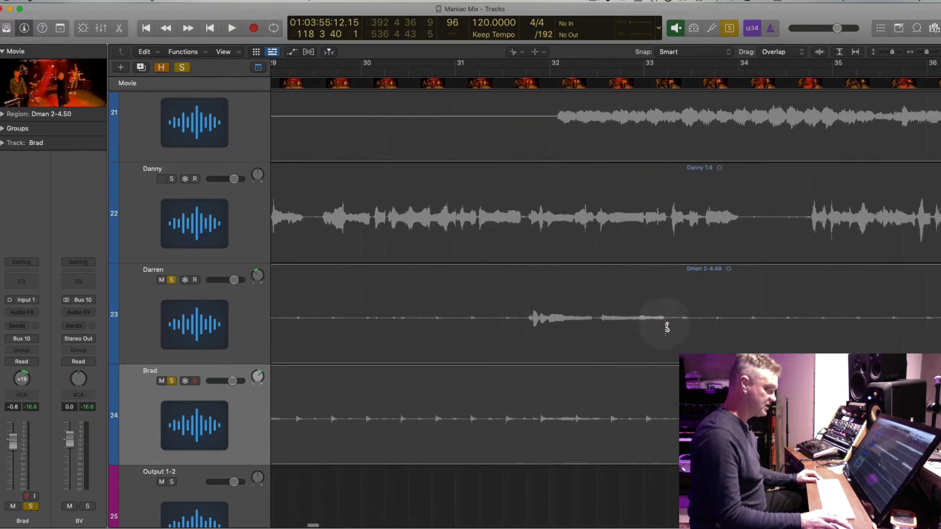
click(667, 327)
scroll(668, 326, left, 3)
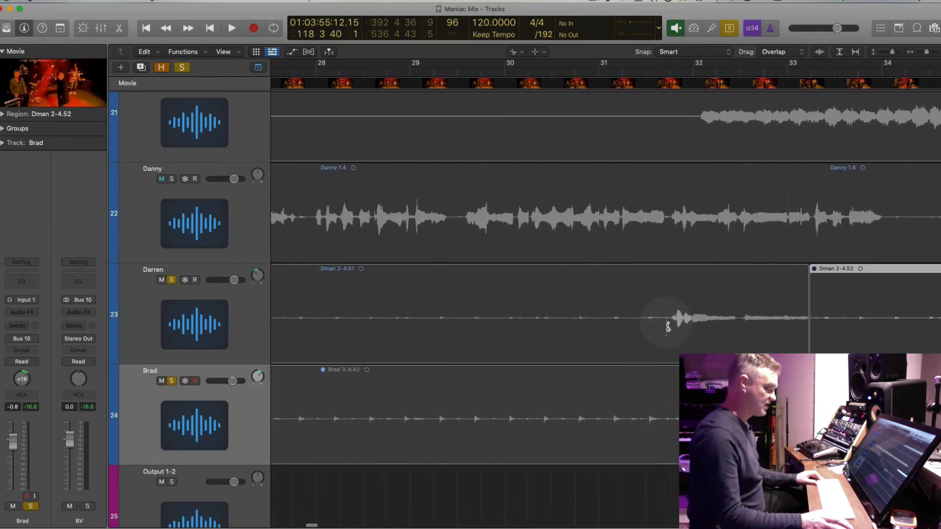
drag(669, 325, 670, 326)
Return to the Pointer tool and mute track 23's opening region, from bar 1 up to its first phrase.
scroll(669, 323, left, 20)
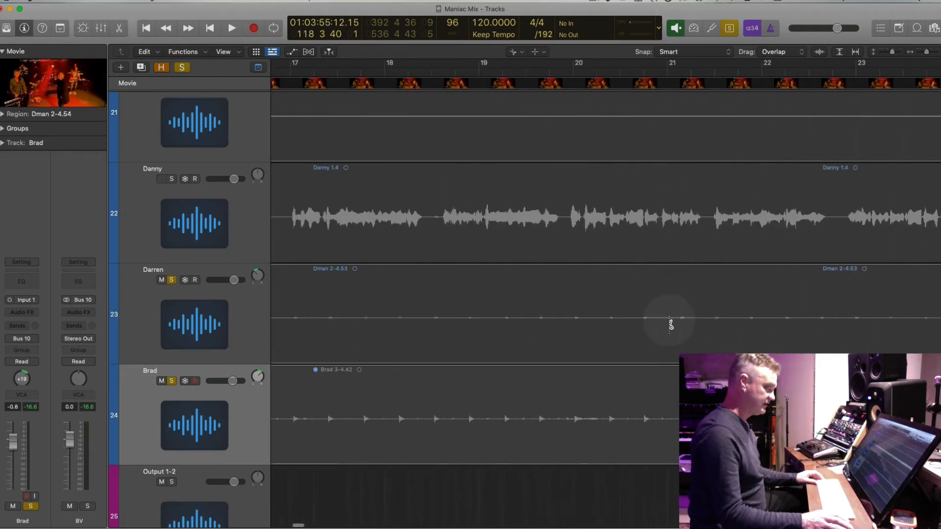
scroll(670, 324, left, 5)
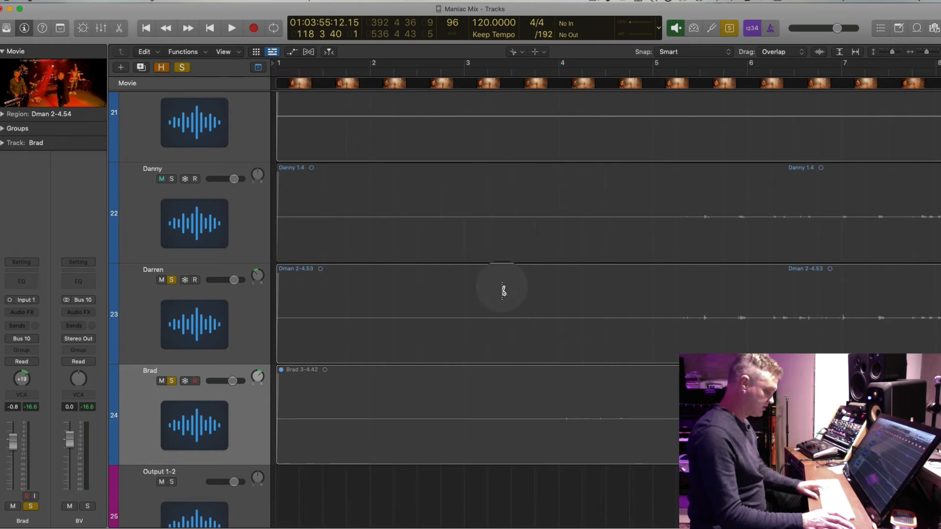
key(t)
key(t)
click(502, 288)
key(ctrl+m)
Turn off region solo and select all regions of both backing vocals on tracks 23 and 24.
scroll(626, 417, down, 3)
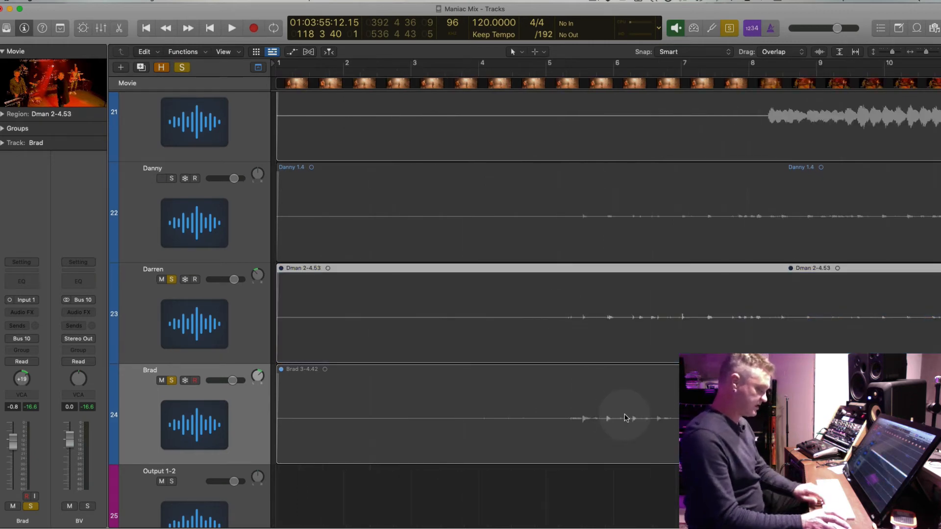
scroll(626, 418, down, 10)
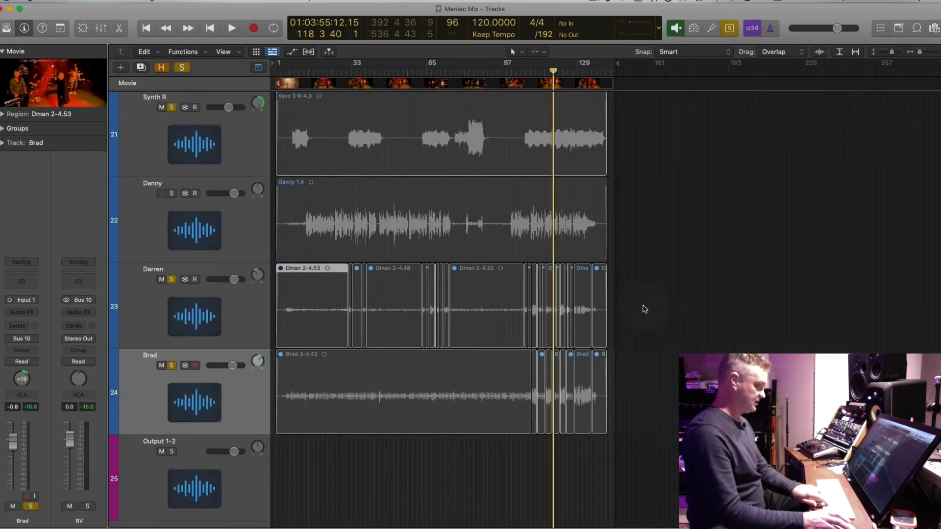
key(super+Up)
key(ctrl+s)
drag(614, 303, 287, 384)
Look over the fade settings of the selected backing vocal regions, with solo switched briefly on, and hide the settings again.
click(20, 114)
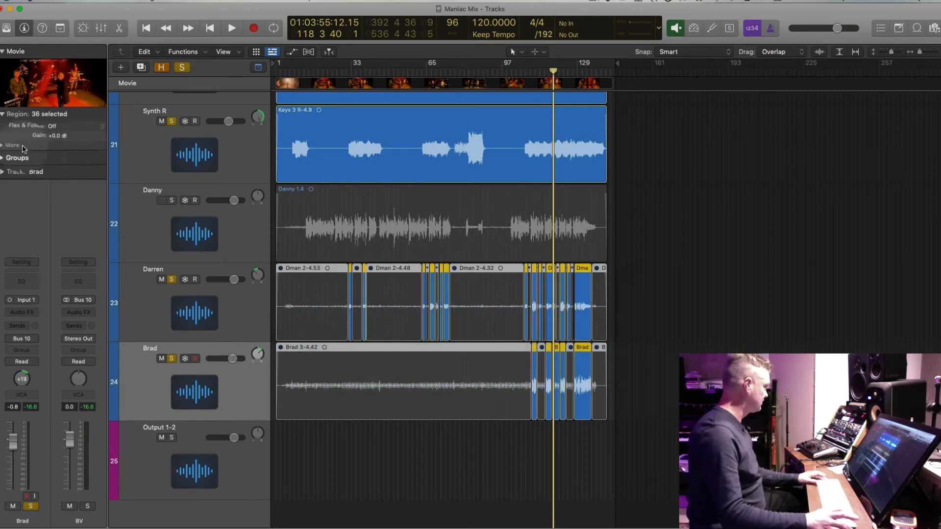
click(3, 202)
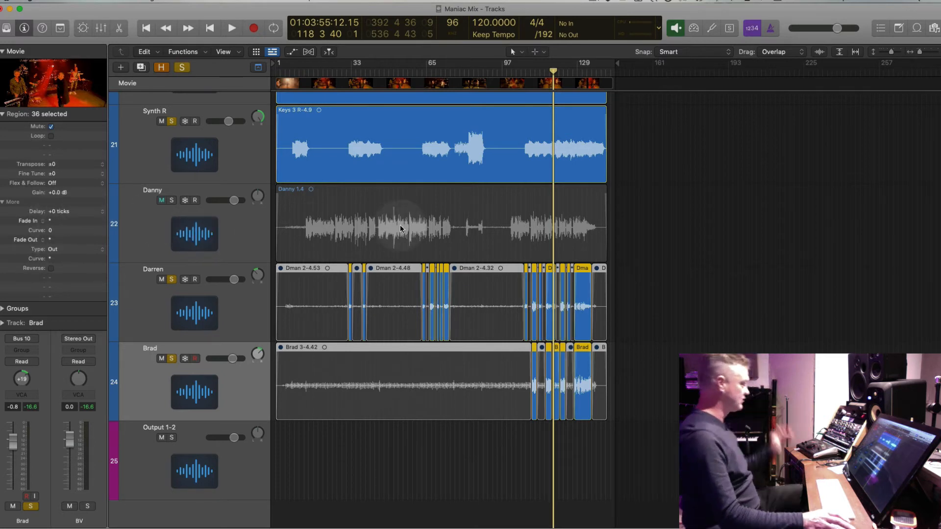
key(ctrl+s)
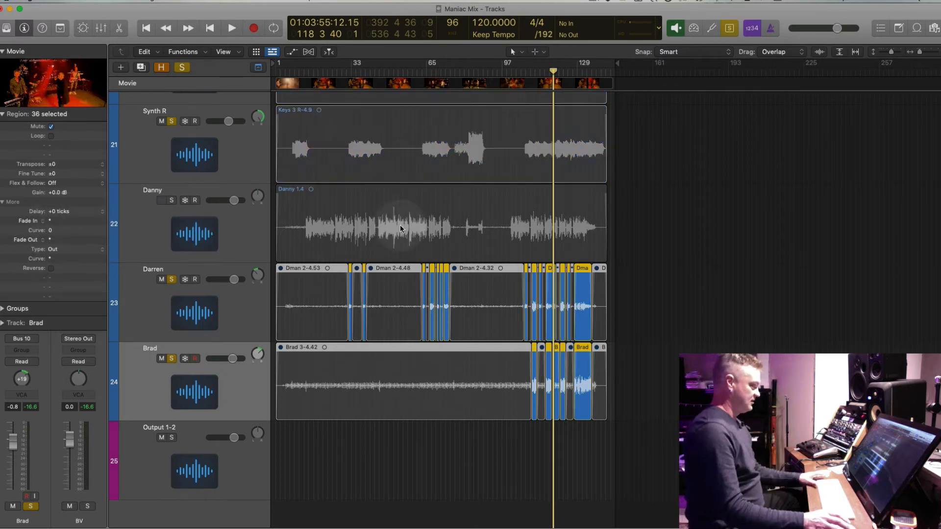
key(ctrl+s)
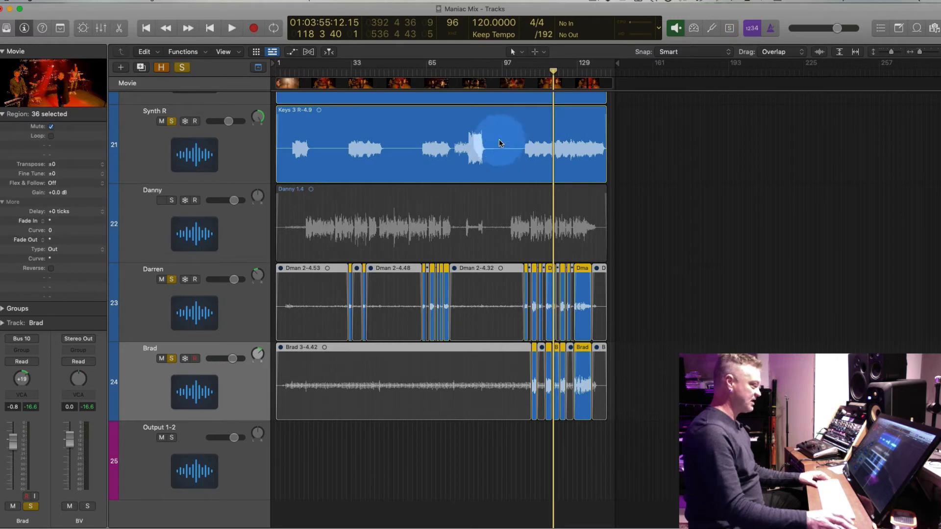
click(235, 303)
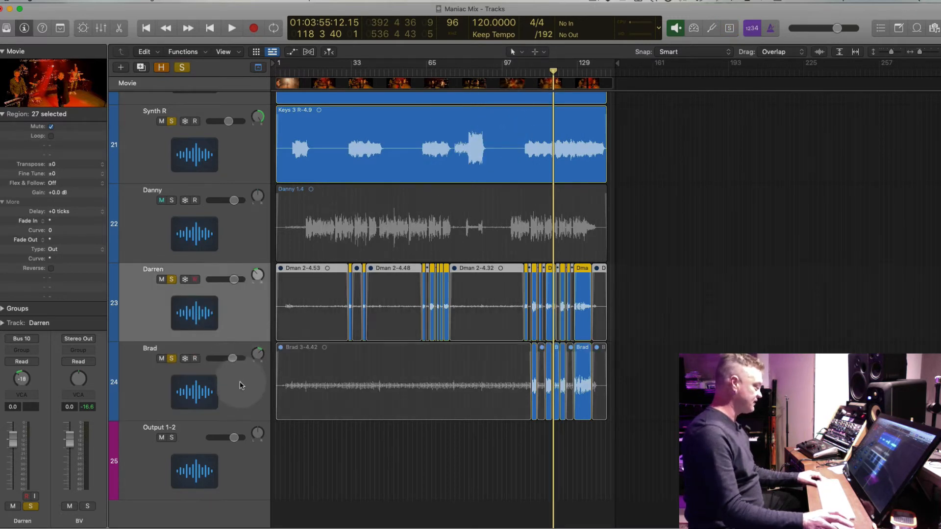
click(3, 203)
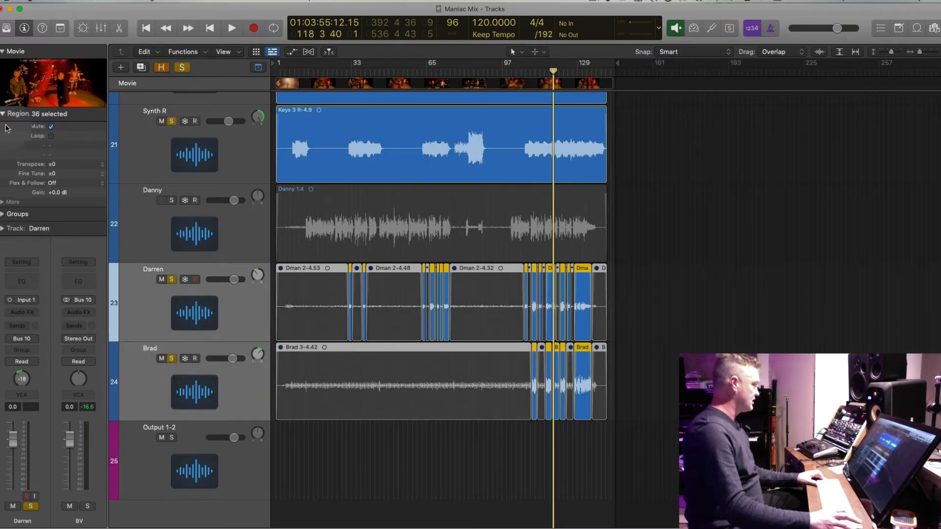
click(4, 116)
Insert a stereo Limiter on the BV bus with its output level at -0.3 dB.
click(89, 313)
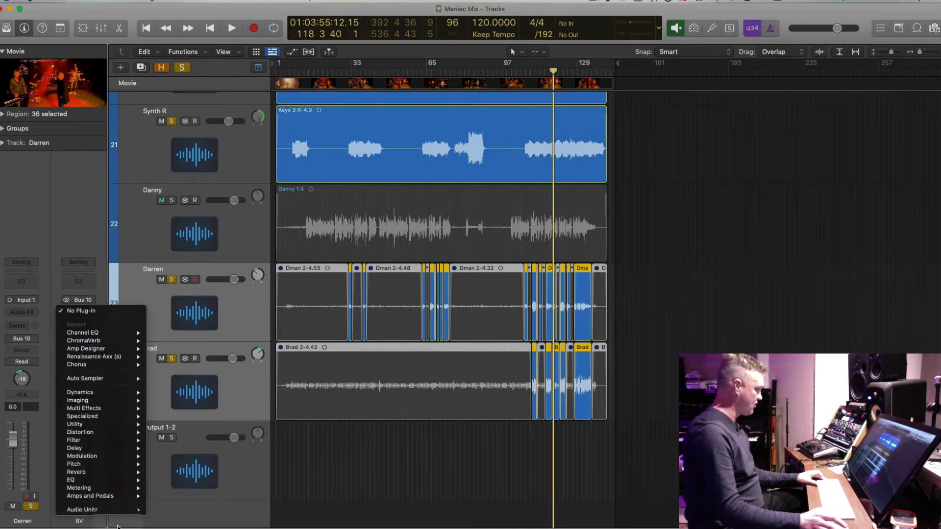
mouse_move(138, 509)
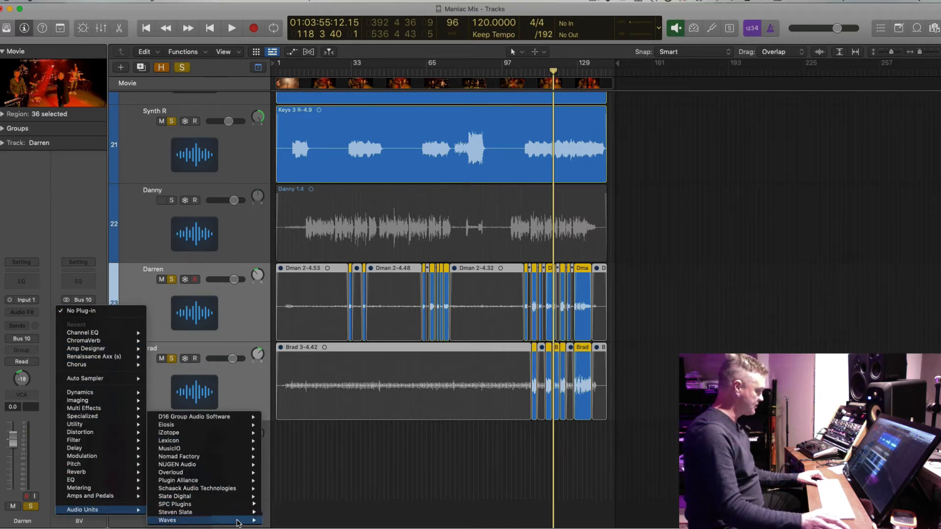
mouse_move(238, 520)
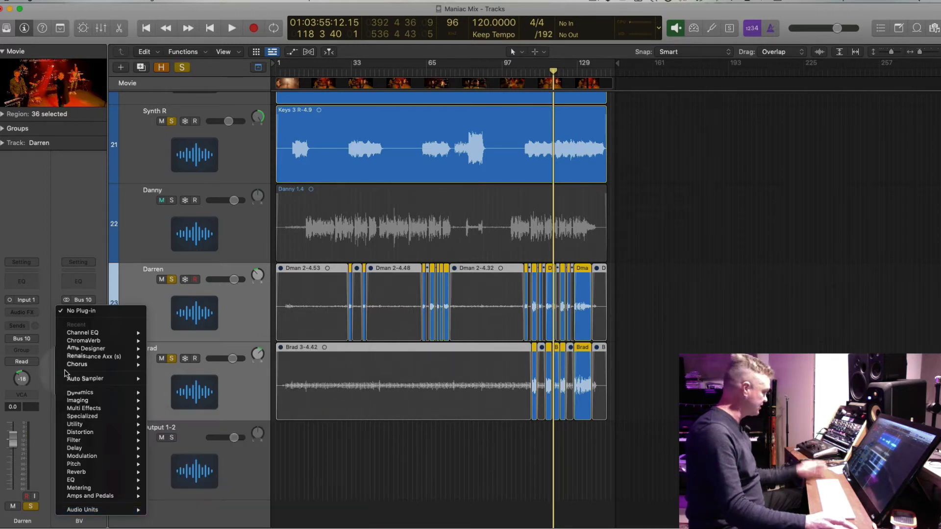
mouse_move(108, 417)
mouse_move(118, 392)
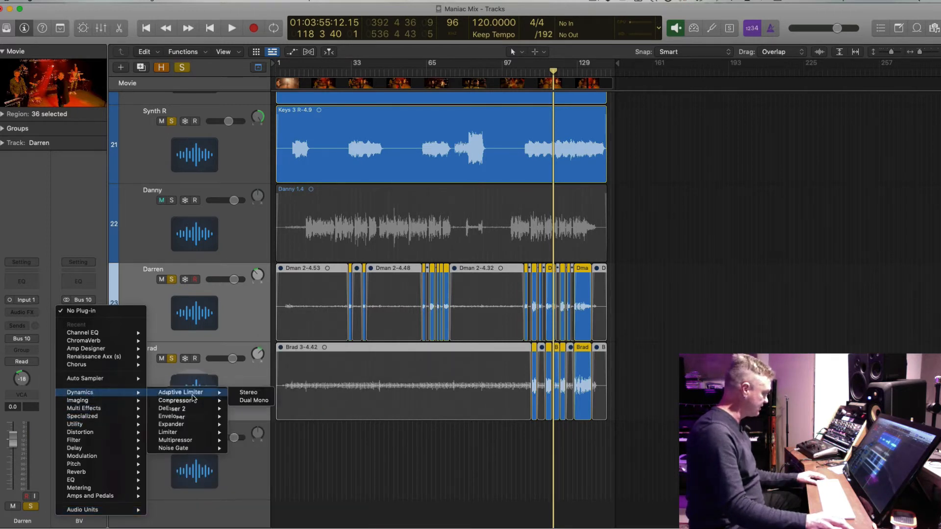
mouse_move(189, 434)
click(245, 433)
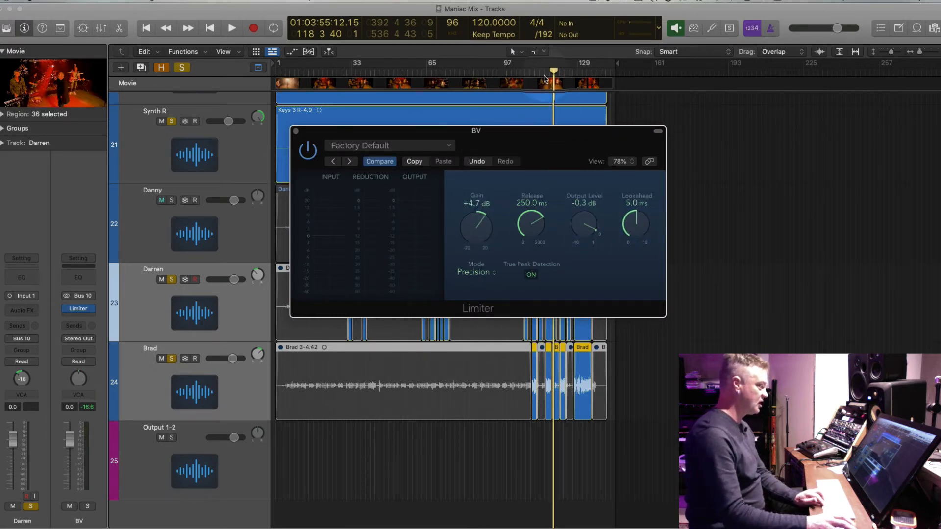
Play the backing vocals from about bar 115 and raise the BV Limiter's gain to +6.6 dB.
drag(553, 73, 547, 73)
key(space)
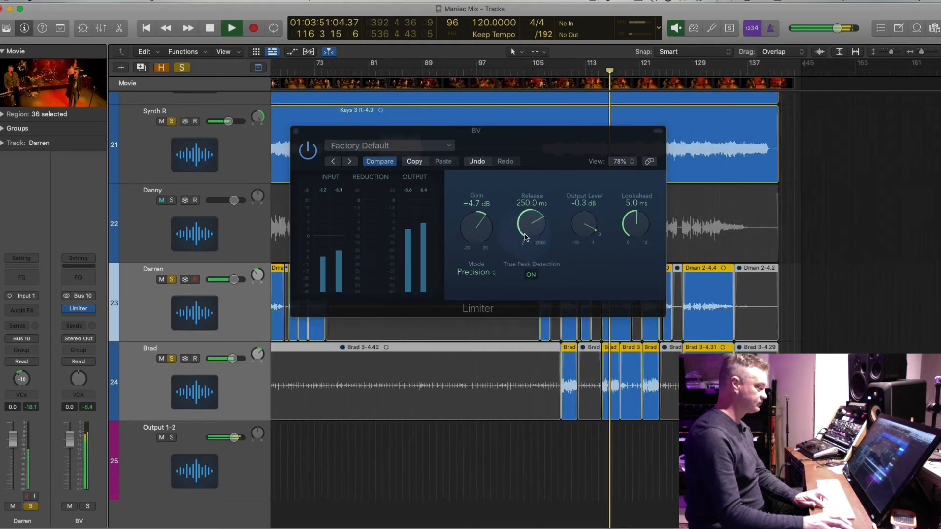
drag(476, 236, 478, 227)
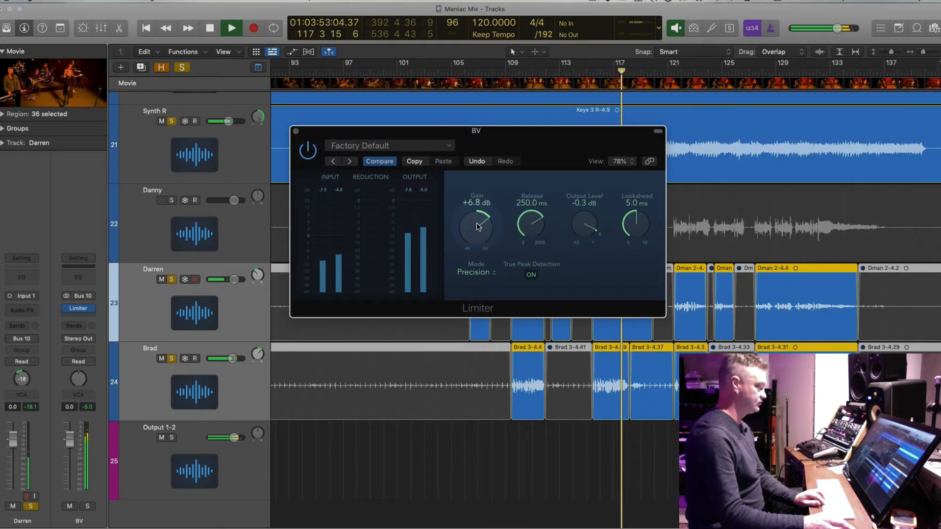
Lower track 24's volume to -7.0 dB while auditioning the backing vocals up to about bar 126.
click(155, 381)
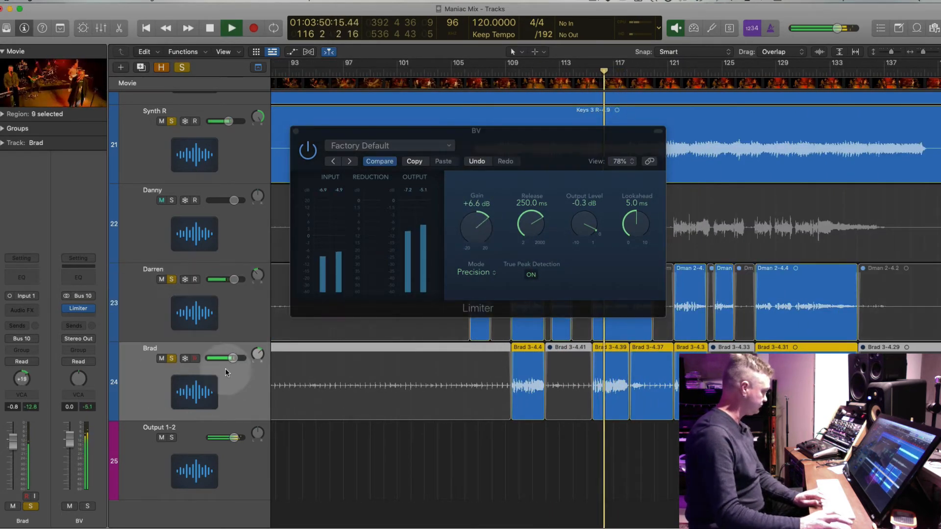
drag(232, 358, 227, 358)
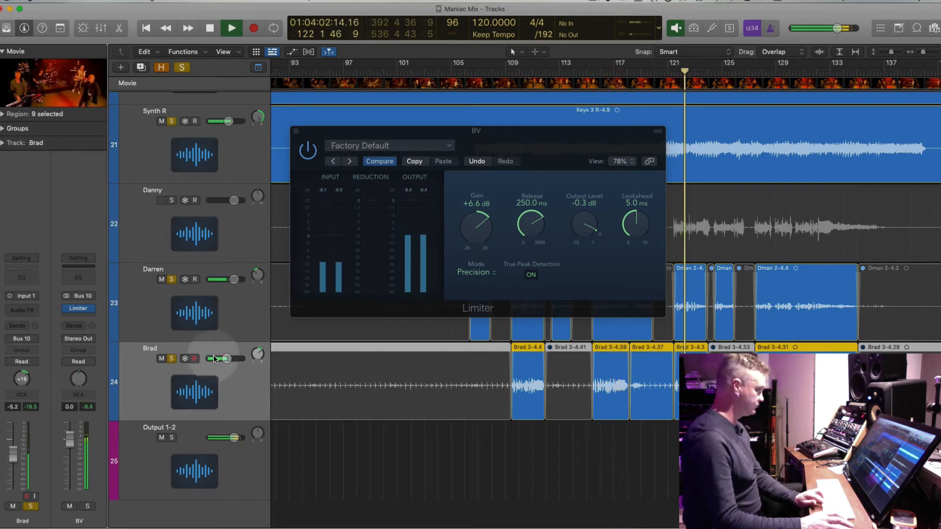
key(period)
key(period)
key(period)
key(period)
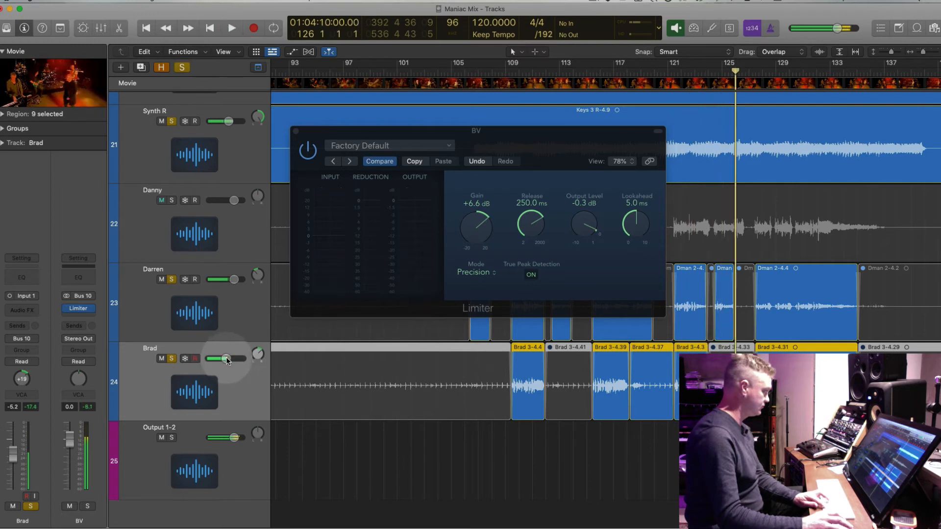
drag(225, 358, 224, 358)
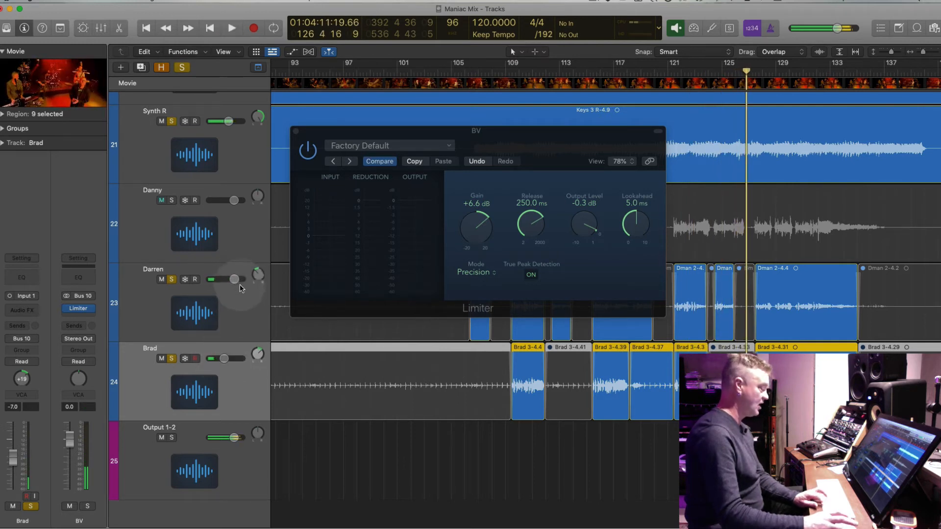
Set track 23's volume to 0.6 dB and insert a Limiter on it with +5.3 dB of gain.
click(241, 290)
click(35, 311)
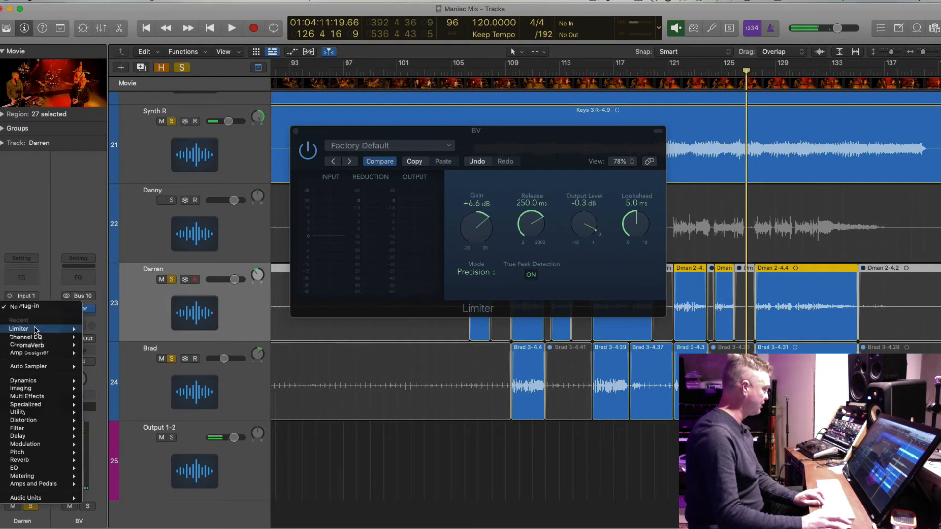
click(100, 331)
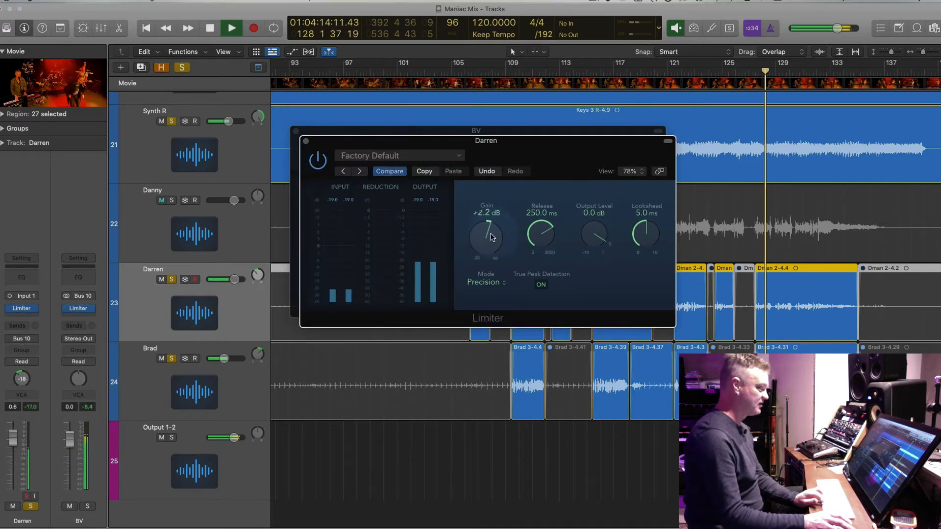
drag(488, 243, 489, 241)
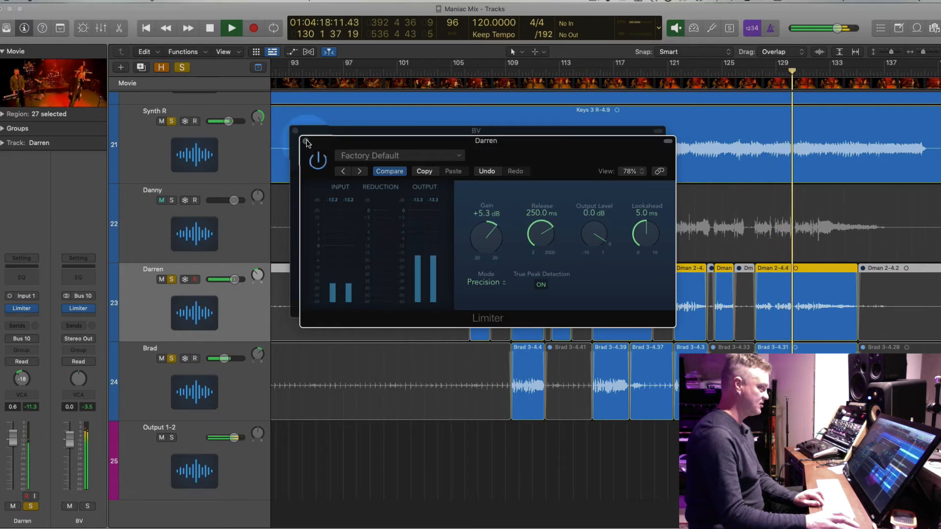
Stop playback, close the open Limiter windows and insert a stereo Inf EQ on the BV bus.
click(305, 141)
click(295, 131)
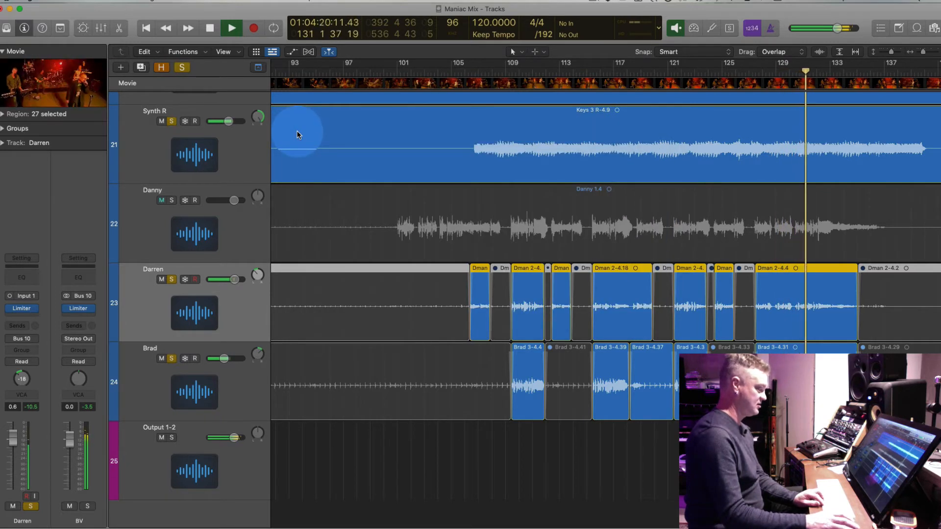
key(space)
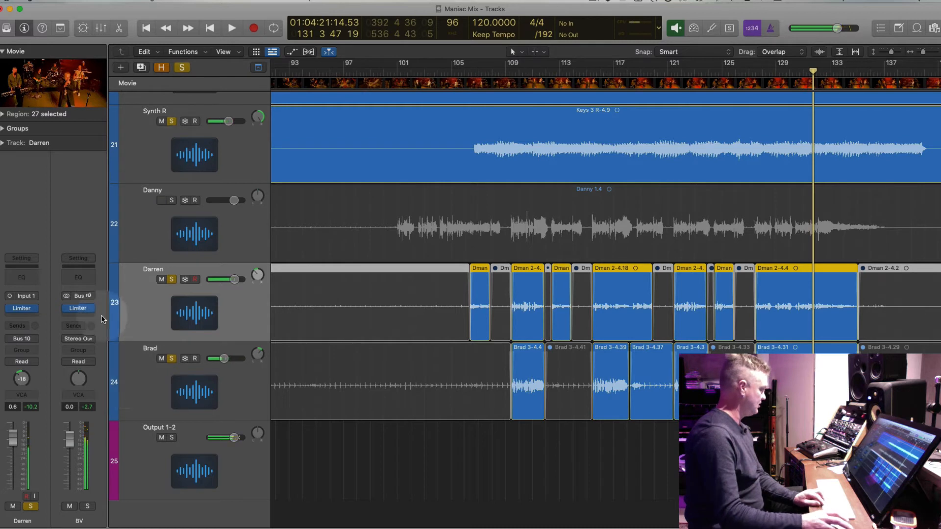
click(92, 317)
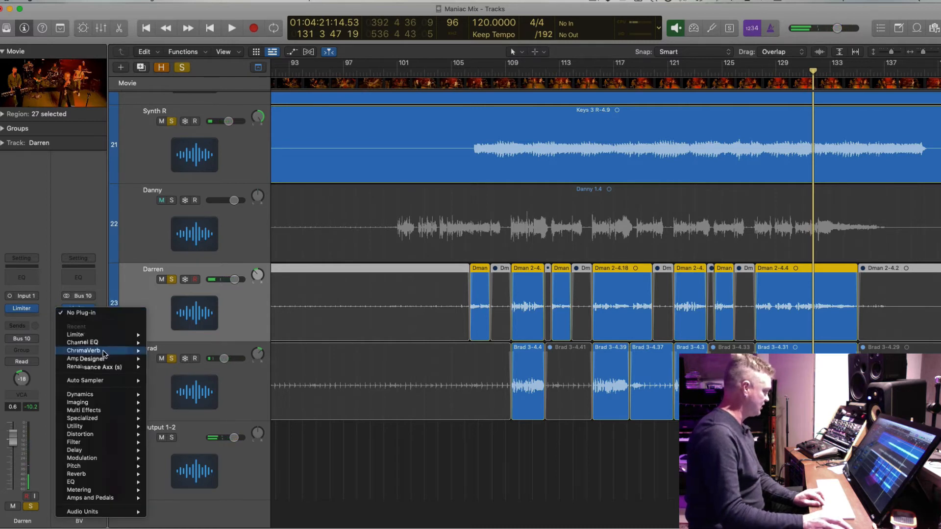
click(94, 234)
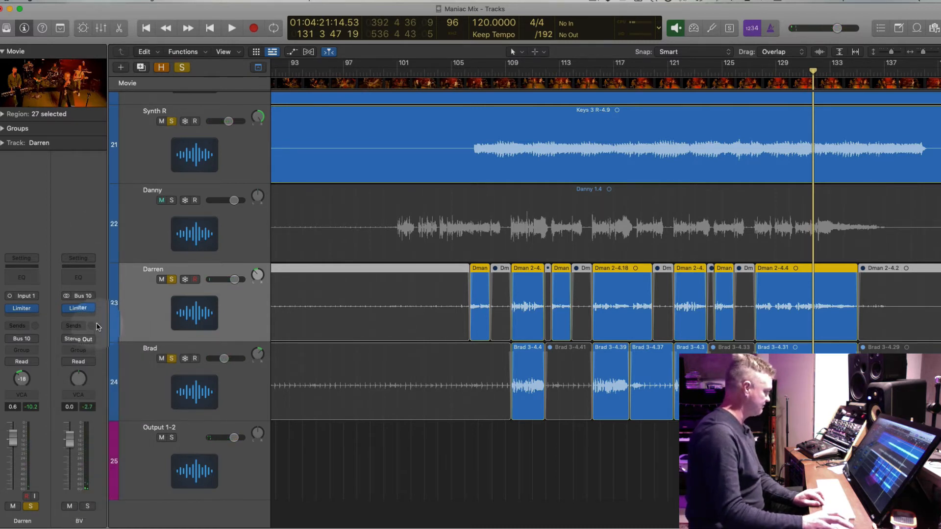
click(93, 317)
mouse_move(93, 511)
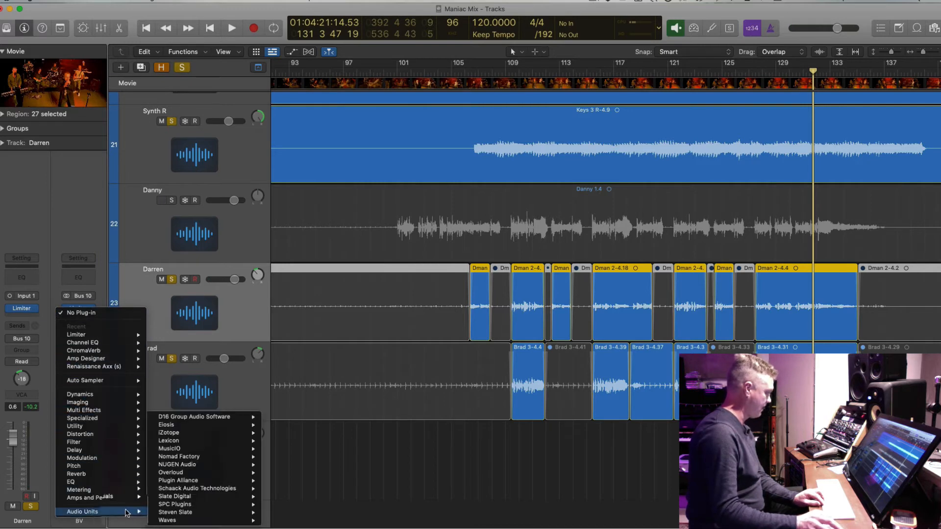
mouse_move(220, 496)
mouse_move(314, 459)
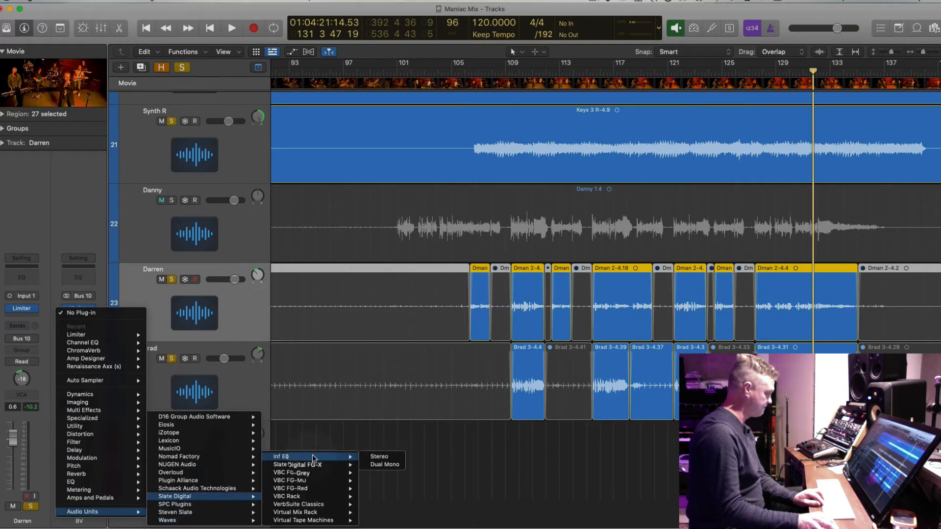
click(375, 456)
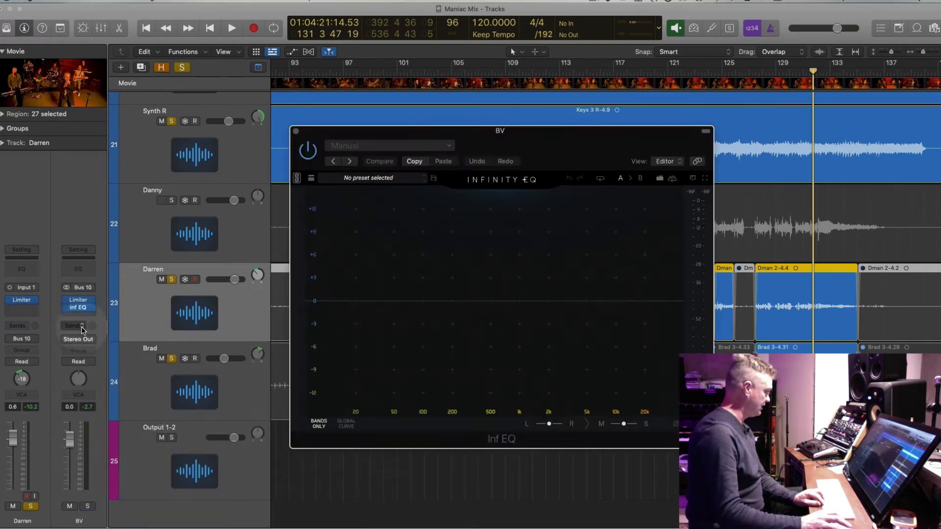
Add a Bus 1 reverb send on the BV bus at about -13.4 dB and clear the EQ window from the regions.
click(78, 325)
mouse_move(86, 339)
click(178, 214)
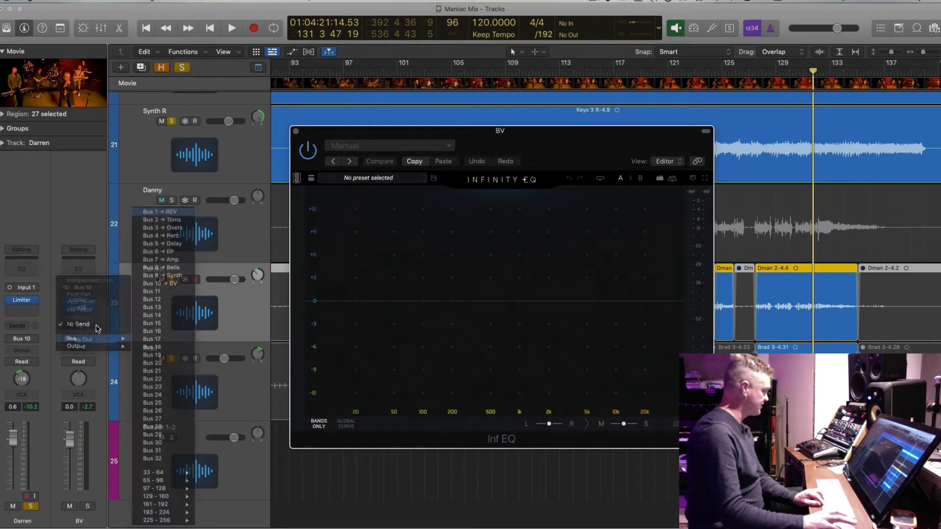
click(755, 111)
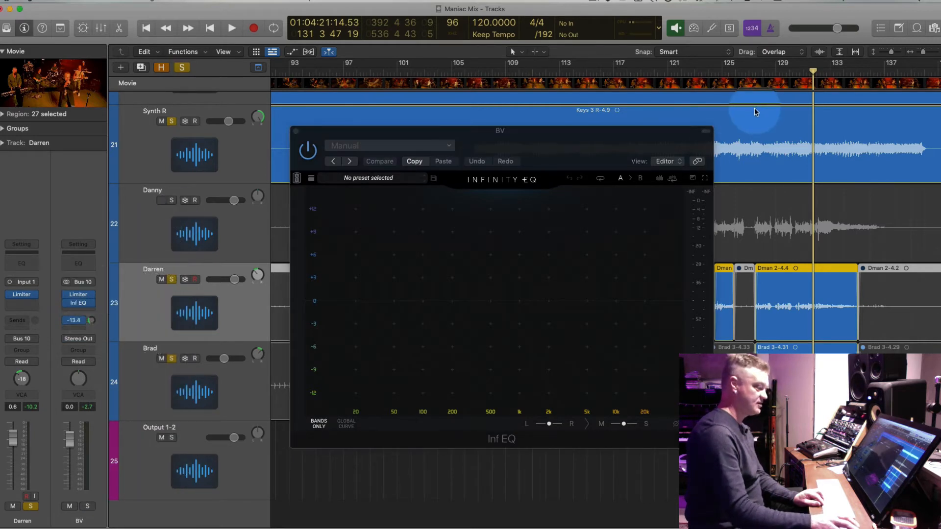
drag(503, 131, 305, 145)
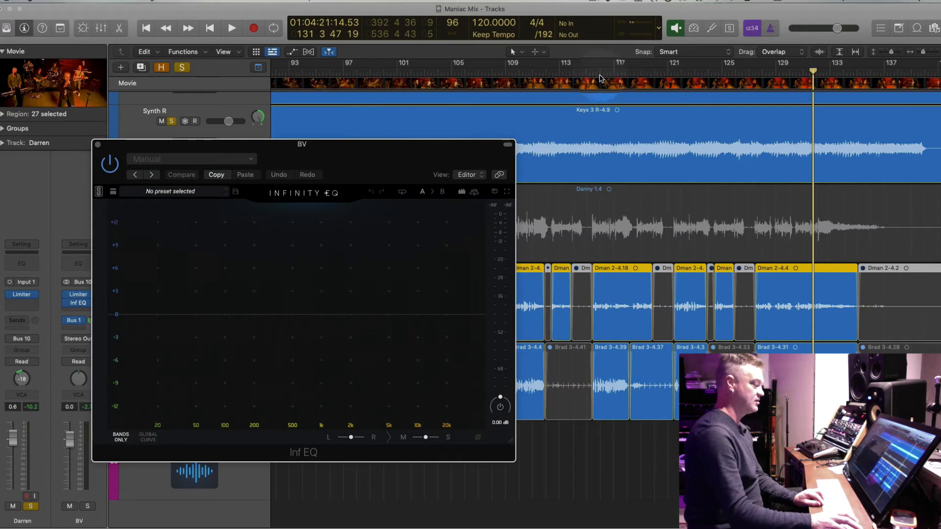
Mute track 24's region between about bars 118 and 121 and play the backing vocals from about bar 115.
click(659, 452)
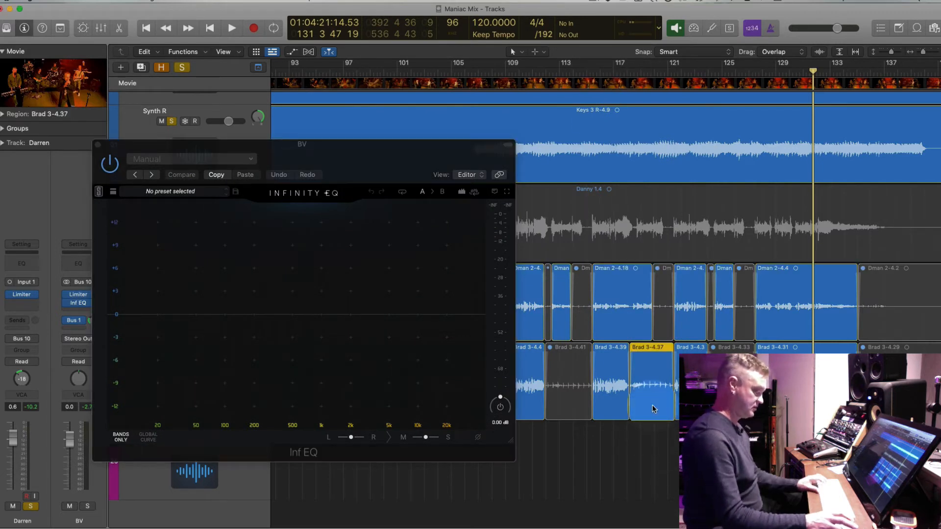
key(ctrl+m)
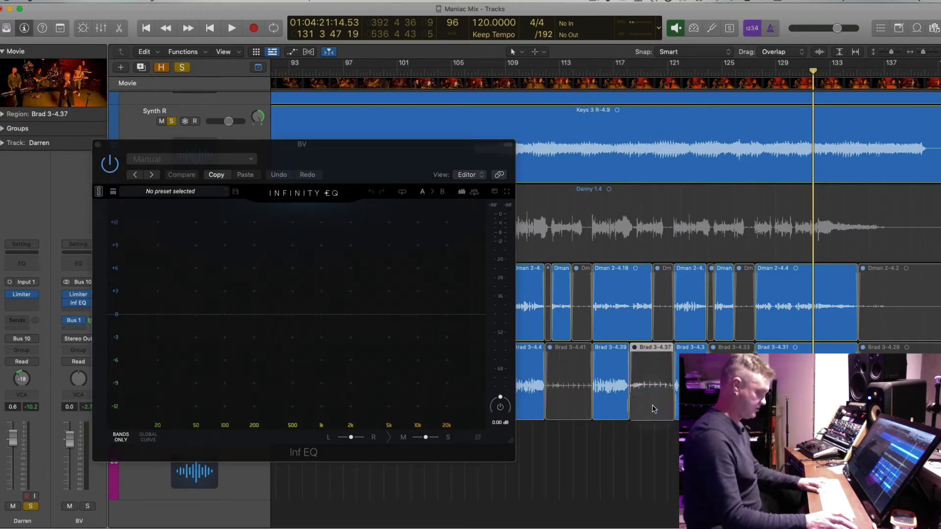
click(594, 77)
key(space)
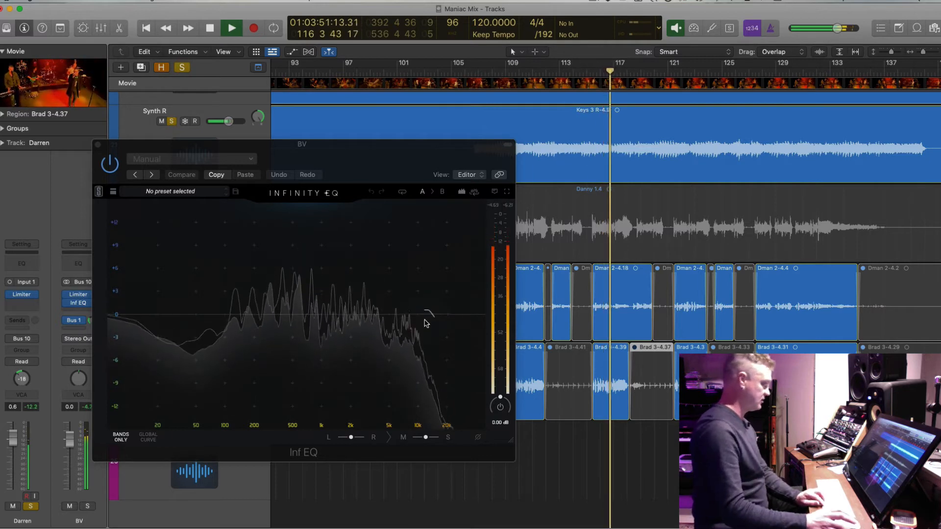
key(space)
Shape the BV Inf EQ with a low cut at about 120 Hz, an upper-mid boost and a +4.86 dB high shelf at 6.80 kHz.
drag(212, 322, 233, 321)
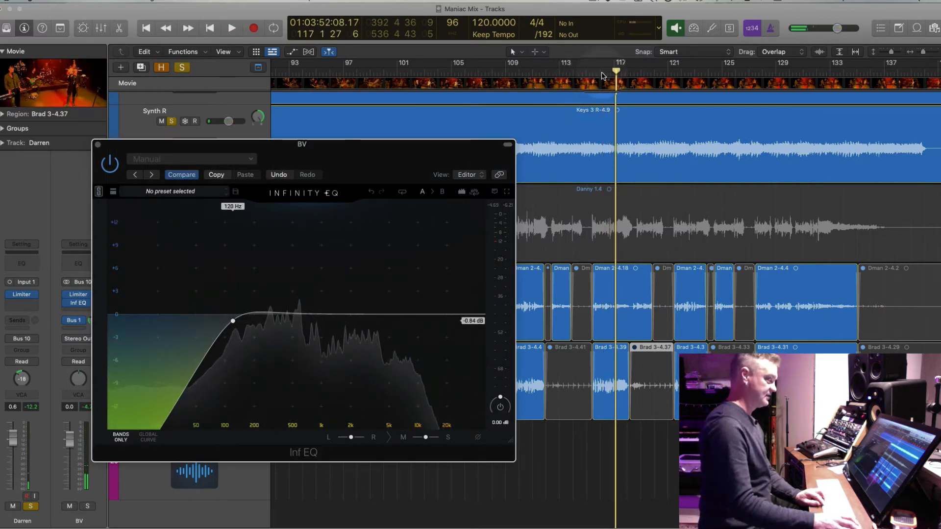
key(space)
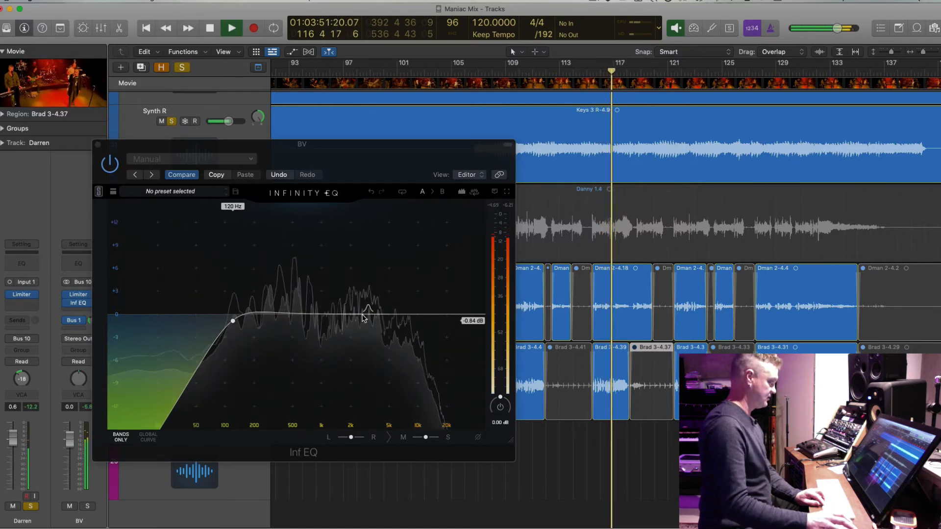
click(395, 310)
drag(395, 310, 399, 281)
click(425, 300)
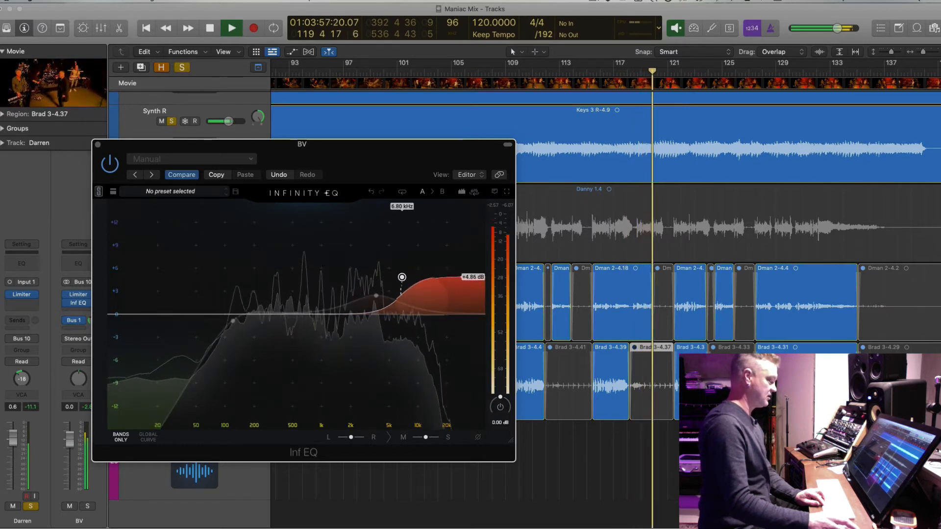
click(98, 144)
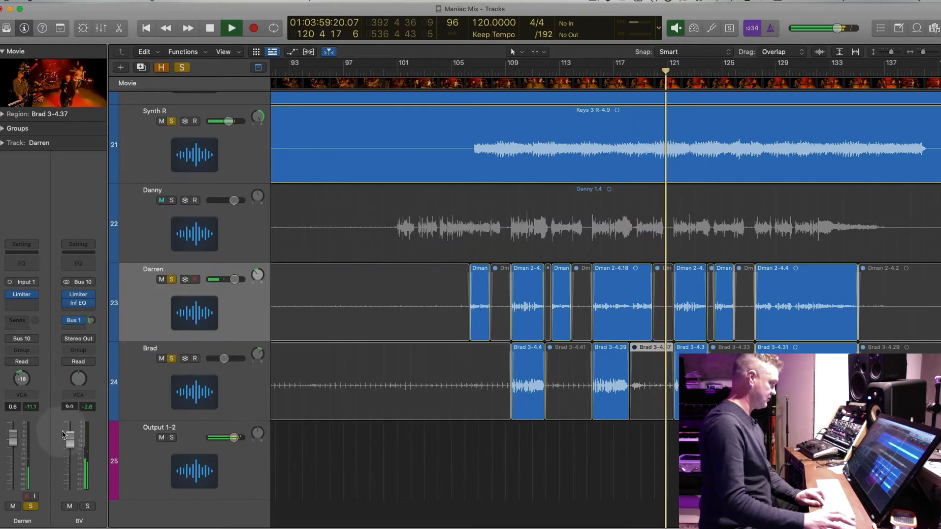
Place the BV Inf EQ ahead of the Limiter and raise the Limiter's gain to +7.5 dB, auditioning up to about bar 130.
click(80, 305)
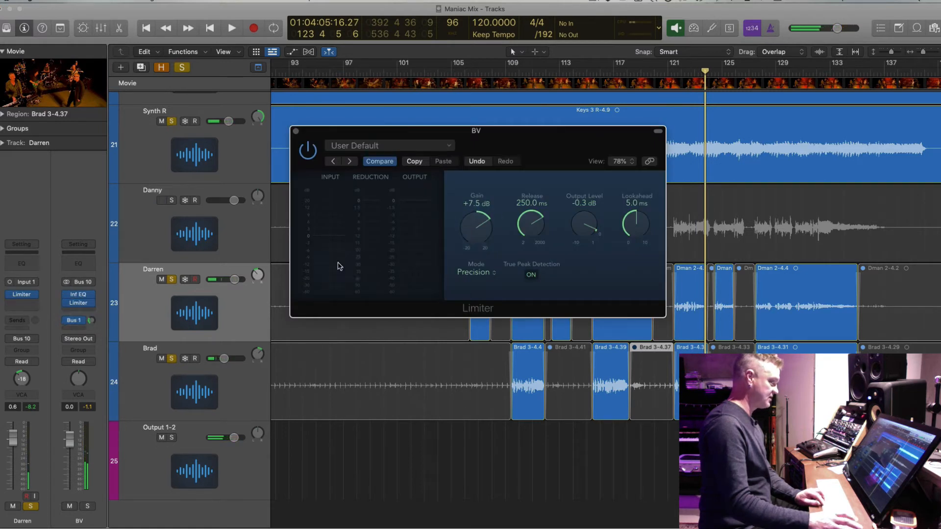
key(space)
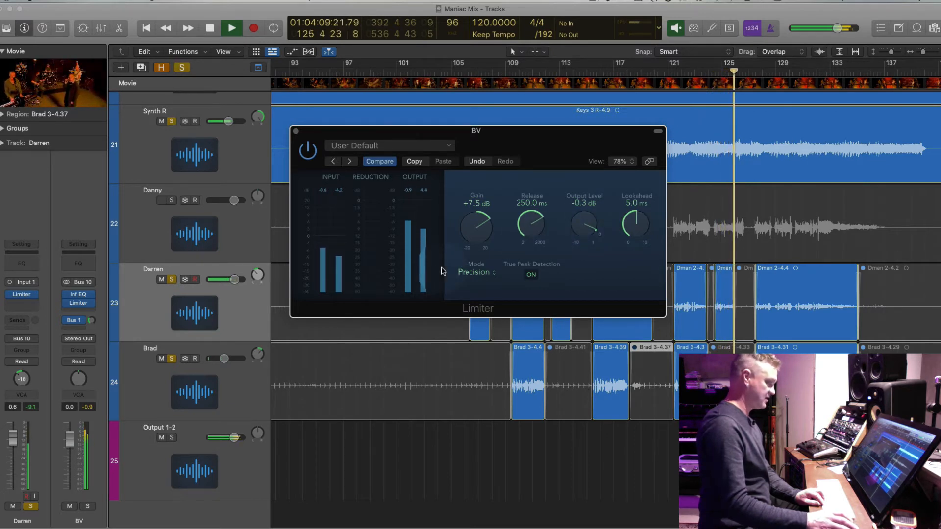
key(space)
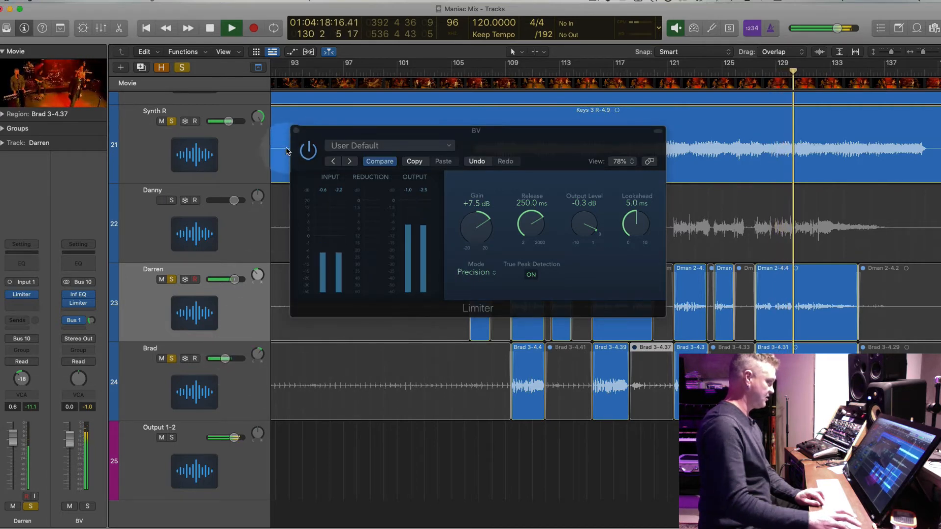
click(295, 131)
Stop playback, turn off all track solos and select the unmuted lead vocal on track 22.
click(235, 280)
click(242, 310)
key(super+Left)
key(super+Left)
key(super+Left)
key(super+Left)
key(super+Left)
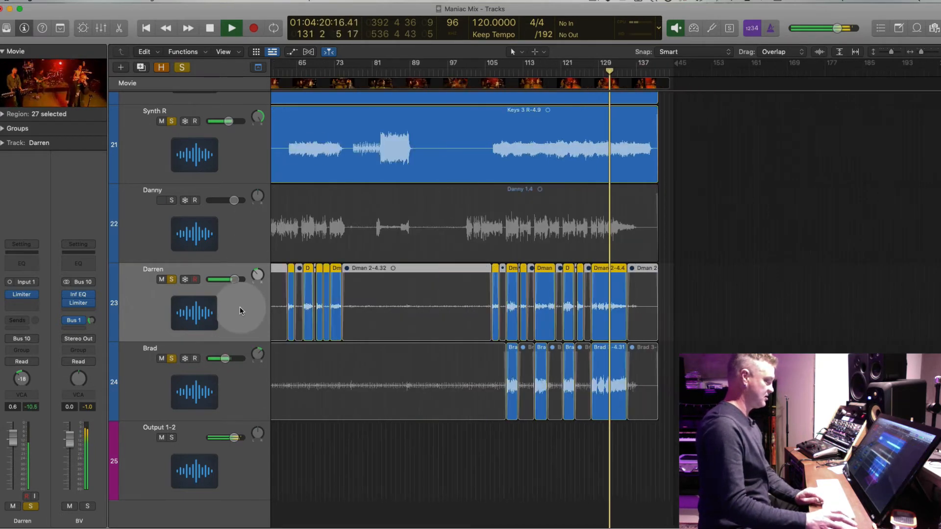
key(super+Up)
key(super+Up)
key(super+Up)
key(super+Up)
key(space)
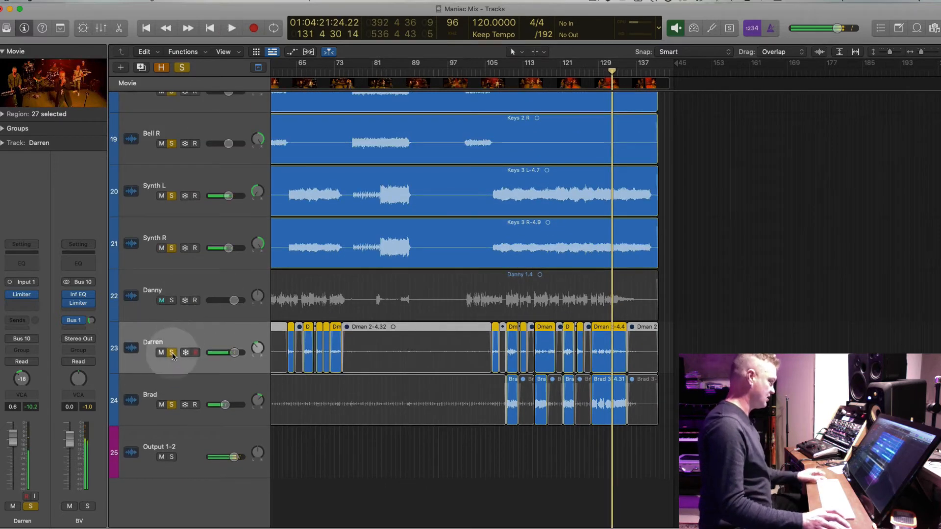
click(186, 277)
Move the playhead to bar 13, just before the lead vocal begins on track 22.
key(Return)
key(super+Right)
key(super+Right)
key(super+Right)
key(period)
key(period)
key(period)
key(period)
key(period)
key(period)
key(period)
key(period)
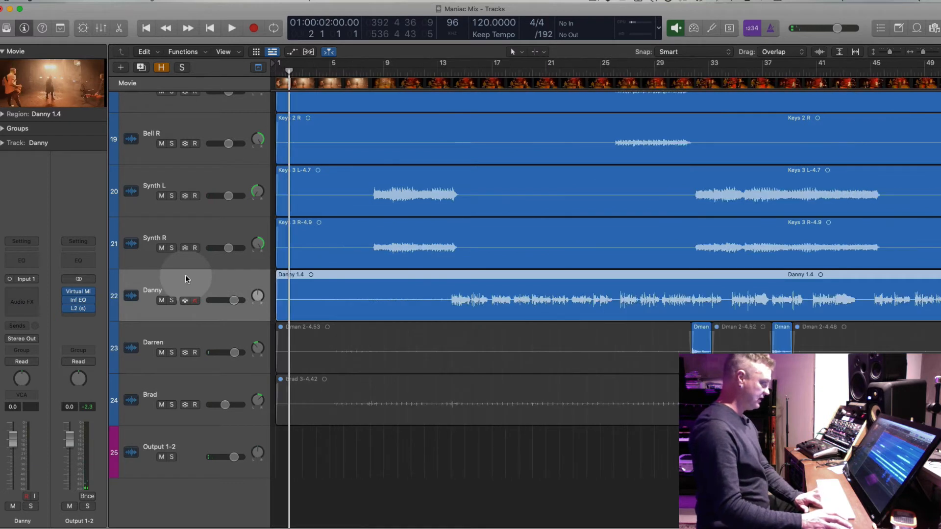
key(period)
key(period)
key(period)
key(period)
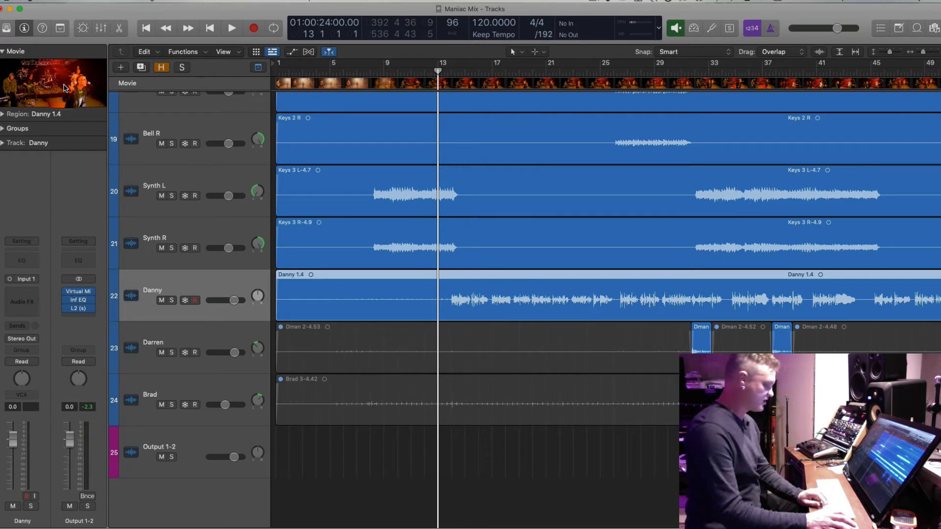
Open the movie in its own floating window and play the lead vocal's entry up to about bar 15.
double_click(63, 88)
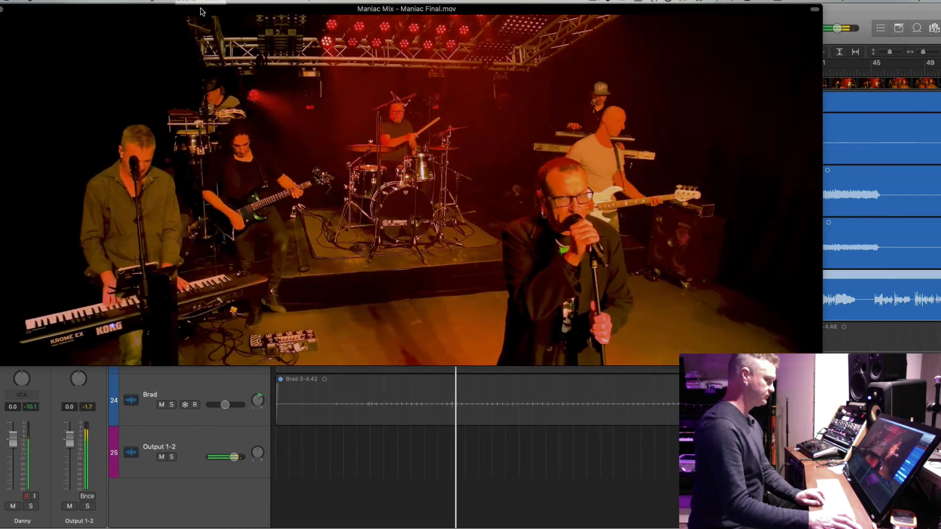
drag(202, 9, 491, 51)
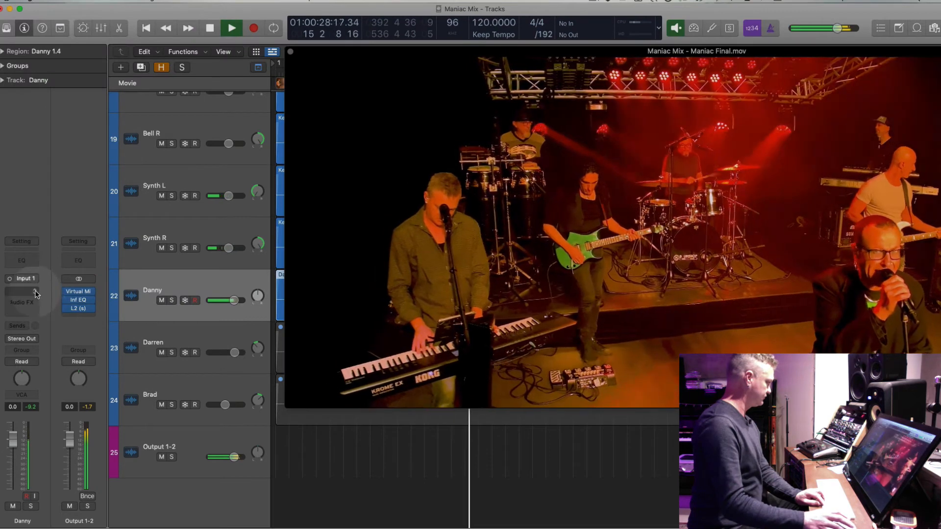
key(space)
Load the saved vocal channel strip setting from the AJS folder within HSCC onto track 22.
click(30, 242)
mouse_move(66, 302)
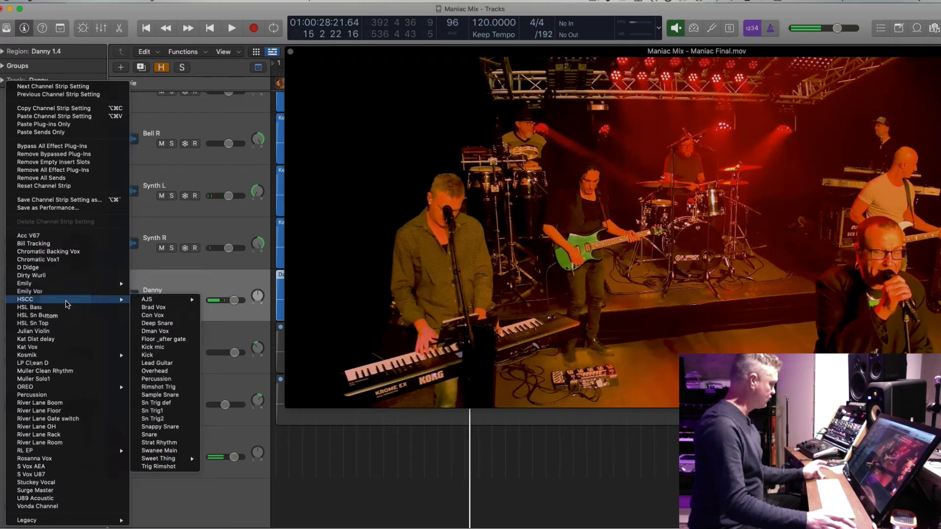
mouse_move(156, 300)
click(239, 356)
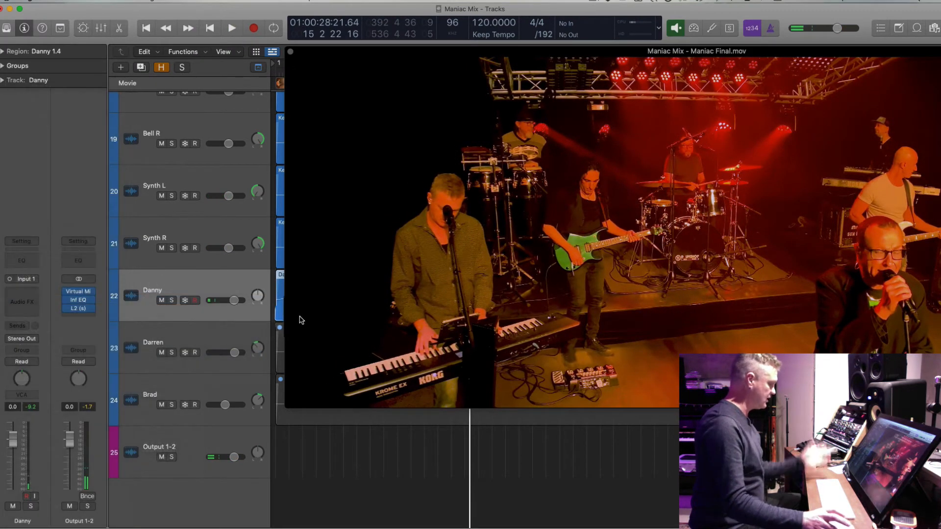
Open the Virtual Mix Rack on track 22 and close the floating movie window.
click(23, 293)
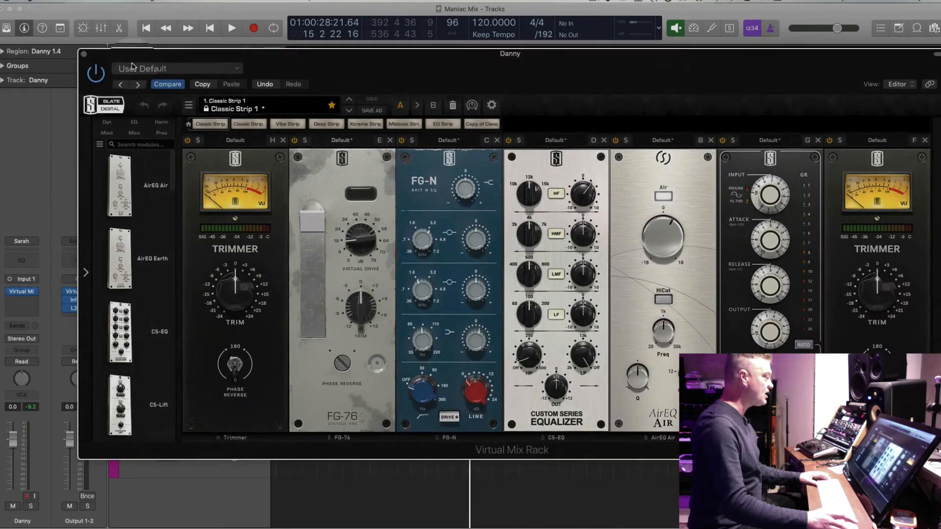
drag(131, 54, 133, 88)
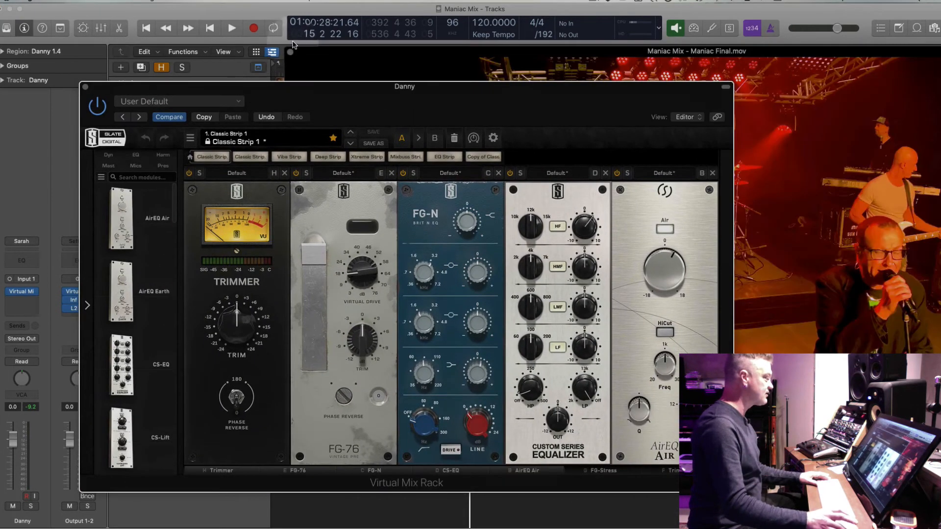
click(290, 53)
drag(215, 88, 223, 12)
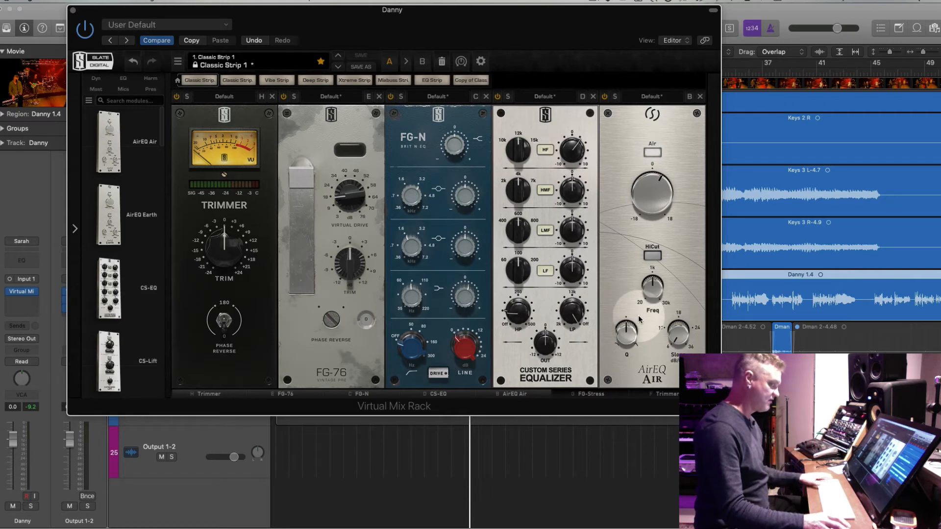
While playing the lead vocal, adjust the rack equalizer's low-pass filter, set the FG-Stress ratio to 3:1 and raise the final Trimmer slightly.
click(593, 395)
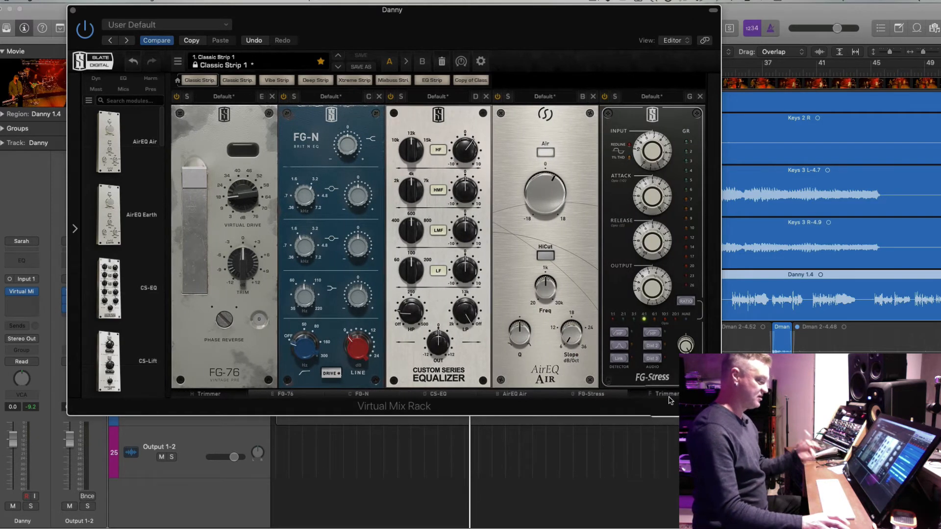
click(669, 397)
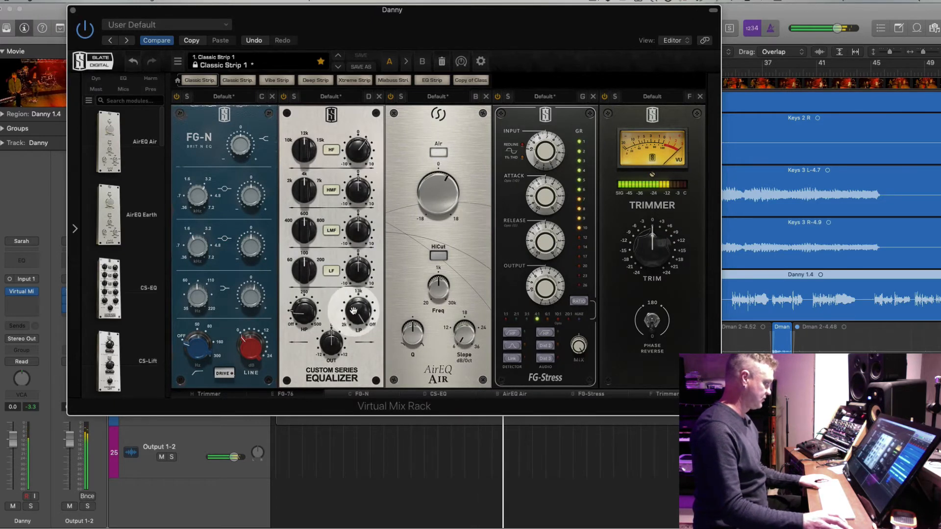
drag(351, 335, 352, 347)
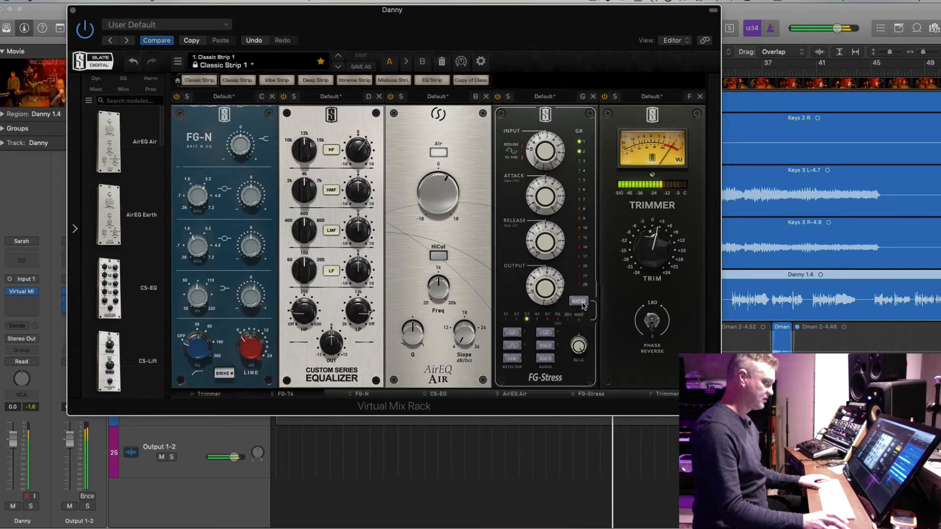
click(73, 12)
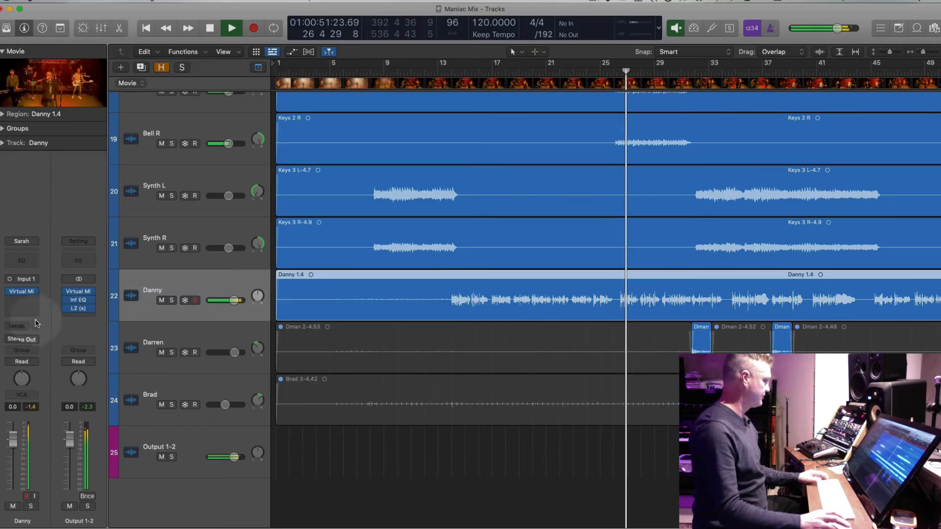
Add a send from the lead vocal on track 22 to Bus 1 (REV) and raise its send level during playback.
click(25, 327)
mouse_move(54, 338)
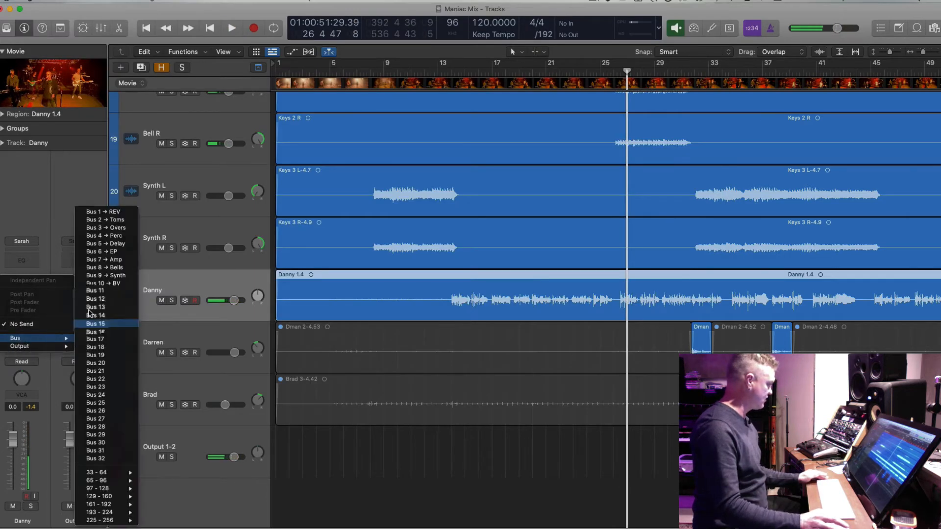
click(104, 212)
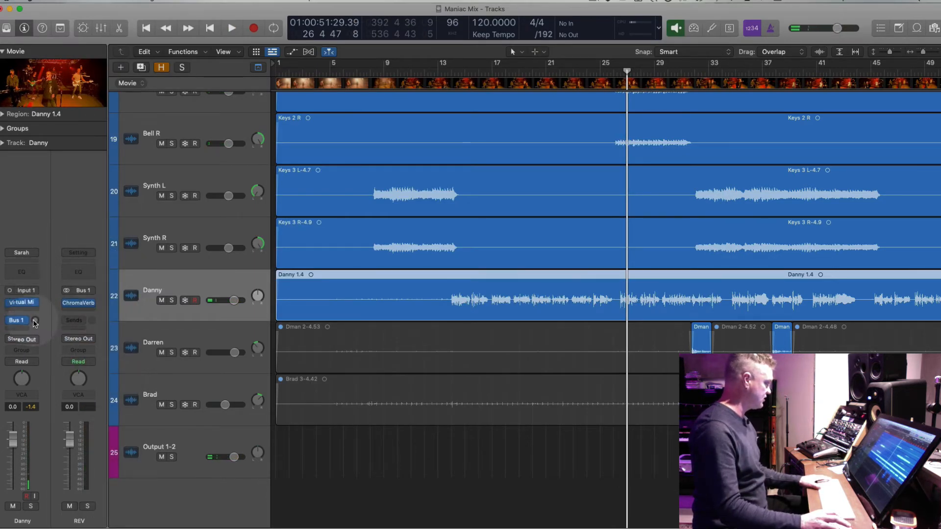
key(space)
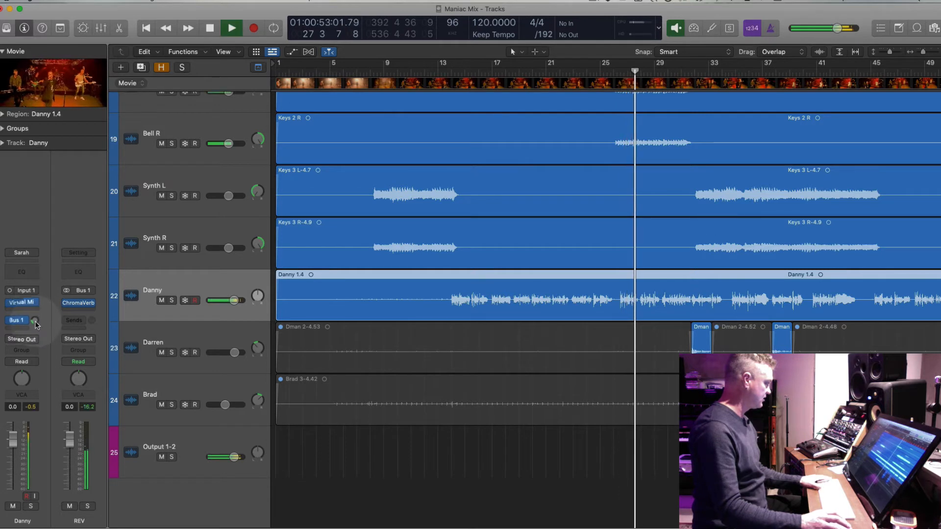
drag(34, 318, 36, 313)
click(36, 311)
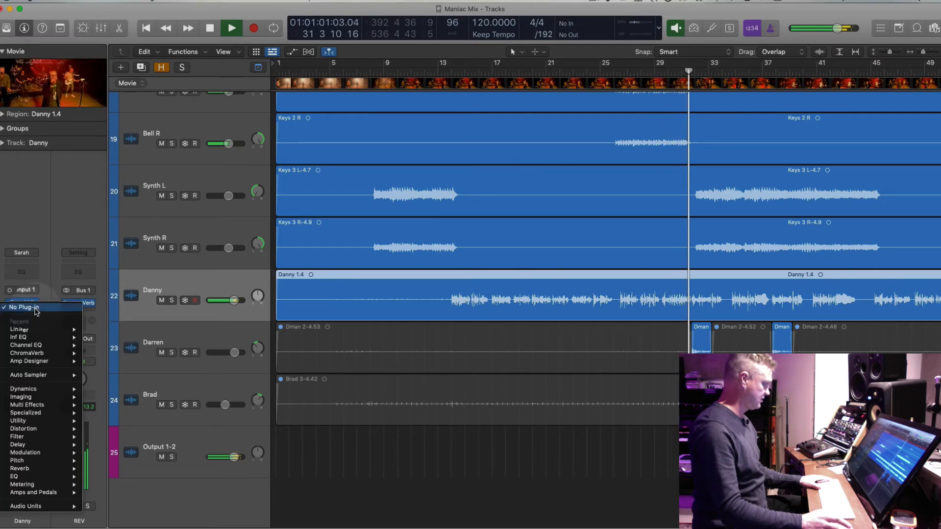
click(709, 245)
Zoom out to show more of the arrangement and restart playback from the beginning of the song.
key(super+Left)
key(super+Left)
key(super+Up)
key(super+Up)
key(super+Up)
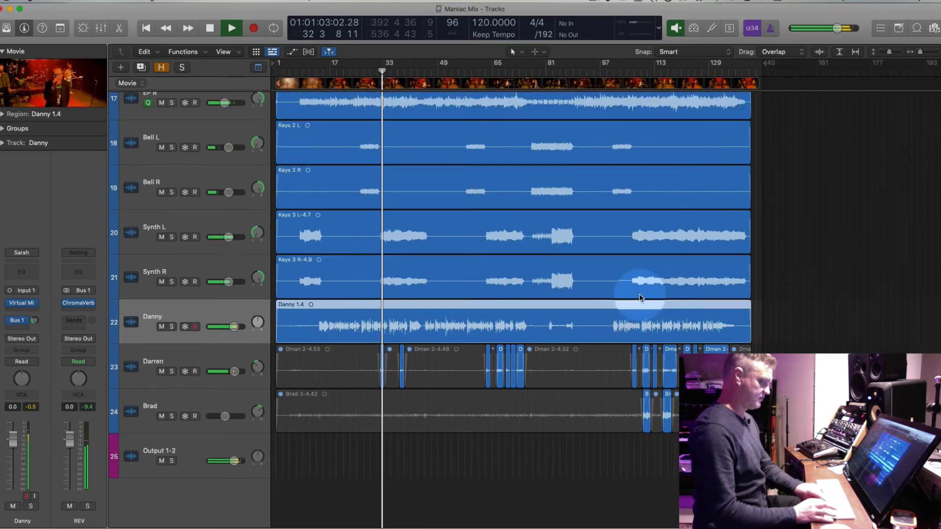
key(space)
key(Return)
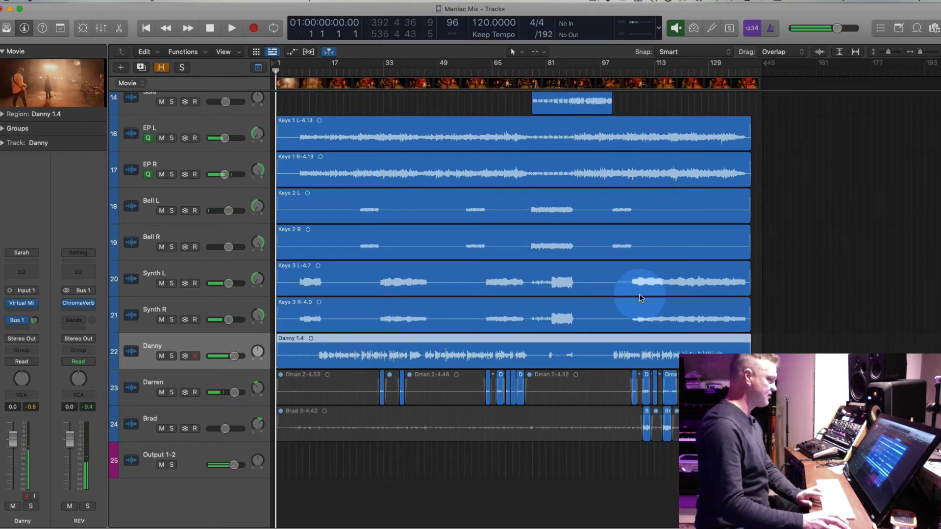
key(super+Down)
key(super+Up)
key(super+Right)
key(super+Right)
key(space)
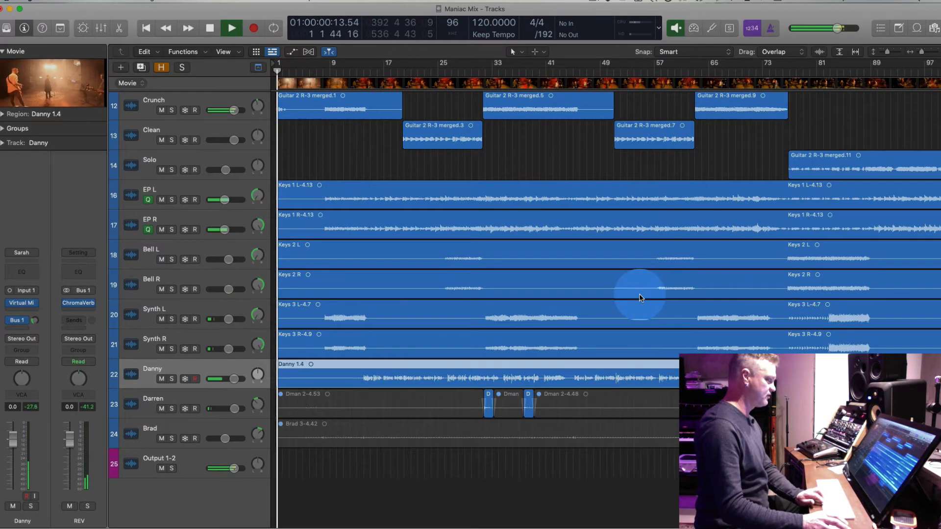
Open the movie in its own floating window, reposition it and shrink it so the lead vocal track stays visible below.
double_click(45, 81)
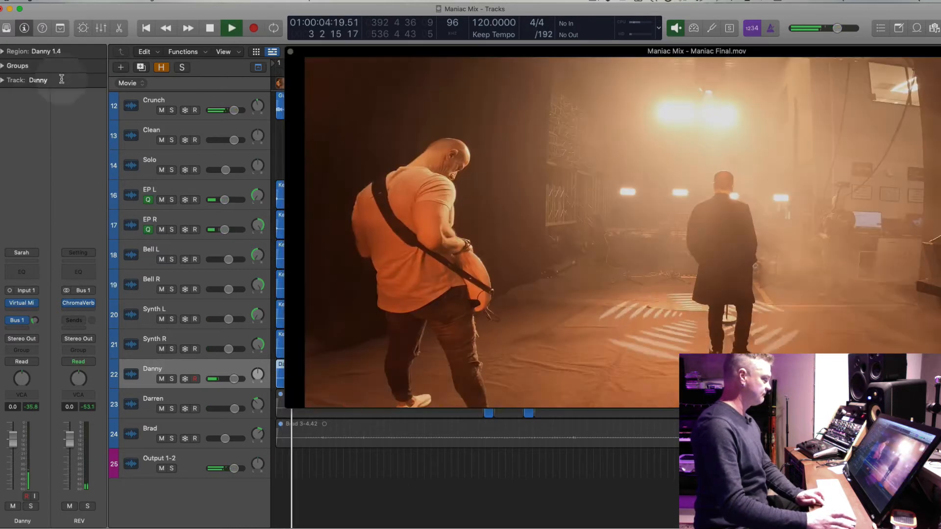
drag(368, 51, 95, 9)
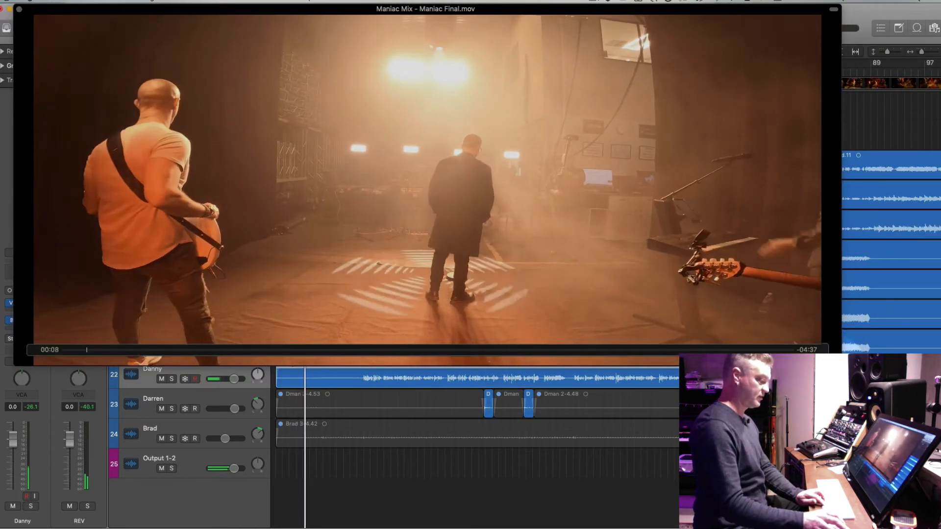
drag(839, 364, 410, 228)
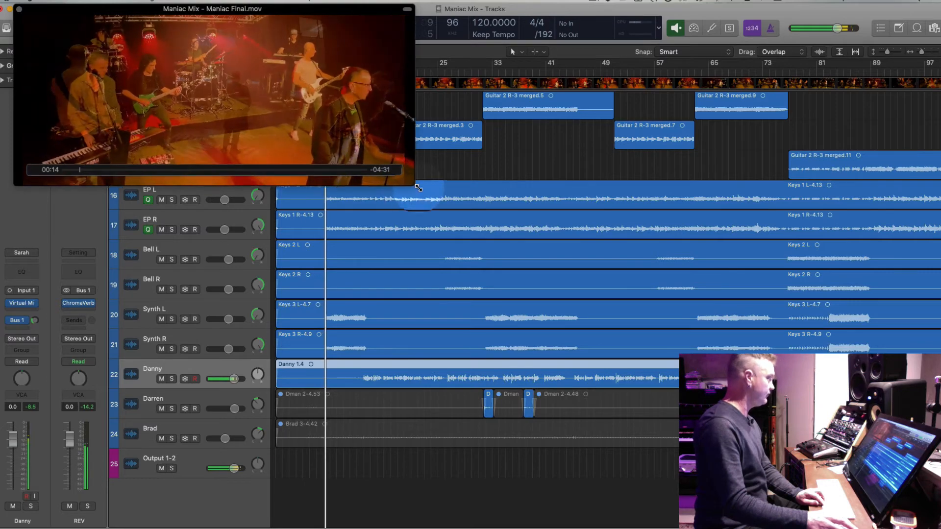
drag(410, 182, 590, 260)
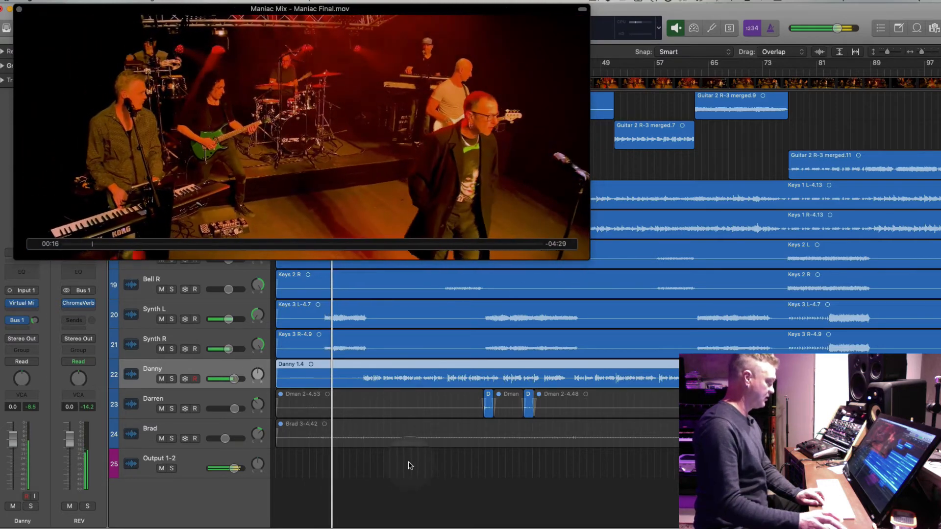
Recolor the lead vocal region on track 22 golden yellow while the song plays.
click(368, 376)
click(367, 371)
key(super+Down)
key(super+Down)
key(super+Down)
key(super+Down)
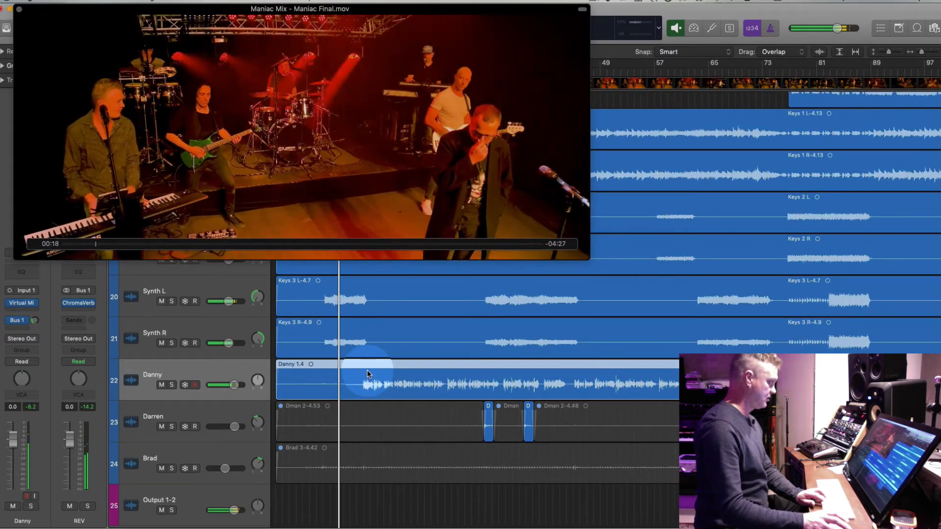
key(super+Right)
key(super+Right)
key(super+Right)
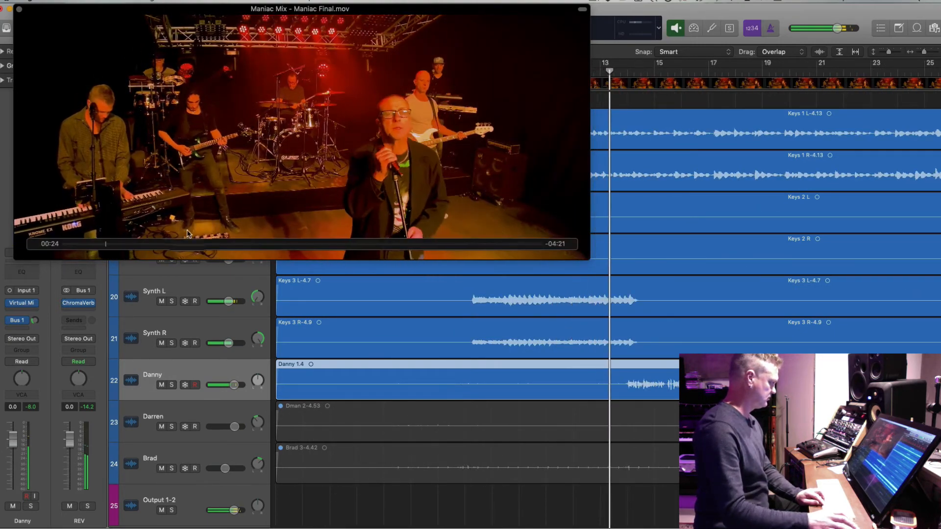
key(alt+c)
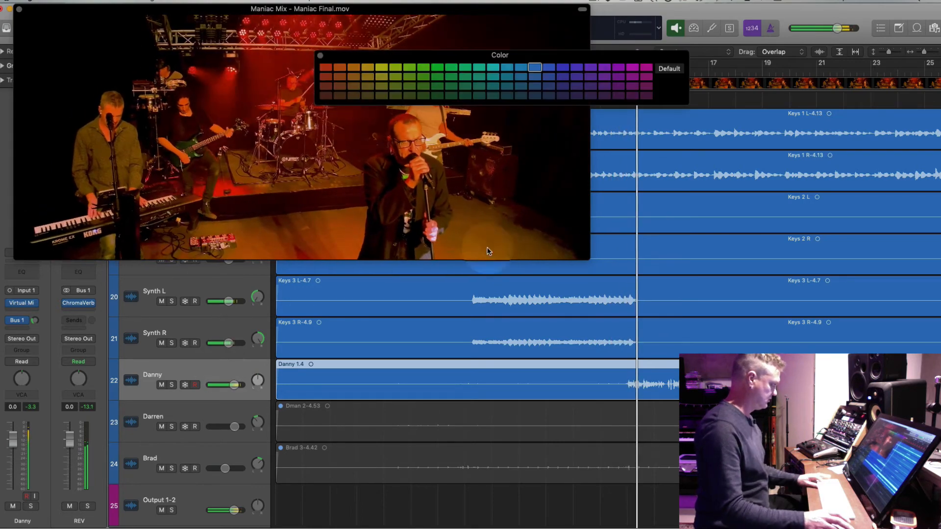
click(550, 68)
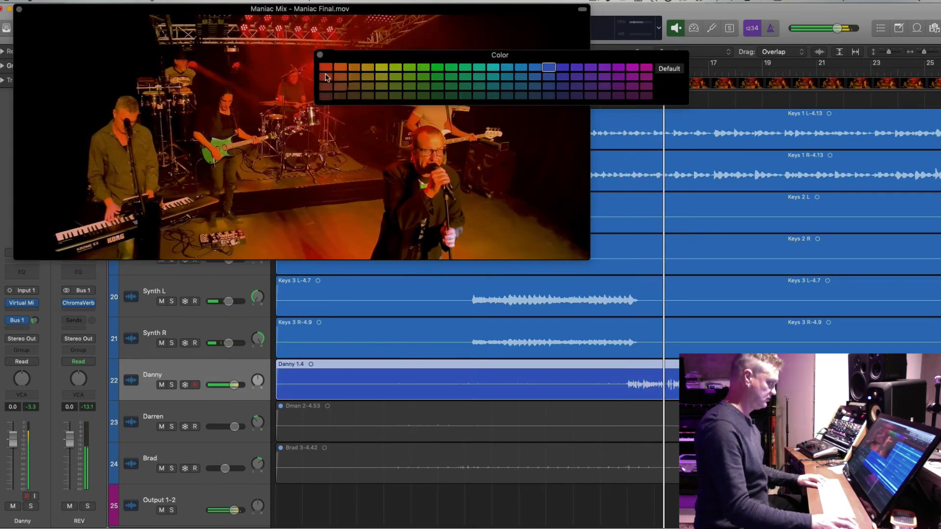
click(371, 68)
key(alt+c)
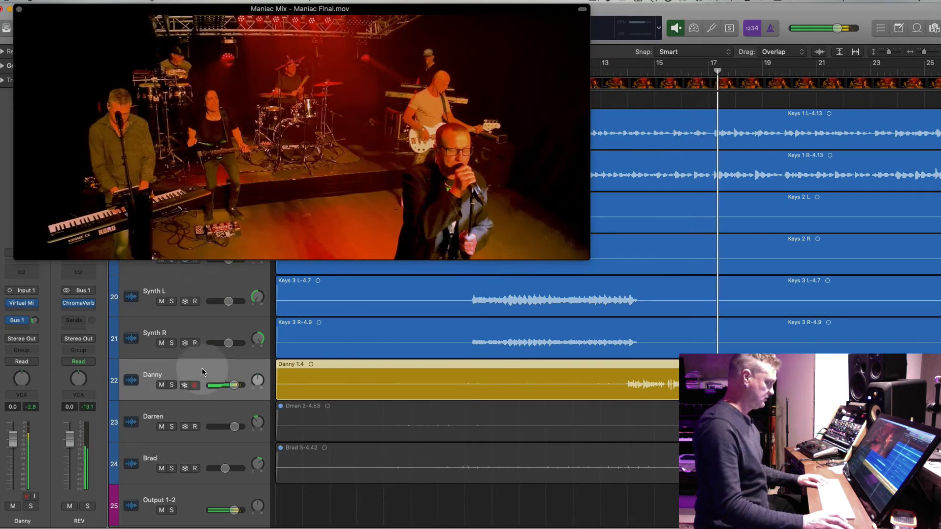
Insert the Eiosis E2D plug-in after the Virtual Mix Rack on track 22 and close the floating movie window.
click(32, 303)
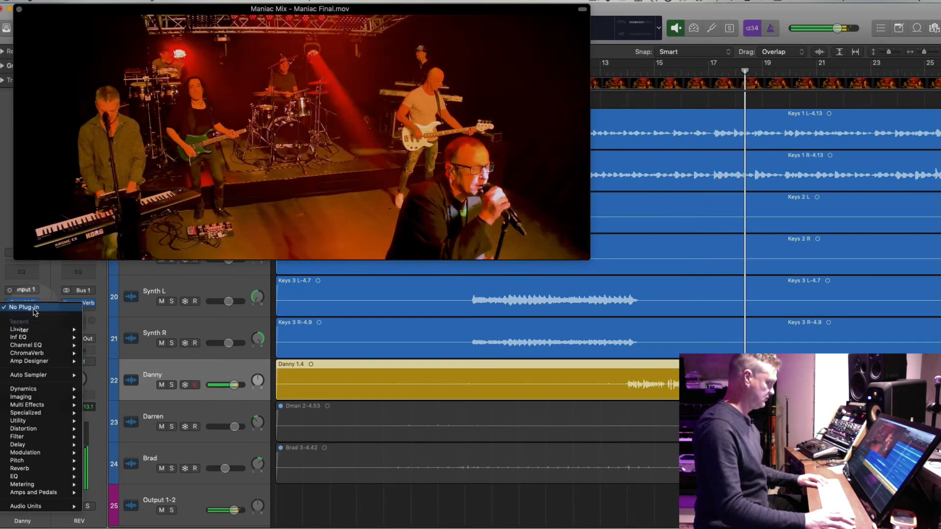
mouse_move(39, 507)
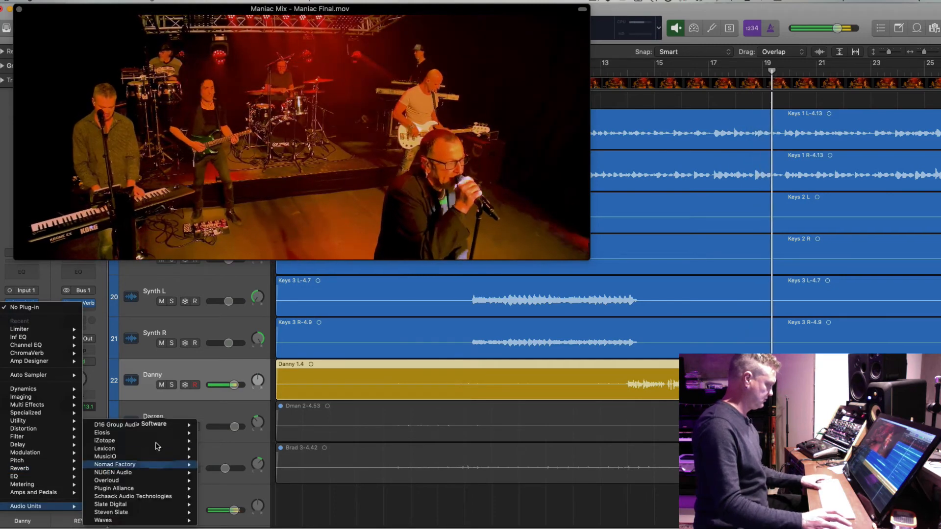
mouse_move(167, 433)
mouse_move(237, 441)
click(313, 441)
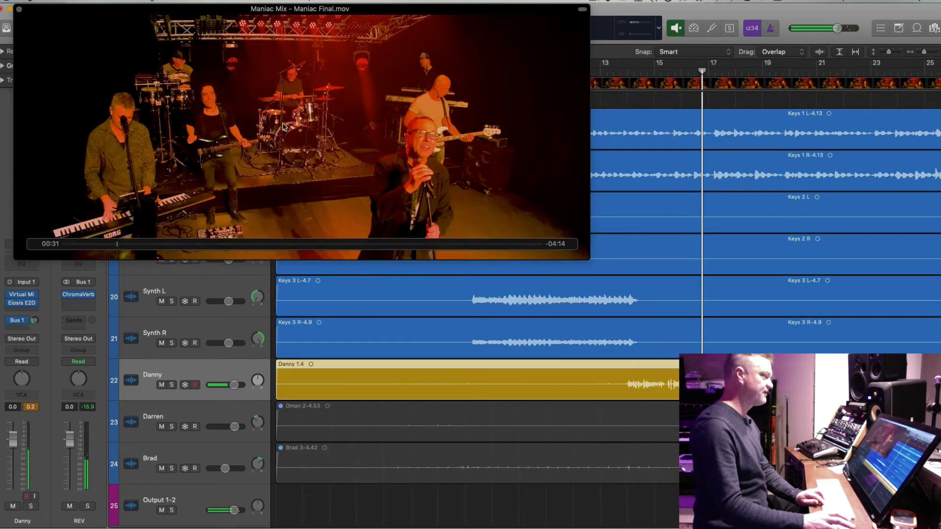
click(296, 131)
click(19, 8)
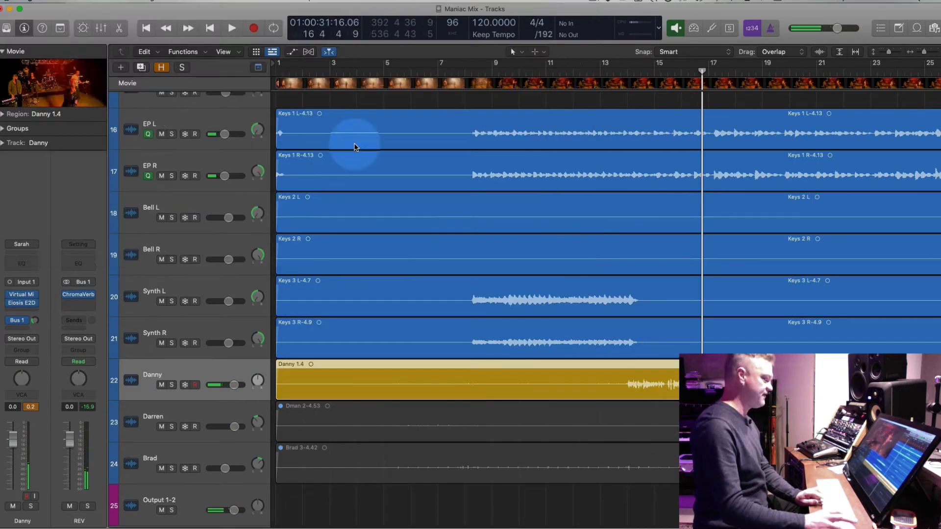
Zoom in closely on the lead vocal around bar 16 and replay the quiet passage between the phrases.
key(super+Down)
key(super+Down)
key(super+Down)
key(super+Down)
key(super+Down)
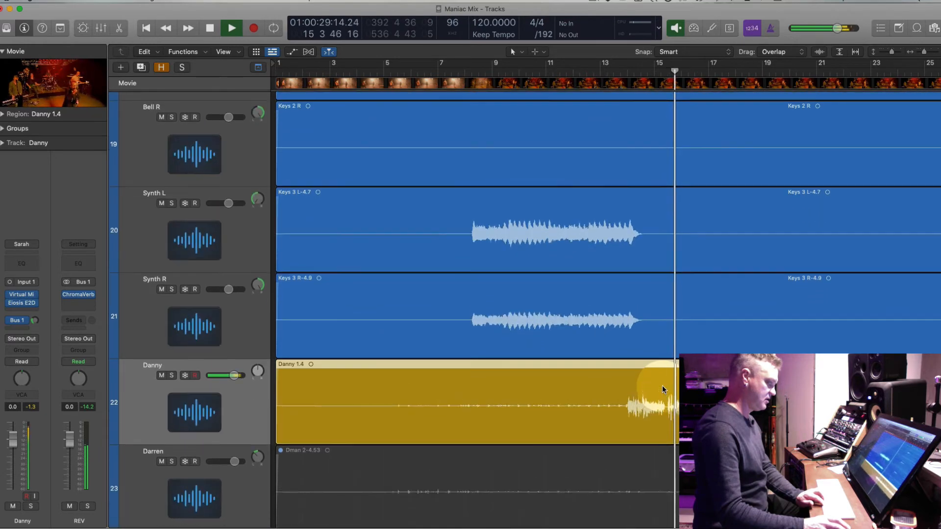
key(super+Right)
key(super+Right)
key(super+Right)
key(space)
key(super+Right)
key(super+Right)
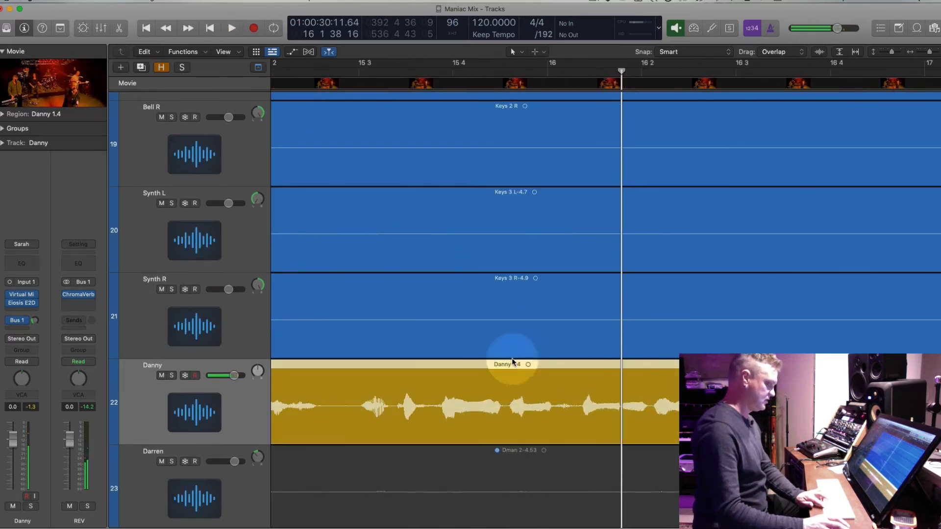
key(super+Down)
key(super+Down)
key(super+Down)
click(532, 72)
key(space)
key(super+Right)
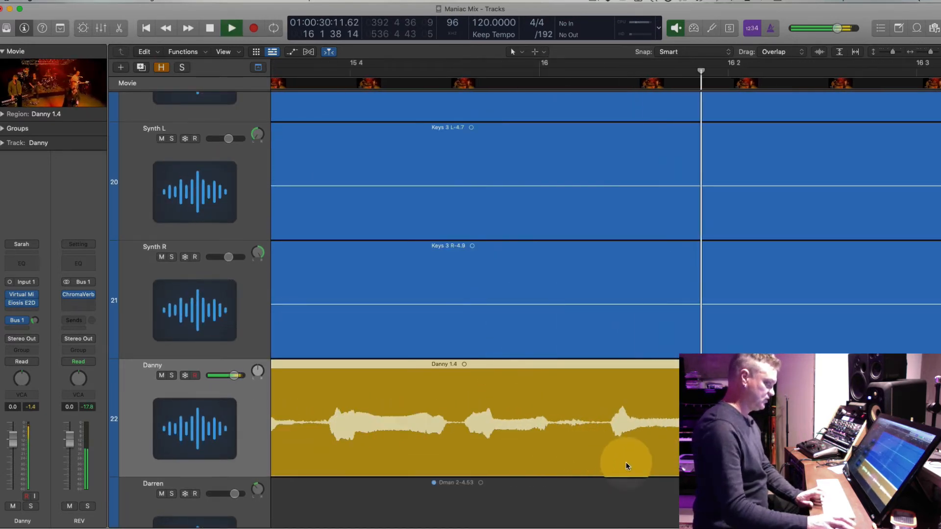
click(507, 72)
key(space)
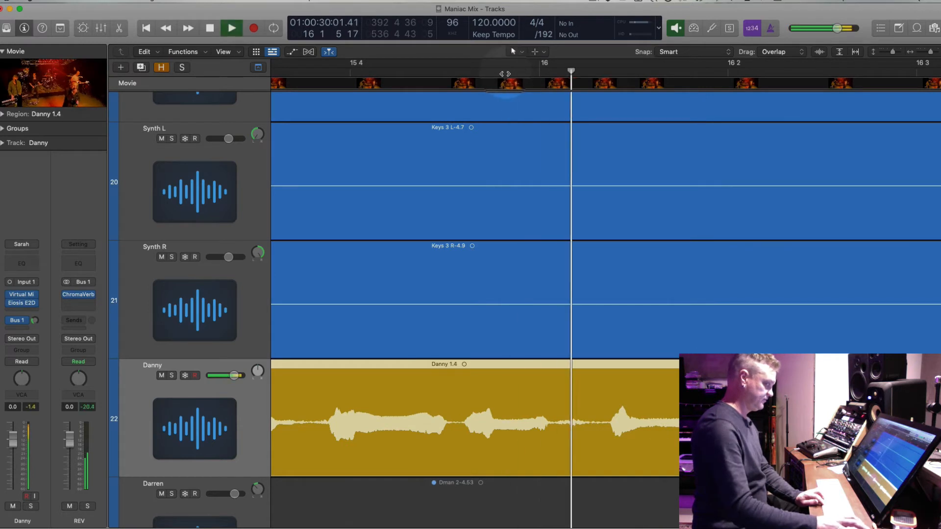
key(space)
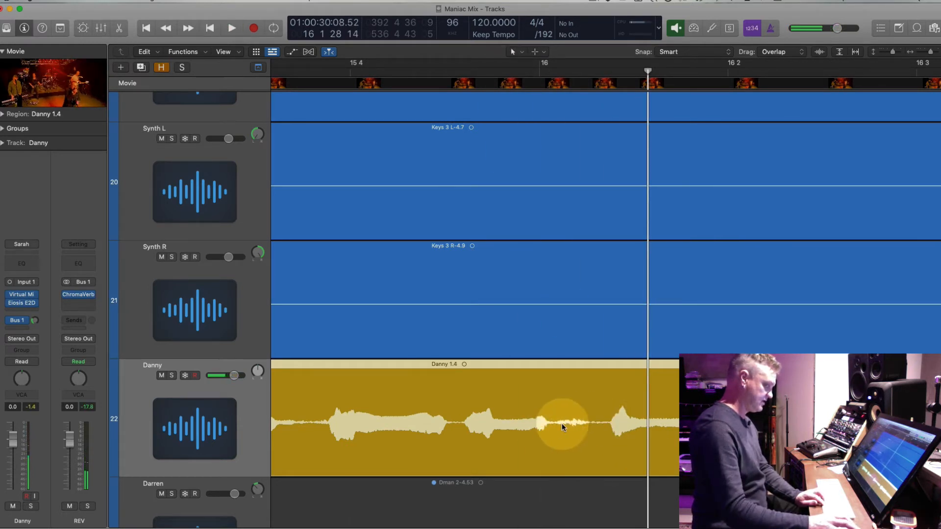
Split the lead vocal region on both sides of the quiet passage just after the start of bar 16.
key(t)
key(i)
drag(610, 430, 610, 431)
drag(550, 435, 550, 435)
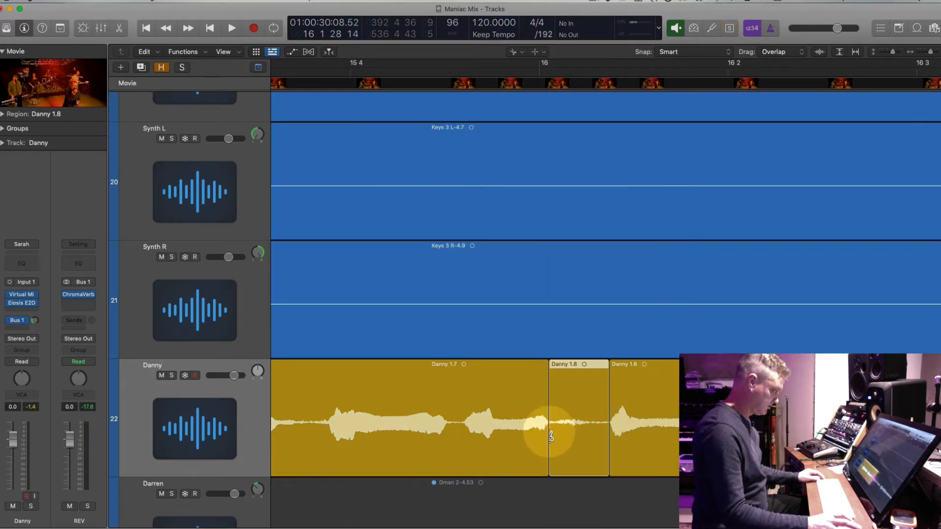
key(t)
key(t)
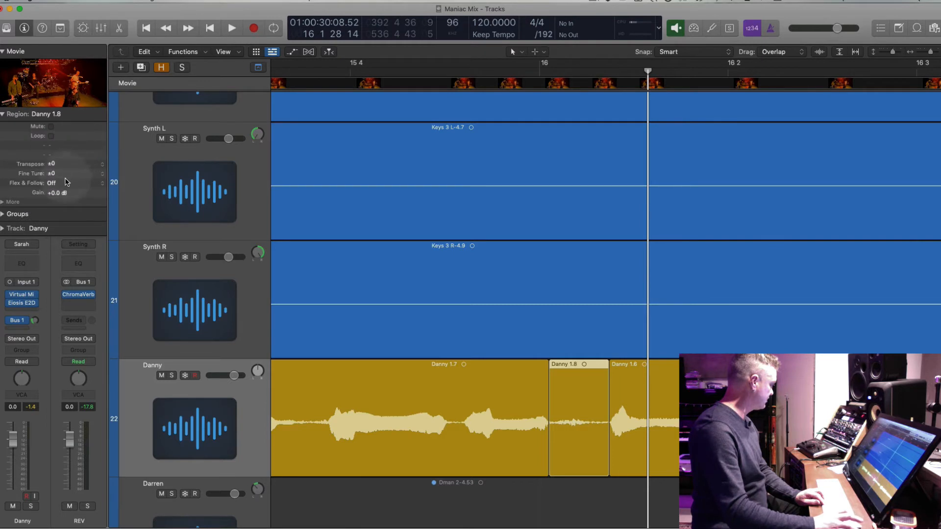
Lower the gain of the short isolated vocal region to -9.1 dB while replaying the passage.
drag(56, 191, 54, 283)
key(comma)
key(space)
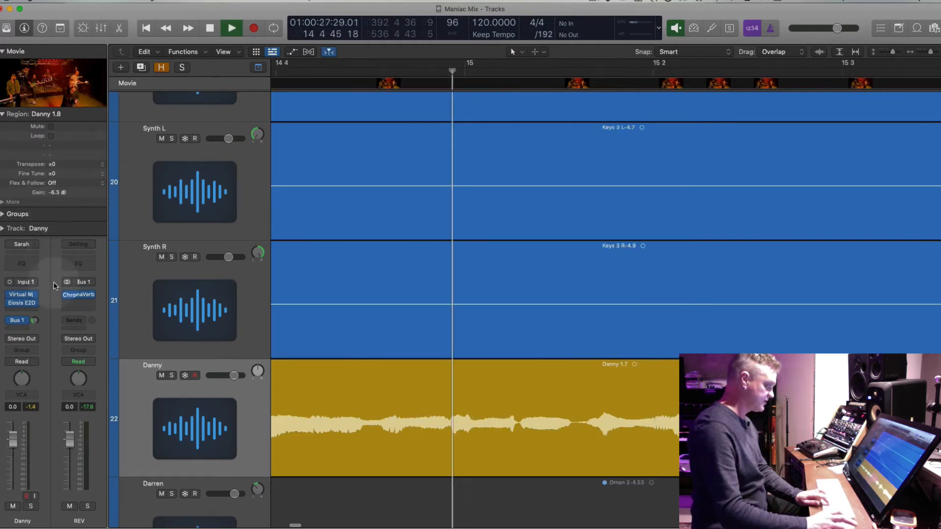
drag(53, 193, 55, 204)
key(comma)
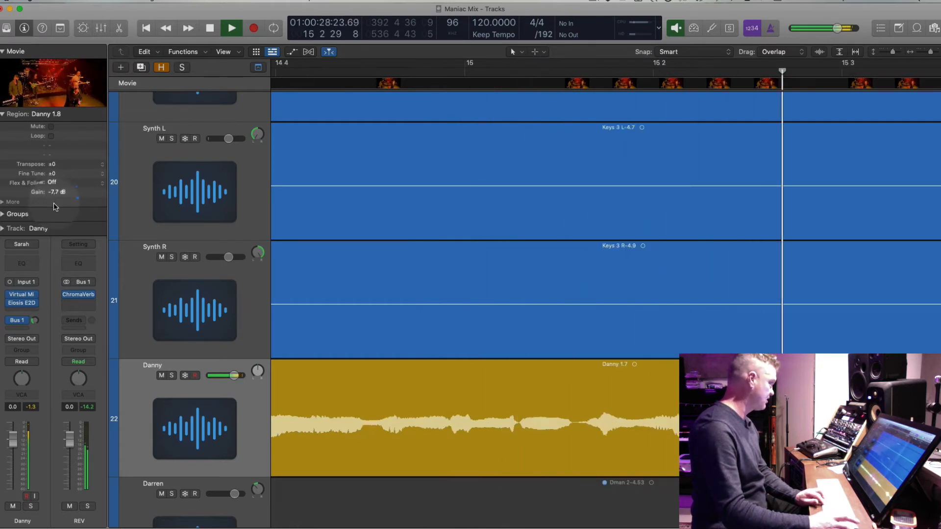
key(comma)
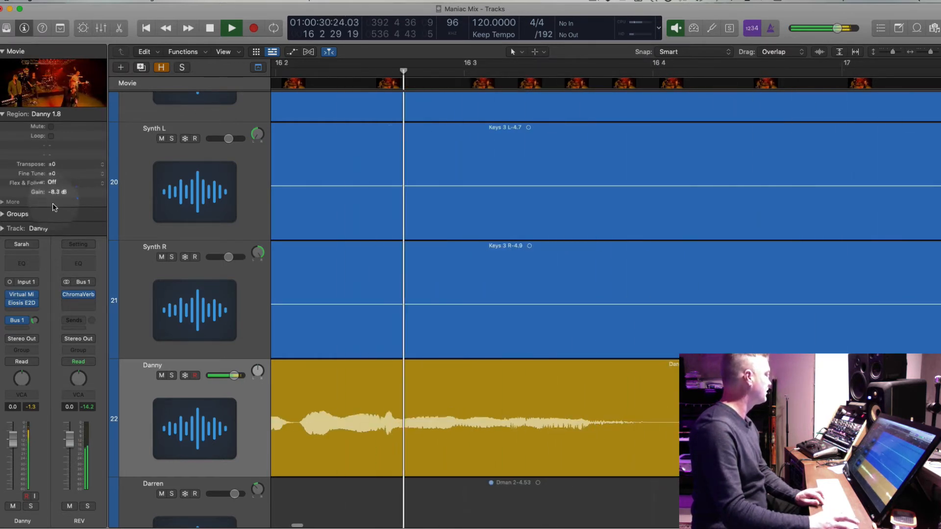
drag(54, 189, 52, 206)
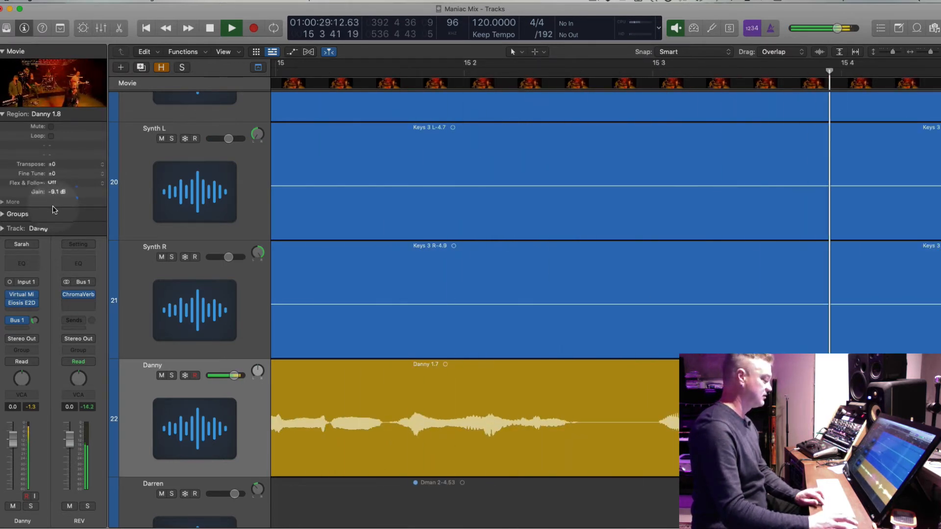
Listen on past the lowered vocal passage around bar 16, widening the view to the larger arrangement, and stop playback.
key(super+Left)
key(super+Left)
key(super+Left)
key(super+Left)
key(super+Left)
key(super+Left)
key(super+Left)
key(super+Left)
key(super+Left)
key(super+Left)
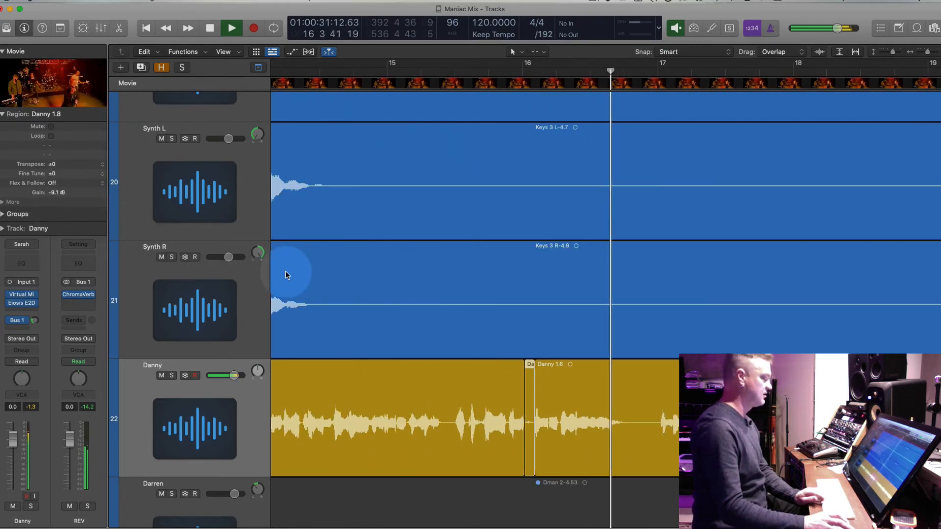
key(super+Up)
key(super+Up)
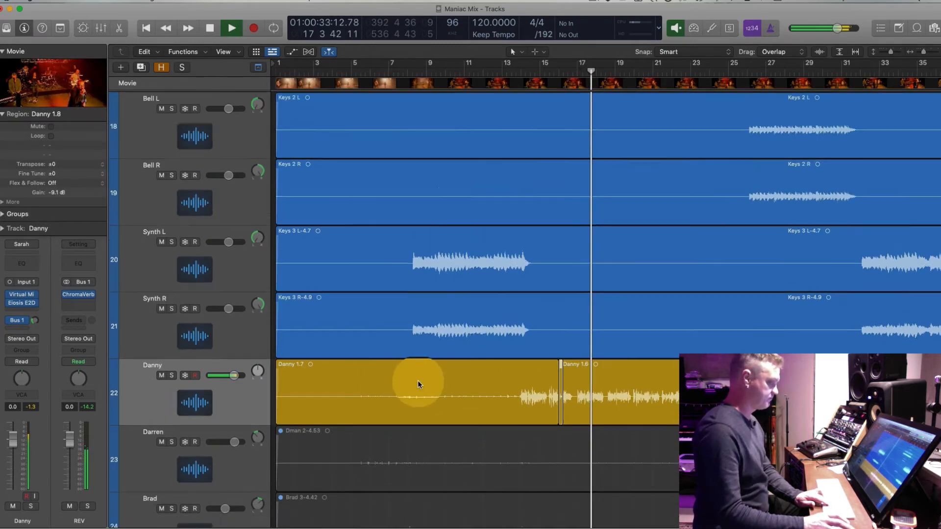
key(super+Left)
key(super+Left)
key(super+Left)
key(super+Left)
key(space)
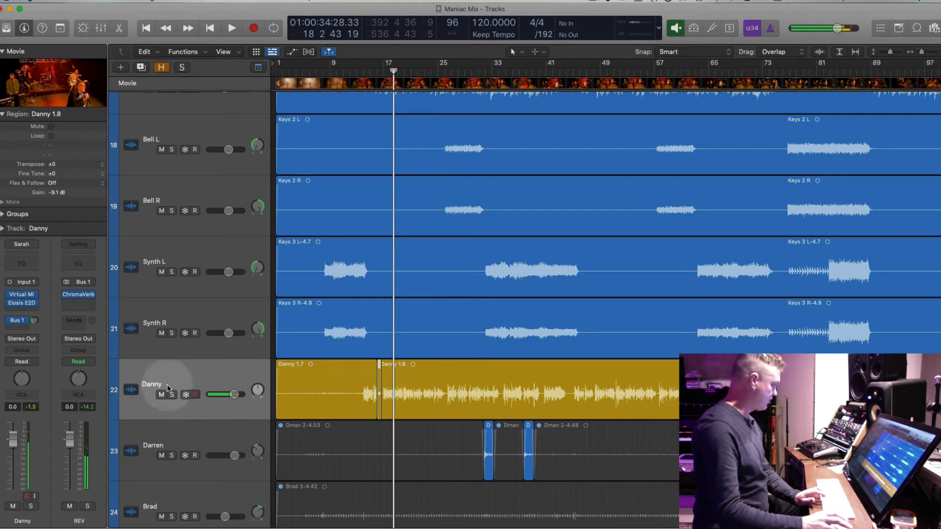
Solo the lead vocal on track 22 and audition it from about bar 18 with the floating movie window open.
click(221, 375)
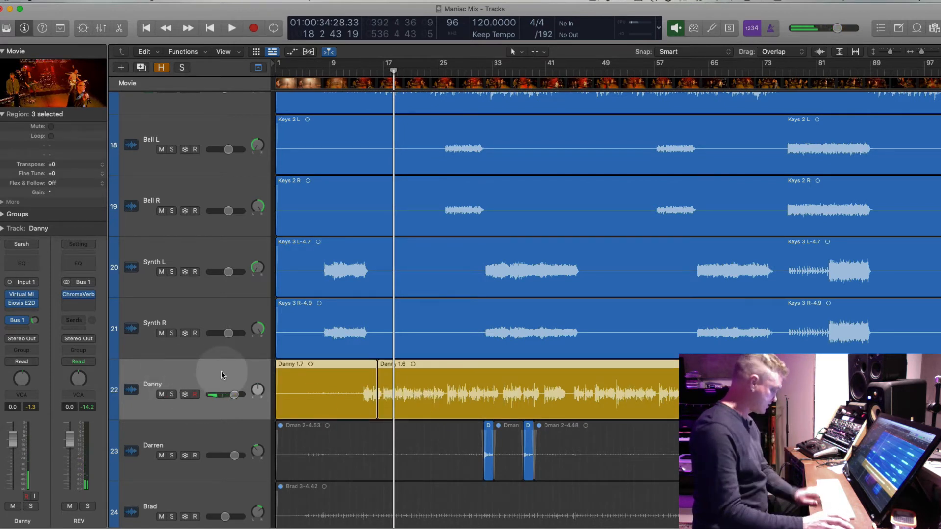
key(ctrl+s)
key(space)
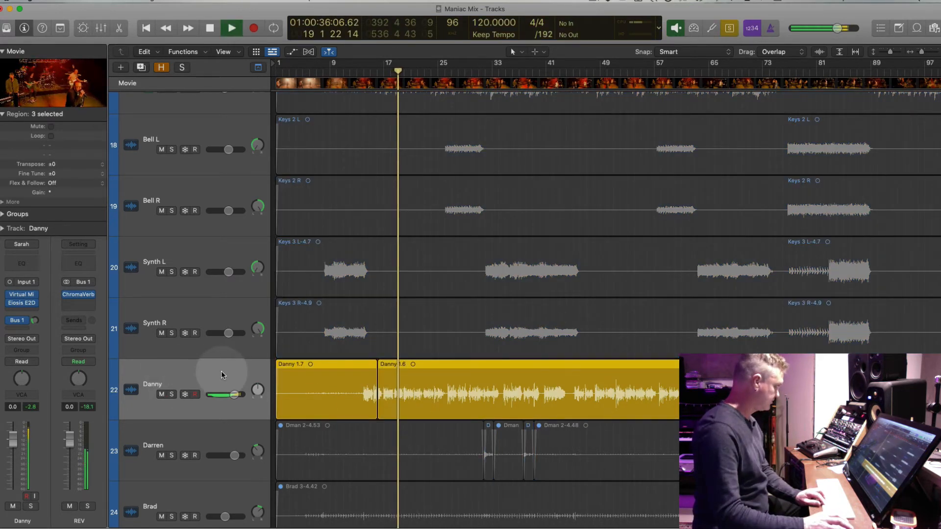
double_click(63, 86)
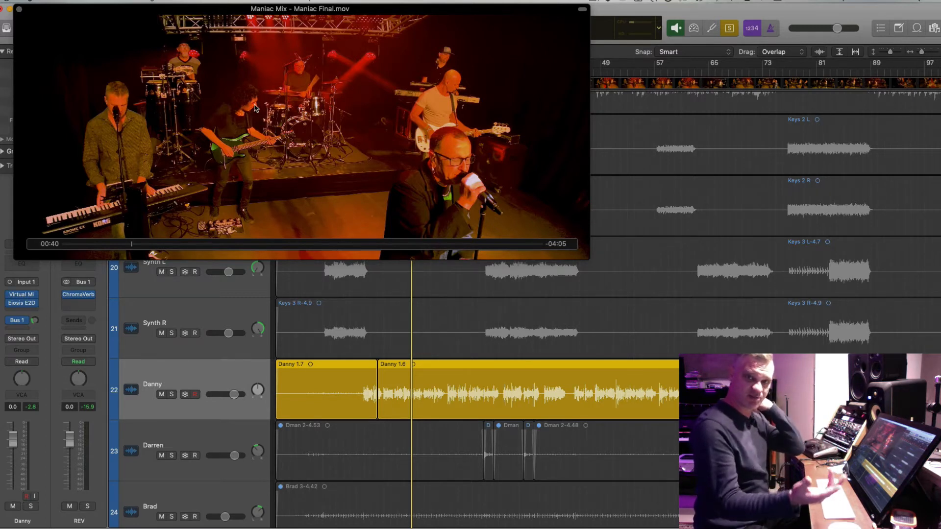
key(space)
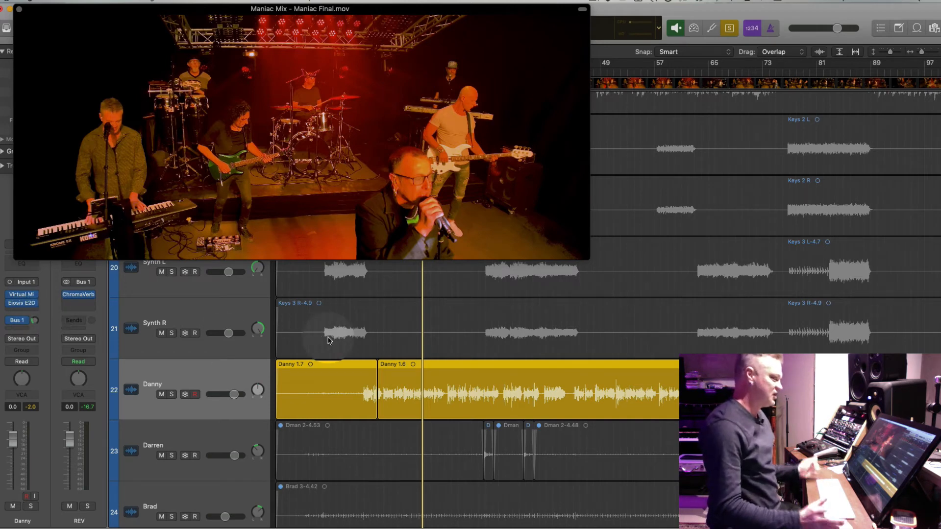
key(space)
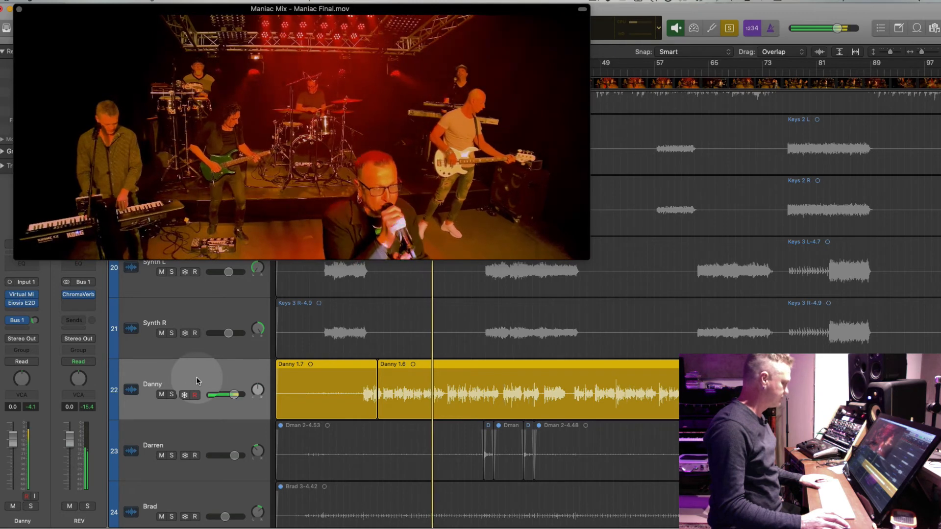
Reset the Air gain to 0 dB in the lead vocal's Virtual Mix Rack and remove the AirEQ Air module.
click(22, 295)
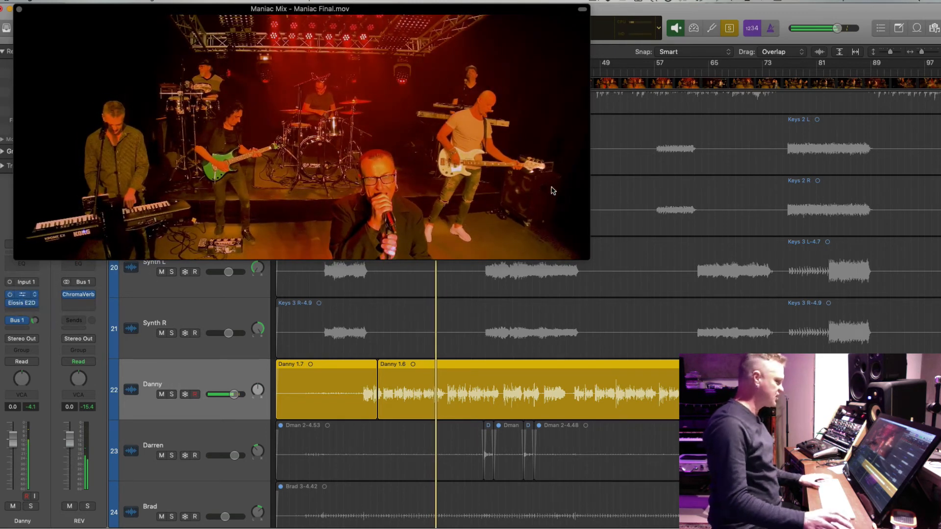
drag(928, 394, 714, 394)
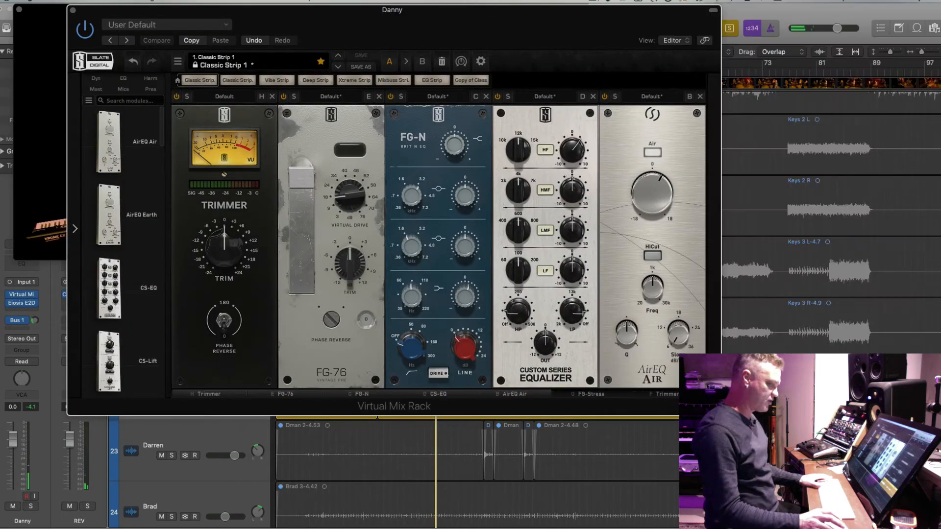
click(669, 395)
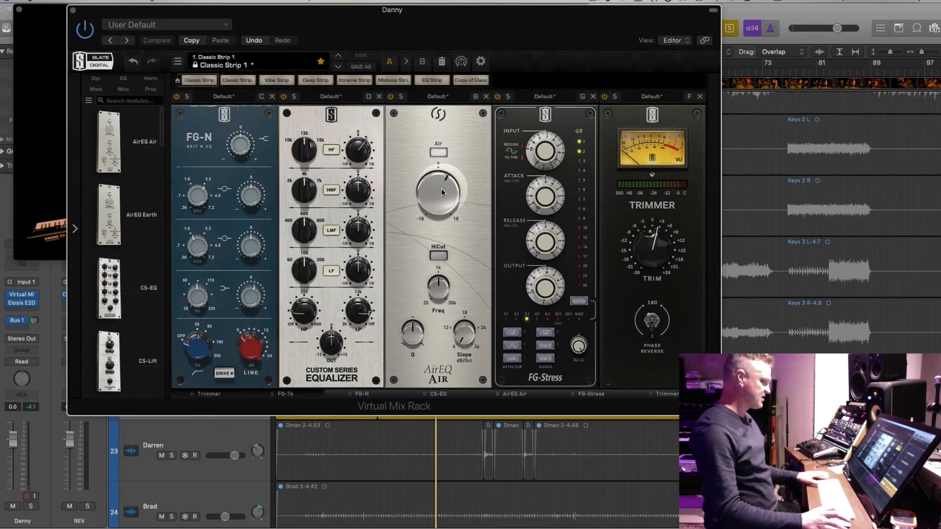
alt+click(437, 196)
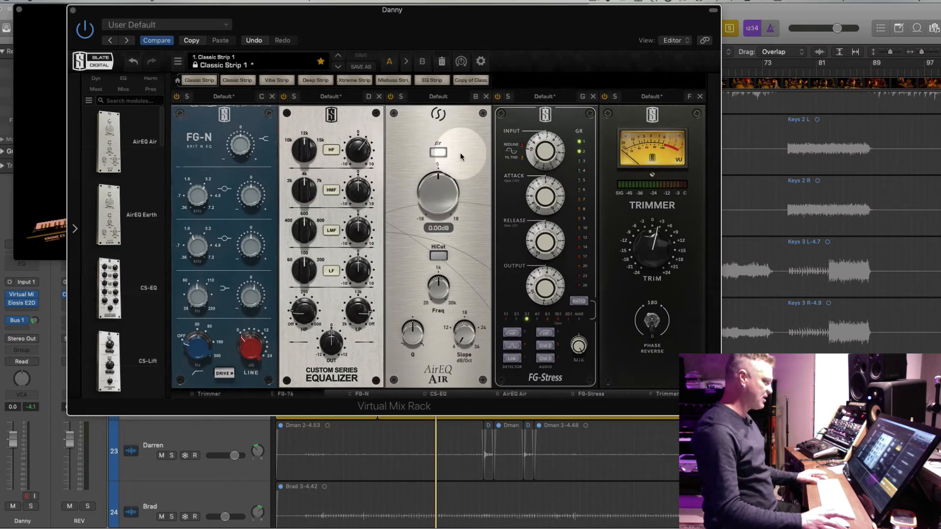
click(486, 97)
Add an FG-Bomber module between FG-Stress and the final Trimmer in the lead vocal's Virtual Mix Rack.
scroll(122, 289, down, 5)
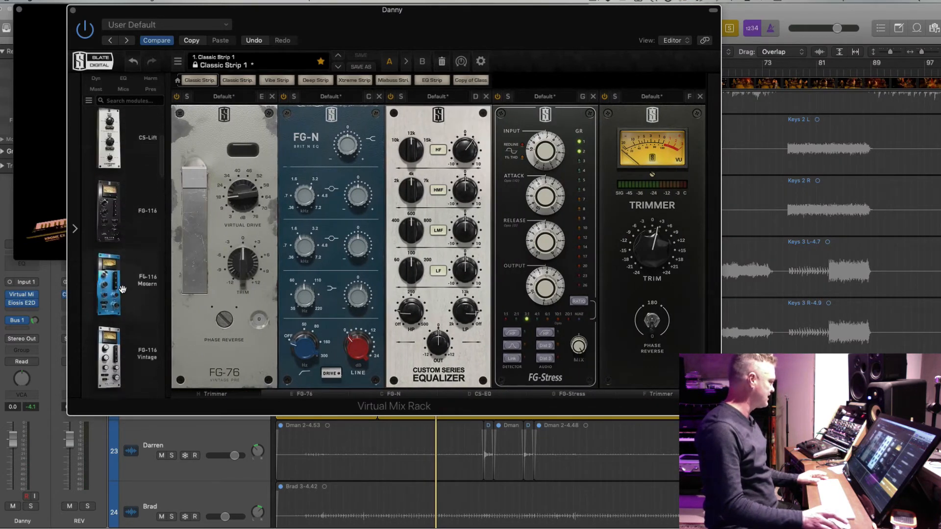
scroll(122, 289, down, 10)
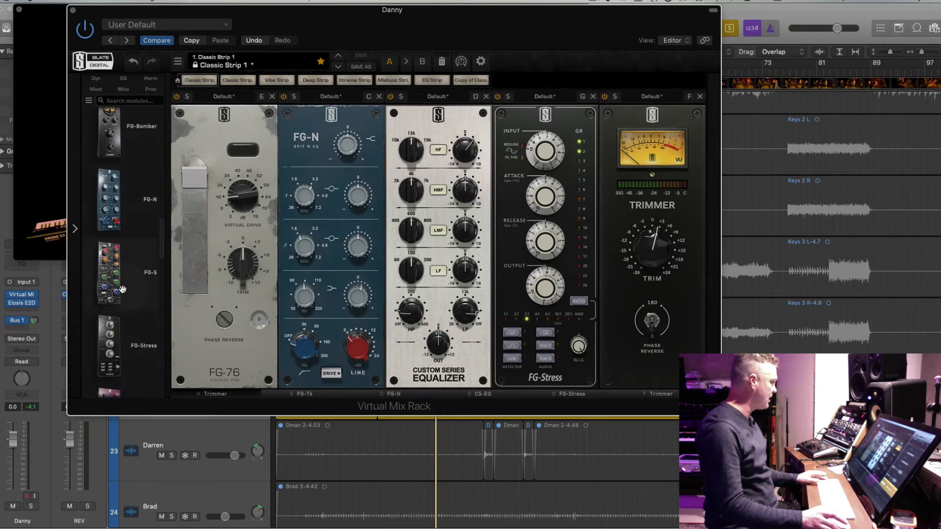
scroll(122, 289, up, 2)
drag(111, 149, 625, 202)
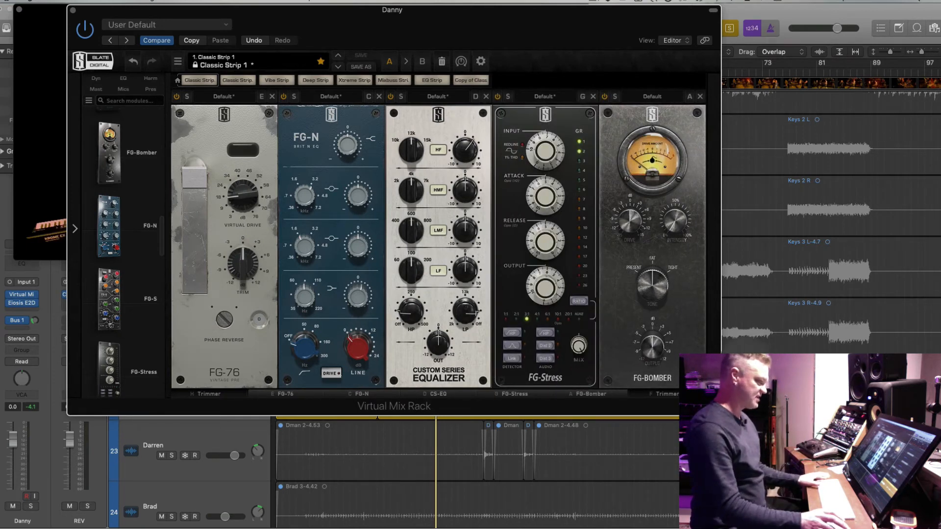
Set the FG-Bomber's output to 3.67 dB and adjust its tone, intensity and drive while playing the soloed vocal.
key(super+w)
drag(652, 284, 651, 308)
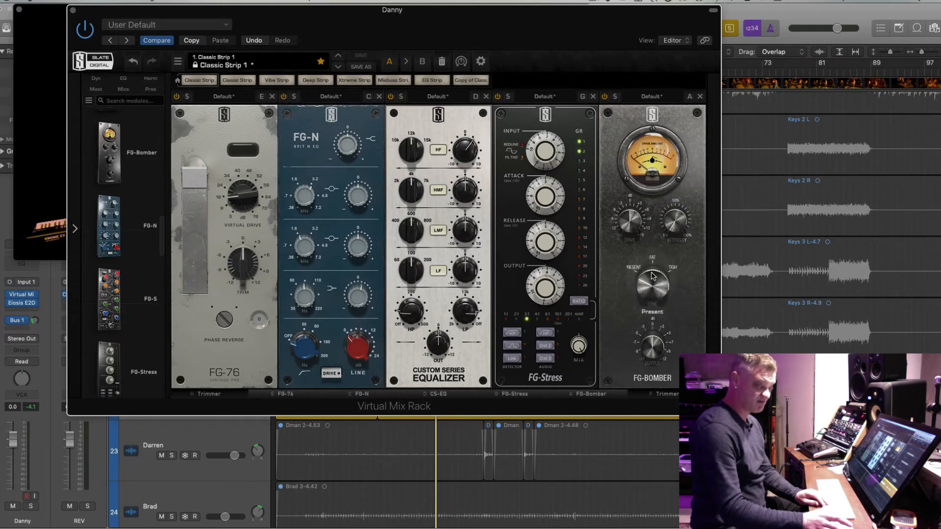
key(space)
drag(652, 347, 652, 335)
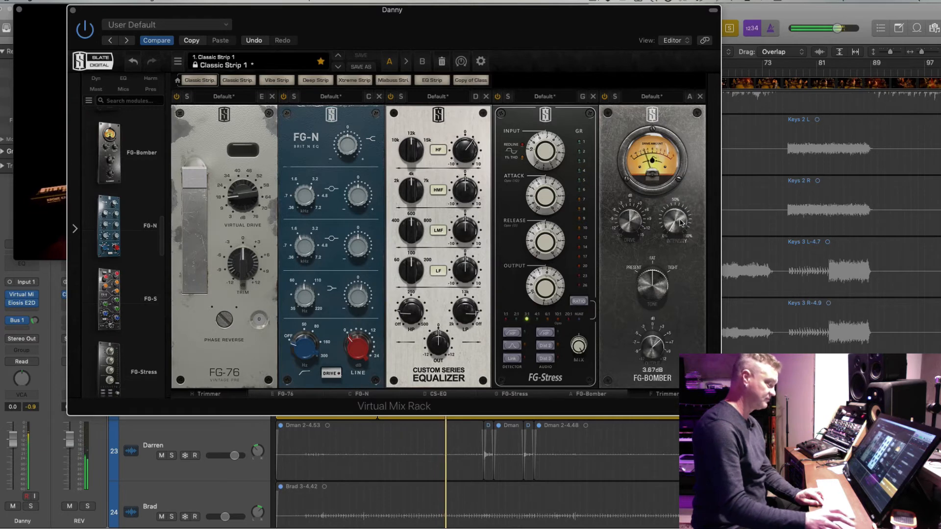
drag(676, 216, 676, 195)
drag(651, 286, 652, 295)
mouse_move(631, 220)
mouse_down()
mouse_move(630, 211)
mouse_move(628, 240)
mouse_move(631, 222)
mouse_up()
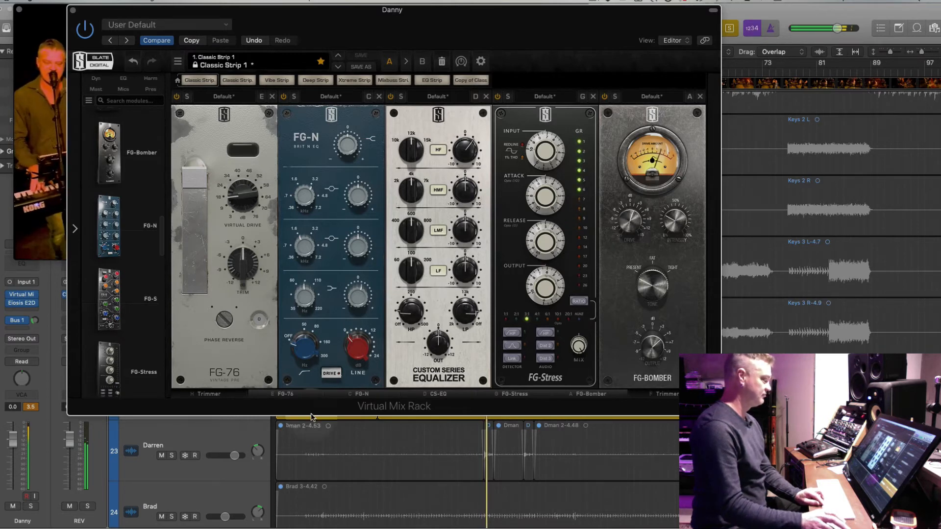
Insert the mono Waves L2 limiter after the Eiosis E2D on the lead vocal and close the plug-in windows.
click(34, 409)
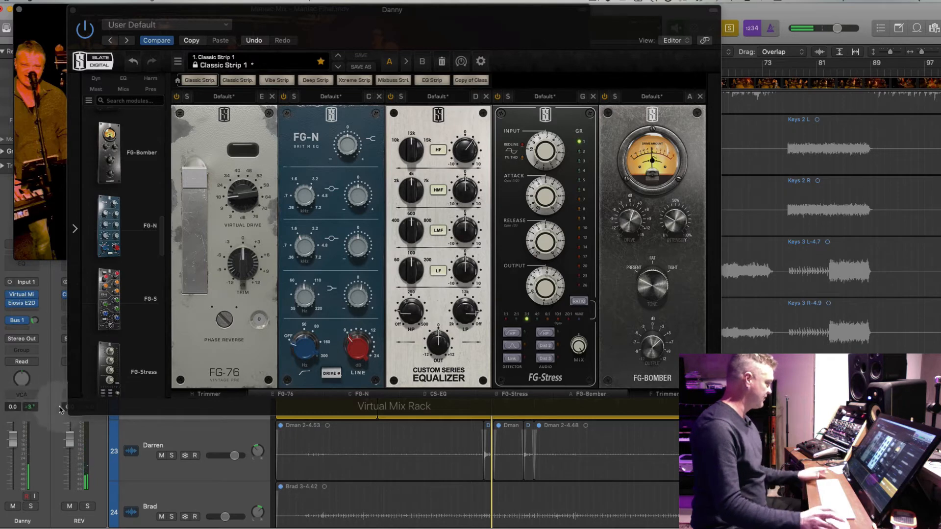
click(36, 313)
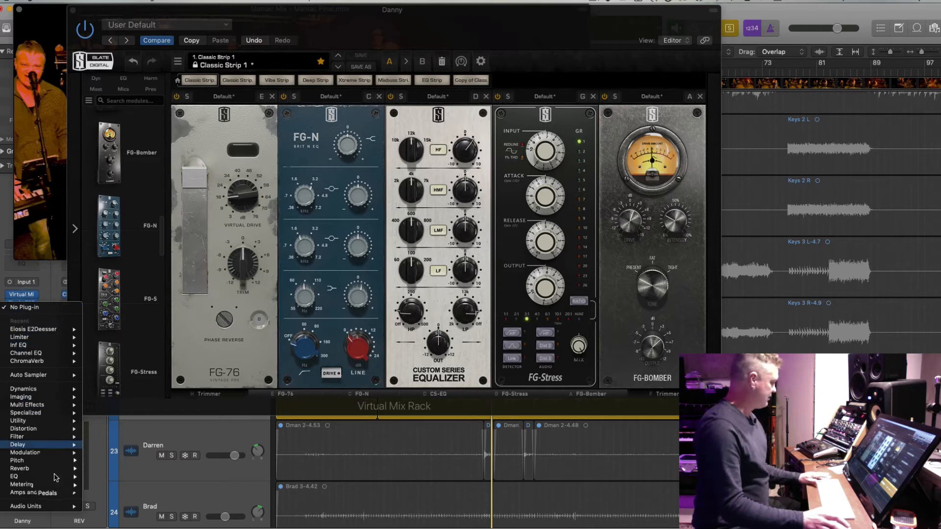
mouse_move(54, 461)
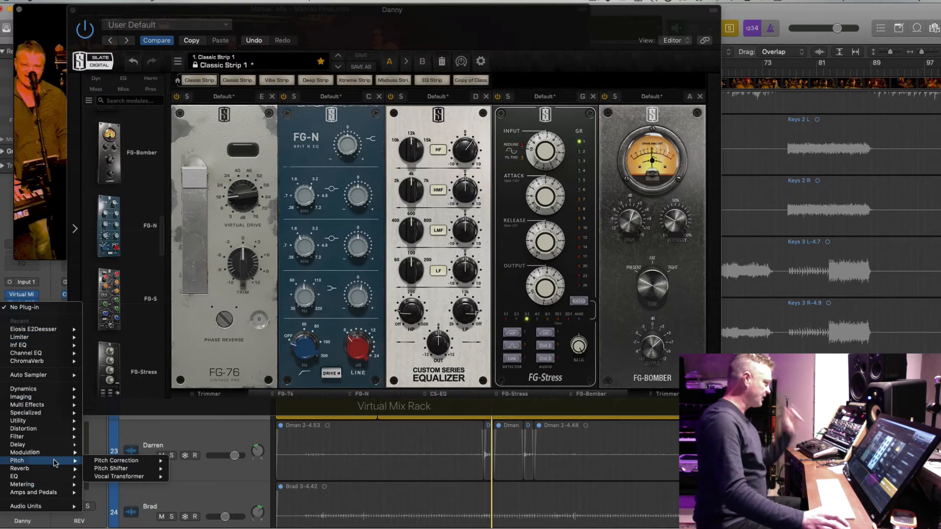
mouse_move(39, 507)
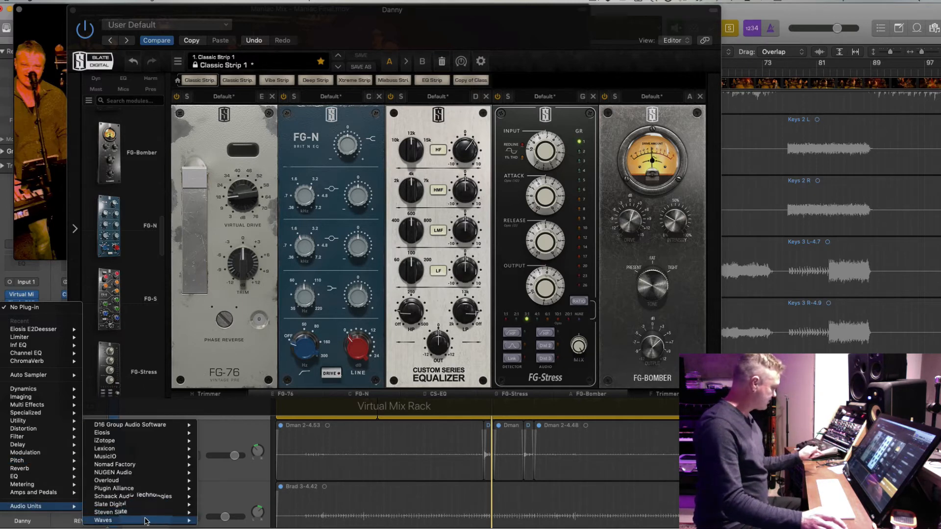
mouse_move(147, 520)
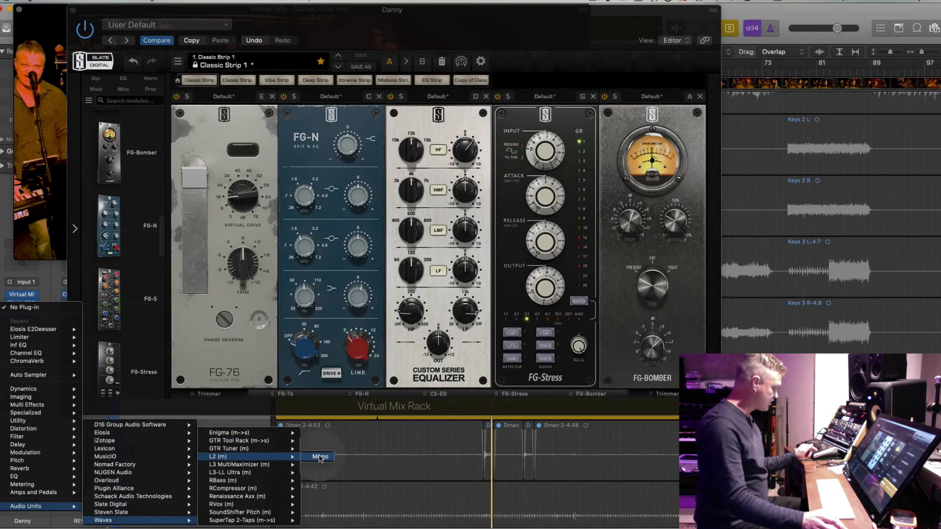
click(319, 457)
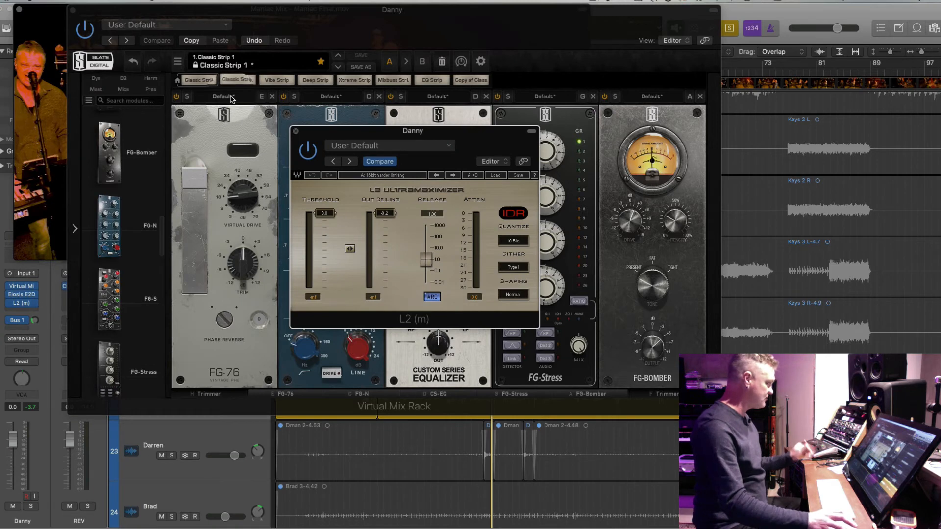
click(295, 131)
key(space)
click(72, 10)
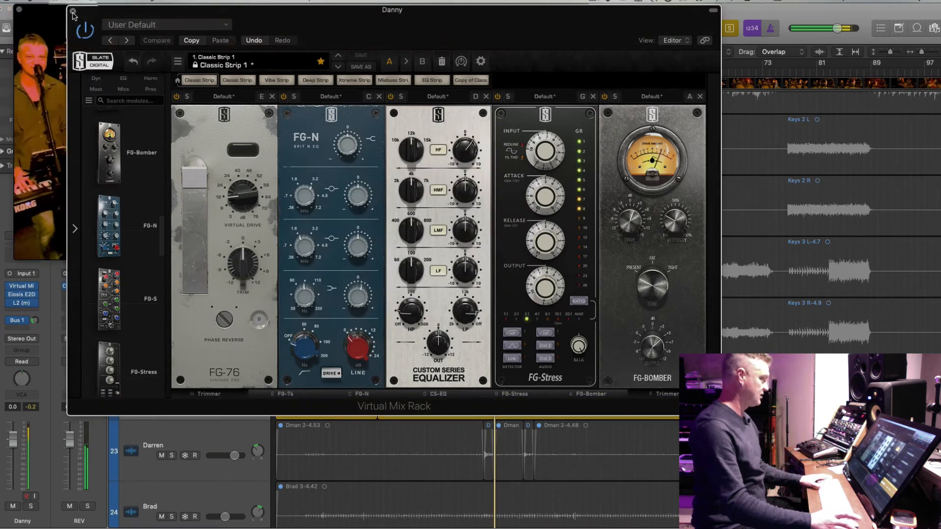
Unsolo the lead vocal, play it within the full mix and close the floating movie window.
key(space)
key(ctrl+s)
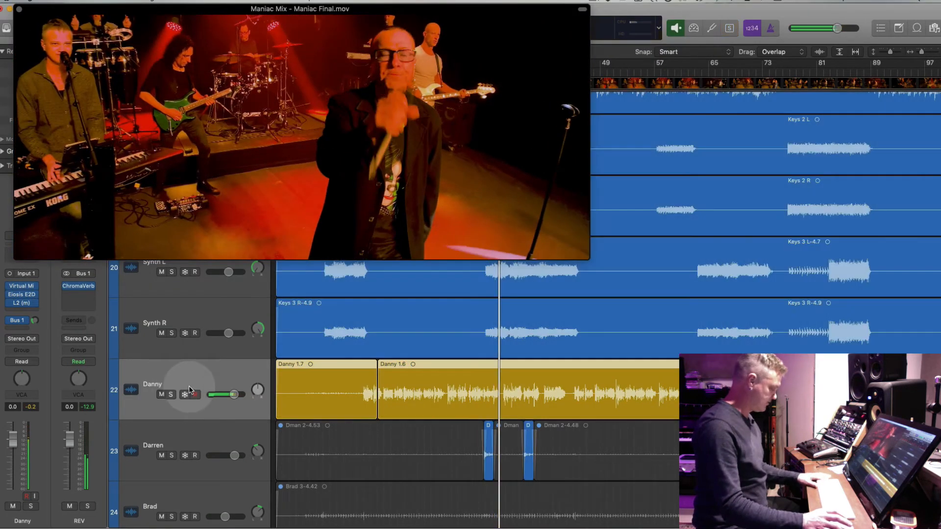
key(space)
key(super+Up)
key(super+Up)
key(super+Up)
key(super+Up)
key(super+Up)
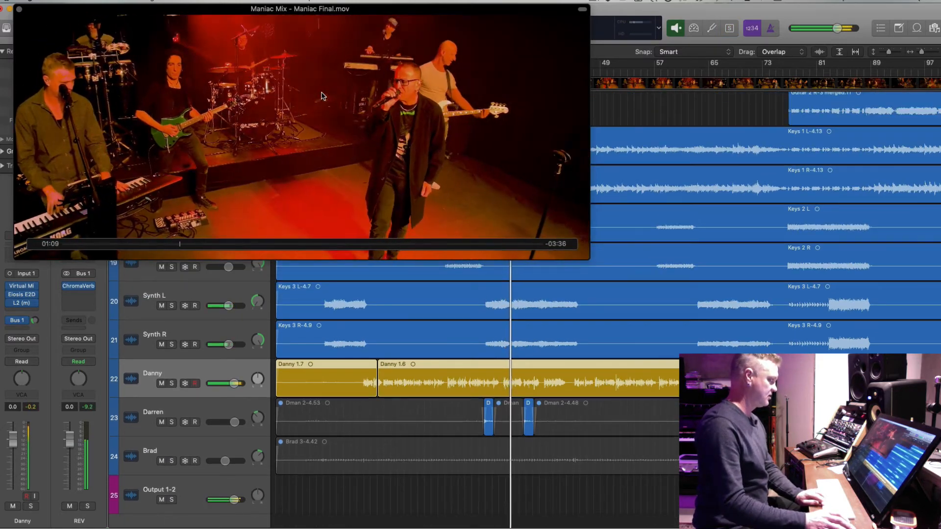
key(super+Up)
key(super+Up)
key(super+Left)
key(super+Left)
key(super+Up)
key(super+Up)
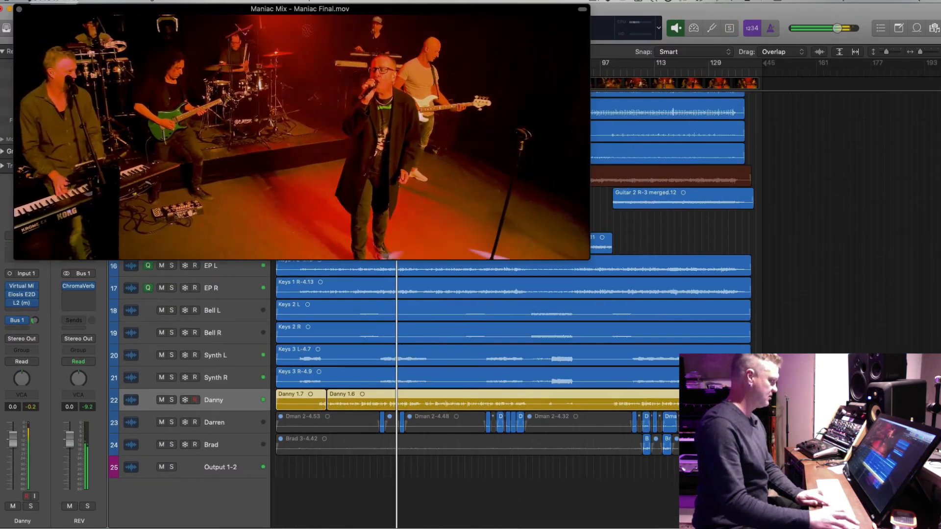
click(19, 10)
key(super+Up)
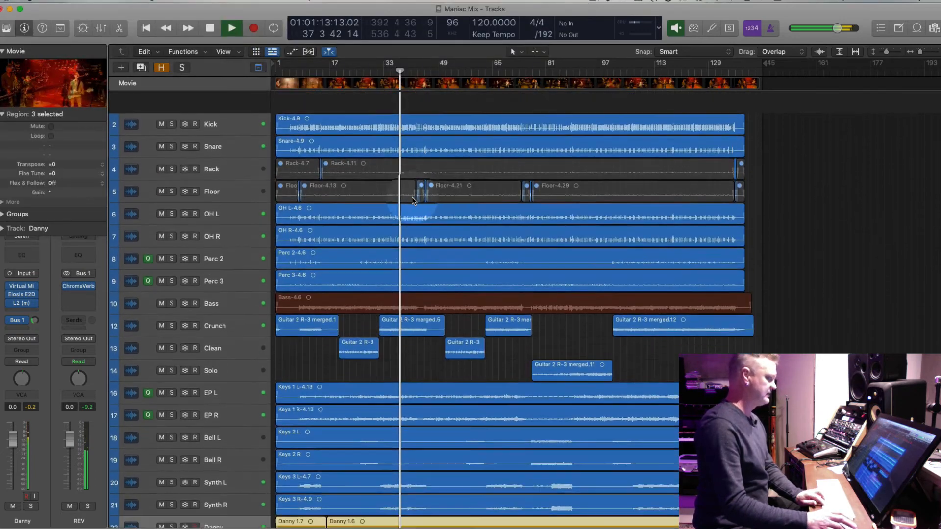
key(super+Up)
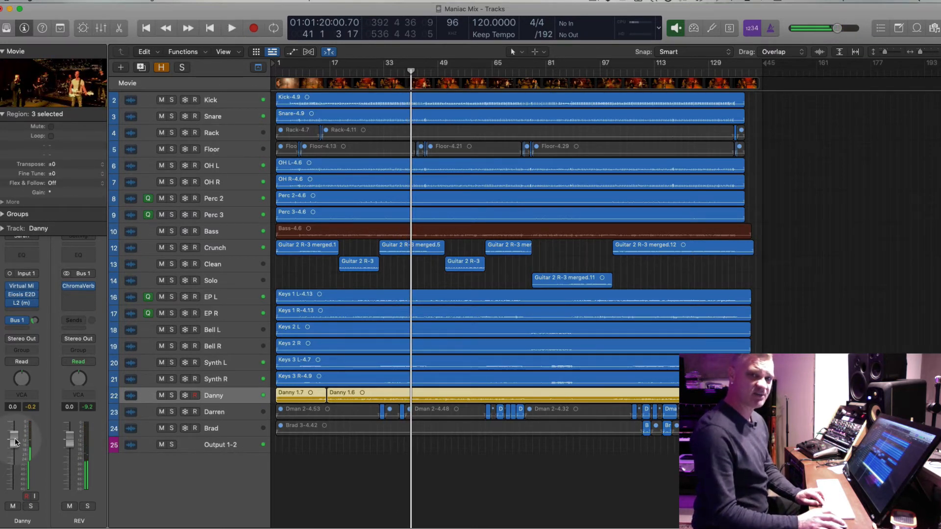
Lower the lead vocal's volume fader to -0.8 dB during playback.
key(space)
drag(15, 442, 14, 442)
key(space)
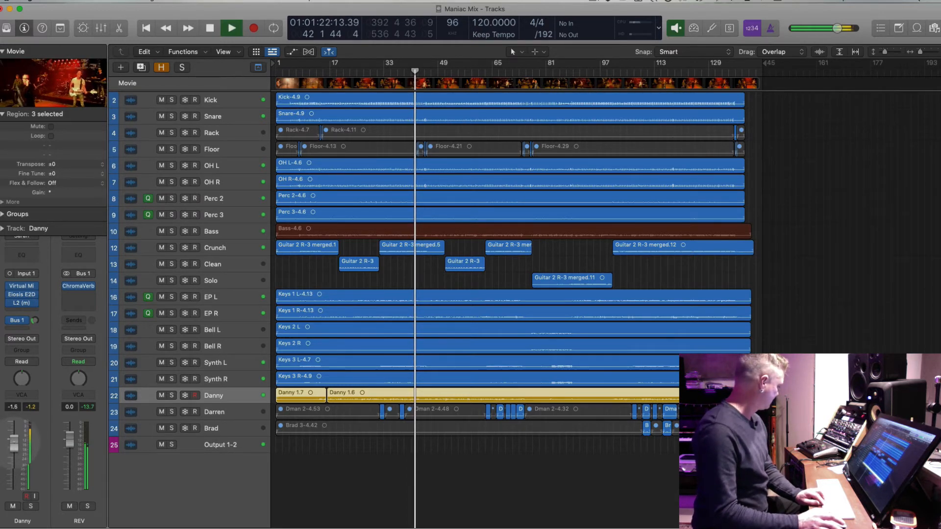
Play the backing vocal on track 23 from about bar 61 and replace its Limiter with the mono Waves L2.
click(230, 412)
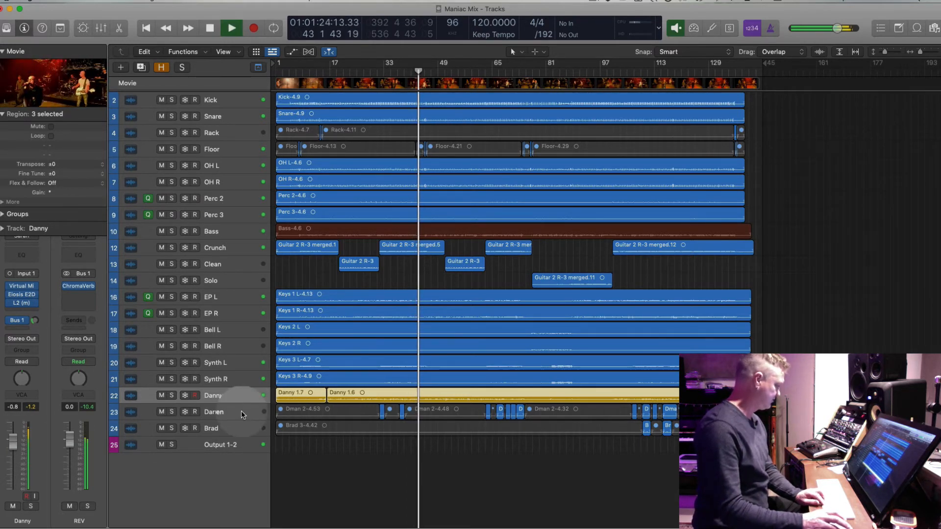
click(482, 71)
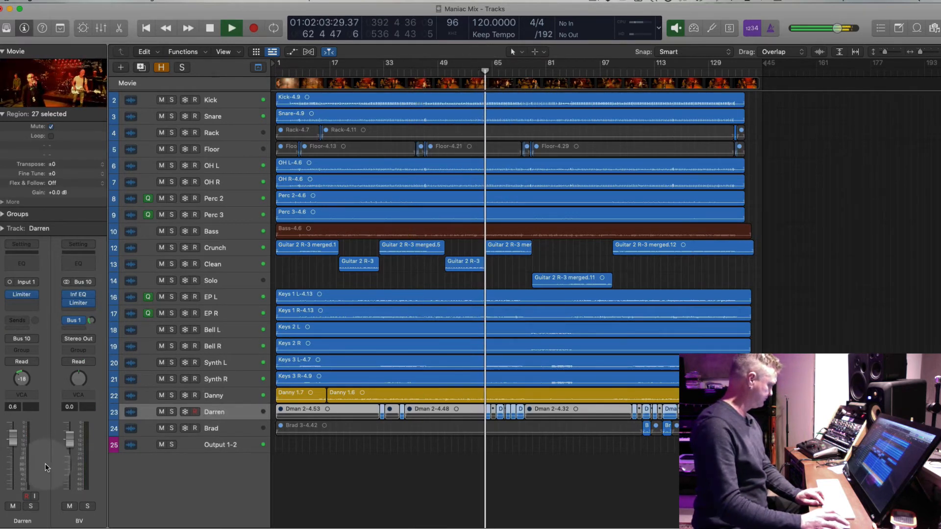
click(31, 296)
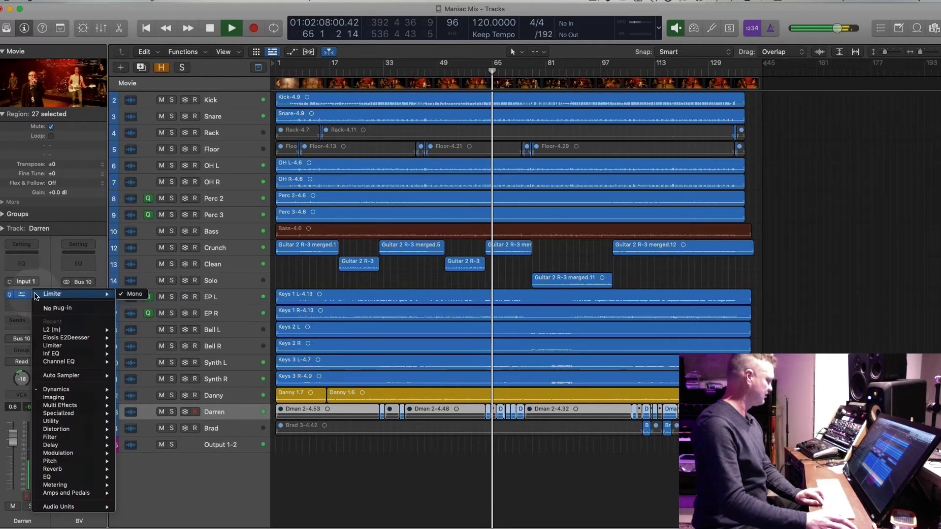
mouse_move(73, 332)
click(134, 330)
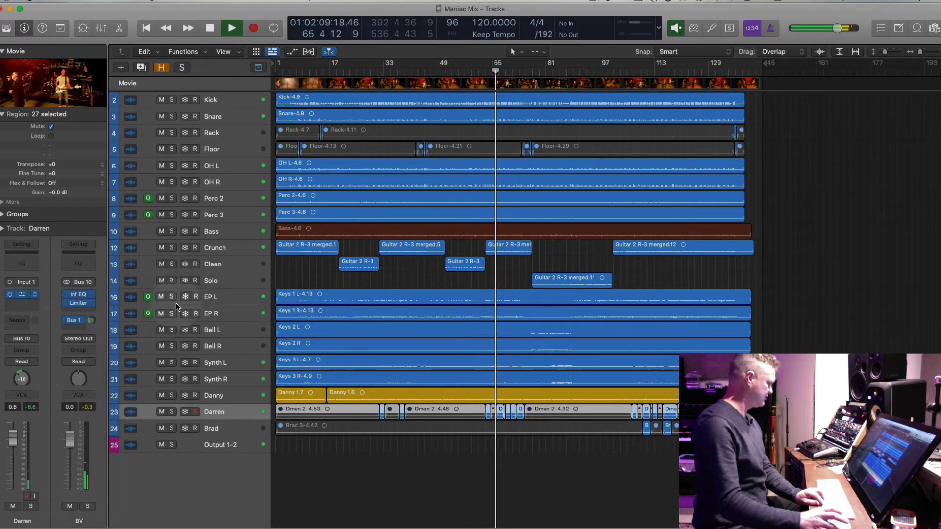
Lower the L2 limiter's threshold on the track 23 backing vocal to -3.7 dB and close the plug-in window.
drag(323, 214, 319, 227)
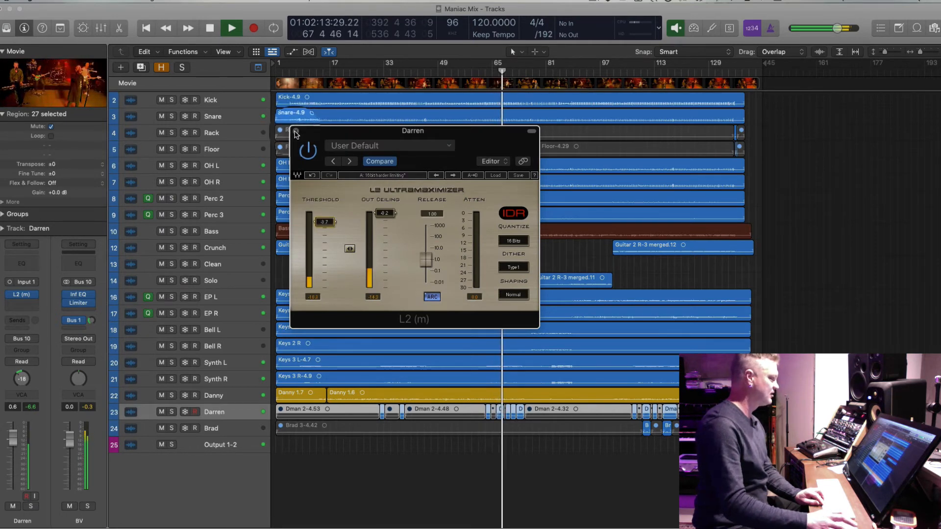
click(296, 131)
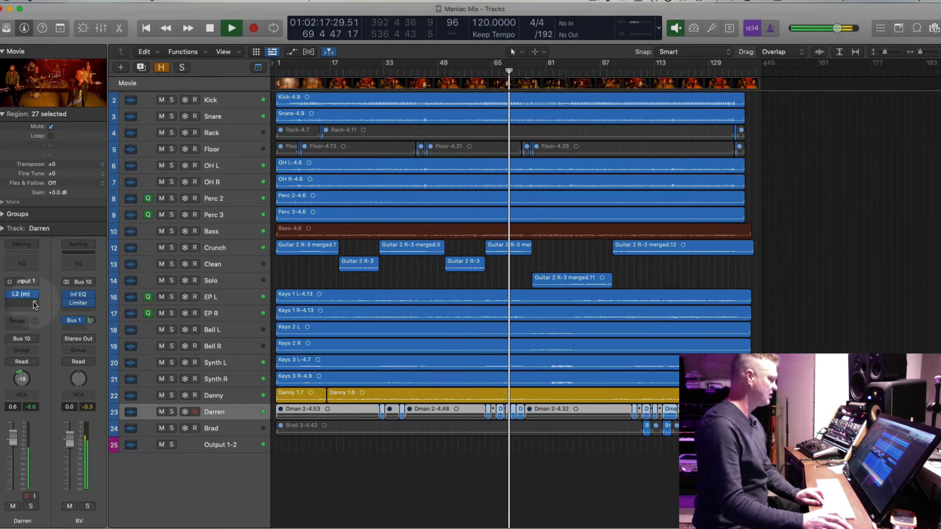
Open the movie in a floating window and place it over the lower tracks while playback continues.
key(super+Up)
key(super+Up)
key(super+Up)
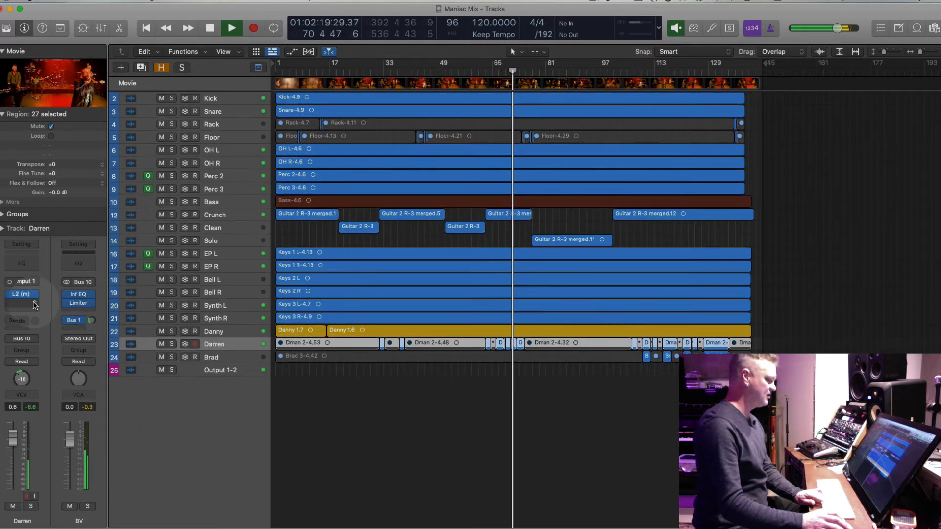
key(super+Right)
key(super+Right)
click(56, 89)
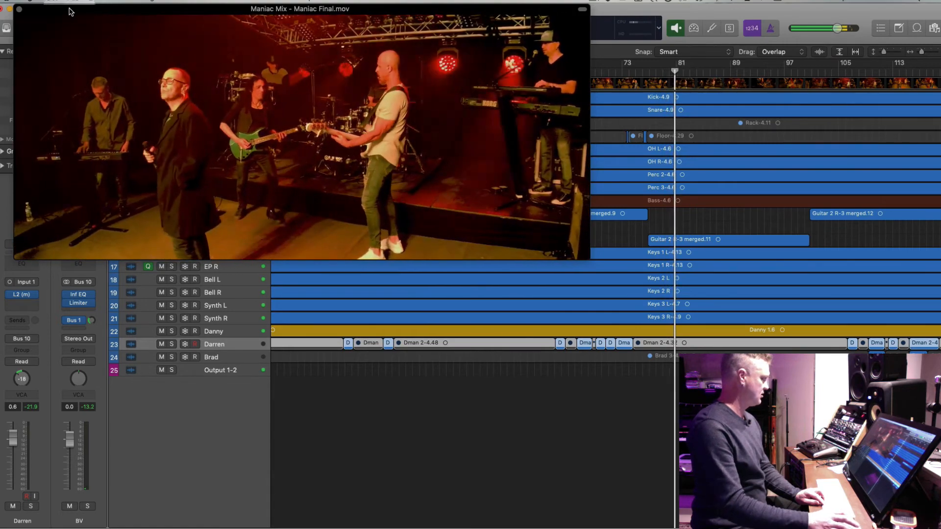
drag(69, 11, 94, 292)
Briefly solo the guitar solo track during playback, and select the EP L and EP R regions in an enlarged track view.
click(172, 241)
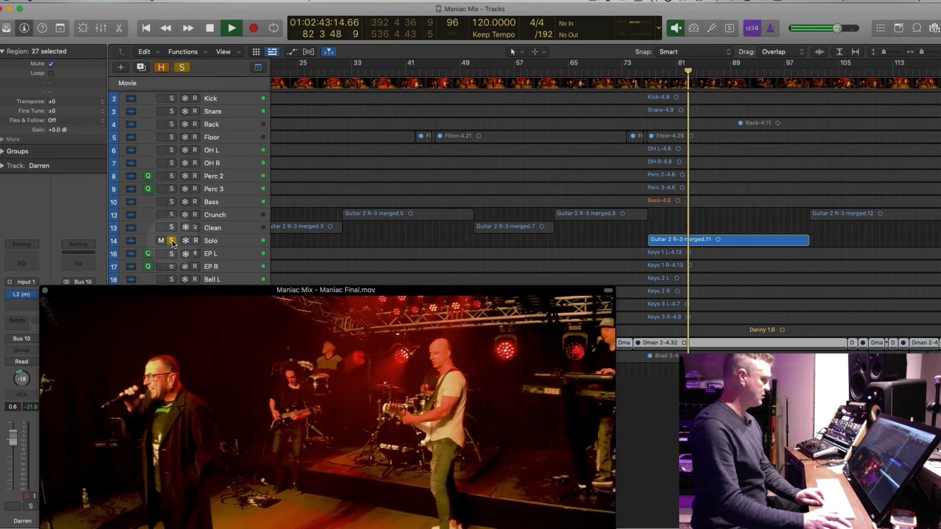
click(172, 241)
click(674, 264)
key(super+Down)
key(super+Down)
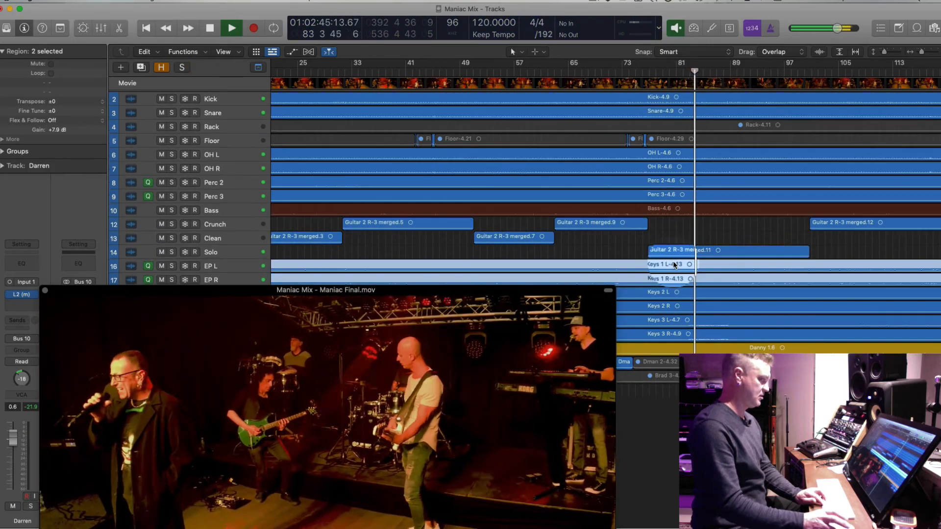
key(super+Down)
key(super+Down)
key(super+Down)
key(super+Down)
scroll(675, 265, down, 7)
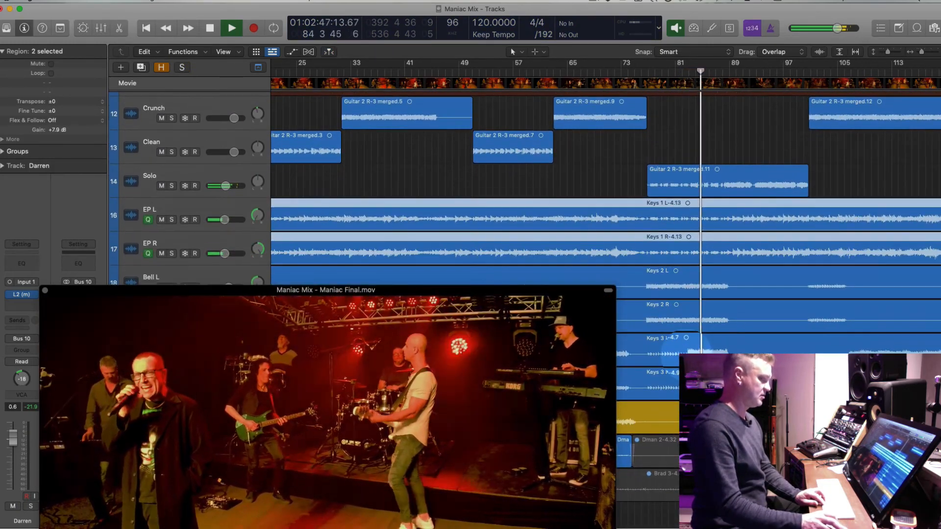
Solo the Synth L and Synth R regions and play them from about bar 77, comparing them with the Bell L and Bell R regions.
key(space)
click(687, 288)
key(ctrl+s)
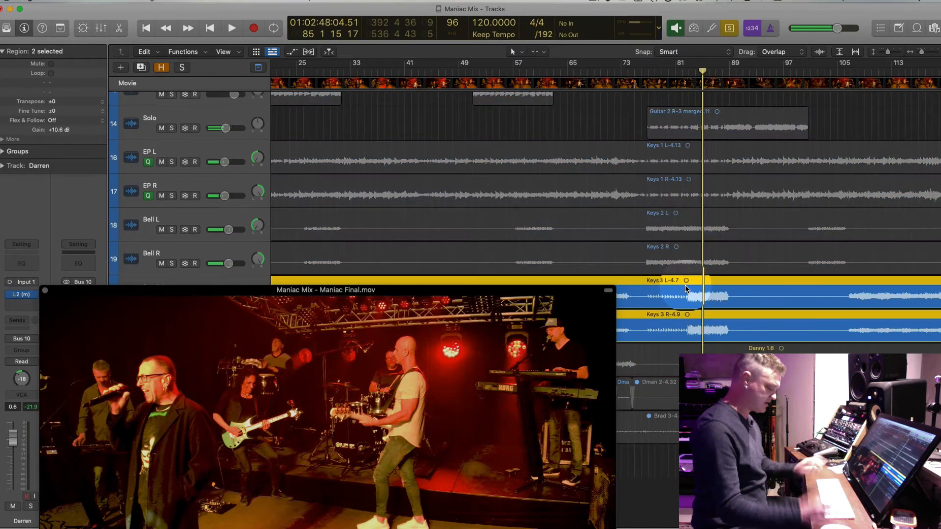
key(comma)
key(space)
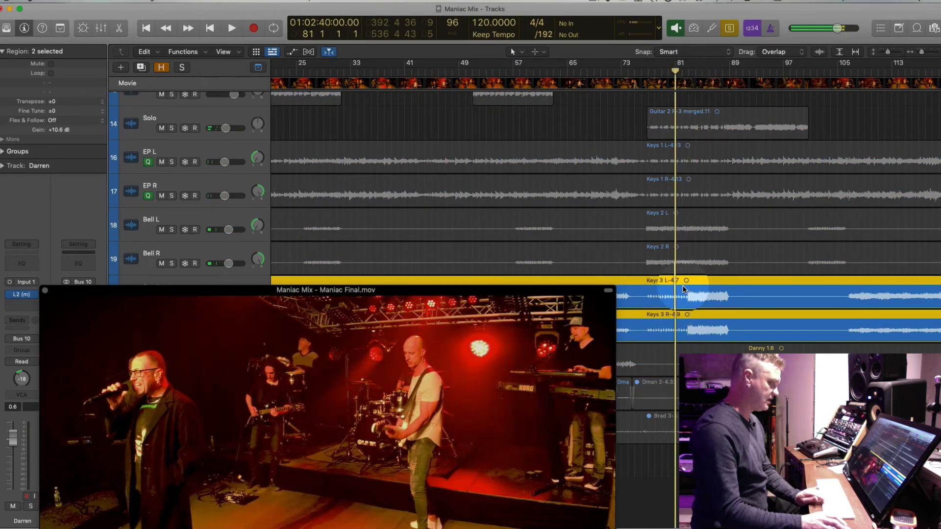
key(comma)
key(comma)
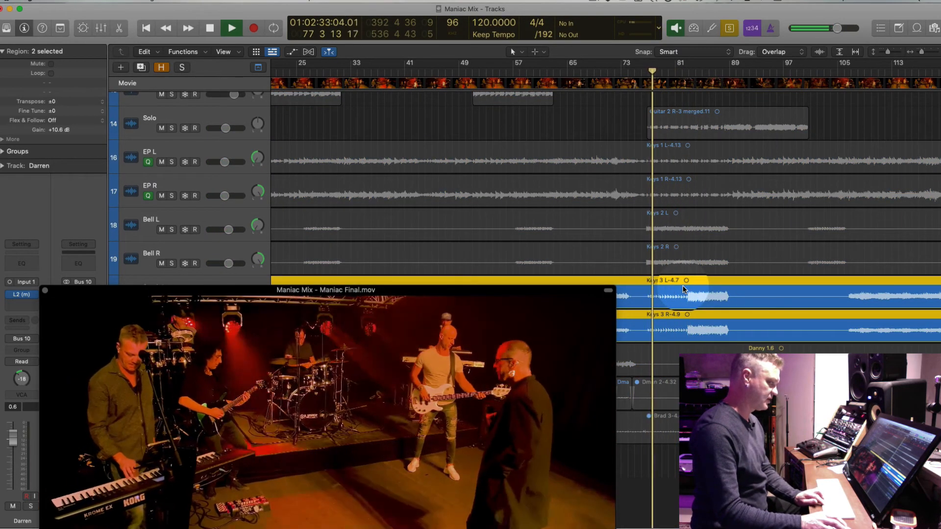
click(680, 255)
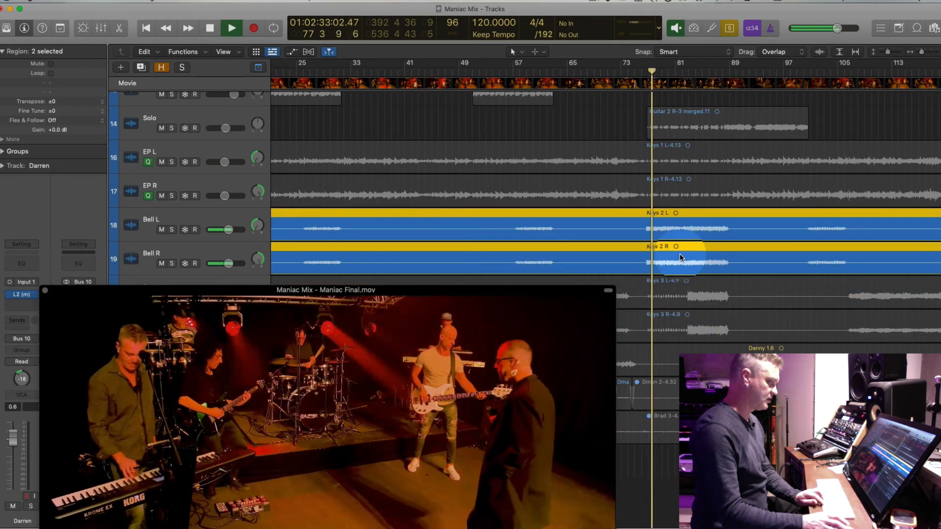
click(695, 296)
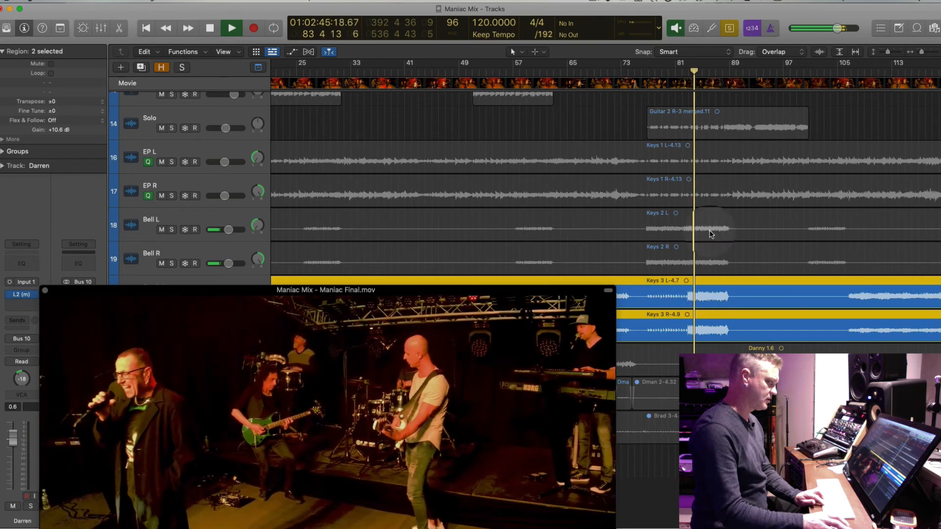
Listen to the Bell L and Bell R regions in solo, followed by the EP L and EP R regions, around bars 83 to 85.
click(709, 231)
scroll(709, 230, up, 1)
key(super+Up)
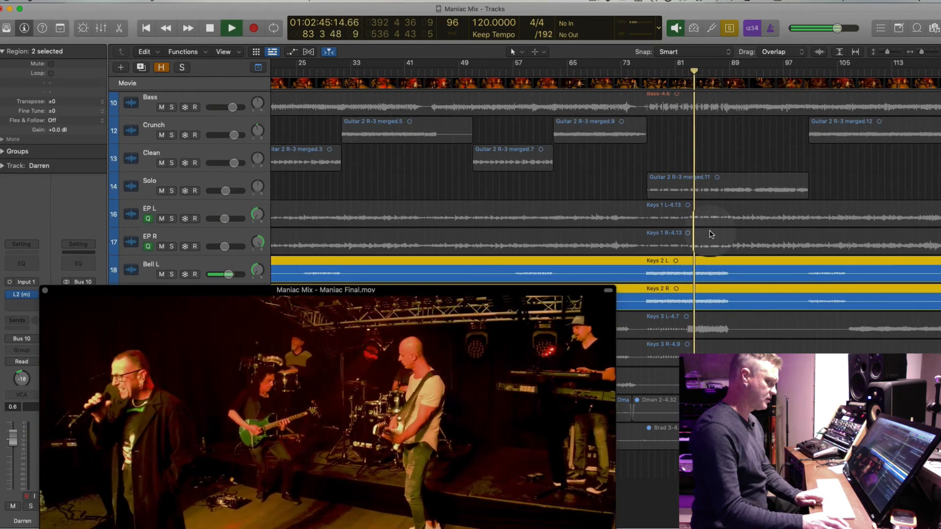
key(super+Left)
click(602, 217)
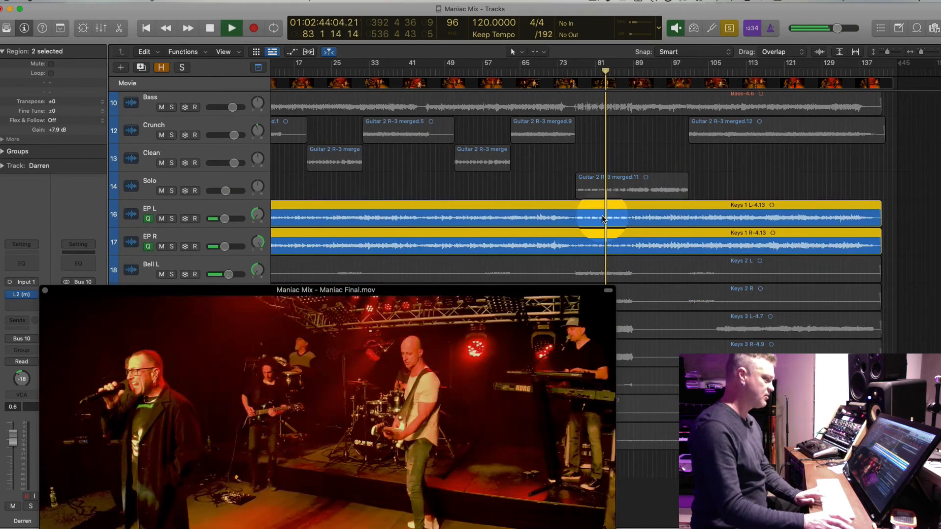
key(super+Down)
key(super+Down)
key(super+Down)
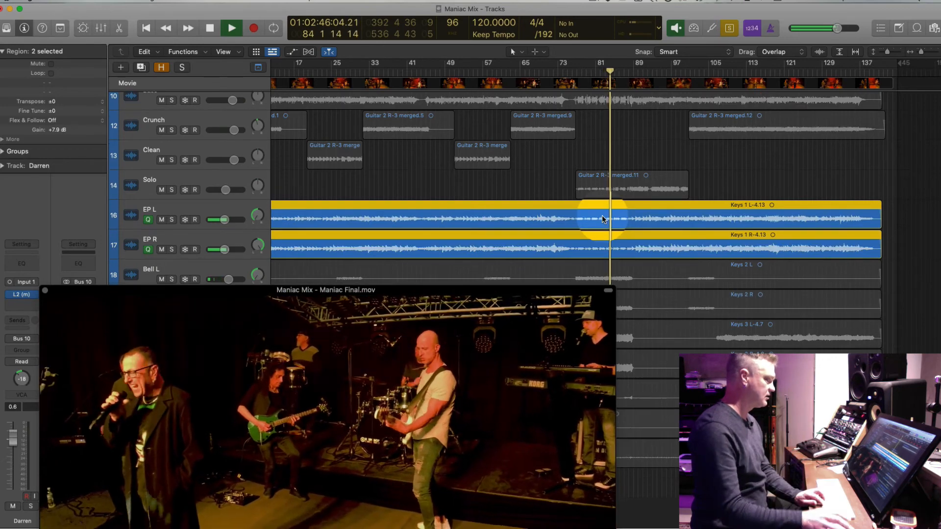
key(super+Down)
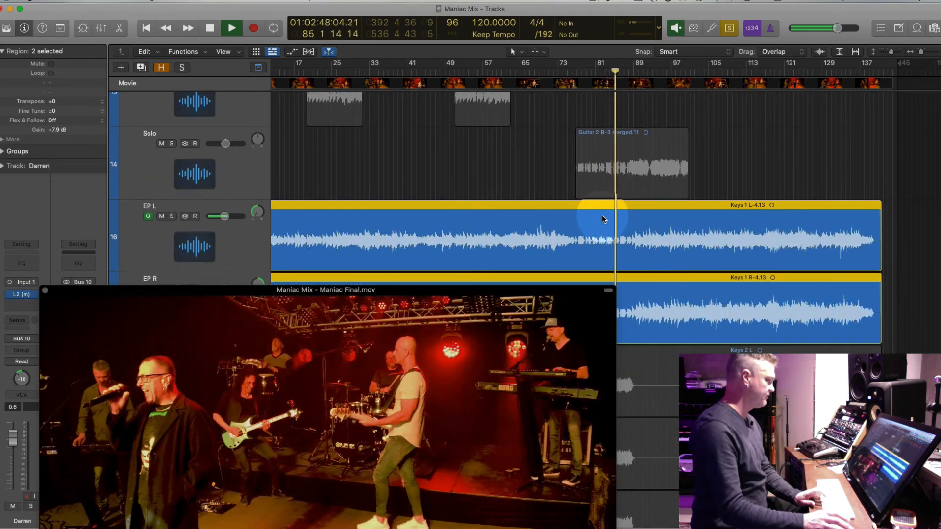
Stop playback and return the playhead to bar 75, ahead of the guitar solo.
key(space)
key(comma)
key(comma)
key(comma)
key(comma)
key(comma)
key(comma)
key(comma)
key(comma)
key(comma)
key(comma)
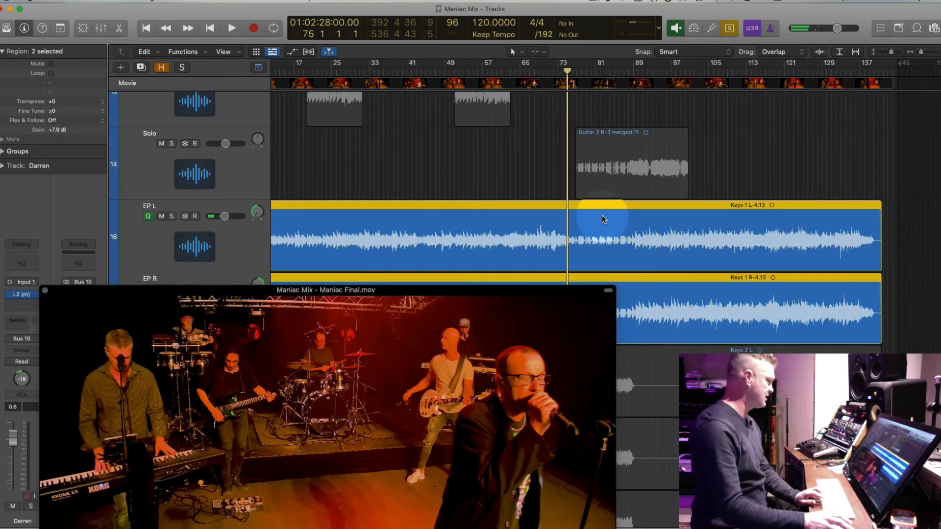
Split the EP L and EP R regions between bars 76 and 77, just before the guitar solo begins.
key(super+Right)
key(super+Right)
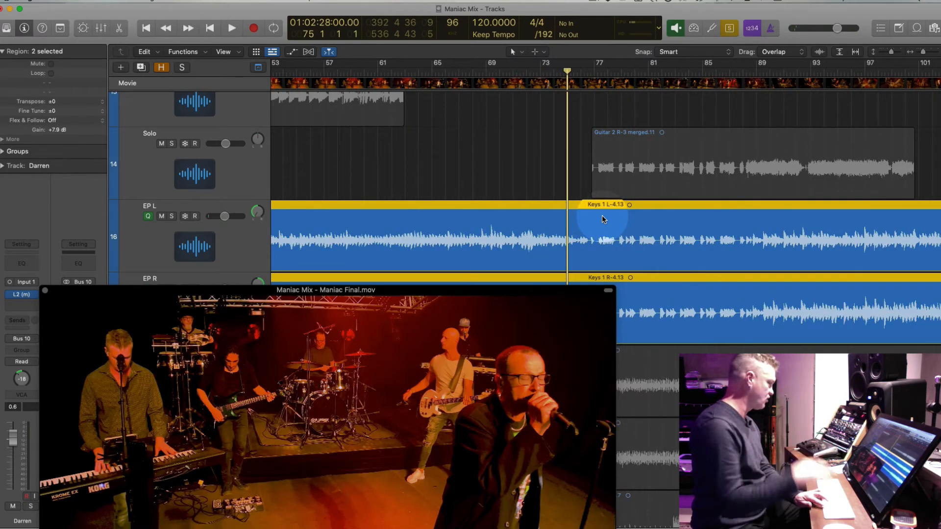
key(super+Right)
key(super+Right)
key(super+Right)
key(t)
key(i)
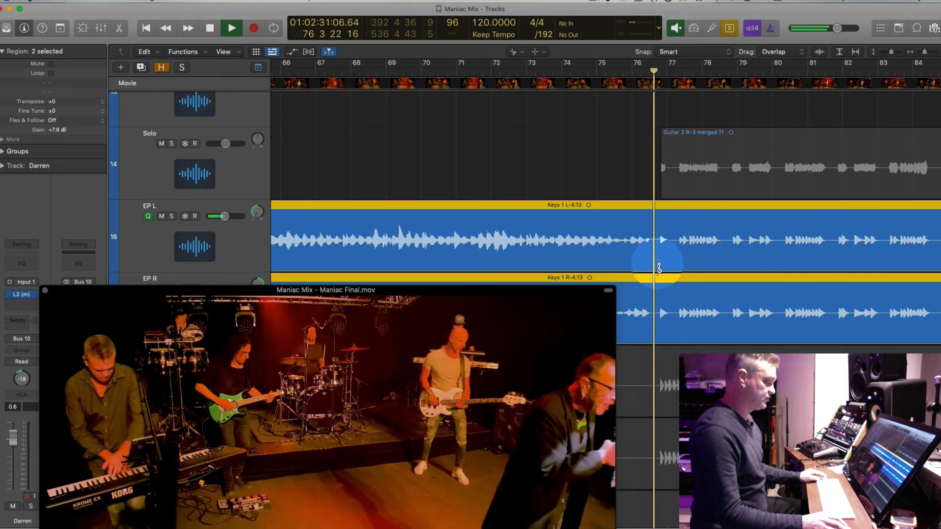
click(657, 267)
key(super+Left)
key(super+Left)
key(super+Left)
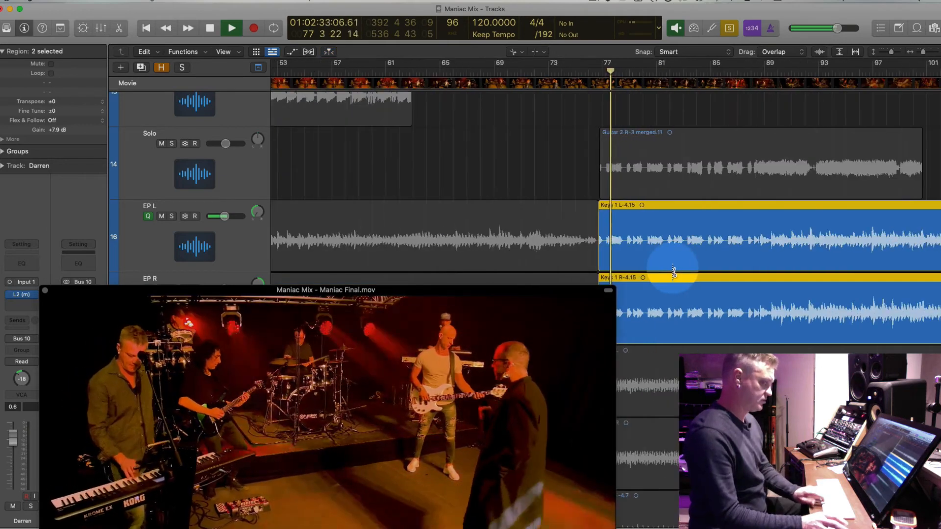
Split the EP L and EP R regions just before bar 89, near the end of the muted-chord section under the solo.
key(period)
key(period)
key(period)
key(period)
key(period)
key(period)
key(period)
key(period)
key(period)
key(period)
key(super+Right)
key(super+Right)
key(super+Right)
key(super+Right)
key(super+Right)
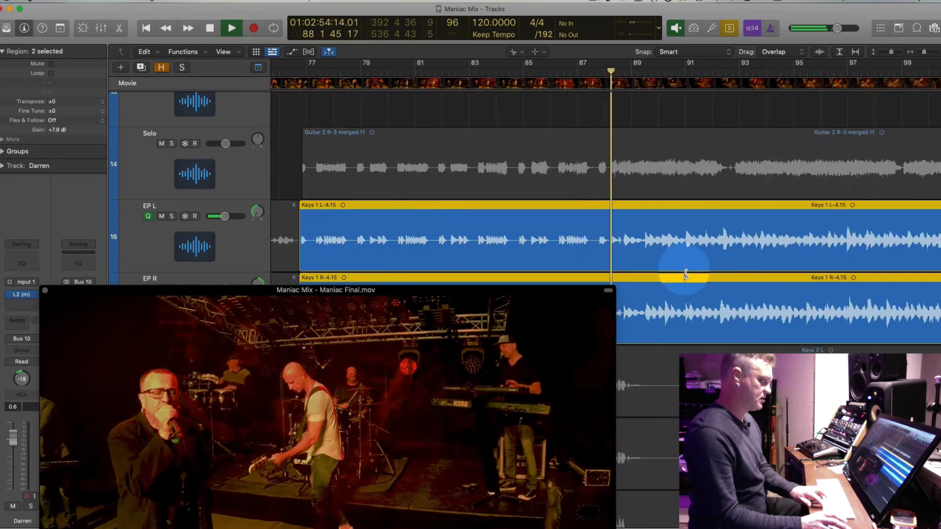
key(super+Right)
key(super+Right)
click(624, 279)
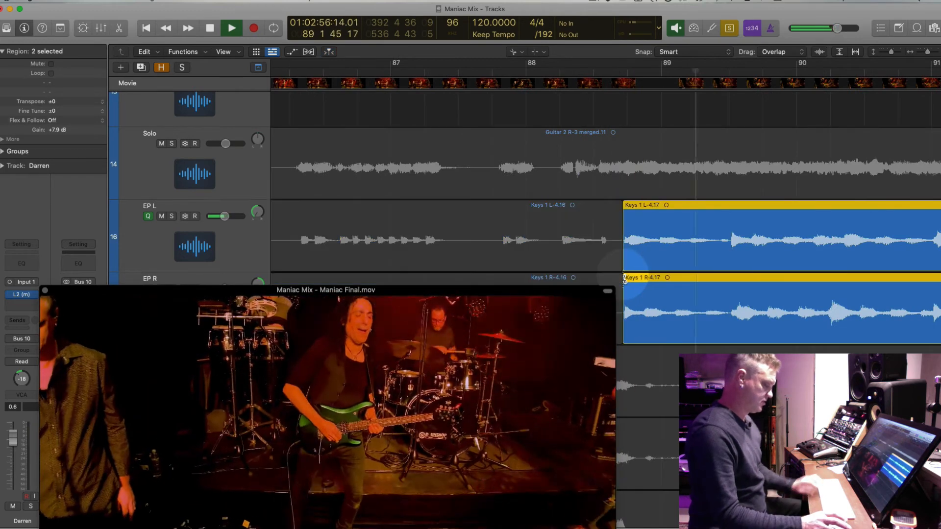
Stop playback and mute the EP L and EP R regions that precede the new split.
key(space)
click(539, 253)
key(ctrl+m)
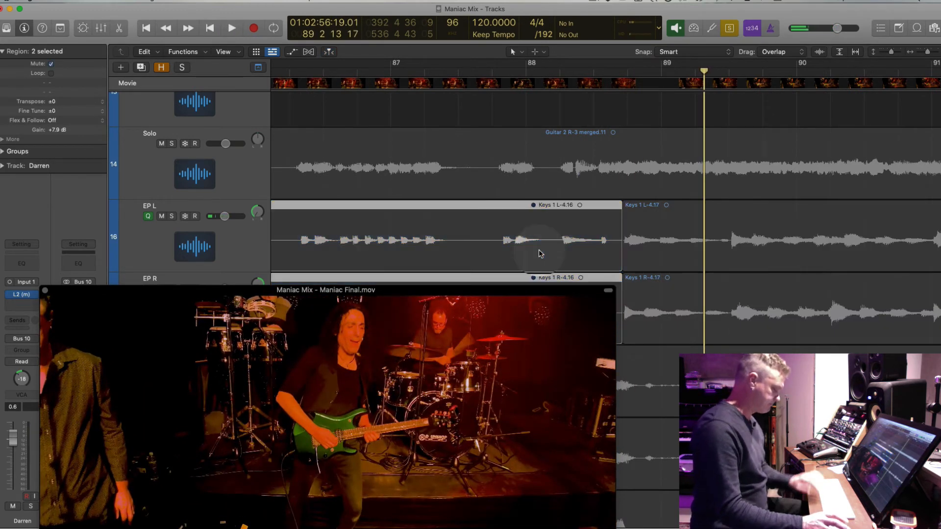
Play the song from just before bar 77 to hear the solo section without the EP regions.
key(super+Left)
key(super+Left)
key(super+Left)
key(super+Left)
key(super+Up)
key(super+a)
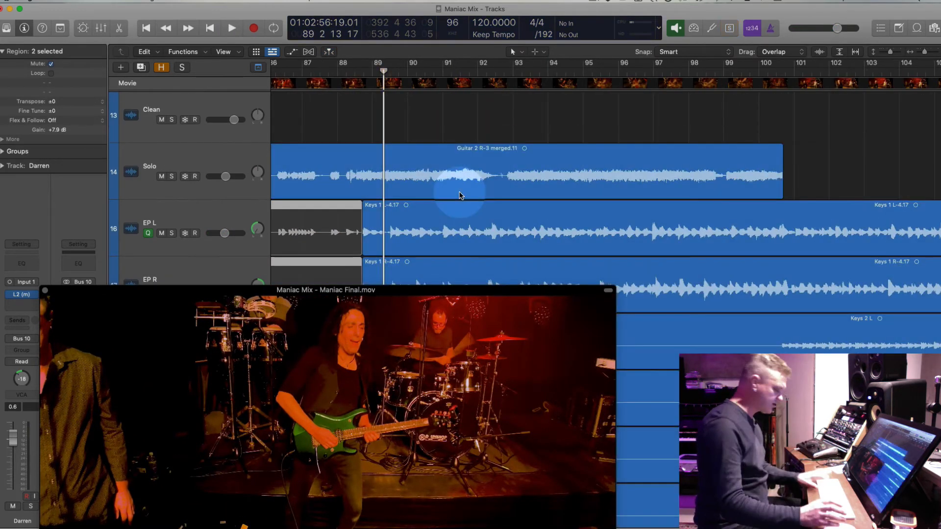
key(super+Left)
key(super+Left)
scroll(411, 138, left, 5)
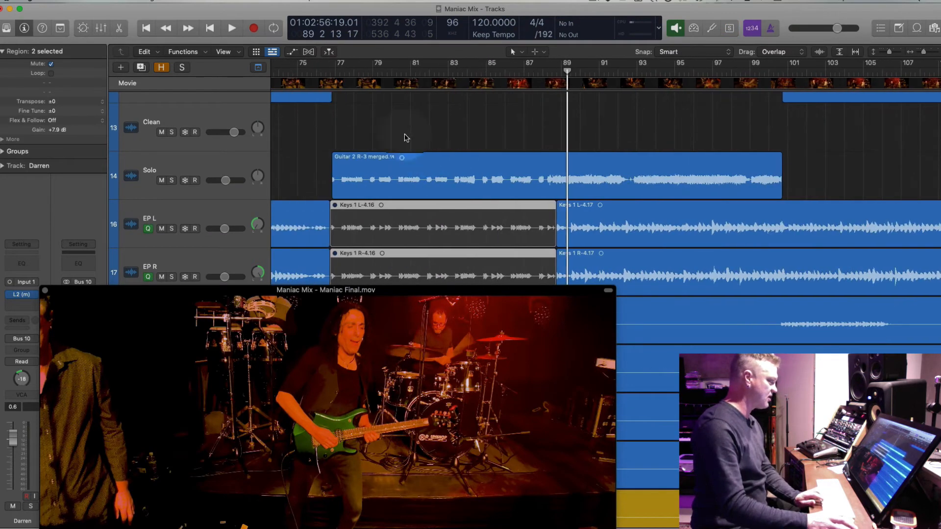
click(331, 85)
key(space)
key(super+Down)
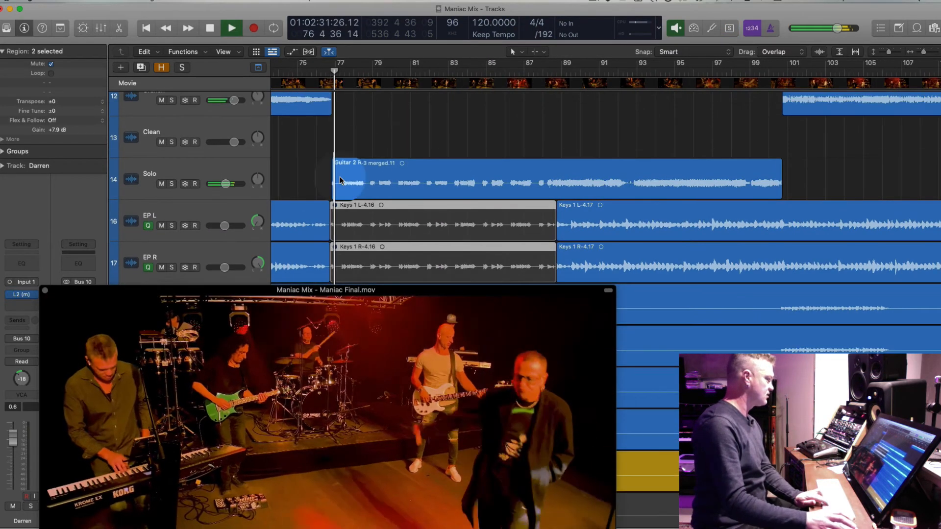
Reduce the track heights to fit all tracks on screen and move the movie window clear of the track list.
key(super+Up)
key(super+Up)
key(super+Up)
key(super+Up)
key(super+Up)
key(super+Up)
key(super+Up)
key(super+Up)
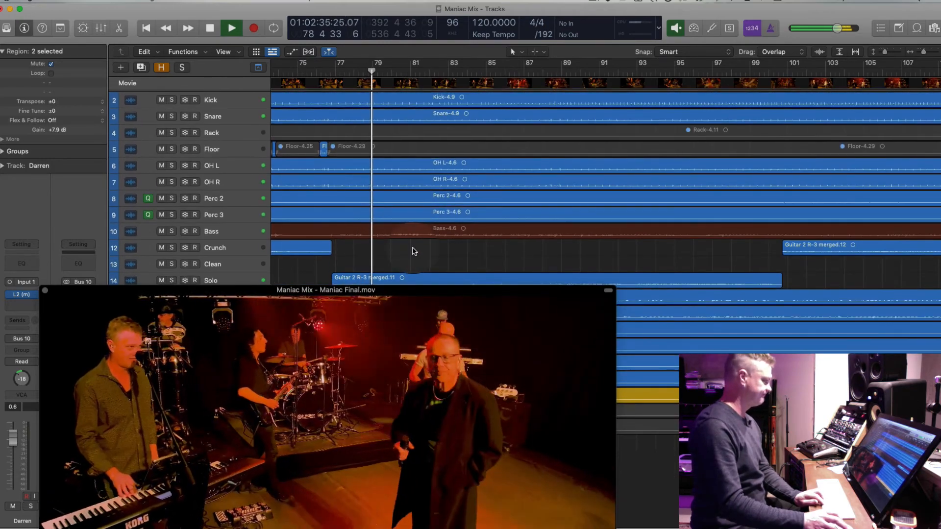
drag(162, 290, 619, 35)
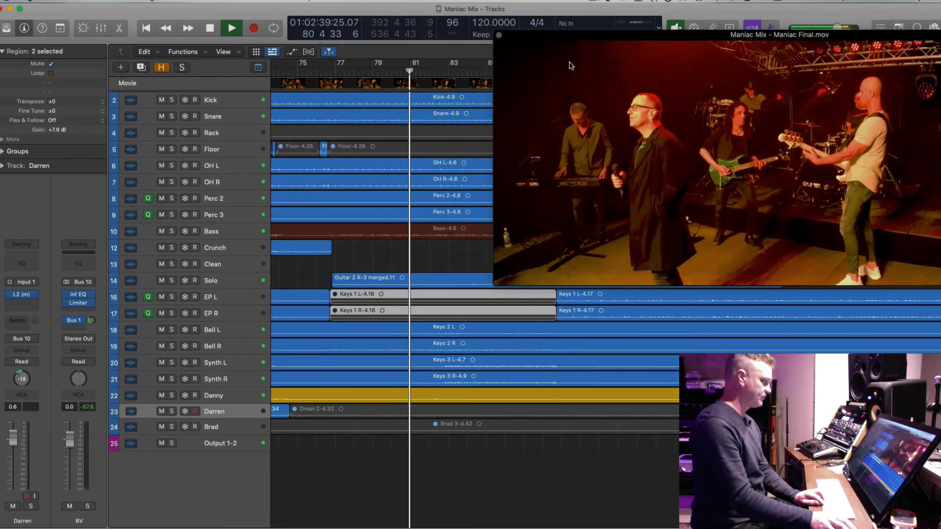
Stop playback and create two new tracks below EP R with duplicate settings.
click(214, 294)
shift+click(218, 313)
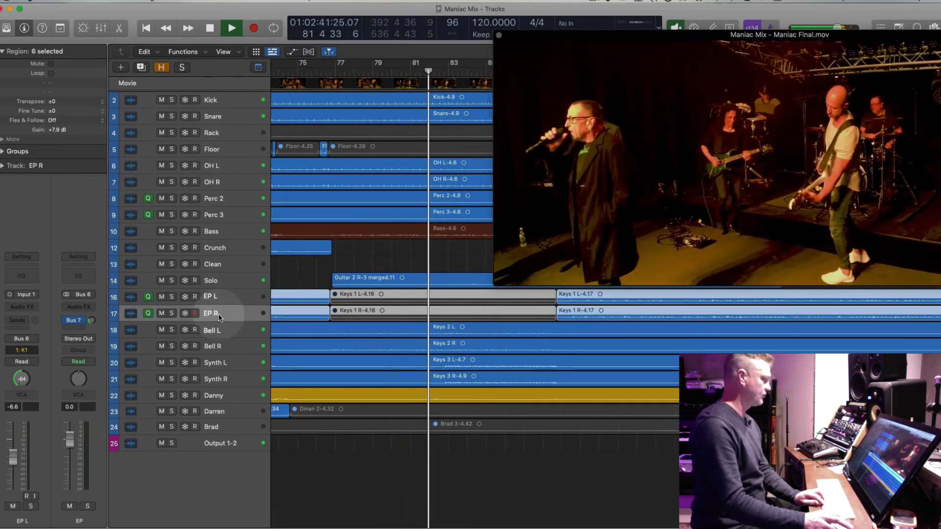
key(space)
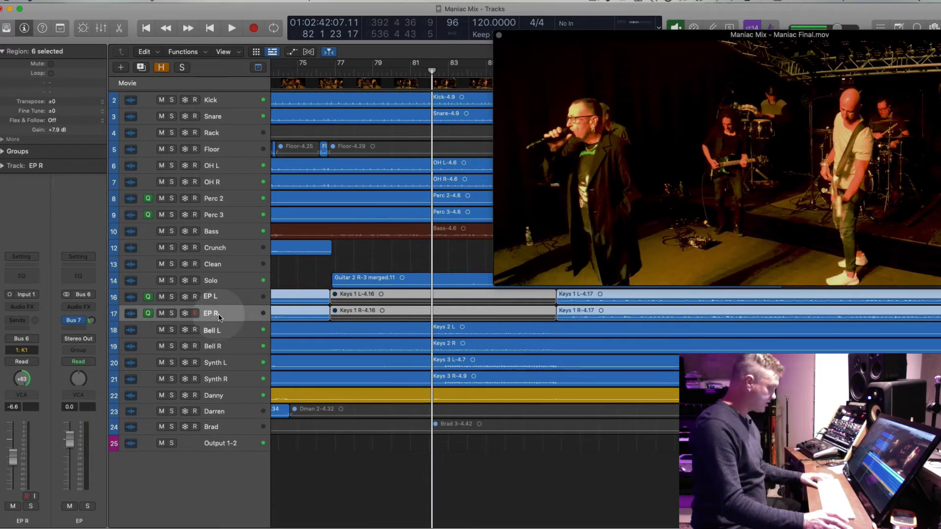
key(super+d)
key(super+d)
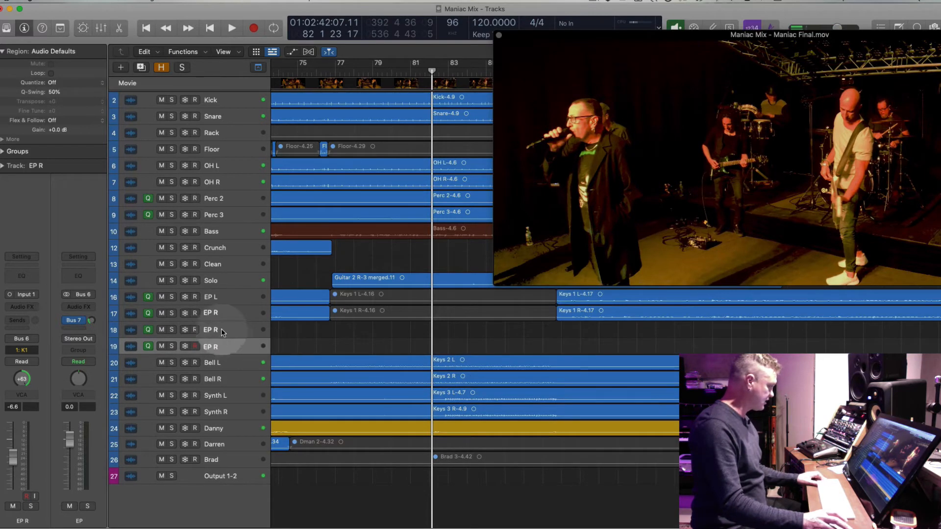
Pan the first new EP R track to -64 and move the muted Keys 1 L and R regions onto the two new tracks.
click(222, 333)
drag(21, 380, 123, 481)
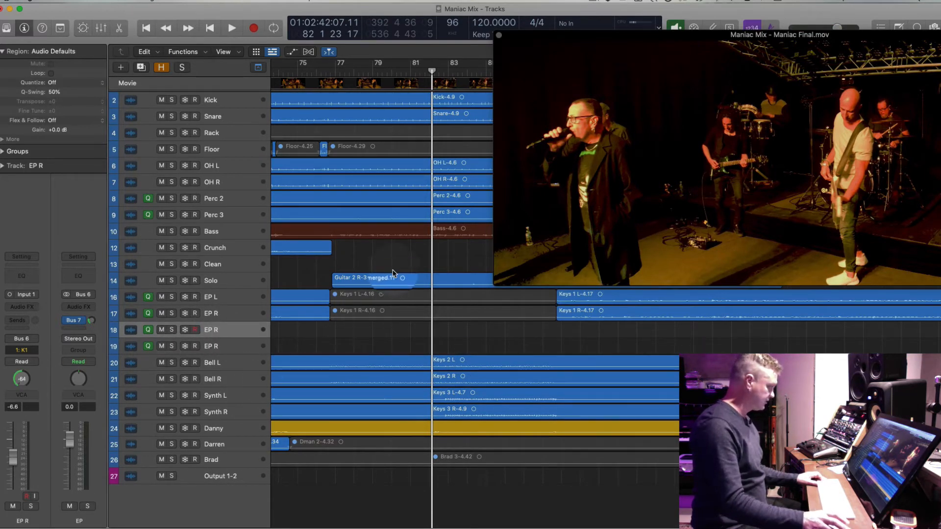
drag(379, 318, 382, 350)
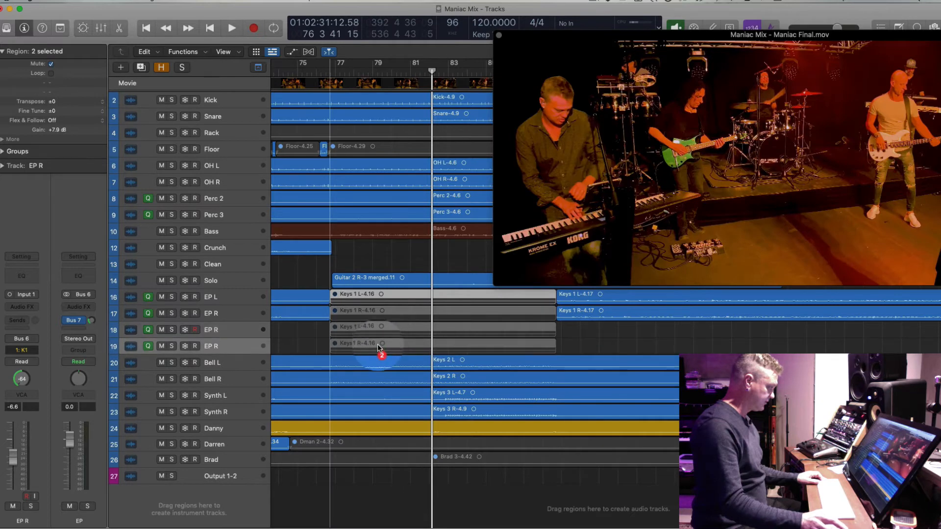
Show the mixer and route both new EP R tracks to Stereo Output.
click(214, 350)
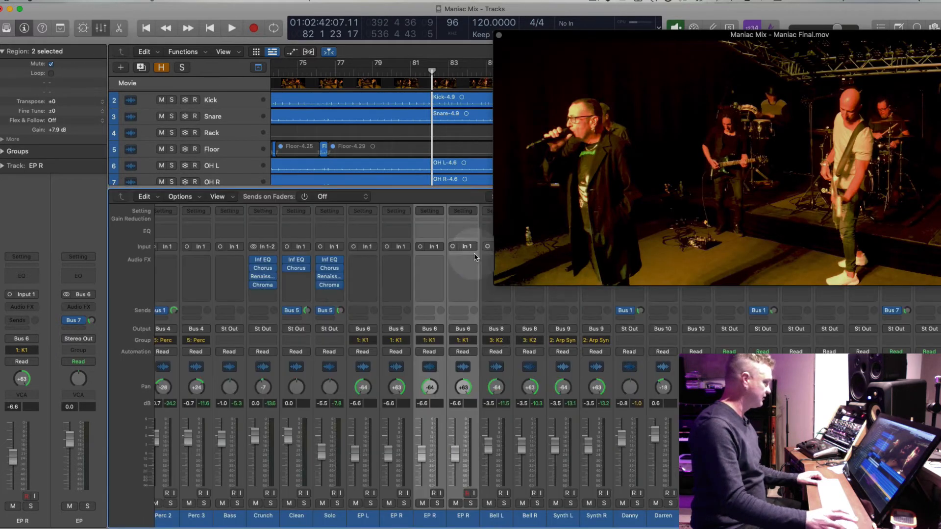
click(101, 28)
click(463, 329)
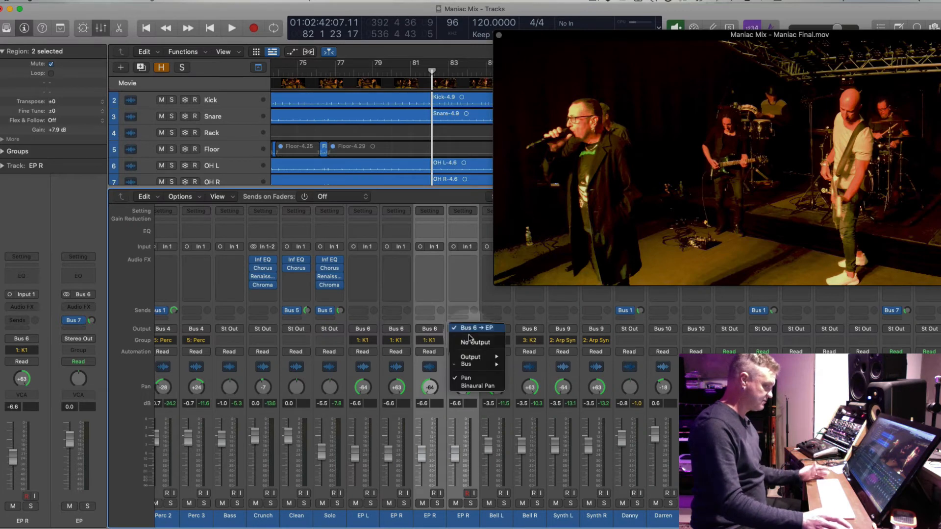
mouse_move(479, 359)
click(538, 356)
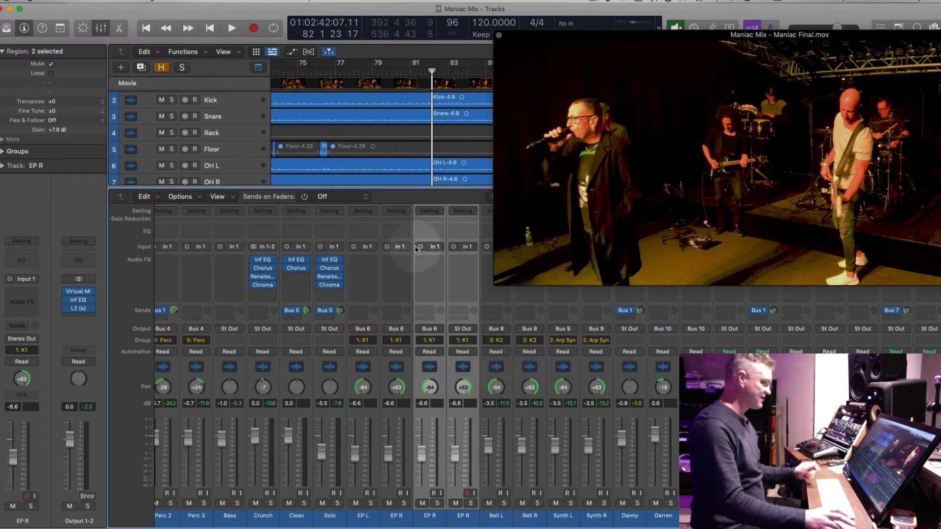
click(429, 329)
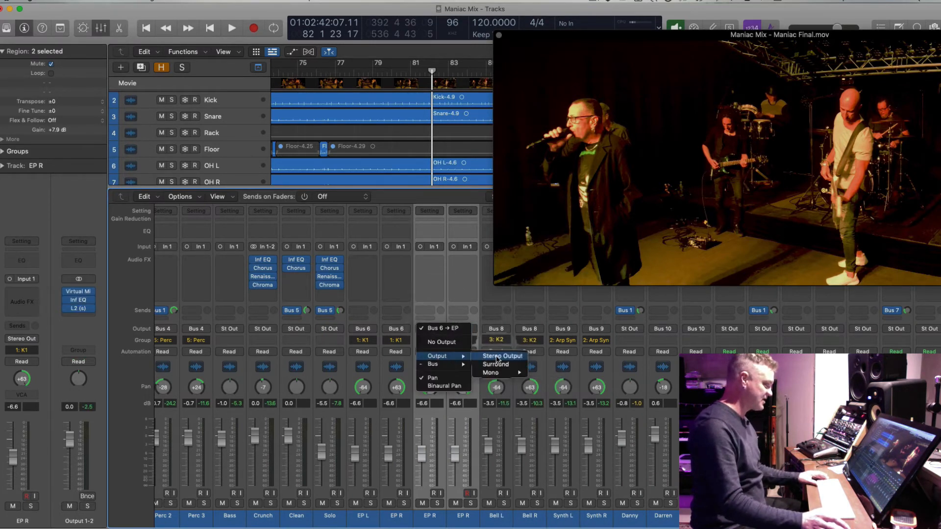
click(497, 356)
Solo the EP tracks and unmute the two Keys 1 regions on the new EP R tracks during playback.
click(471, 503)
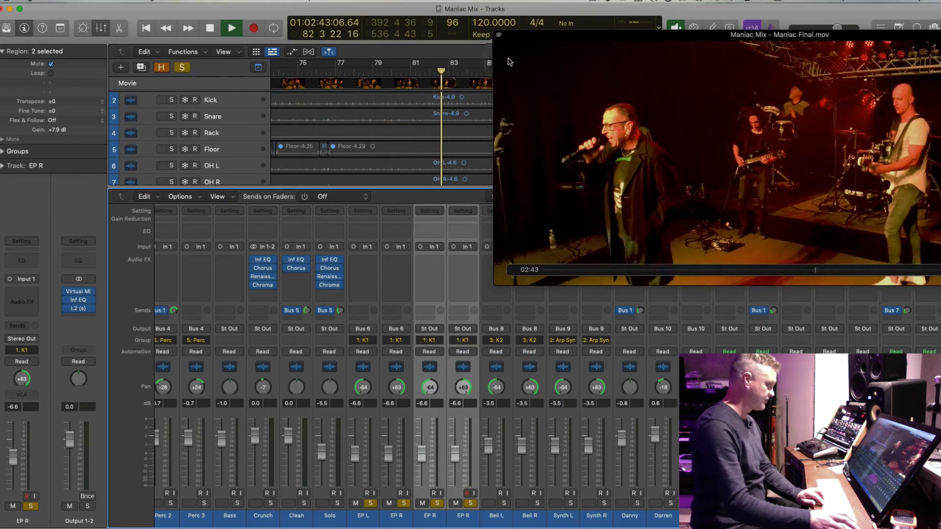
click(449, 157)
scroll(450, 158, down, 10)
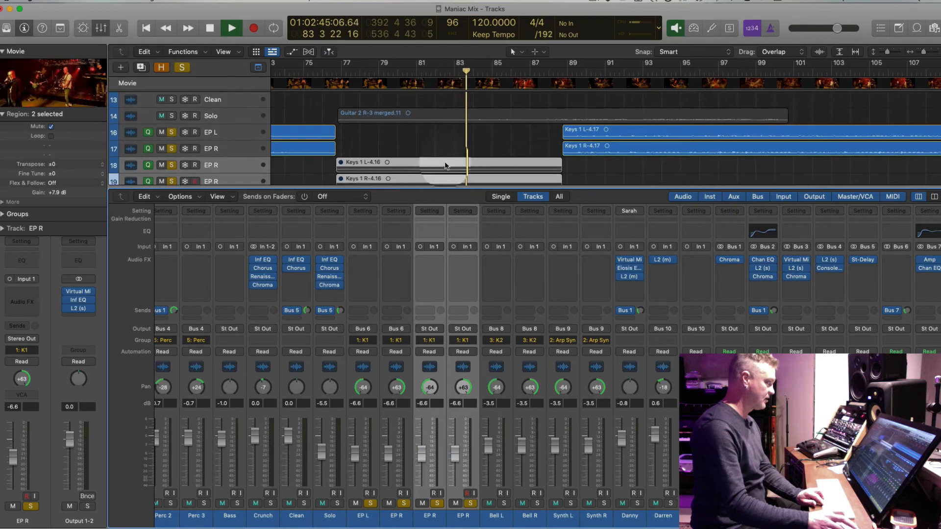
key(ctrl+m)
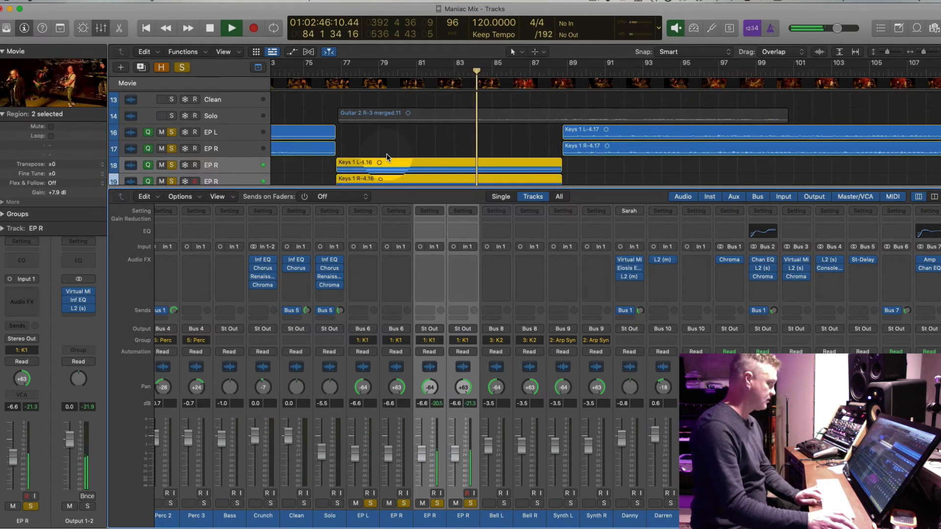
Raise the K1 group faders to -5.6 dB and remove the two new EP R tracks from the group.
mouse_move(459, 447)
mouse_down()
mouse_move(458, 429)
mouse_move(457, 450)
mouse_up()
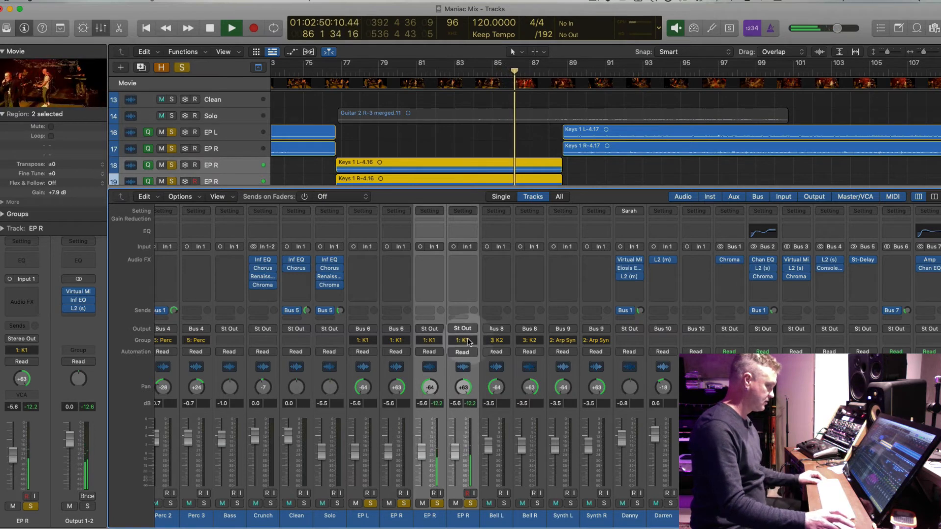
click(463, 341)
click(470, 324)
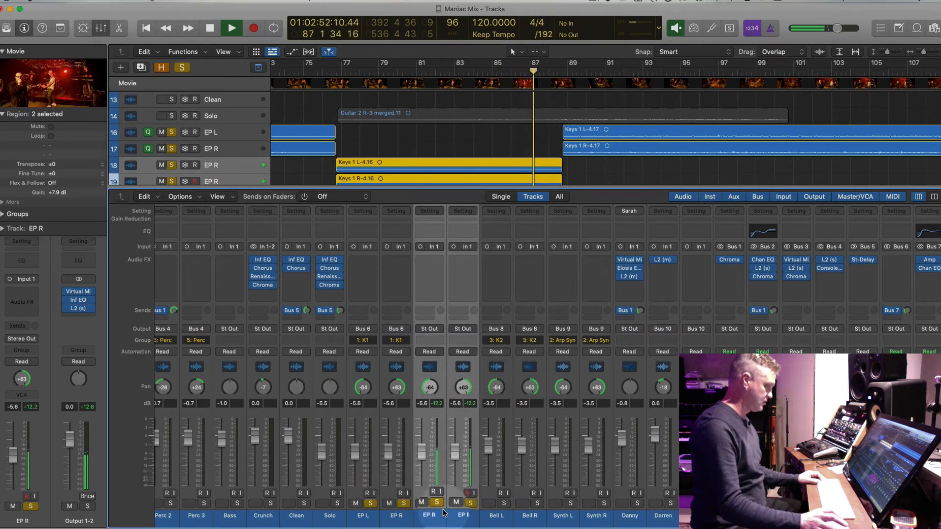
Clear the solos, play the full mix from just before bar 77, and set the two new EP R faders to 2.3 dB.
drag(421, 452, 421, 435)
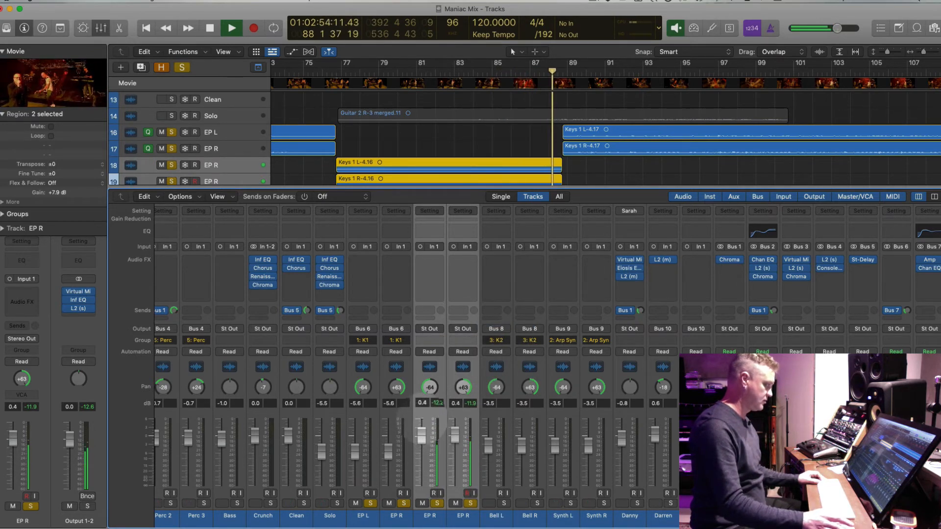
key(ctrl+s)
key(ctrl+s)
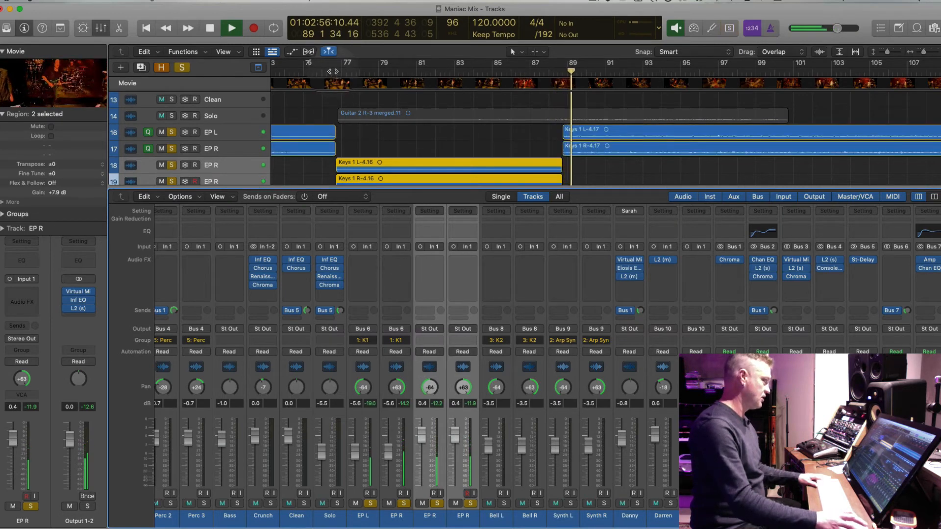
double_click(333, 73)
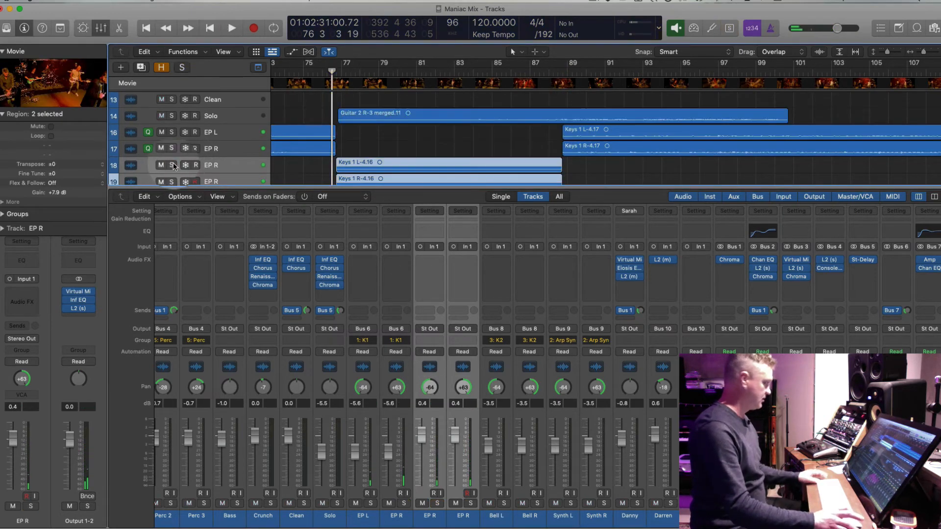
key(ctrl+s)
key(space)
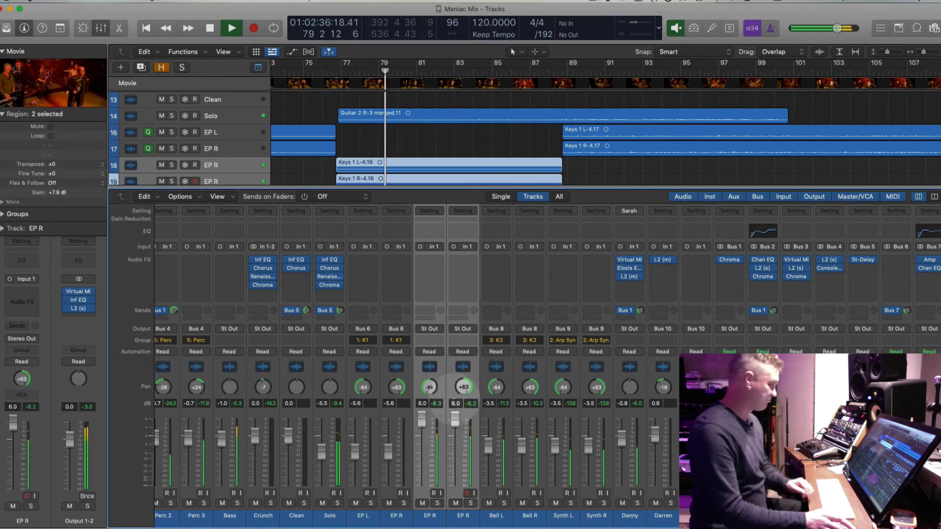
click(457, 139)
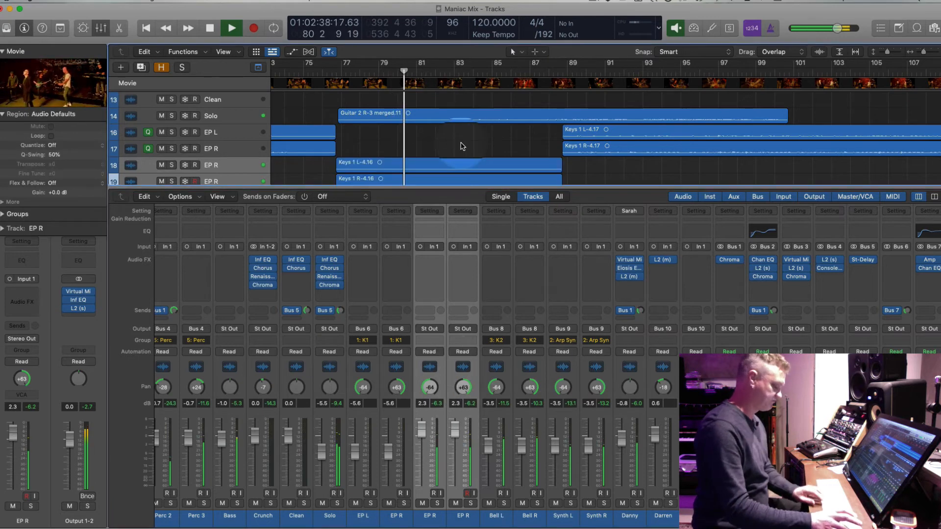
Select the guitar region on the Solo track and listen to the mix from bar 88.
key(super+Left)
key(super+Left)
key(super+Left)
key(super+Up)
key(super+Up)
key(super+Up)
key(super+Up)
click(638, 135)
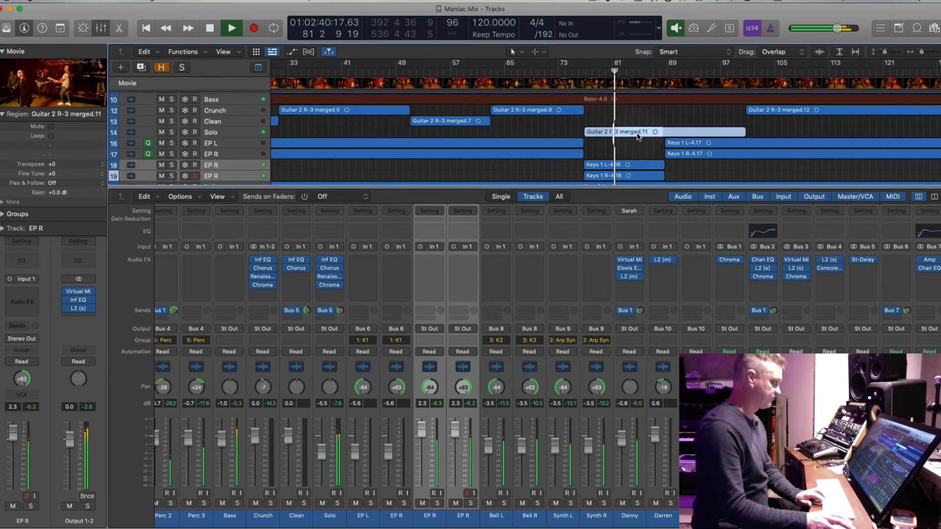
key(super+Down)
key(super+Down)
key(super+Down)
key(super+Right)
key(super+Right)
key(super+Down)
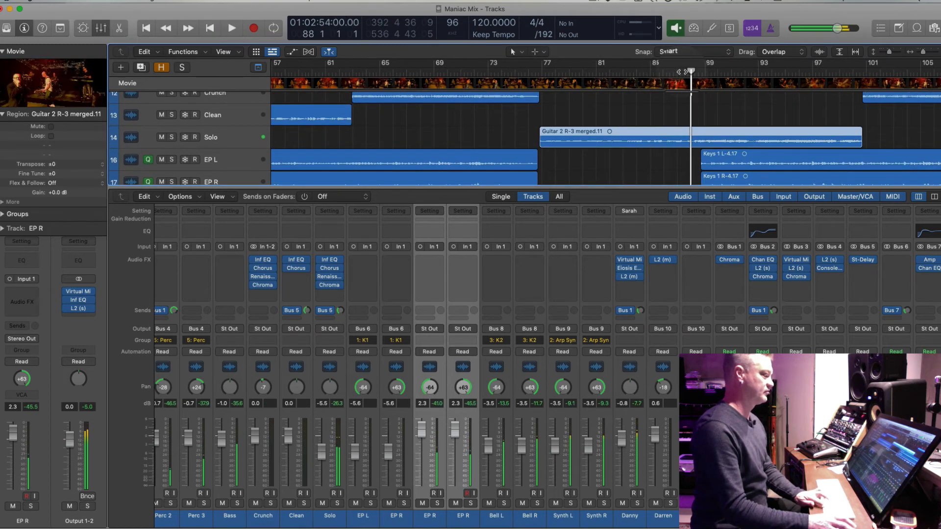
key(super+Down)
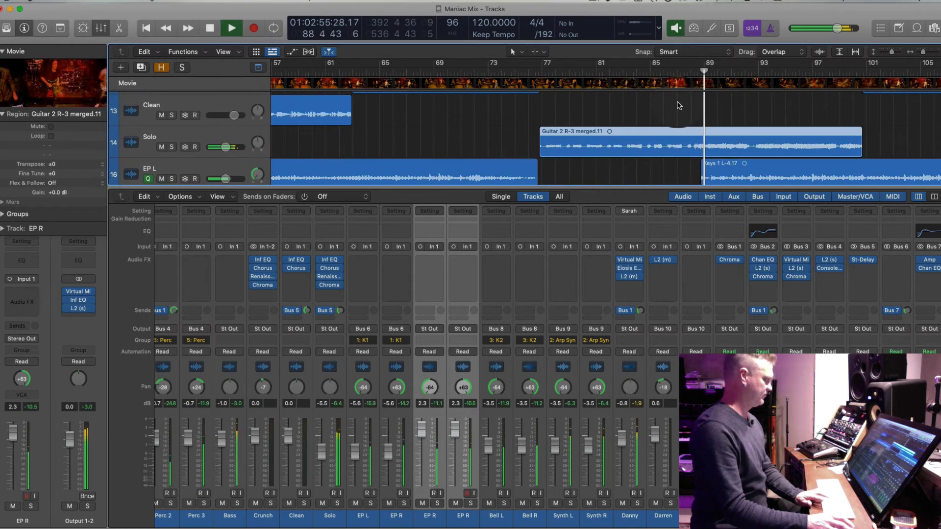
key(super+Right)
Watch the movie in a floating window over the tracks area through the end of the guitar solo and close it.
click(76, 94)
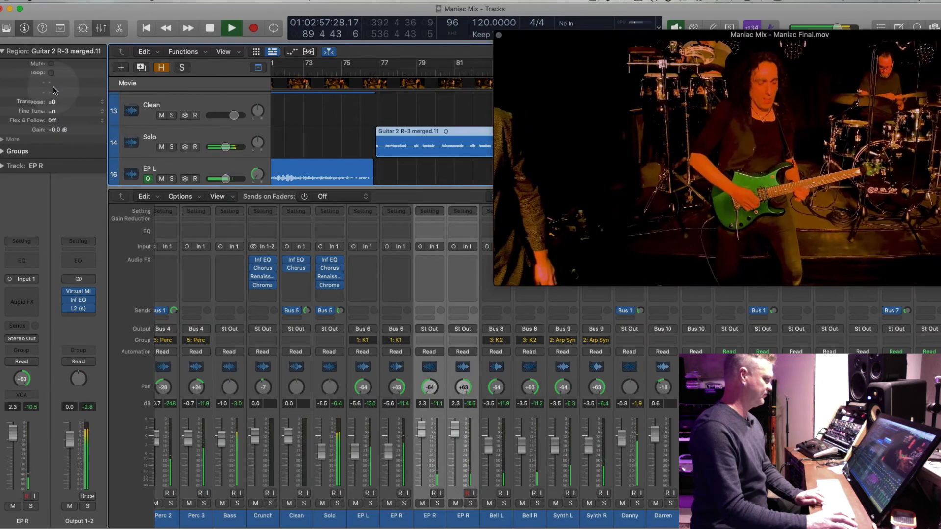
drag(598, 34, 263, 12)
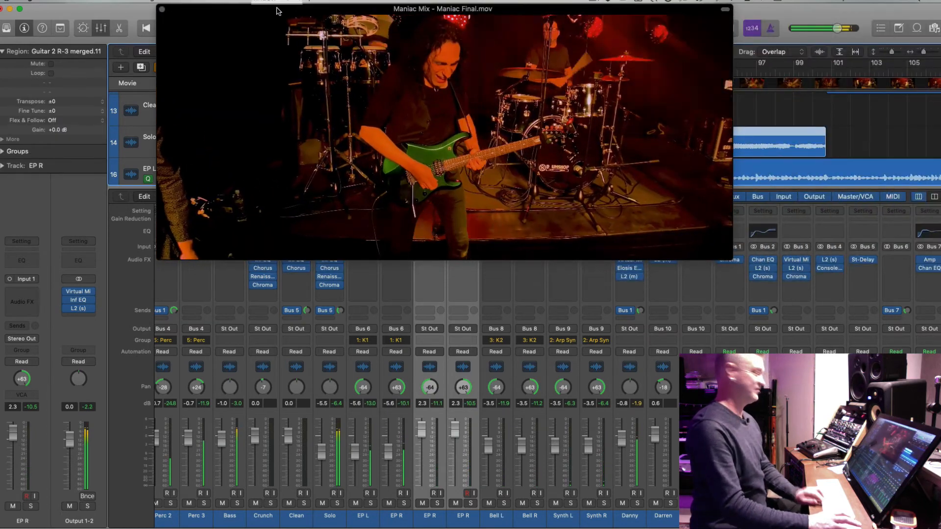
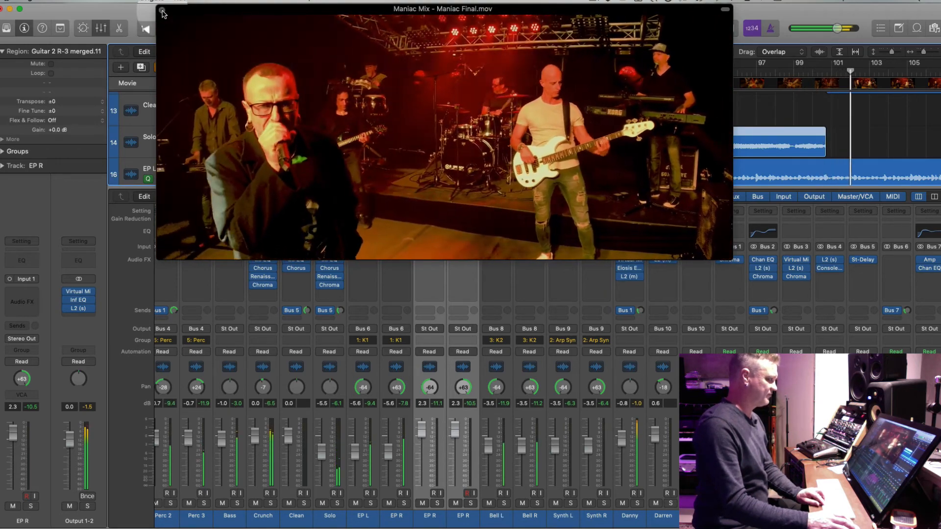
click(161, 11)
Select the Crunch track and set its pan to -12.
scroll(504, 120, up, 5)
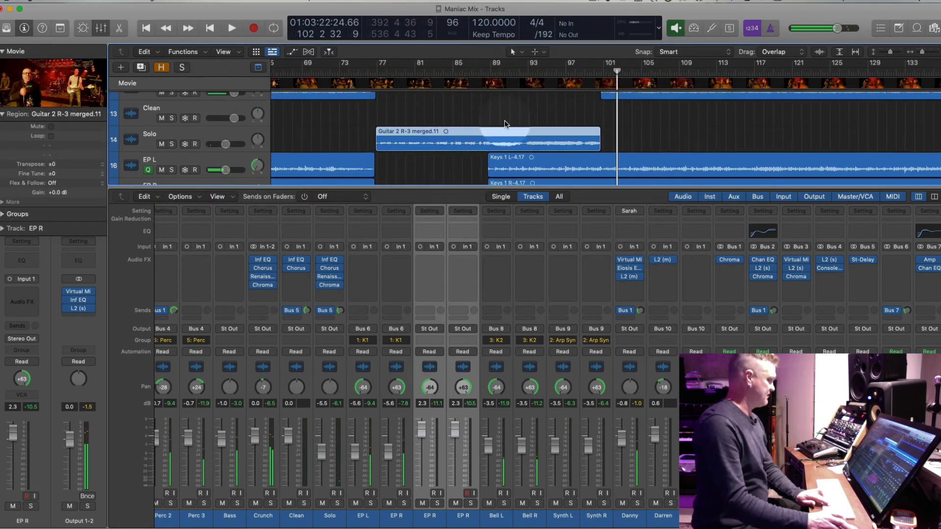
click(248, 157)
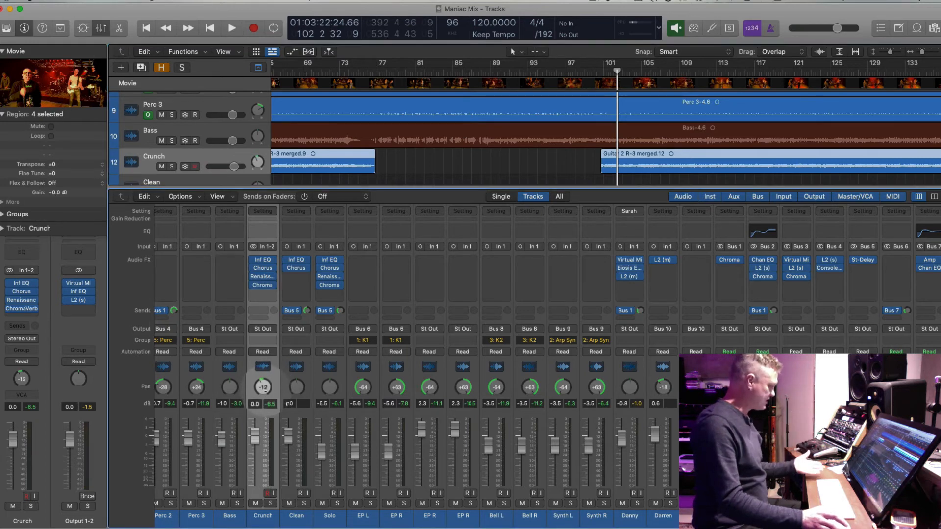
Set the Crunch track's pan to -13.
drag(268, 390, 268, 398)
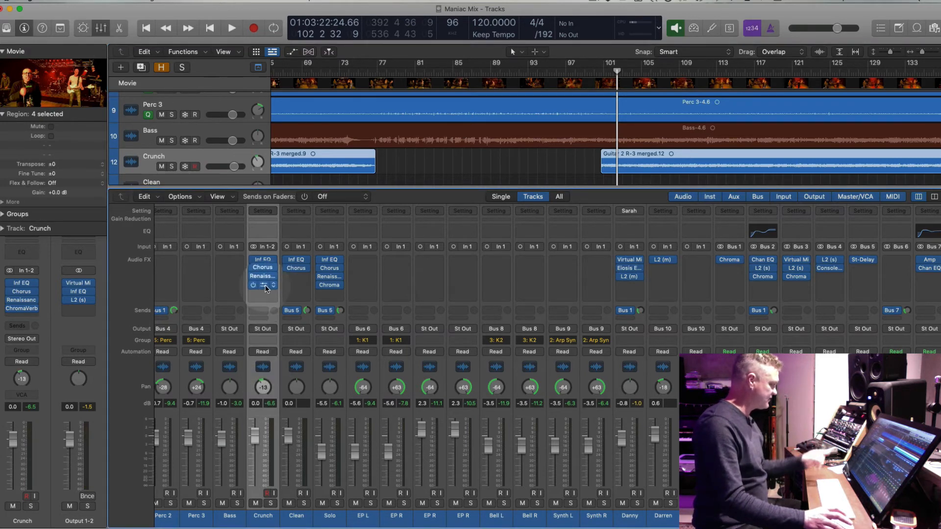
click(273, 287)
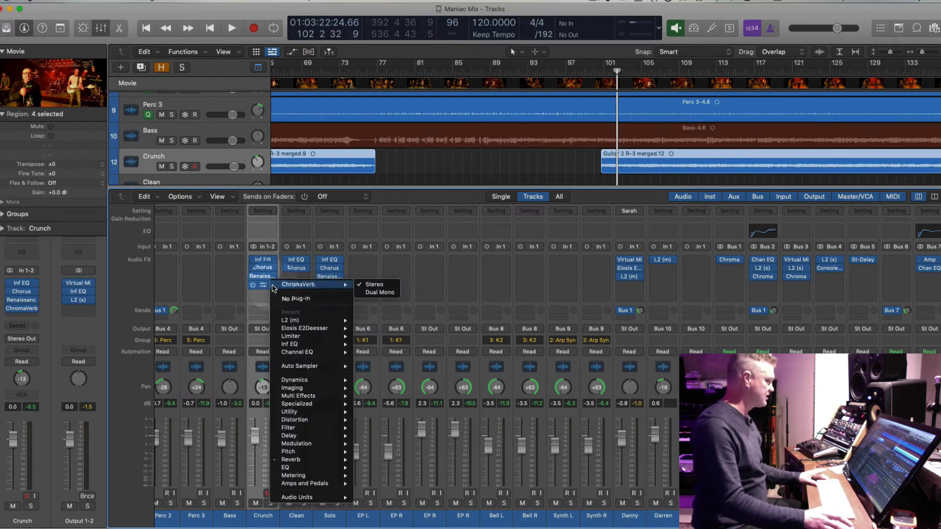
mouse_move(314, 497)
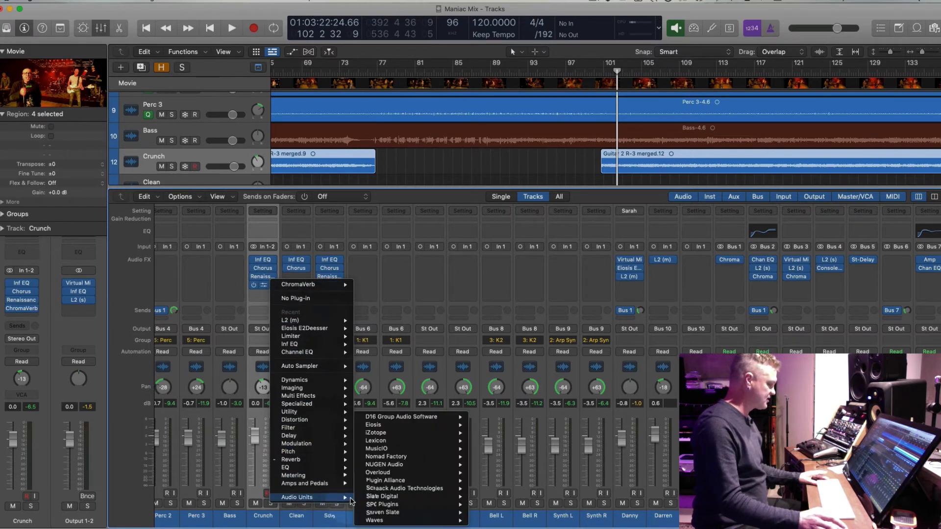
mouse_move(414, 520)
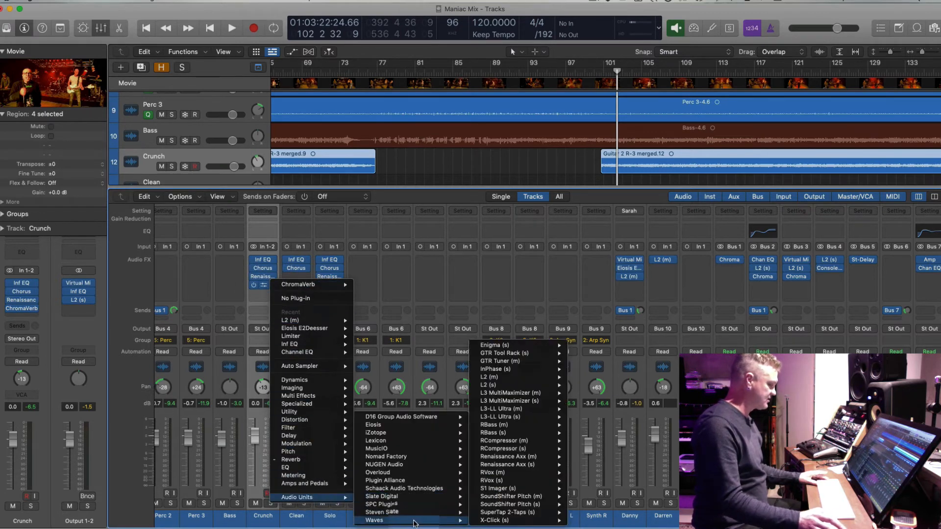
click(316, 304)
Add a send from the Crunch channel to the unused Bus 11.
click(263, 311)
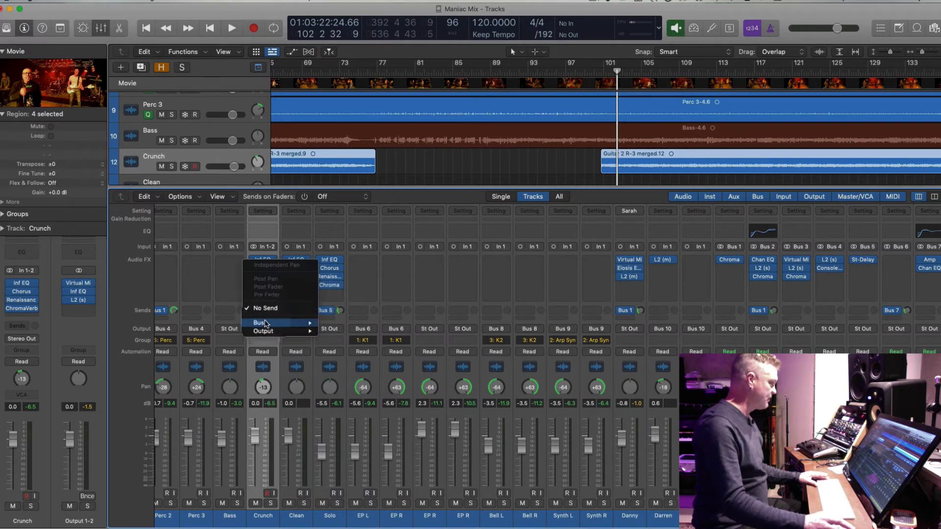
mouse_move(264, 323)
click(360, 293)
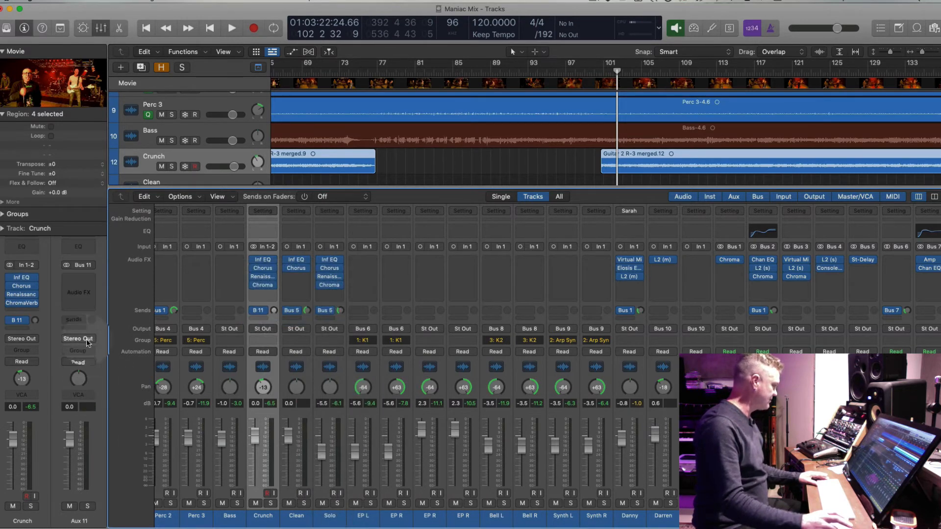
Insert the Waves SuperTap 2-Taps delay on the new Aux 11 channel.
click(90, 277)
mouse_move(93, 475)
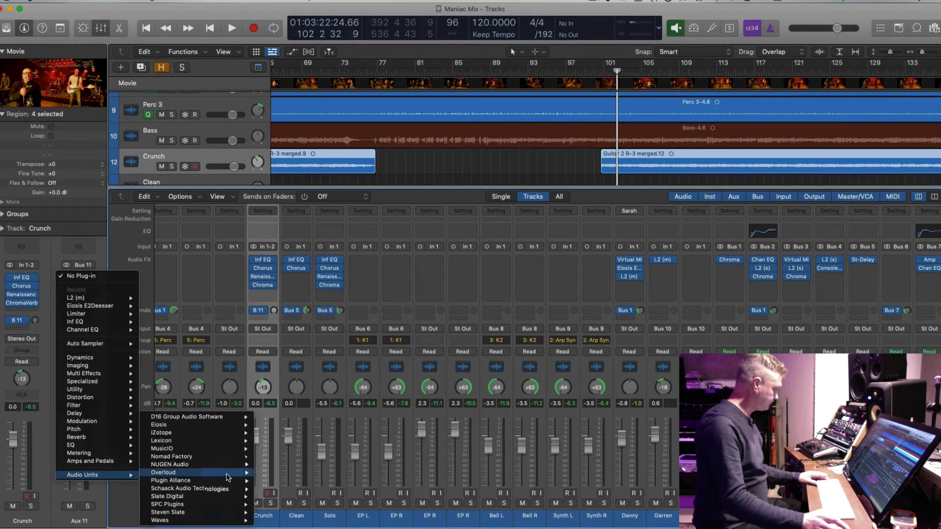
mouse_move(196, 520)
mouse_move(303, 512)
click(378, 512)
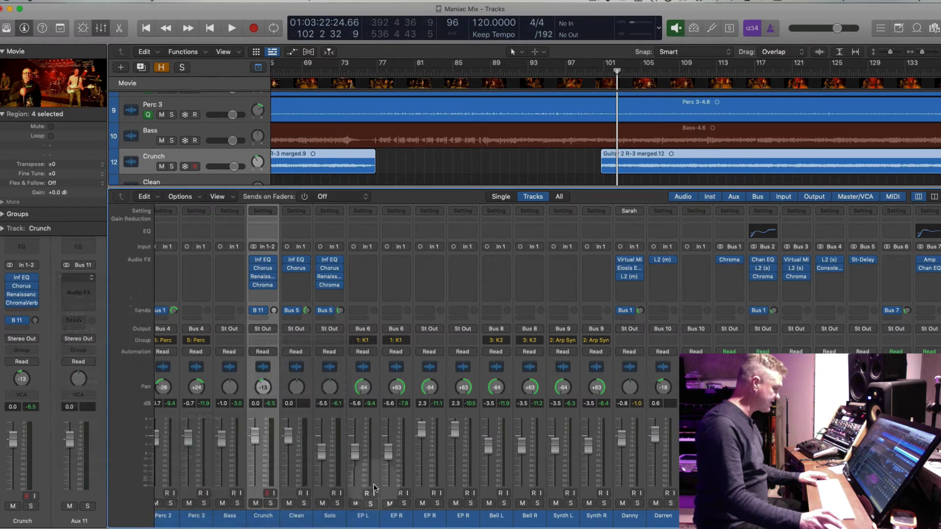
Load the factory preset Slap Elvis in SuperTap, switch off its direct signal and close the plug-in window.
click(389, 146)
mouse_move(461, 338)
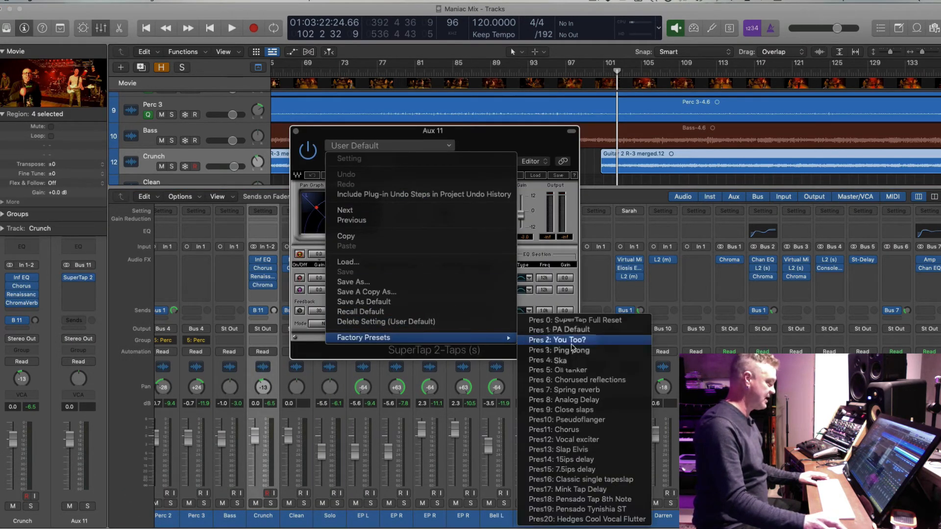
click(596, 450)
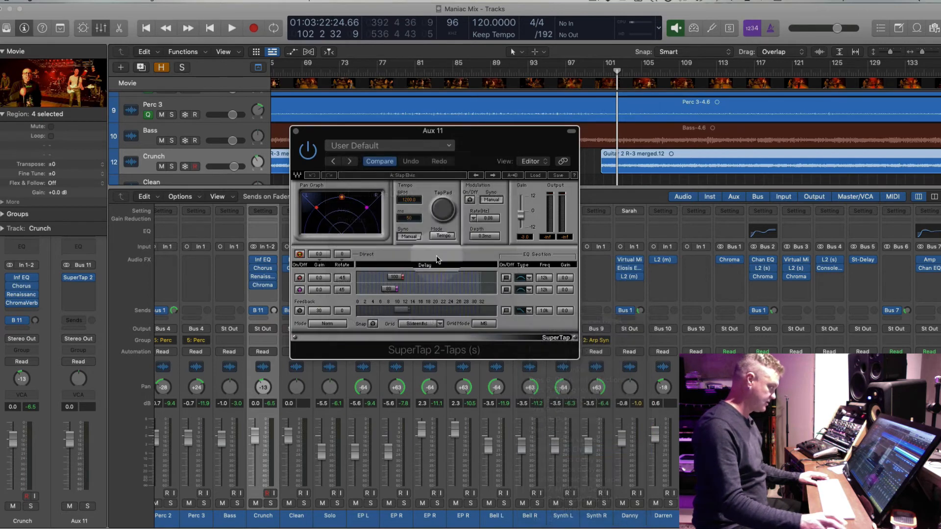
click(299, 254)
click(296, 132)
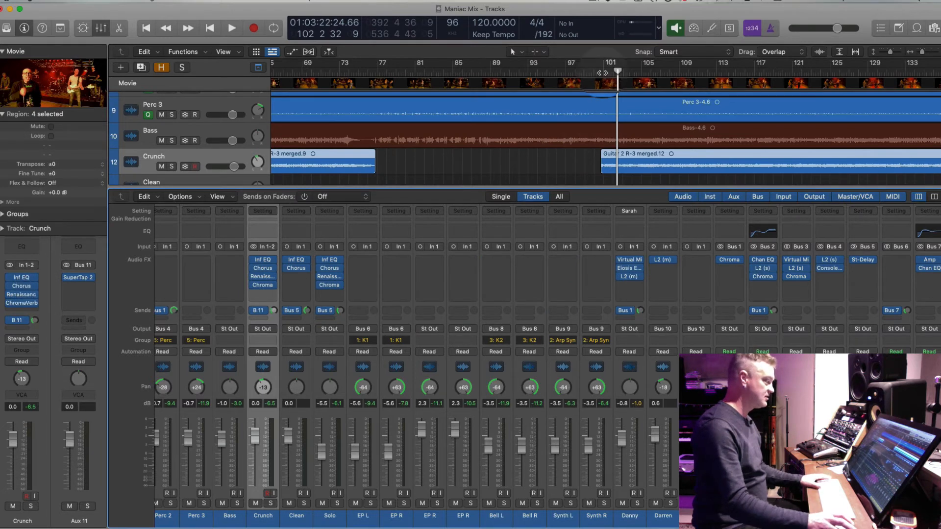
Play the soloed Crunch track, set its Bus 11 send to -12.3 dB, and send Aux 11 to Bus 1 at -12.1 dB.
key(space)
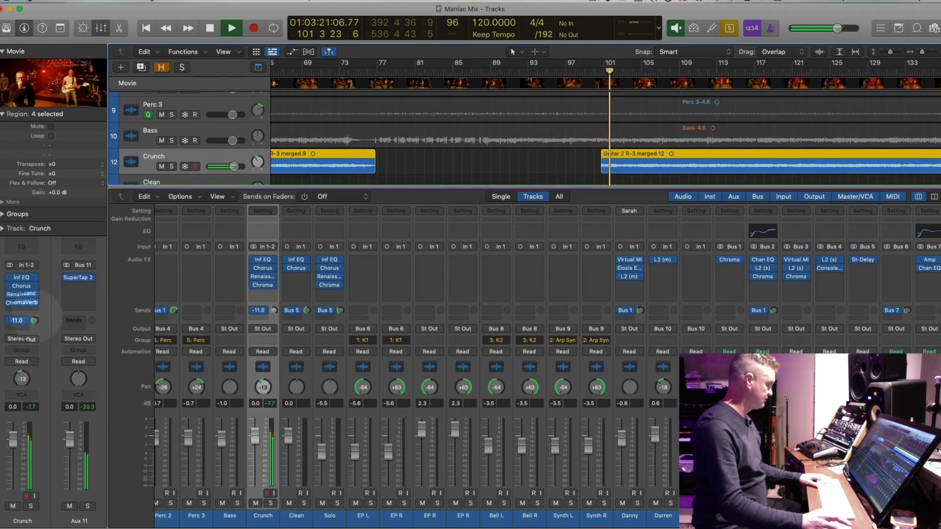
drag(36, 276, 39, 338)
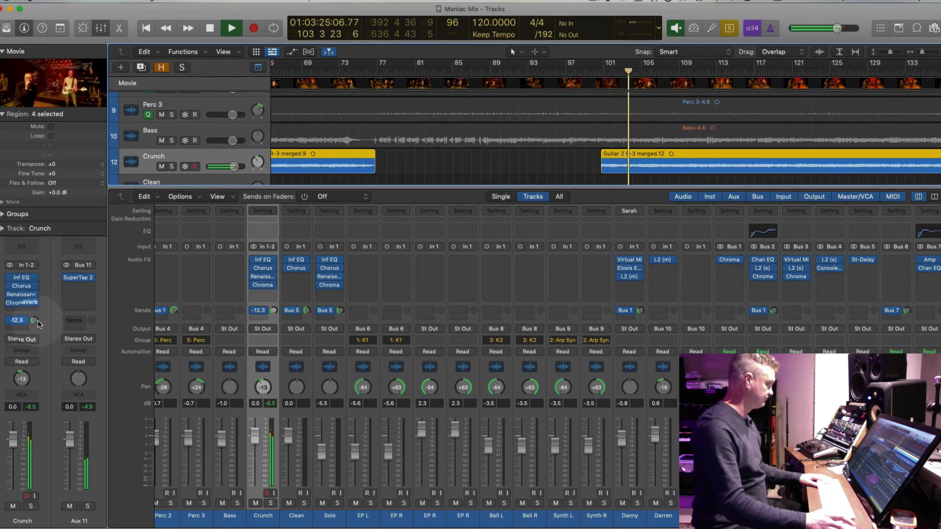
click(79, 323)
mouse_move(74, 332)
click(175, 213)
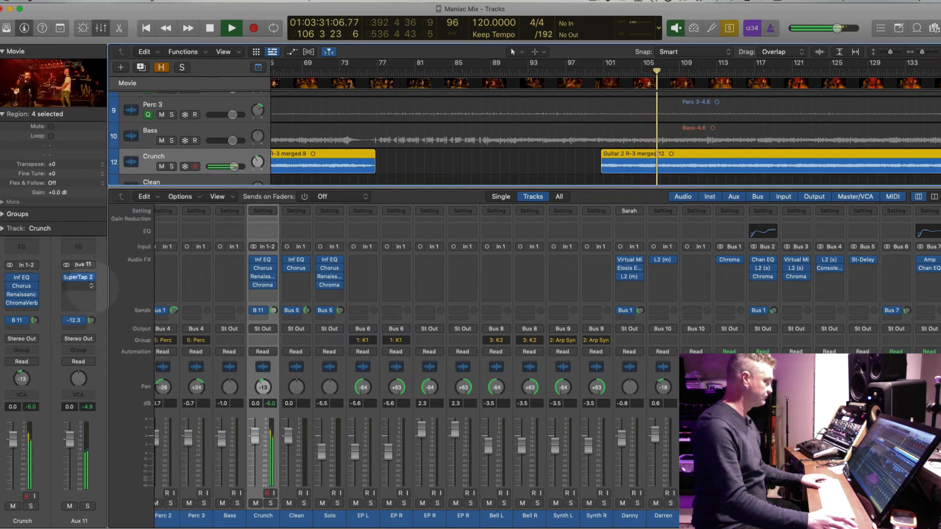
drag(91, 286, 91, 288)
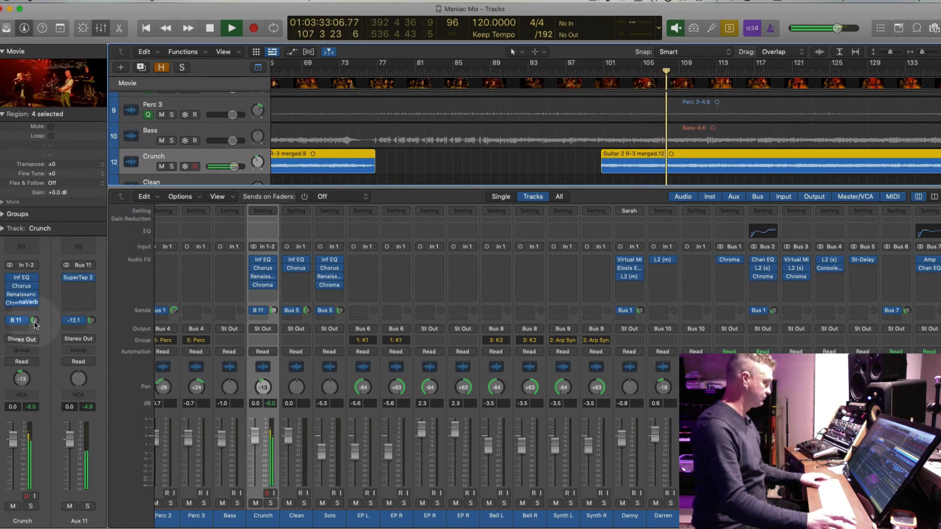
Bypass ChromaVerb on the Crunch channel and turn off the solo.
mouse_move(9, 305)
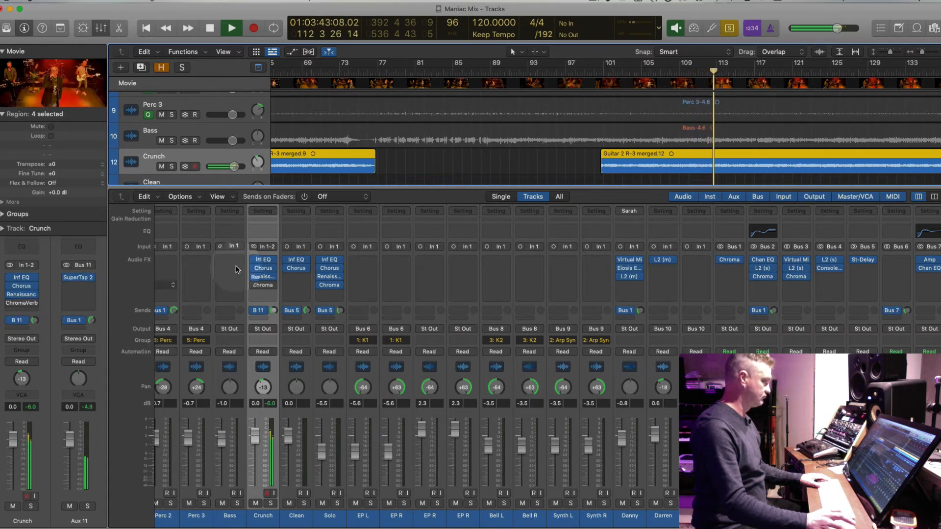
key(ctrl+s)
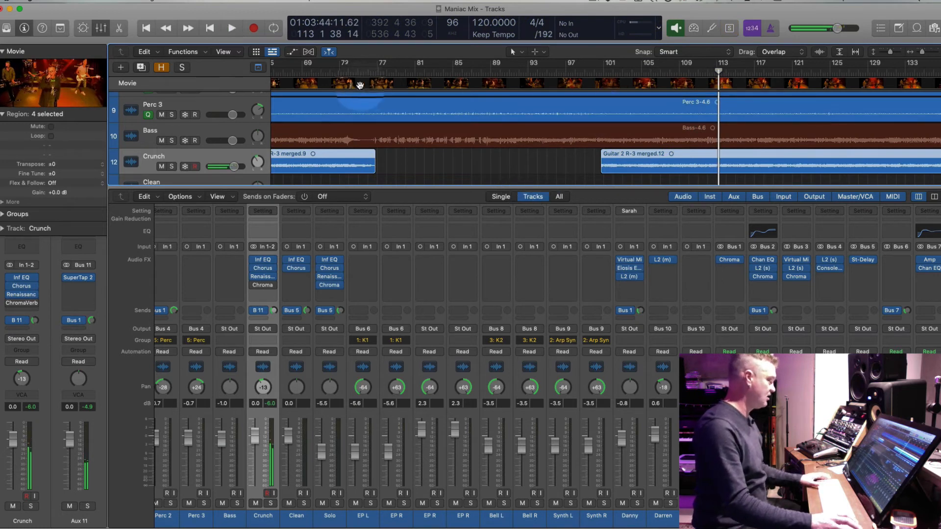
Play the full mix from about bar 70, centre the Crunch track's pan and lower its fader to -0.4 dB.
click(318, 72)
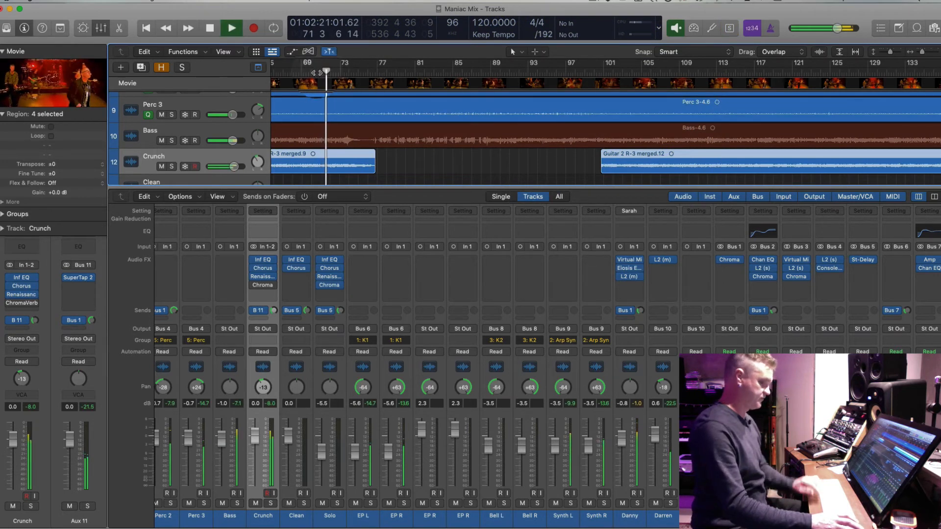
alt+click(265, 388)
drag(255, 435, 254, 437)
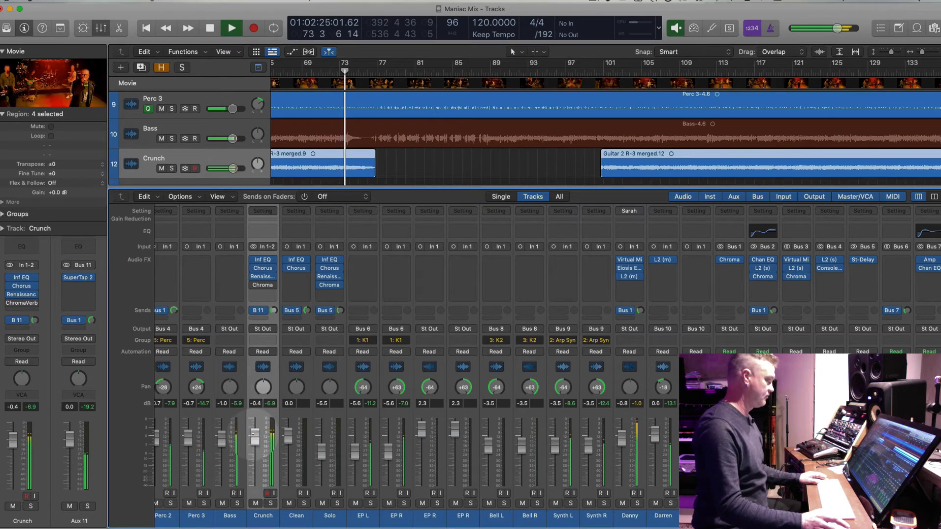
Stop playback and hide the mixer to show the whole arrangement from the Kick track down.
key(super+Left)
key(super+Left)
key(super+Left)
key(super+Up)
key(super+Up)
key(super+Up)
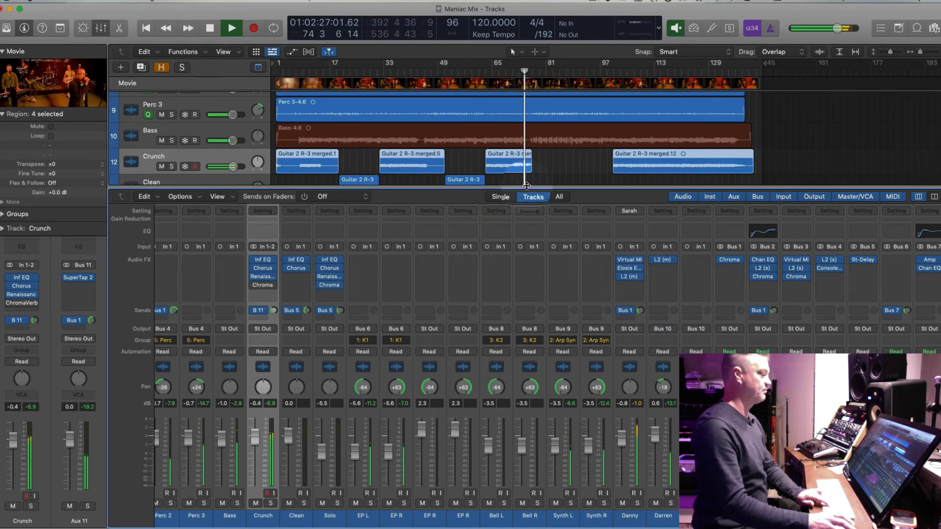
key(space)
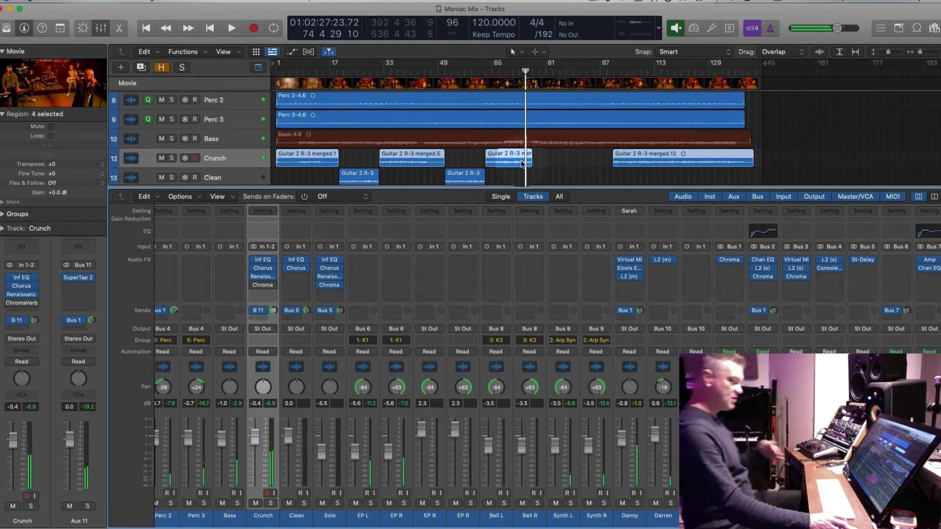
scroll(523, 164, up, 5)
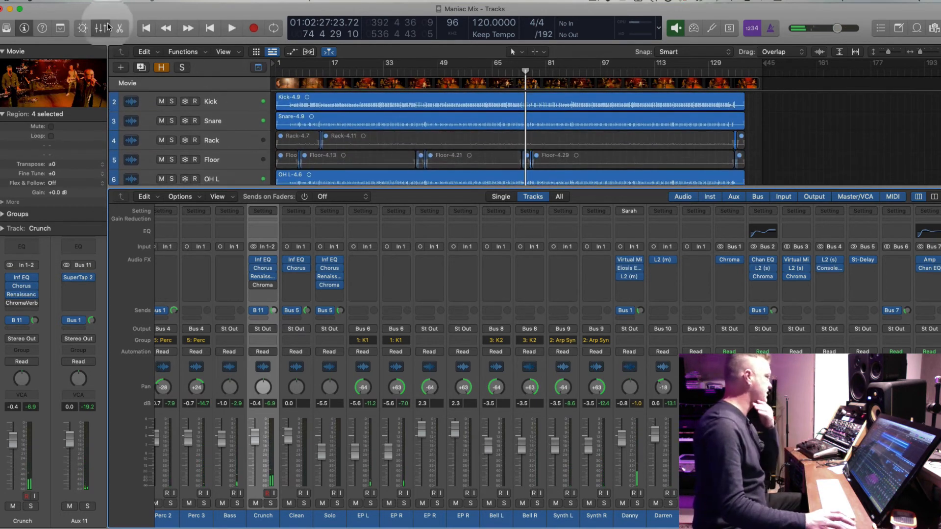
click(101, 27)
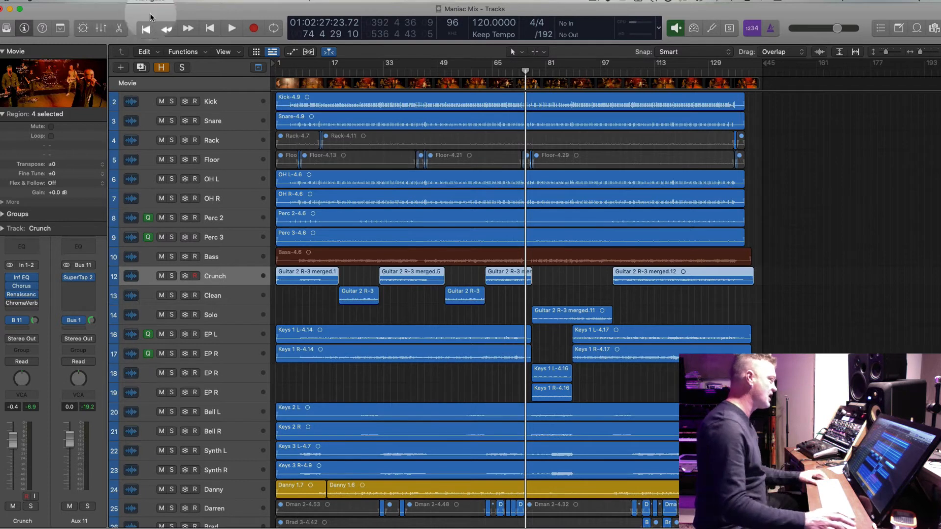
Duplicate the Snare track and copy the Snare region onto the new track at the same position.
click(212, 122)
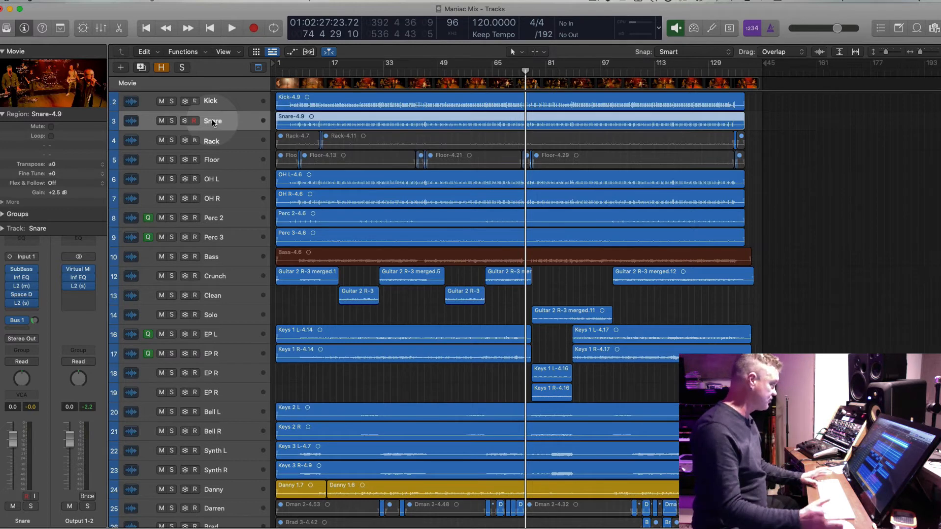
key(super+d)
click(400, 128)
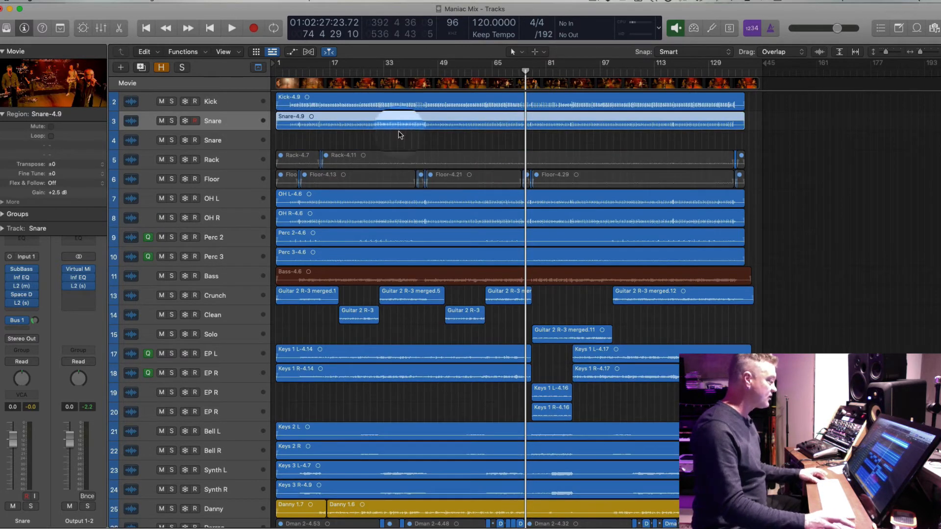
drag(399, 131, 398, 139)
Return the playhead to the start of the song and reset the duplicate Snare track's channel strip.
key(Return)
key(super+Down)
key(super+Down)
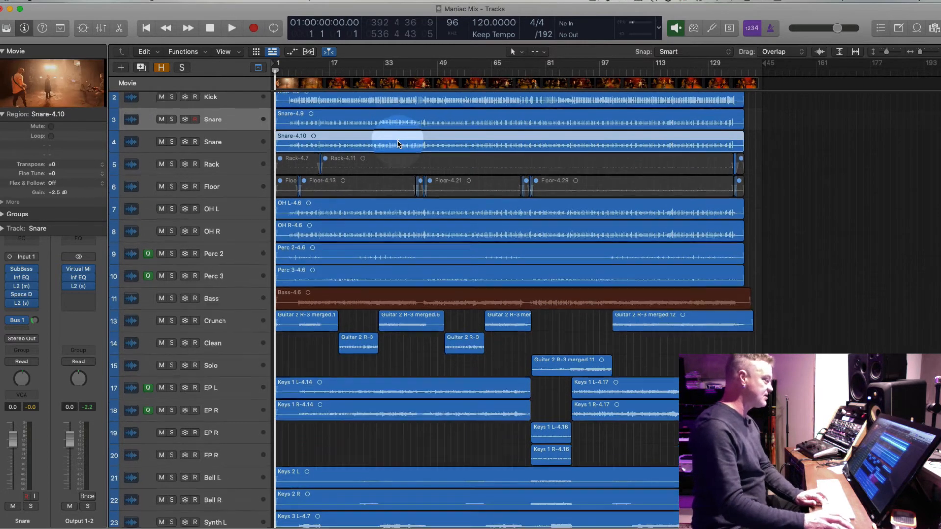
key(super+Down)
key(super+Down)
key(super+Down)
key(super+Down)
key(super+Down)
key(super+Right)
key(super+Right)
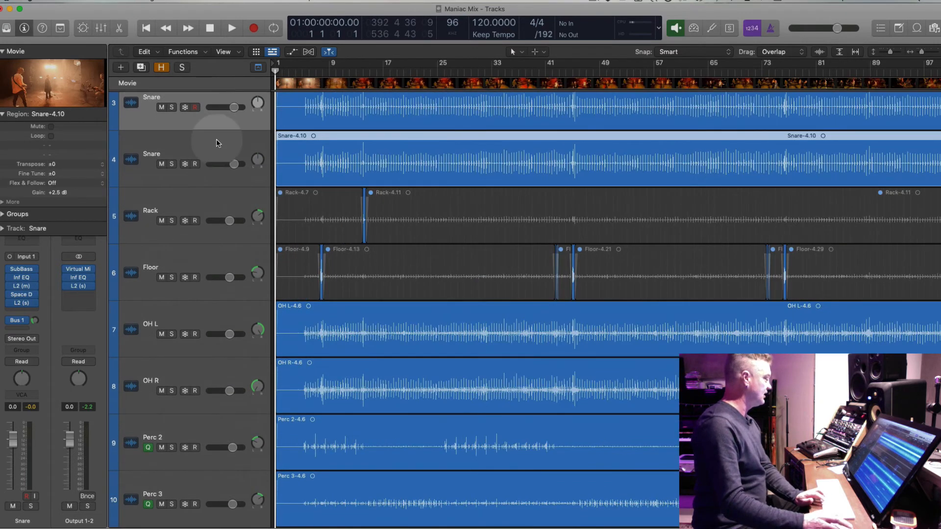
click(218, 143)
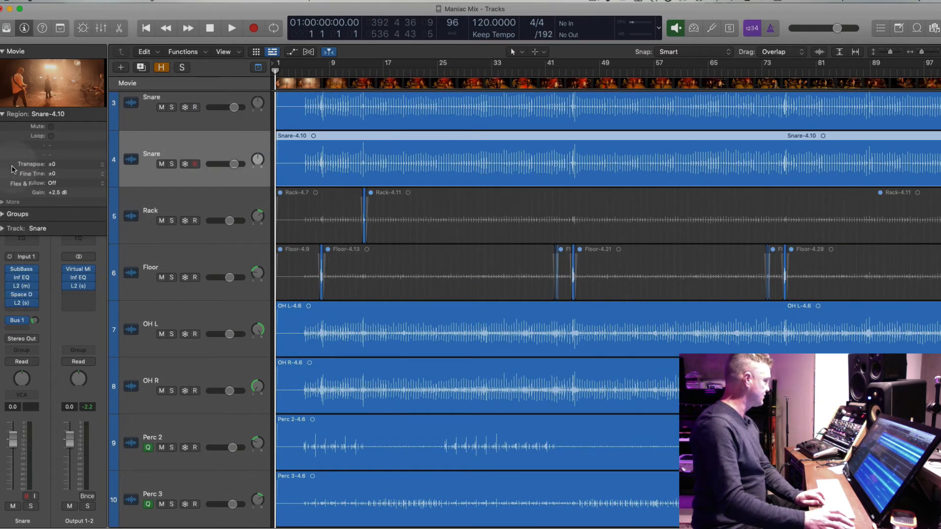
click(2, 114)
click(31, 219)
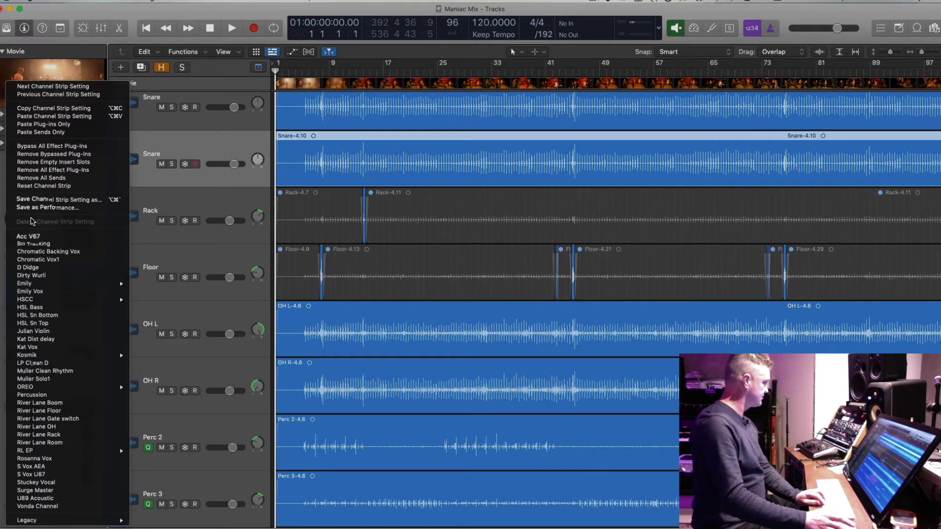
click(82, 187)
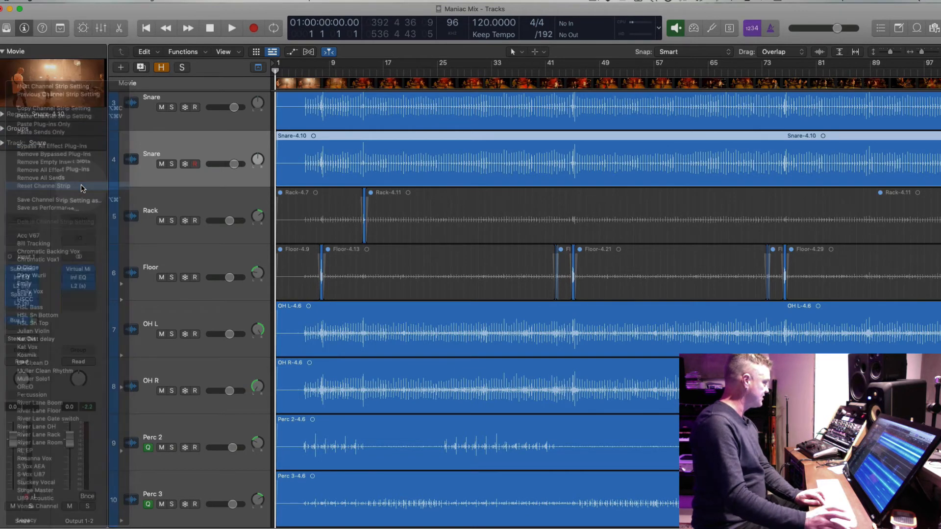
Insert the Steven Slate Trigger 2 plug-in as Mono->Stereo on the duplicate Snare track.
click(35, 293)
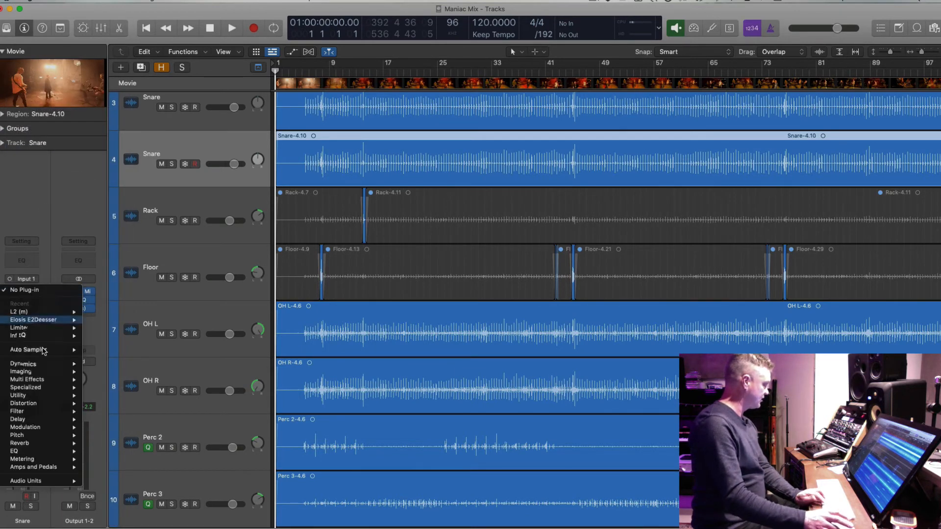
mouse_move(49, 481)
mouse_move(166, 505)
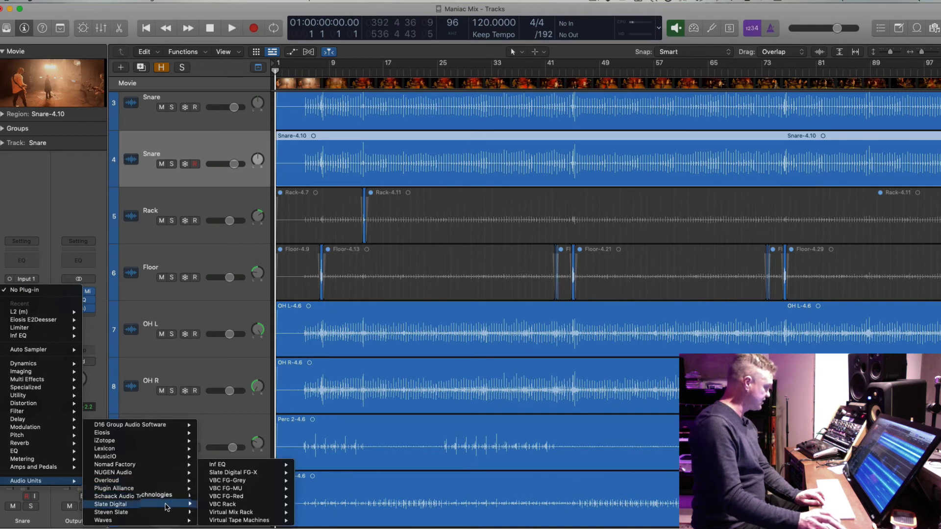
mouse_move(221, 512)
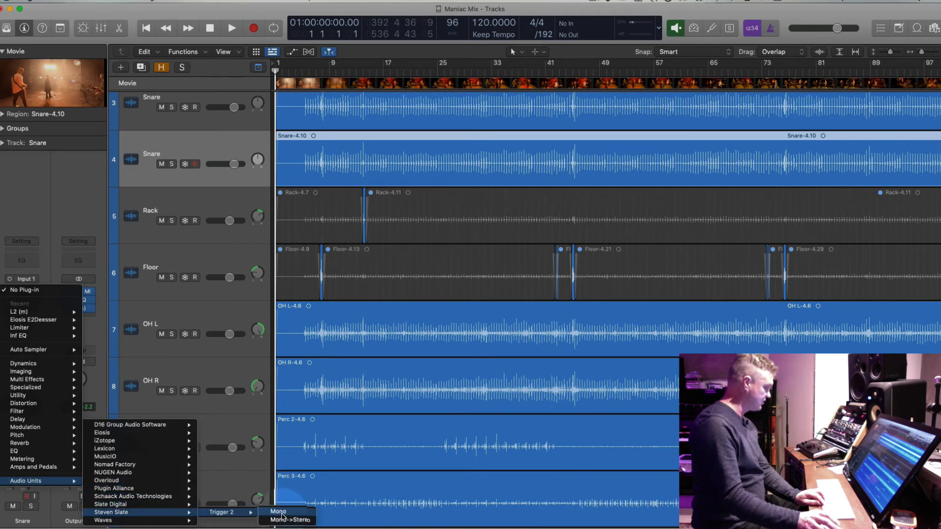
click(289, 520)
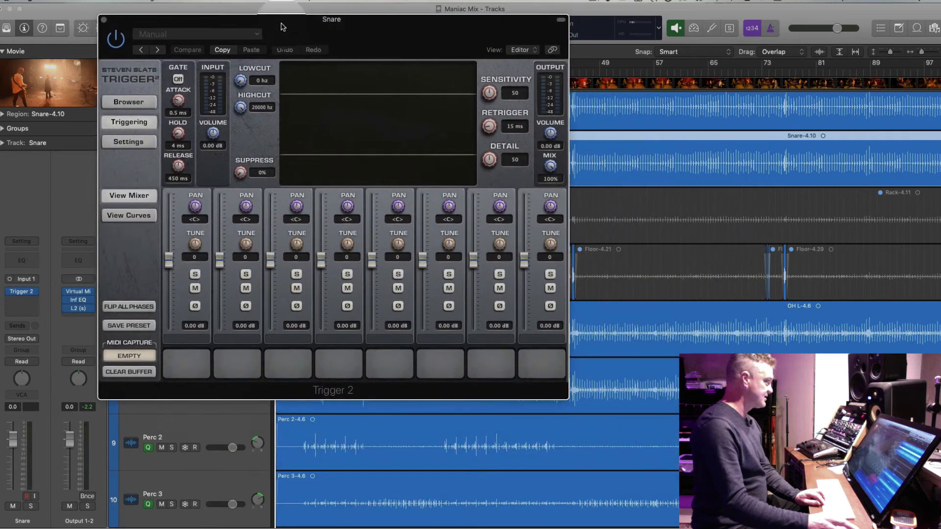
drag(282, 26, 244, 16)
click(150, 24)
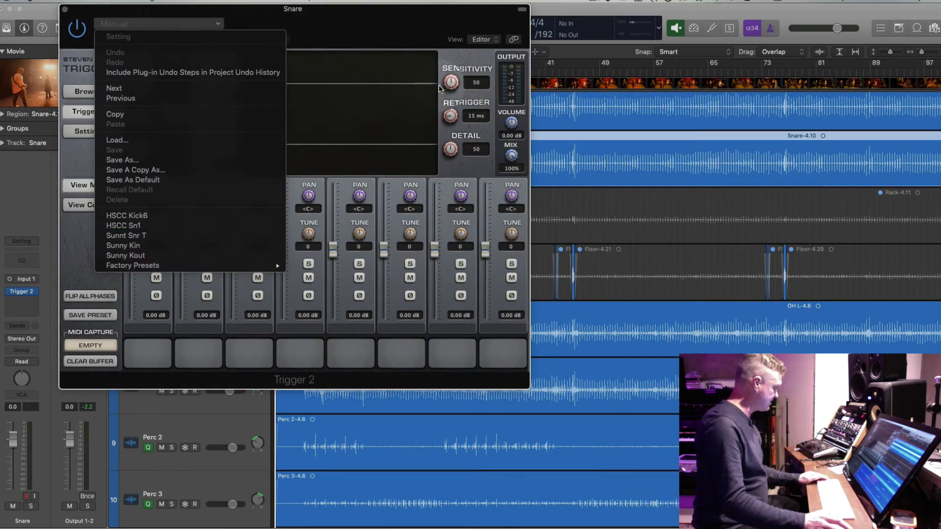
click(430, 73)
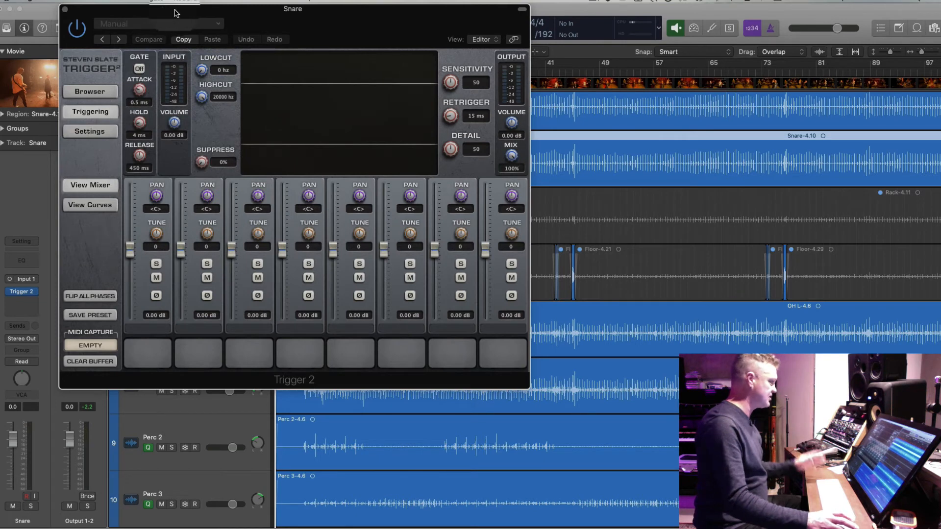
Solo the duplicate Snare track and set its input to Input 2.
drag(176, 12, 537, 31)
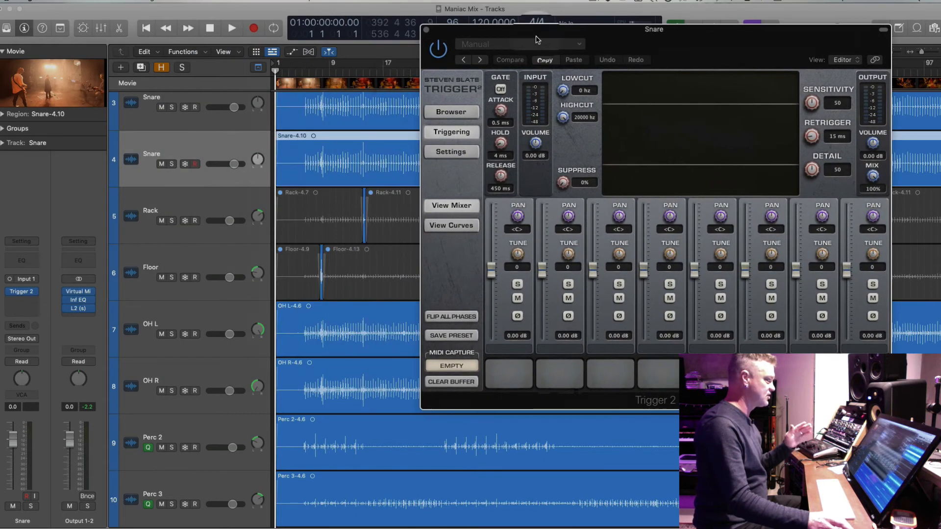
click(172, 164)
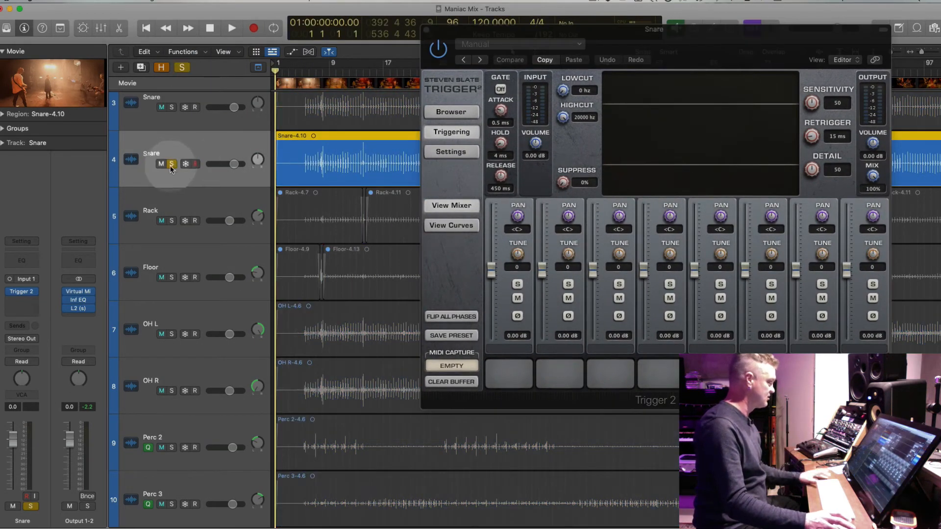
click(31, 280)
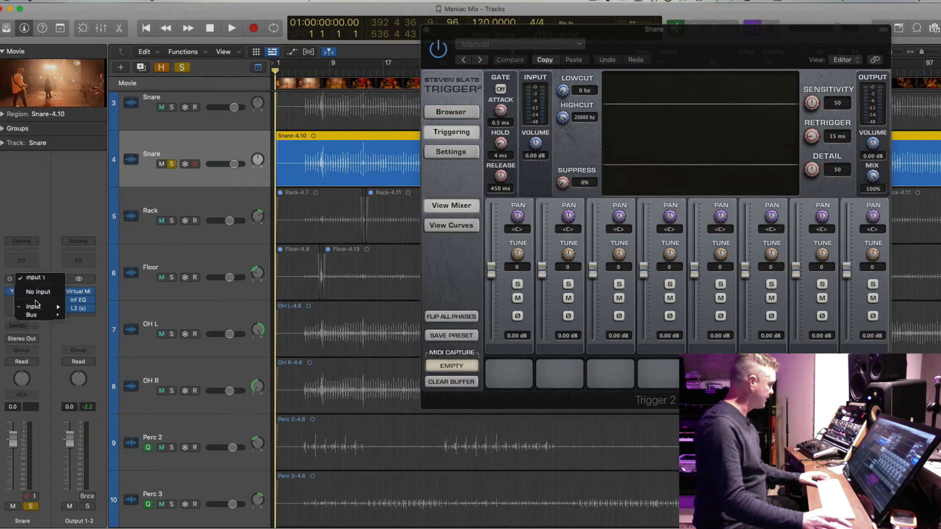
mouse_move(65, 307)
click(93, 315)
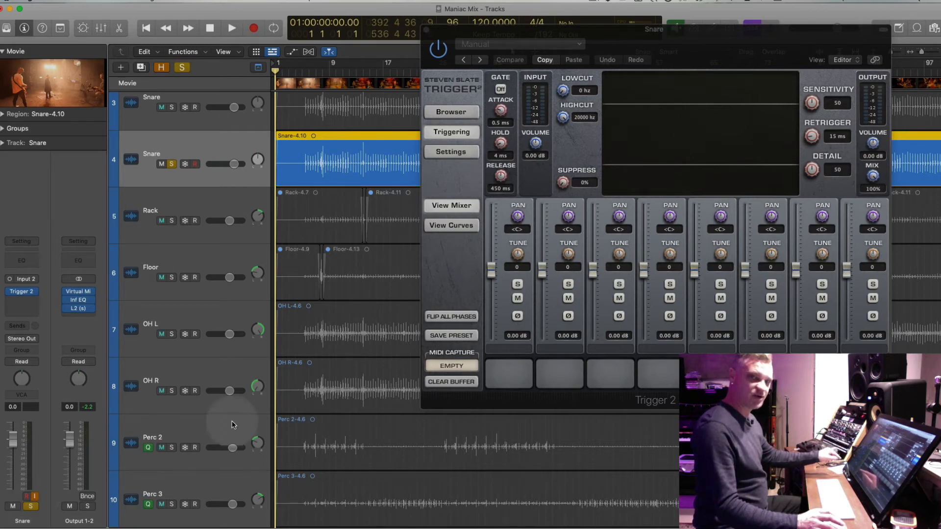
Enable sample audition in Trigger 2's browser and preview ACSnare Z3 from the Trigger2 Snares library.
drag(555, 32, 339, 25)
click(235, 104)
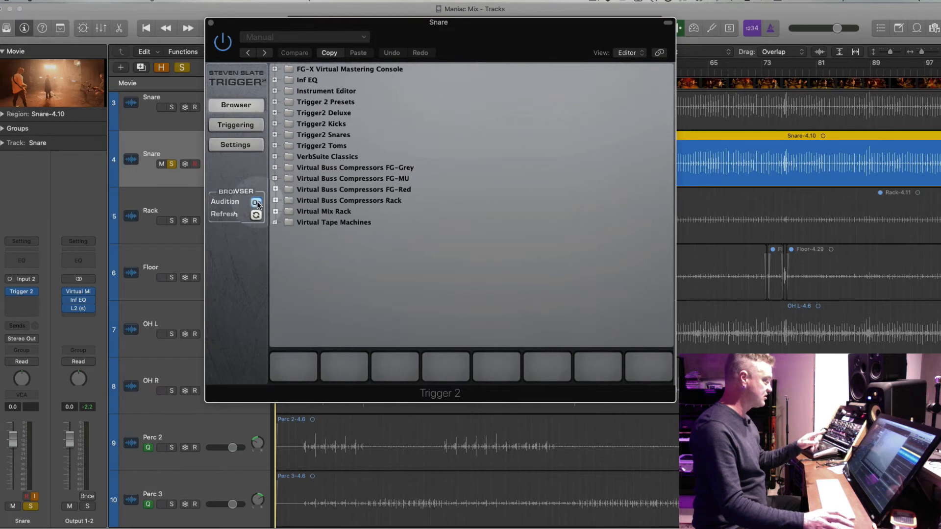
click(256, 203)
click(275, 135)
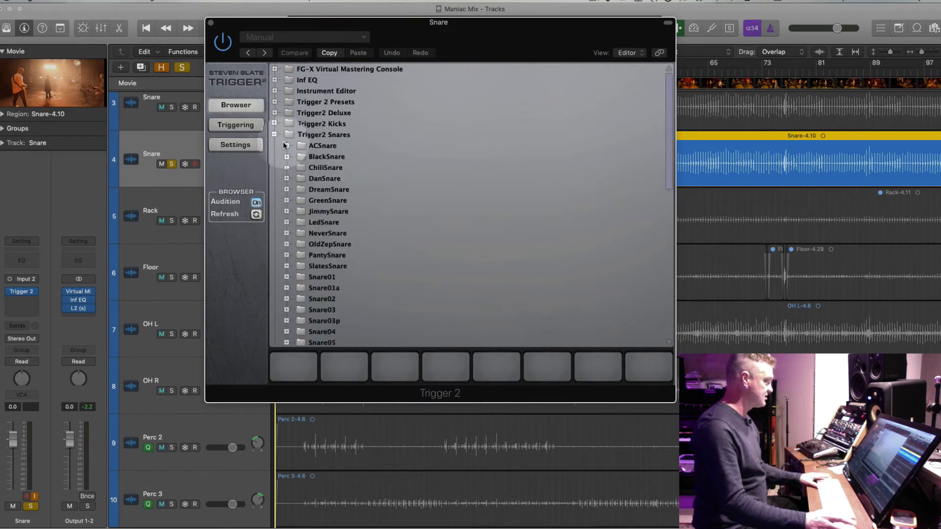
click(286, 145)
click(315, 191)
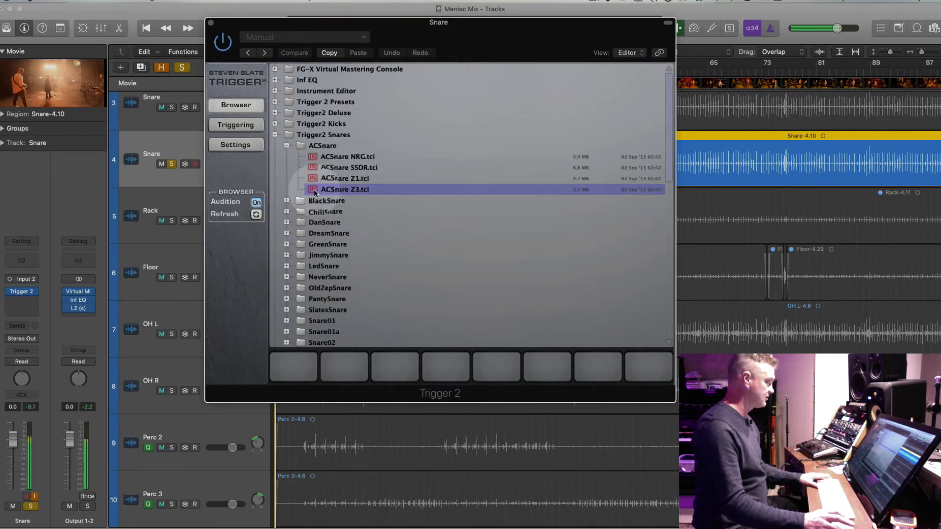
Audition GreenSnare Z3, GreenSnare Z1 and DreamSnare Z3 from the Trigger2 Snares library.
click(288, 148)
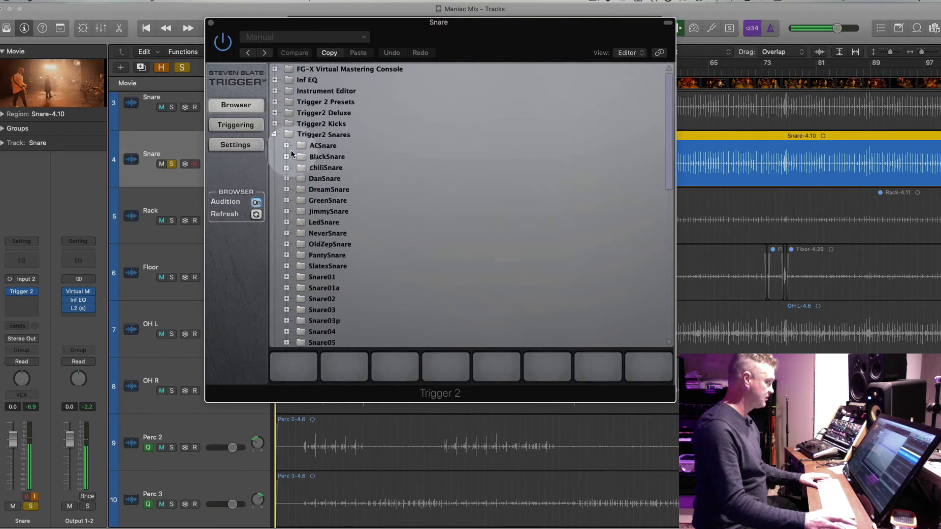
click(287, 201)
click(314, 244)
click(314, 233)
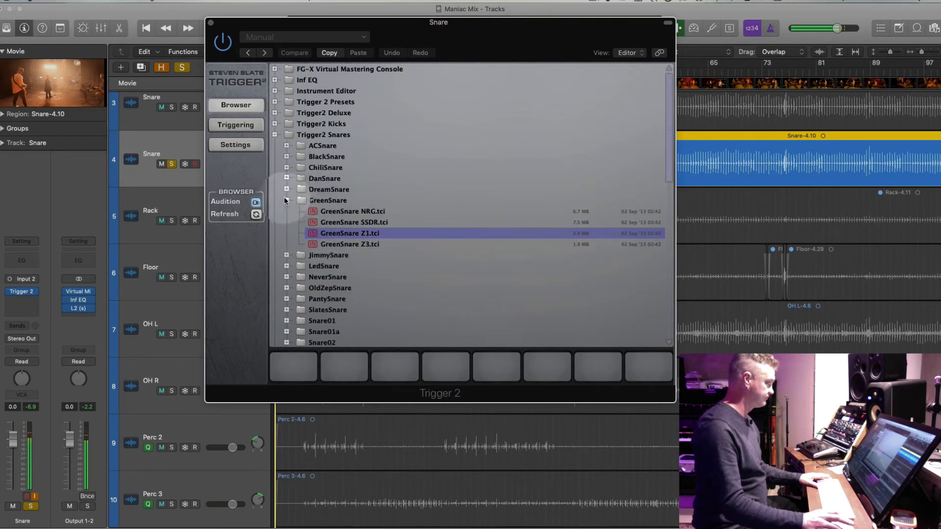
click(286, 200)
click(287, 190)
click(315, 233)
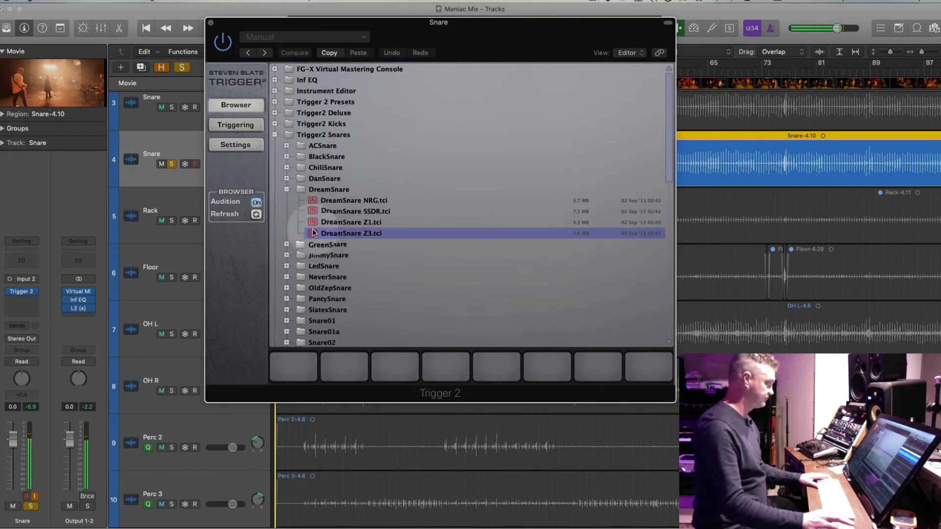
Compare the four DanSnare samples by ear and load DanSnare Z3 into the first sample slot.
click(287, 190)
click(286, 178)
click(315, 223)
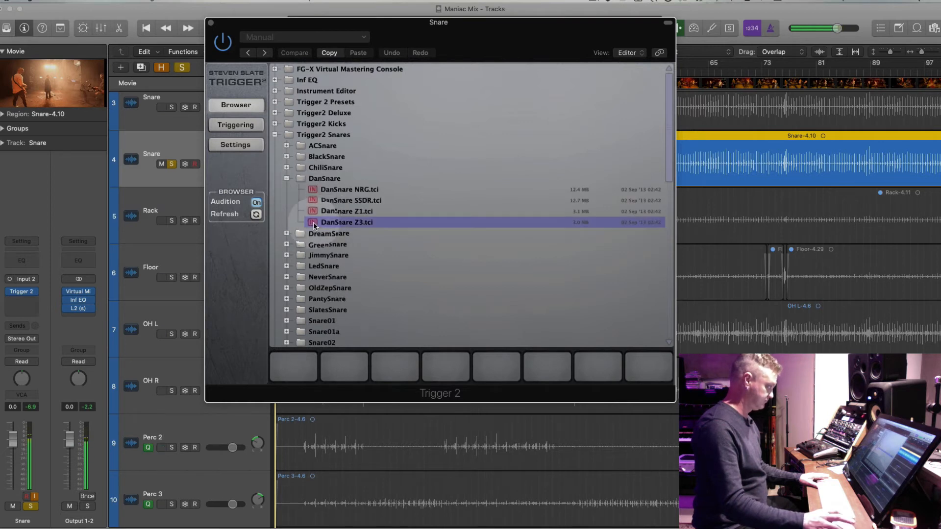
click(314, 212)
click(315, 223)
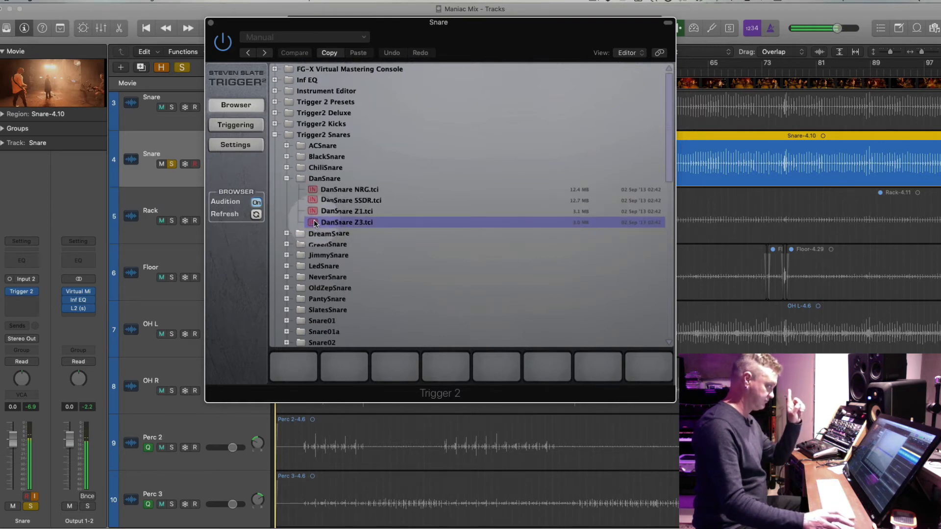
click(314, 211)
click(314, 200)
click(314, 190)
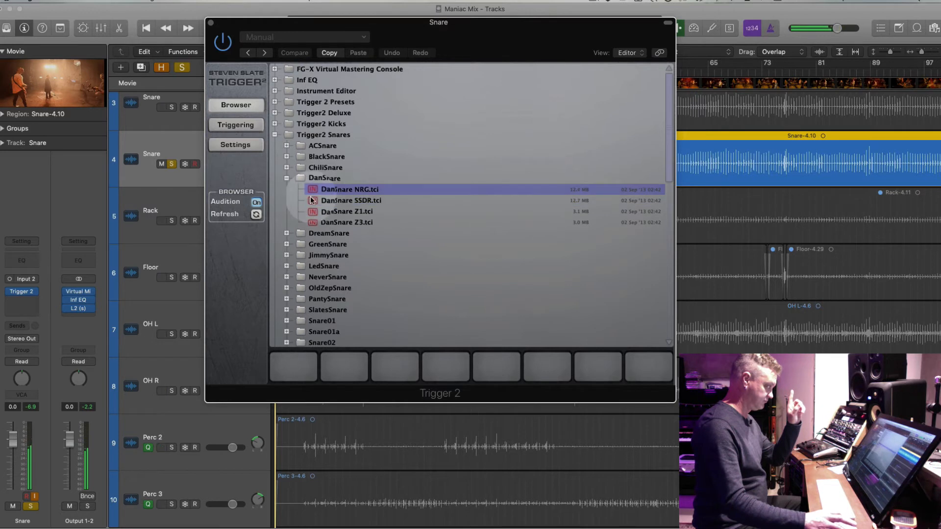
click(315, 211)
click(316, 223)
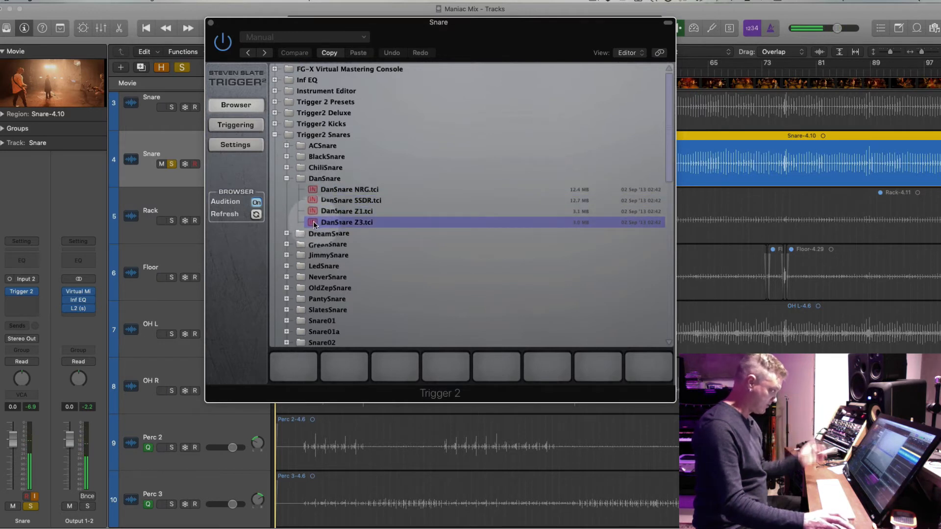
drag(314, 223, 293, 365)
Audition ChiliSnare Z3 and BlackSnare Z1 for comparison and collapse the Trigger2 Snares library.
click(287, 173)
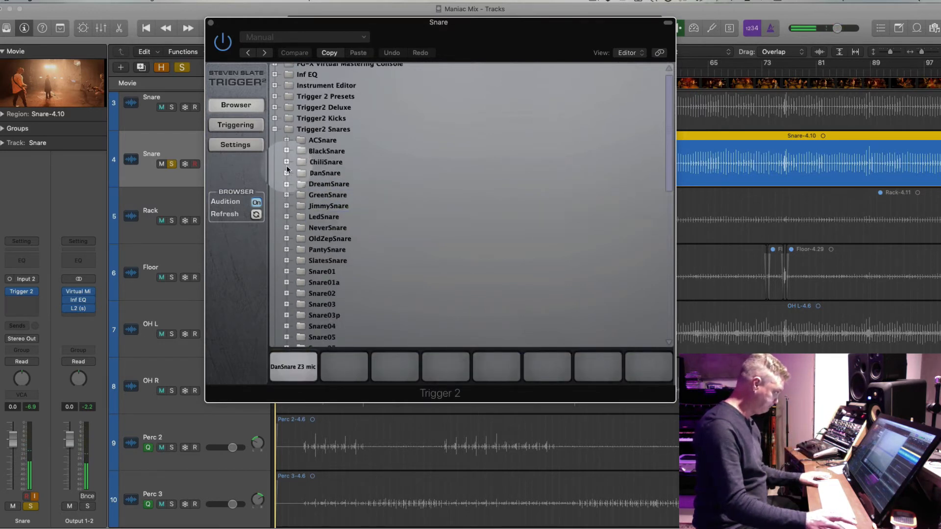
click(286, 162)
click(314, 216)
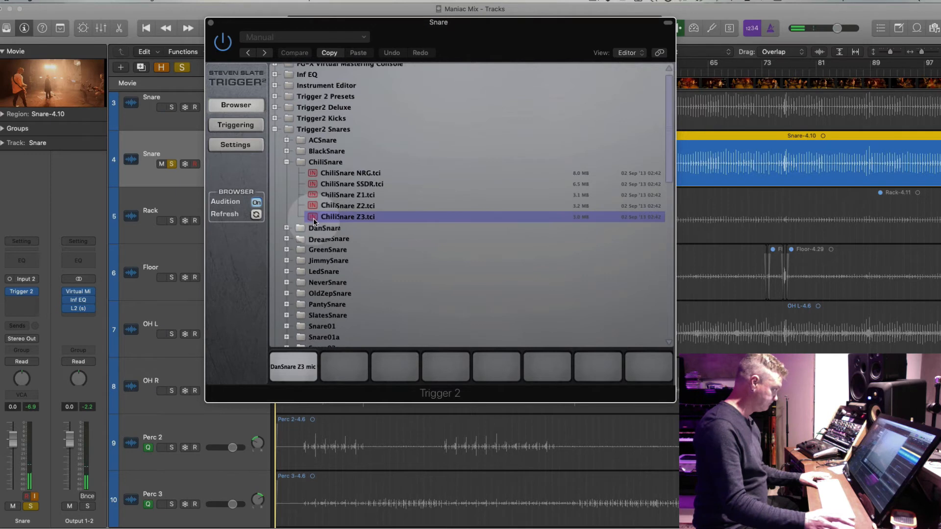
click(287, 162)
click(287, 151)
click(312, 174)
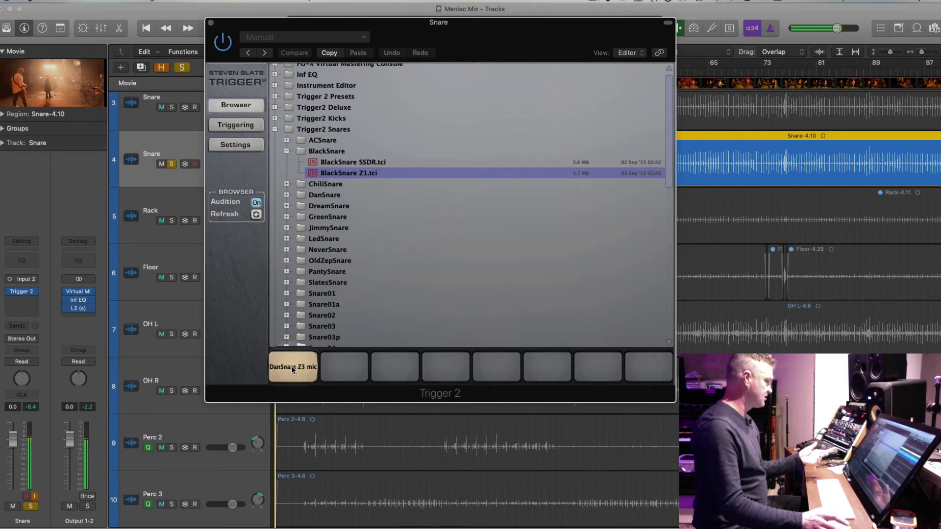
click(285, 152)
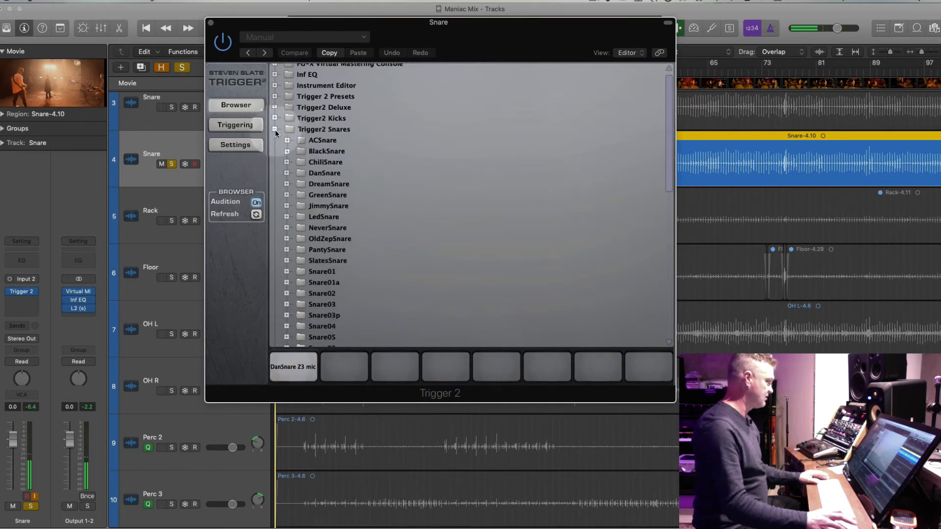
click(275, 129)
Show Trigger 2's triggering settings, play the song from about bar 62 and lower Detail to 31.
click(229, 126)
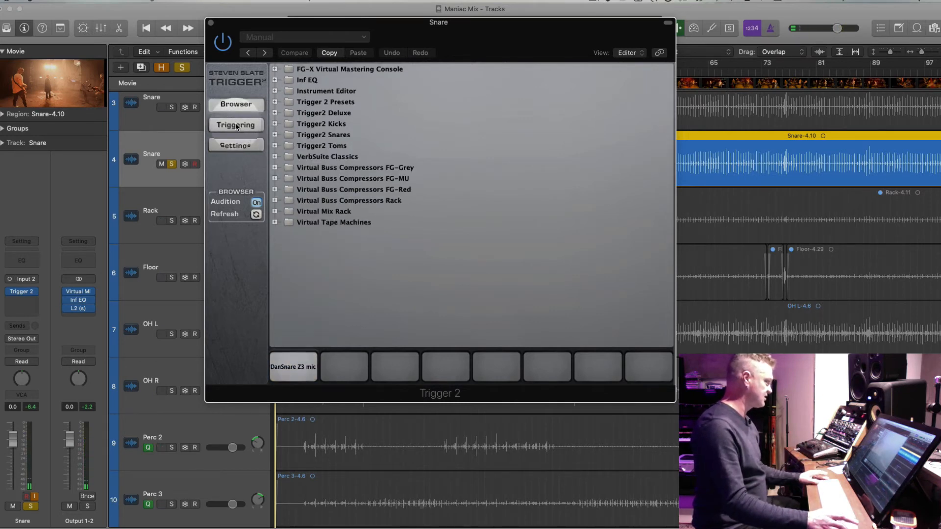
key(space)
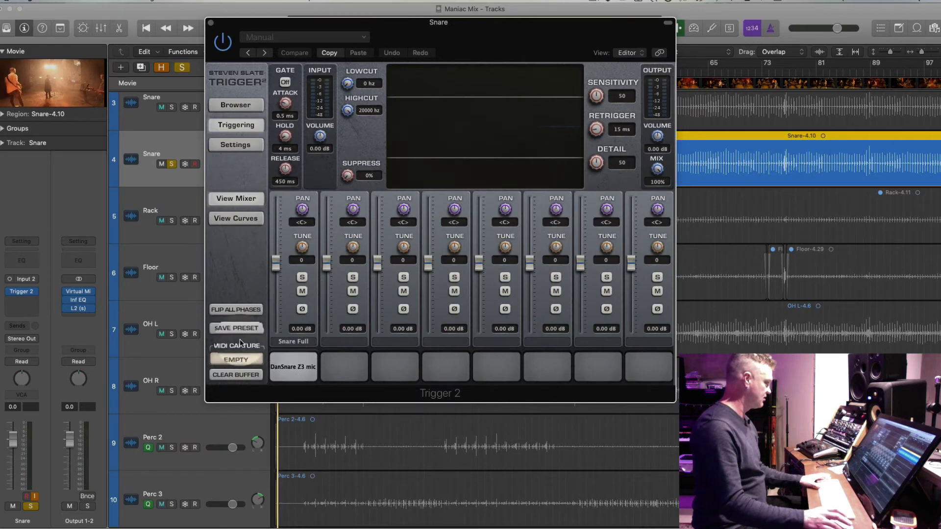
click(681, 71)
drag(597, 164, 595, 188)
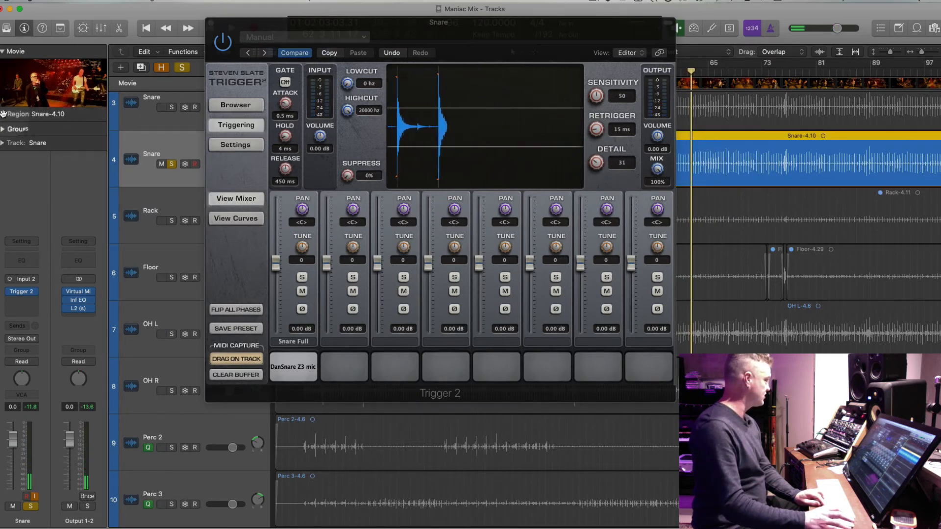
Raise the duplicate Snare region's gain to +8.5 dB and play the passage from about bar 61 again.
click(3, 114)
drag(52, 179, 52, 133)
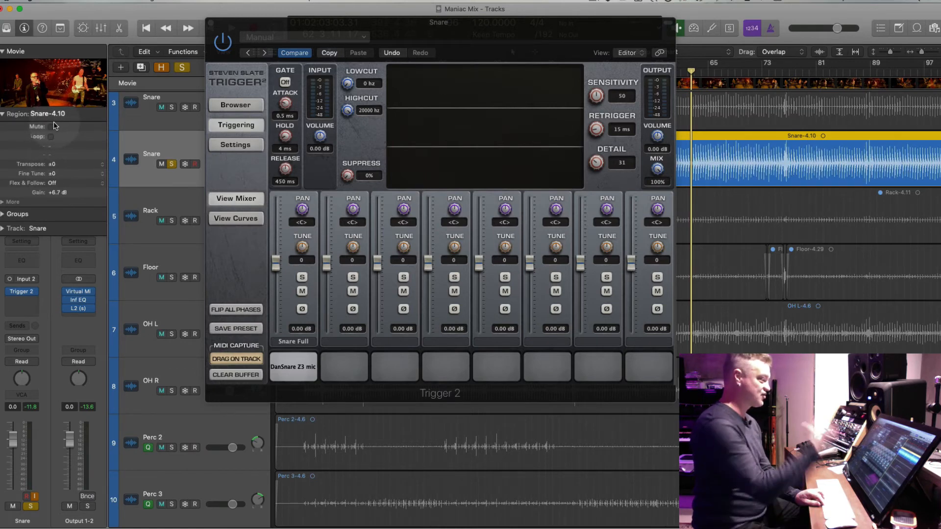
click(683, 72)
key(space)
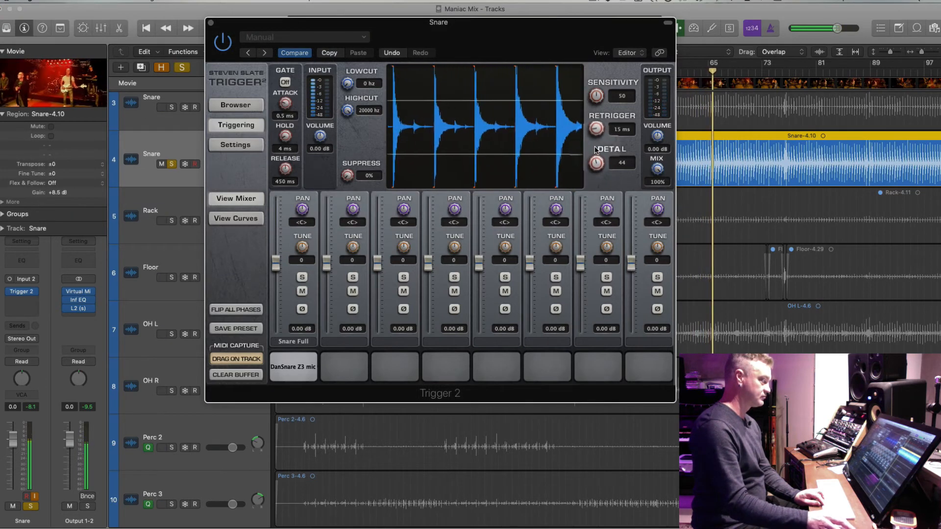
Lower Trigger 2's Detail to 27 while playing through the snare fill around bar 76, and close the plug-in window.
drag(594, 147, 595, 153)
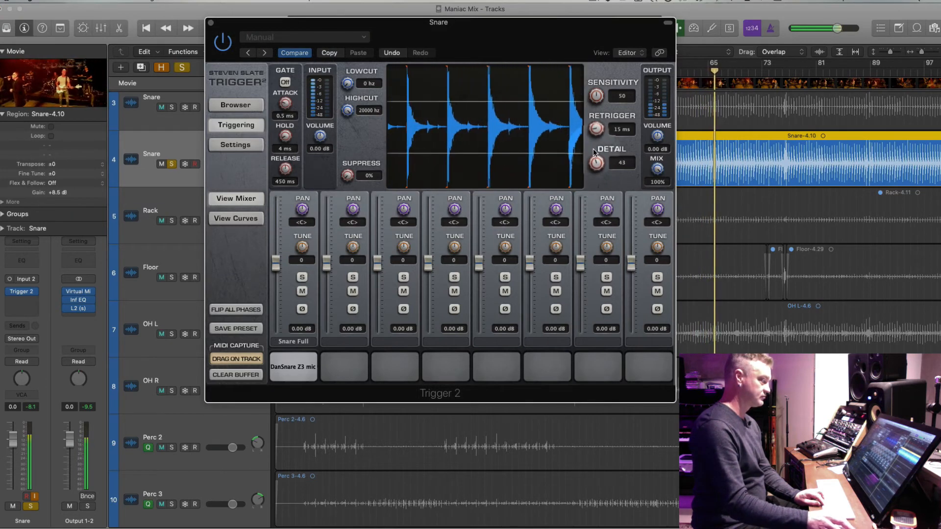
click(781, 72)
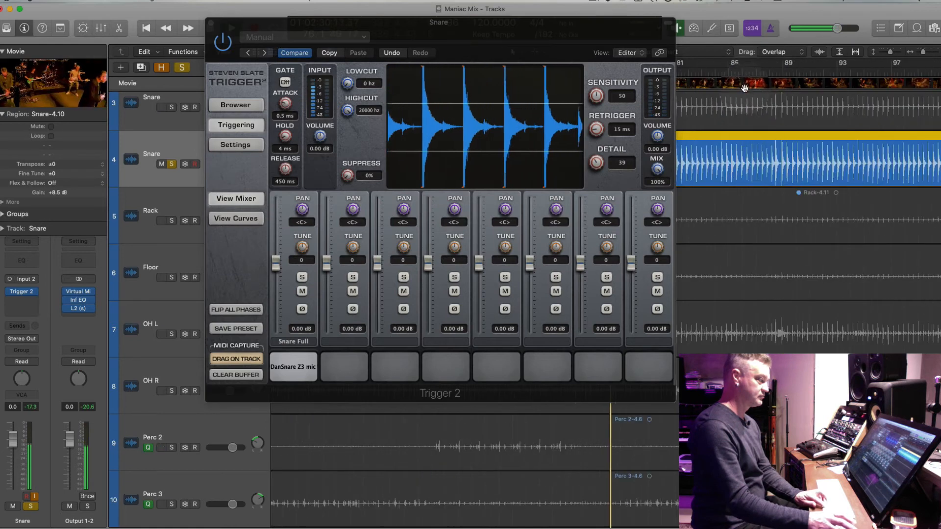
drag(597, 170, 594, 175)
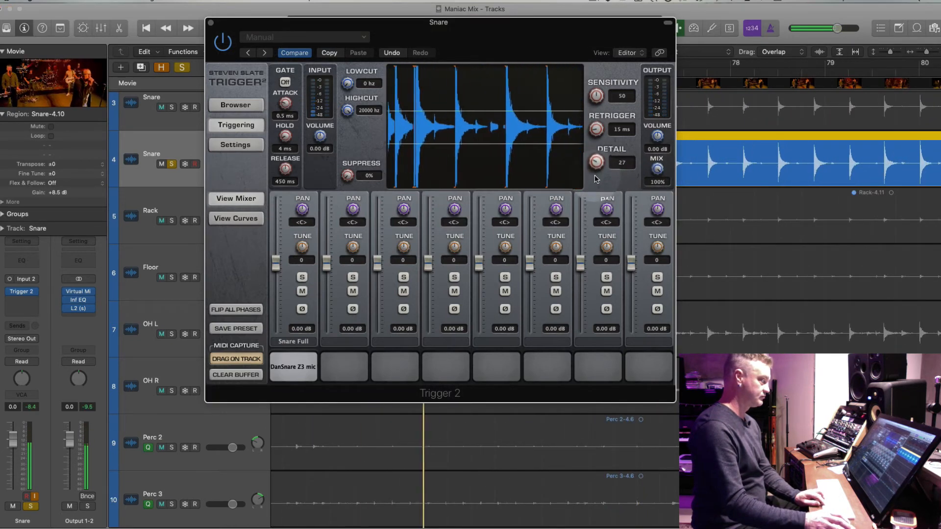
drag(496, 25, 442, 22)
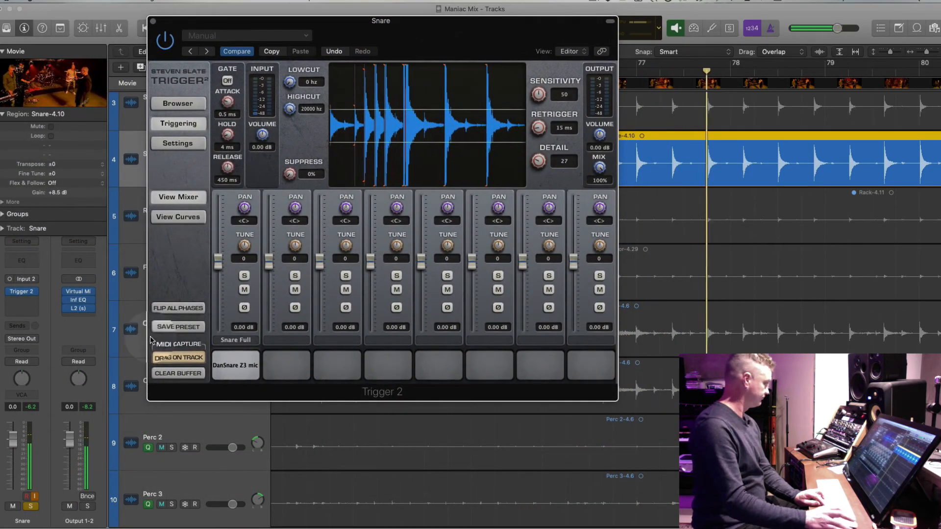
click(152, 22)
Unsolo the duplicate Snare track and show the whole arrangement from the Kick track down.
key(super+Left)
key(super+Left)
key(super+Left)
key(super+Left)
key(super+Left)
key(super+Left)
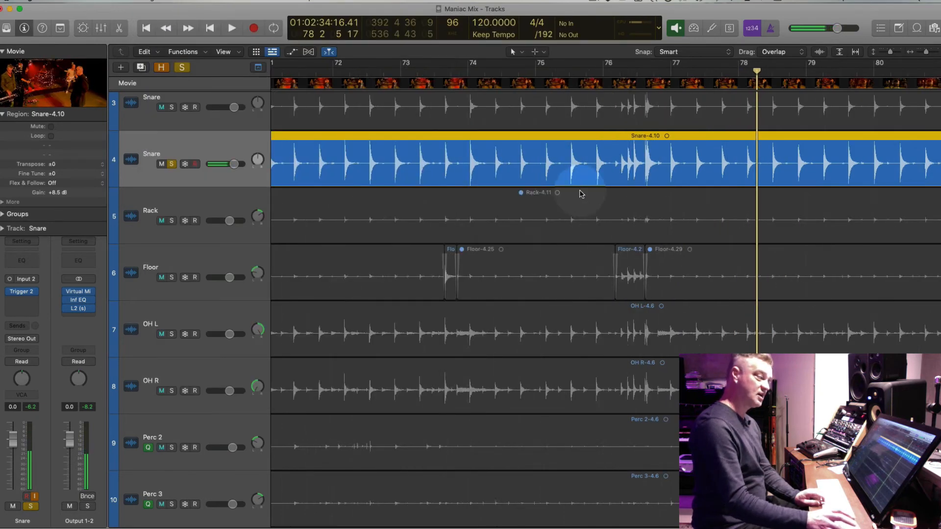
key(super+Up)
key(super+Up)
key(super+Up)
key(super+Left)
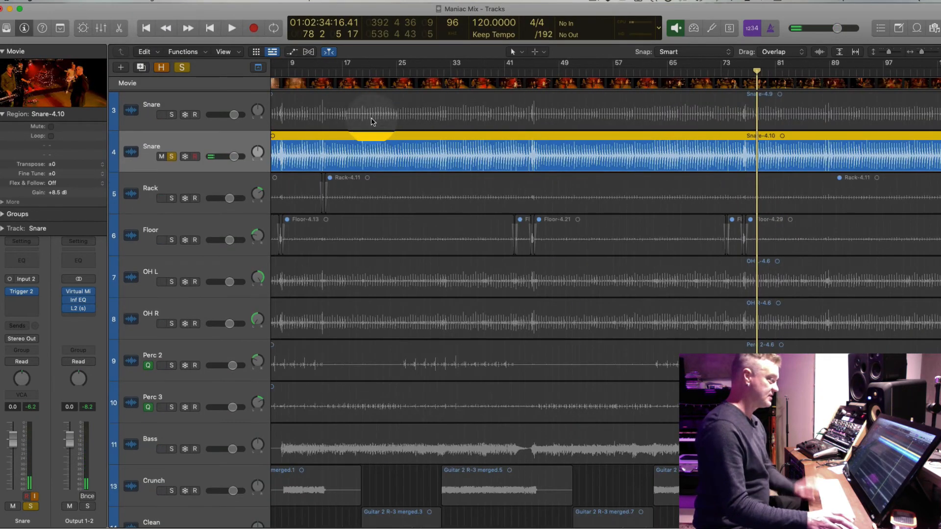
click(172, 157)
key(super+Left)
key(super+Left)
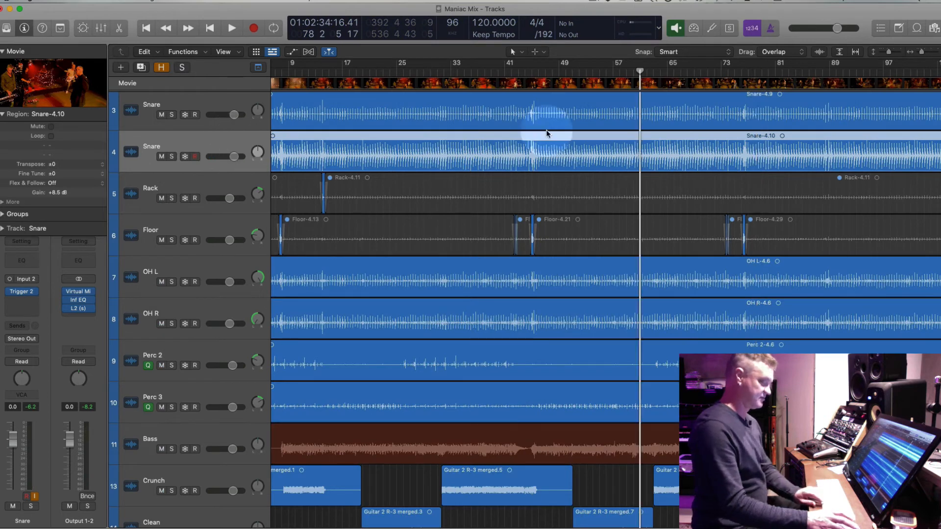
key(super+Up)
key(super+Up)
key(super+Up)
key(super+Up)
scroll(439, 120, up, 1)
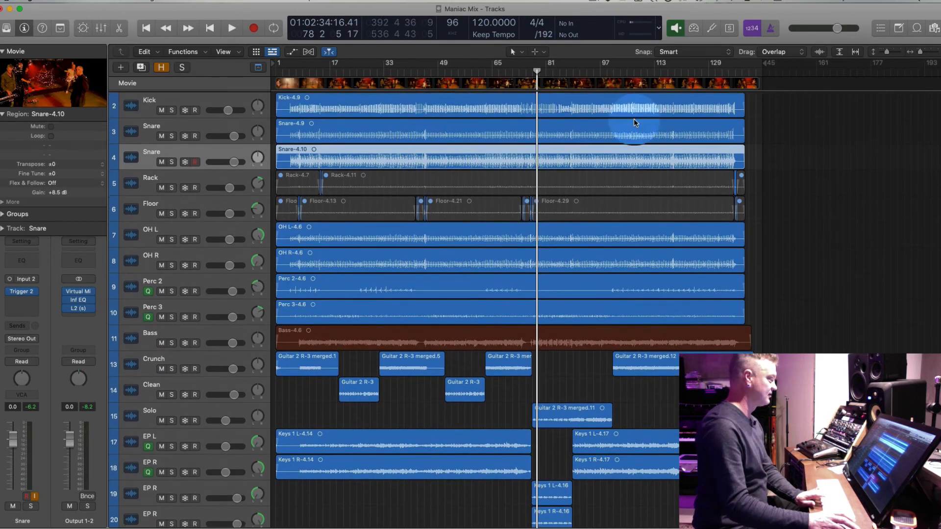
Solo all drum tracks from Kick through OH R and play them from around bar 76.
click(226, 101)
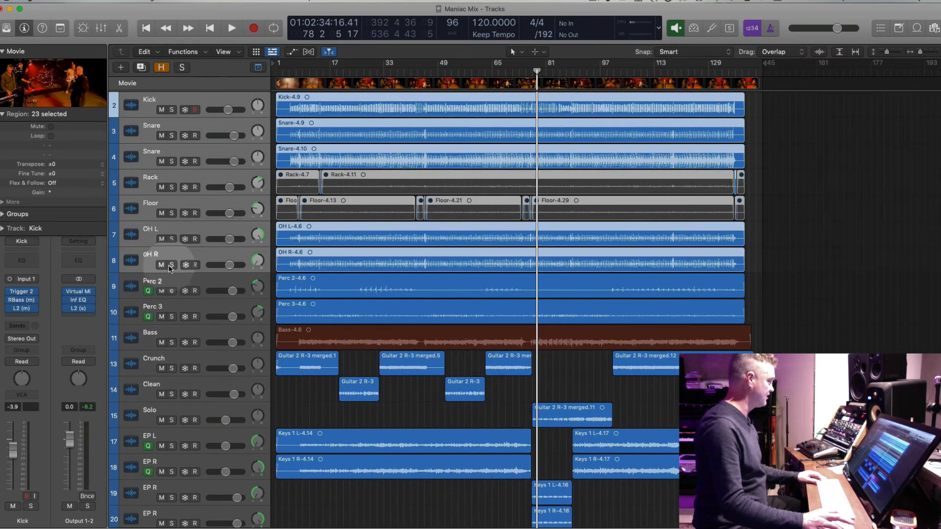
shift+click(201, 254)
click(171, 265)
key(space)
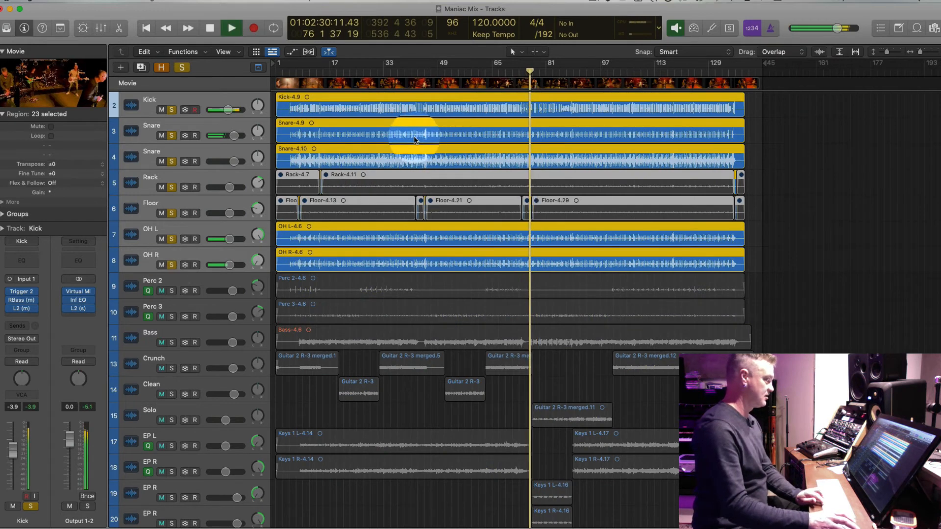
Show the mixer and pull the duplicate Snare channel's fader fully down while the soloed drums play.
click(202, 155)
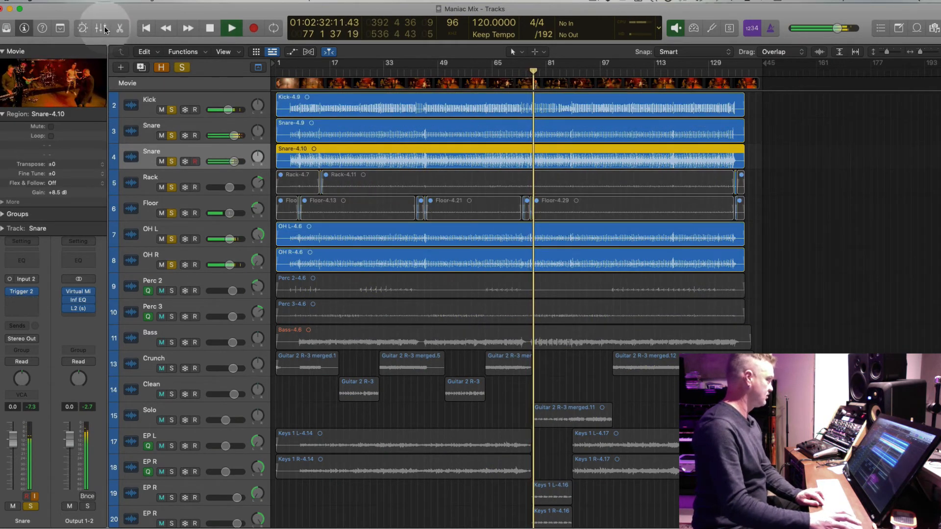
key(x)
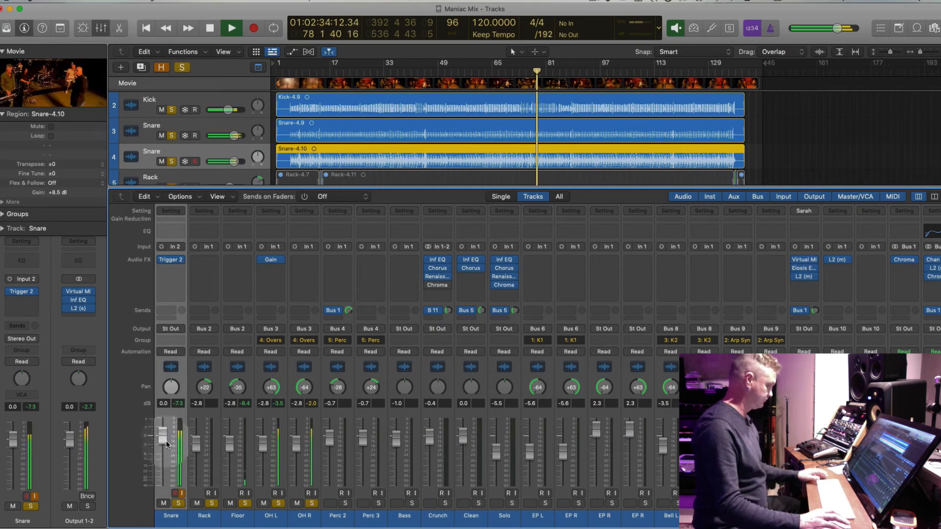
drag(162, 435, 164, 524)
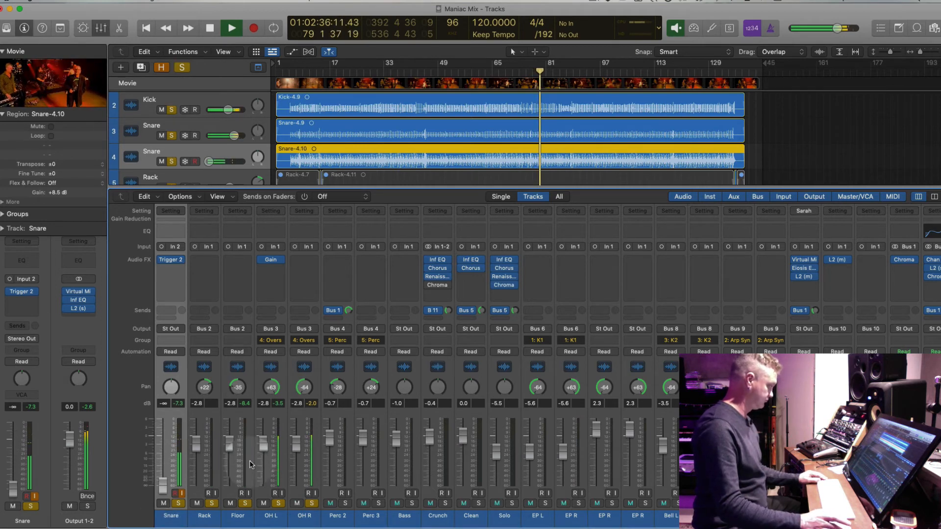
scroll(250, 464, left, 3)
key(space)
key(space)
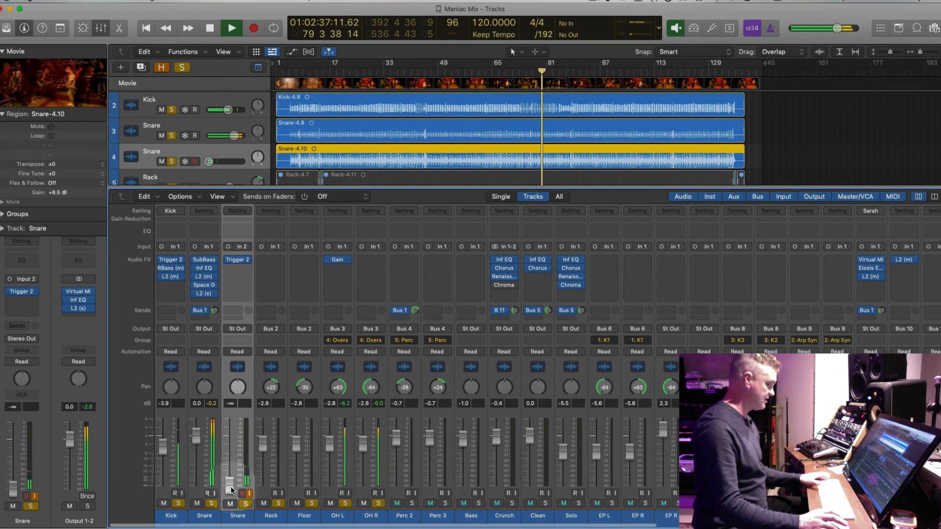
key(space)
key(space)
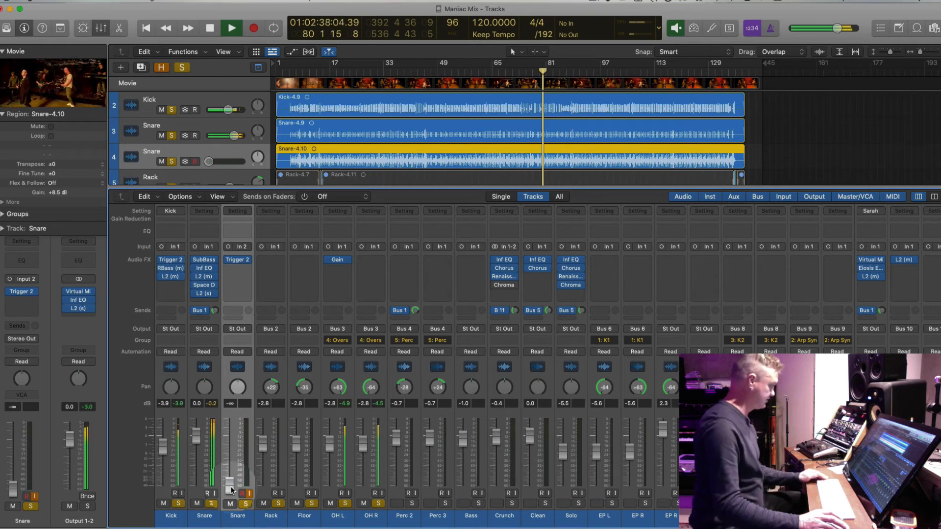
Adjust the original Snare's Bus 1 send to -20.0 dB and review the main settings of the Overs bus's ChromaVerb.
drag(214, 313, 213, 318)
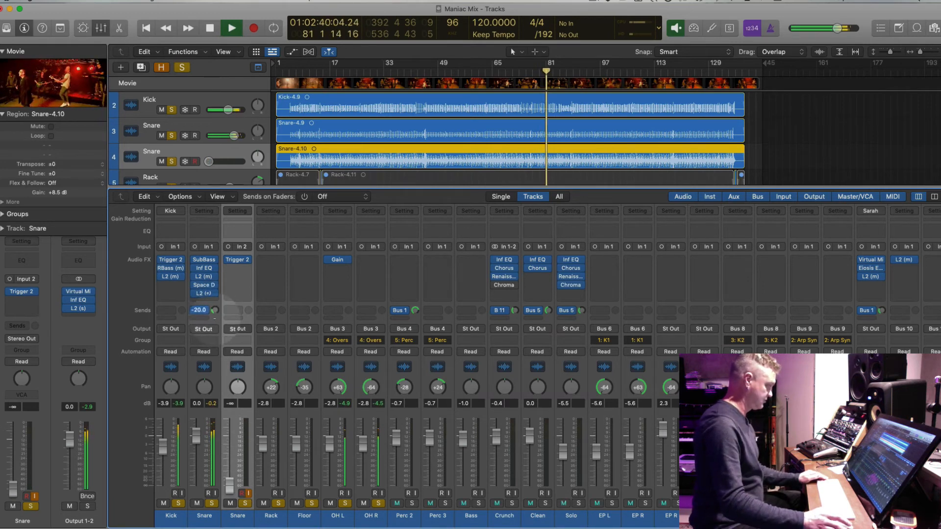
click(371, 510)
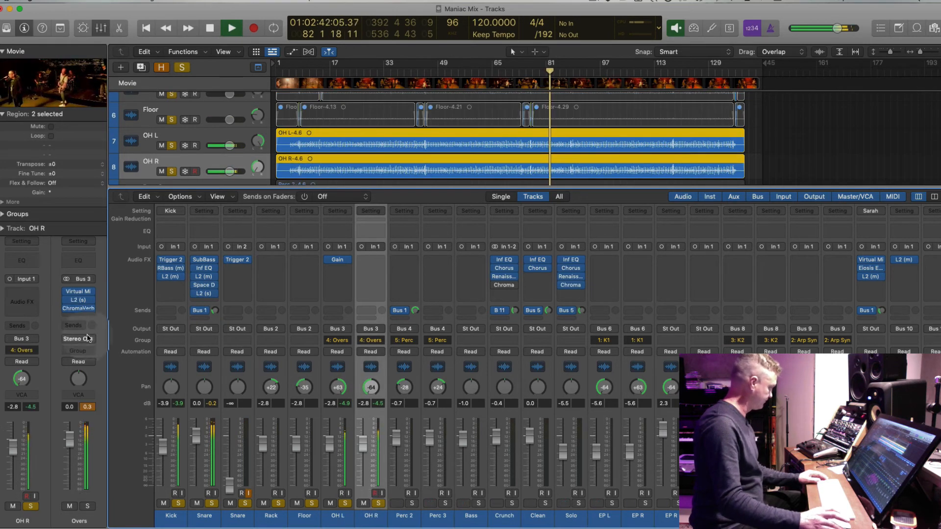
mouse_move(67, 310)
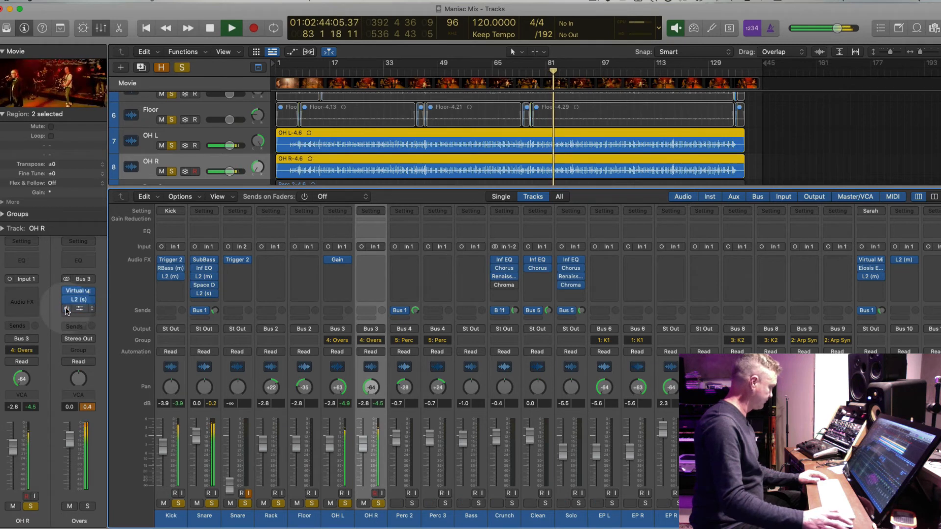
click(72, 310)
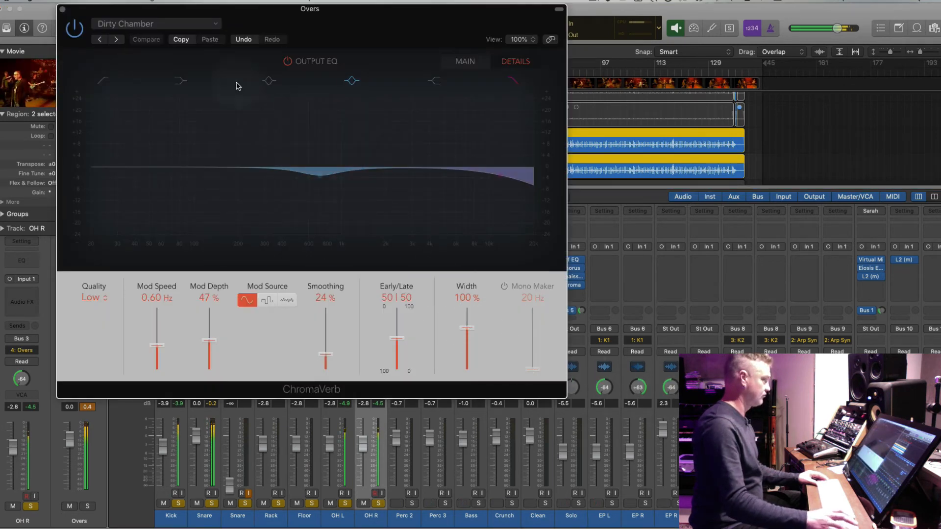
click(464, 61)
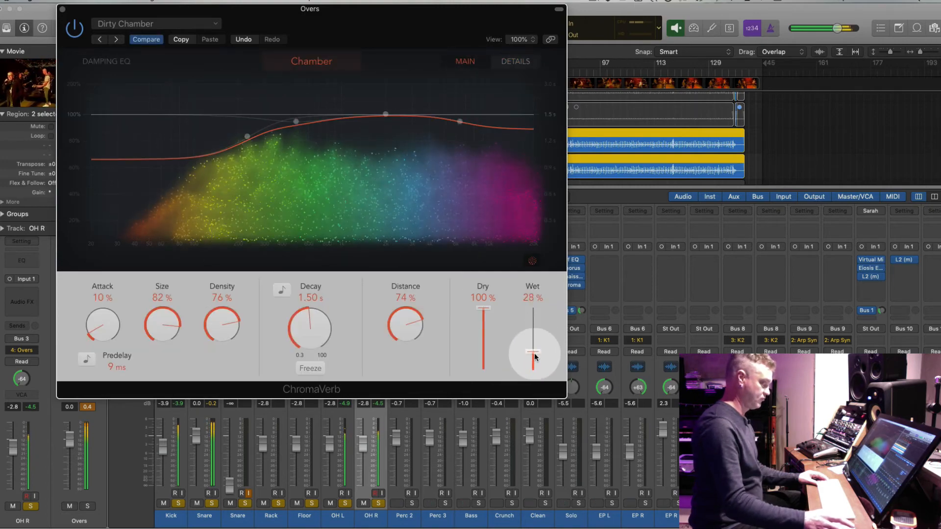
click(63, 9)
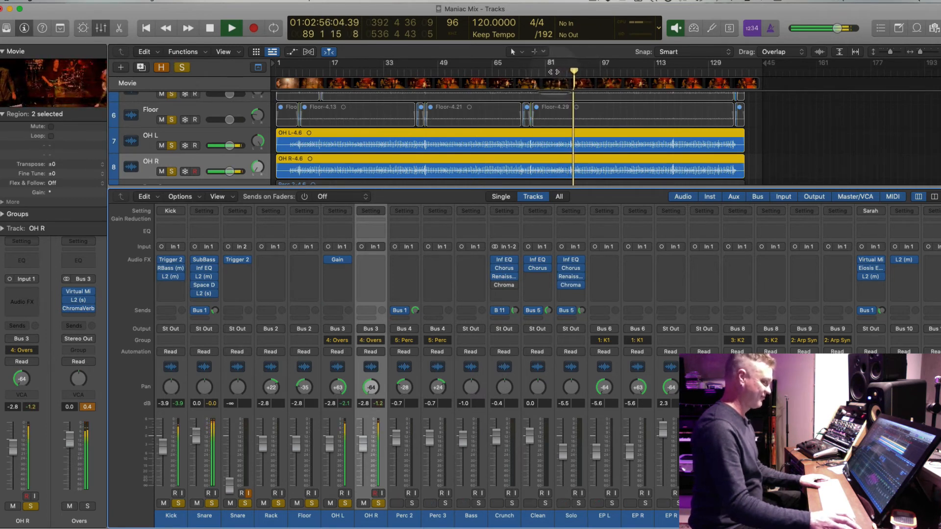
Play the drums again from about bar 82 and bring the duplicate Snare's fader up to 1.7 dB.
click(553, 63)
drag(229, 485, 229, 418)
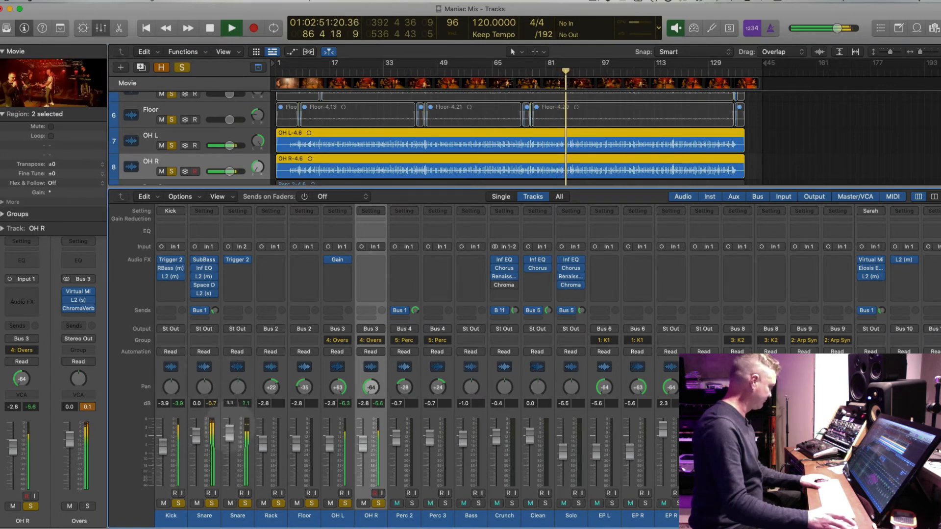
key(space)
Insert a Waves L2 stereo limiter after Trigger 2 on the duplicate Snare channel.
click(247, 259)
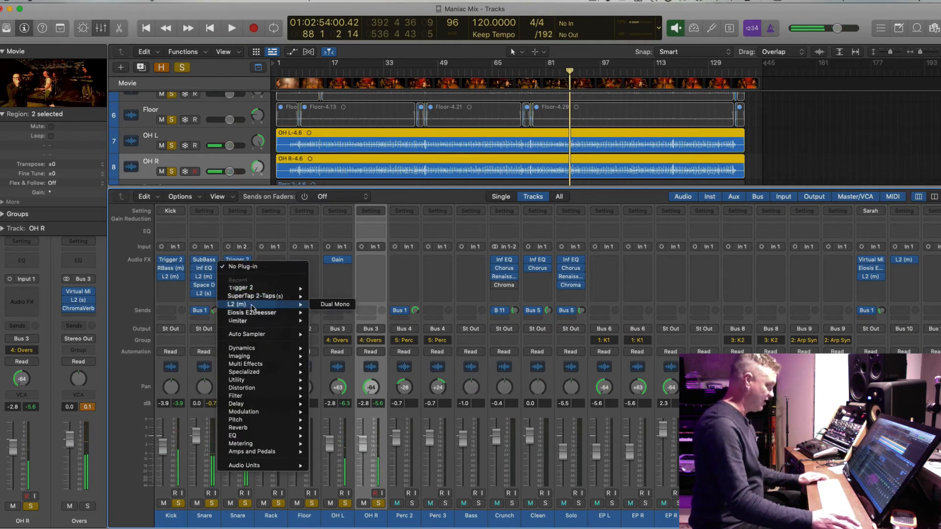
mouse_move(265, 466)
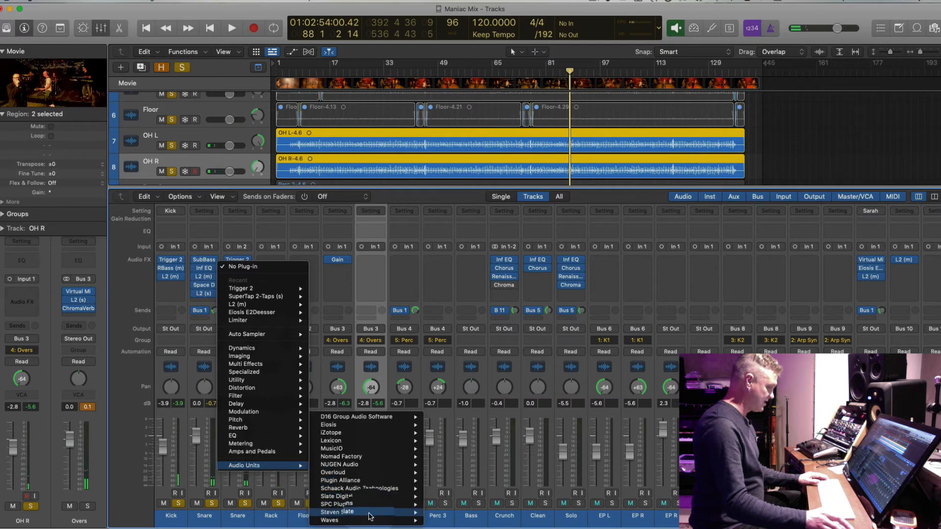
mouse_move(372, 520)
click(444, 385)
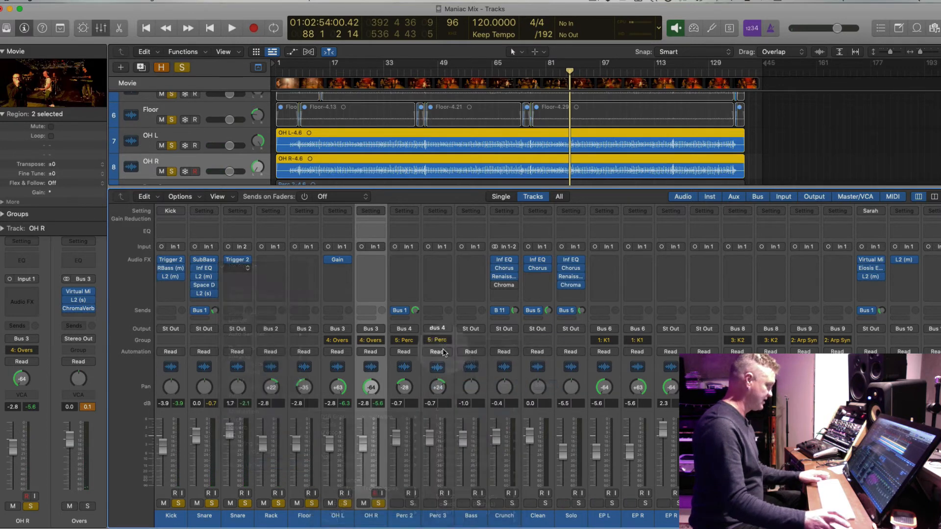
key(super+z)
Insert Slate Digital's Inf EQ between Trigger 2 and L2 on the duplicate Snare, and play the drums to view its spectrum.
click(244, 269)
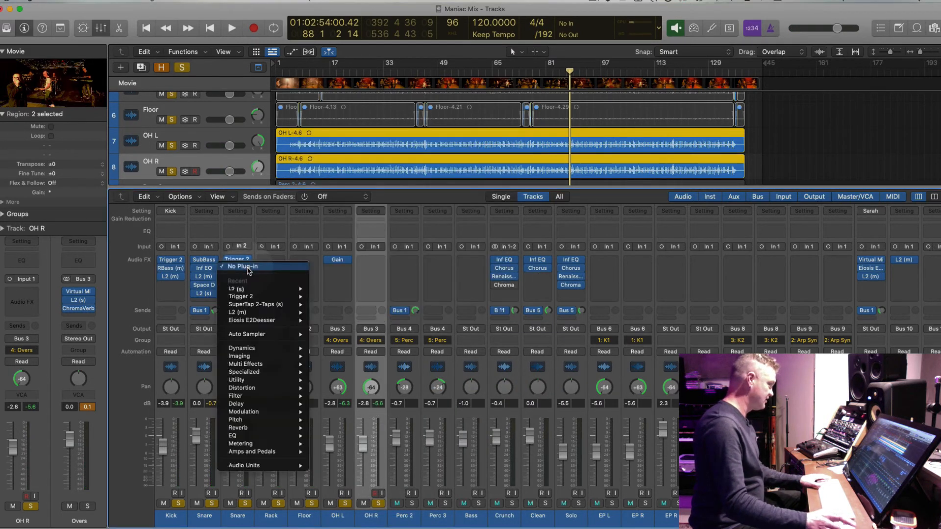
mouse_move(272, 467)
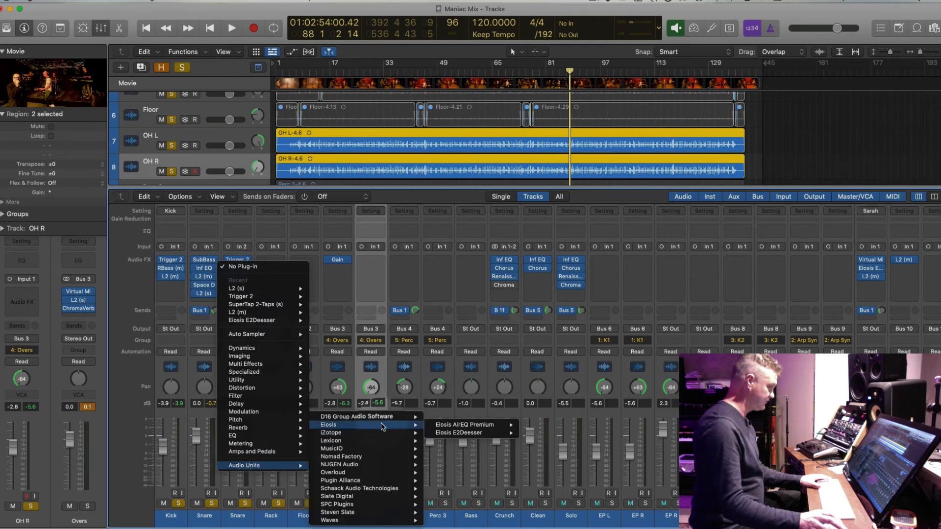
mouse_move(387, 518)
mouse_move(368, 497)
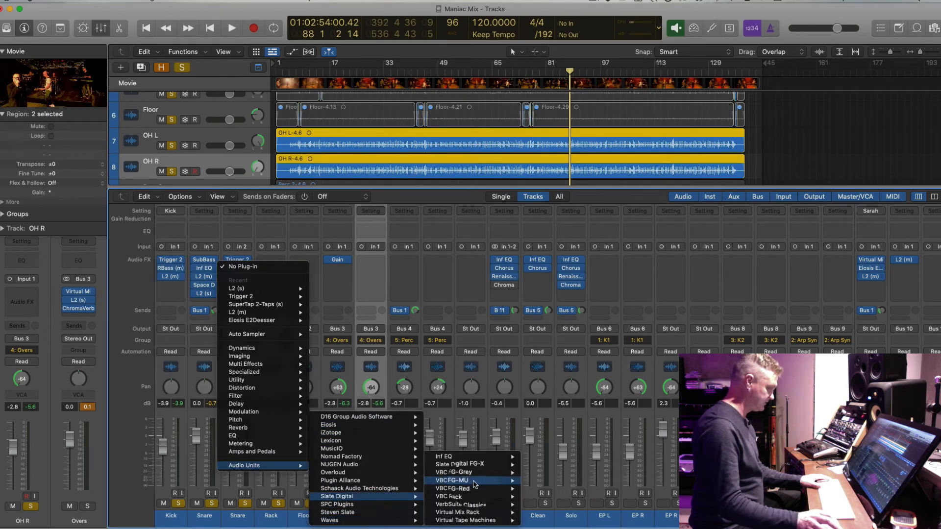
mouse_move(485, 457)
click(537, 457)
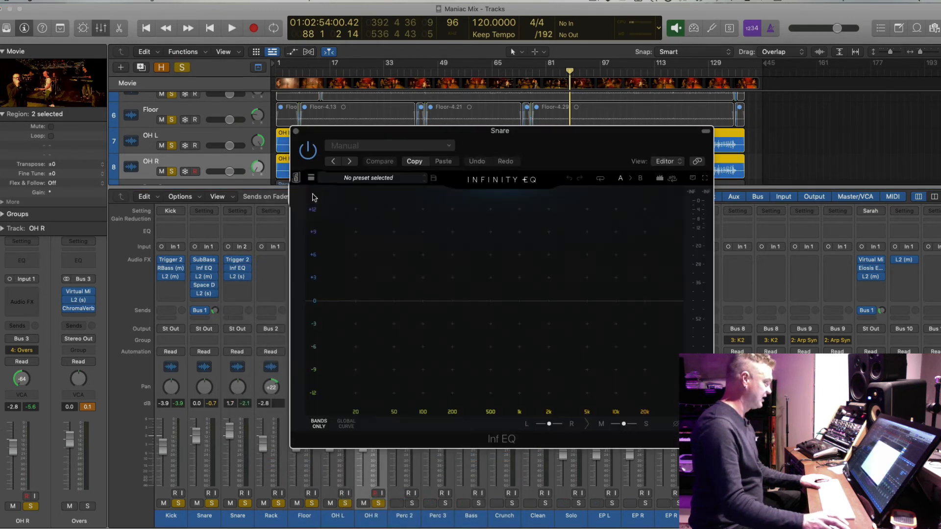
key(space)
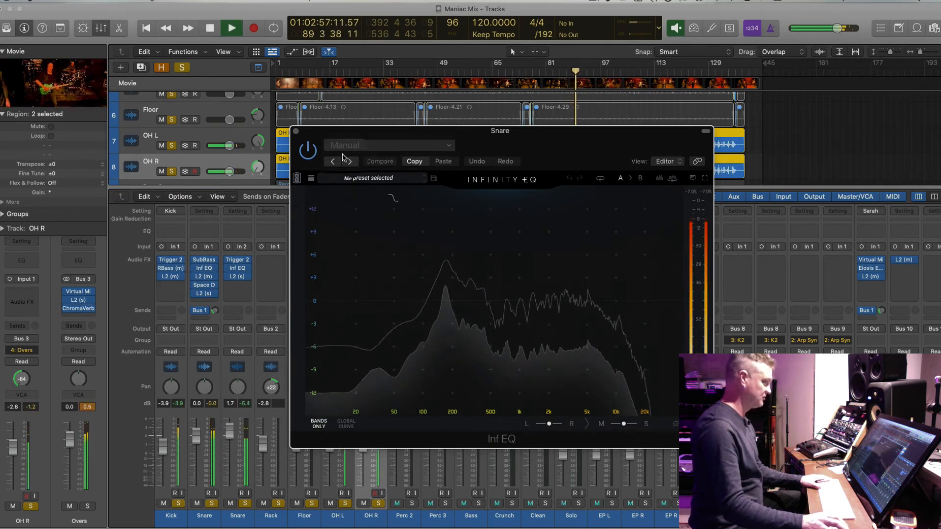
click(295, 131)
Lower the duplicate Snare's L2 threshold to about -7 dB and pull the channel's fader down to -3.6 dB.
click(234, 276)
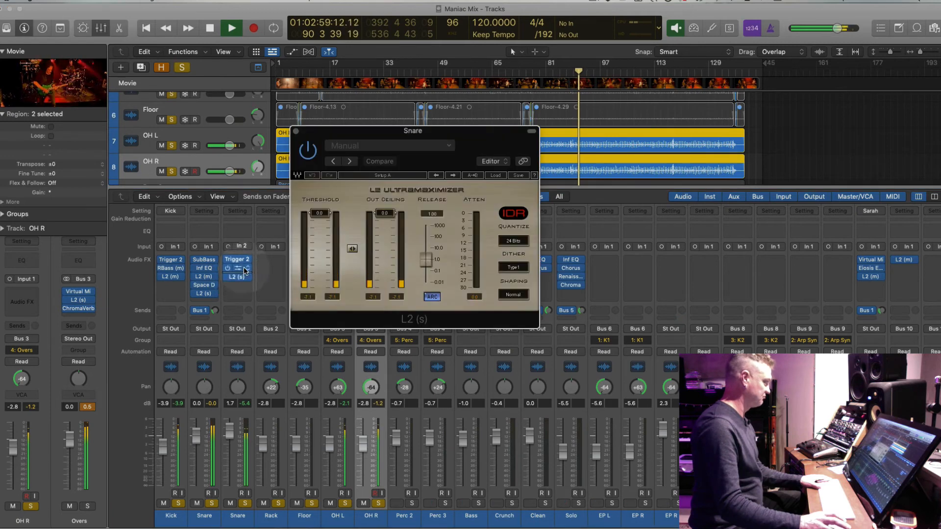
drag(317, 248, 321, 271)
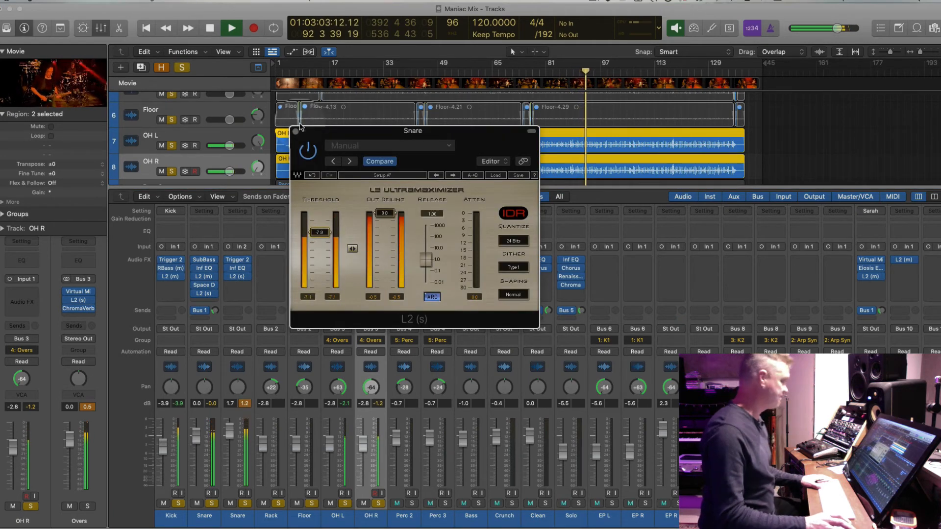
click(296, 131)
drag(229, 432, 230, 442)
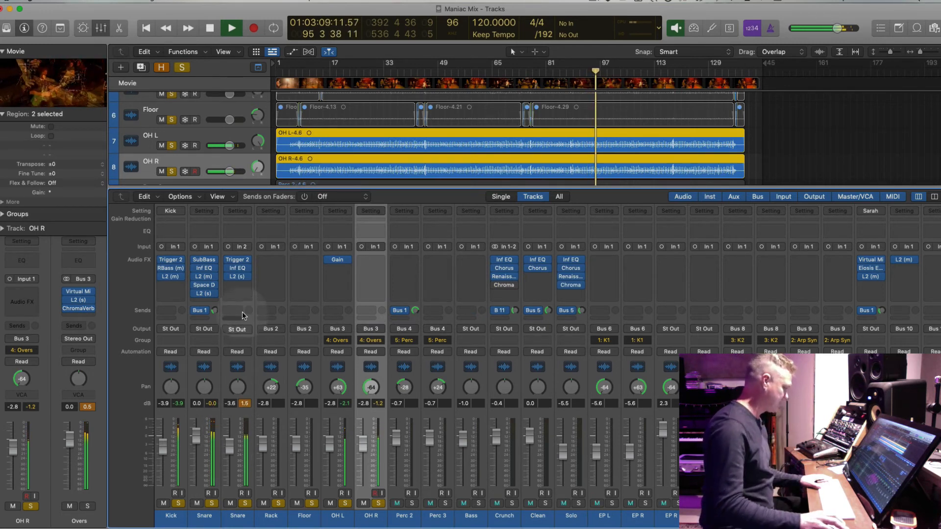
Check the duplicate Snare's spectrum in Inf EQ, and solo both Snare regions to hear them together from about bar 96.
click(237, 268)
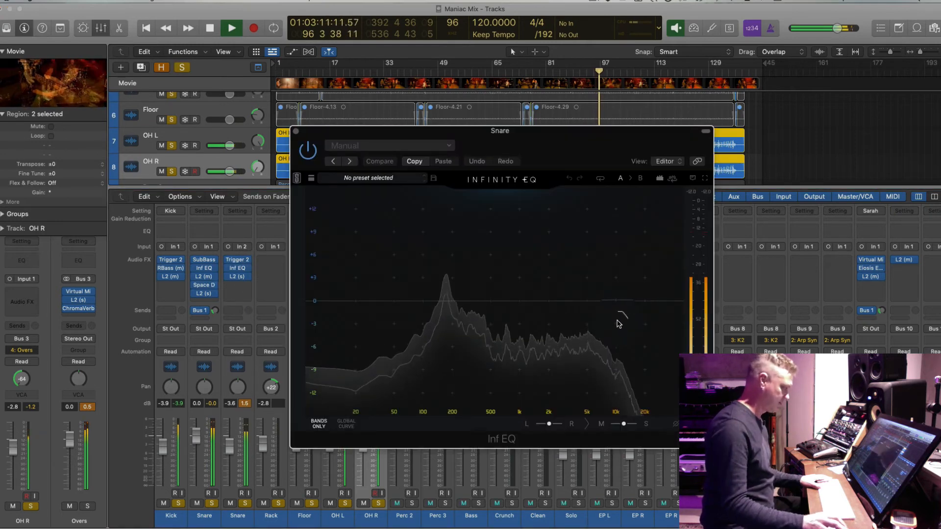
click(296, 132)
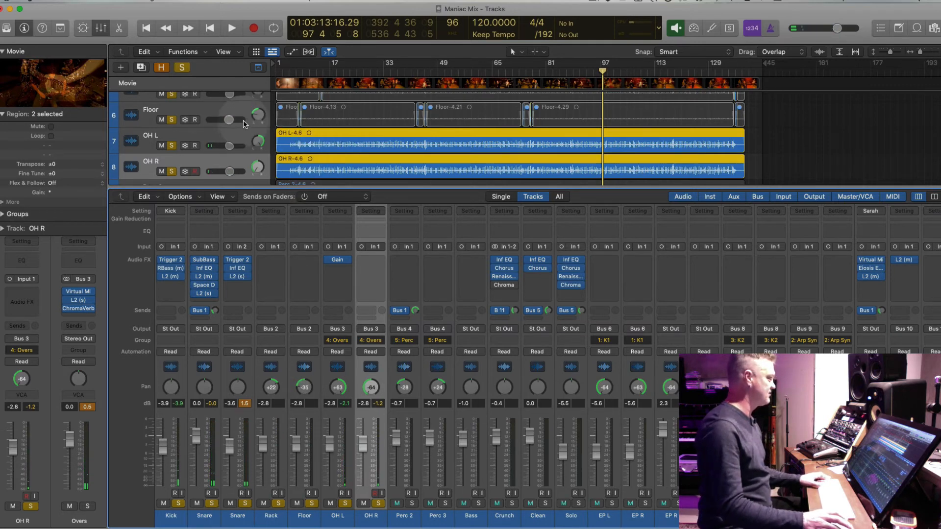
scroll(245, 138, up, 5)
click(359, 157)
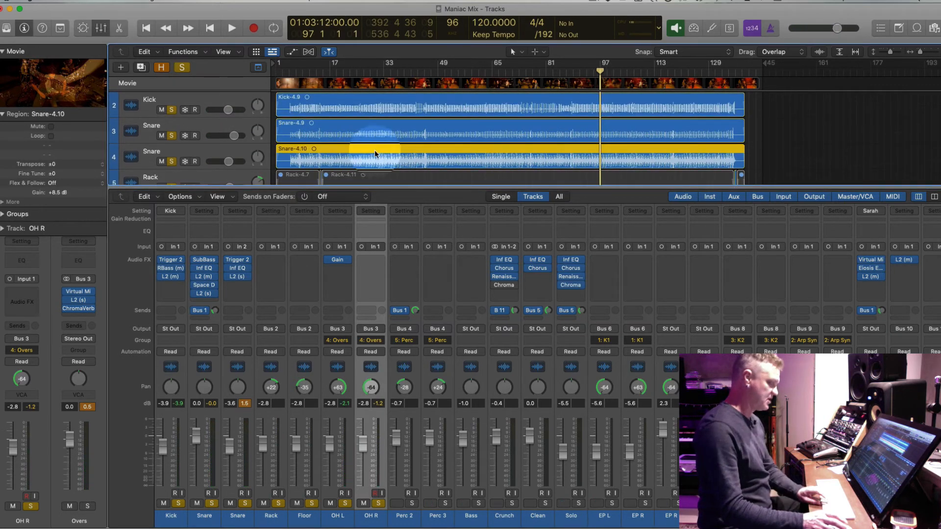
key(space)
key(ctrl+s)
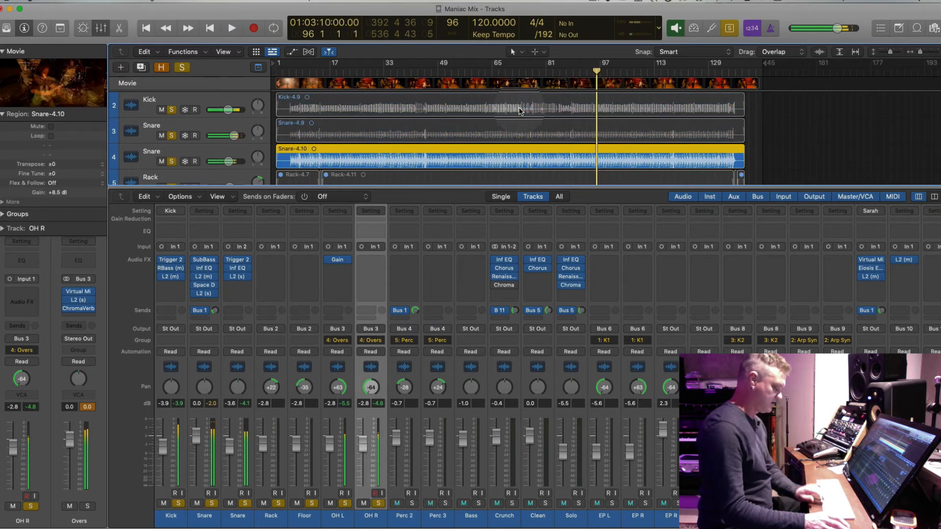
shift+click(577, 131)
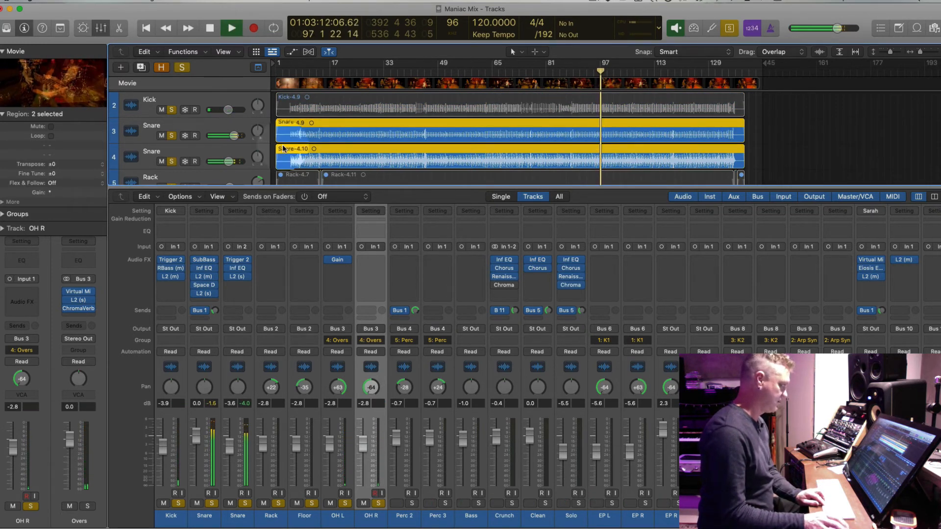
key(space)
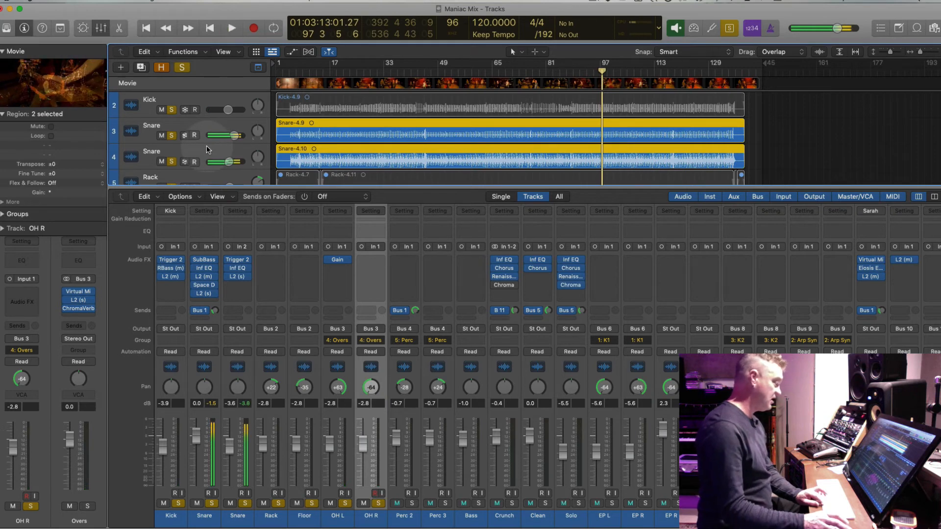
Add a Bus 1 send to the duplicate Snare channel and raise it to -12.7 dB during playback.
click(238, 310)
mouse_move(245, 319)
click(331, 213)
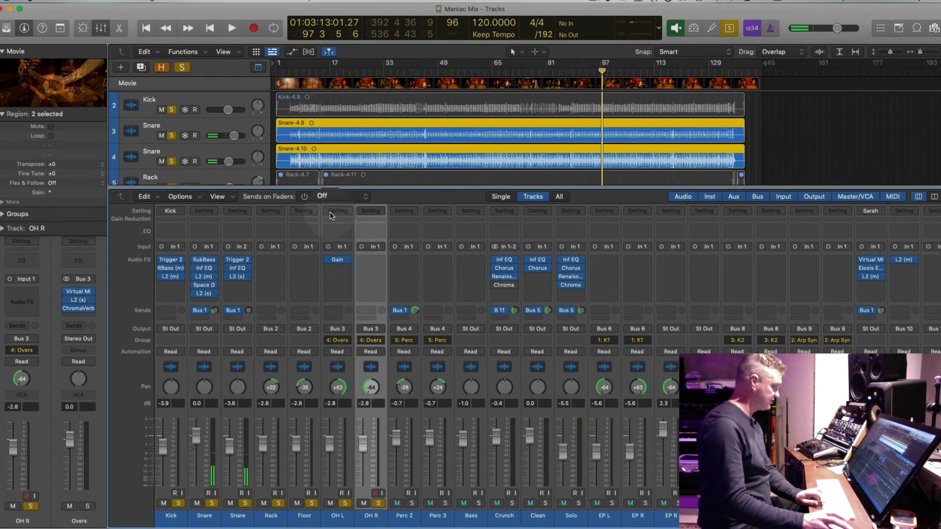
drag(249, 311, 249, 282)
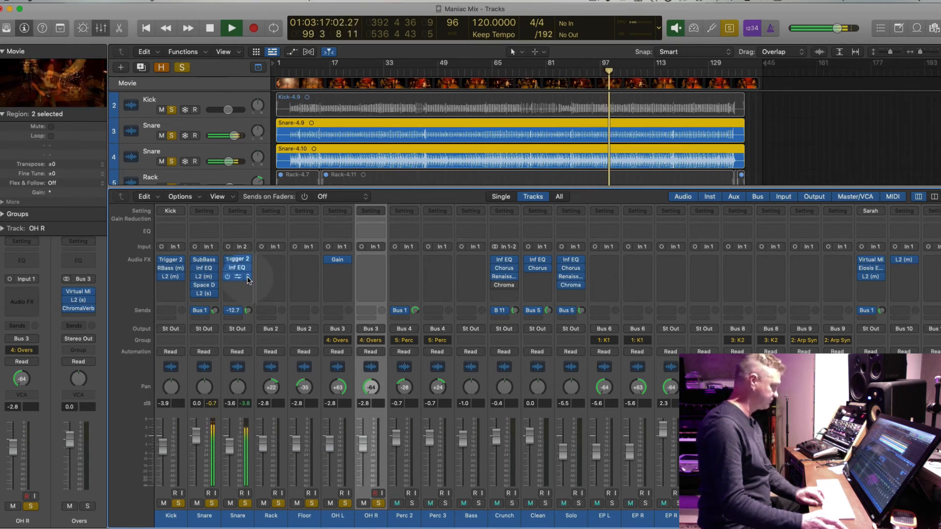
End the Snare region solo, go back four bars, and try the duplicate's Bus 1 send at -2.2 dB before lowering it again.
key(ctrl+s)
key(comma)
key(comma)
key(comma)
key(comma)
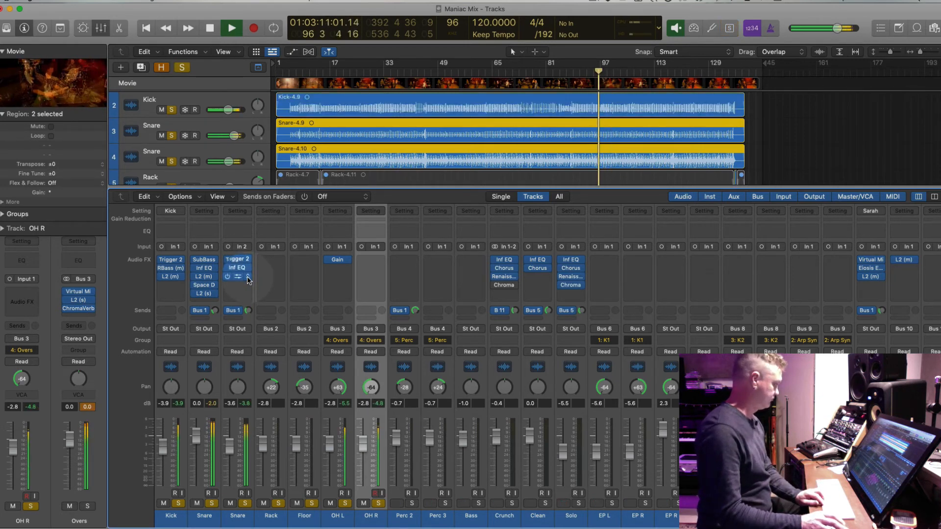
mouse_move(248, 311)
mouse_down()
mouse_move(248, 371)
mouse_move(247, 298)
mouse_up()
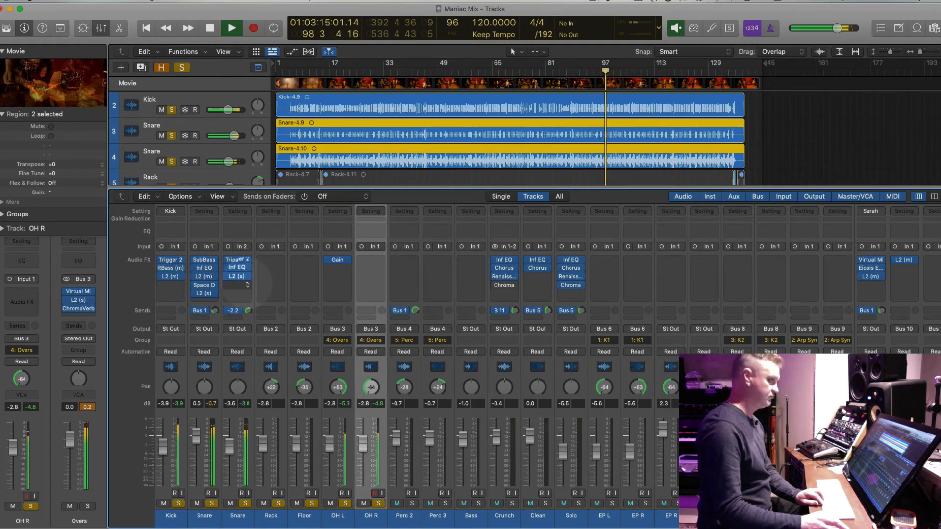
drag(247, 299, 247, 312)
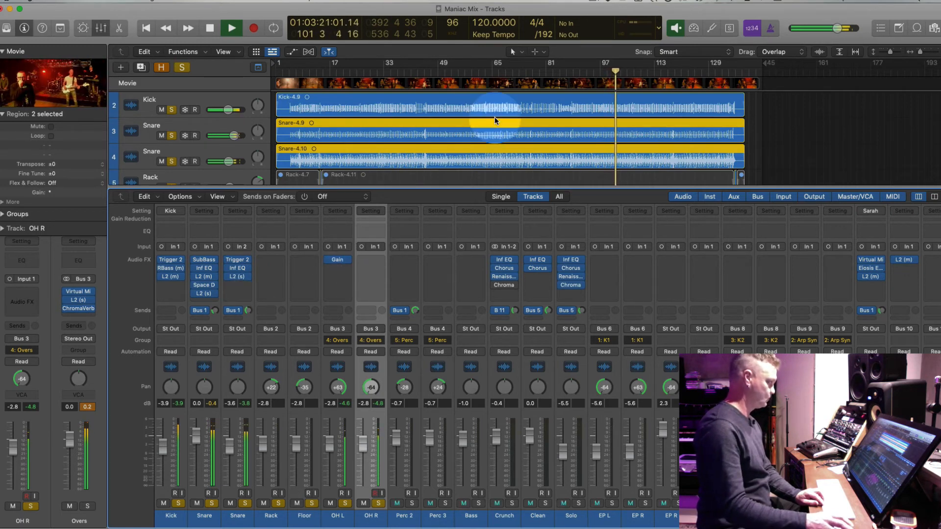
Turn off the drum solos to hear the full mix during playback.
scroll(495, 121, down, 5)
scroll(494, 120, down, 2)
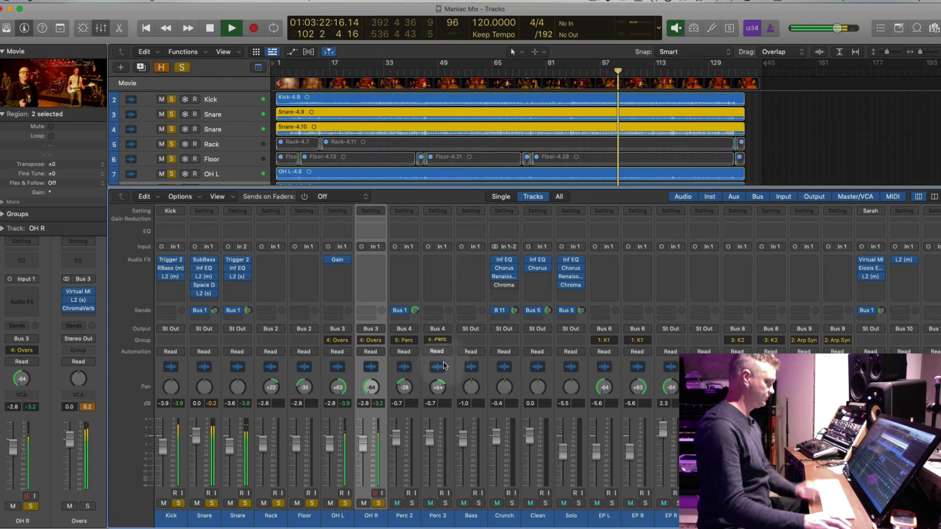
click(378, 503)
key(super+Up)
key(super+Up)
key(super+Up)
key(super+Up)
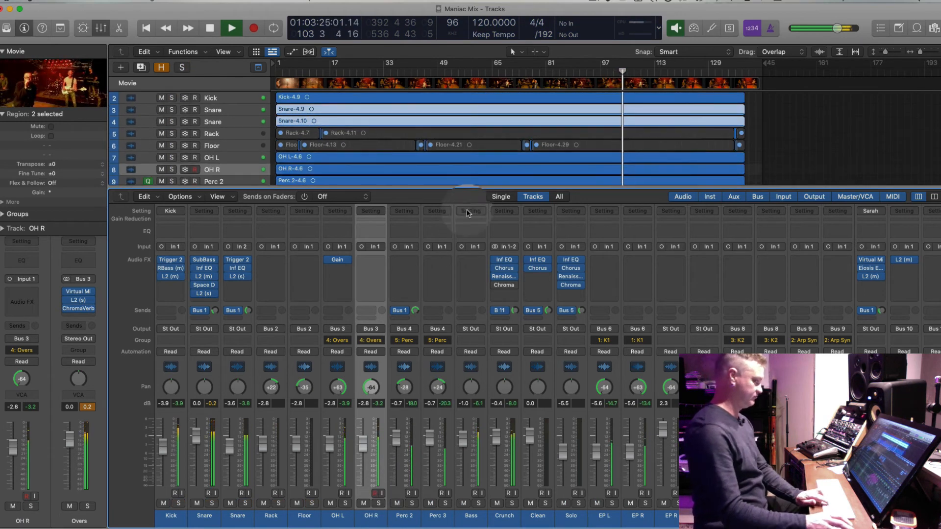
key(super+Left)
key(super+Left)
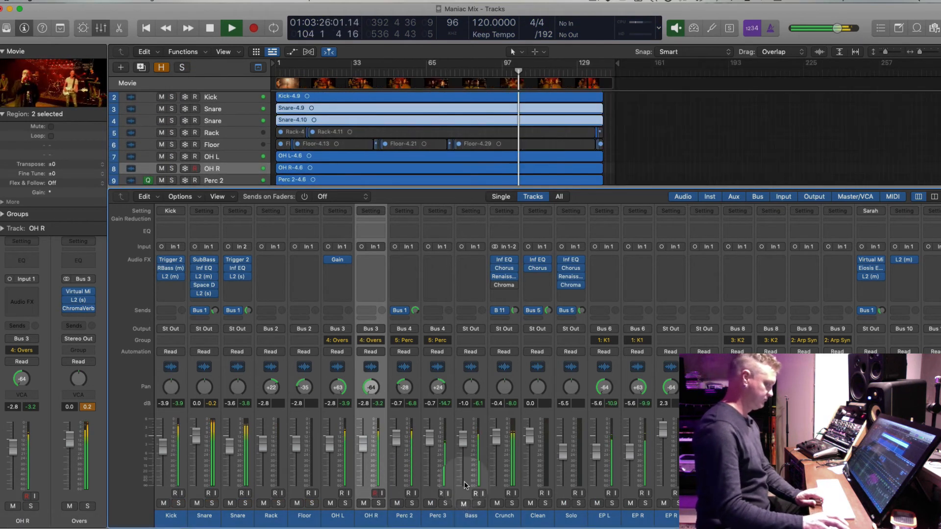
Select the non-drum channels from Perc 2 onward and lower their faders together, bringing Perc 2 to -2.5 dB.
click(411, 518)
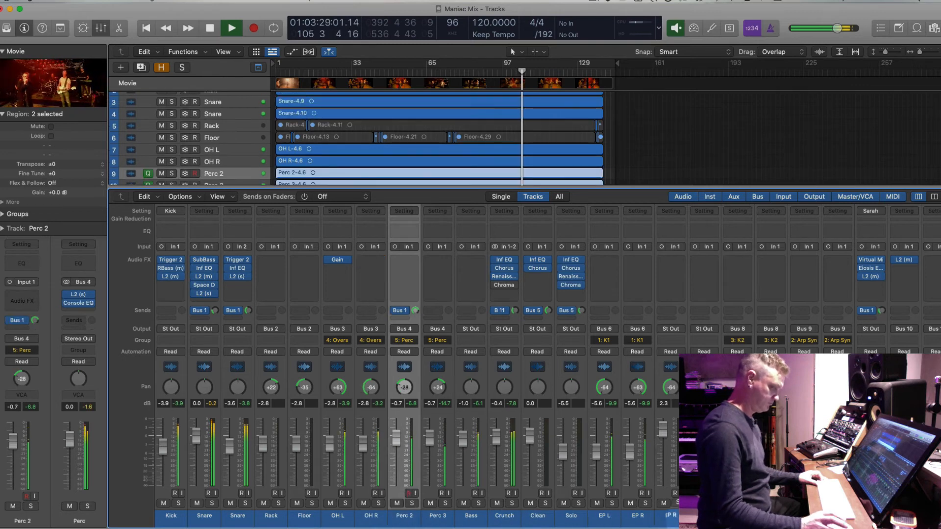
key(super+a)
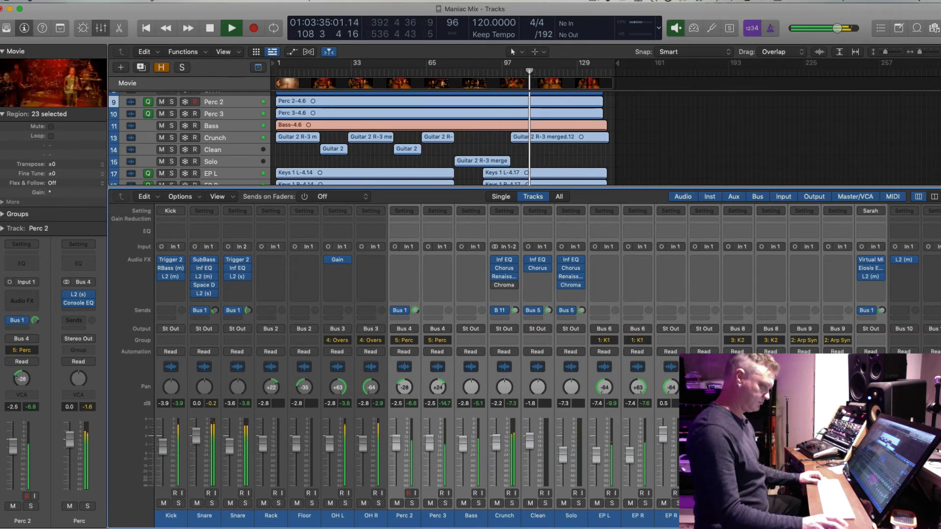
click(871, 515)
Move L2 after ChromaVerb on the Overs bus and lower the Overs fader to -3.1 dB.
scroll(548, 365, right, 10)
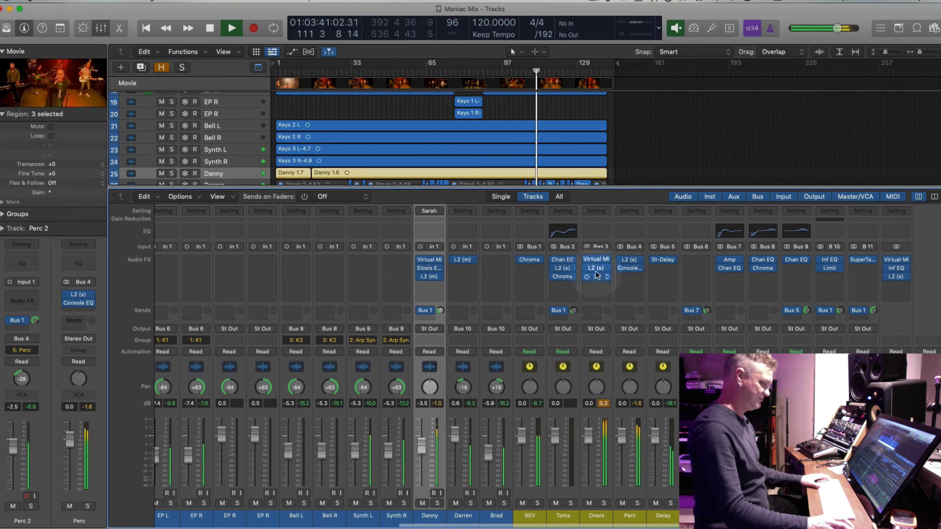
drag(596, 268, 603, 283)
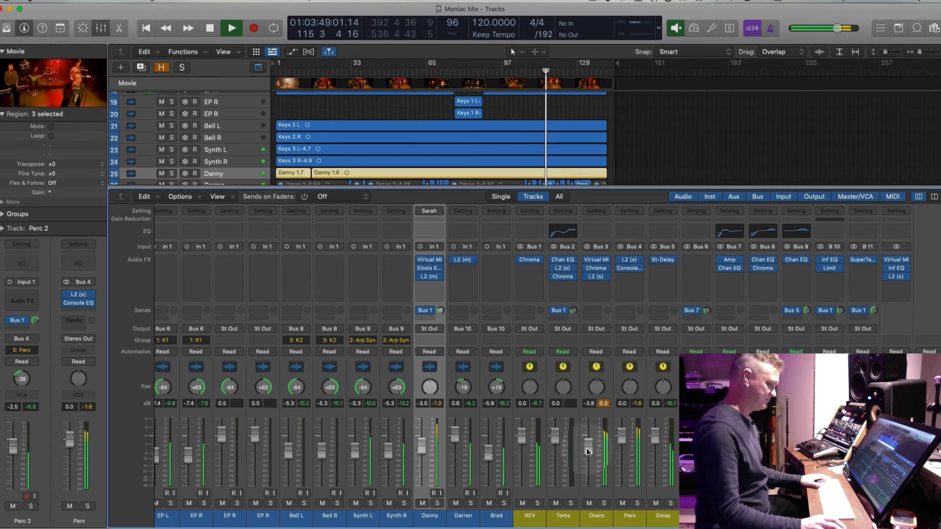
drag(621, 441, 589, 444)
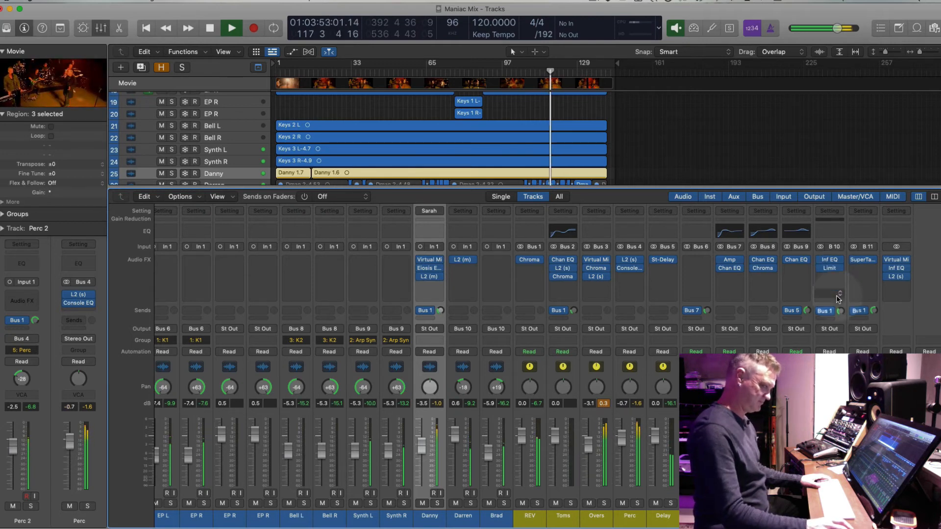
Stop playback and remove the Bus 1 send from the Bus 10 backing vocal channel.
key(space)
click(832, 311)
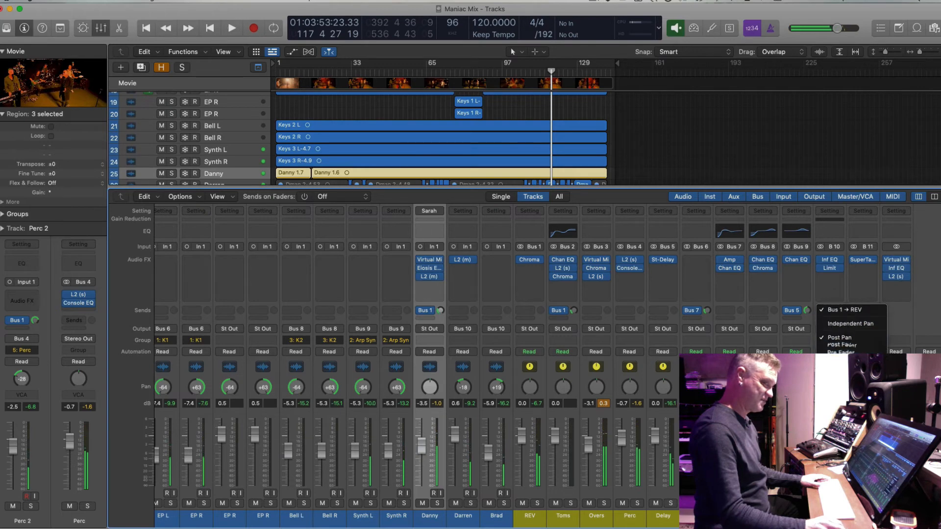
click(849, 286)
Insert ChromaVerb after the limiter on the BV bus channel.
click(829, 277)
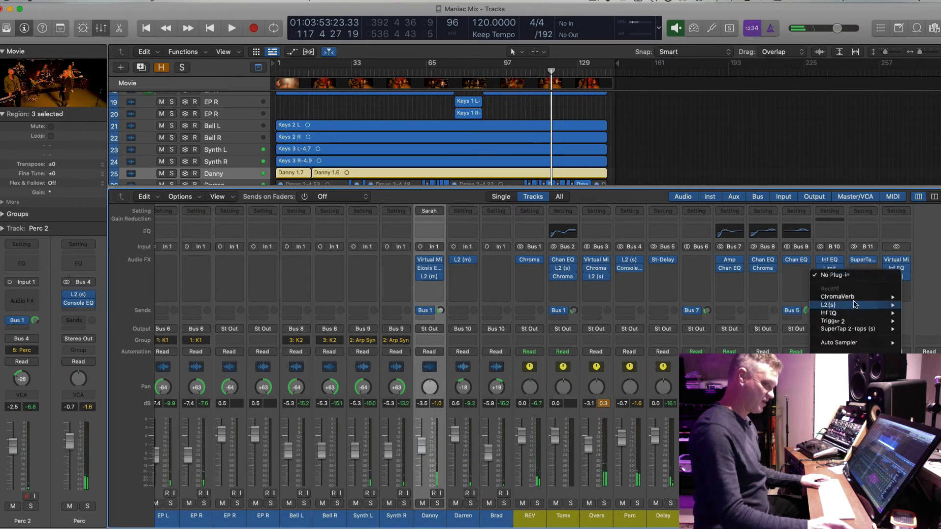
mouse_move(835, 297)
click(792, 297)
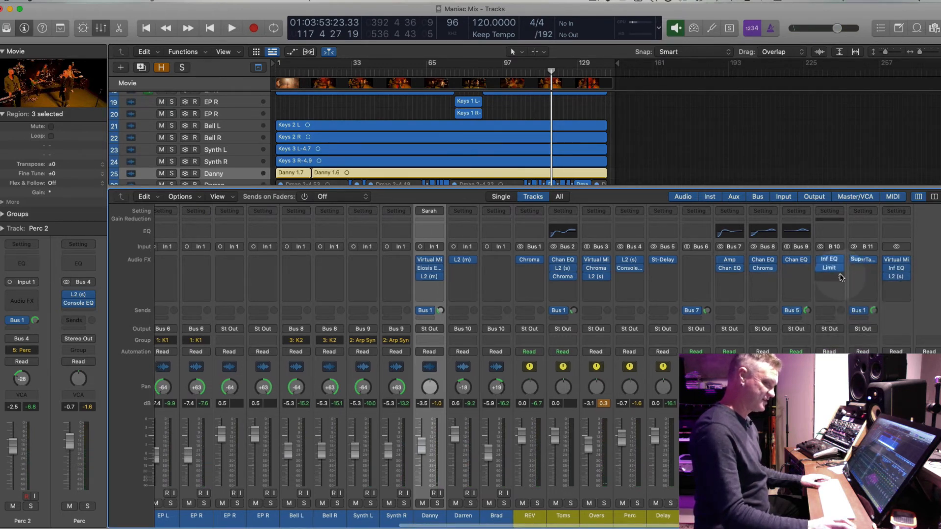
click(839, 276)
click(787, 296)
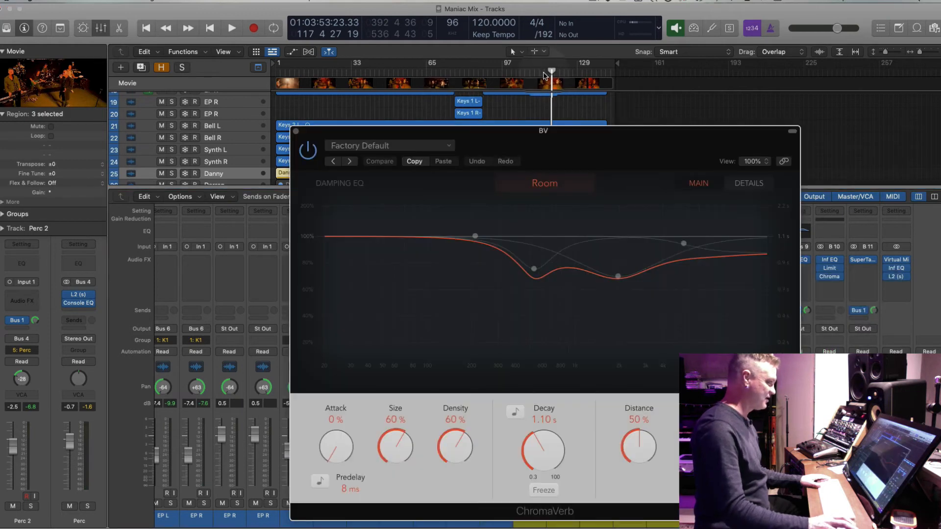
Play from about bar 114 and try the Vocal Ambience preset in the BV ChromaVerb.
click(541, 72)
key(space)
click(387, 146)
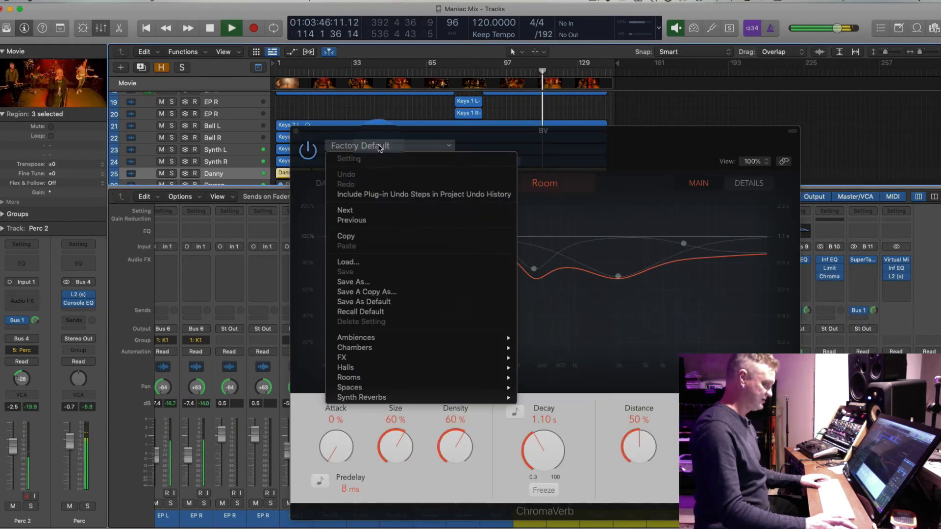
mouse_move(447, 341)
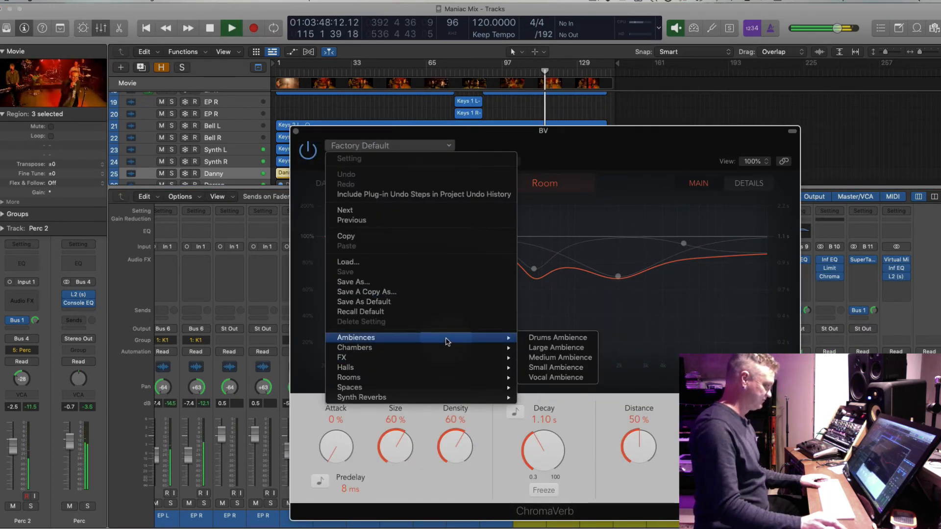
click(556, 377)
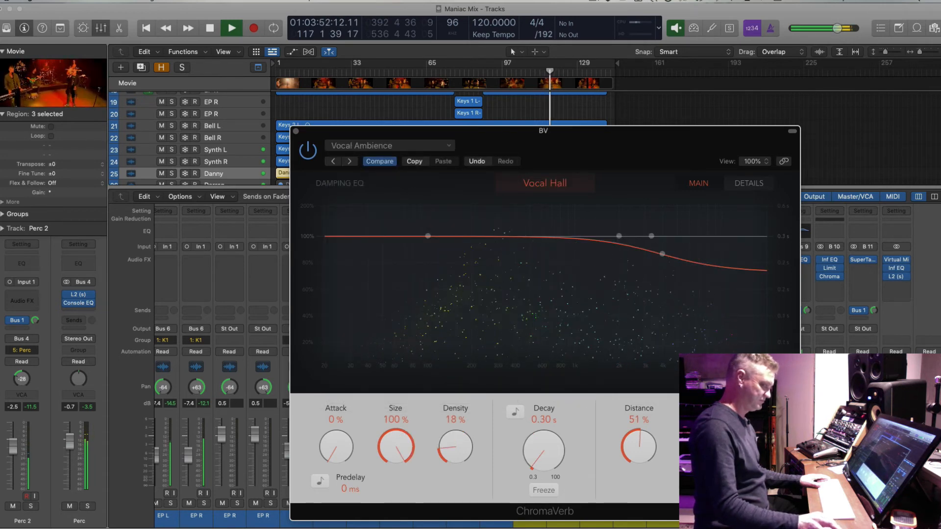
Load the Dirty Chamber preset in the BV ChromaVerb and close the plug-in.
click(355, 146)
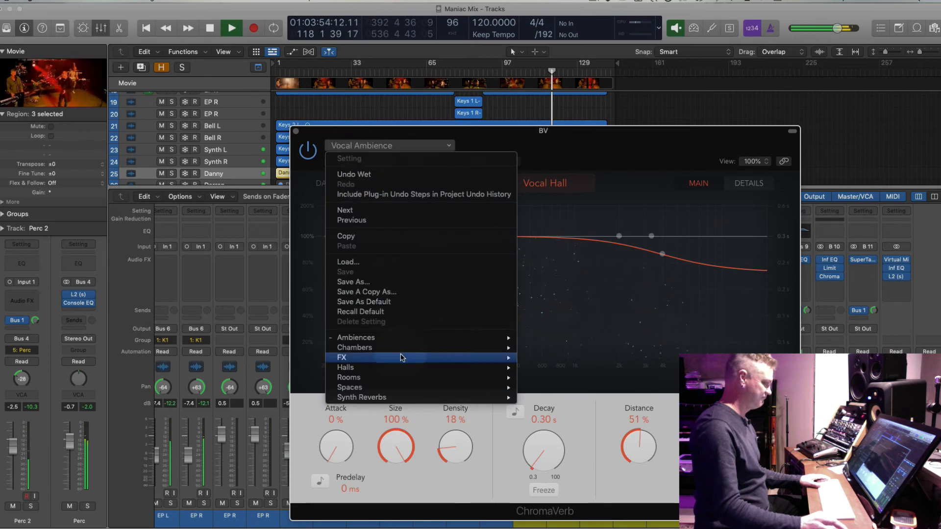
mouse_move(449, 352)
click(563, 348)
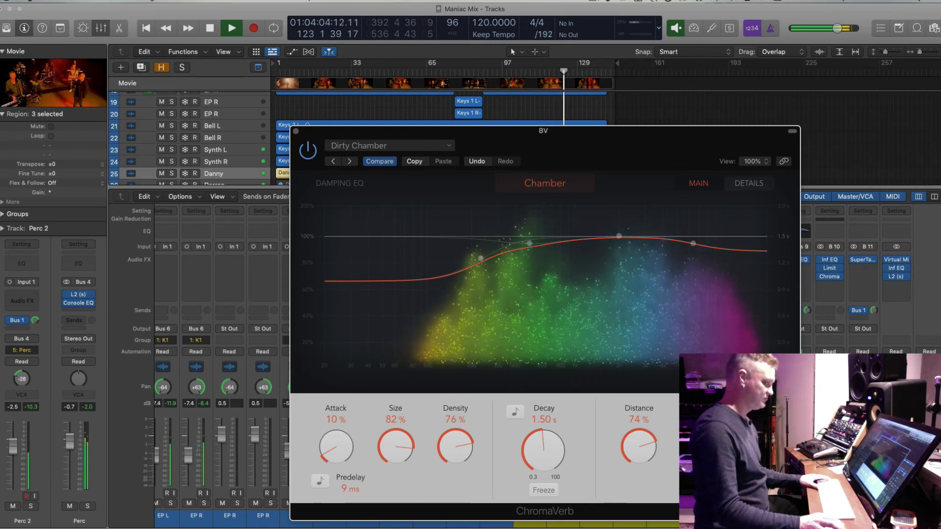
click(296, 131)
Hide the mixer, fit the whole arrangement in view and play from about bar 91.
click(101, 28)
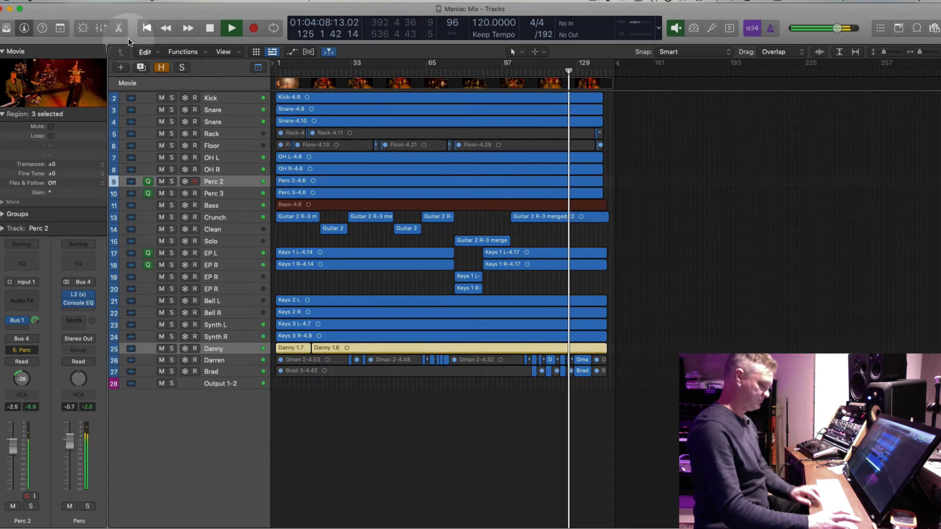
scroll(542, 235, up, 5)
key(super+Down)
key(super+Down)
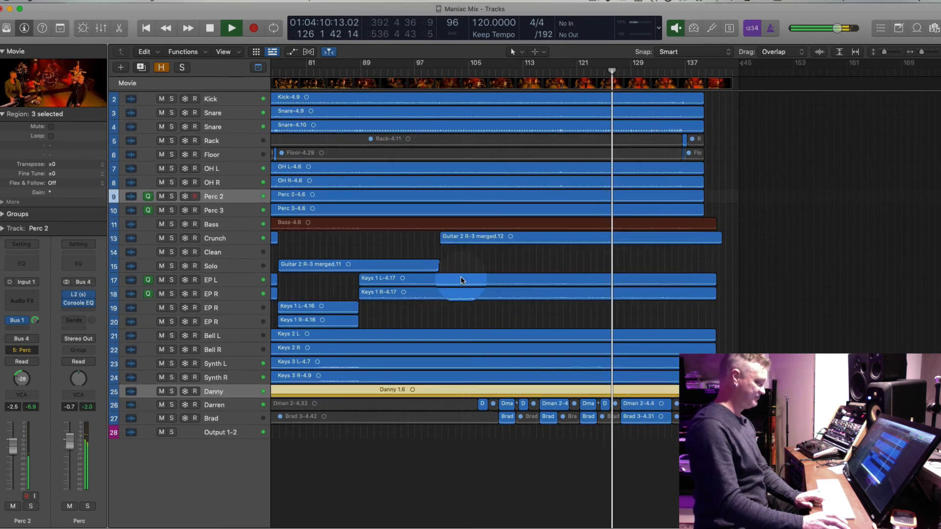
key(super+Up)
key(super+Down)
key(super+Down)
key(super+Left)
key(super+Left)
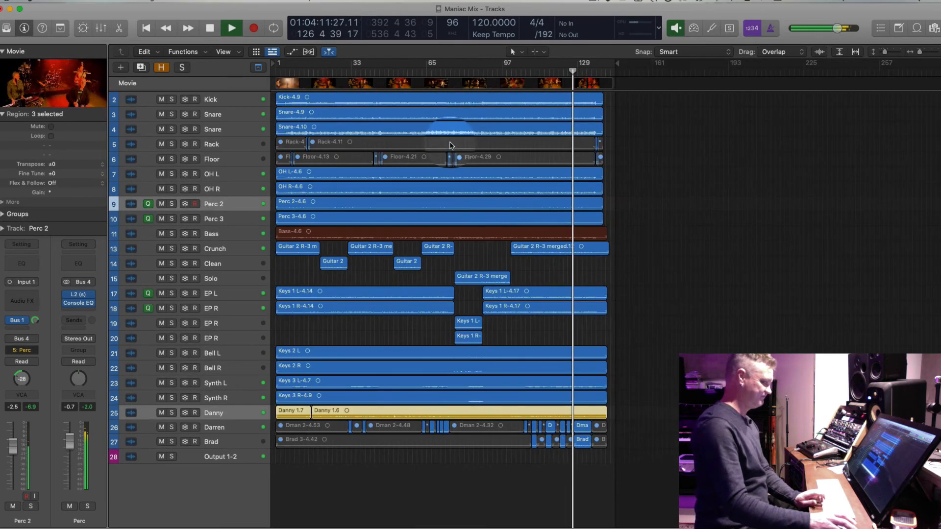
click(485, 73)
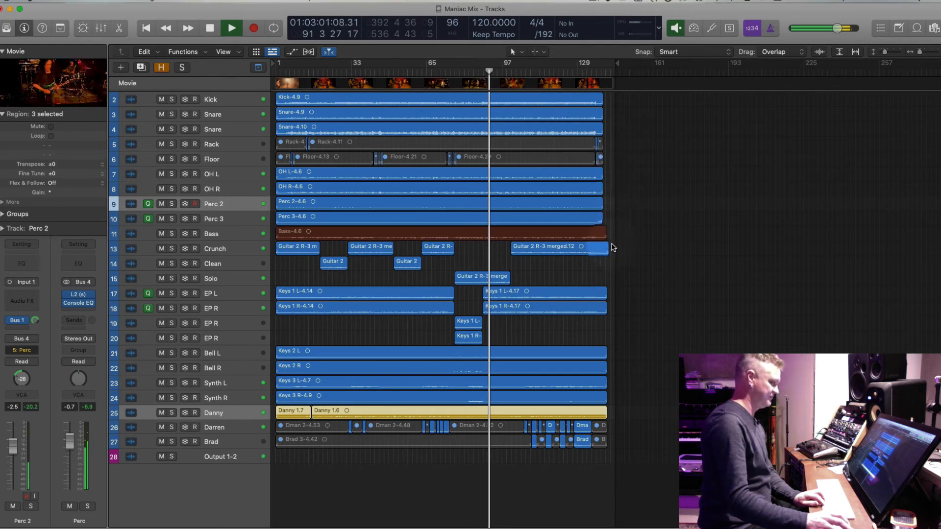
Stop playback, select the guitar regions on Crunch, Clean and Solo, and set the cycle range to span them.
key(space)
drag(614, 252, 298, 285)
key(u)
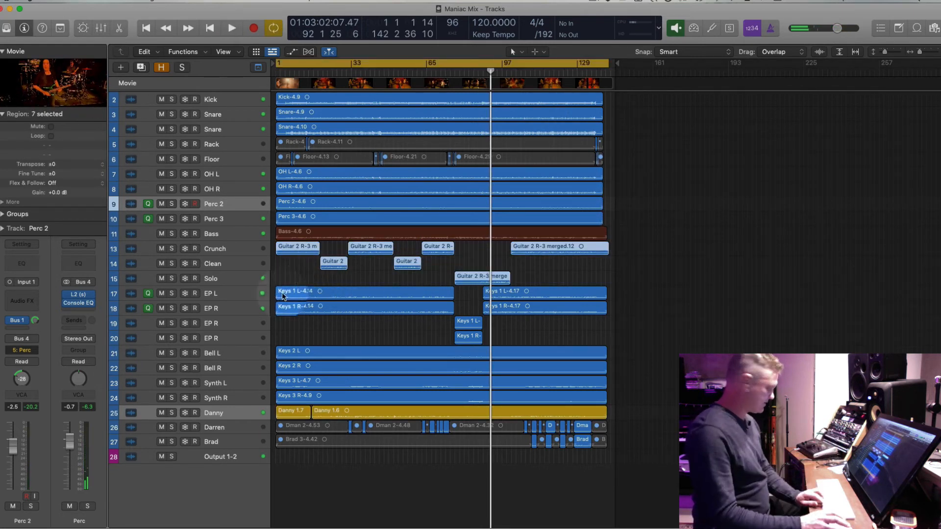
Open Virtual Mix Rack on the Output 1-2 channel and bring its AirEQ Air and AirEQ Earth modules into view.
click(227, 457)
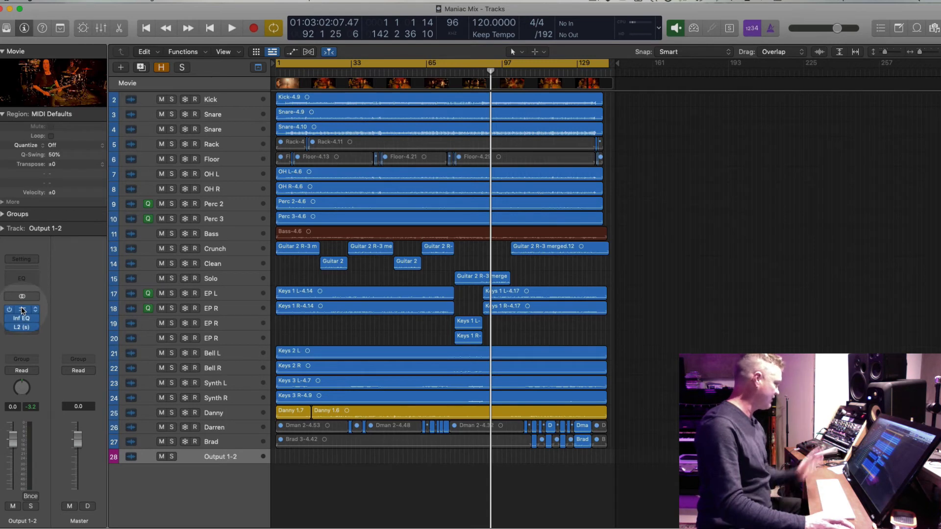
click(23, 310)
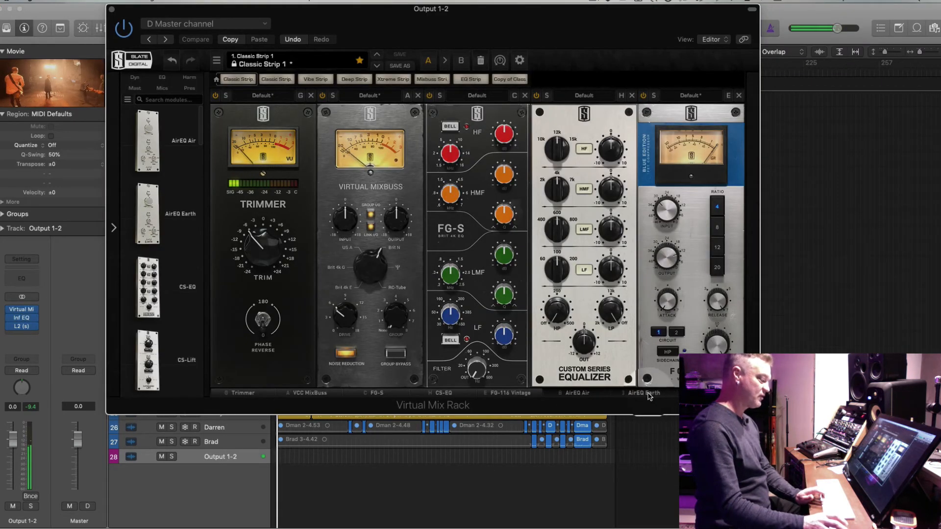
click(649, 395)
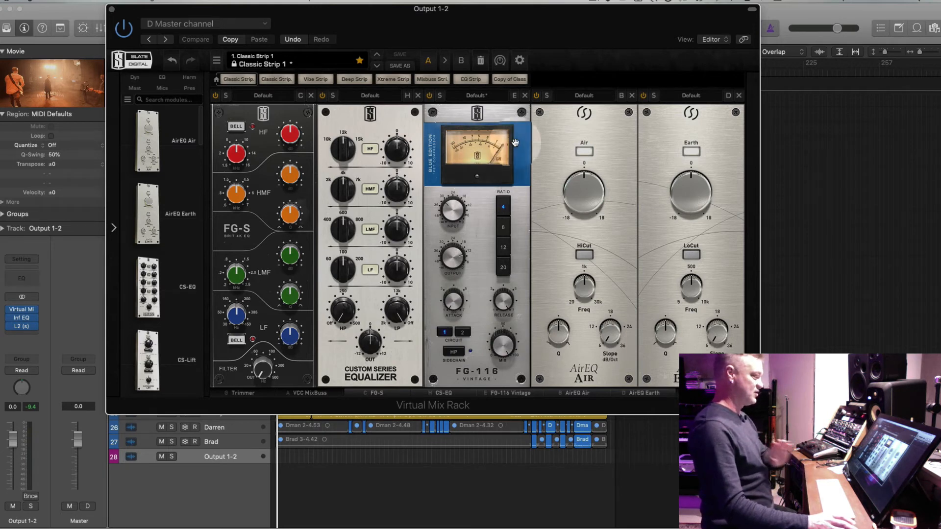
Move the Virtual Mix Rack window off the arrangement and play the song from the start.
drag(248, 52, 675, 68)
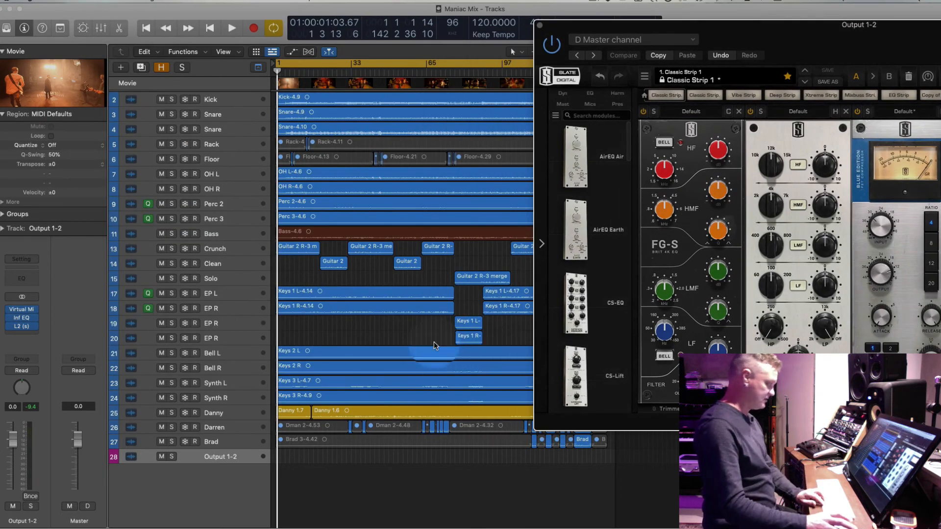
click(397, 332)
key(Return)
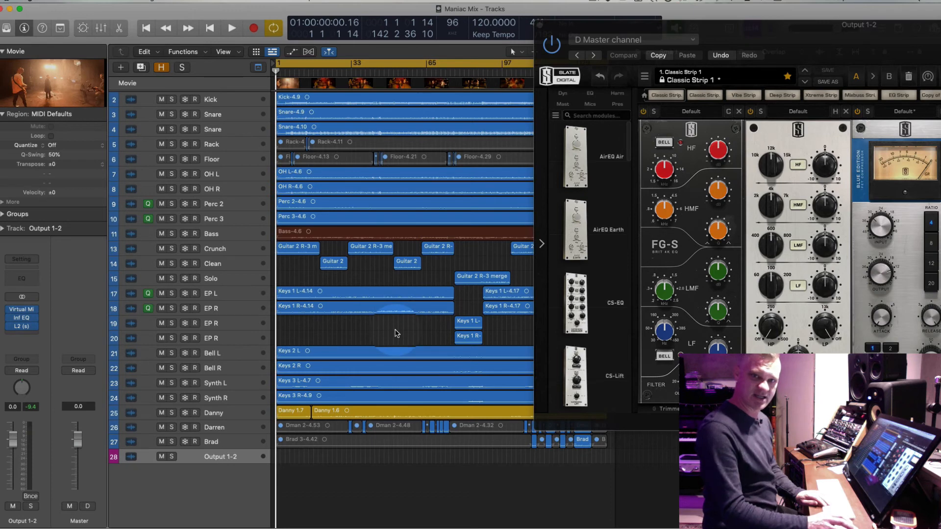
key(space)
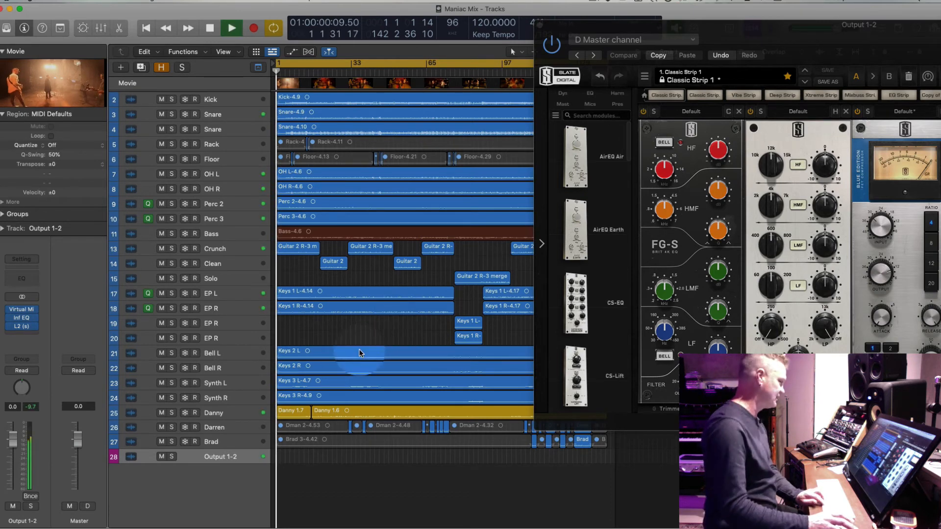
Zoom in on the opening bars around the EP L and EP R regions and forward the playhead to bar 6.
click(313, 296)
key(super+Right)
key(super+Right)
key(super+Right)
key(super+Right)
key(super+Right)
key(super+Down)
key(super+Down)
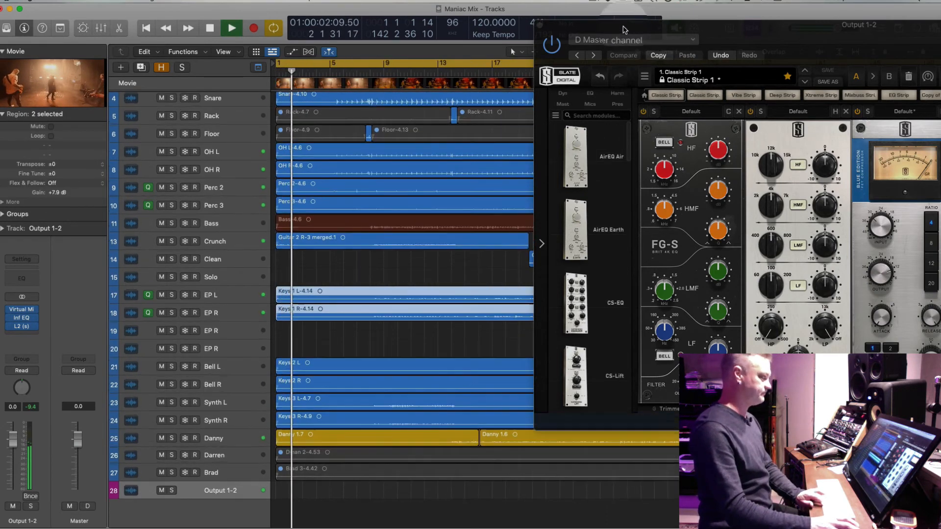
key(period)
key(period)
key(period)
key(period)
key(period)
key(period)
key(period)
key(period)
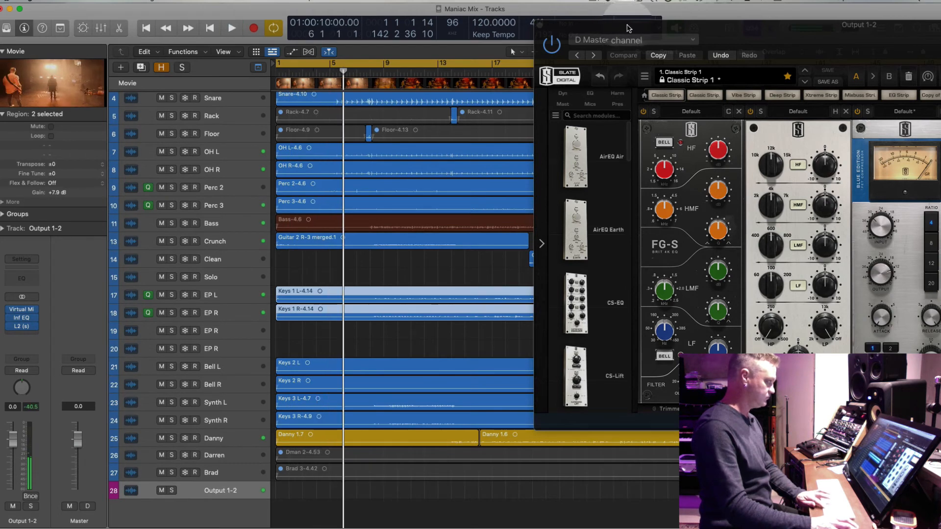
Bring the Virtual Mix Rack window back into full view and slightly raise the Air gain on AirEQ Air.
drag(630, 28, 251, 12)
drag(620, 168, 644, 184)
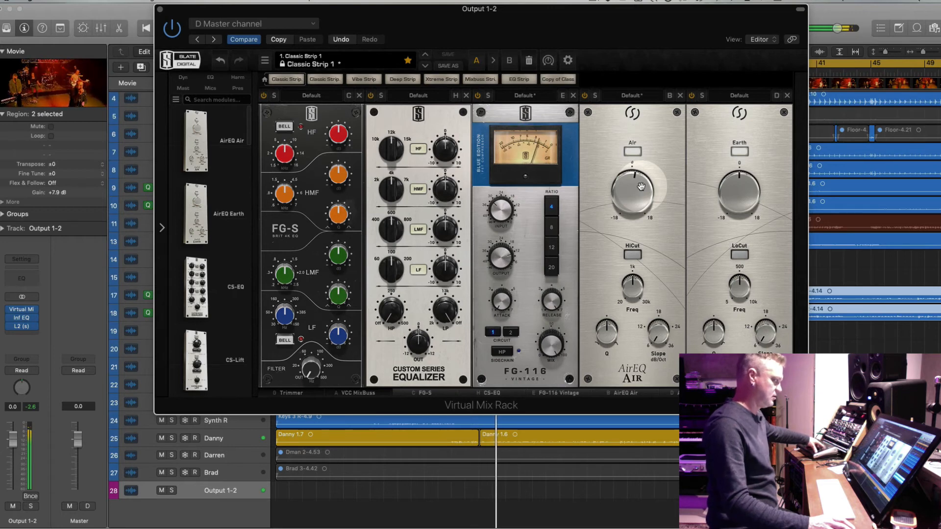
Add a Bus 11 send to the lead vocal channel on track 25 and raise it to feed the Slap delay.
click(225, 439)
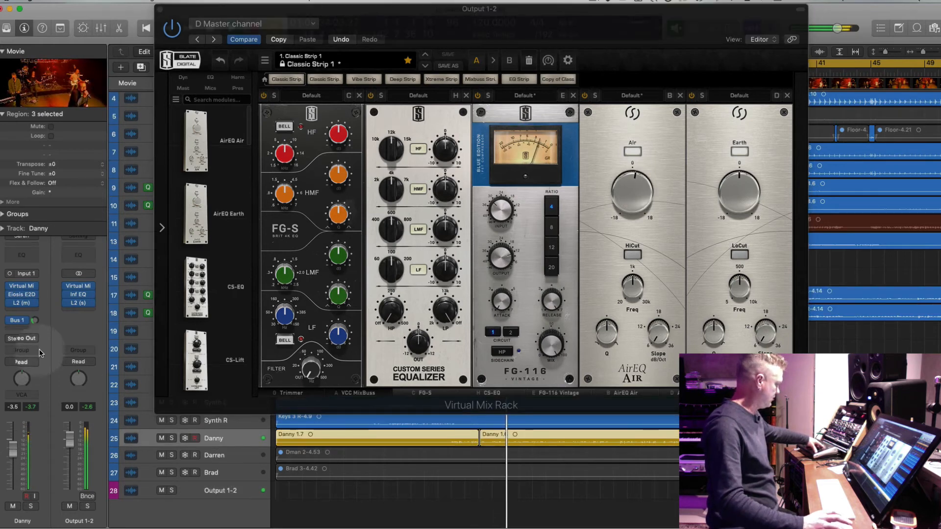
click(20, 320)
mouse_move(39, 340)
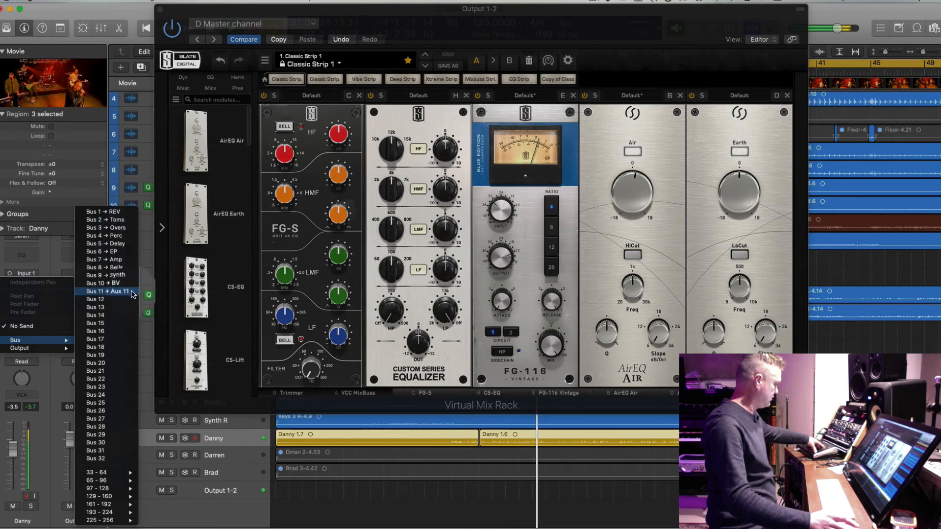
click(107, 291)
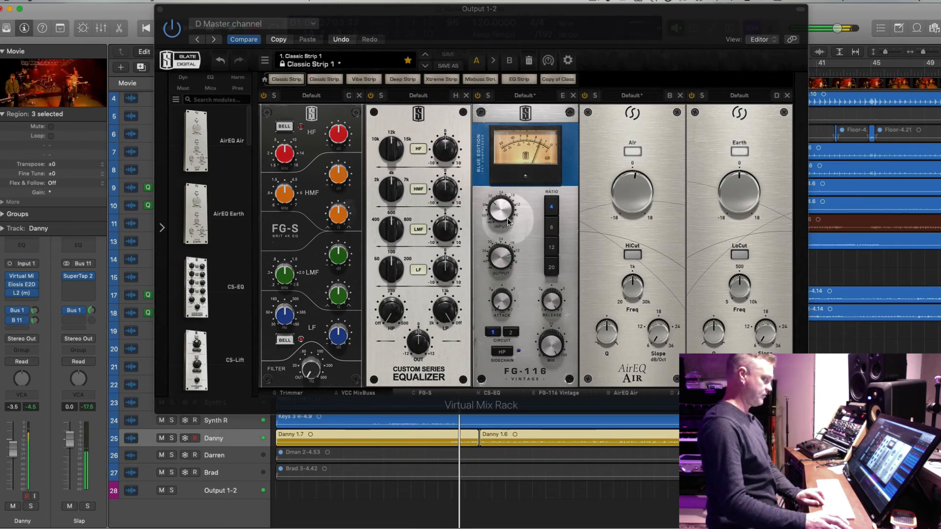
Set the FG-116 compressor's input on the master channel to -33.7 dB.
mouse_move(500, 210)
mouse_down()
mouse_move(496, 238)
mouse_move(495, 220)
mouse_up()
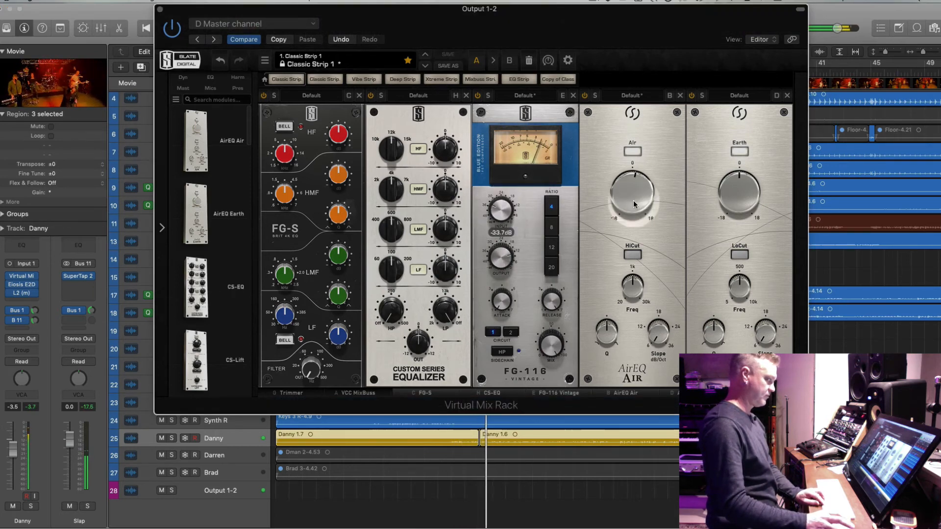
Raise the AirEQ Earth gain on the master channel to 7.46 dB and check the end of the module chain.
mouse_move(736, 205)
mouse_down()
mouse_move(734, 145)
mouse_move(737, 219)
mouse_up()
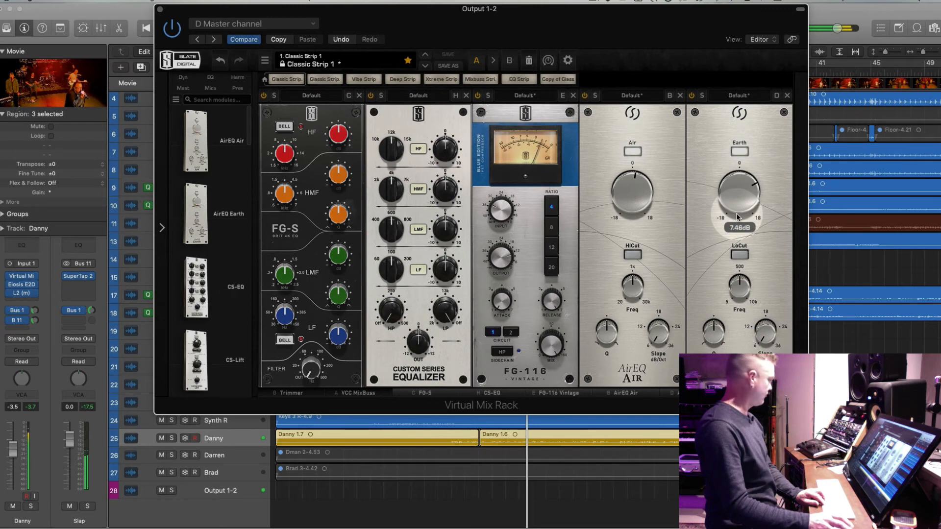
click(737, 393)
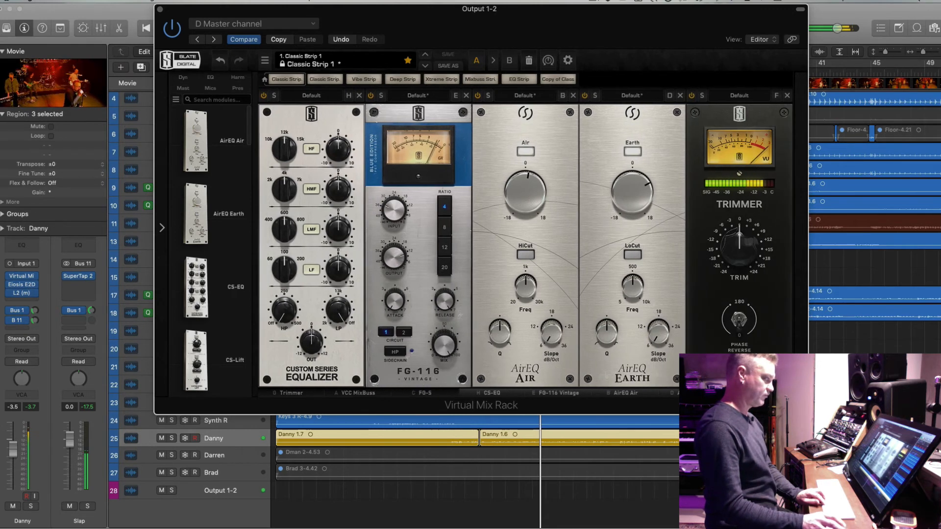
Set the first Trimmer module's trim to about -11.8 dB and remove the Virtual MixBuss module from the rack.
click(292, 392)
drag(309, 240, 309, 246)
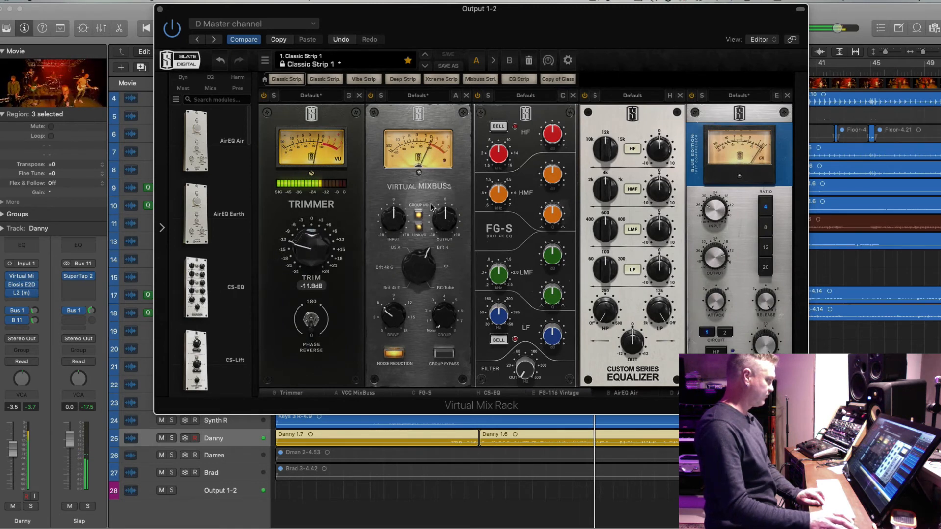
click(466, 95)
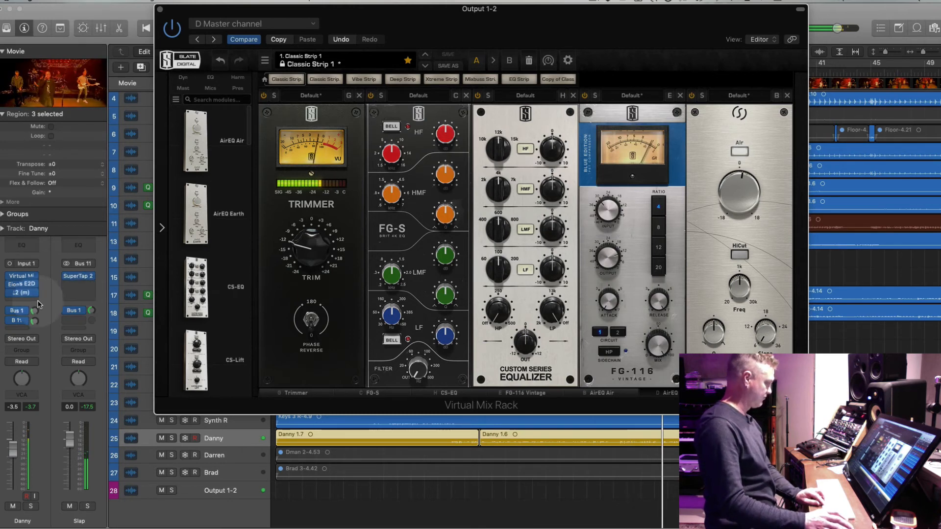
Insert a stereo Slate Digital Virtual Tape Machines between Inf EQ and L2 on the Output 1-2 channel.
click(230, 490)
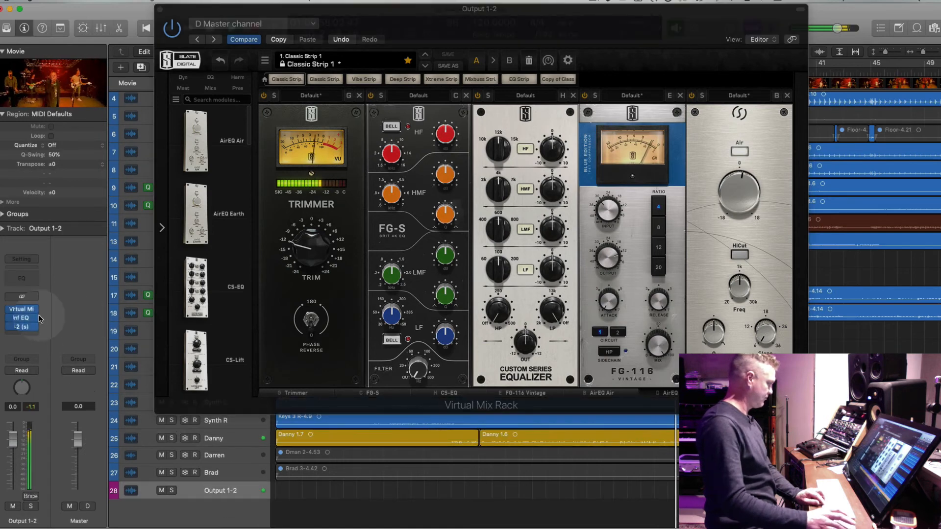
mouse_move(23, 329)
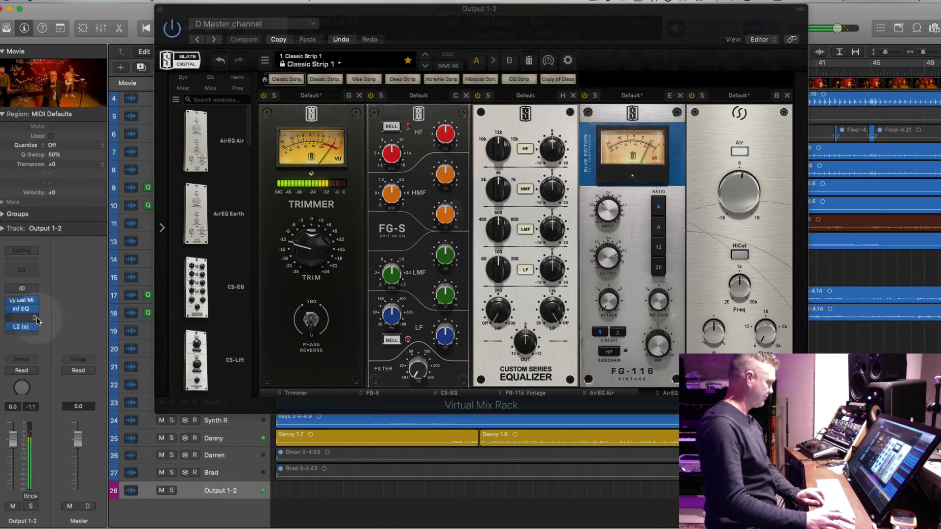
click(22, 317)
mouse_move(61, 516)
mouse_move(118, 496)
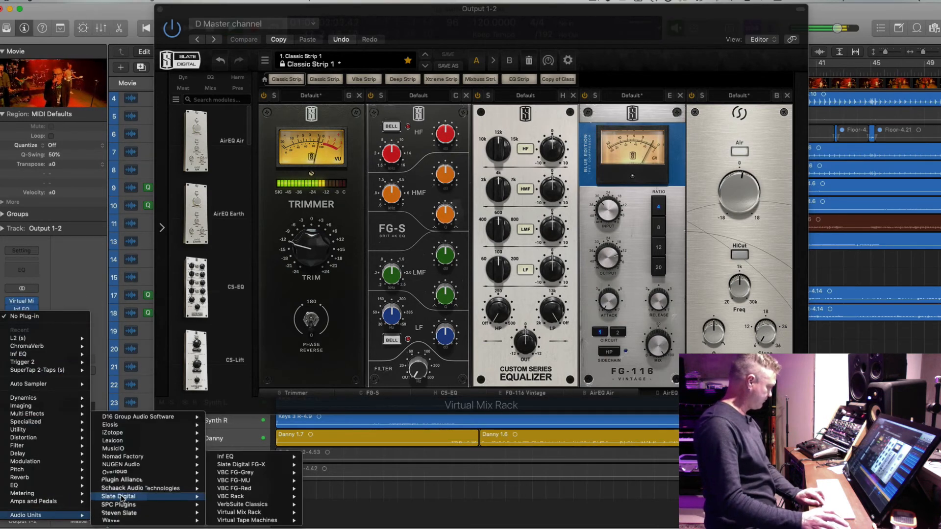
mouse_move(240, 512)
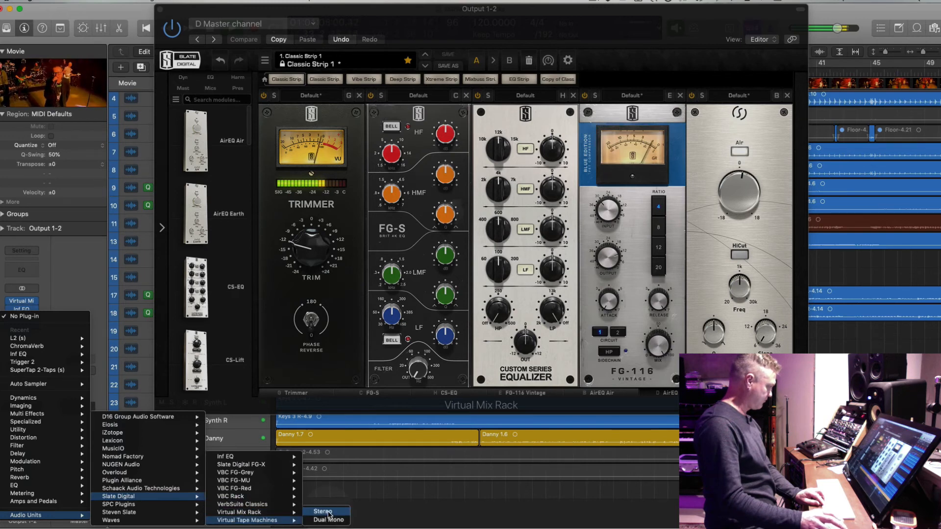
click(324, 512)
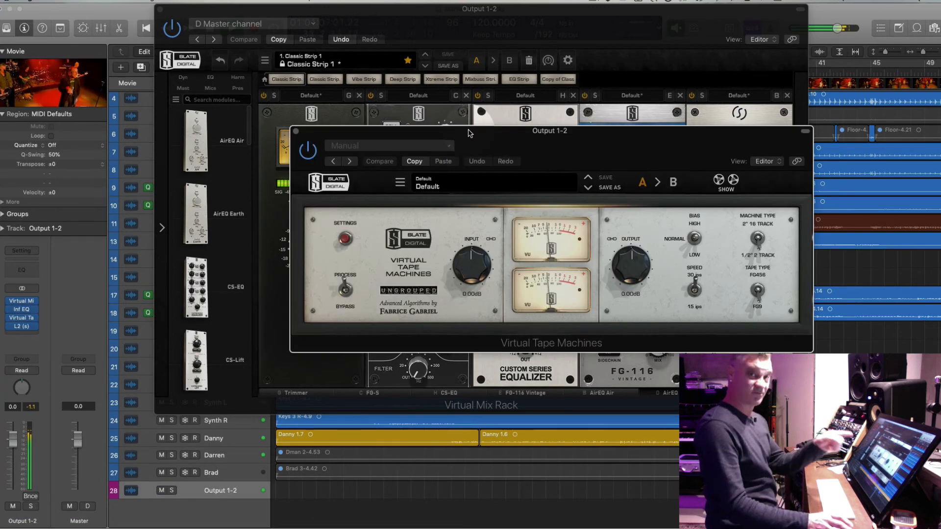
drag(506, 135, 442, 74)
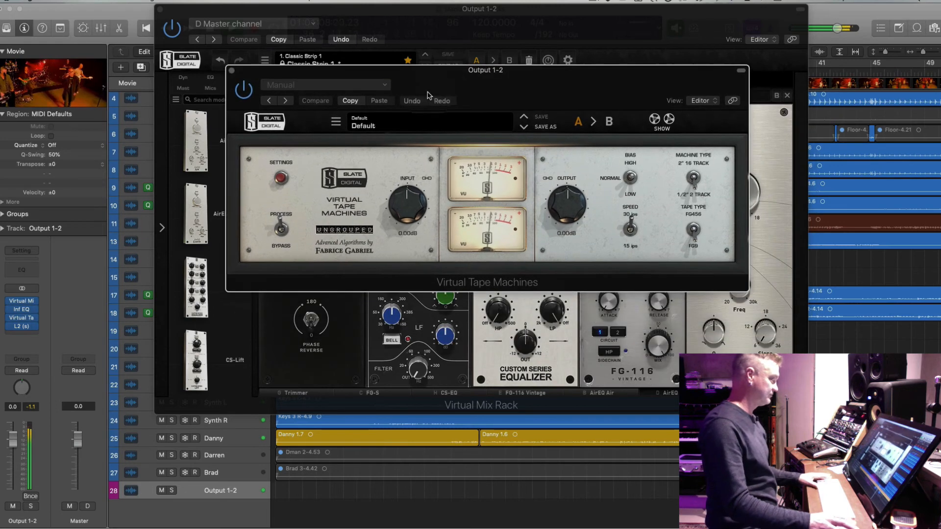
Set the tape machine's speed to 15 ips and compare the processed sound with the bypassed sound, leaving it processing.
drag(630, 176, 631, 198)
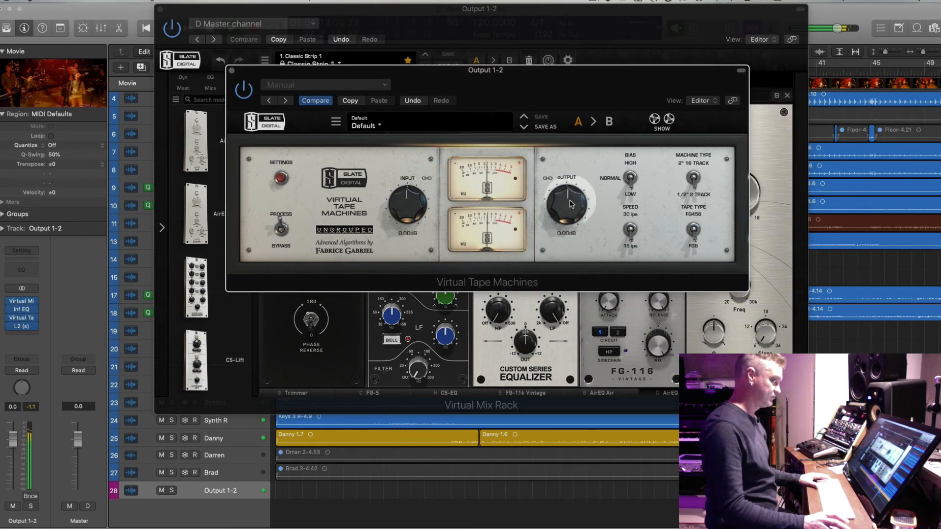
click(280, 245)
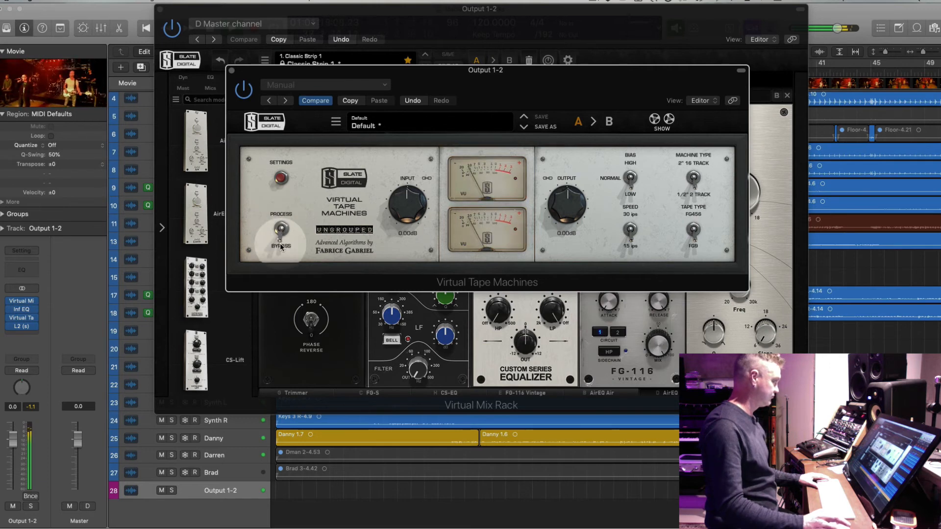
click(281, 245)
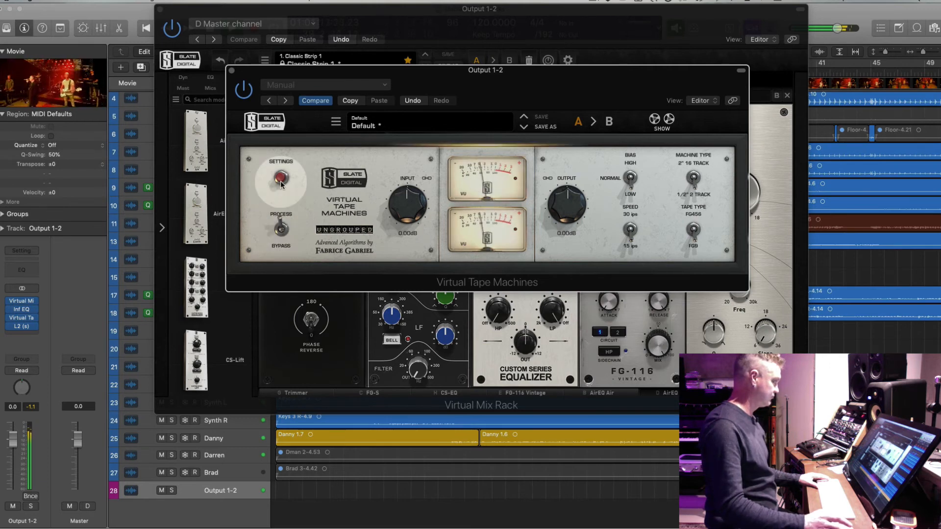
click(282, 242)
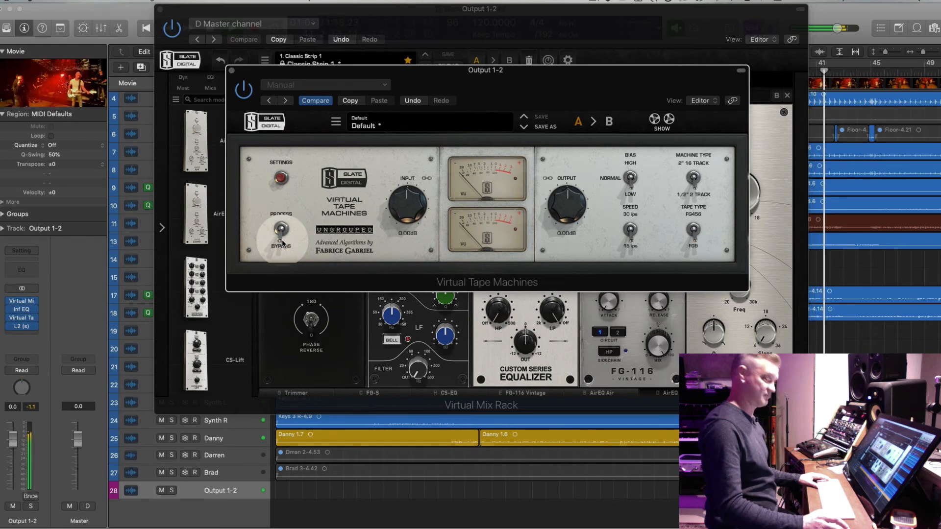
click(282, 241)
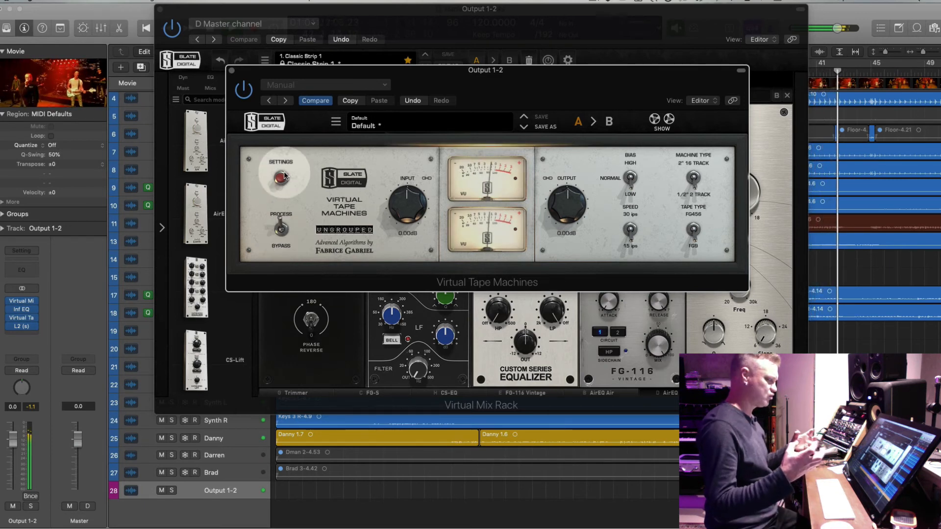
Raise the tape machine's input to +2.08 dB while comparing processed and bypassed playback, and close the plug-in window.
drag(404, 203, 404, 195)
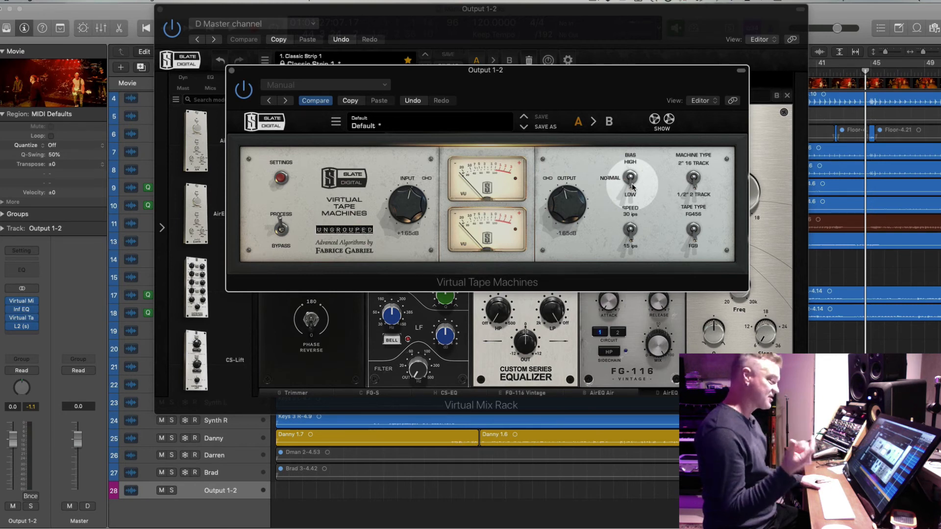
click(281, 225)
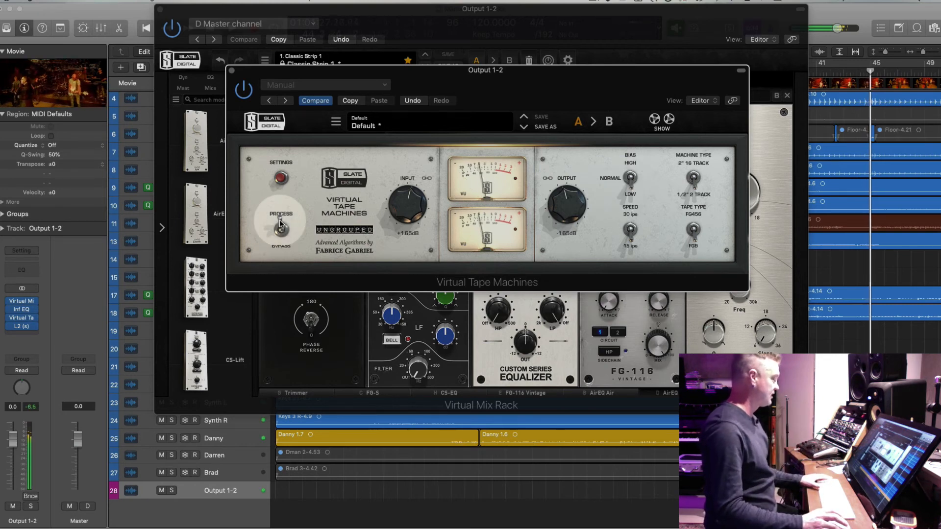
click(281, 224)
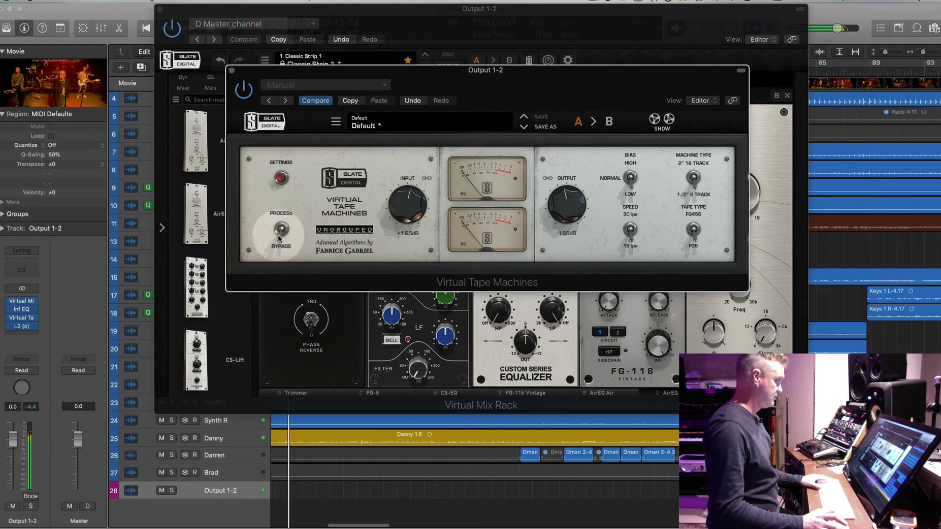
click(280, 240)
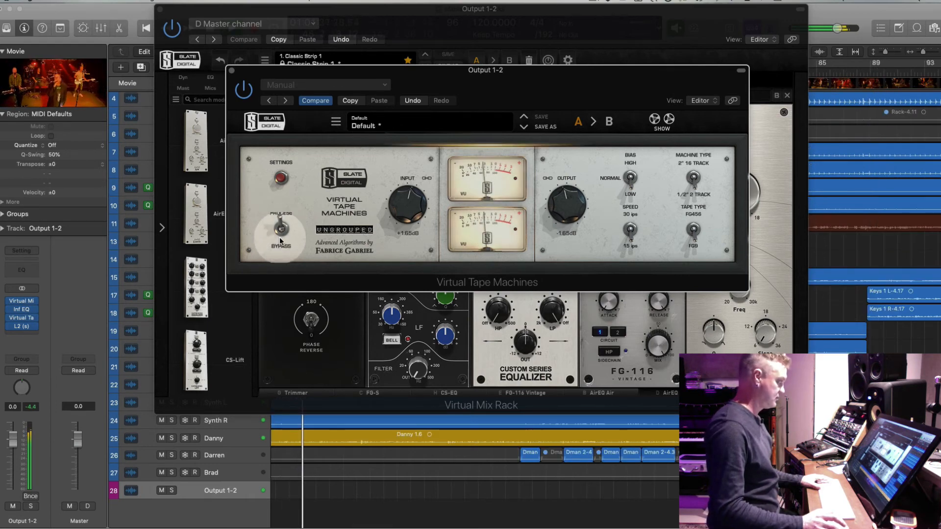
click(280, 237)
click(279, 238)
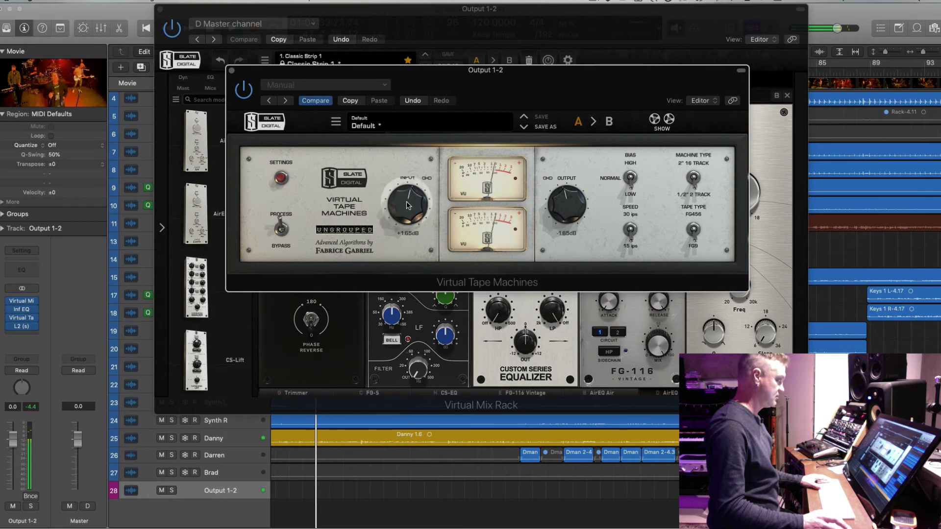
drag(406, 204, 405, 203)
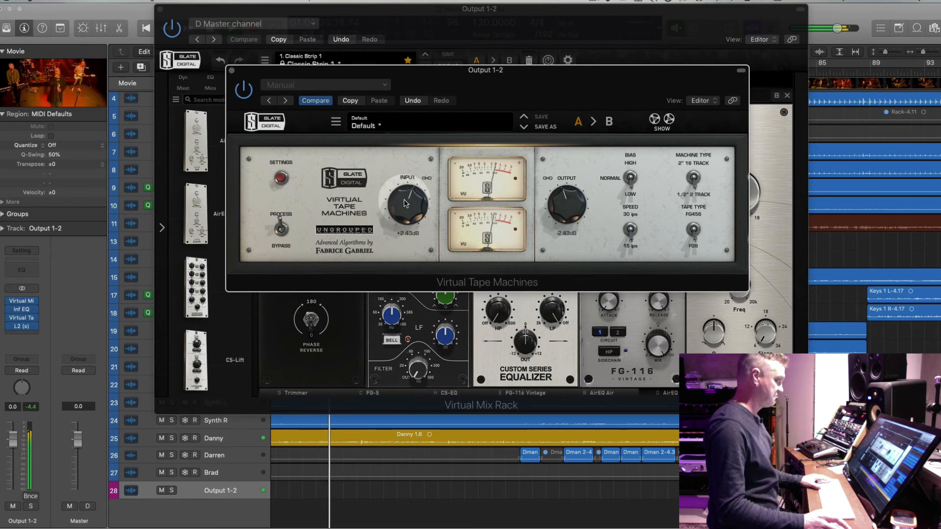
click(232, 70)
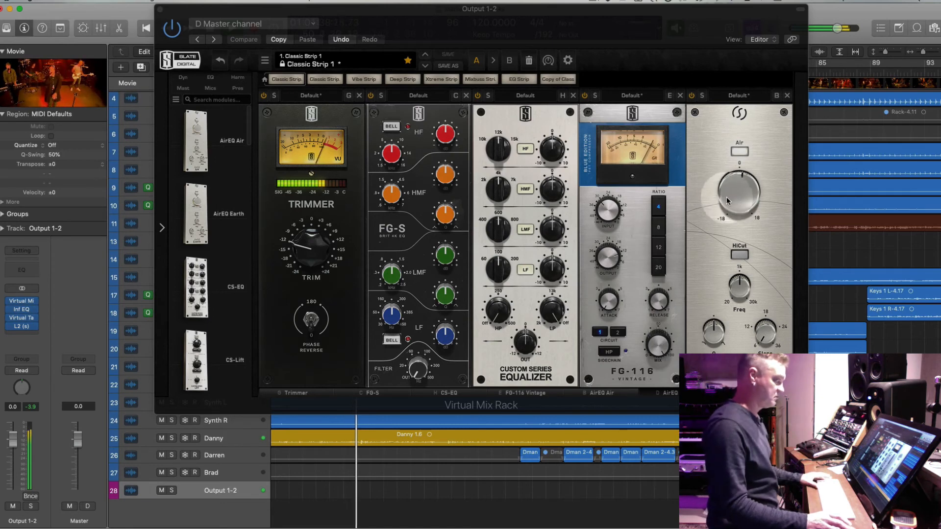
Slightly lower the AirEQ Earth gain and set the last Trimmer module's trim to -5.18 dB.
click(755, 393)
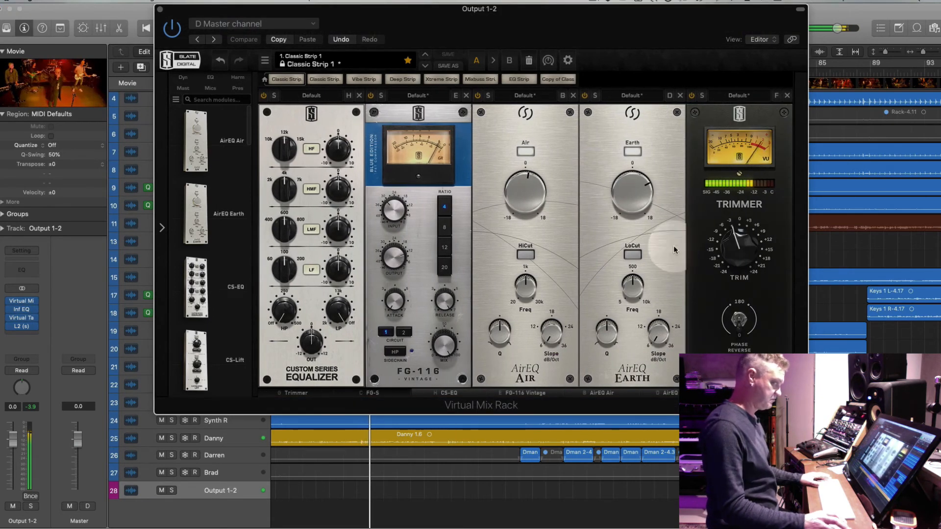
drag(633, 197, 631, 201)
drag(737, 234, 739, 249)
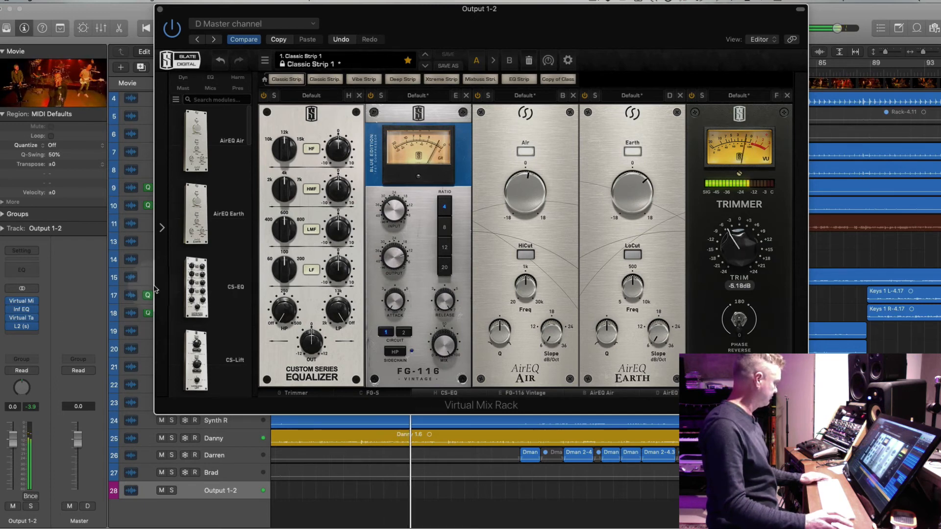
Check the L2, Virtual Tape Machines and Virtual Mix Rack plug-ins on the output channel and close their windows.
click(23, 325)
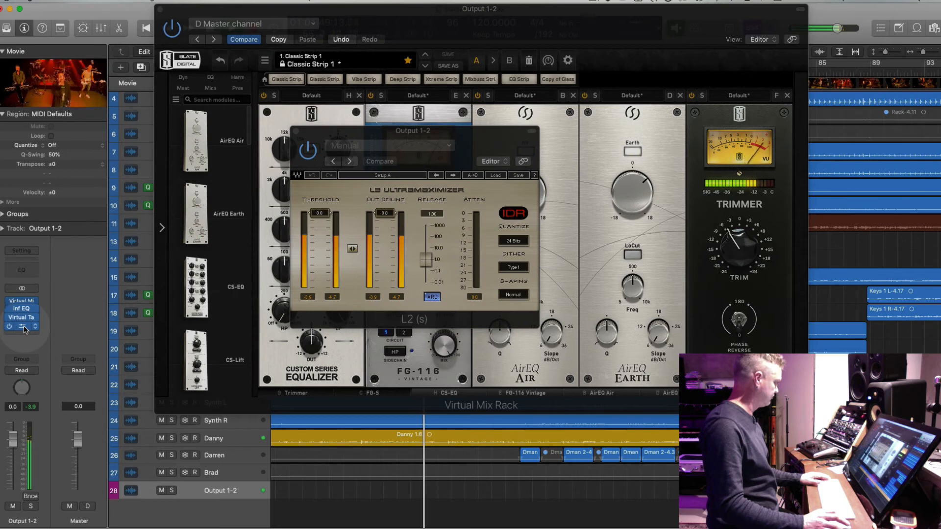
click(23, 320)
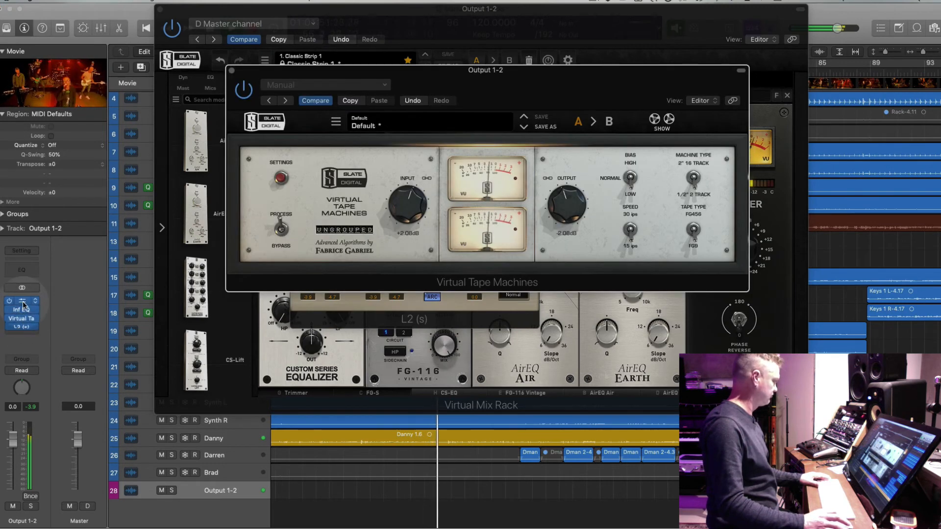
click(23, 303)
click(23, 303)
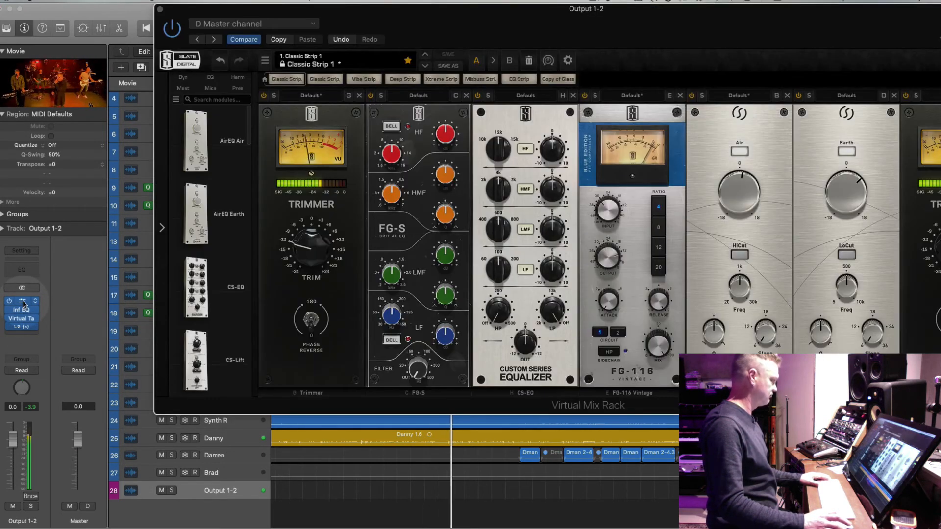
click(23, 303)
click(22, 318)
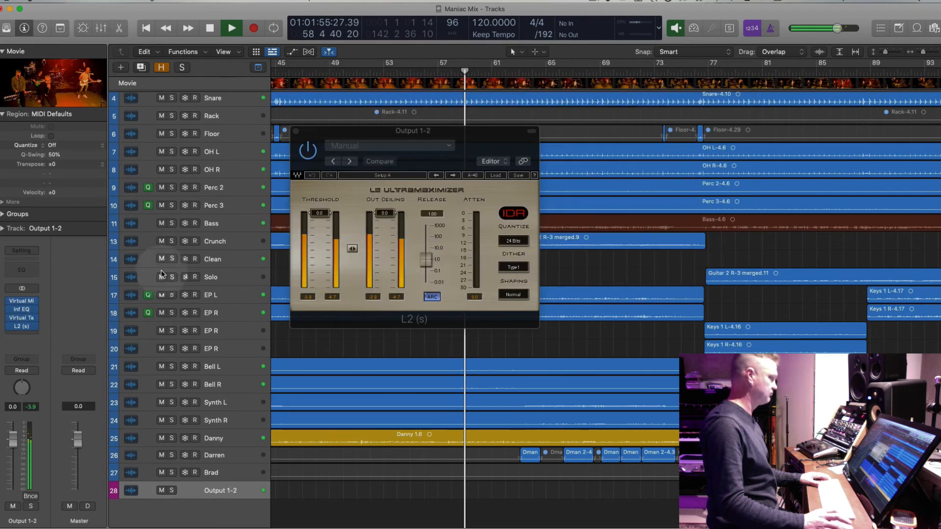
click(297, 134)
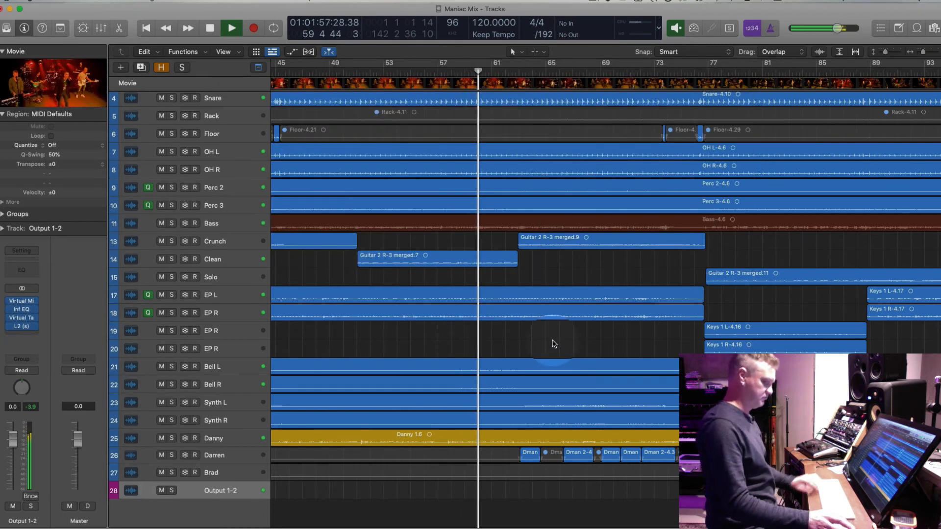
Set the volume fader of the second Snare track (track 4) to -2.0 dB.
scroll(517, 361, down, 5)
key(super+Up)
key(super+Up)
key(super+Up)
key(super+Up)
key(super+Up)
key(super+Down)
key(super+Down)
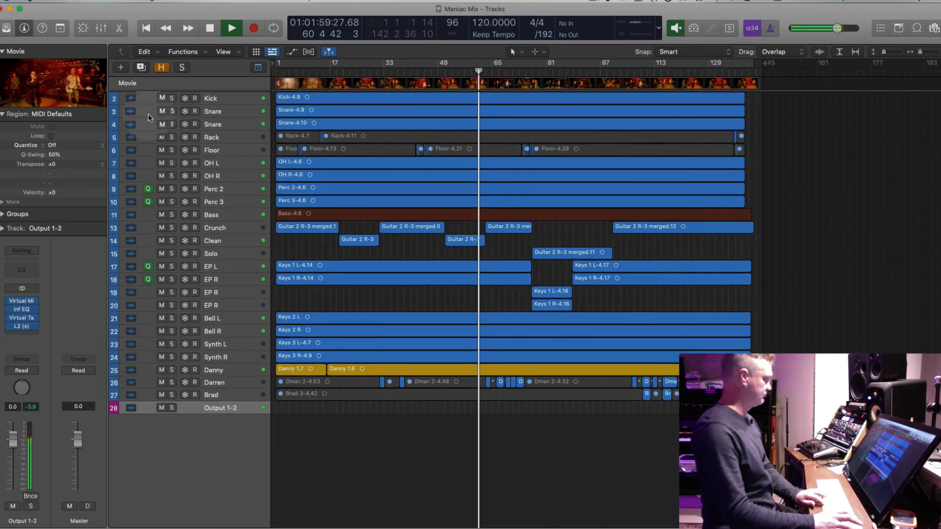
click(212, 127)
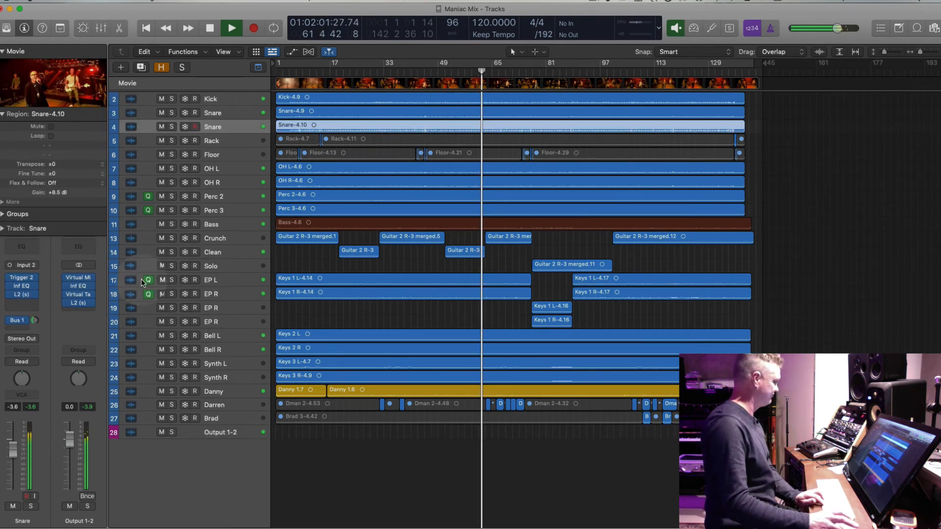
click(17, 458)
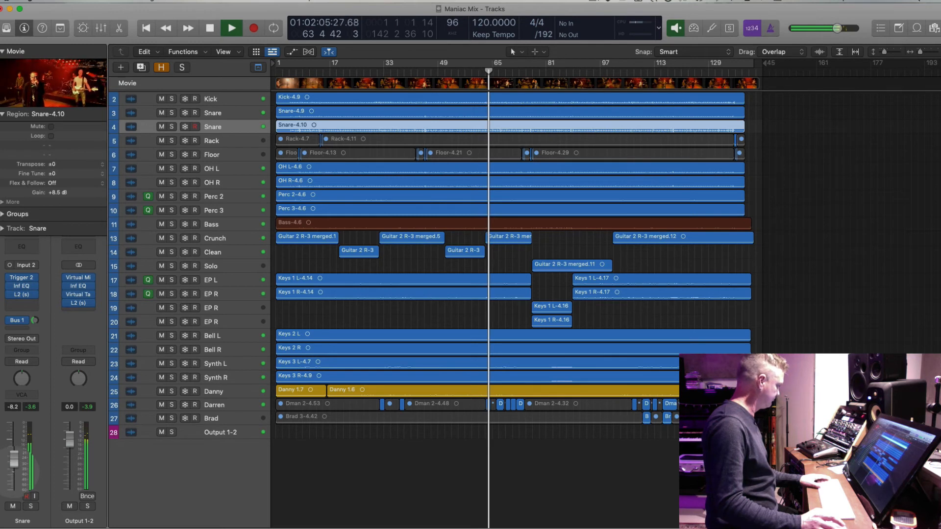
drag(17, 458, 14, 435)
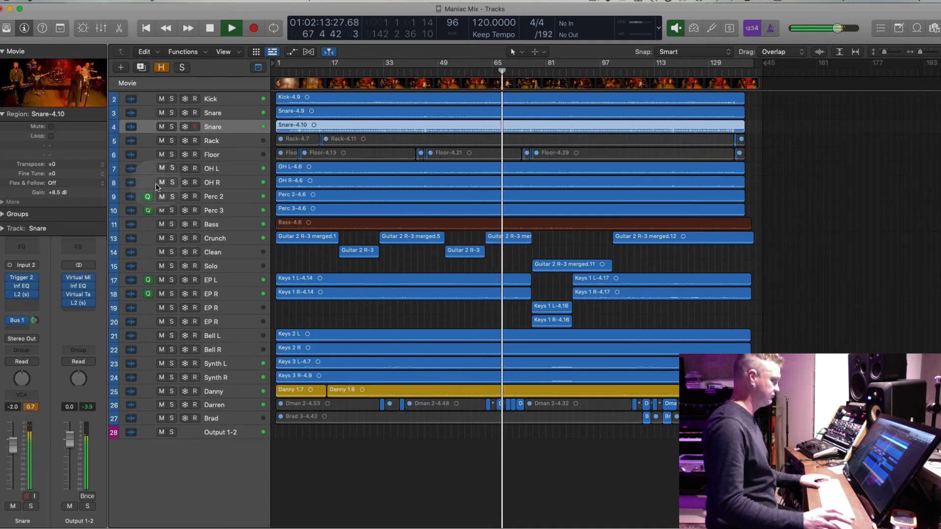
Slightly lower the volume fader of the first Snare track (track 3) and reselect the second Snare track.
key(Up)
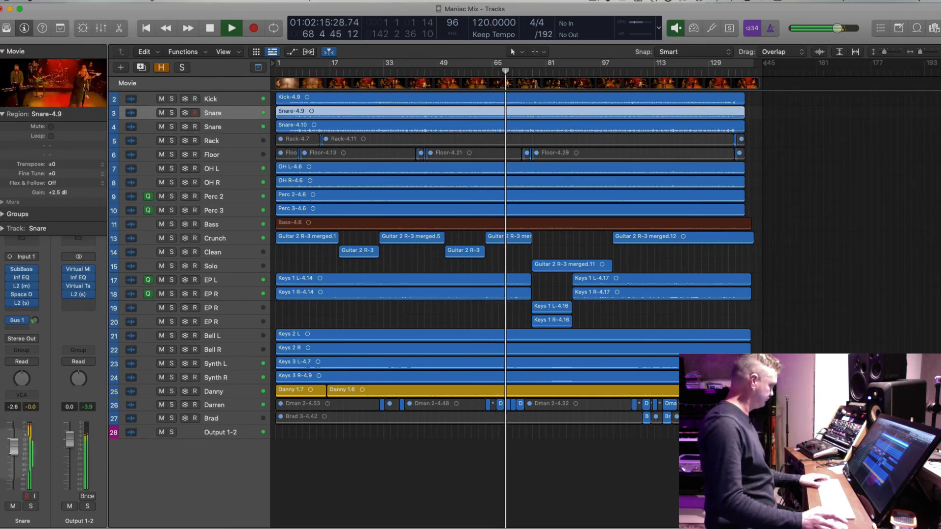
drag(14, 440, 13, 442)
click(237, 128)
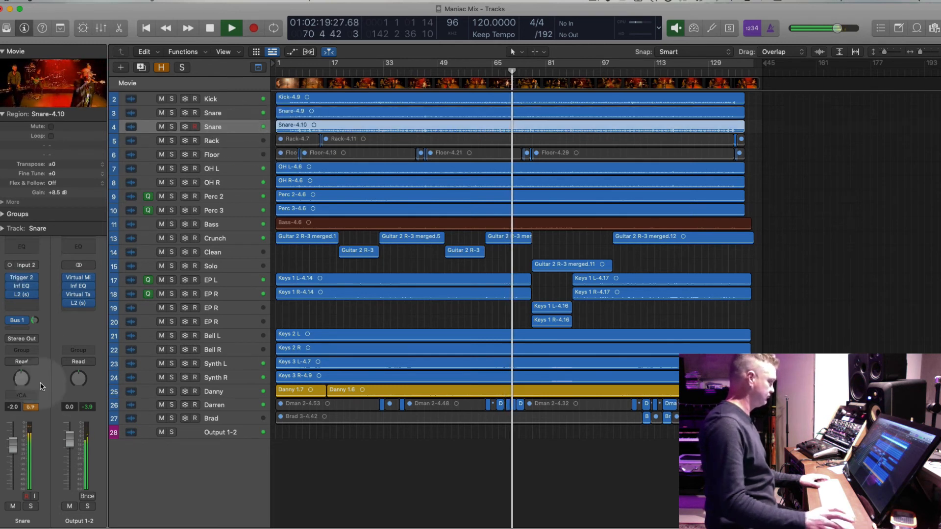
Set the second Snare track's volume fader to -3.8 dB and select the EP R track in row 19.
drag(14, 450, 14, 450)
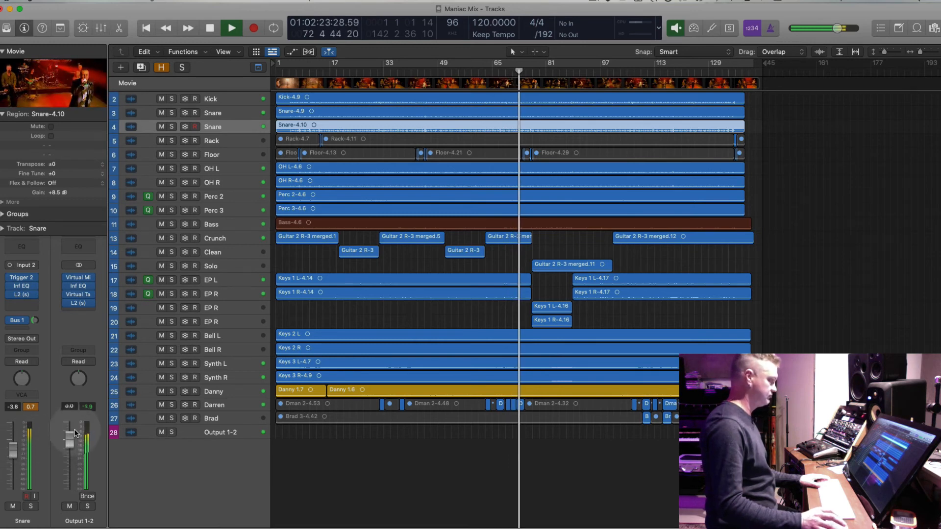
click(226, 309)
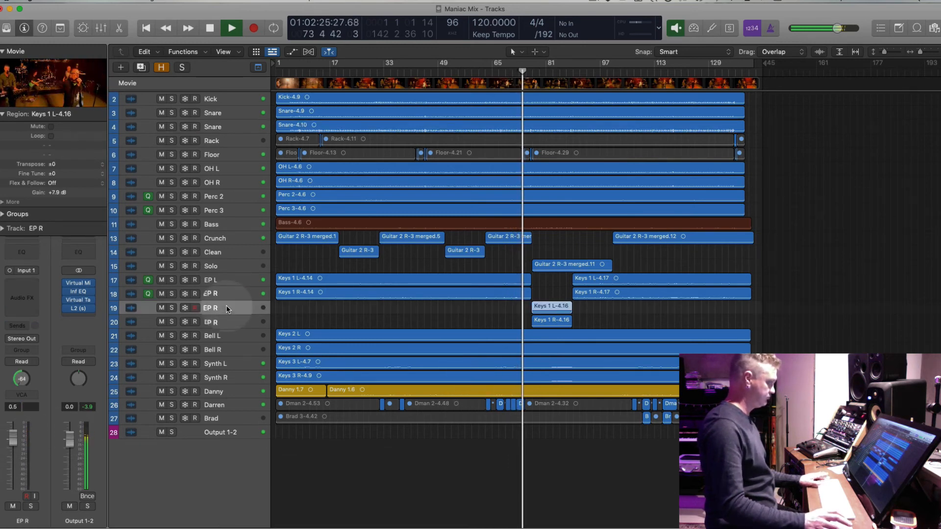
Enlarge the track rows and examine the region parameters of the guitar regions on the Crunch, Clean and Solo tracks.
key(super+Down)
key(super+Down)
key(super+Down)
key(super+Down)
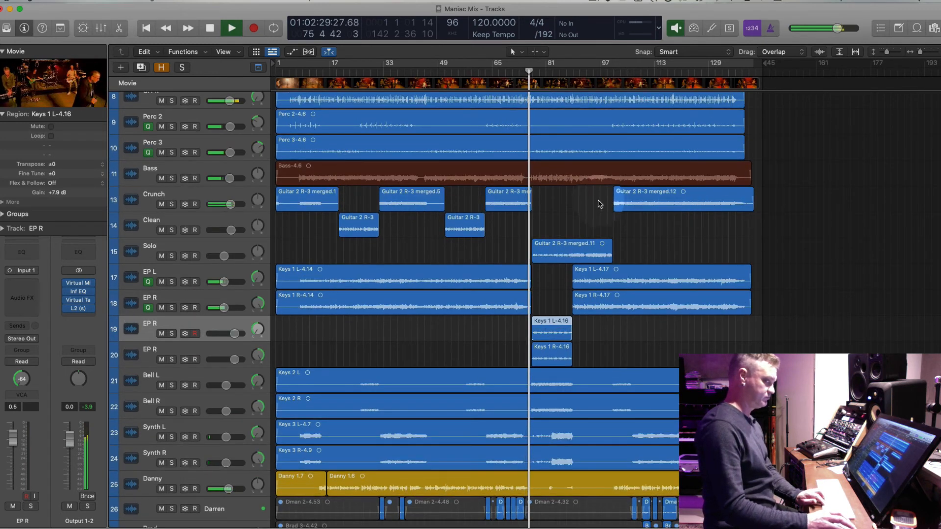
click(637, 204)
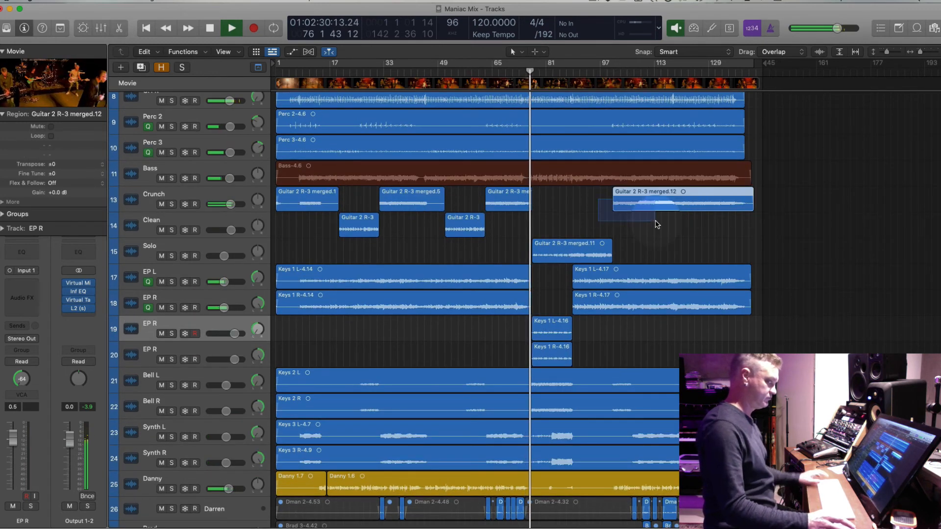
click(4, 201)
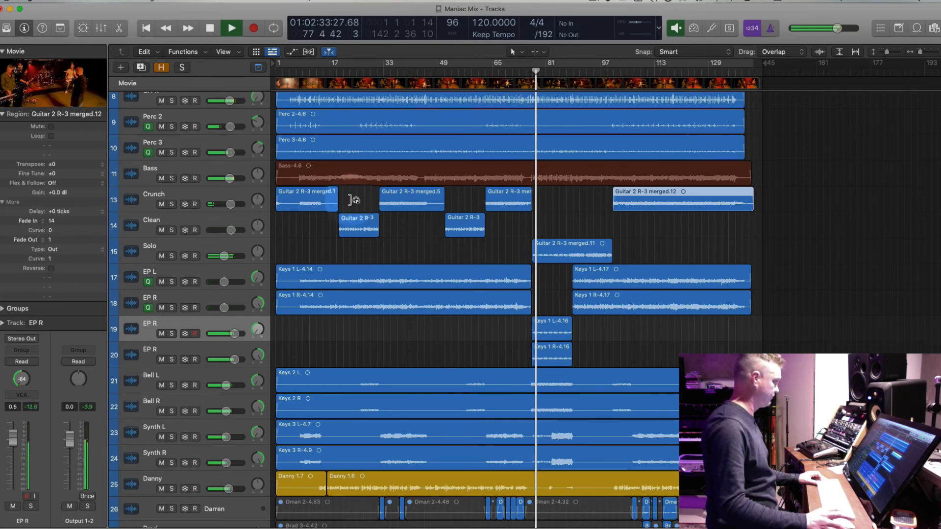
drag(553, 198, 299, 250)
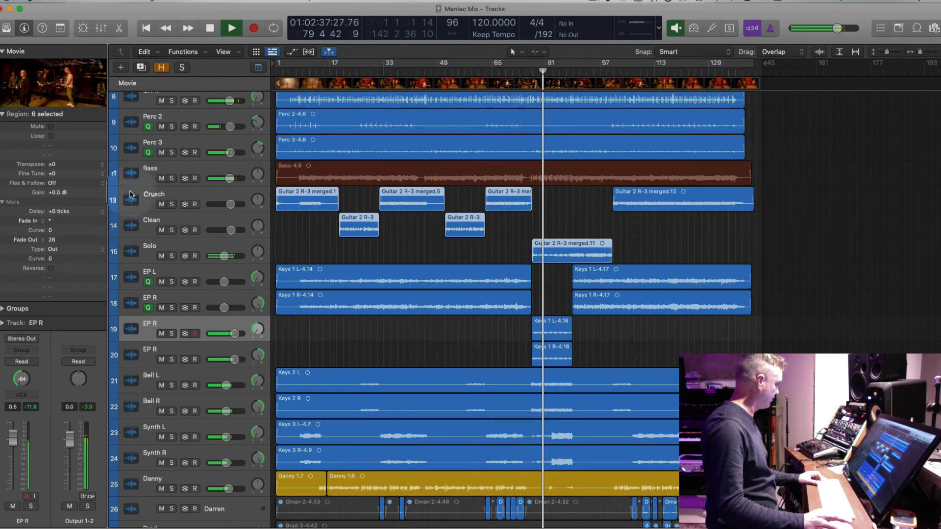
click(515, 247)
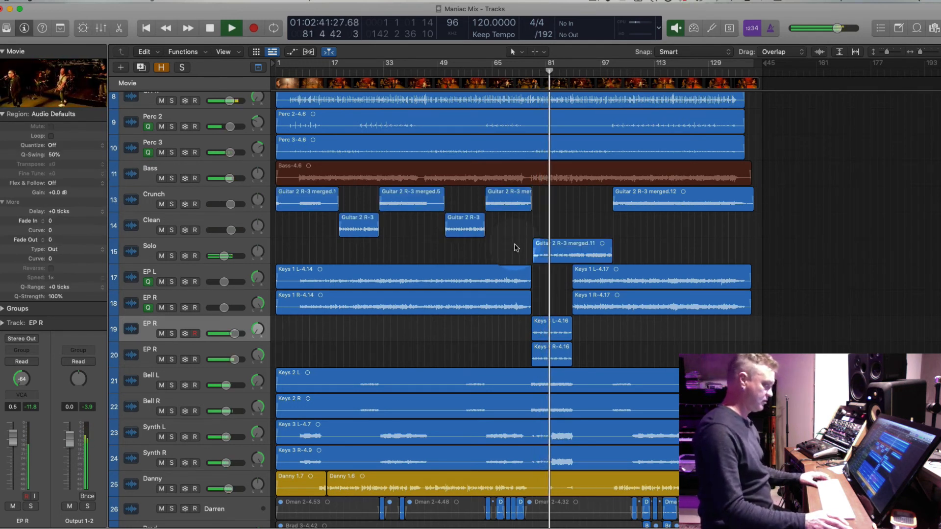
click(10, 201)
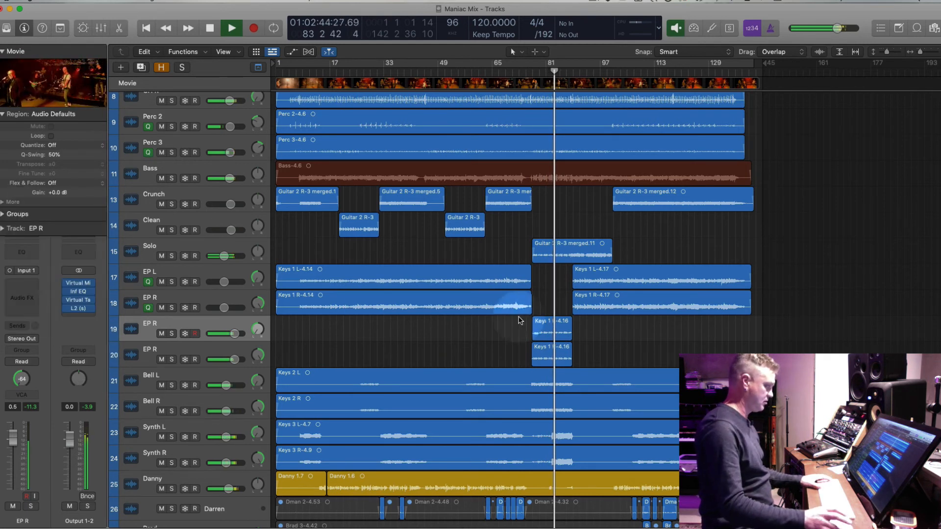
Select the keyboard tracks EP L through Synth R, show the mixer and select the EP R channel of track 19.
click(204, 279)
drag(206, 275, 202, 454)
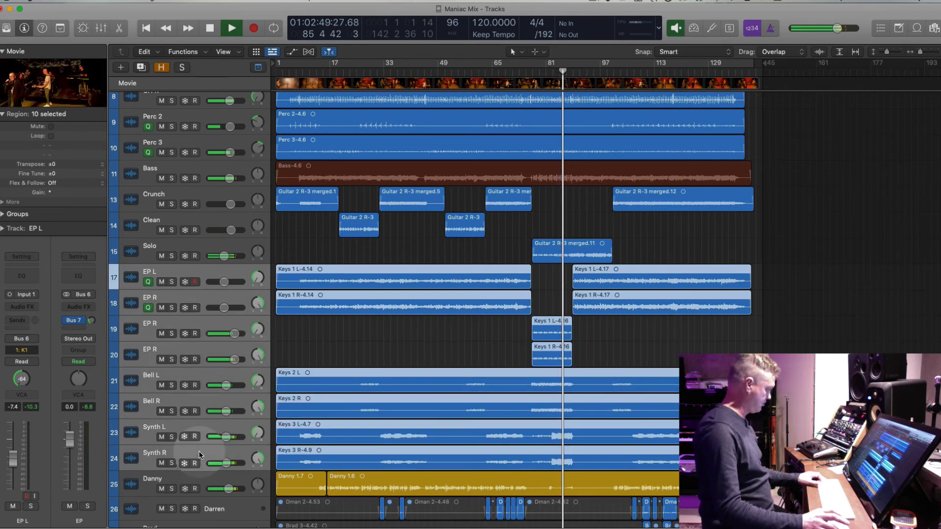
click(101, 29)
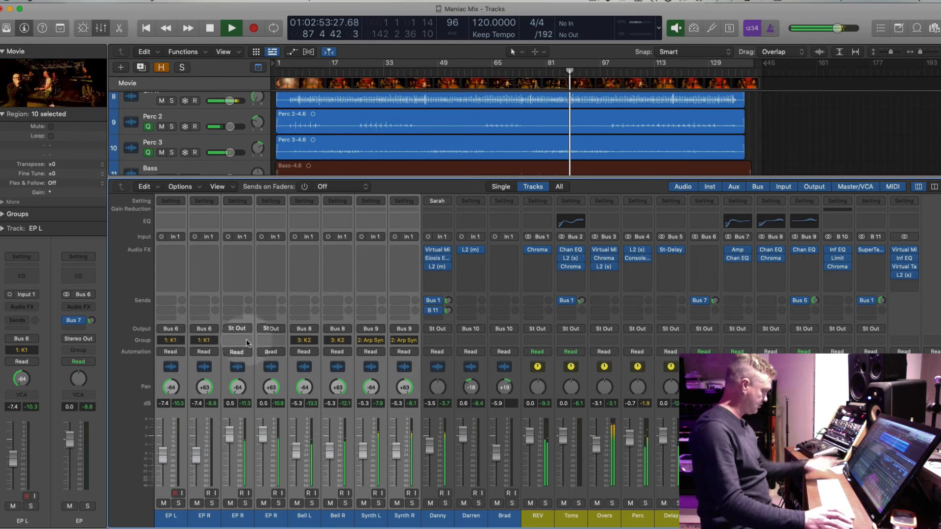
click(237, 517)
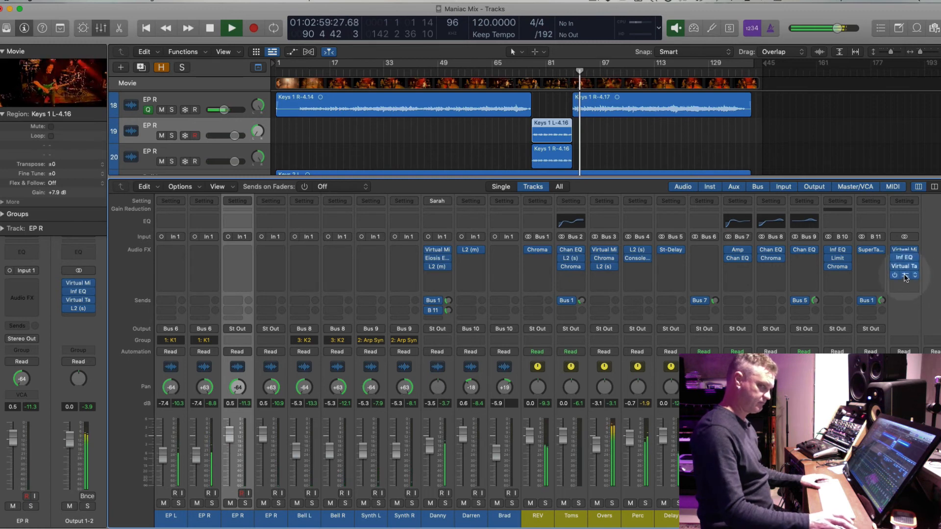
Solo both Snare channels in the mixer to compare their sound.
scroll(255, 518, left, 10)
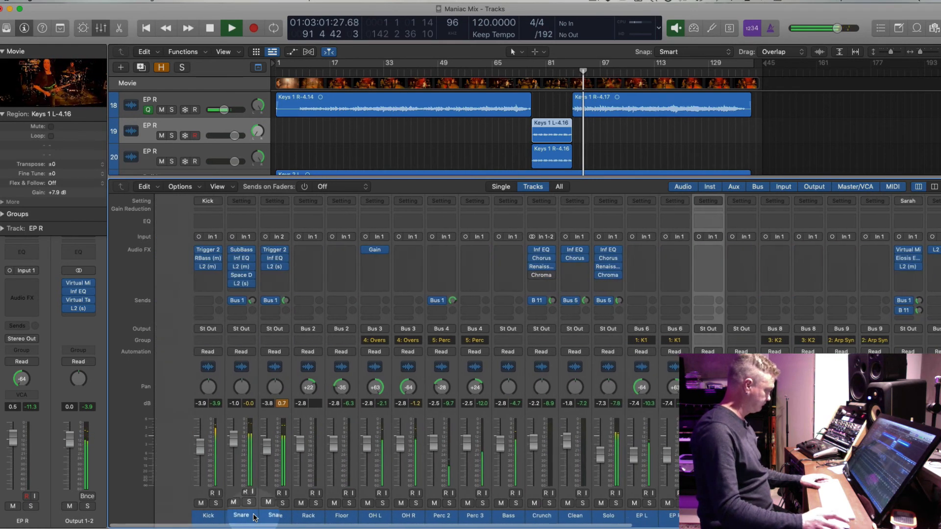
click(245, 504)
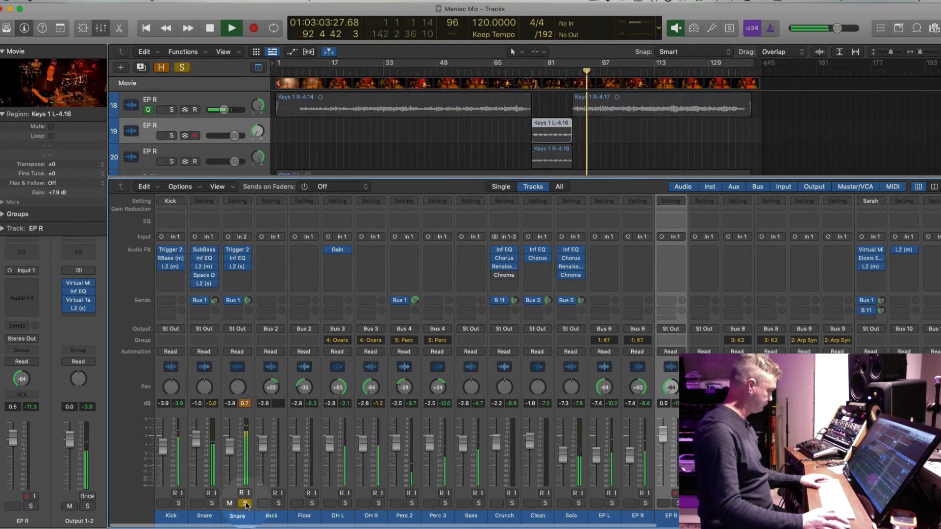
click(245, 503)
click(212, 504)
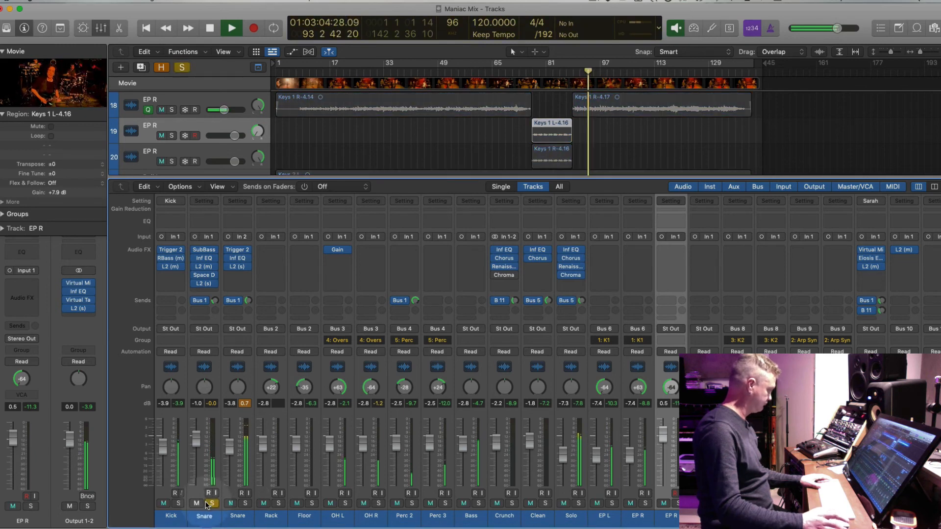
click(245, 504)
Set the first sample slot's tune to 49 in the second Snare channel's Trigger 2 and close the plug-in.
click(238, 252)
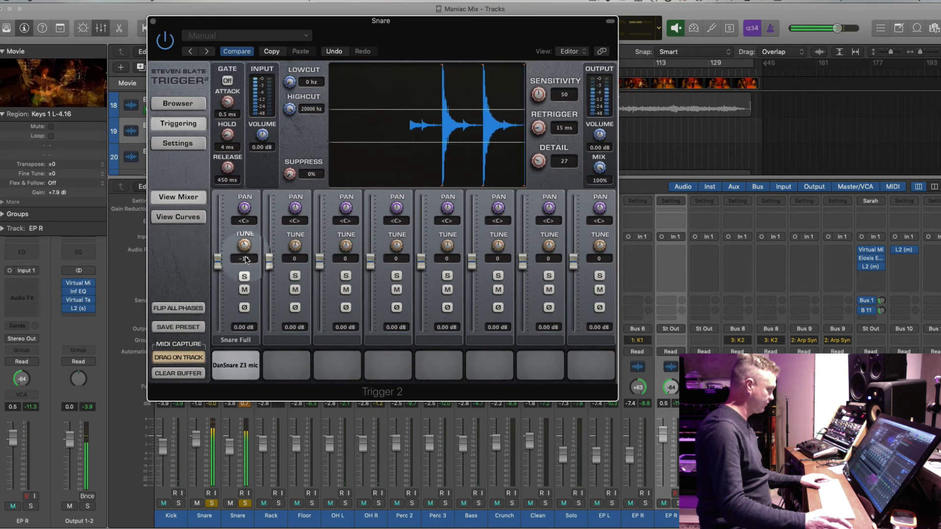
drag(245, 256, 249, 220)
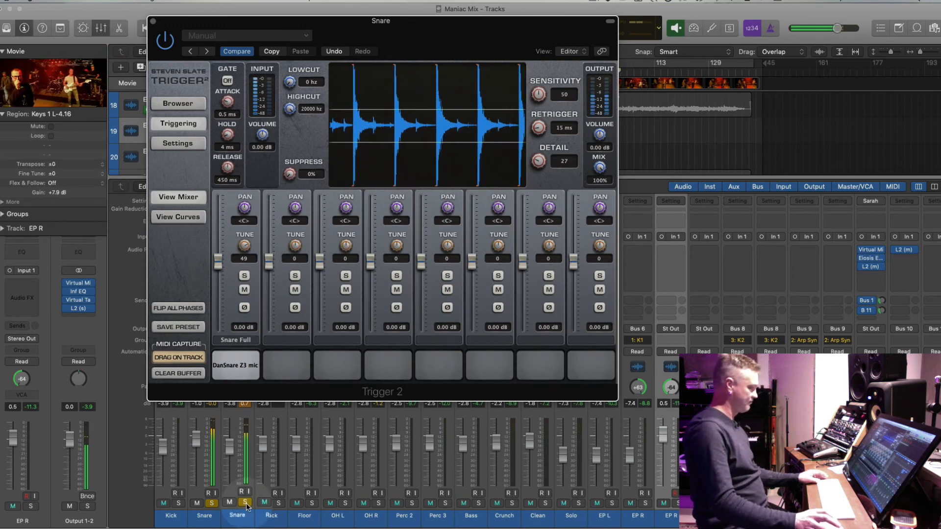
click(153, 21)
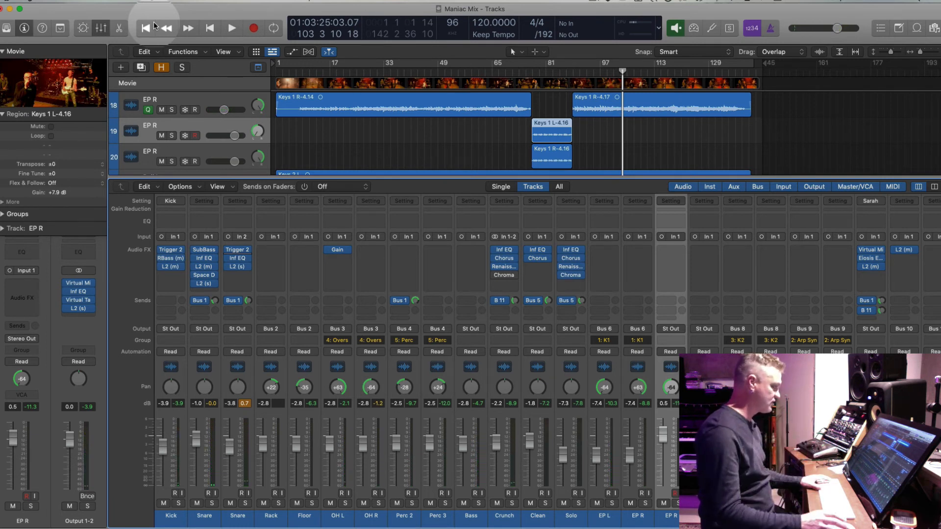
Resume playback and set the second Snare fader to -3.9 dB and the Kick fader to -1.6 dB.
key(space)
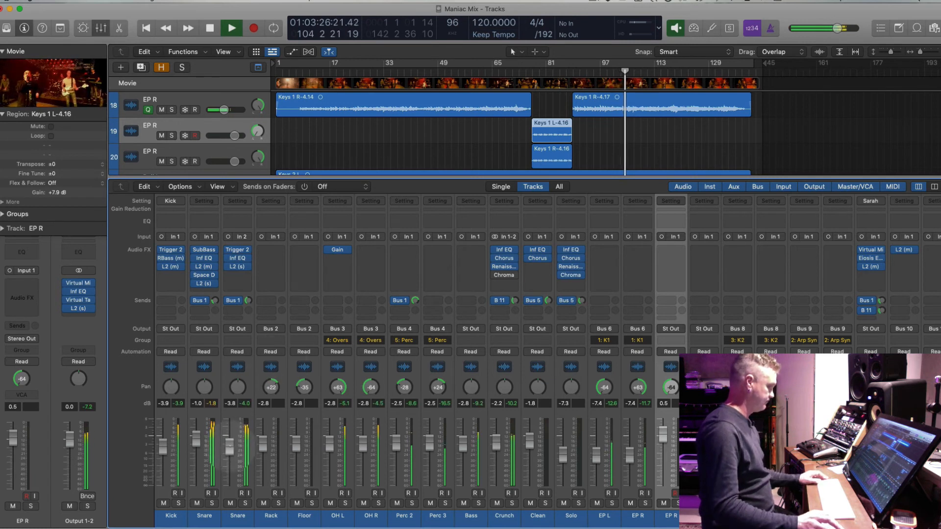
drag(230, 446, 230, 447)
mouse_move(163, 447)
mouse_down()
mouse_move(164, 429)
mouse_move(162, 437)
mouse_up()
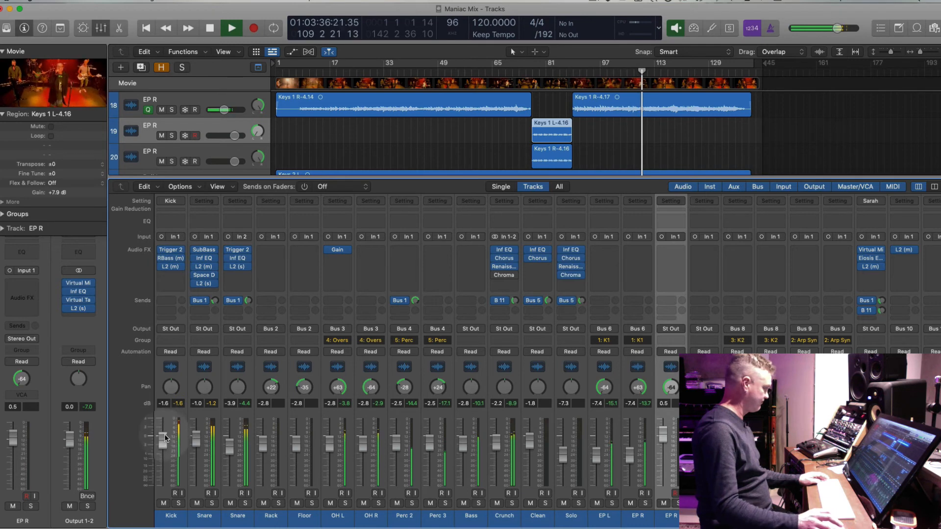
Check the Virtual Mix Rack settings on the output channel and close its window.
scroll(392, 441, right, 10)
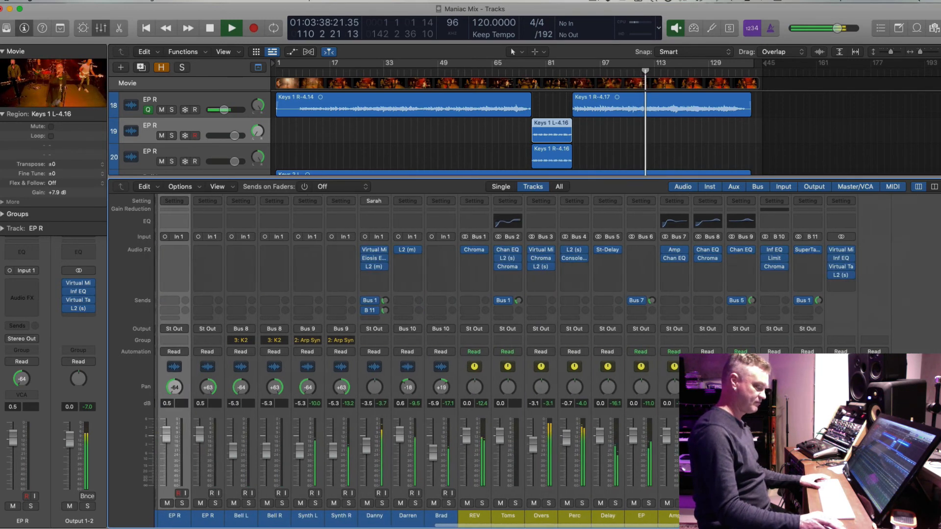
scroll(539, 343, left, 2)
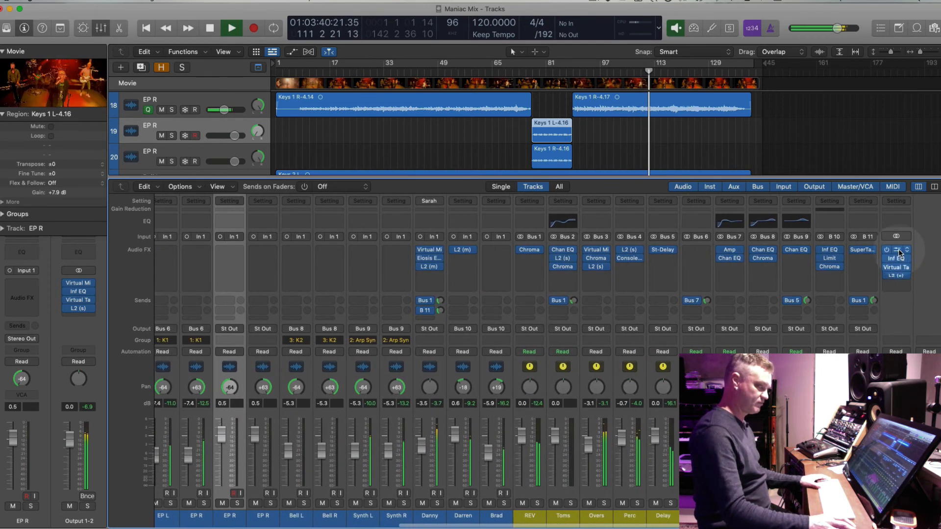
click(899, 252)
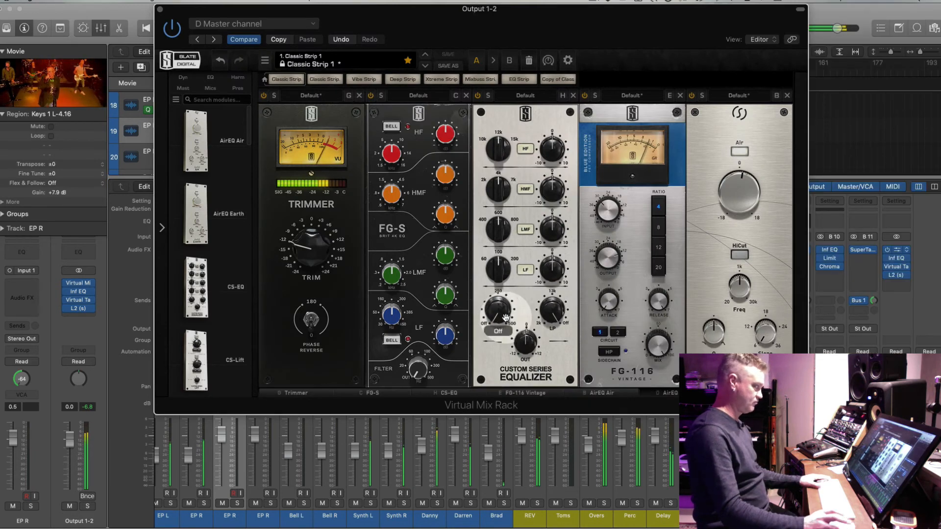
click(160, 10)
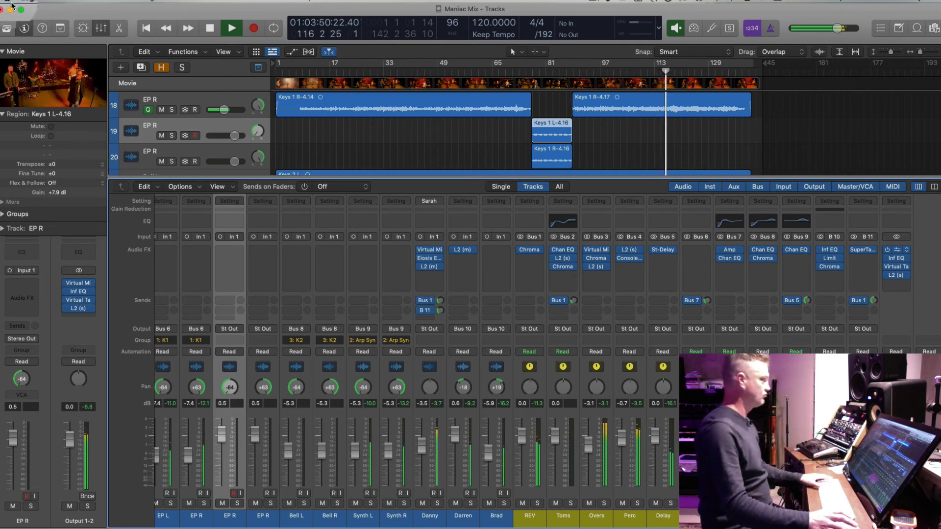
Select the Output 1-2 track, stop playback and set the REV aux fader to -2.6 dB.
scroll(502, 147, down, 5)
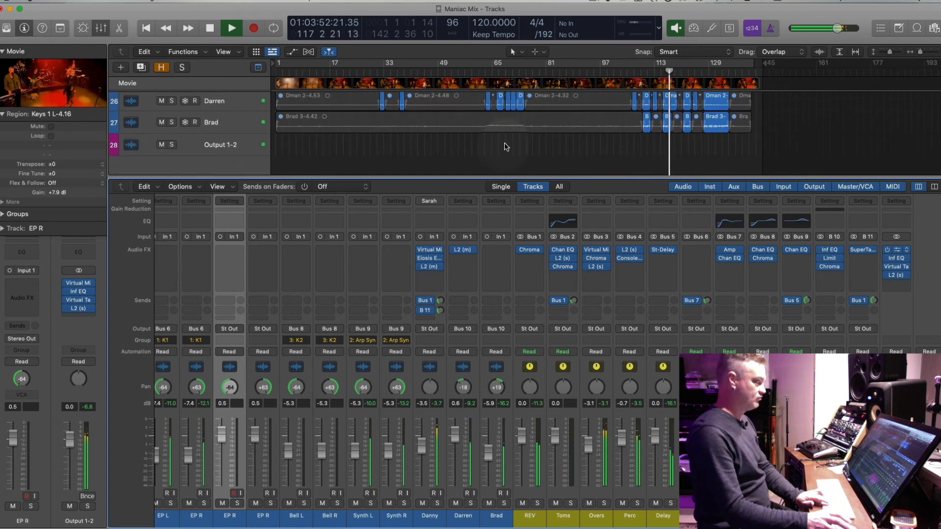
scroll(506, 147, down, 1)
click(237, 143)
key(space)
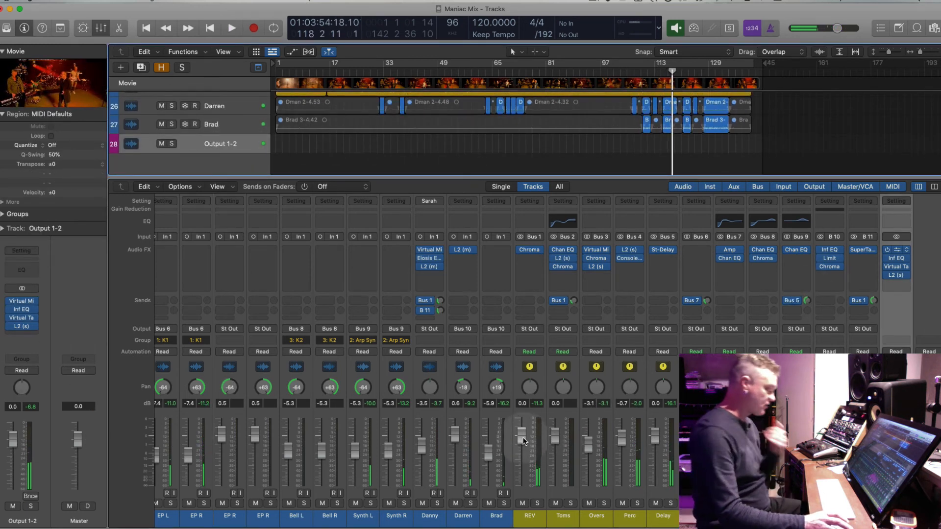
drag(522, 441, 522, 443)
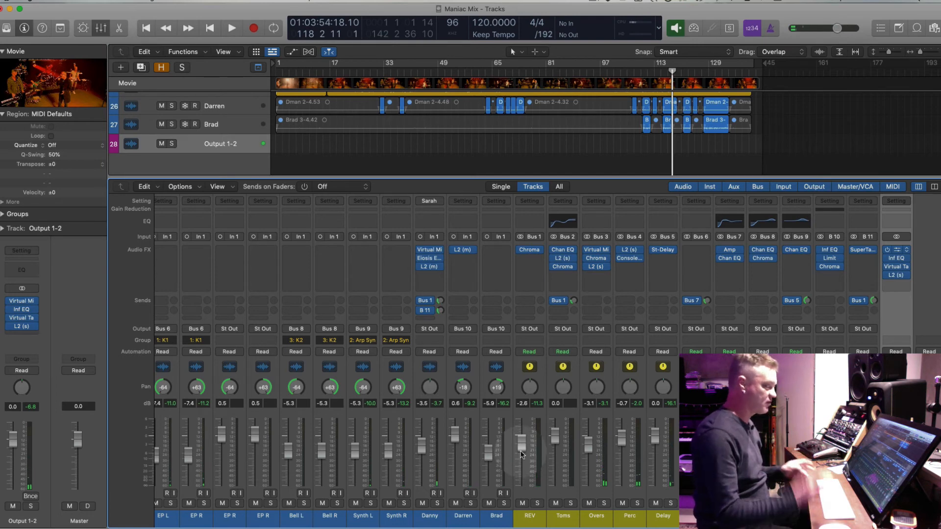
Turn on the full-song cycle range and bypass the audio effects across all mixer channels from Kick to the output.
click(513, 66)
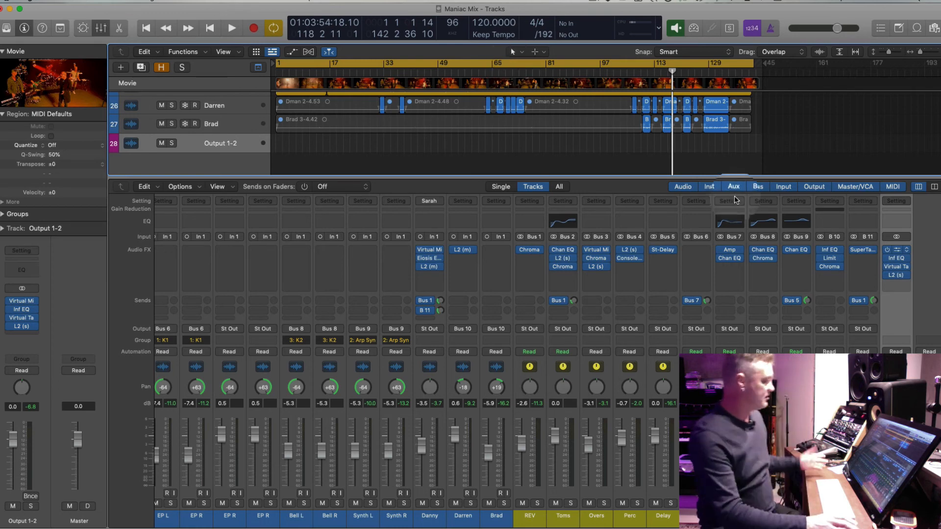
scroll(505, 507, left, 10)
scroll(499, 509, left, 3)
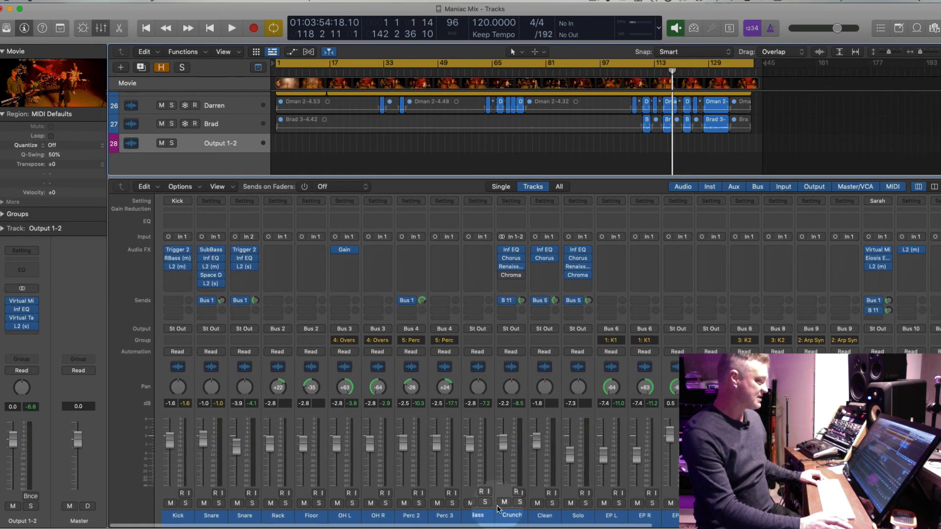
click(170, 516)
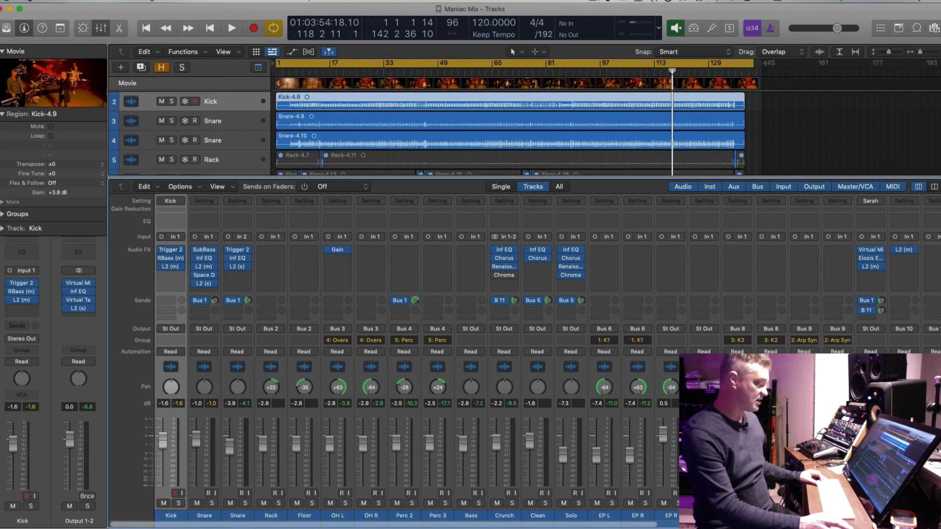
scroll(171, 516, right, 10)
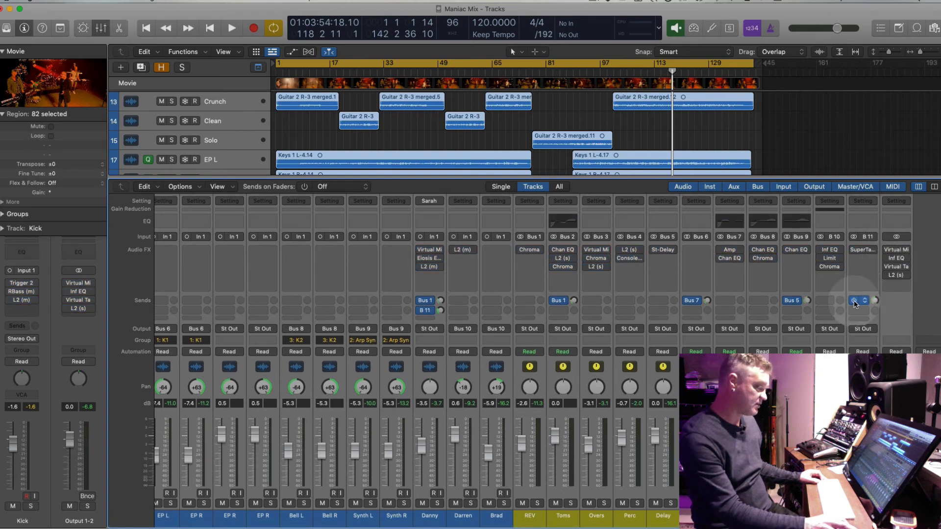
scroll(418, 315, left, 3)
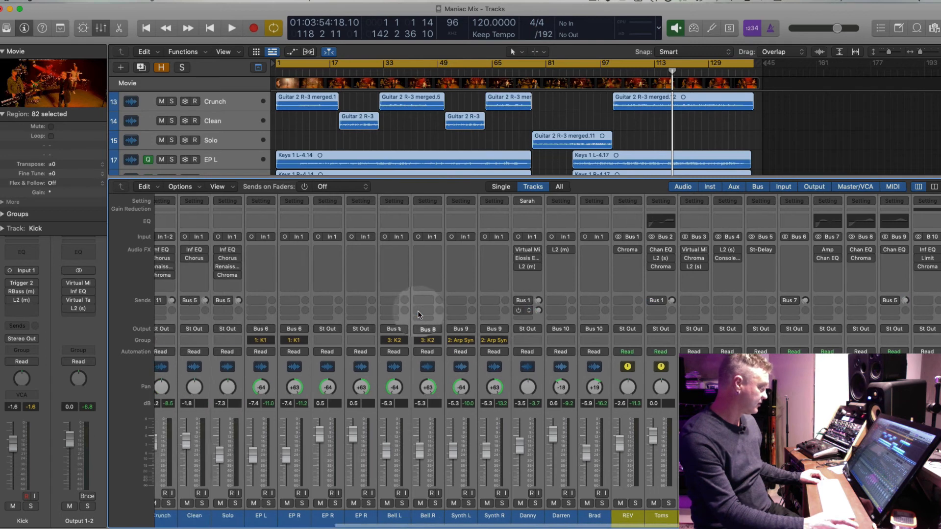
scroll(418, 315, left, 10)
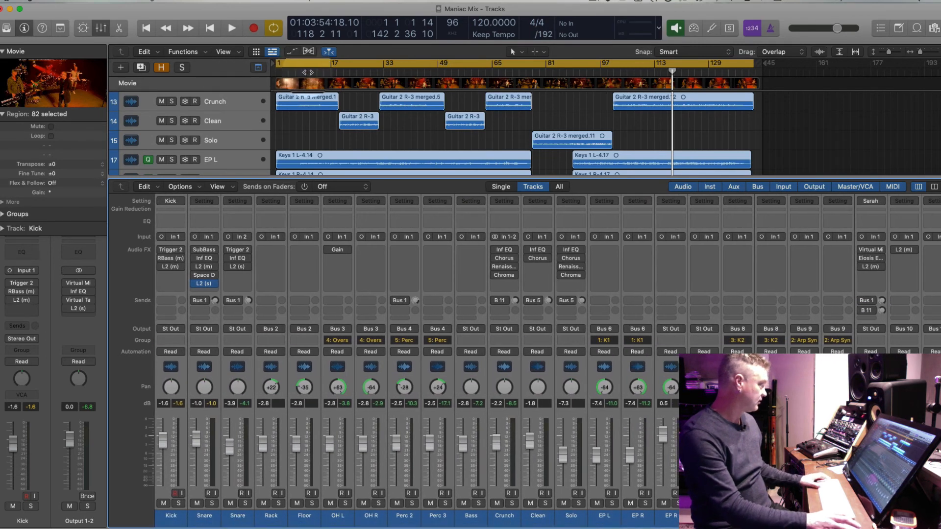
Play the song from around bar 10 and bypass the remaining L2 (s) on the first Snare channel.
double_click(308, 72)
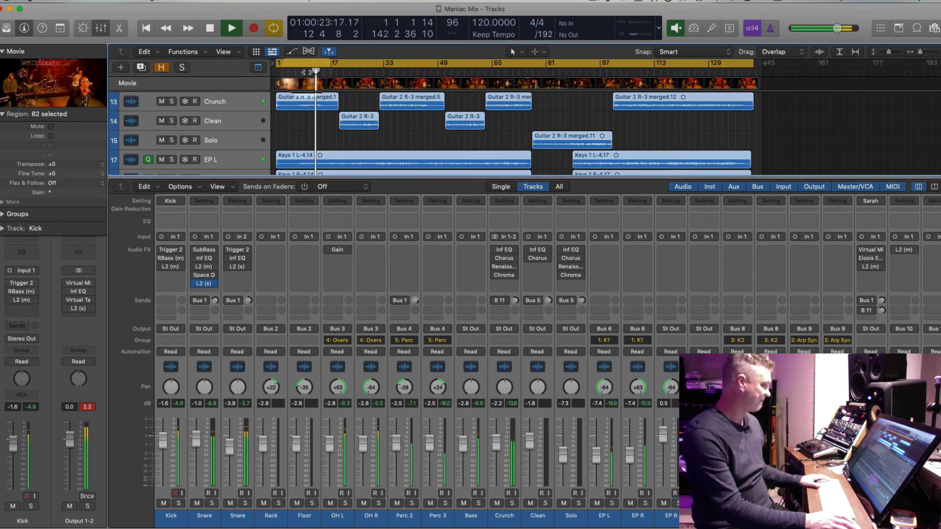
click(195, 284)
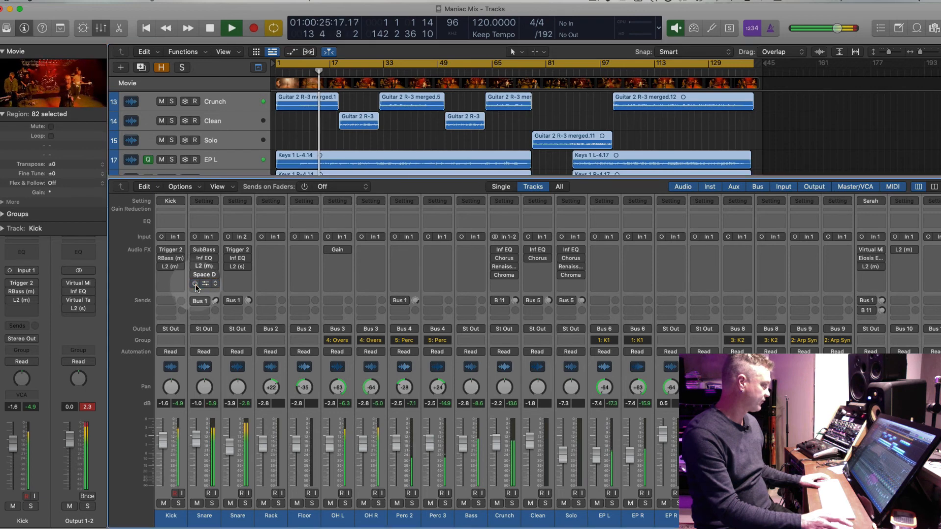
Re-enable the audio effects and sends across all mixer channels from Kick to the output during playback, and stop the song.
click(162, 251)
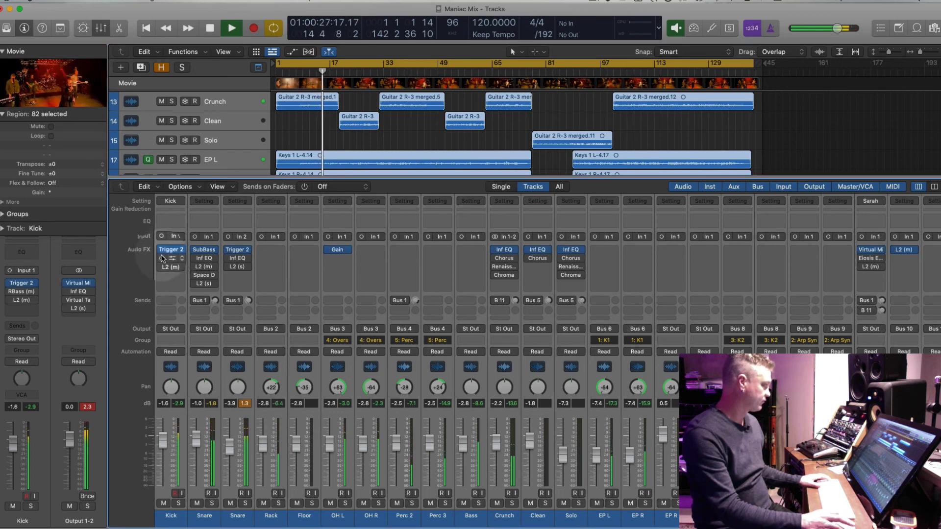
click(161, 259)
click(162, 267)
click(195, 276)
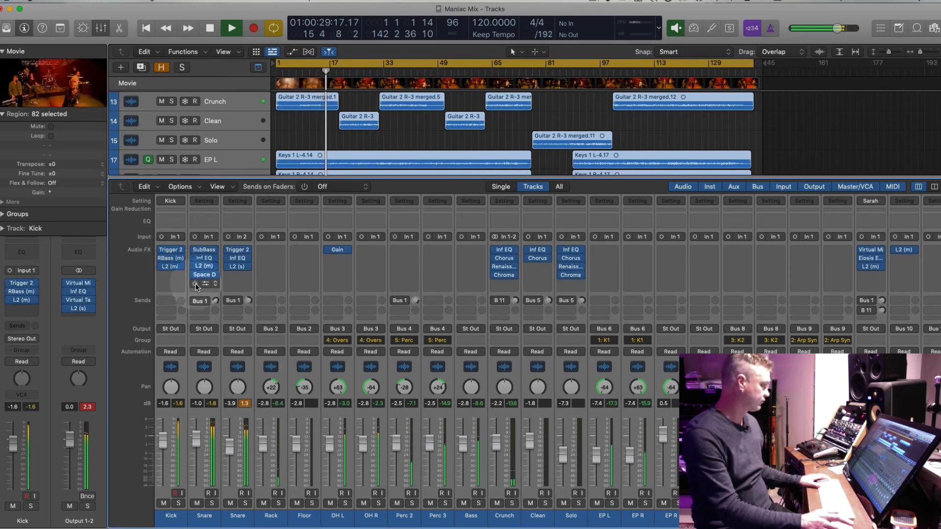
click(196, 283)
click(199, 301)
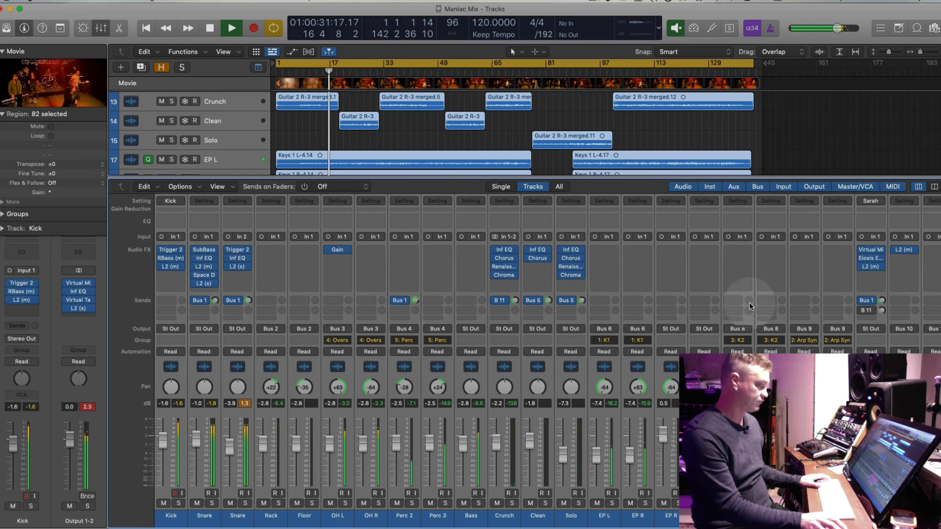
scroll(784, 313, right, 10)
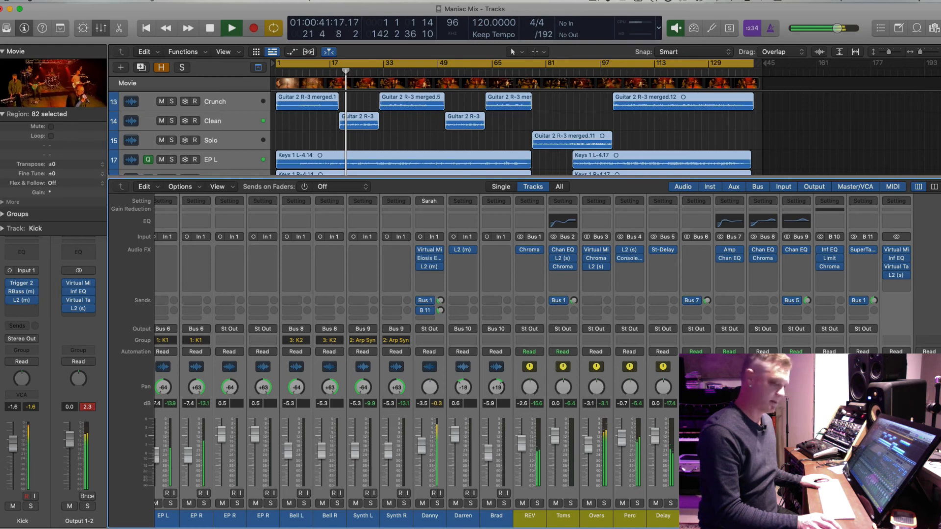
key(space)
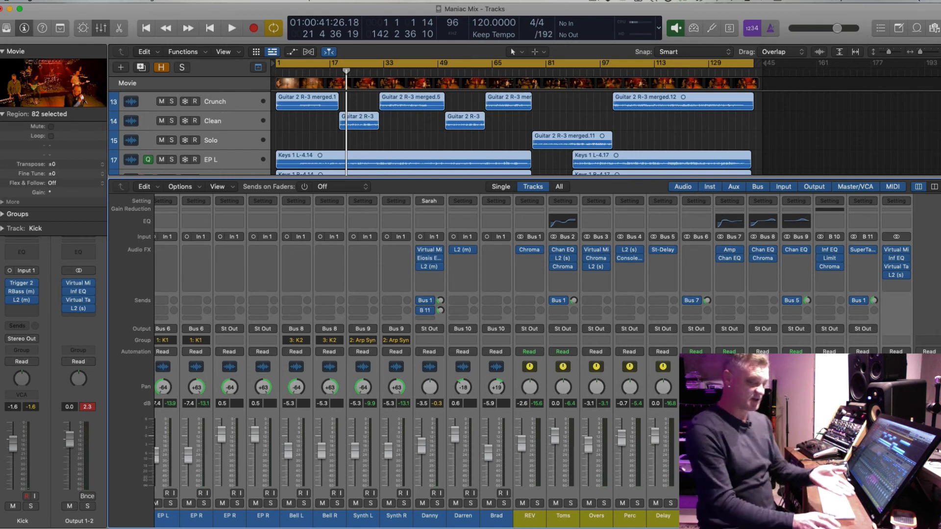
Examine the Trimmer and FG-116 modules in the Virtual Mix Rack on the output channel and close its window.
click(898, 252)
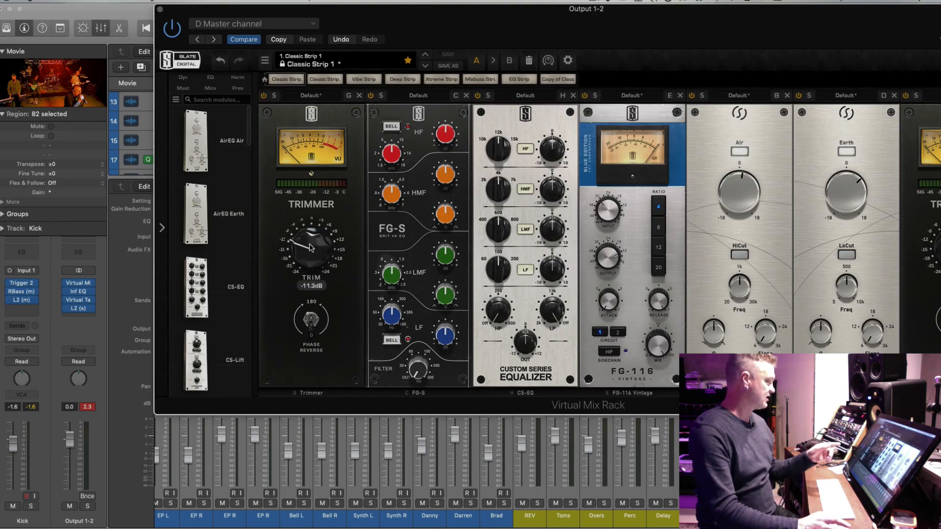
drag(310, 248, 310, 248)
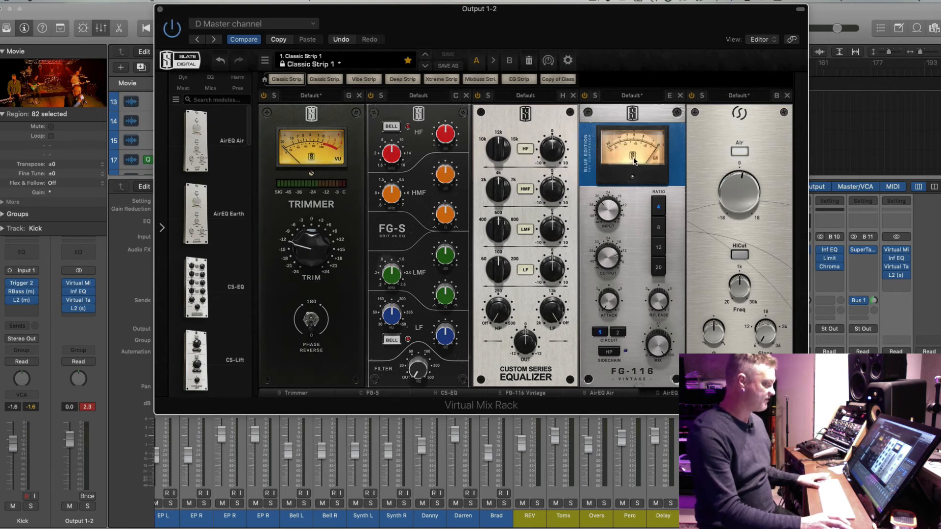
click(159, 8)
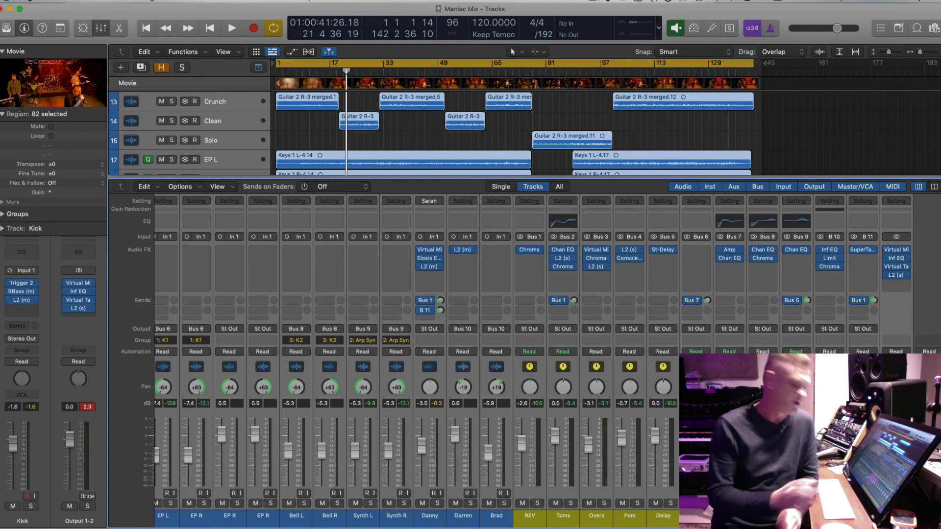
Select the REV aux channel and set its fader to -2.7 dB.
click(527, 517)
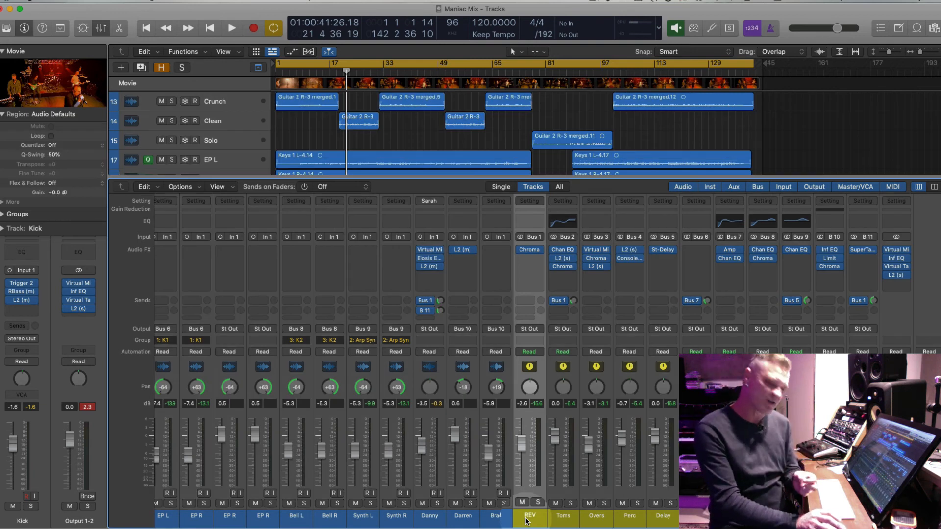
drag(522, 442, 522, 444)
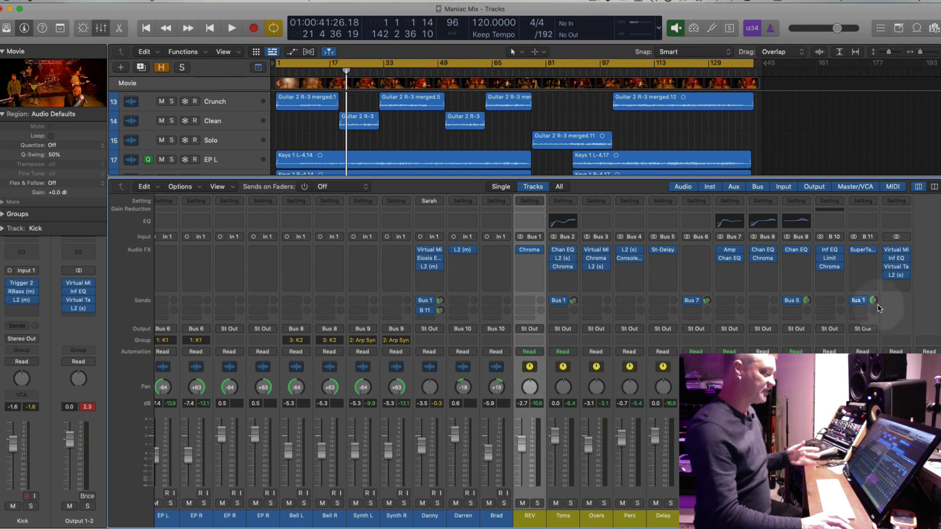
Insert a Gain plug-in last on the output channel, invert the phase of R and turn on Mono.
click(905, 288)
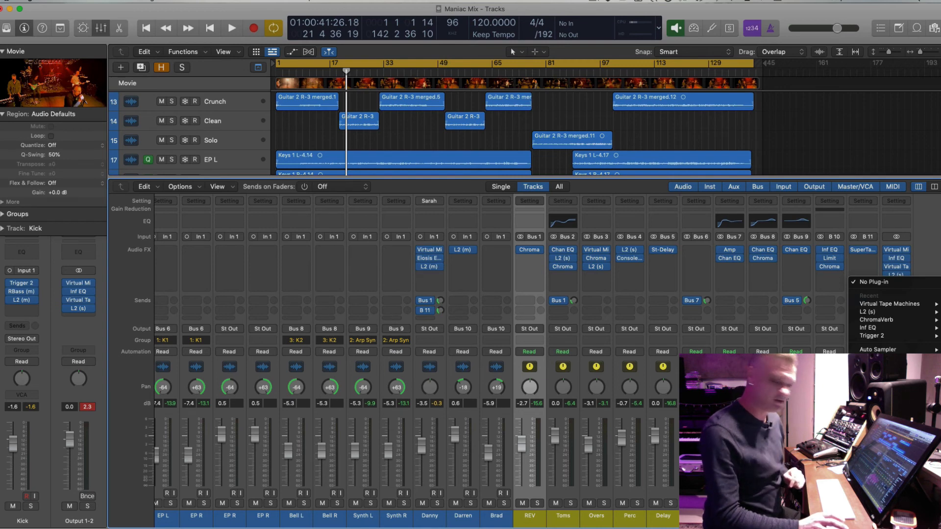
click(808, 470)
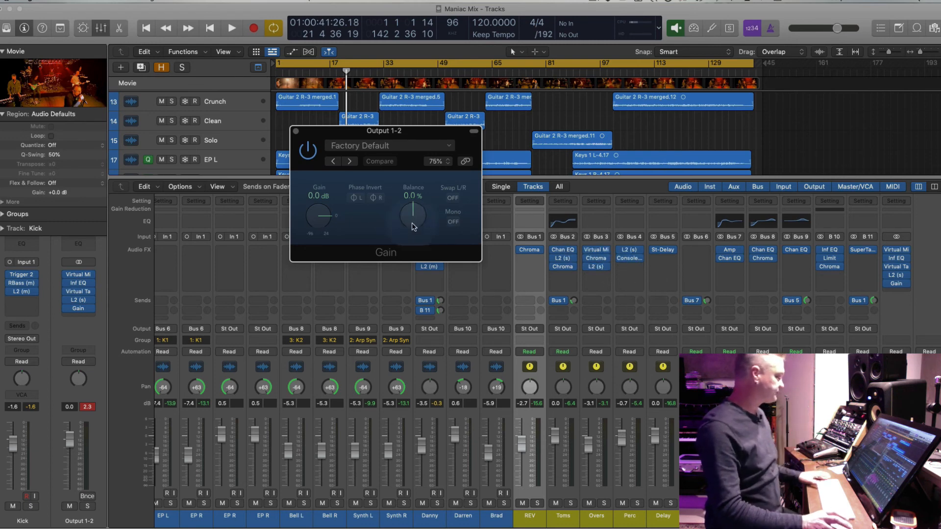
click(376, 197)
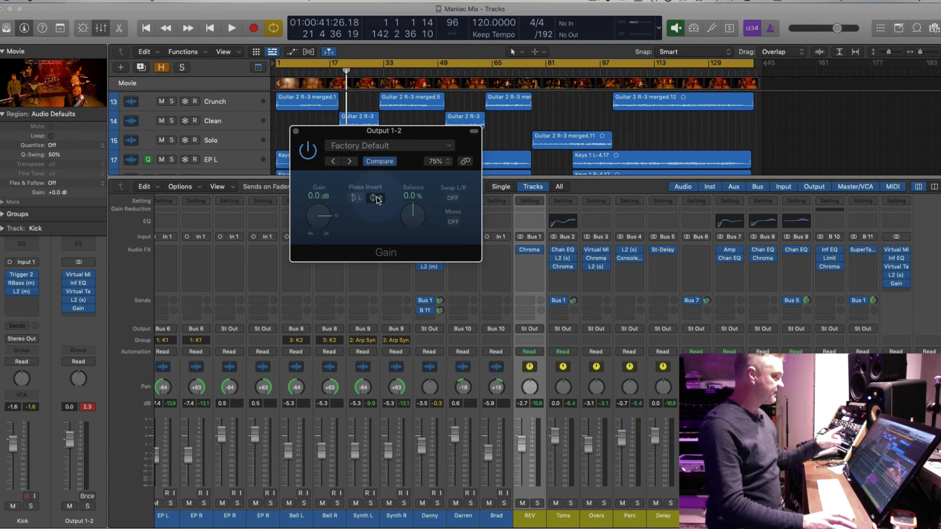
click(453, 222)
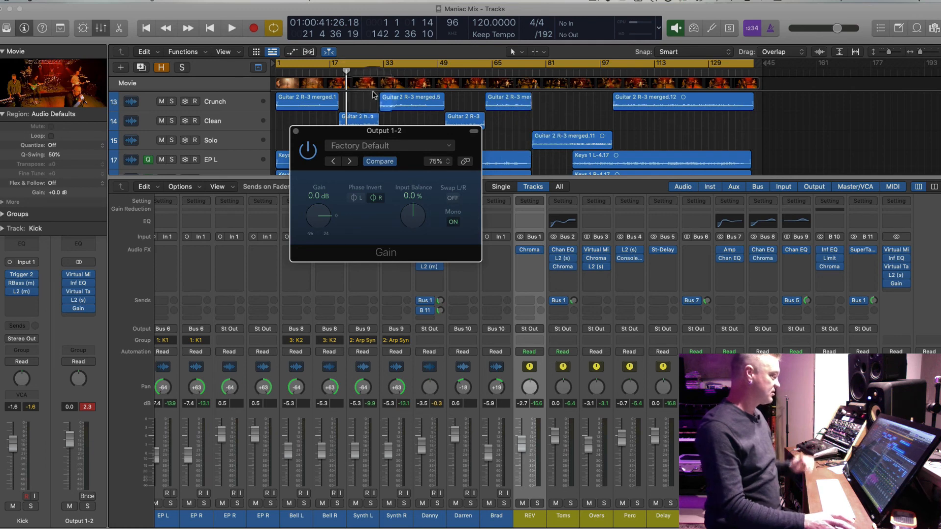
Move the Gain window clear of the arrangement, set the playhead around bar 20 and start playback.
scroll(307, 74, down, 3)
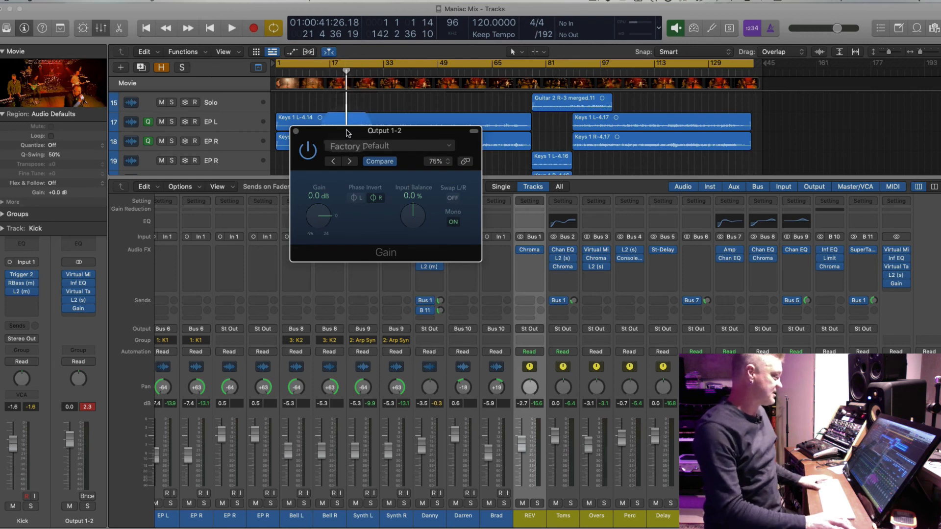
drag(347, 132, 343, 172)
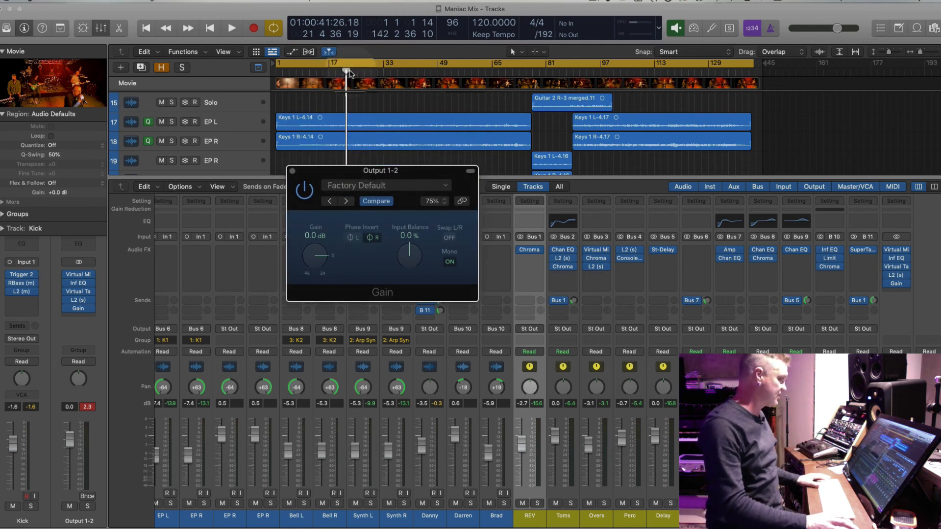
drag(346, 73, 340, 73)
key(space)
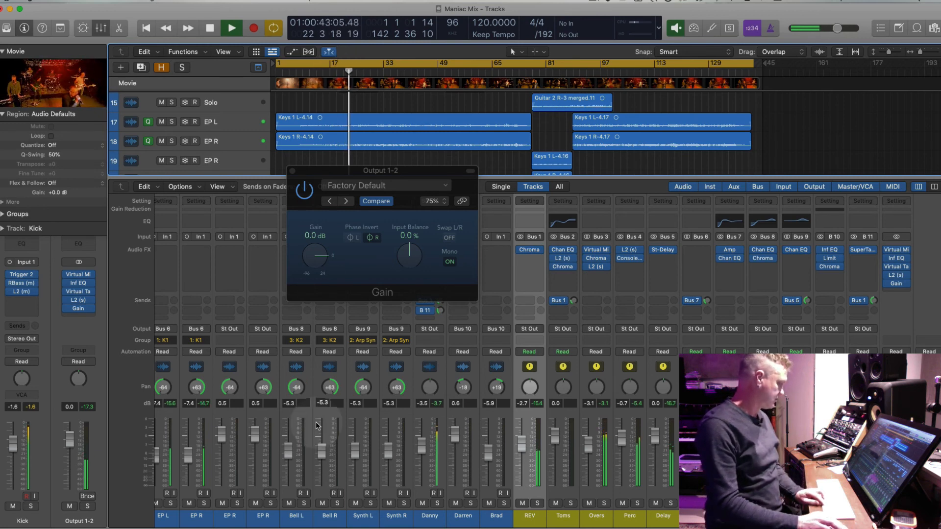
Mute and unmute the second and the first Snare channel in turn to compare their sound, and stop playback.
scroll(316, 422, left, 8)
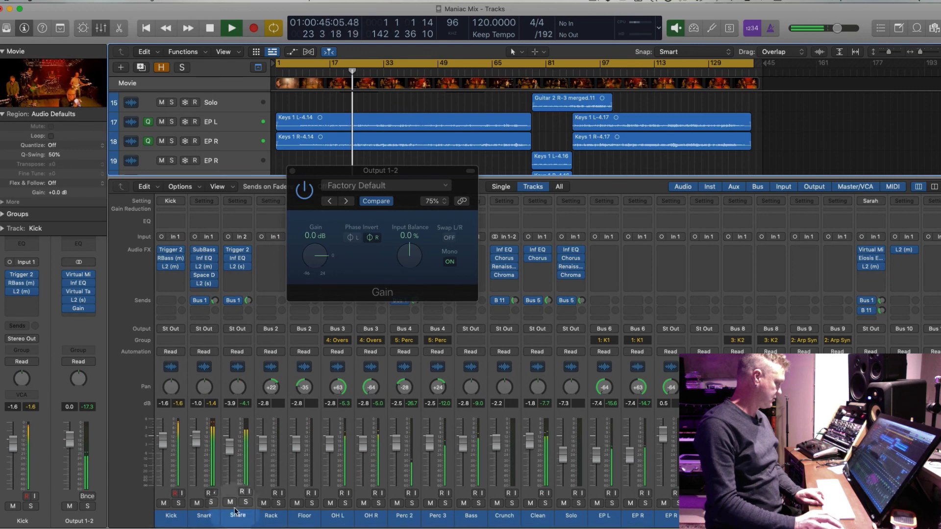
click(229, 503)
click(229, 504)
click(196, 504)
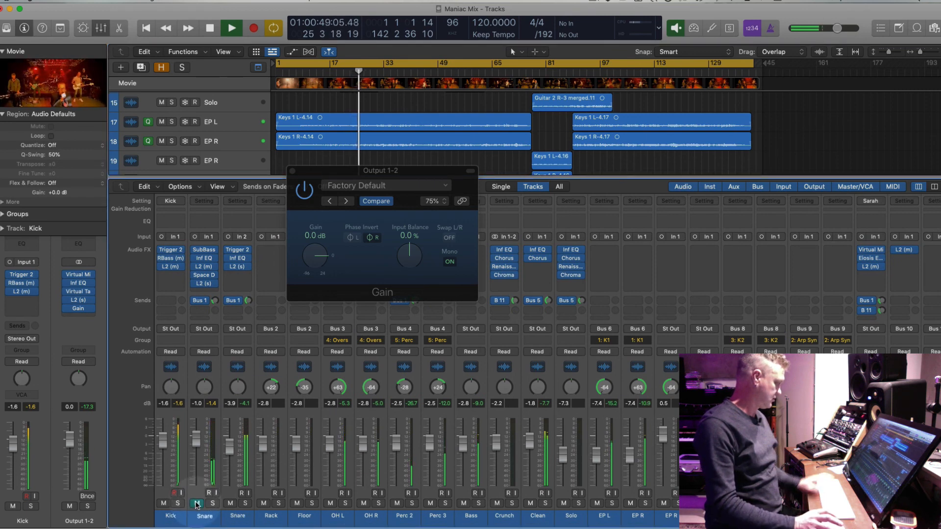
click(196, 504)
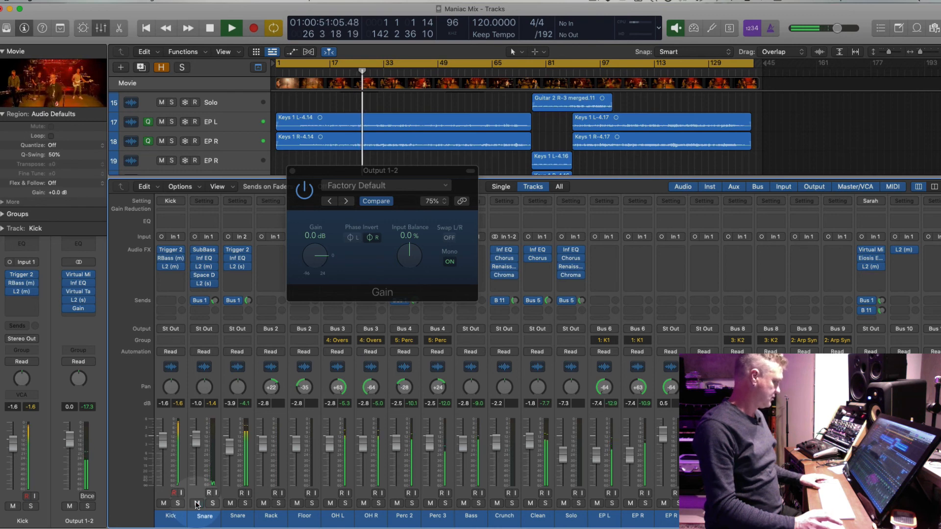
key(space)
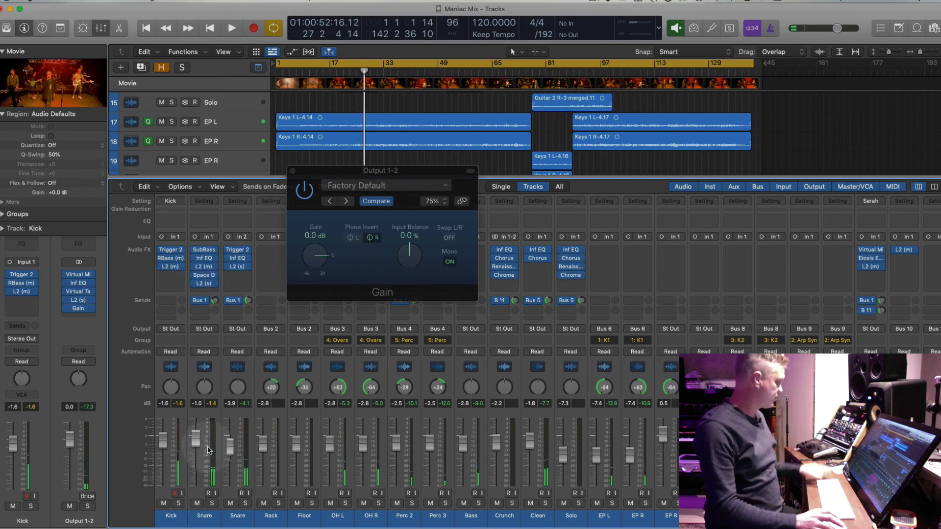
Restart playback, jump to around bar 21, mute and unmute the first Snare channel to compare, and stop.
key(Return)
key(space)
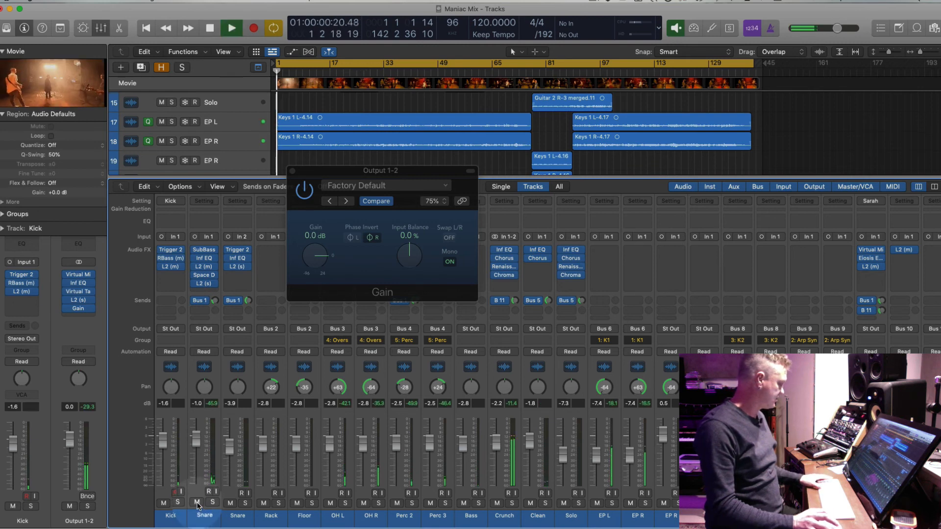
click(346, 72)
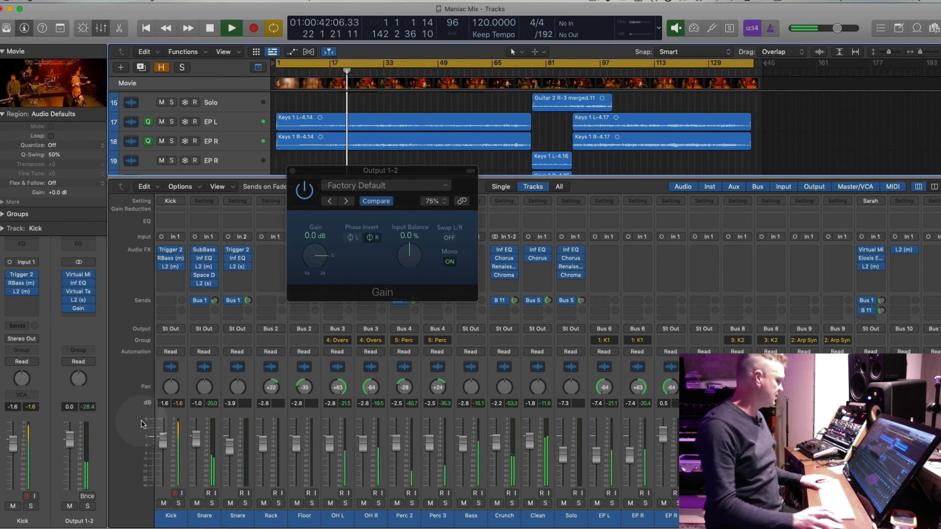
click(196, 502)
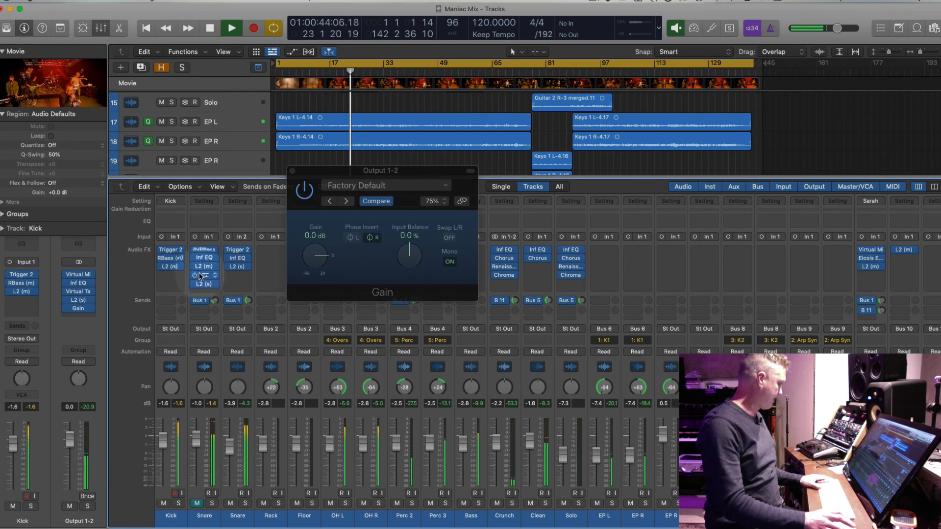
click(196, 503)
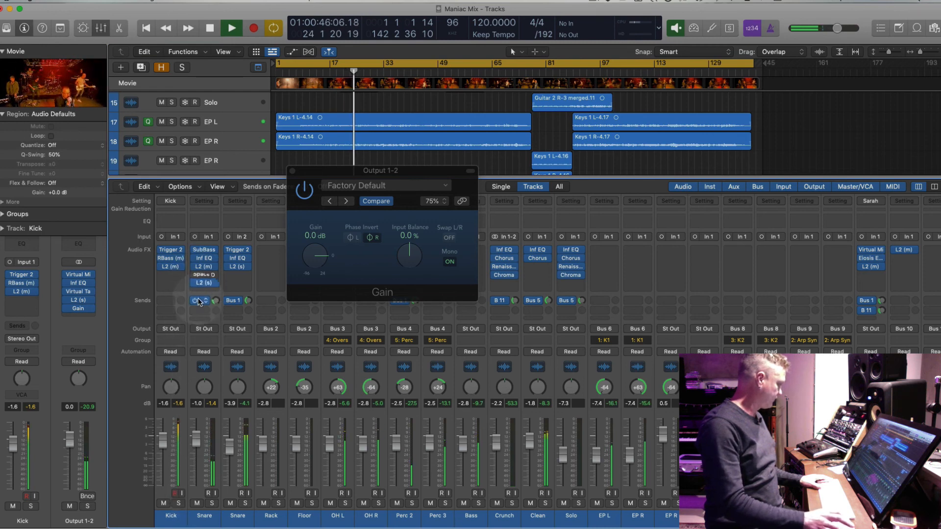
key(space)
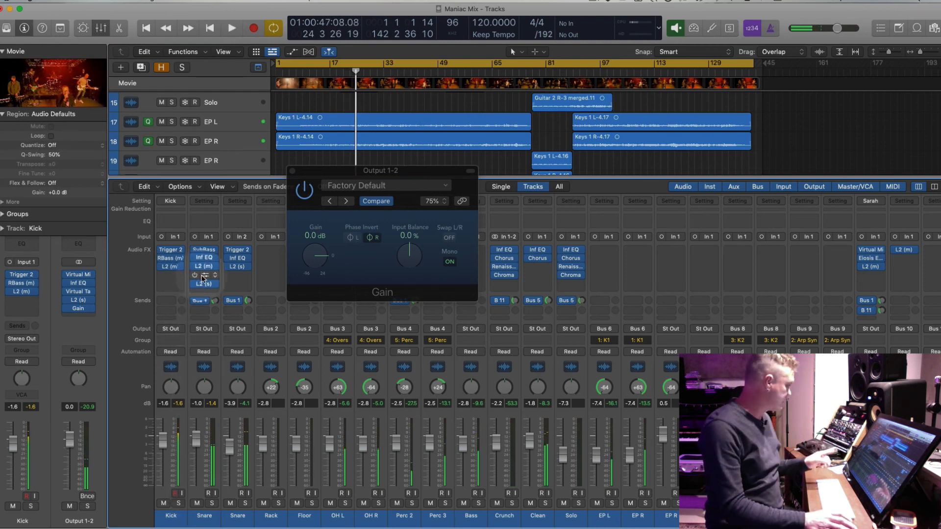
Open Space Designer on the first Snare channel, play the song from around bar 21 and position its window above the faders.
click(204, 277)
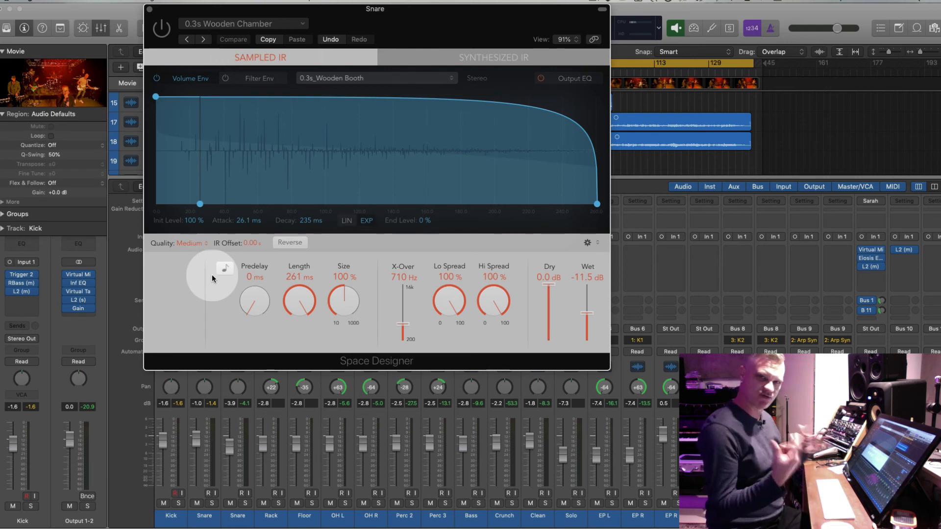
click(197, 503)
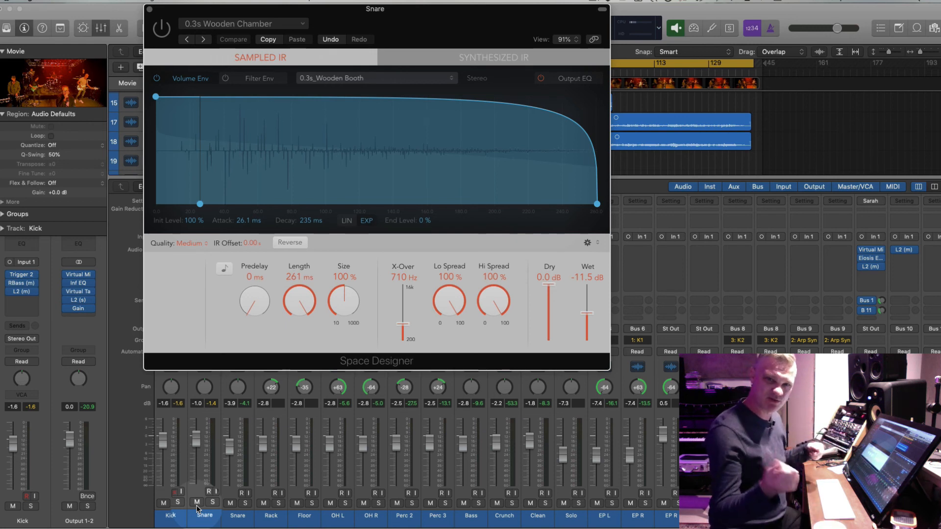
click(256, 302)
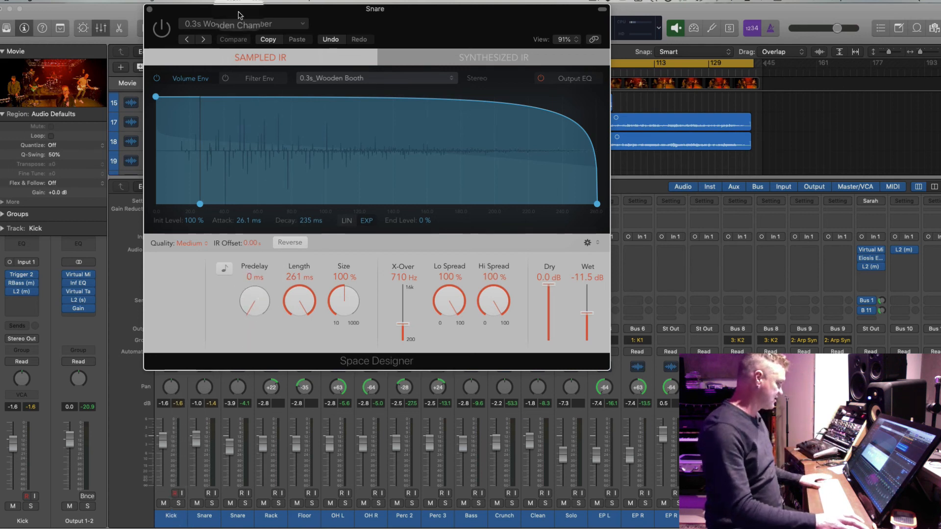
drag(243, 8, 265, 189)
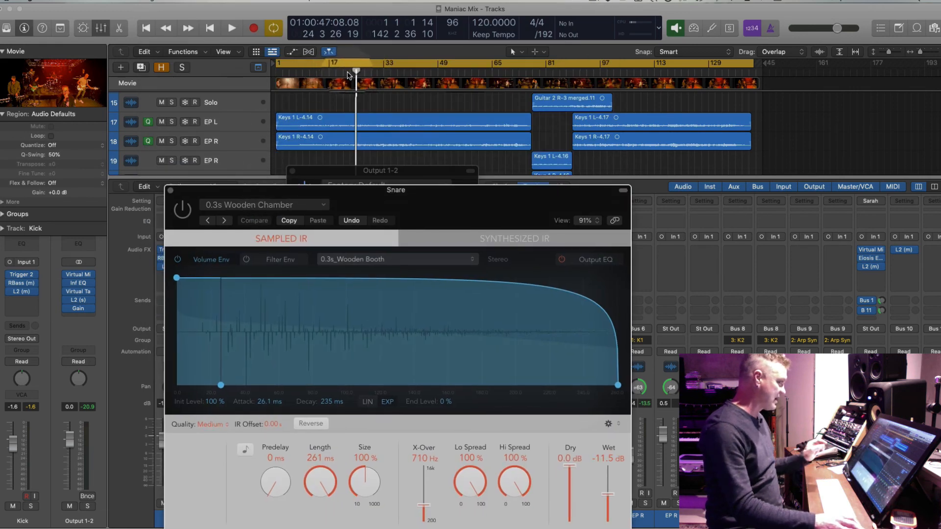
double_click(348, 75)
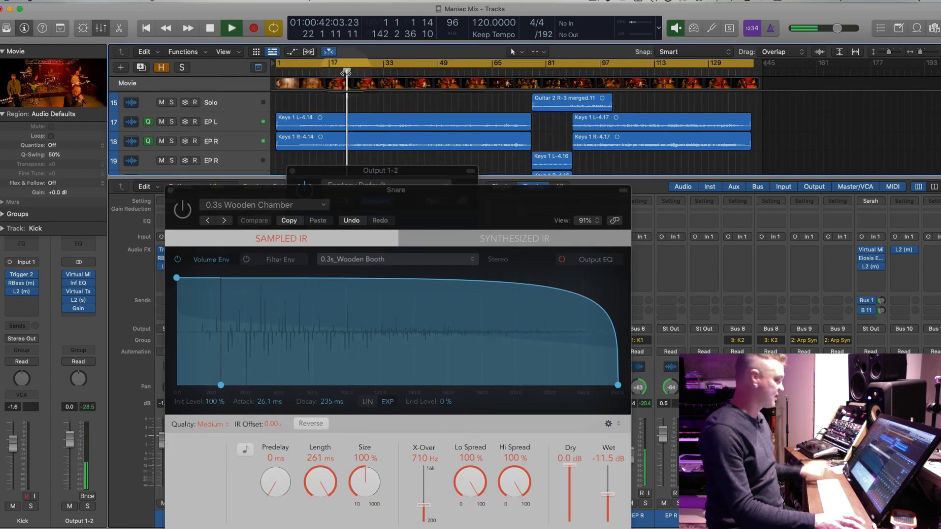
drag(366, 191, 354, 32)
Try different predelay and length settings for the Snare reverb in Space Designer during playback.
mouse_move(259, 323)
mouse_down()
mouse_move(257, 270)
mouse_move(256, 341)
mouse_up()
drag(262, 290, 263, 353)
drag(316, 333, 307, 314)
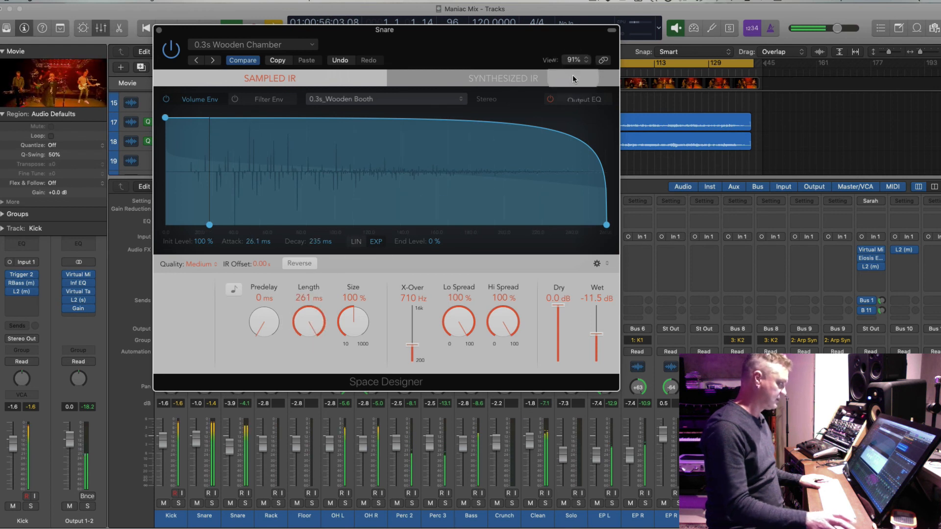
In the snare reverb's output EQ, cut the low shelf at 200 Hz with a Q of 5.40 and the first bell by 2.5 dB at 310 Hz.
click(583, 100)
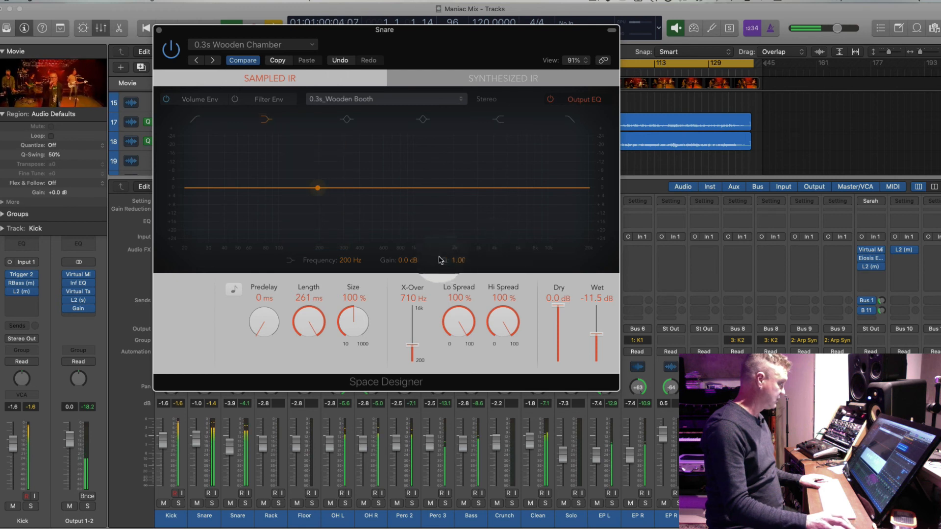
drag(456, 260, 456, 236)
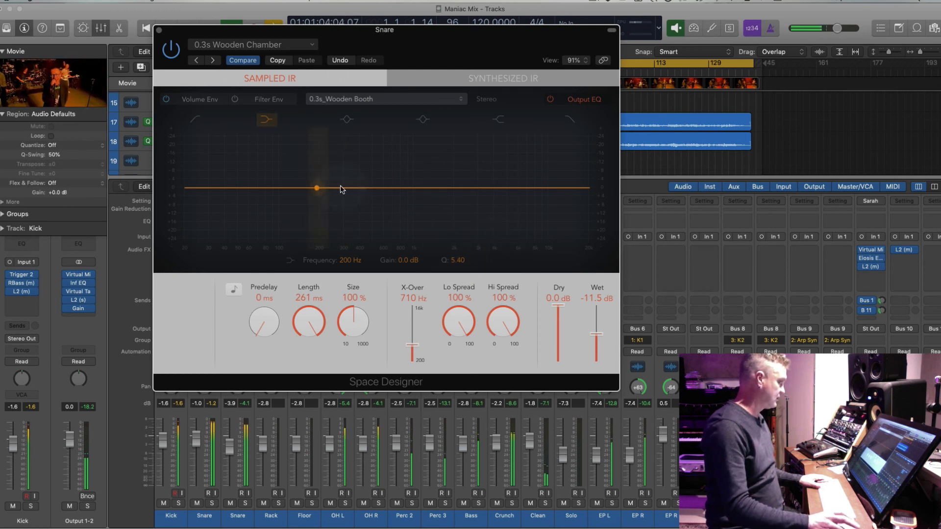
mouse_move(318, 187)
mouse_down()
mouse_move(315, 151)
mouse_move(314, 195)
mouse_up()
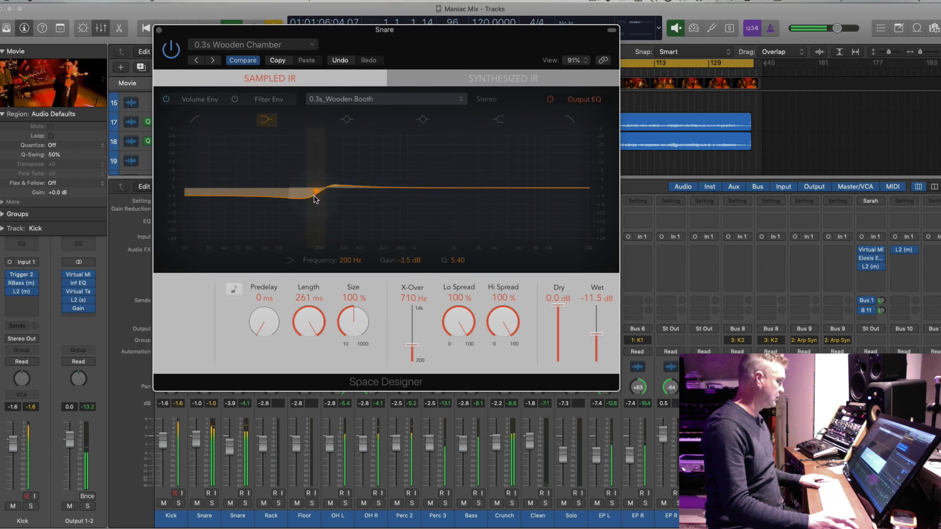
click(350, 120)
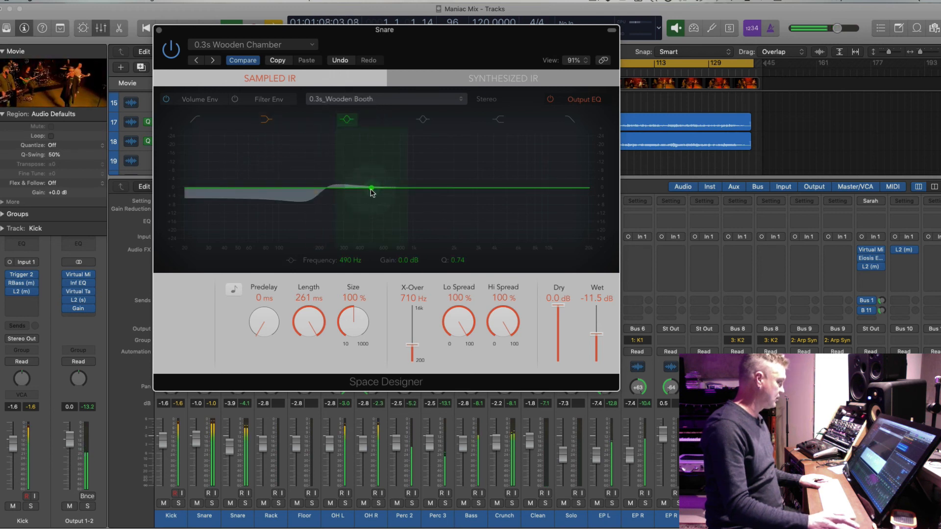
drag(371, 193, 345, 196)
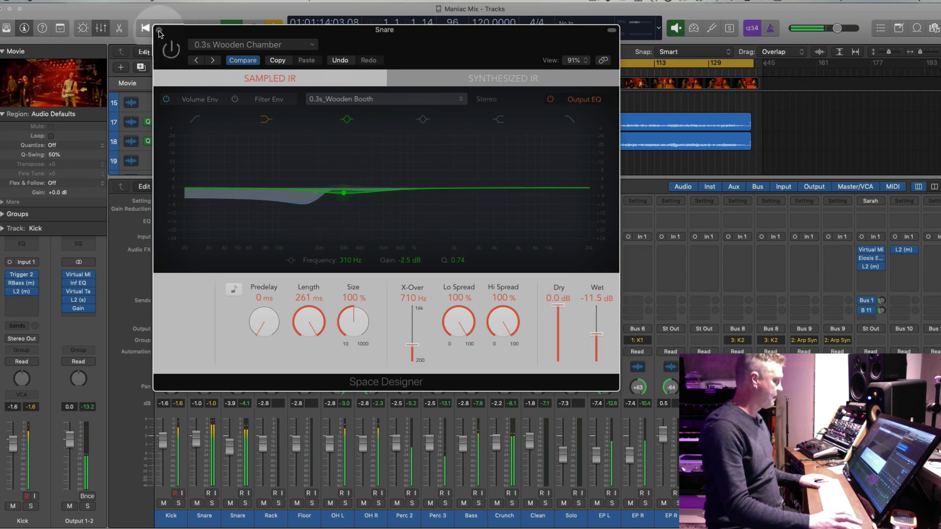
Check the first Snare channel with the reverb bypassed, then lower Space Designer's wet level to -20.0 dB and close its window.
click(171, 57)
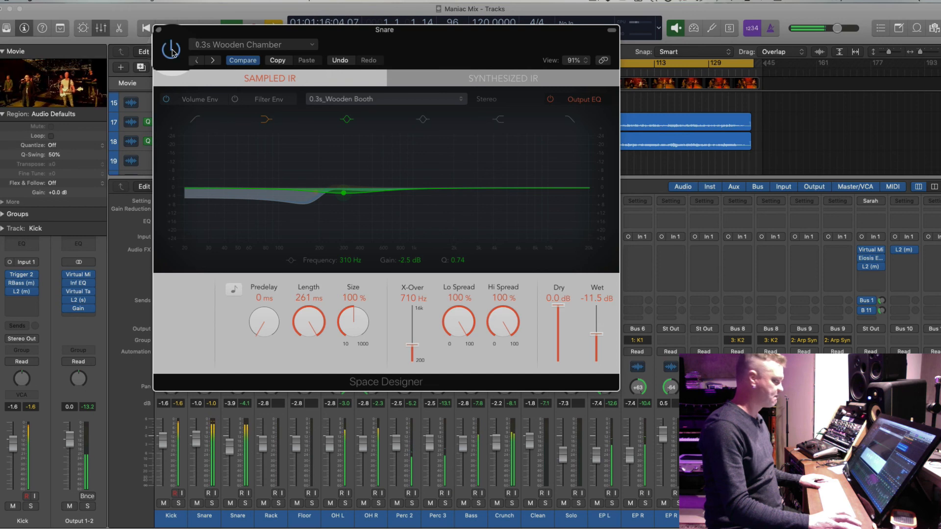
click(158, 29)
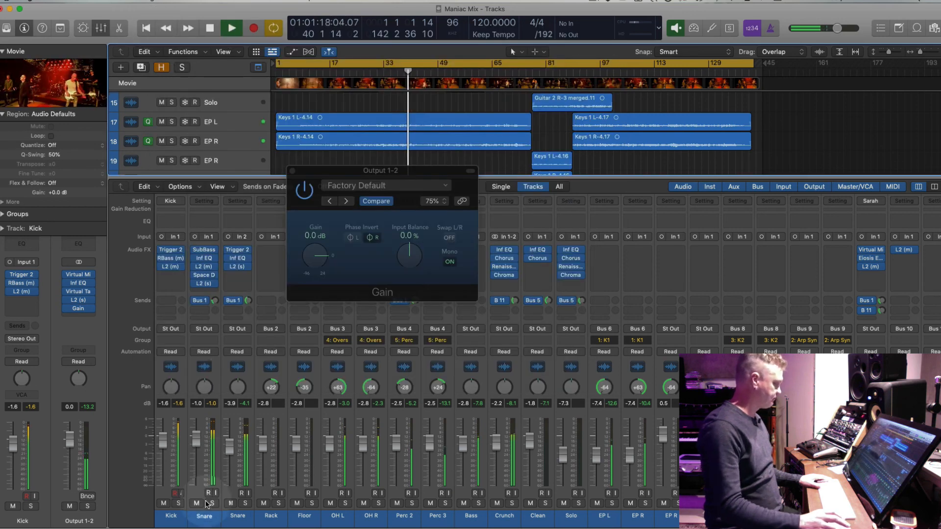
click(204, 275)
drag(571, 330, 597, 346)
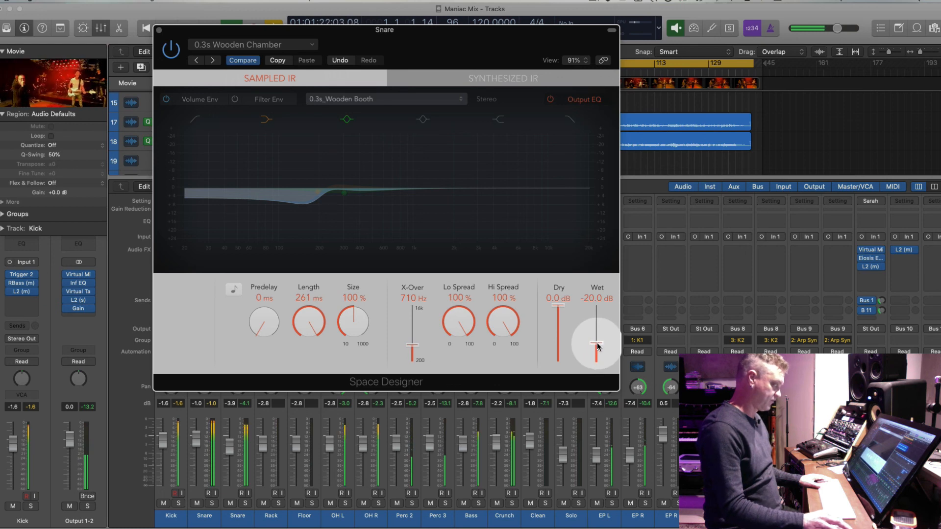
click(158, 30)
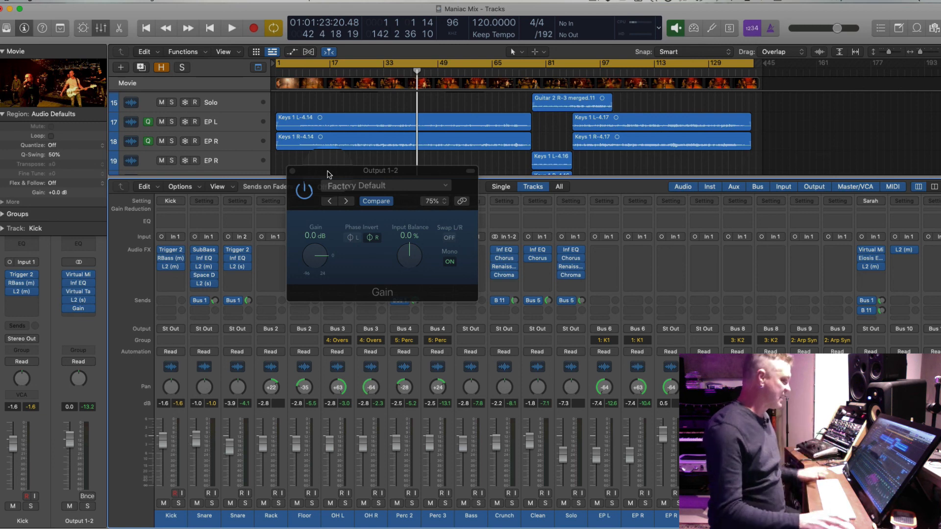
Play the song from around bar 24, switch off Mono and the right phase inversion in the output's Gain plug-in, and stop.
key(space)
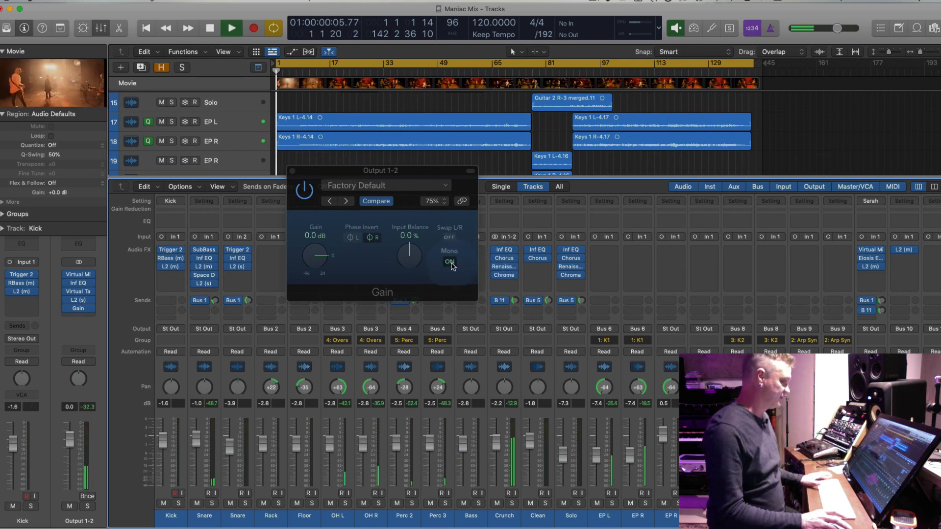
key(space)
key(space)
click(347, 72)
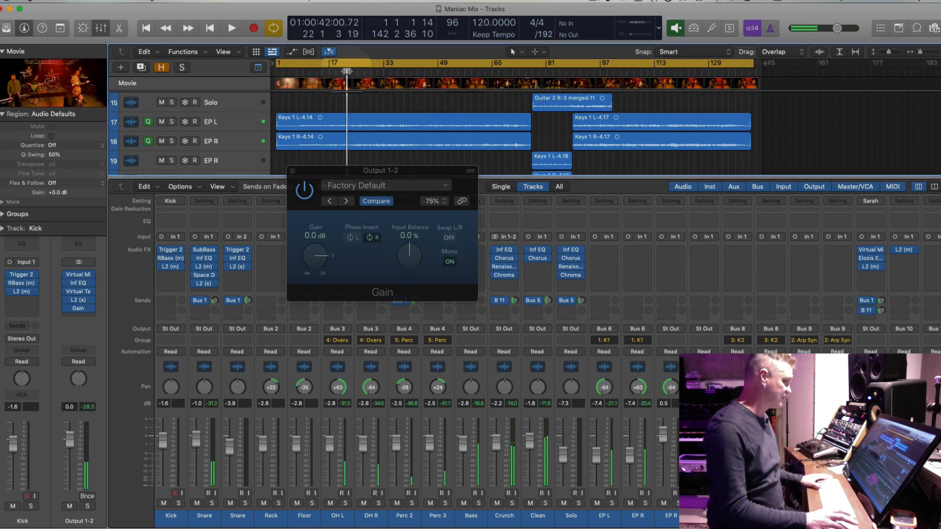
key(space)
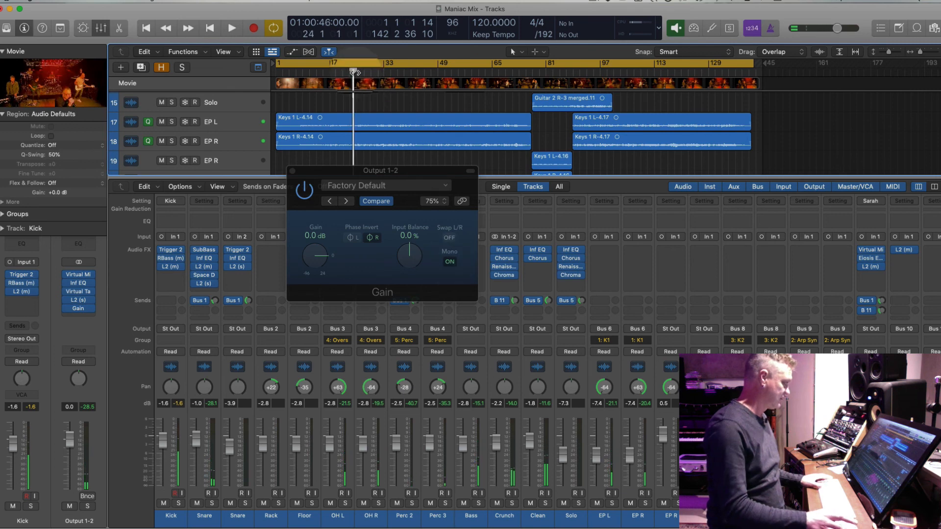
click(449, 264)
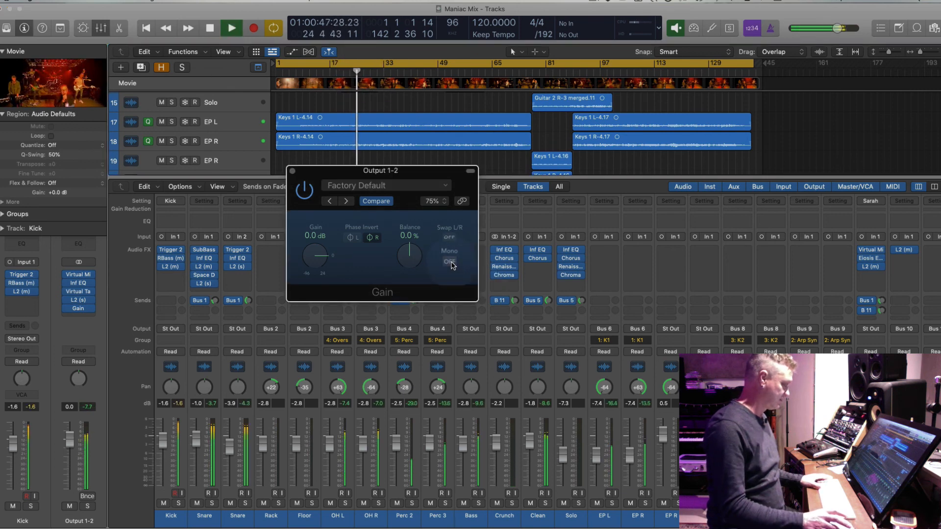
click(450, 262)
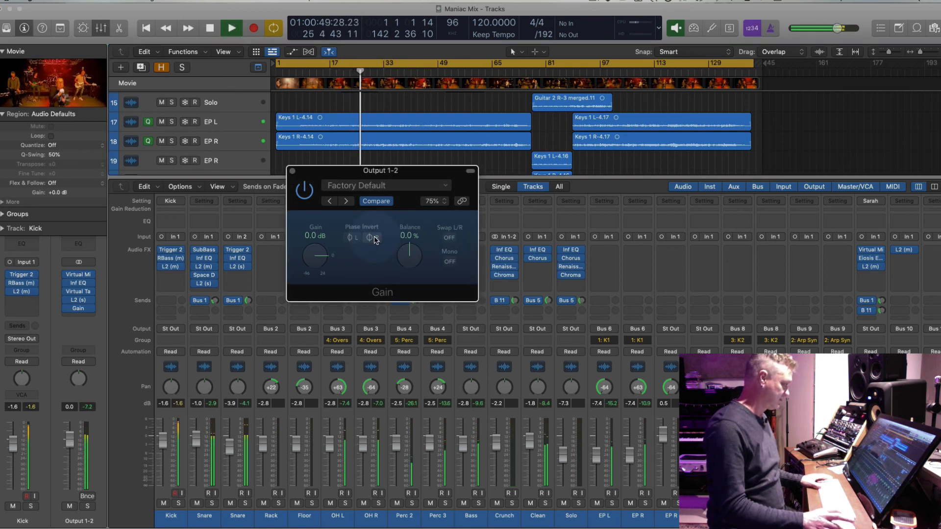
click(374, 238)
key(space)
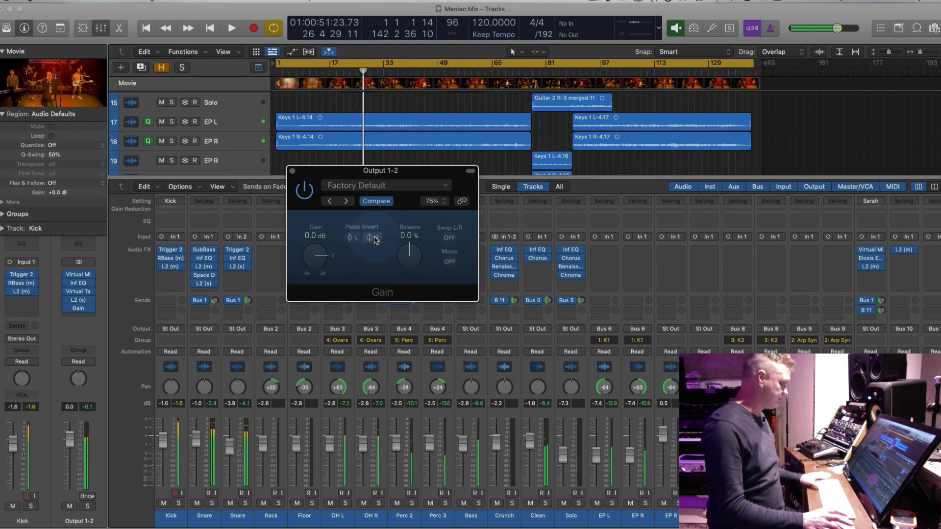
Play the song from around bar 33 and compare left and right phase inversion in the output's Gain plug-in.
key(Return)
key(space)
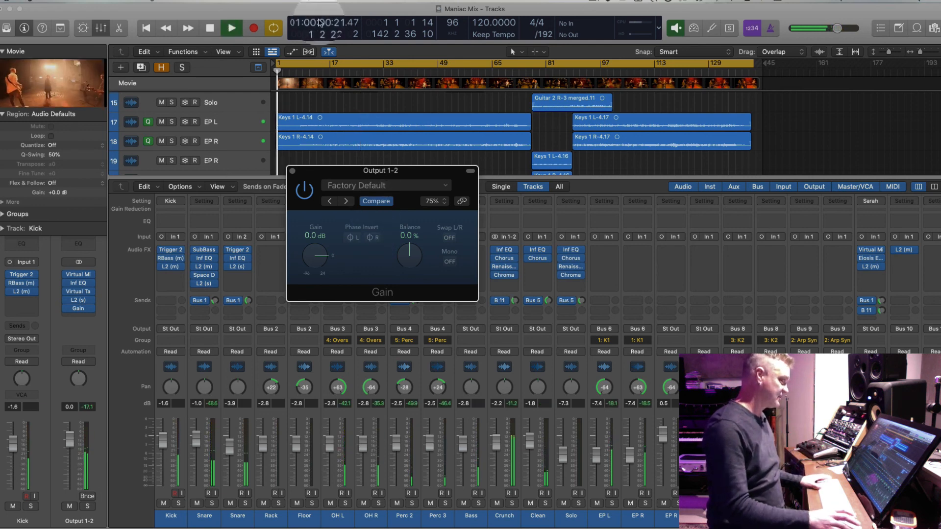
click(389, 69)
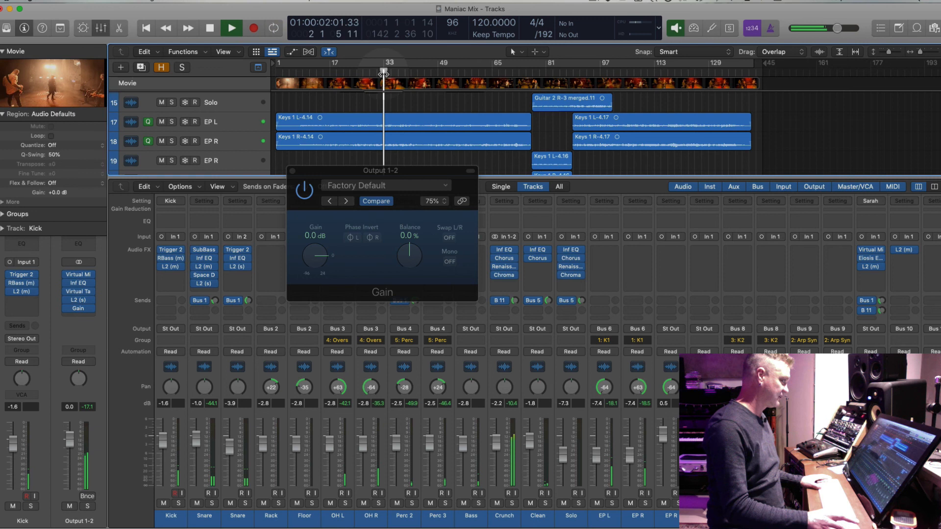
click(351, 238)
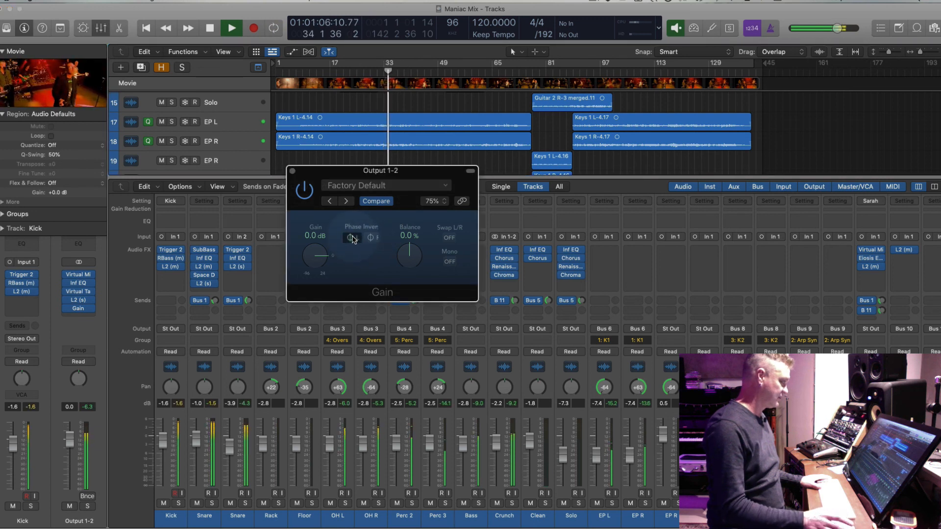
click(353, 239)
click(372, 240)
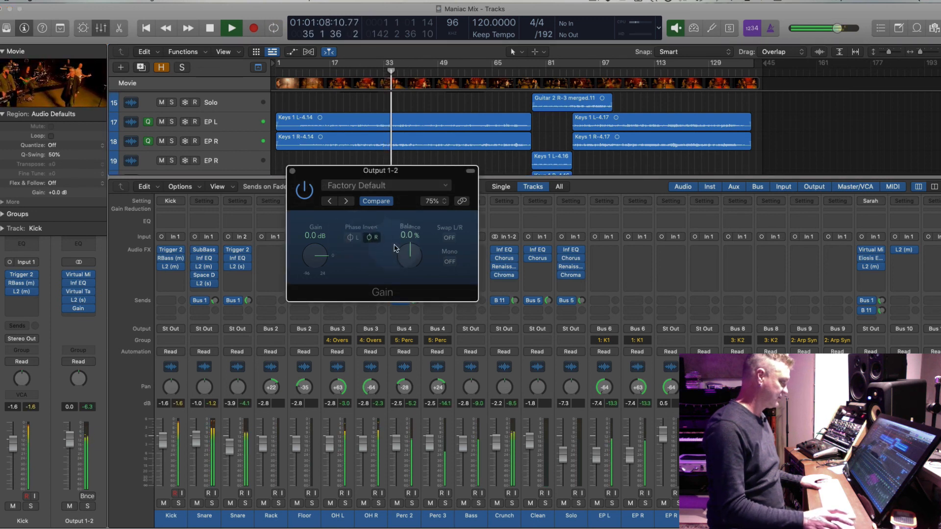
Audition the output in mono with the left channel inverted and the channels swapped, switch these options off, close the Gain plug-in and stop.
click(449, 263)
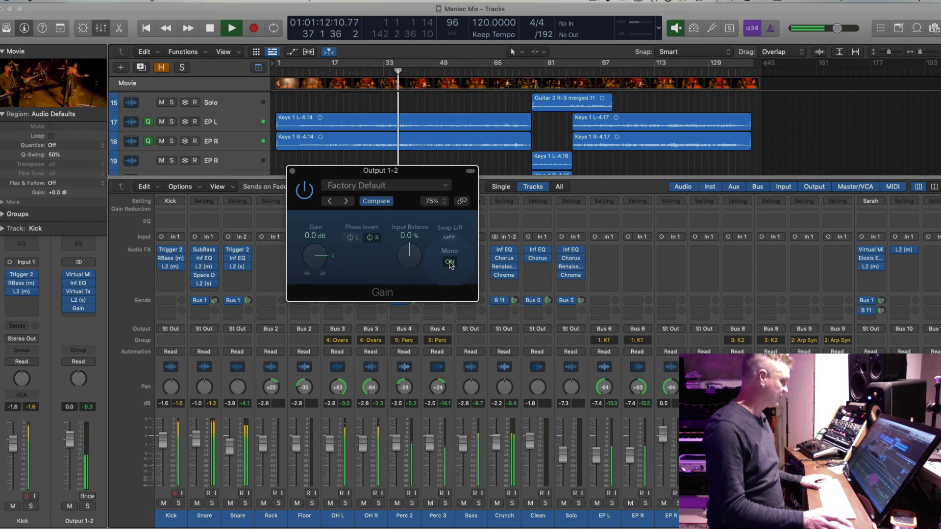
click(353, 238)
click(374, 239)
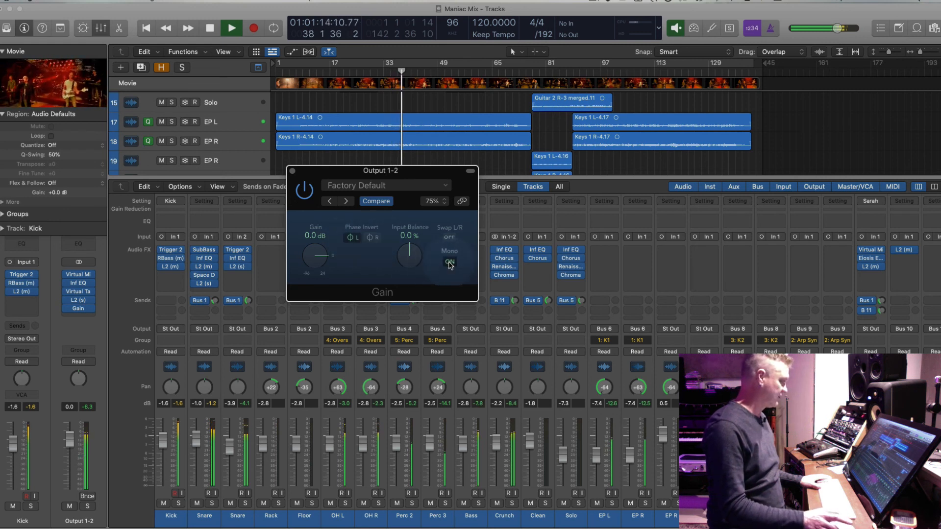
click(449, 239)
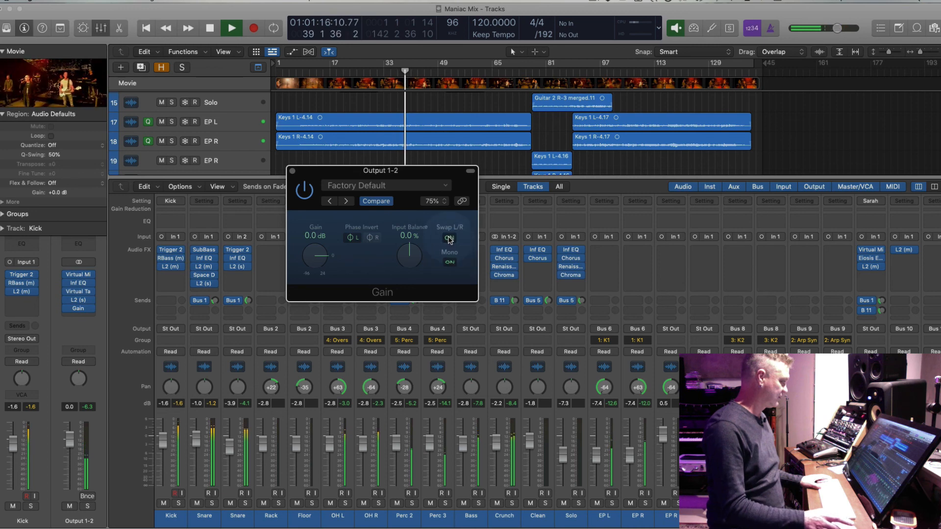
click(448, 238)
click(448, 262)
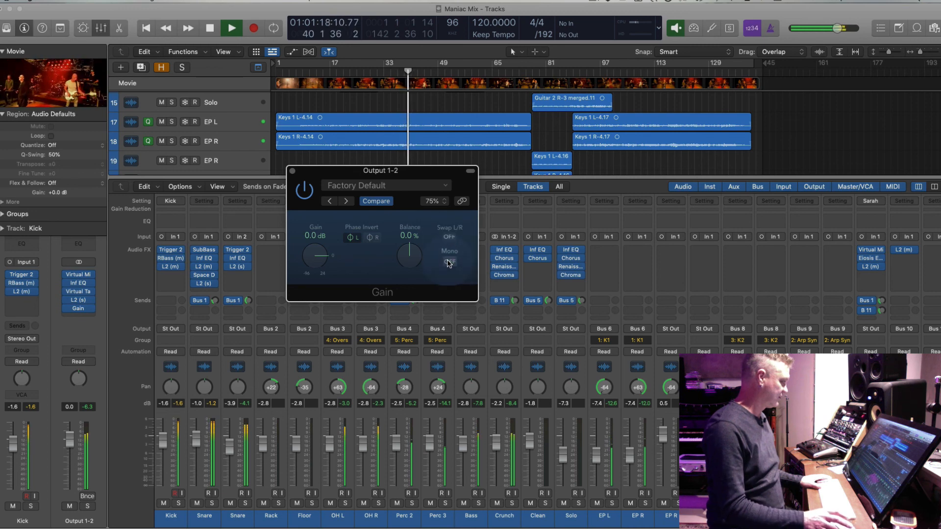
click(352, 239)
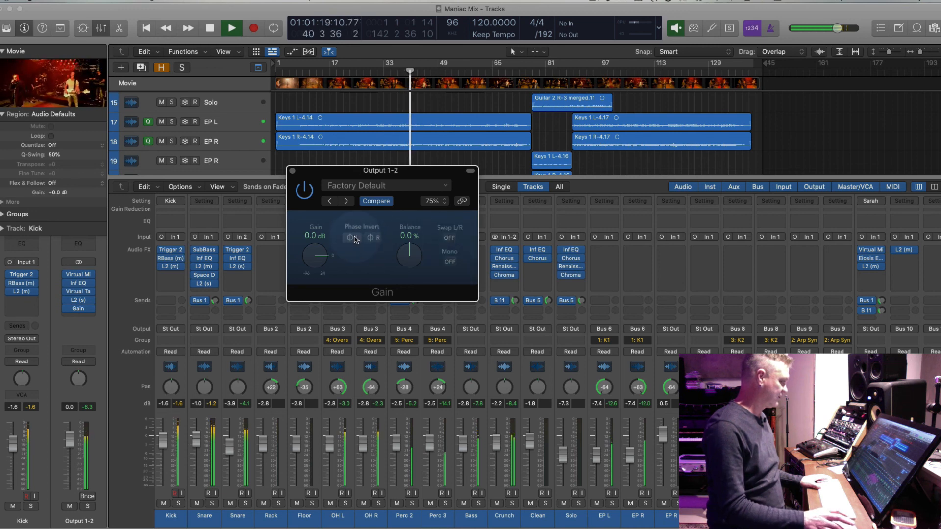
click(292, 172)
key(space)
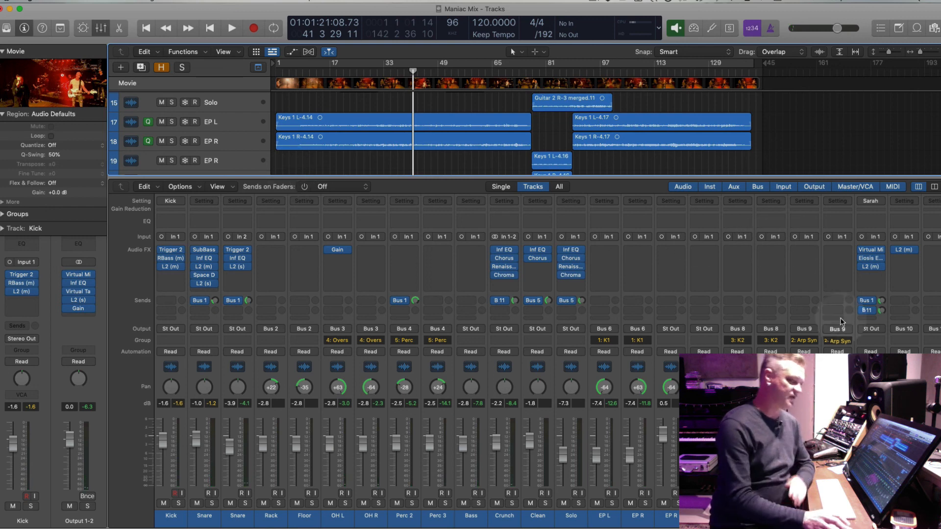
Hide the mixer, select the OH L and OH R regions and enlarge the tracks to show their waveforms.
scroll(814, 288, right, 10)
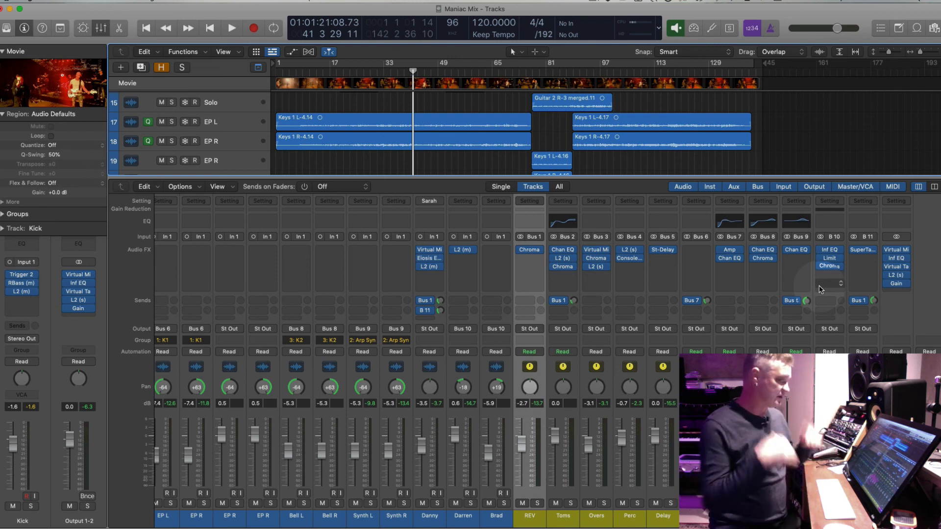
click(101, 28)
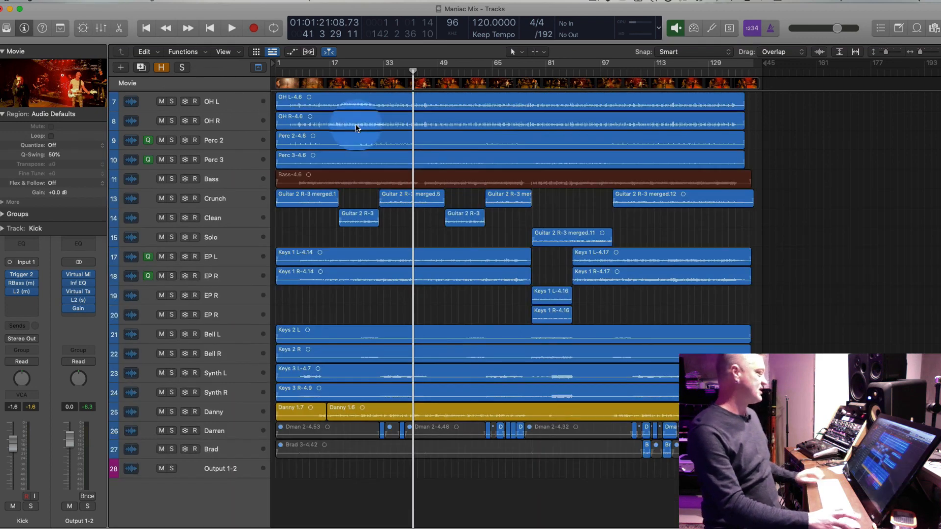
scroll(426, 141, up, 1)
click(405, 114)
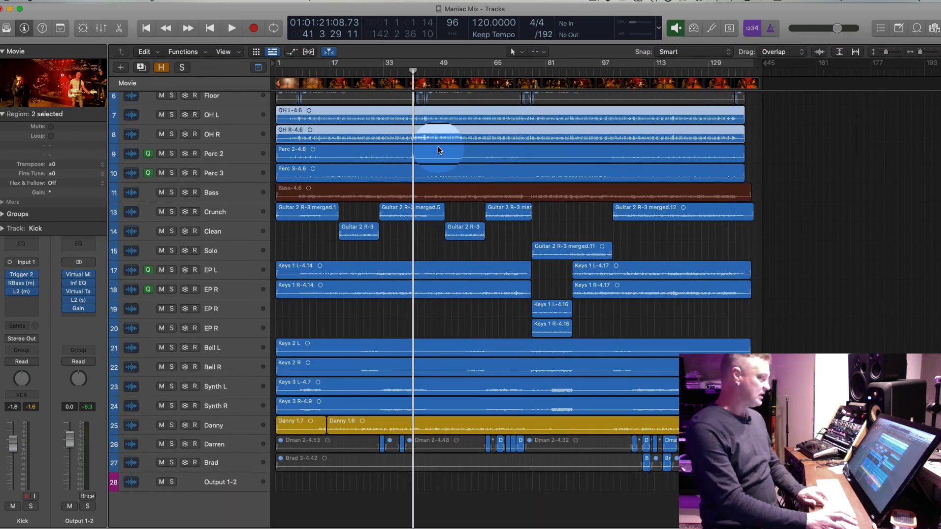
key(super+Down)
key(z)
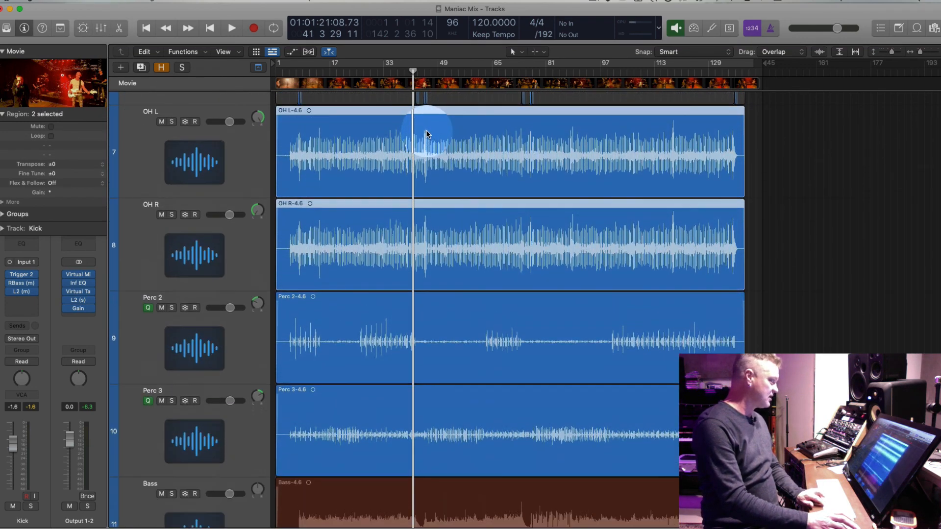
Zoom in on the Kick and Snare tracks and place the playhead just before the snare hit near bar 42.
key(super+Right)
key(super+Right)
key(super+Right)
key(super+Right)
key(super+Right)
key(super+Right)
key(super+Right)
key(super+Right)
scroll(464, 154, up, 10)
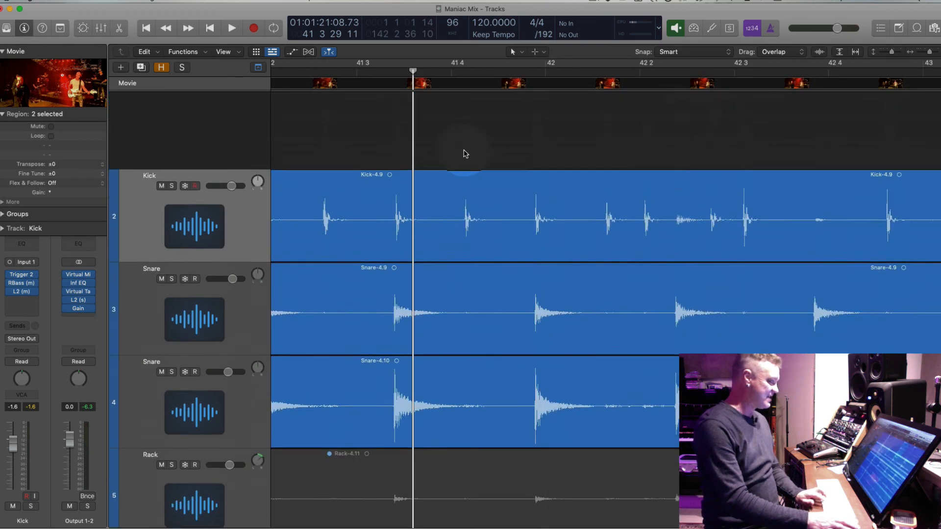
click(531, 71)
Magnify the snare hit just before bar 42 and align the playhead with the exact start of its transient.
key(super+Right)
key(super+Right)
key(super+Right)
key(super+Right)
key(super+Right)
key(super+Right)
key(super+Right)
key(super+Right)
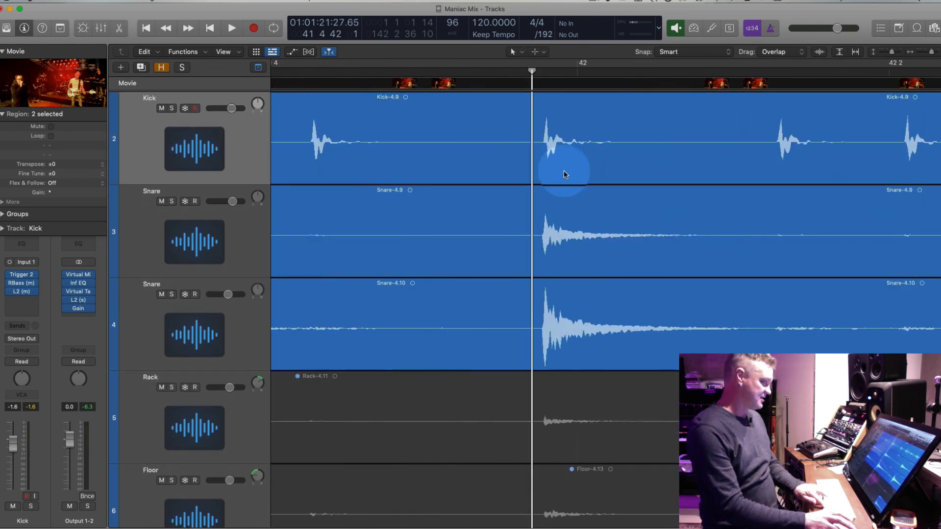
key(super+Right)
right_click(703, 71)
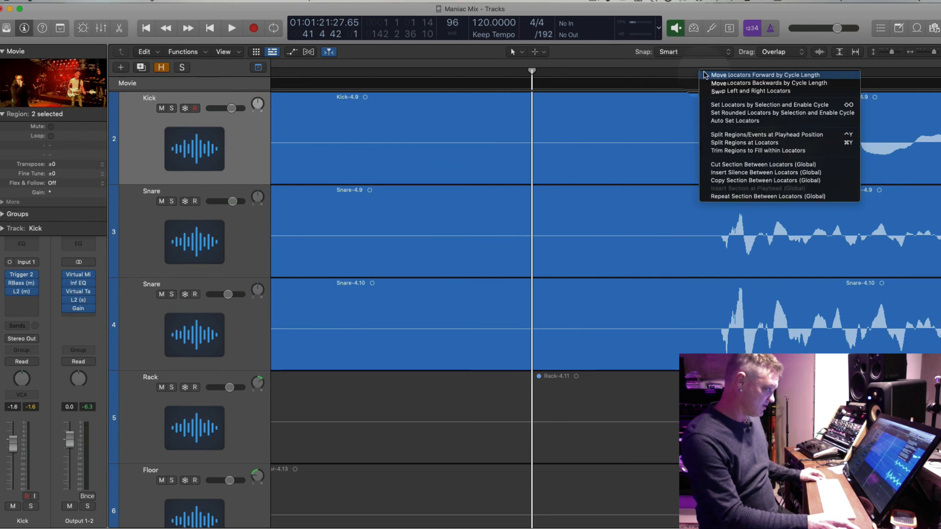
click(661, 75)
drag(661, 73, 720, 72)
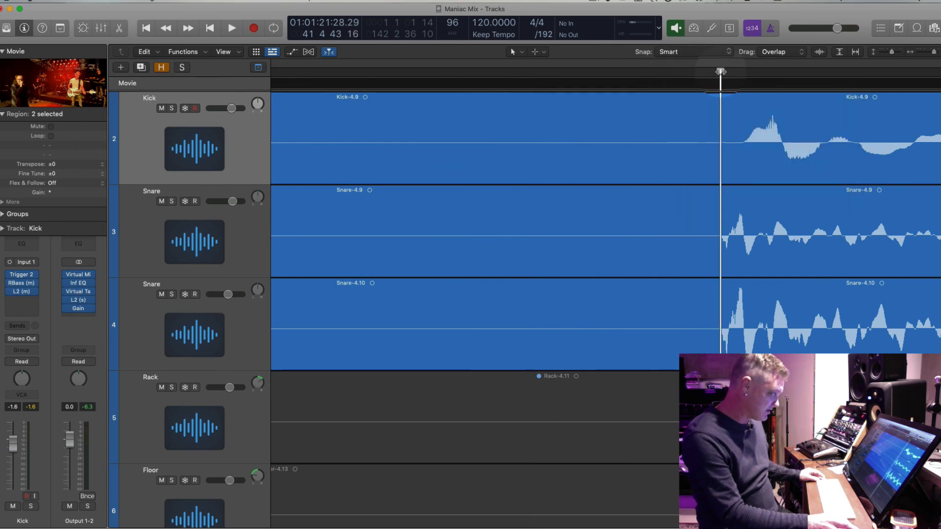
Shift the selected OH L and OH R regions so their snare transient starts exactly at the playhead.
scroll(723, 245, down, 10)
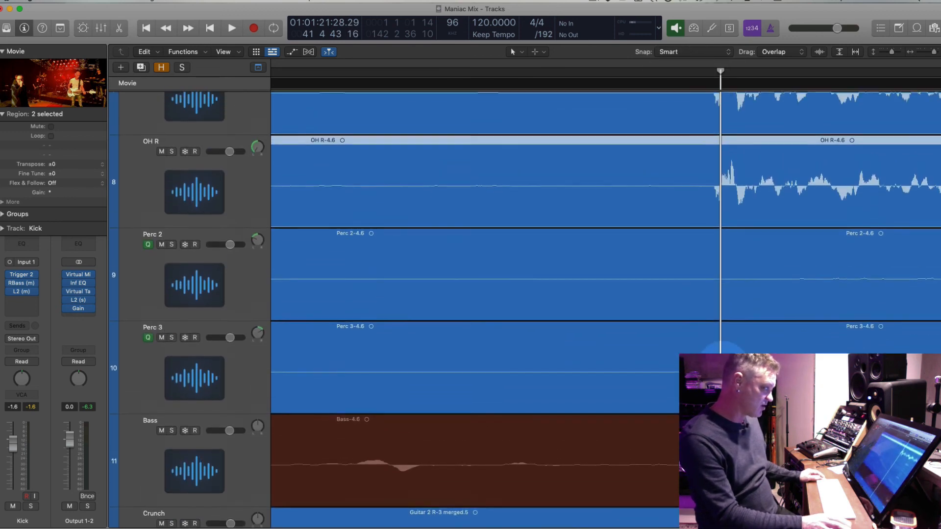
key(super+Right)
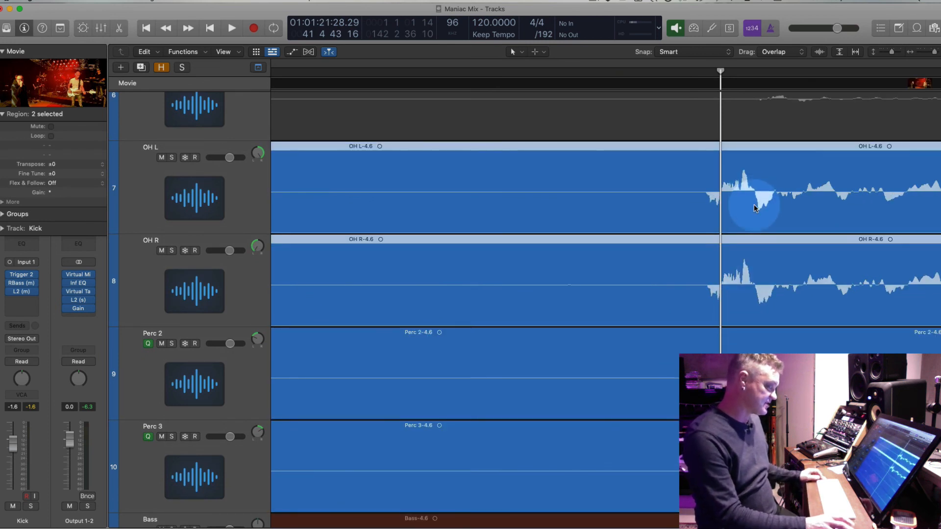
drag(754, 204, 768, 207)
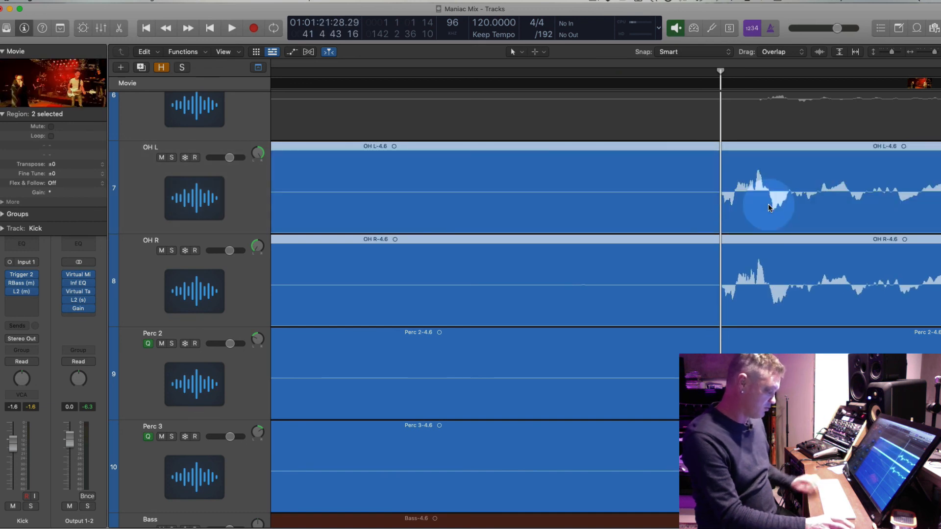
Zoom out horizontally on the overhead tracks and play the shifted regions from around bar 41.
key(super+Left)
key(super+Left)
key(super+Left)
key(super+Left)
key(super+Left)
key(super+Left)
key(super+Left)
key(super+Left)
key(comma)
key(space)
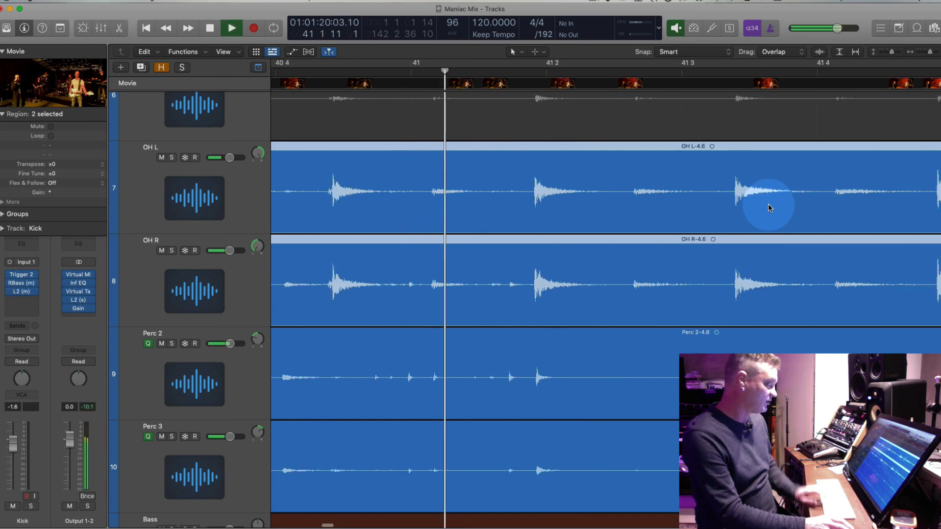
key(super+Left)
key(super+Left)
key(super+Left)
key(super+Left)
key(super+Left)
key(super+Left)
Audition the output in mono with the left phase inverted in the Gain plug-in, then close and bypass it.
click(79, 308)
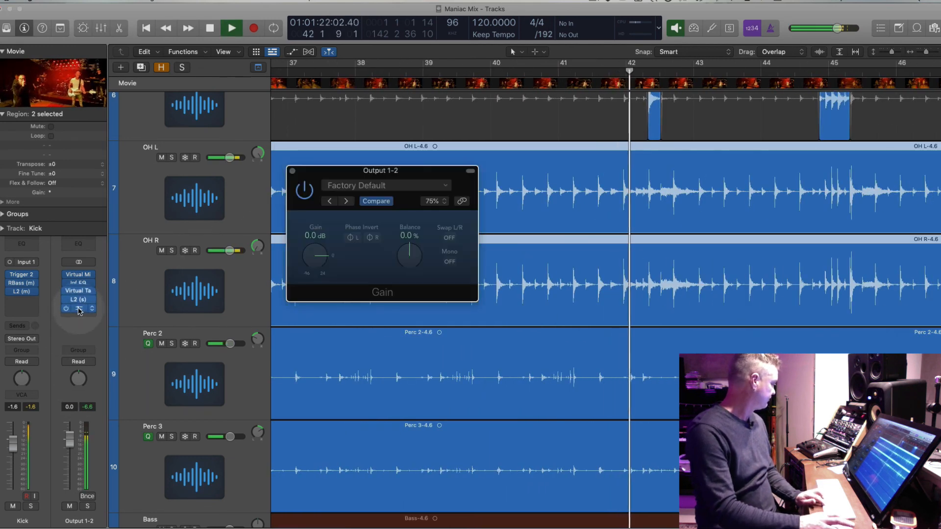
click(353, 237)
click(449, 261)
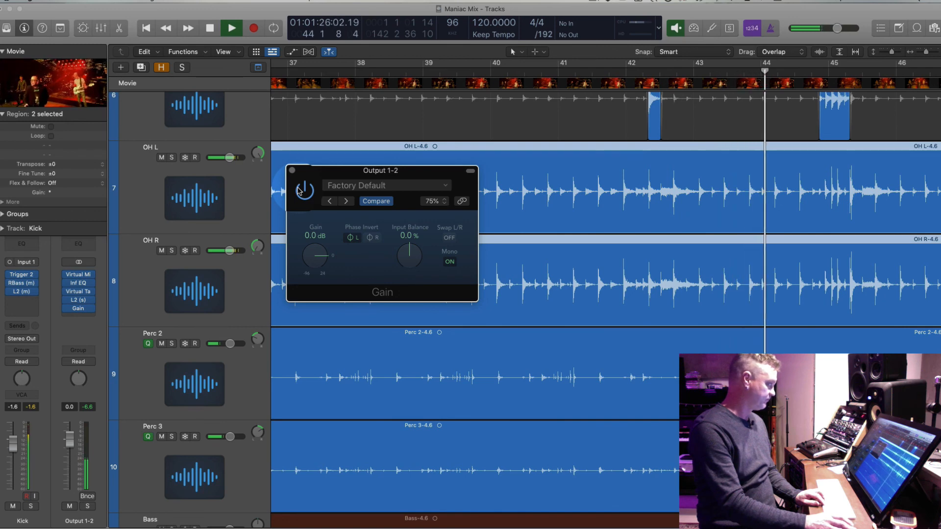
click(292, 171)
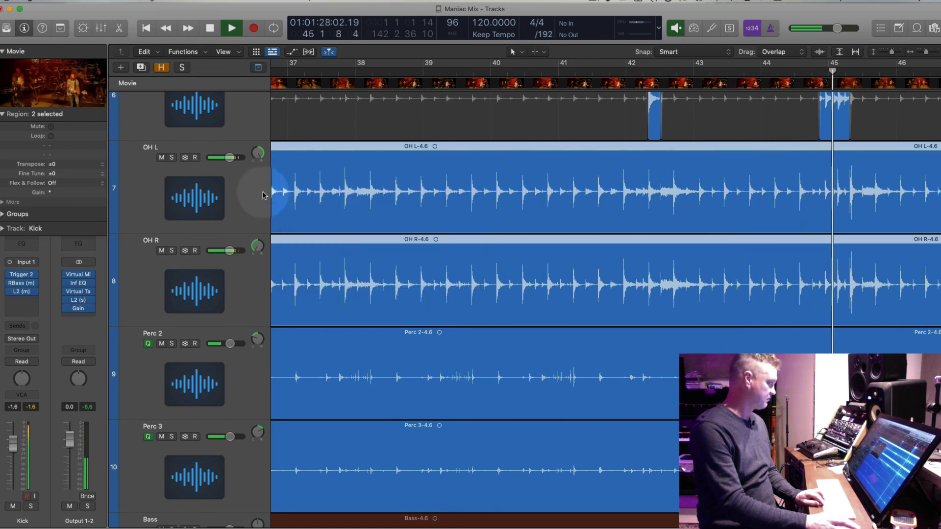
click(65, 309)
Zoom the arrangement out until every track and the full song length fit in view.
key(super+Left)
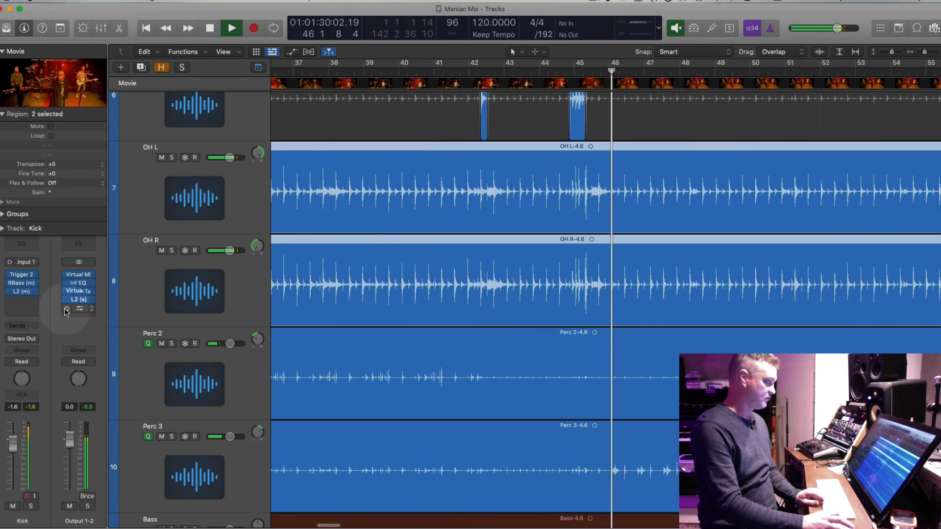
key(super+Left)
key(super+Up)
key(super+Up)
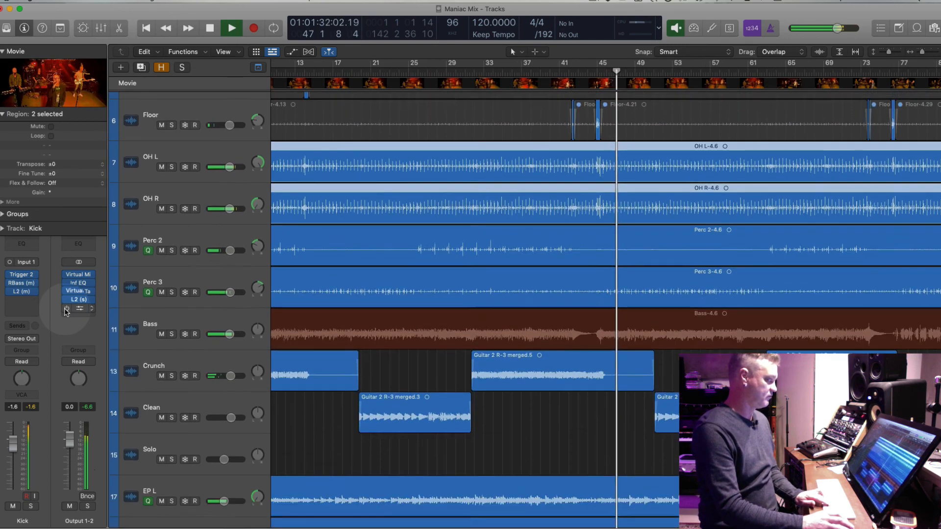
key(super+Up)
key(super+Up)
key(super+Up)
key(super+Up)
key(super+Up)
key(super+Up)
key(super+Left)
key(super+Left)
key(super+Left)
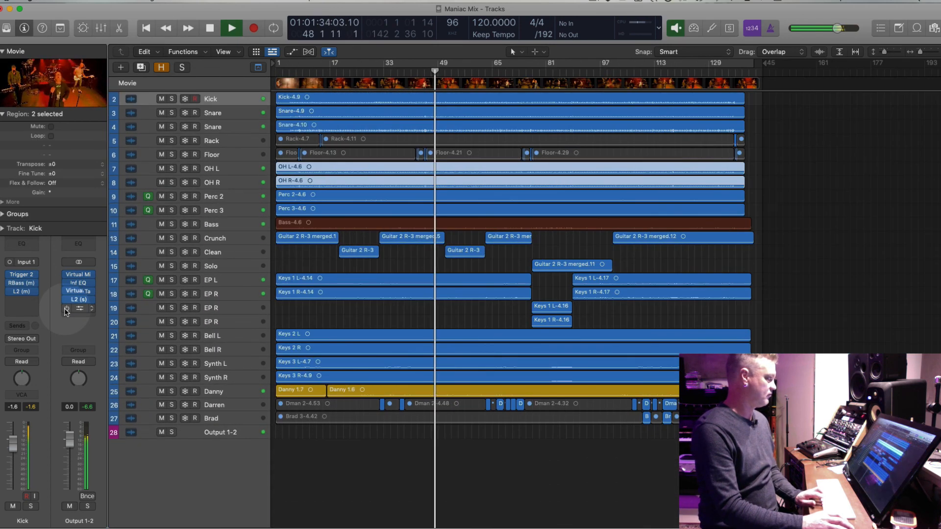
Mute and unmute each of the two Snare tracks in turn during playback to compare their contribution.
click(162, 127)
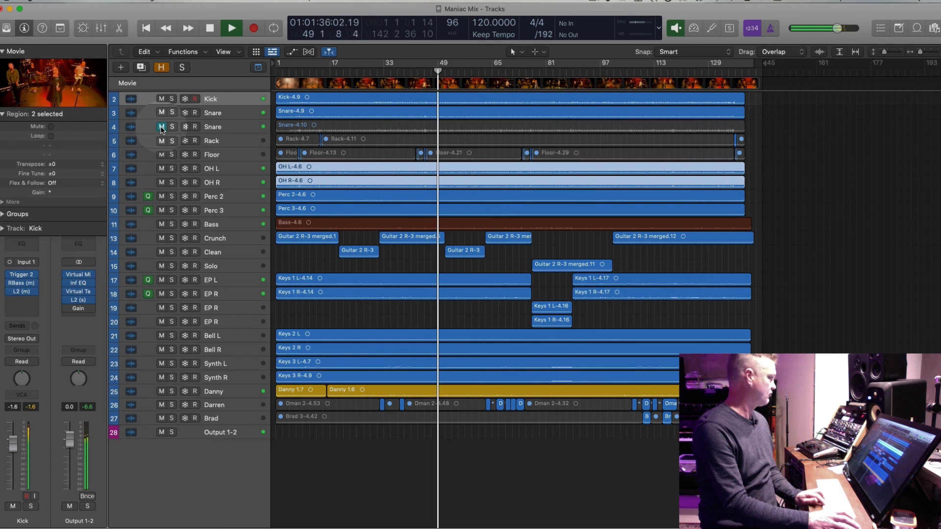
click(162, 127)
click(161, 113)
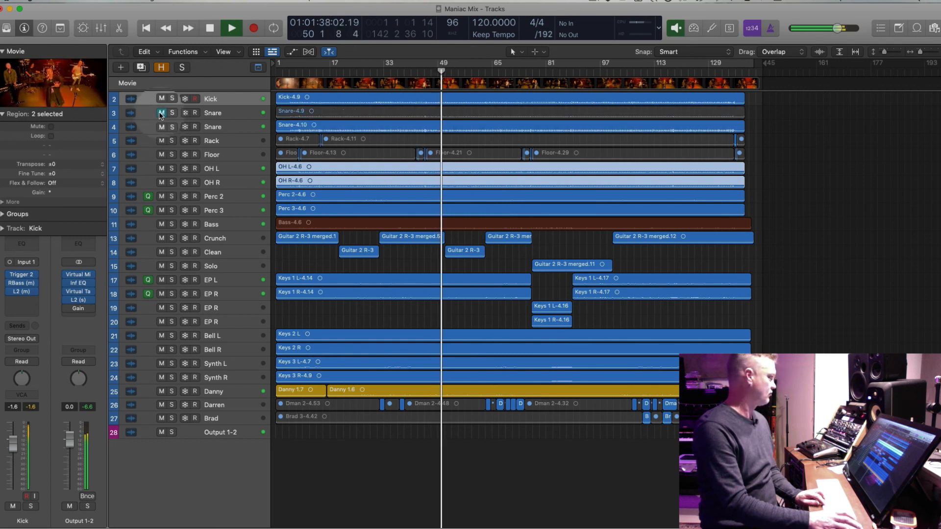
click(161, 113)
Briefly mute the overheads' Overs bus for comparison, lower its level to -4.7 dB and stop playback.
click(220, 169)
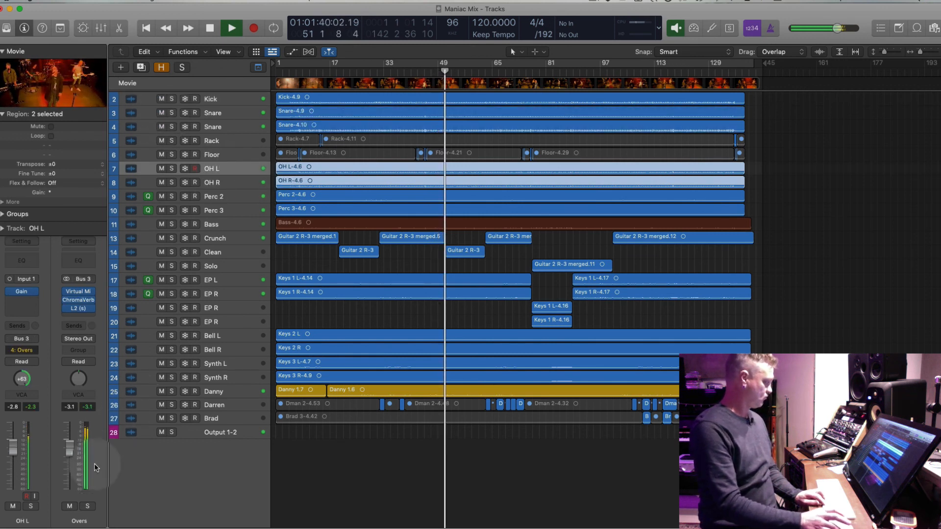
click(70, 506)
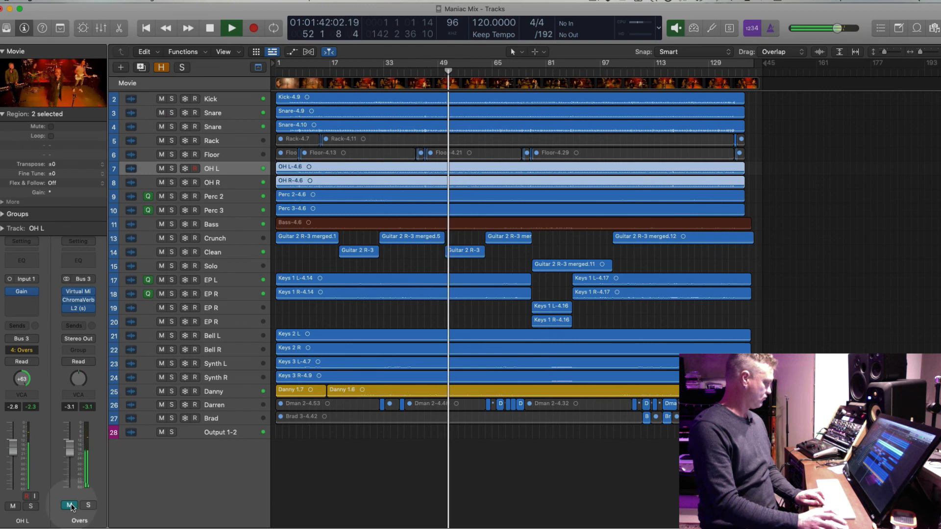
click(70, 505)
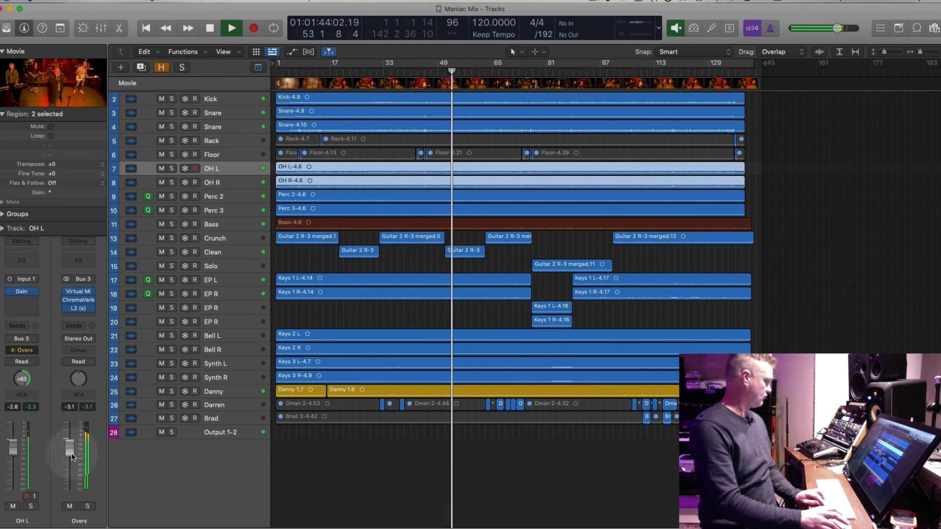
drag(72, 457, 67, 457)
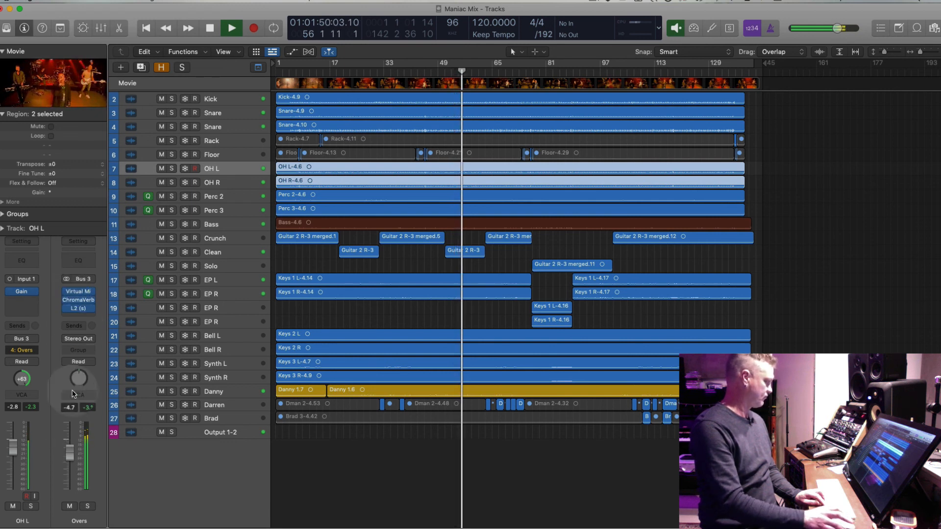
key(space)
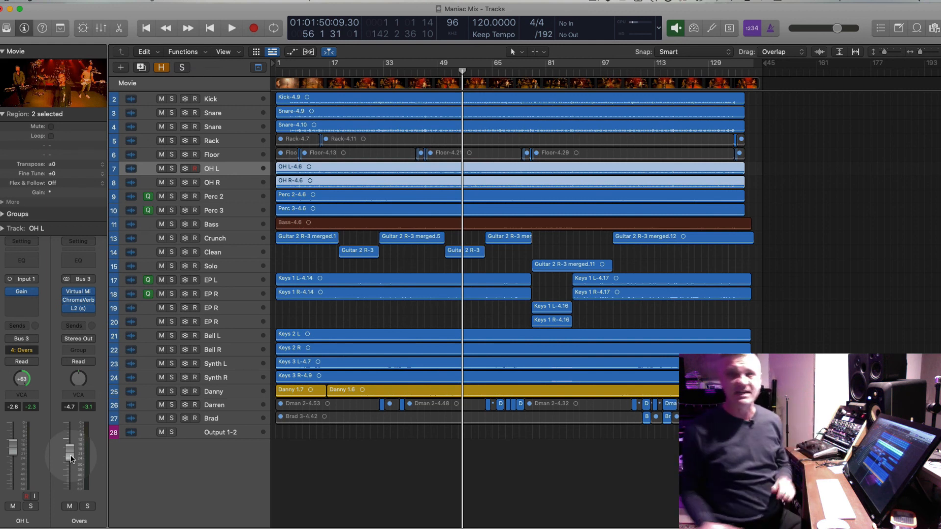
Select the Output 1-2 track, inspect its Inf EQ plug-in and close the plug-in window.
click(226, 432)
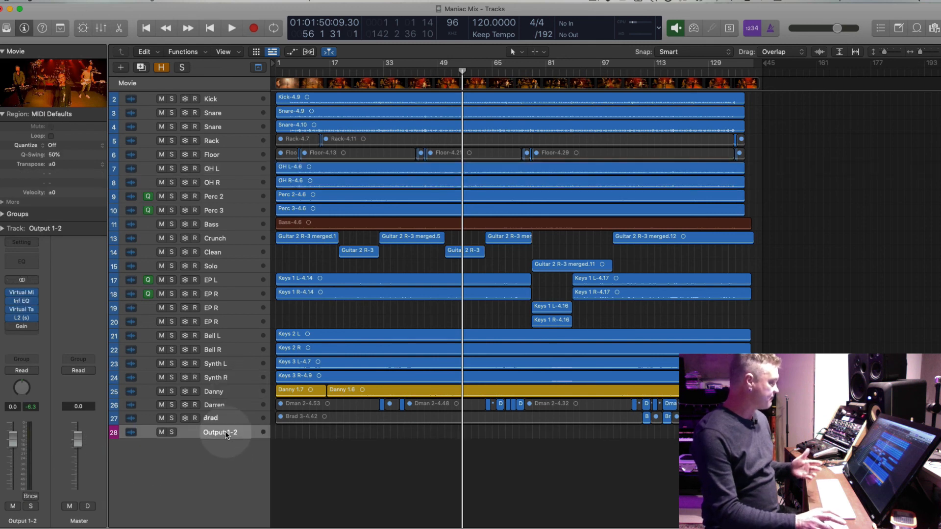
click(22, 302)
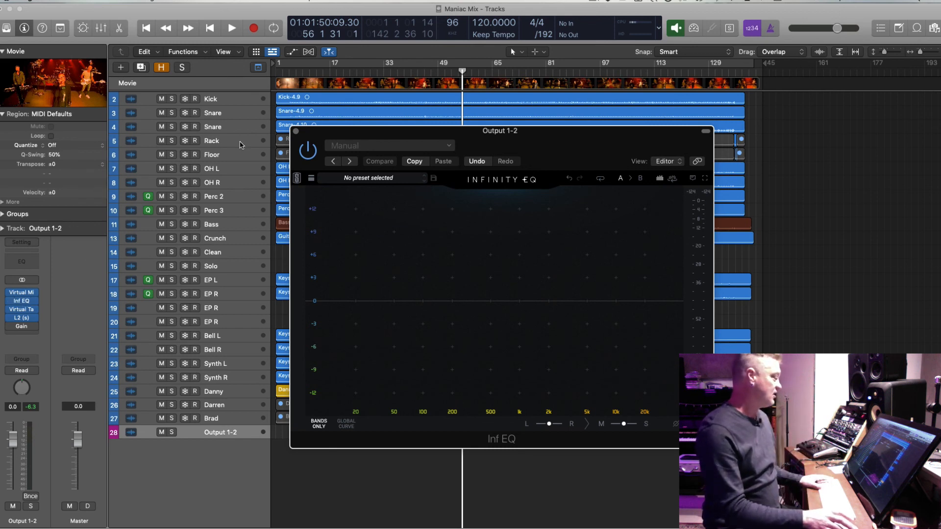
click(296, 132)
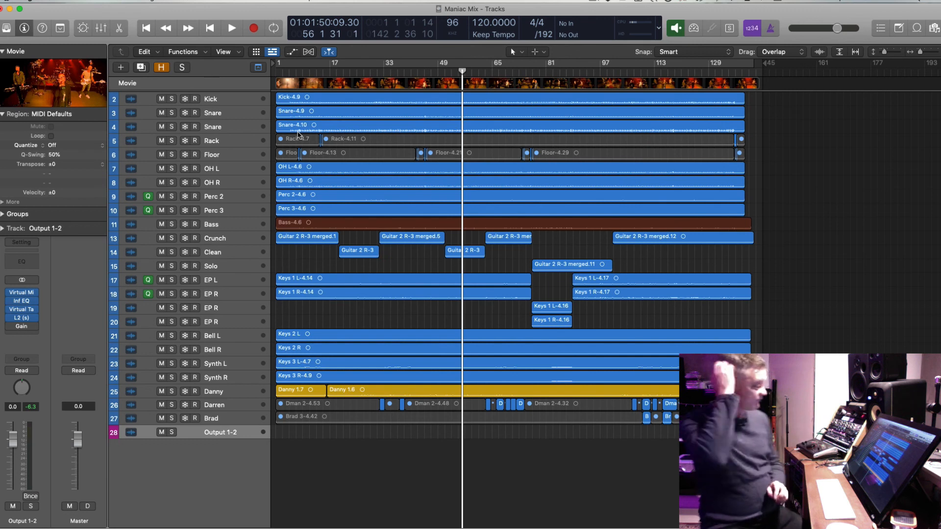